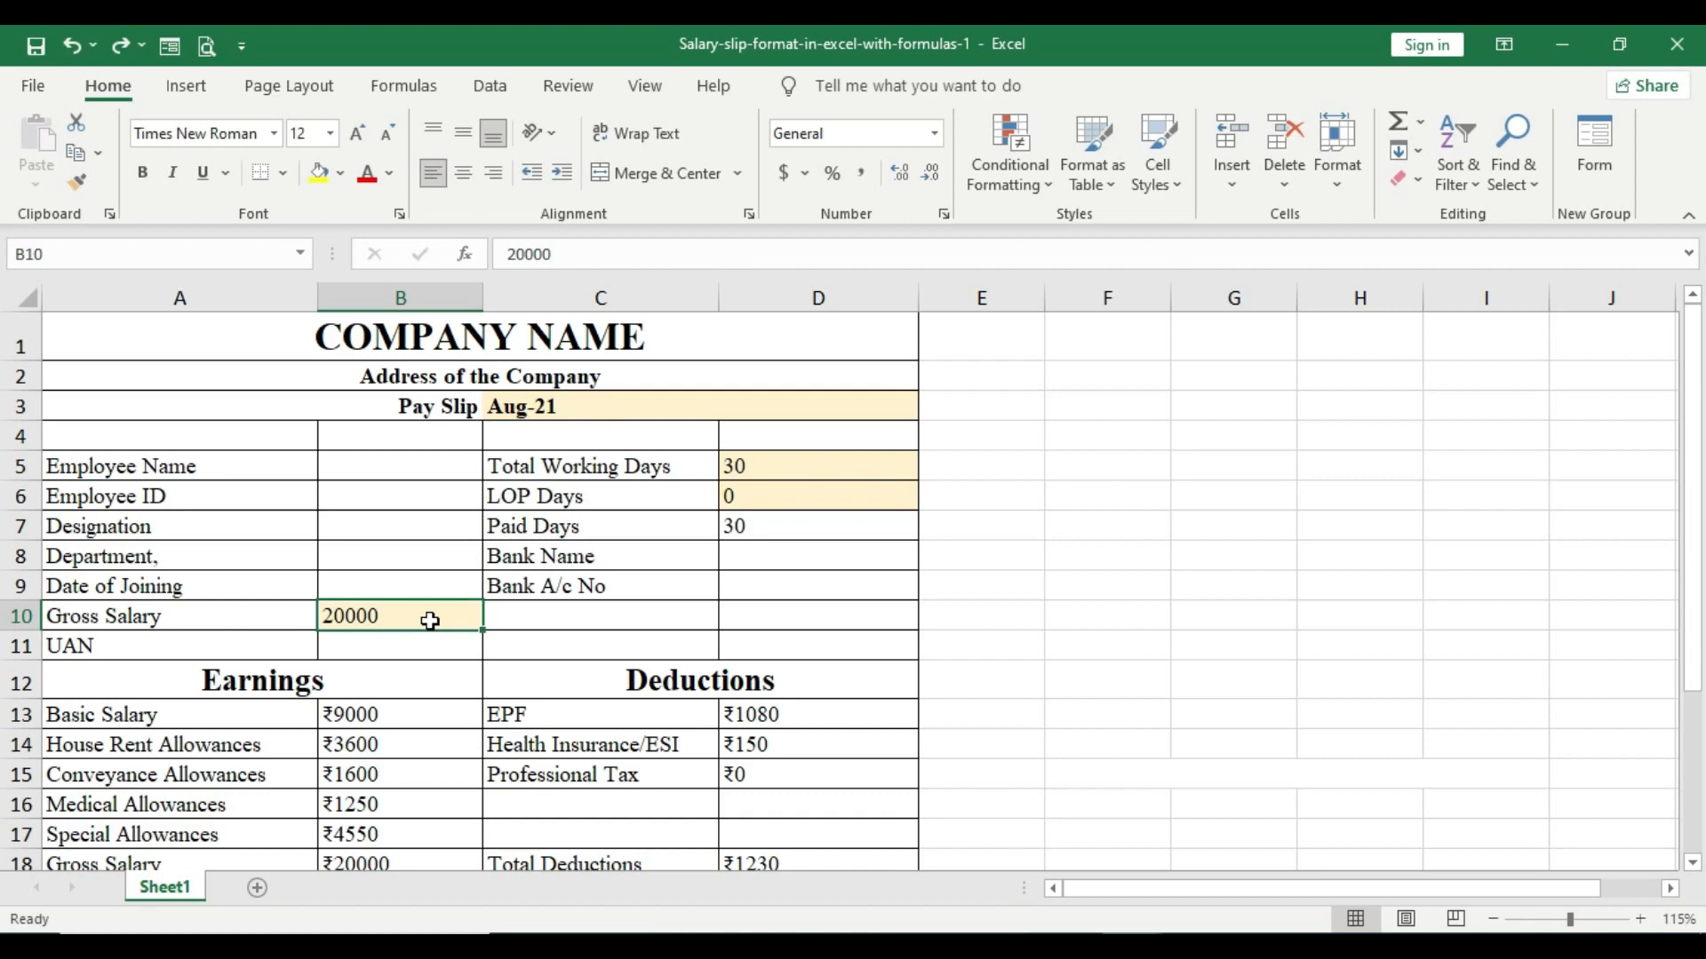
Step: Set the Gross Salary in cell B10 to 30000
type("30000")
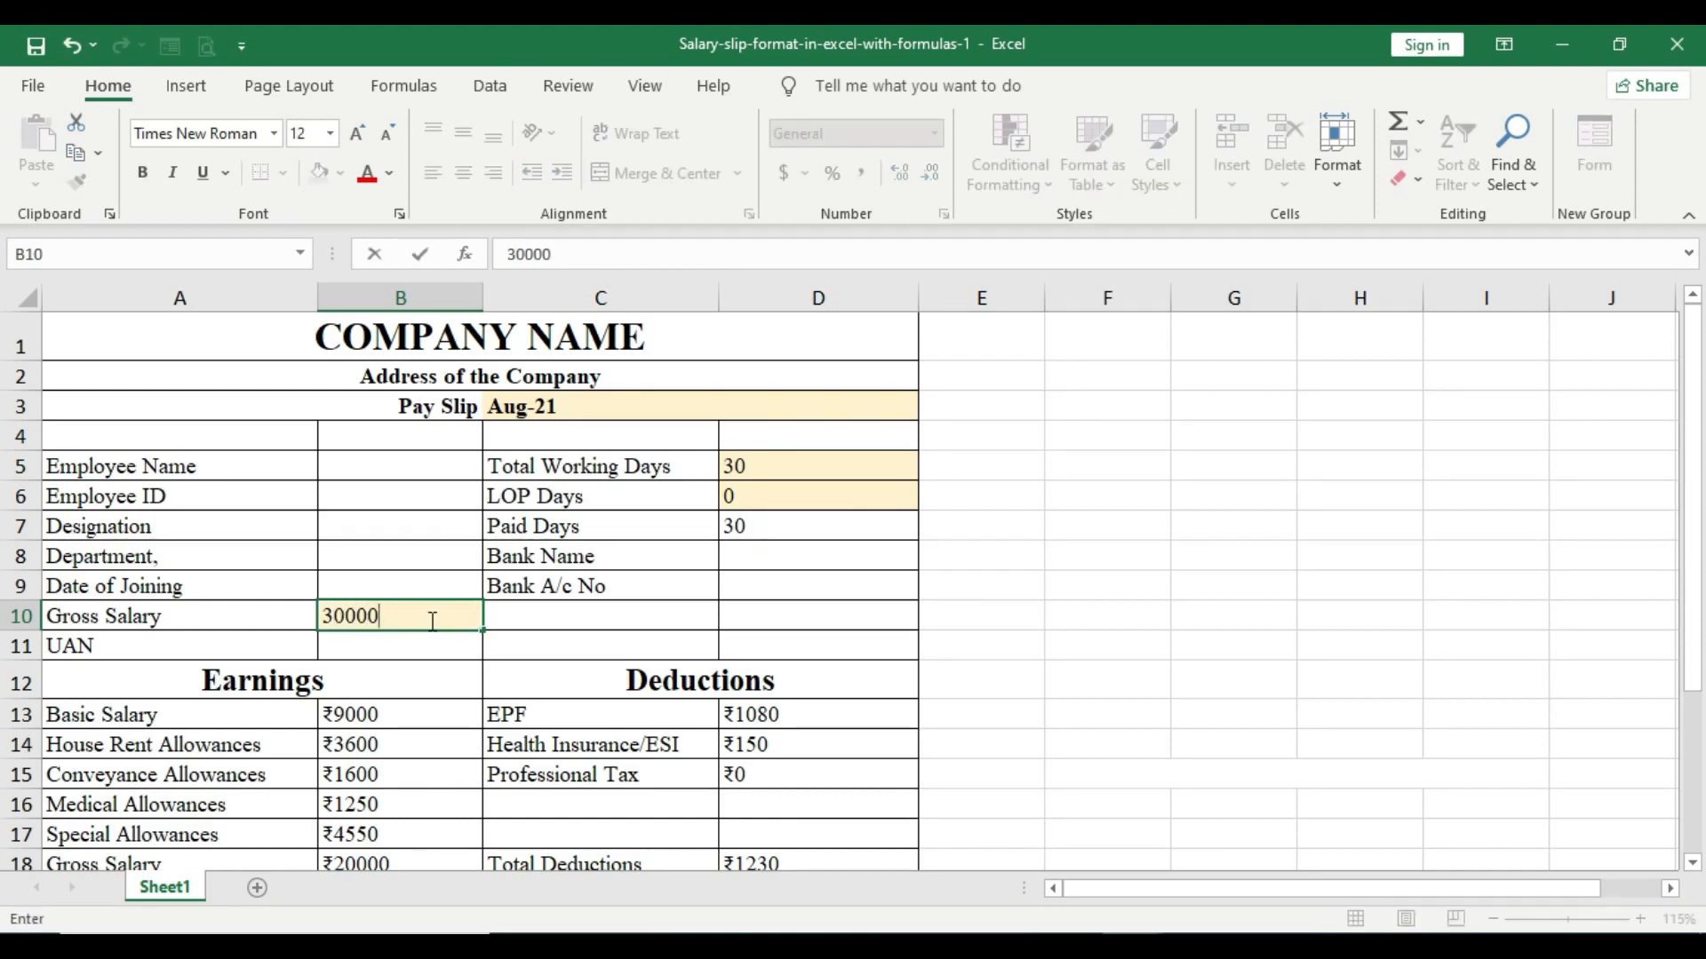
key("Tab")
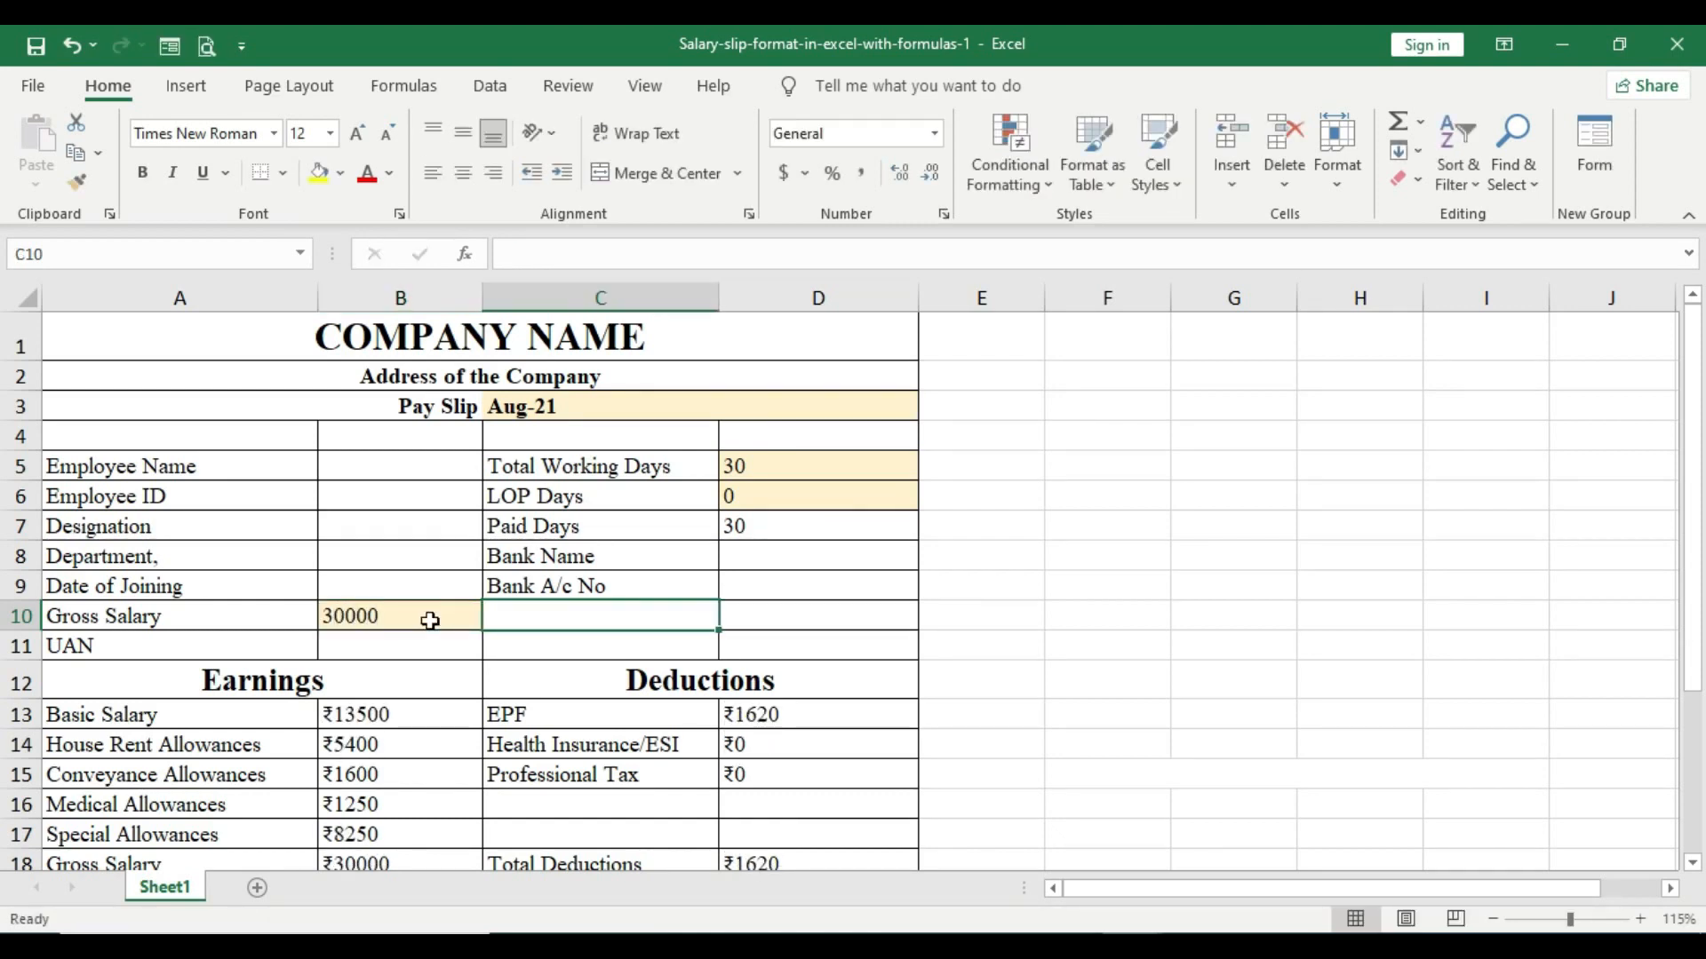
left_click(430, 621)
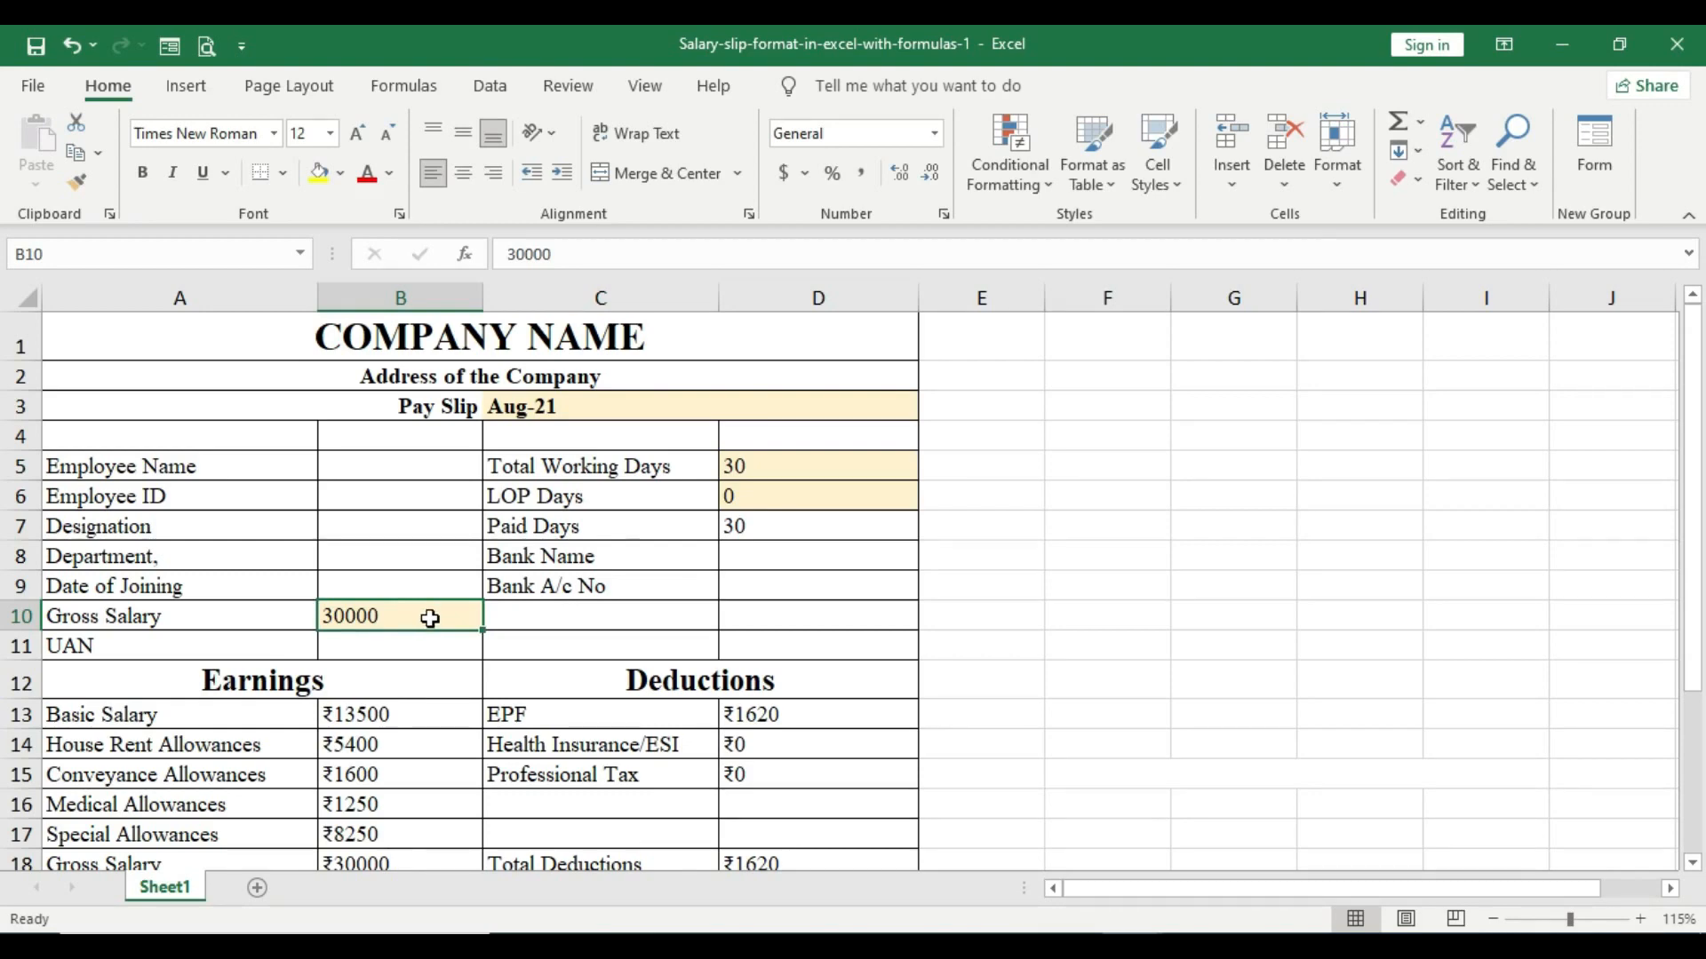
Step: Review the earnings, deductions and net pay amounts calculated from the new gross salary
scroll(430, 612, "down", 1)
scroll(337, 662, "up", 1)
left_click(9, 780)
left_click(17, 745)
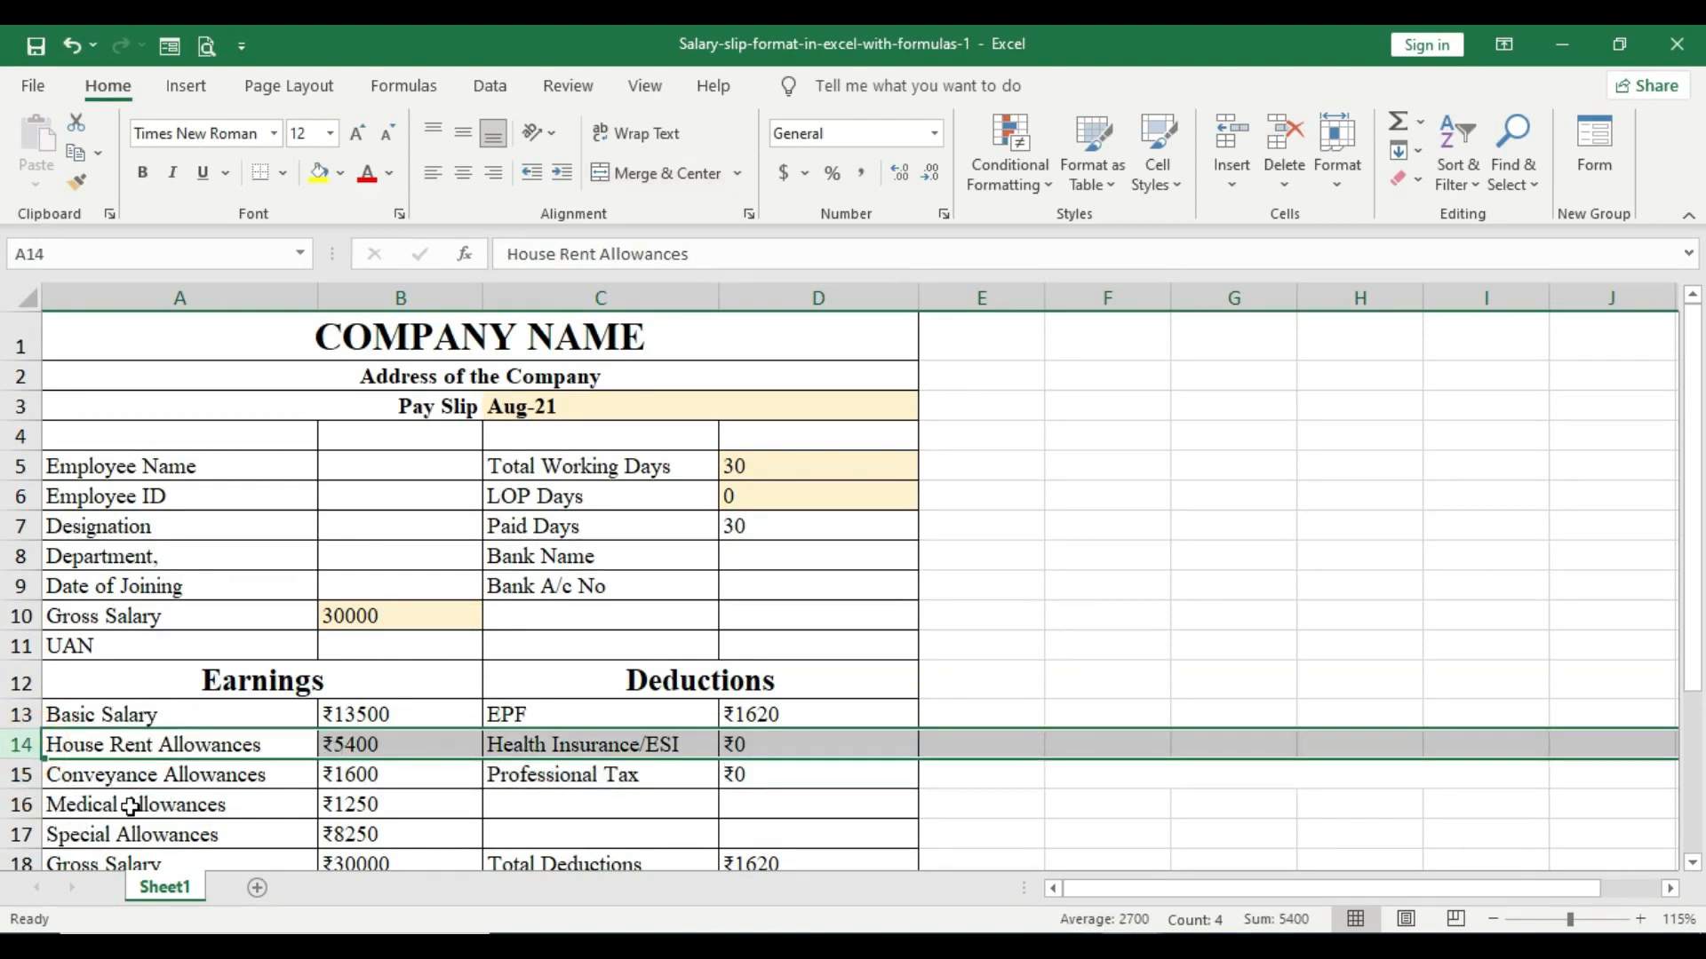
scroll(80, 842, "down", 1)
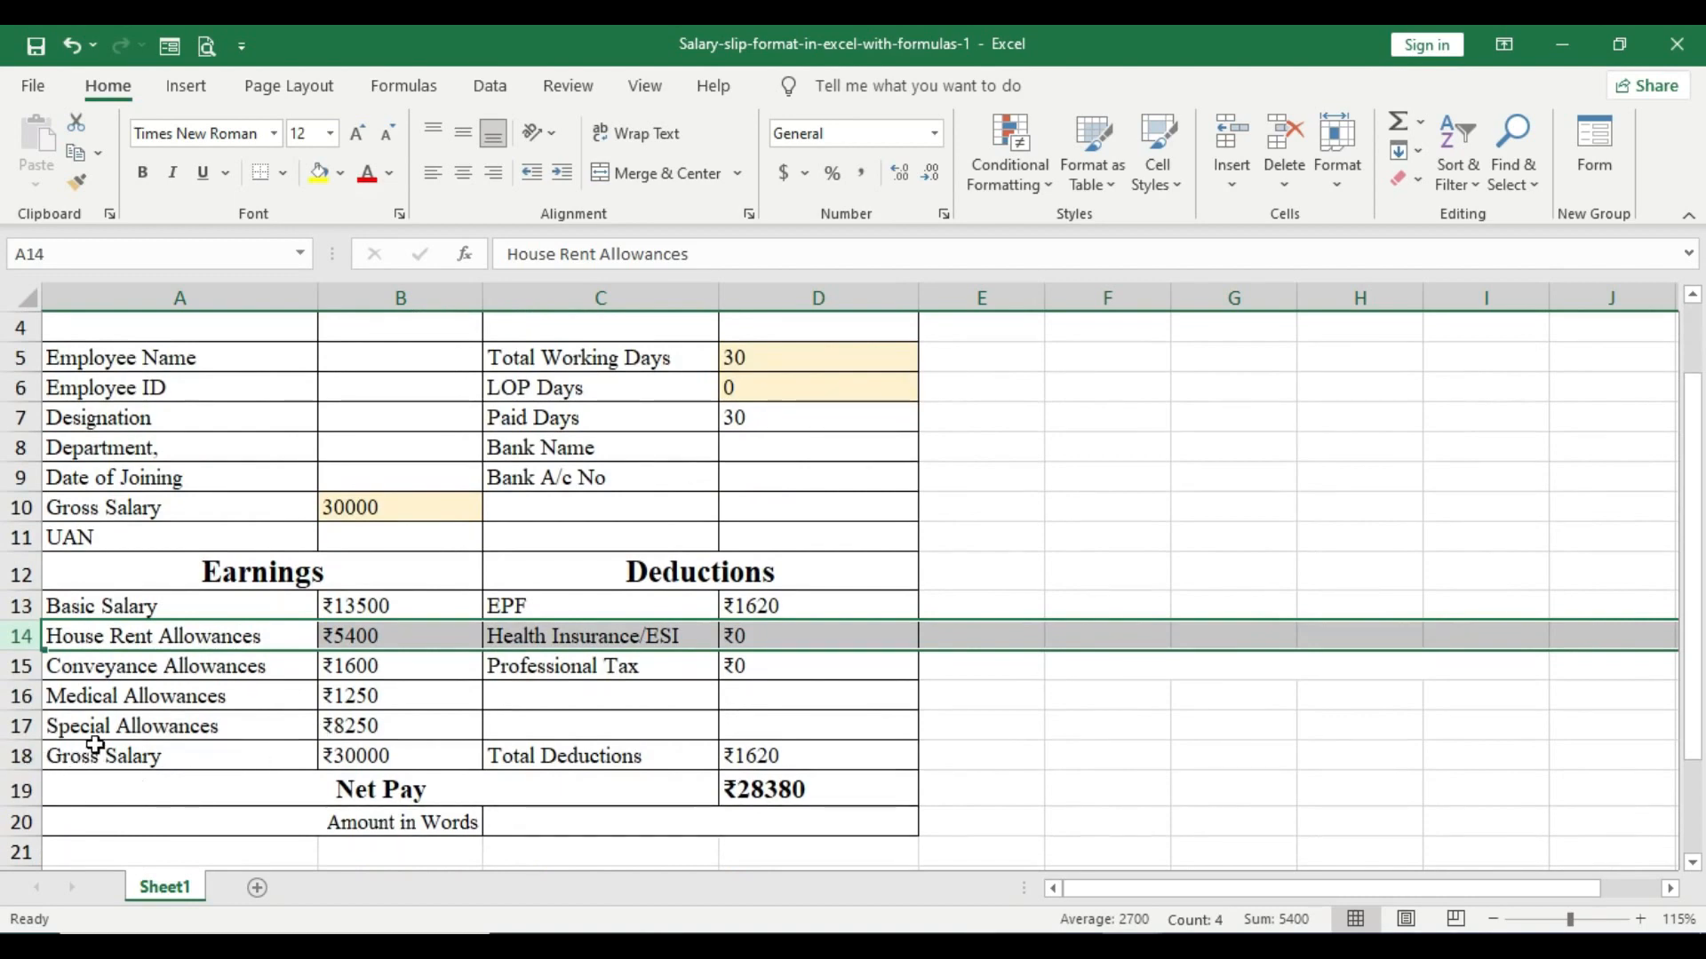
scroll(129, 711, "up", 1)
scroll(244, 697, "down", 1)
scroll(247, 701, "up", 1)
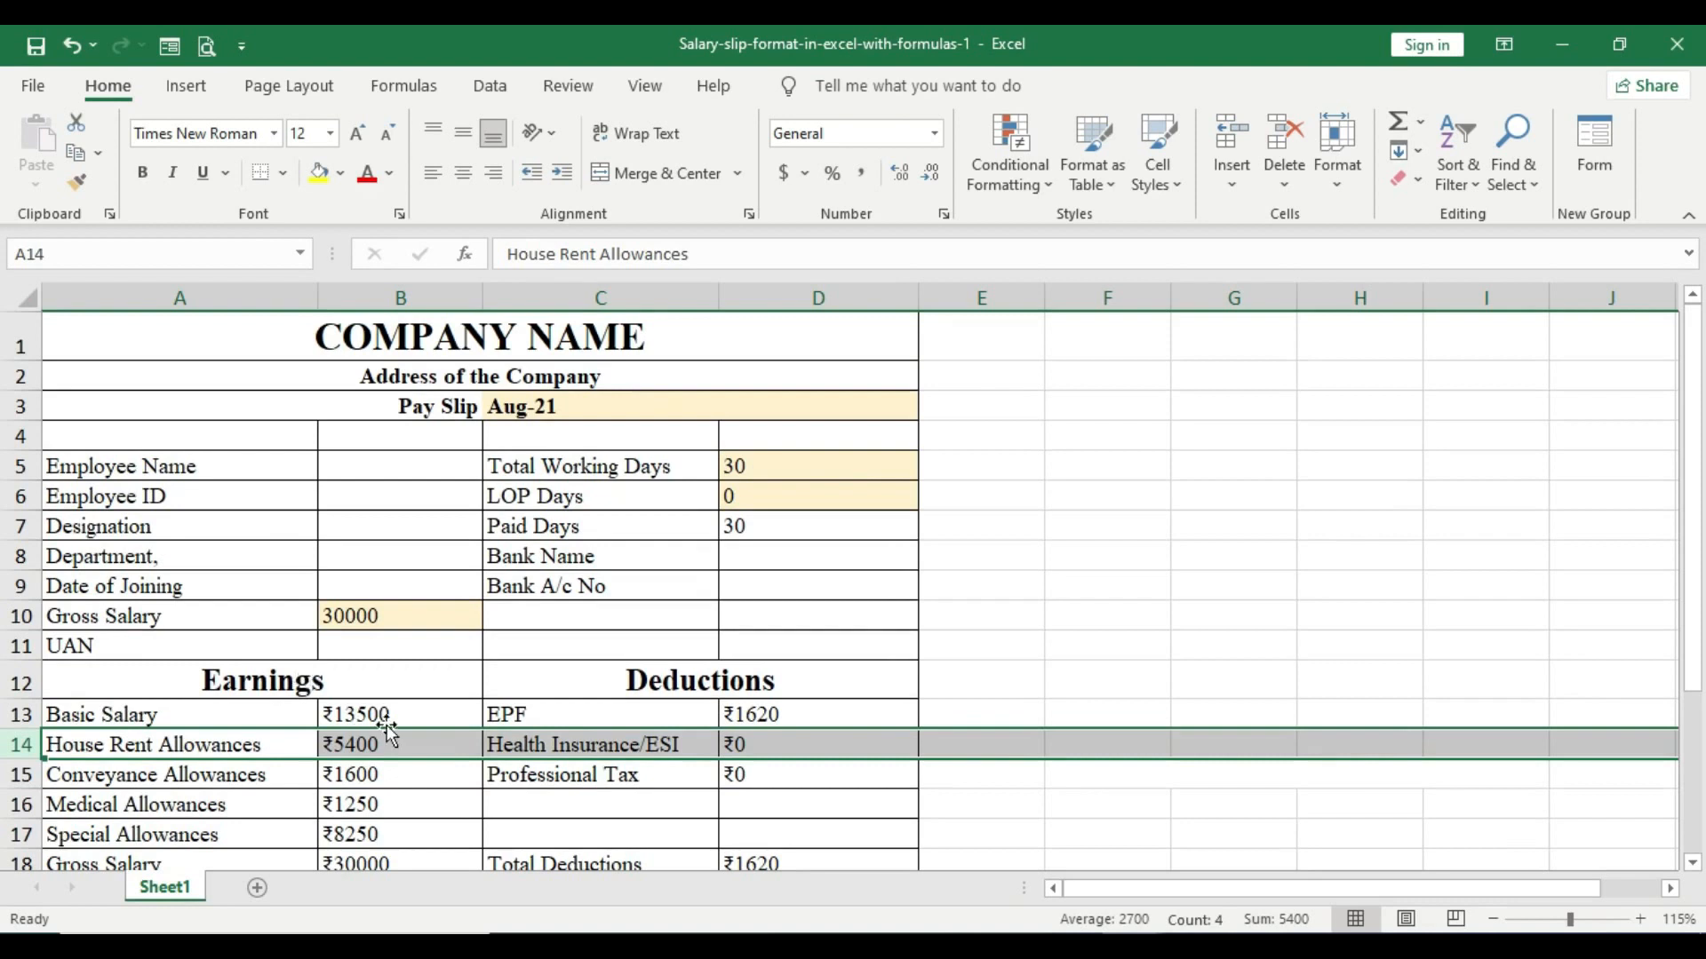
left_click(401, 681)
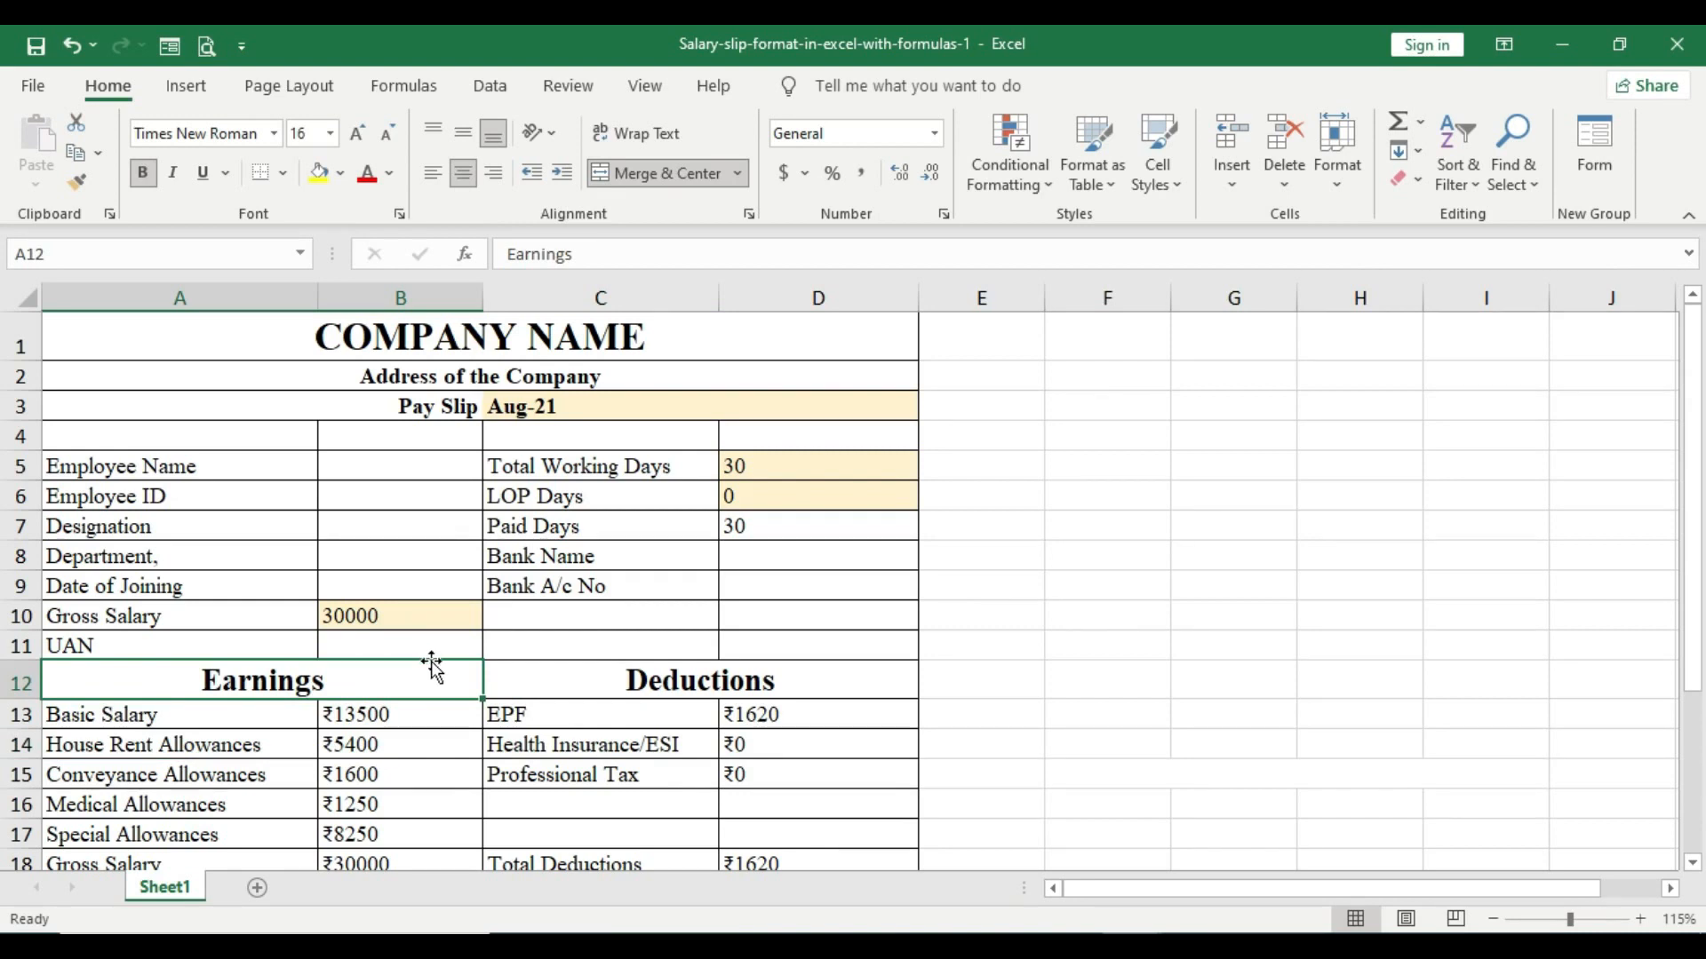
Step: Set the Gross Salary in cell B10 to 20000
left_click(472, 621)
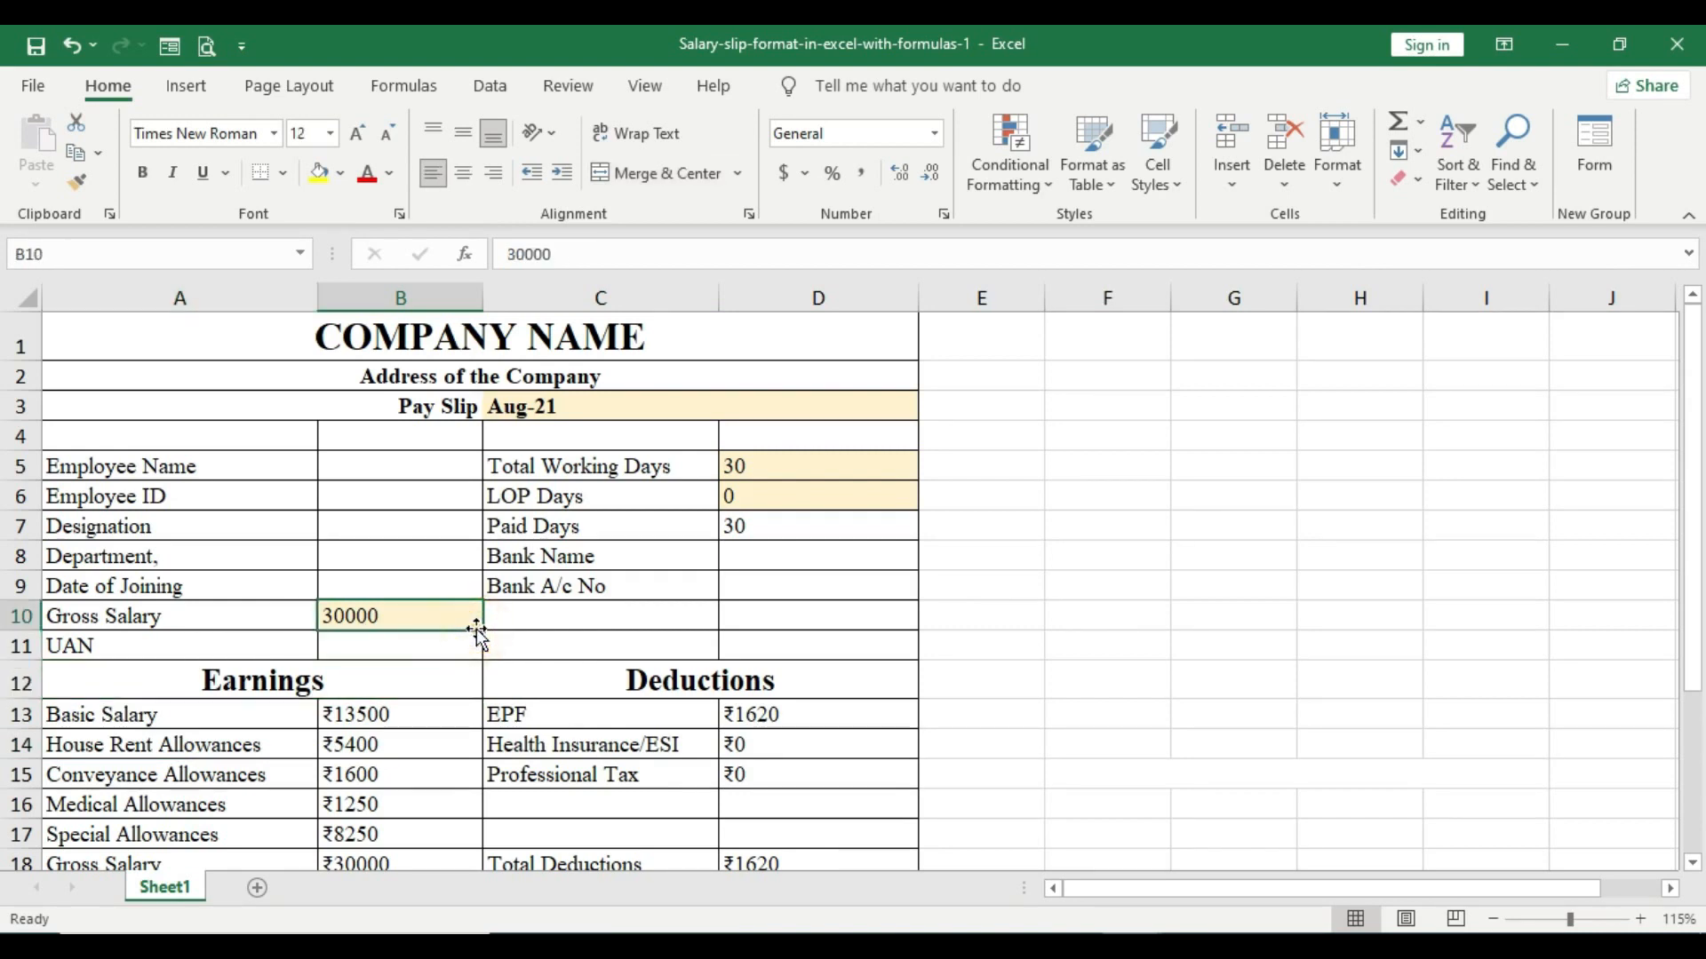
type("2000")
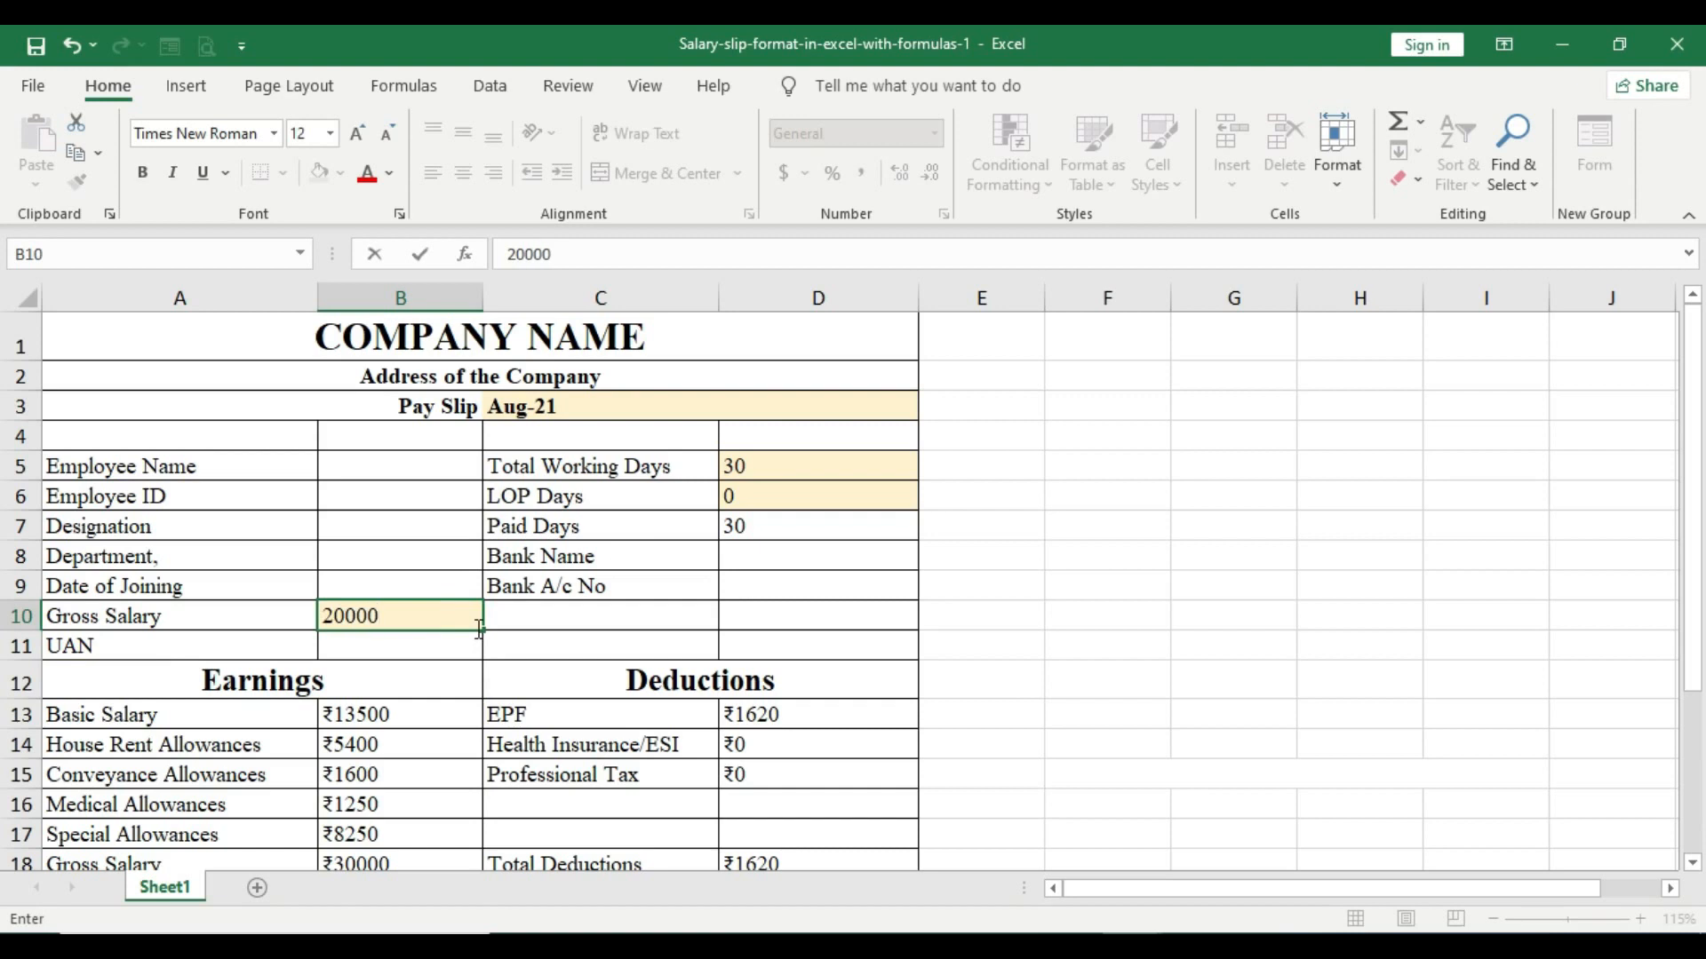
key("Tab")
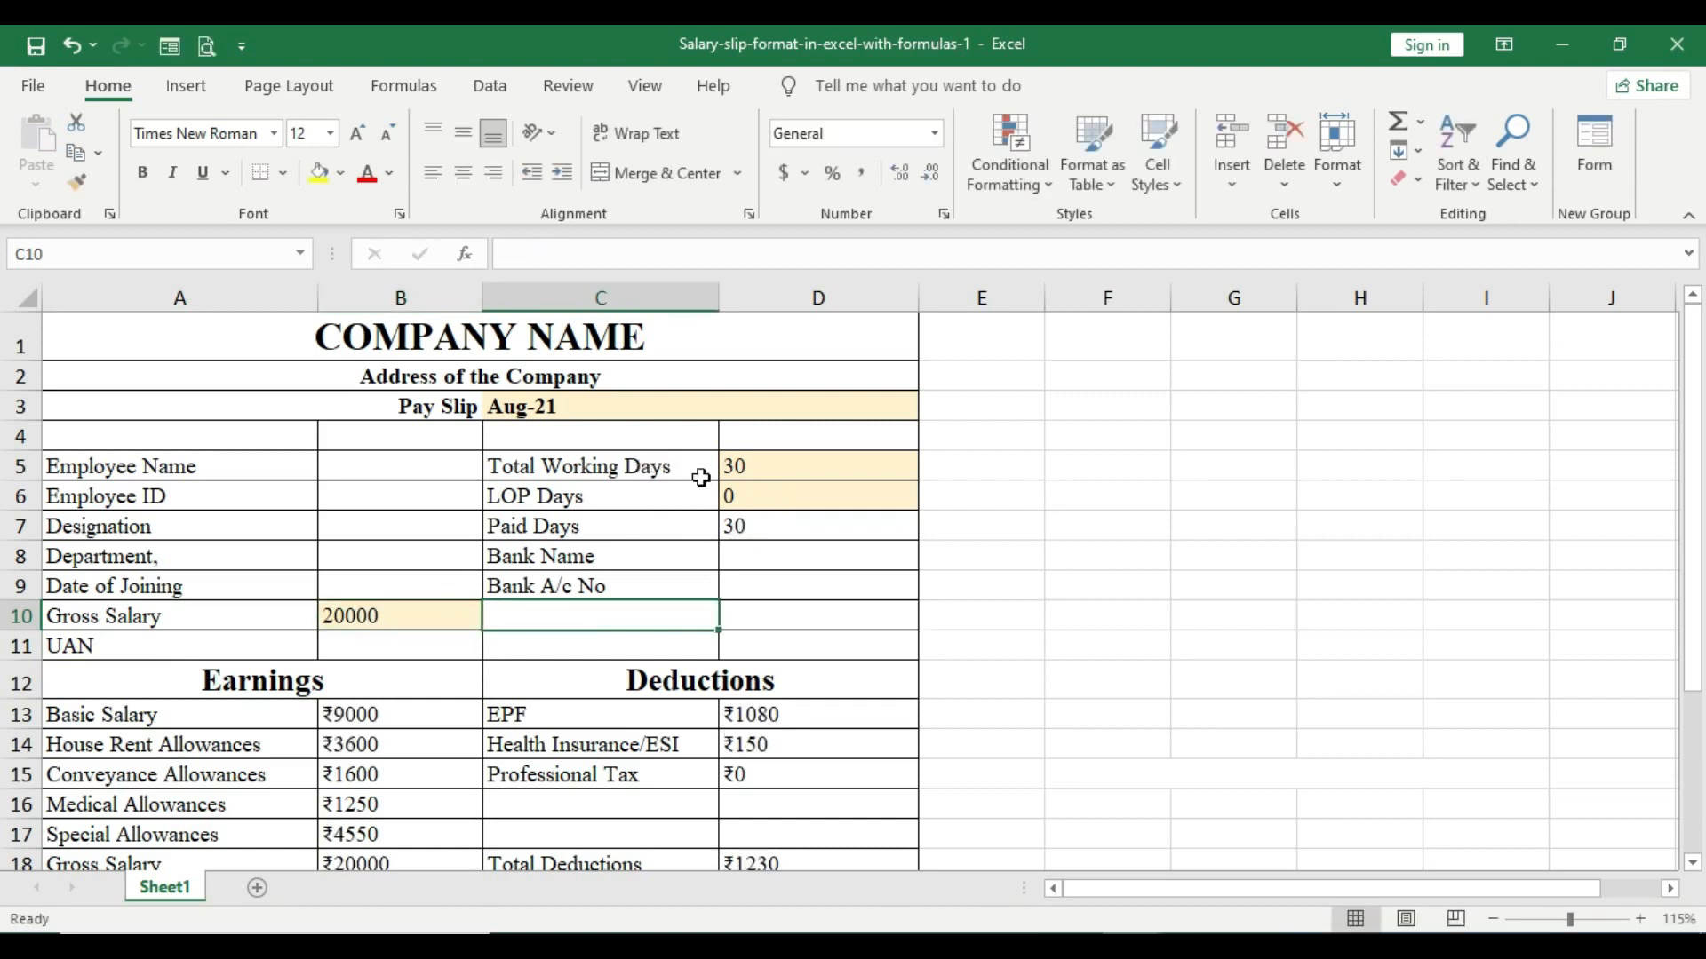
Step: Set Total Working Days to 24 and LOP Days to 4, and check the recalculated pay amounts
left_click(727, 467)
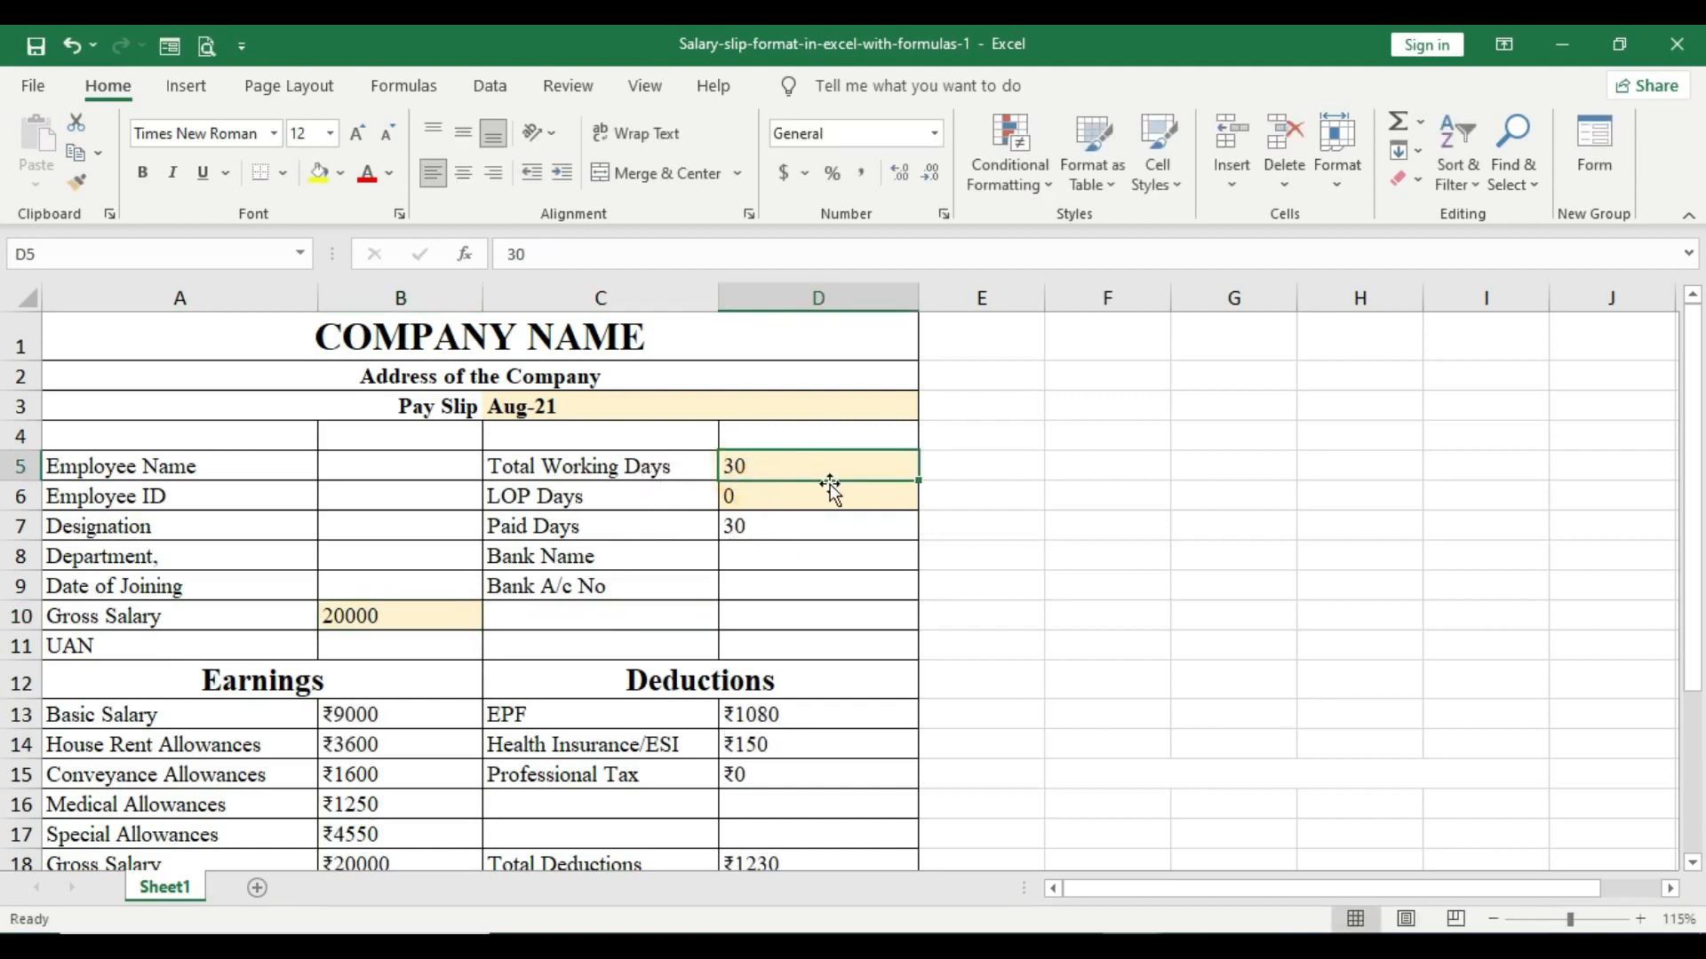
type("24")
key("Tab")
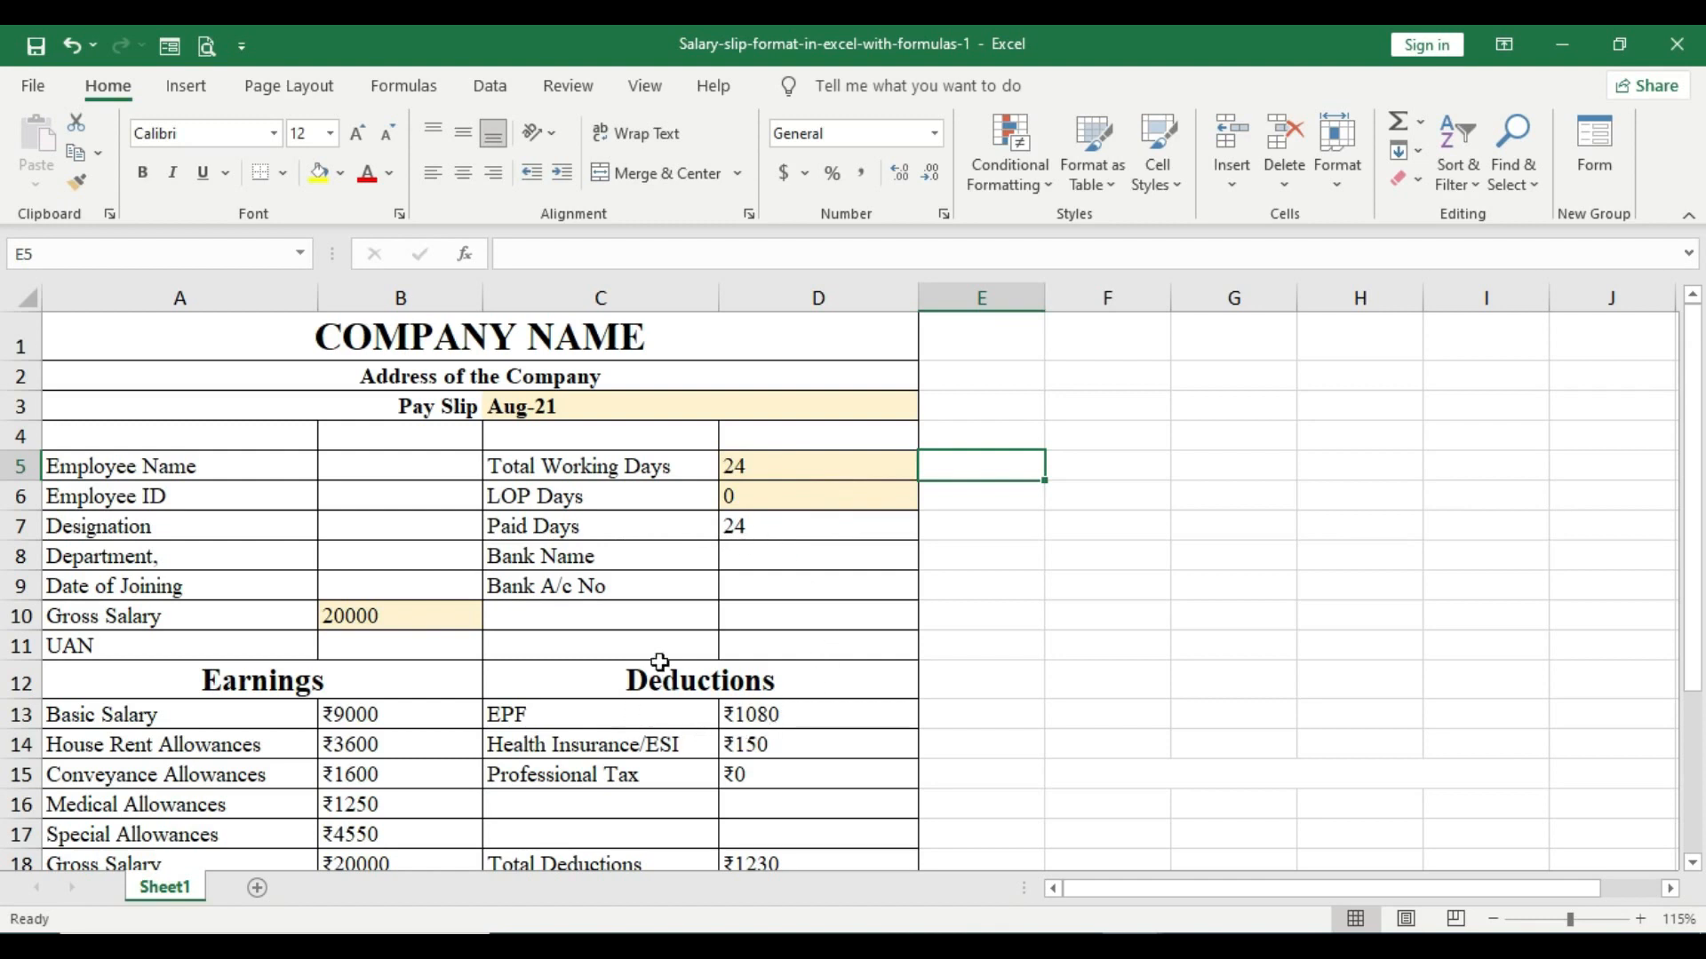
left_click(749, 496)
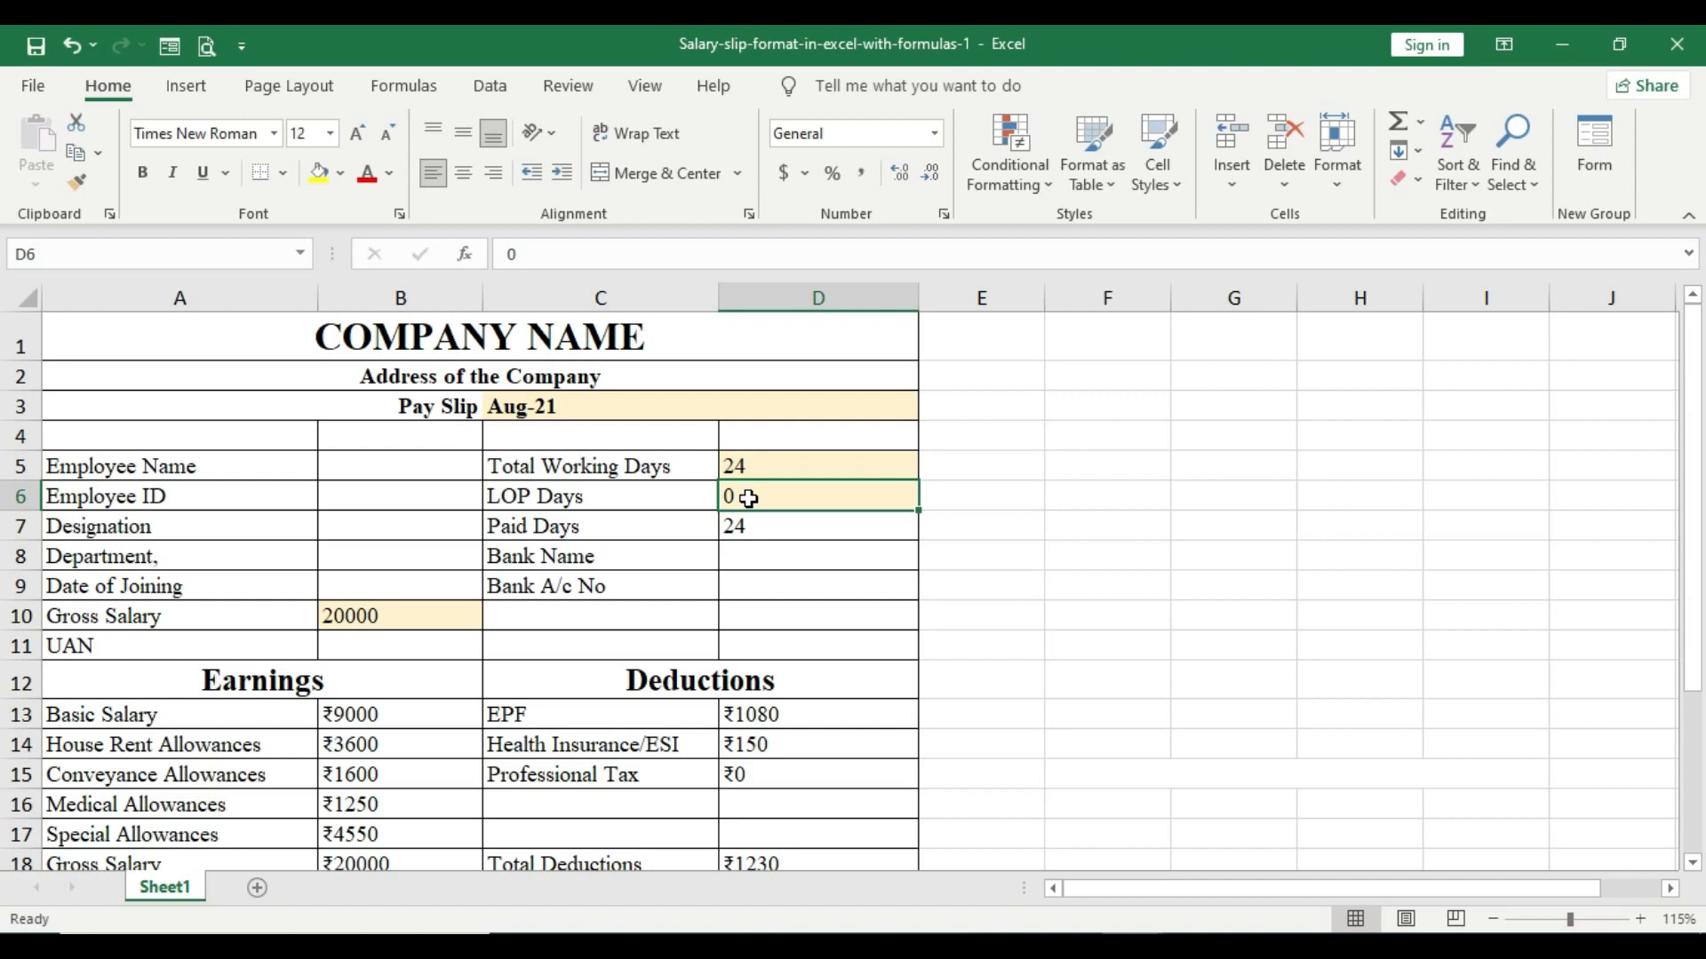
type("4")
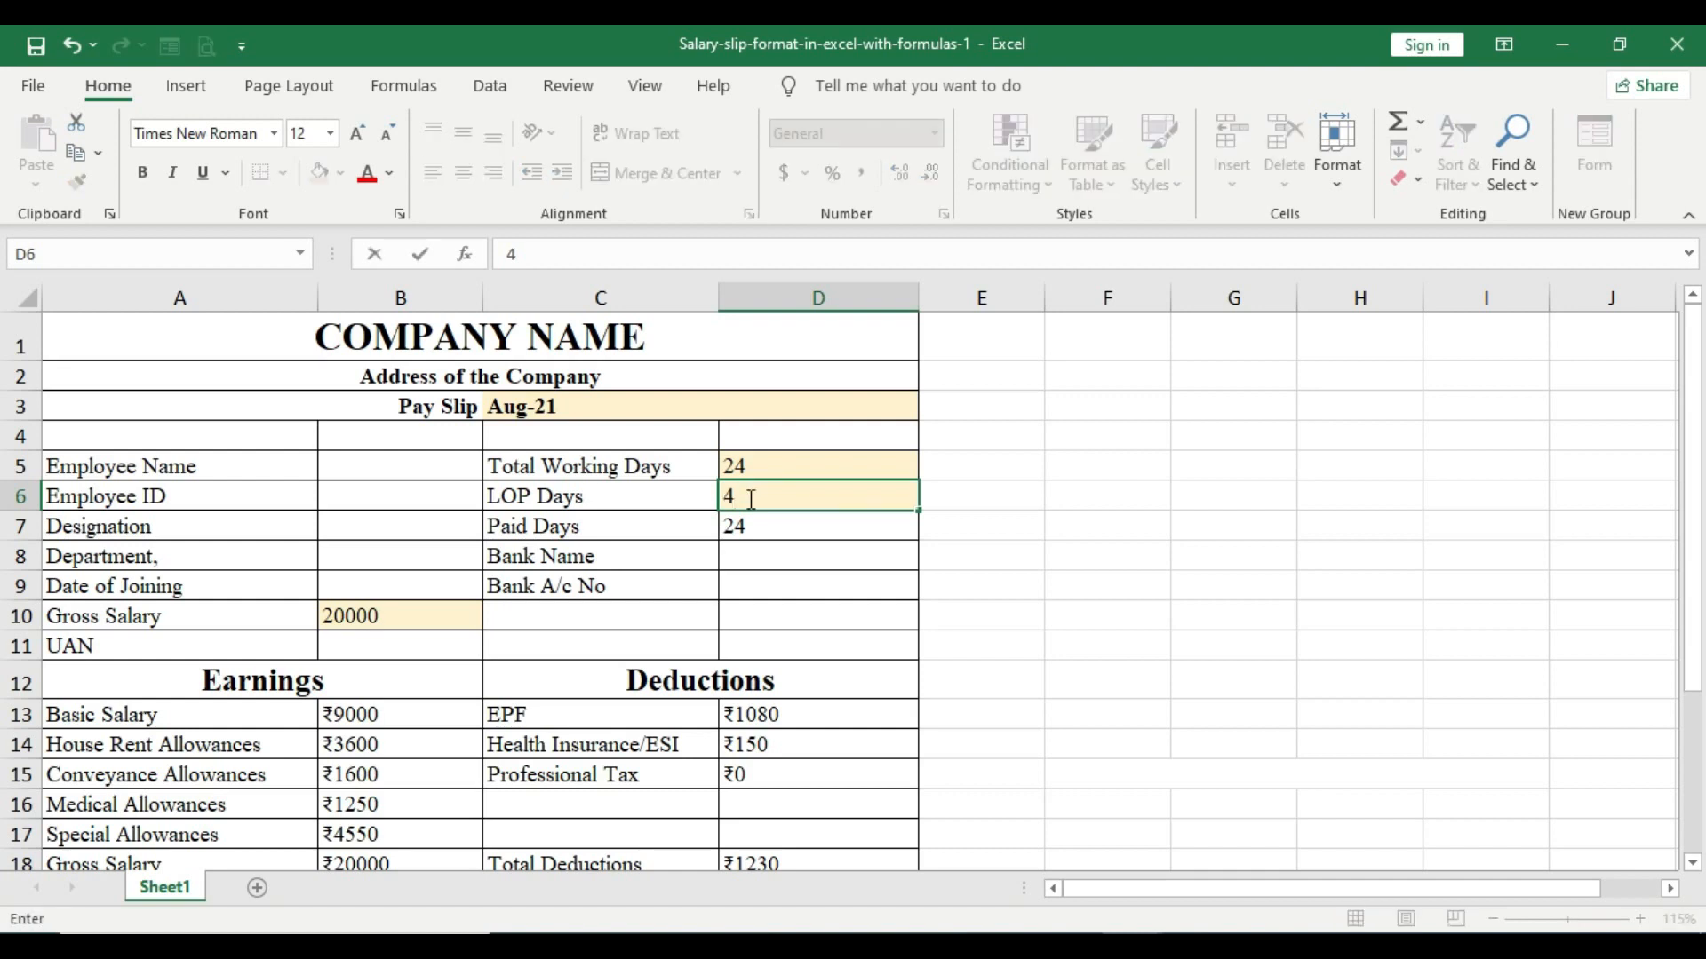
key("Tab")
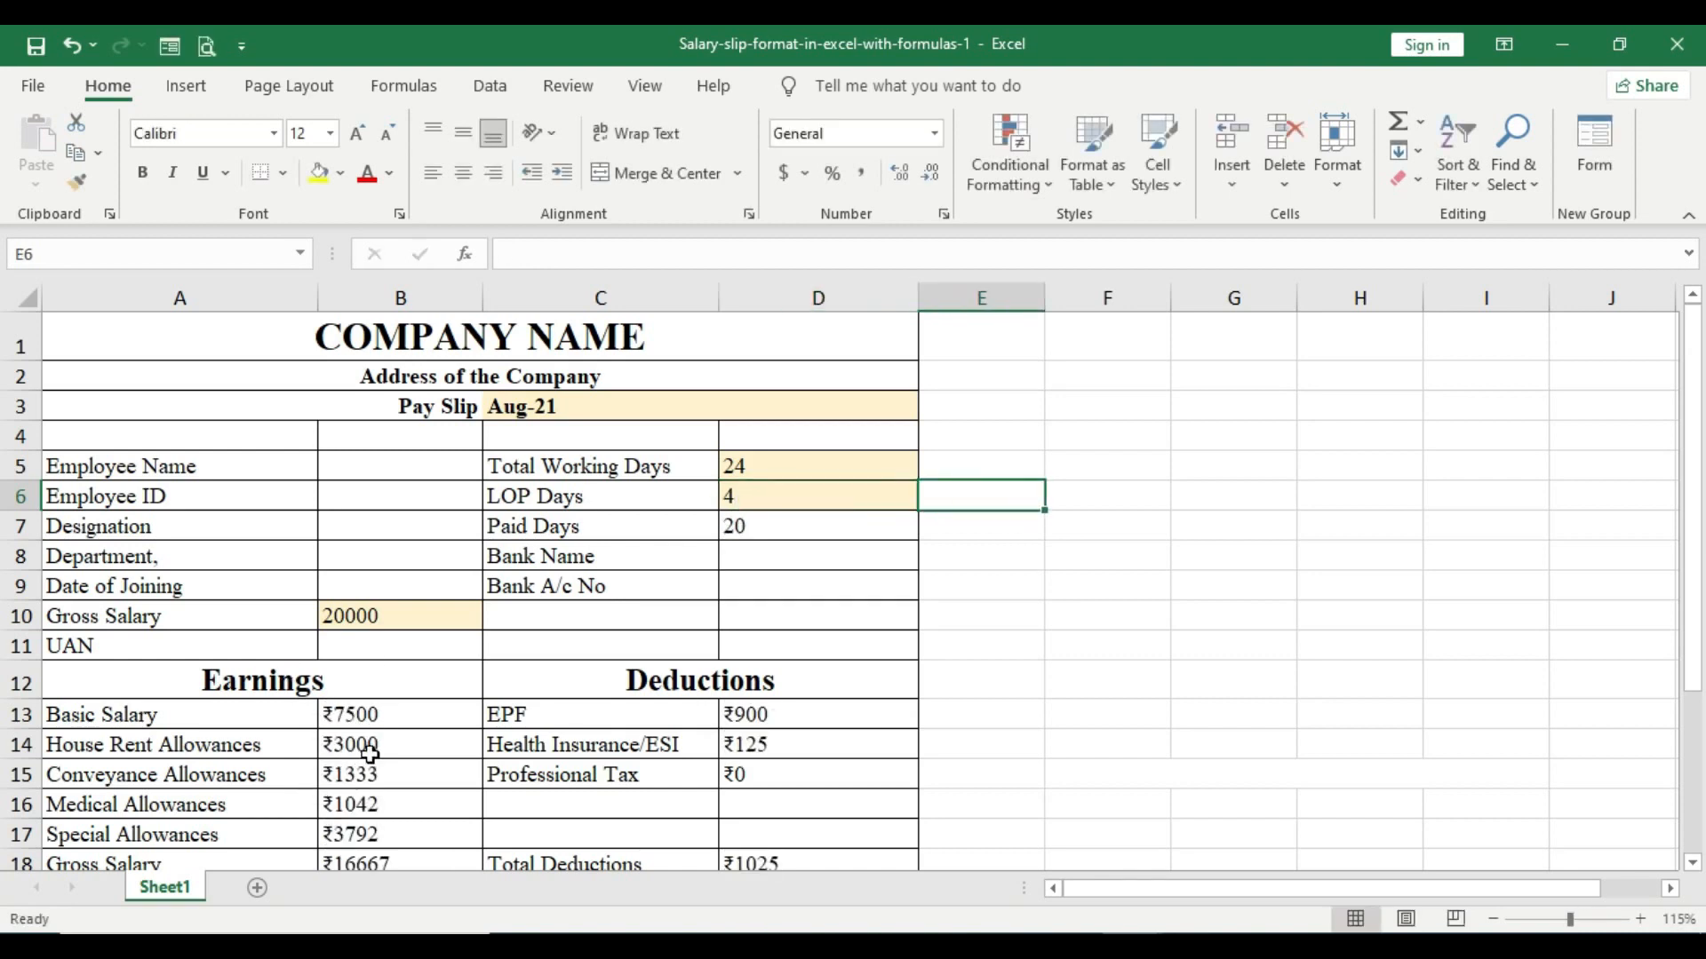
scroll(407, 746, "down", 2)
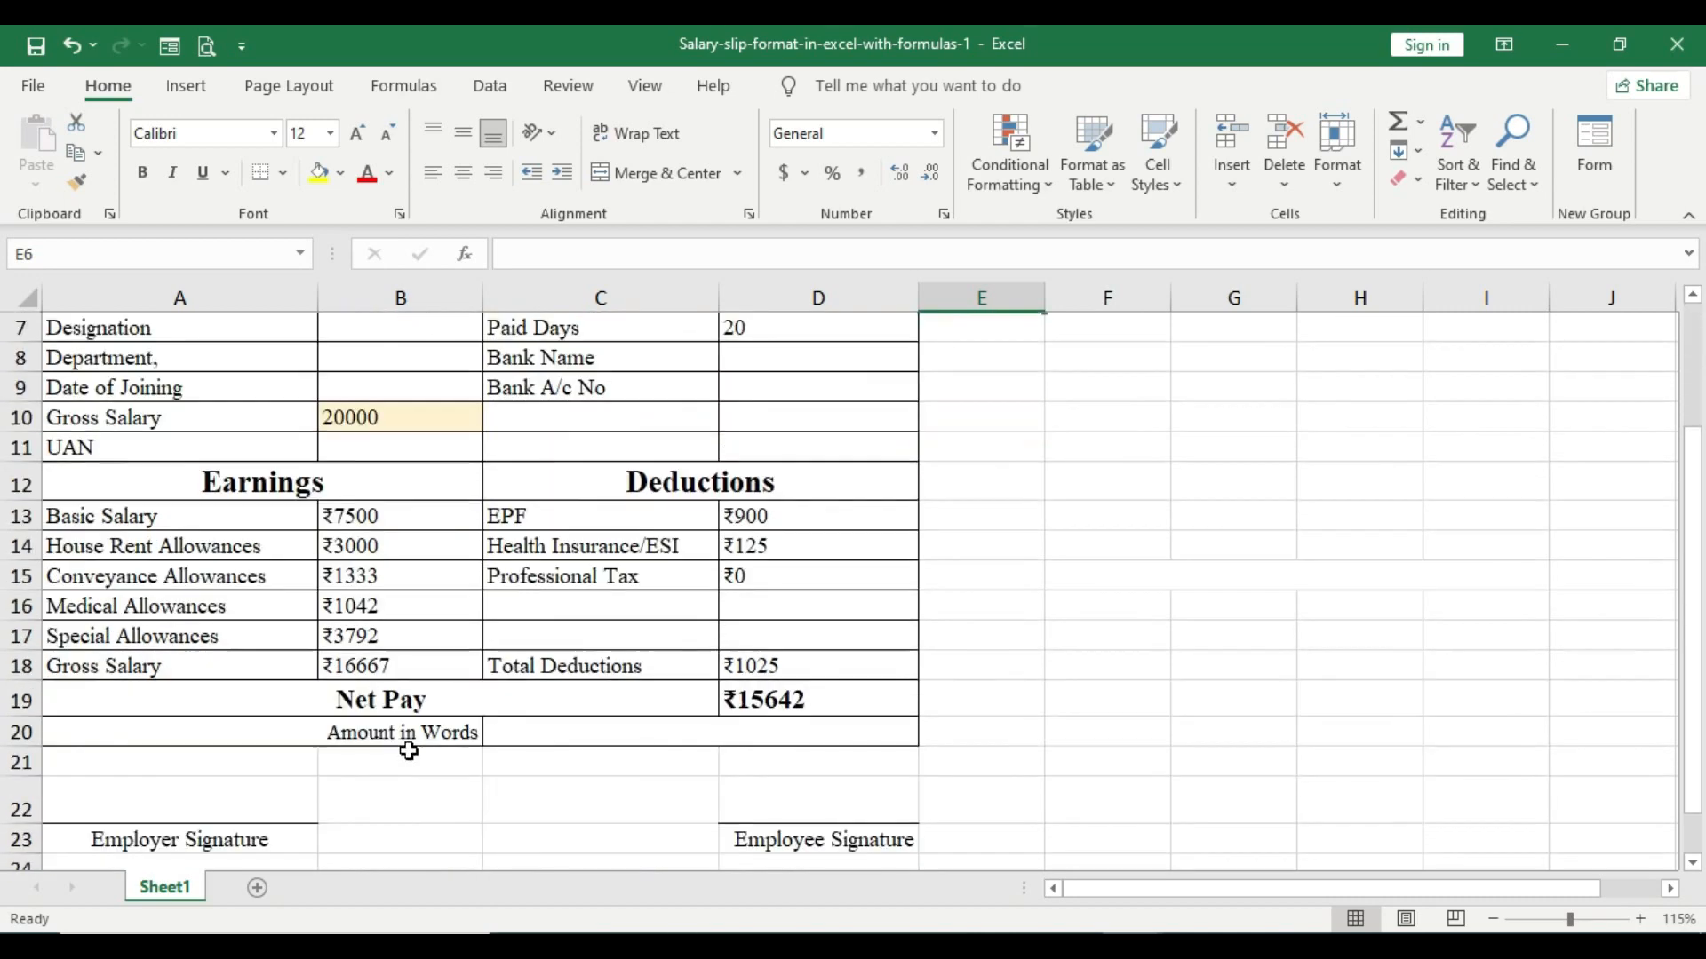
Step: Undo the last changes to Total Working Days and LOP Days, and look at the House Rent Allowances formula
key("ctrl+z")
key("ctrl+z")
left_click(453, 508)
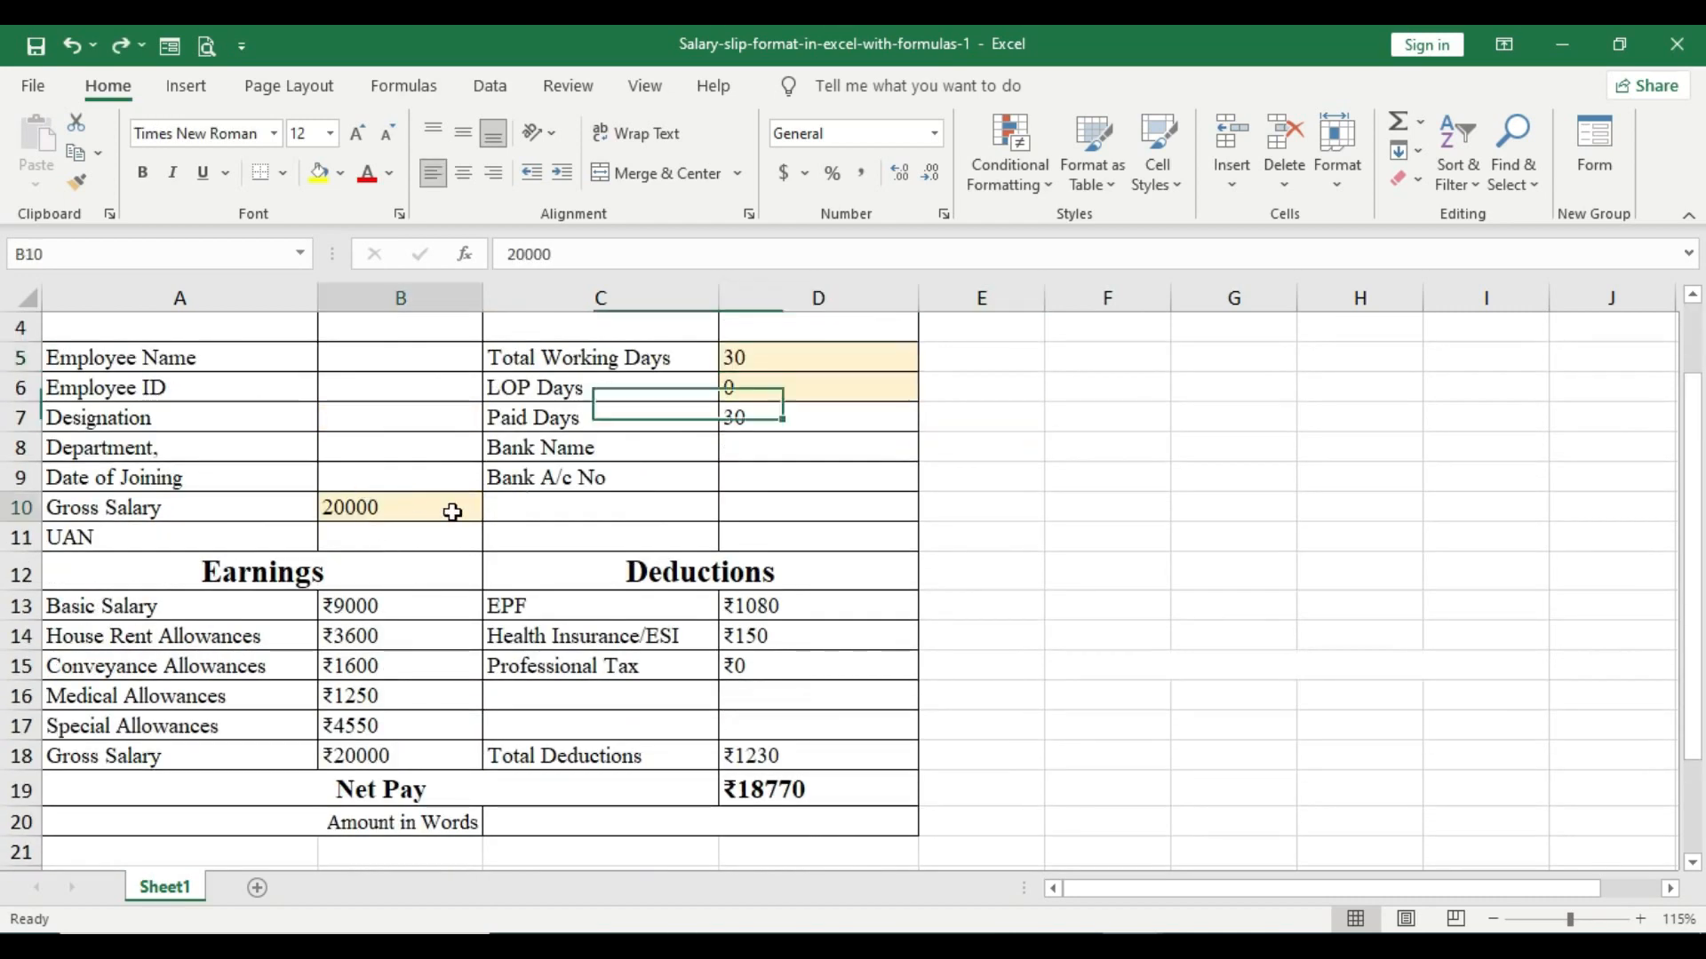
left_click(440, 638)
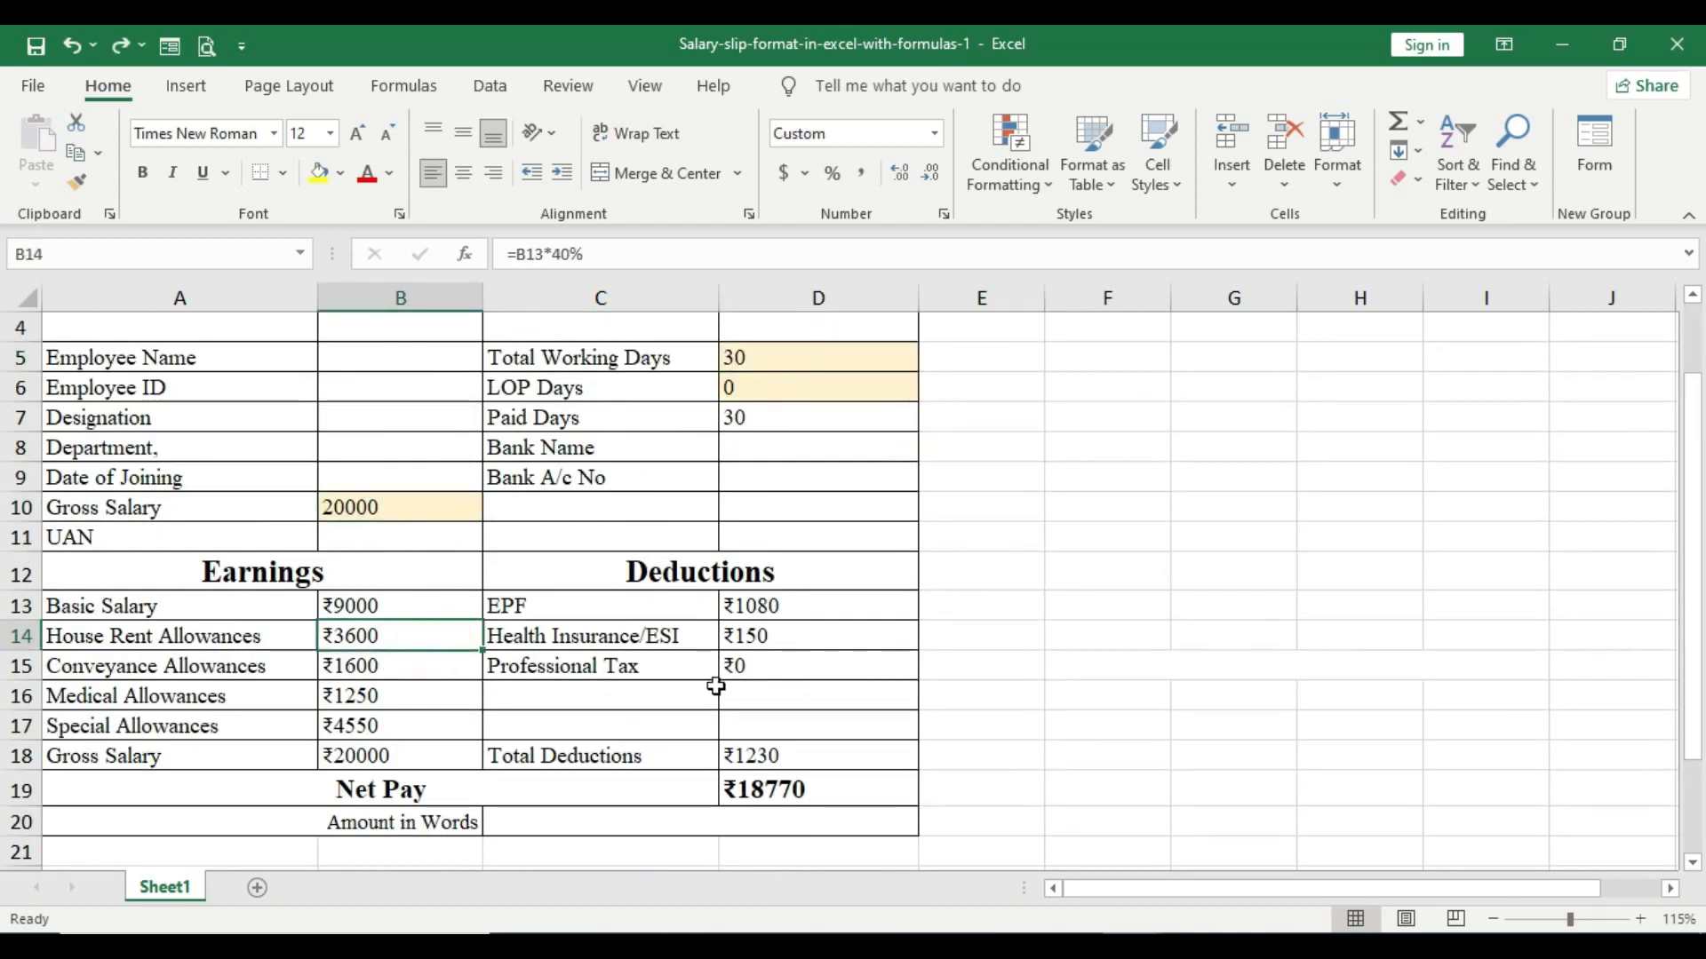
scroll(751, 693, "up", 1)
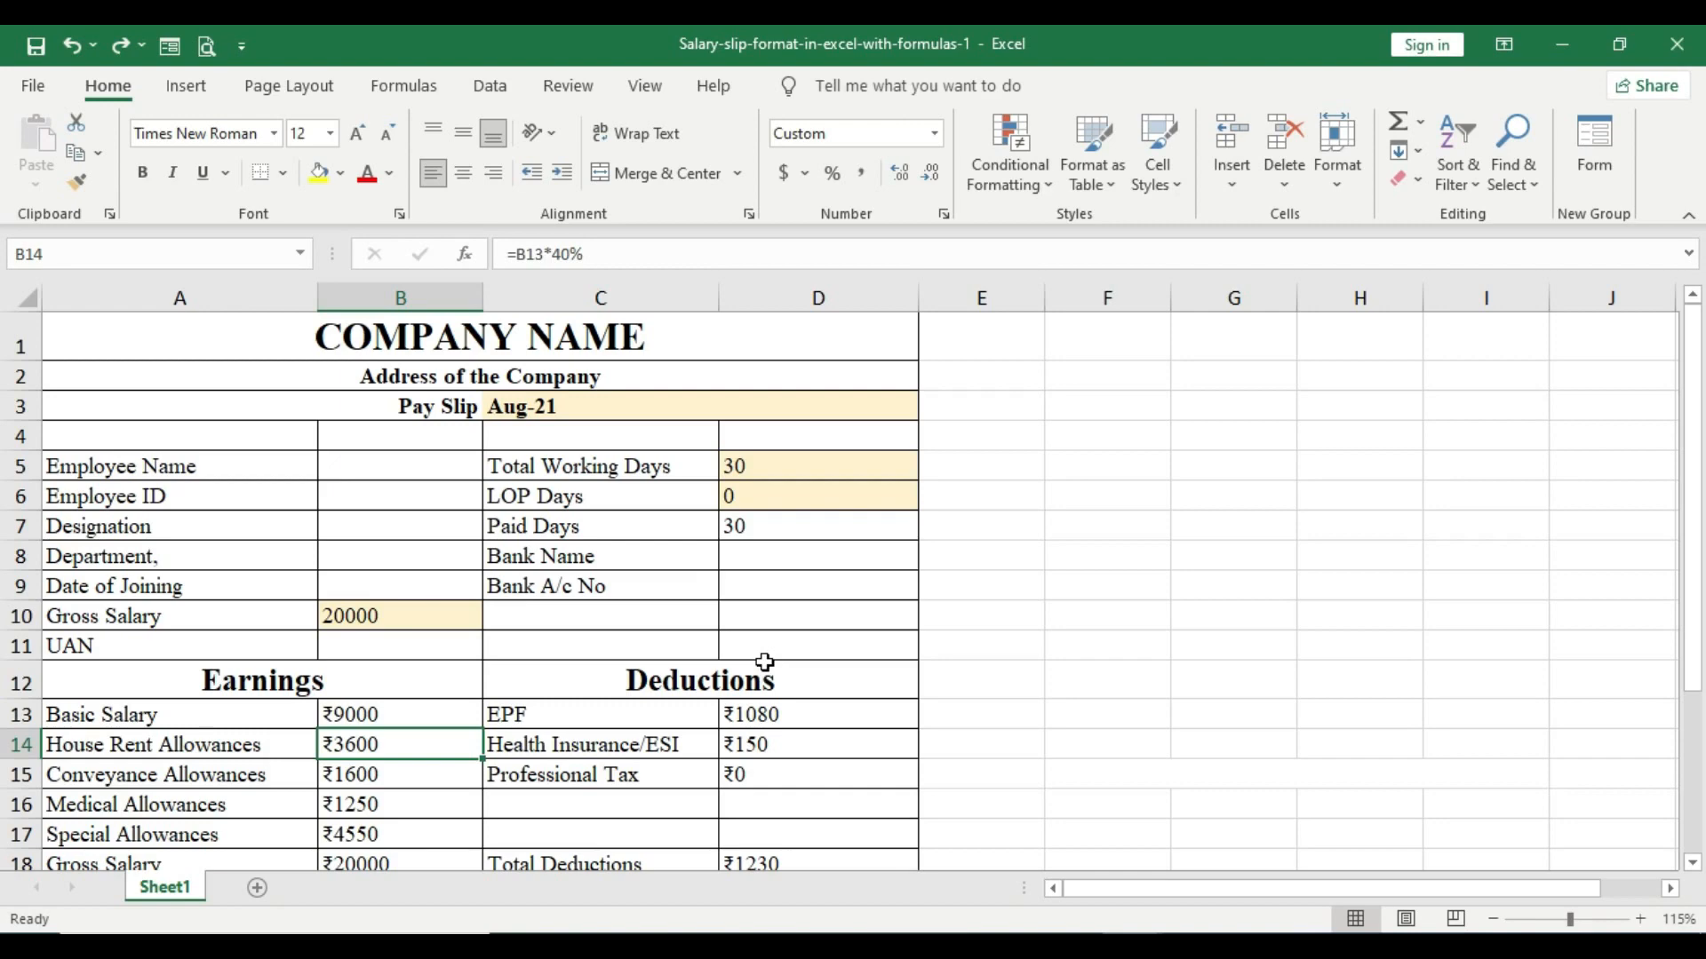
Step: Reproduce the finished slip's three header rows, COMPANY NAME to Pay Slip Aug-21, in the blank SALARY SLIP WITH FORMULA PROJECT - 4 workbook
key("alt+Tab")
key("alt+Tab")
key("alt+Tab")
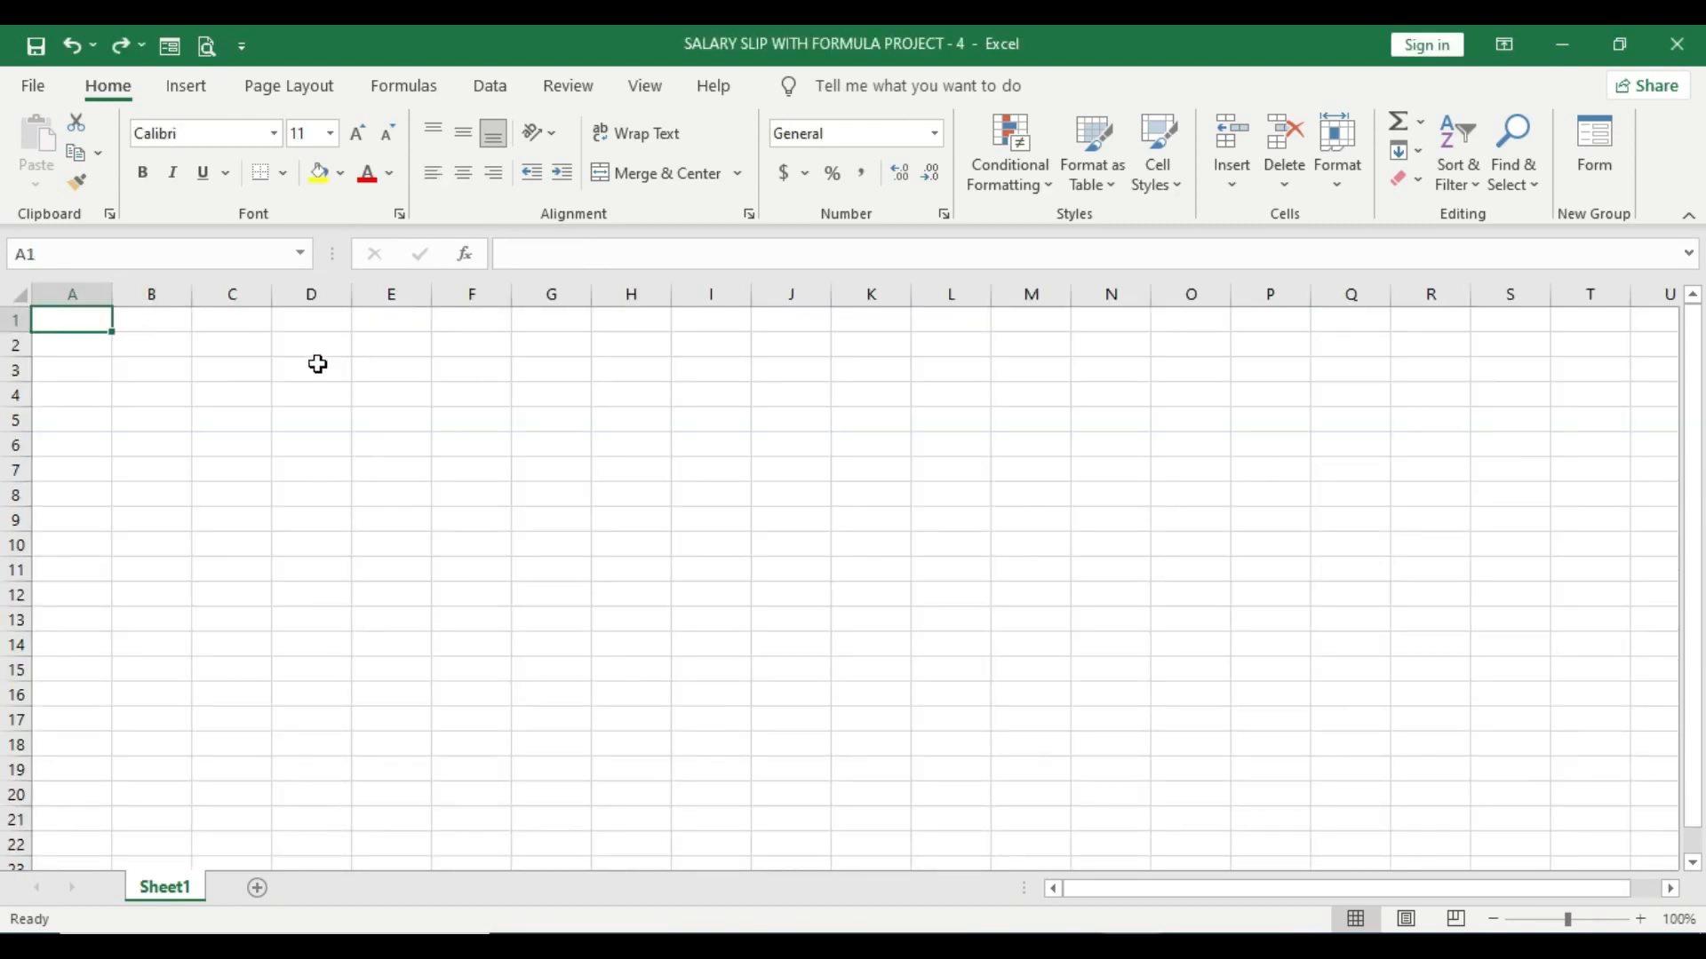
key("alt+Tab")
left_click_drag(324, 336, 586, 410)
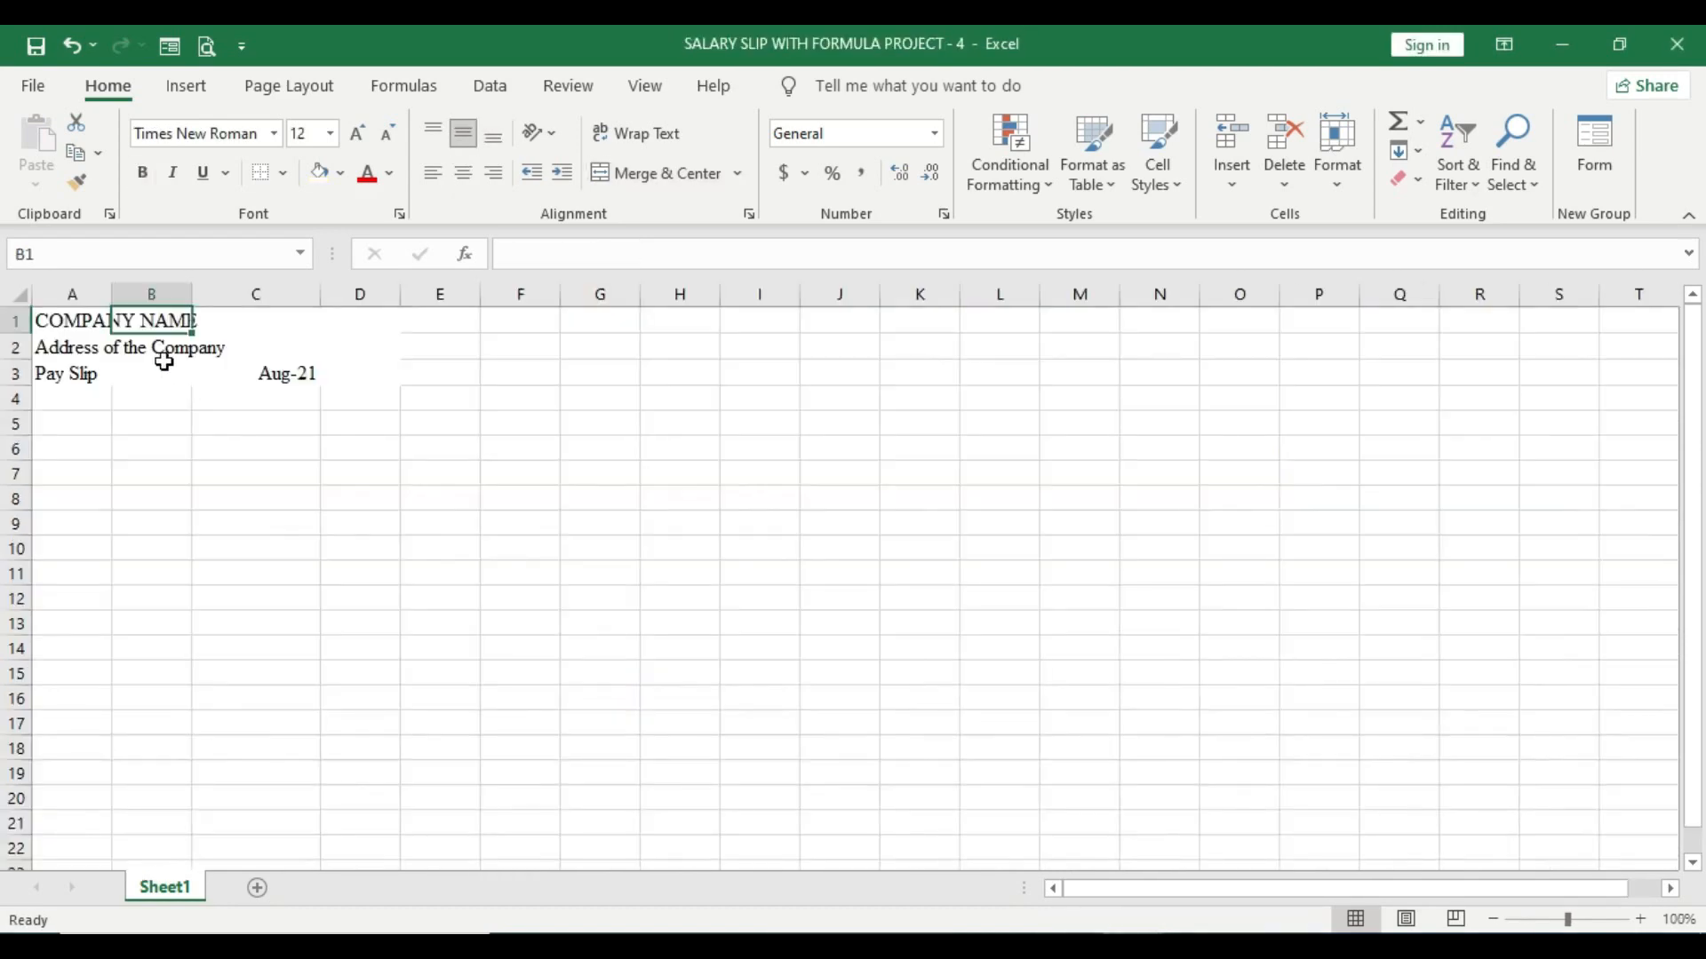
Step: Enlarge the COMPANY NAME title to font size 20 and merge and center it across A1:D1, matching the finished slip's column span
left_click(73, 324)
left_click_drag(57, 322, 323, 321)
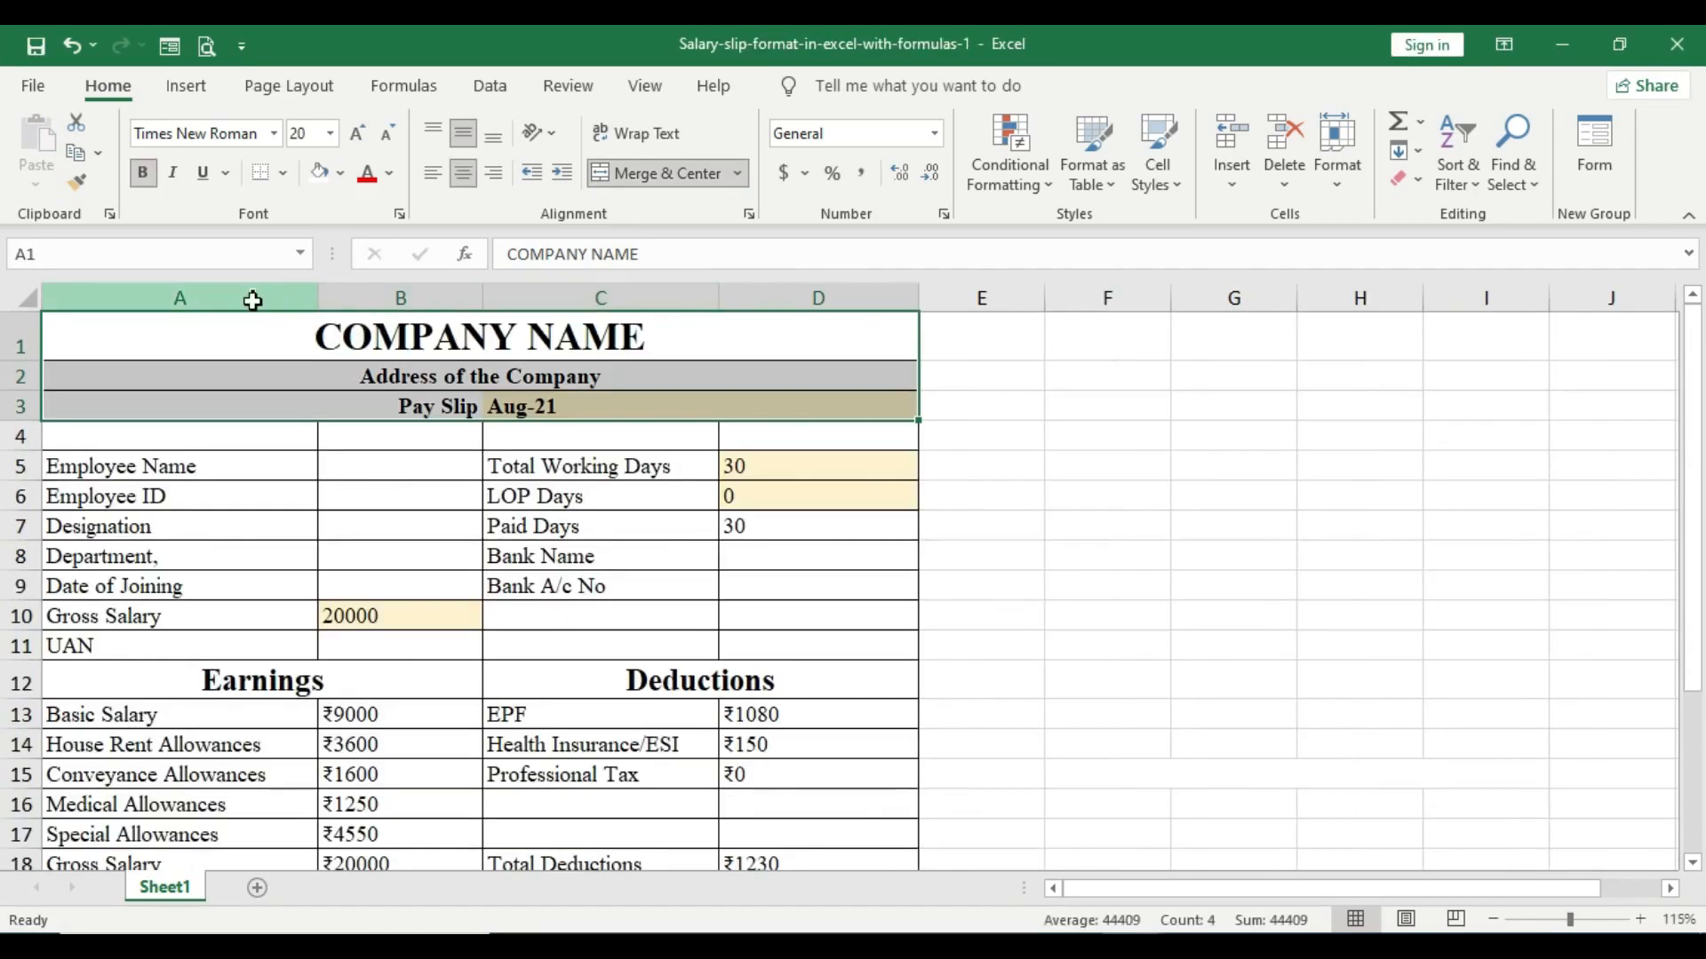
left_click(399, 299)
left_click(654, 298)
left_click(873, 298)
left_click(206, 299)
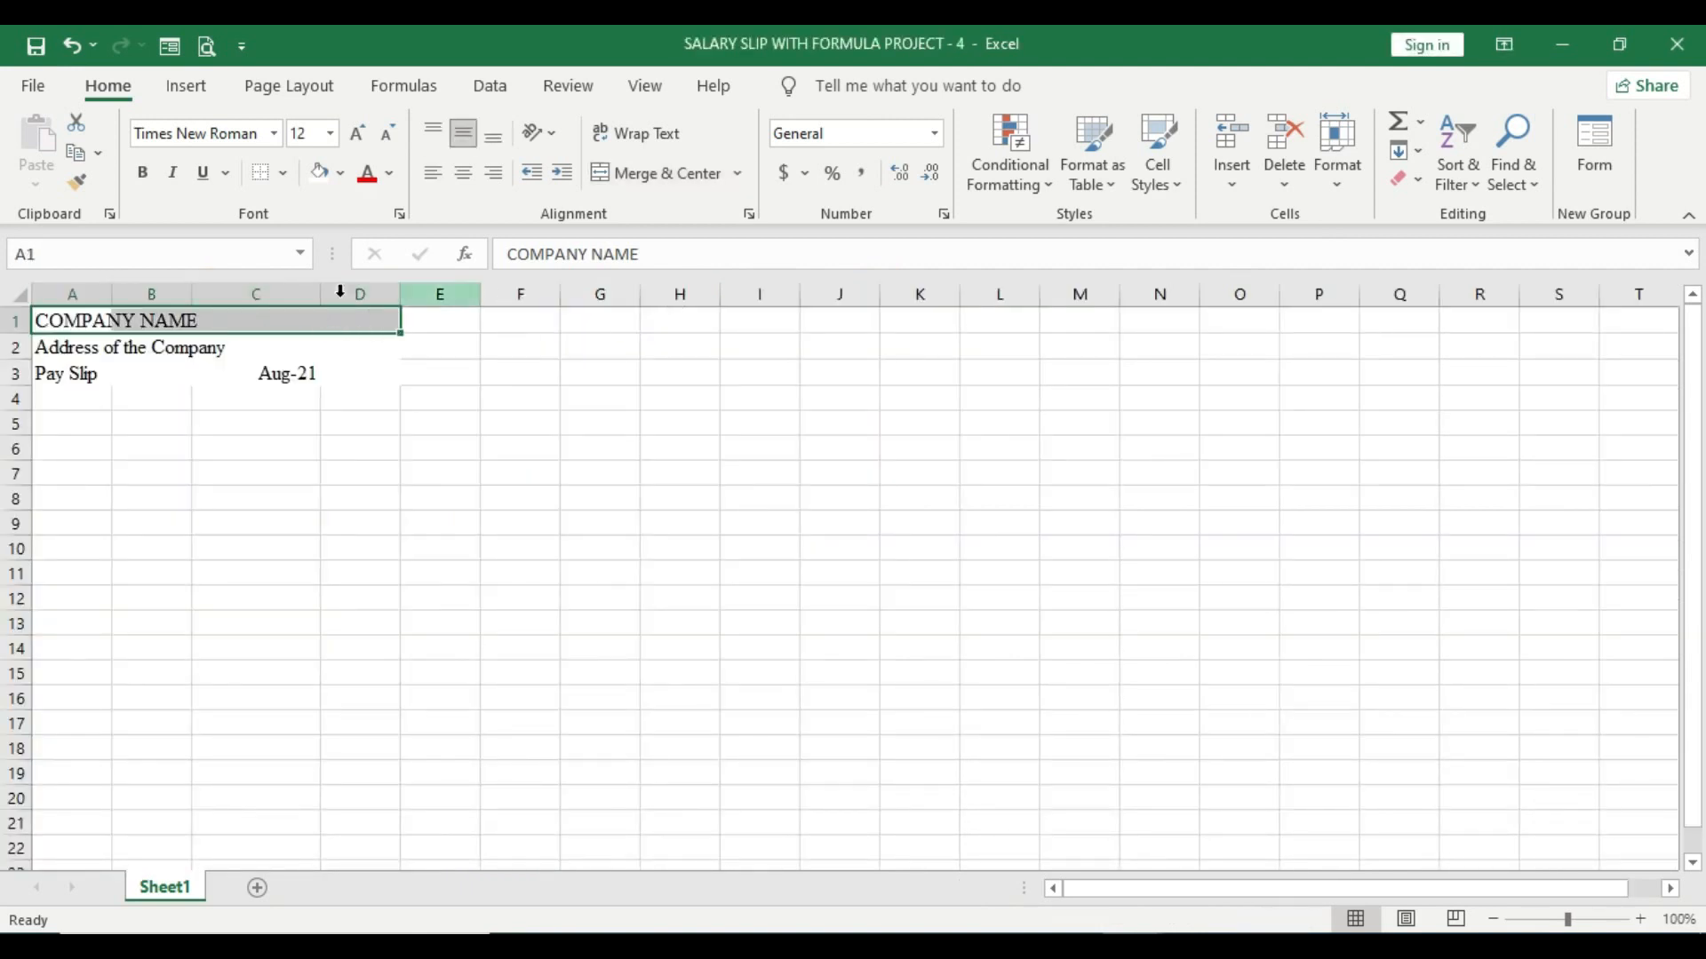
left_click(359, 135)
left_click(360, 135)
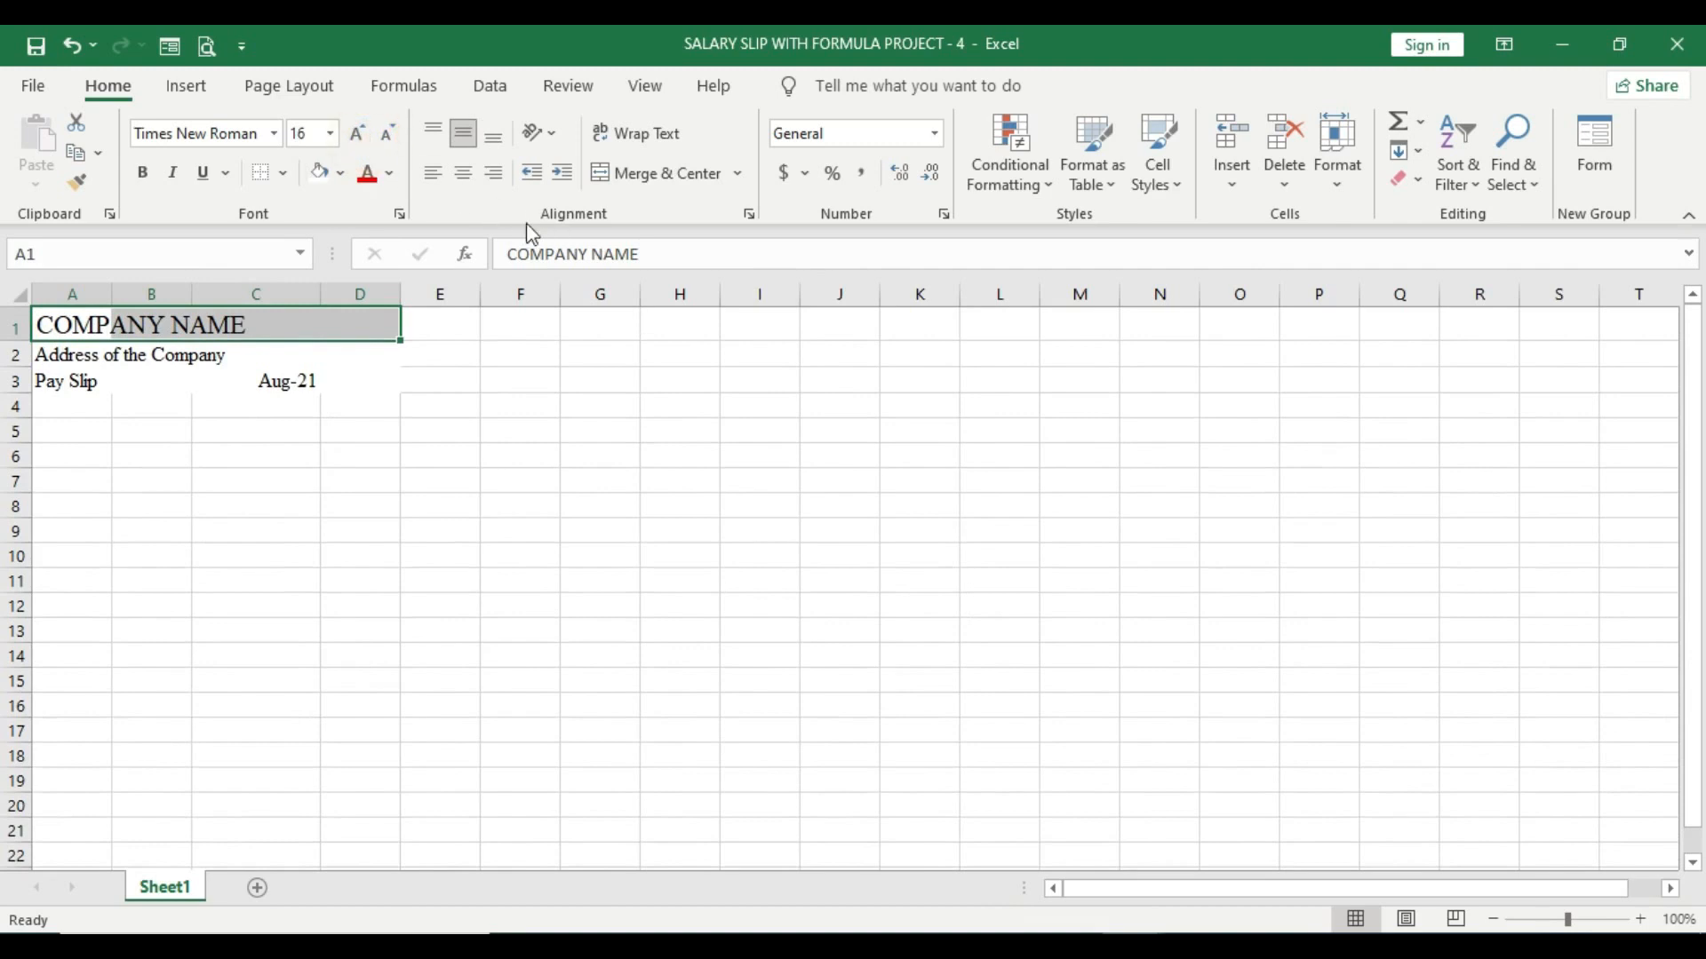
left_click(359, 133)
left_click(360, 135)
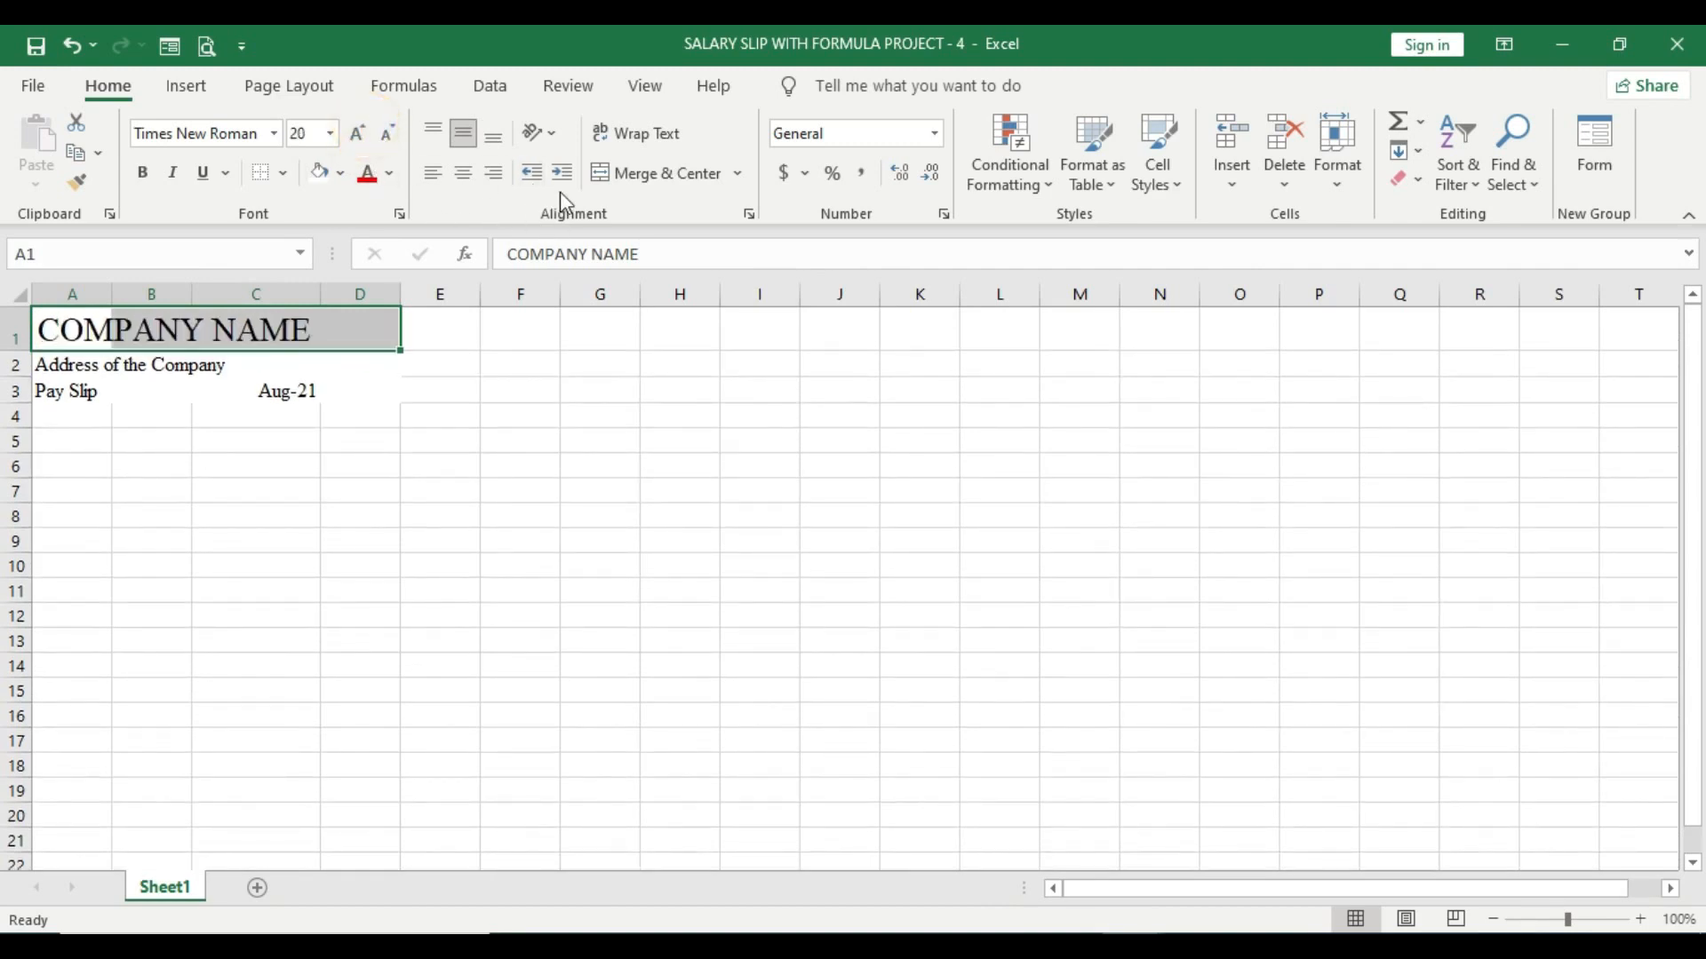
left_click(625, 181)
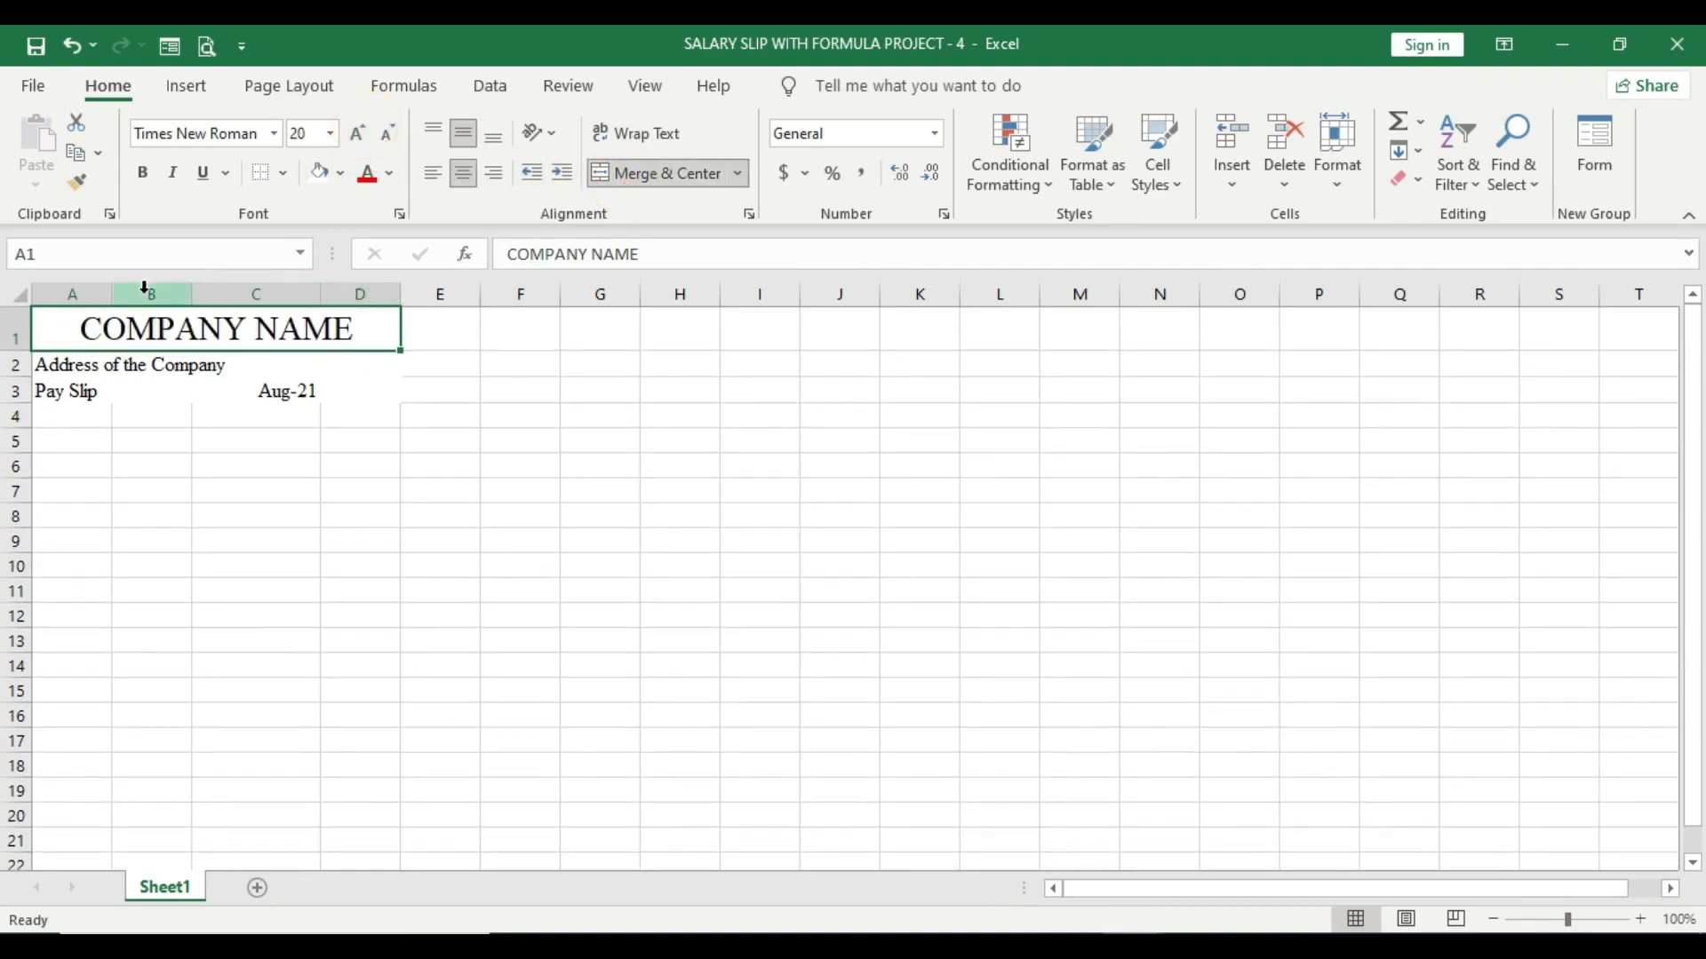
Step: Widen columns A to D to one equal width
left_click_drag(71, 294, 648, 296)
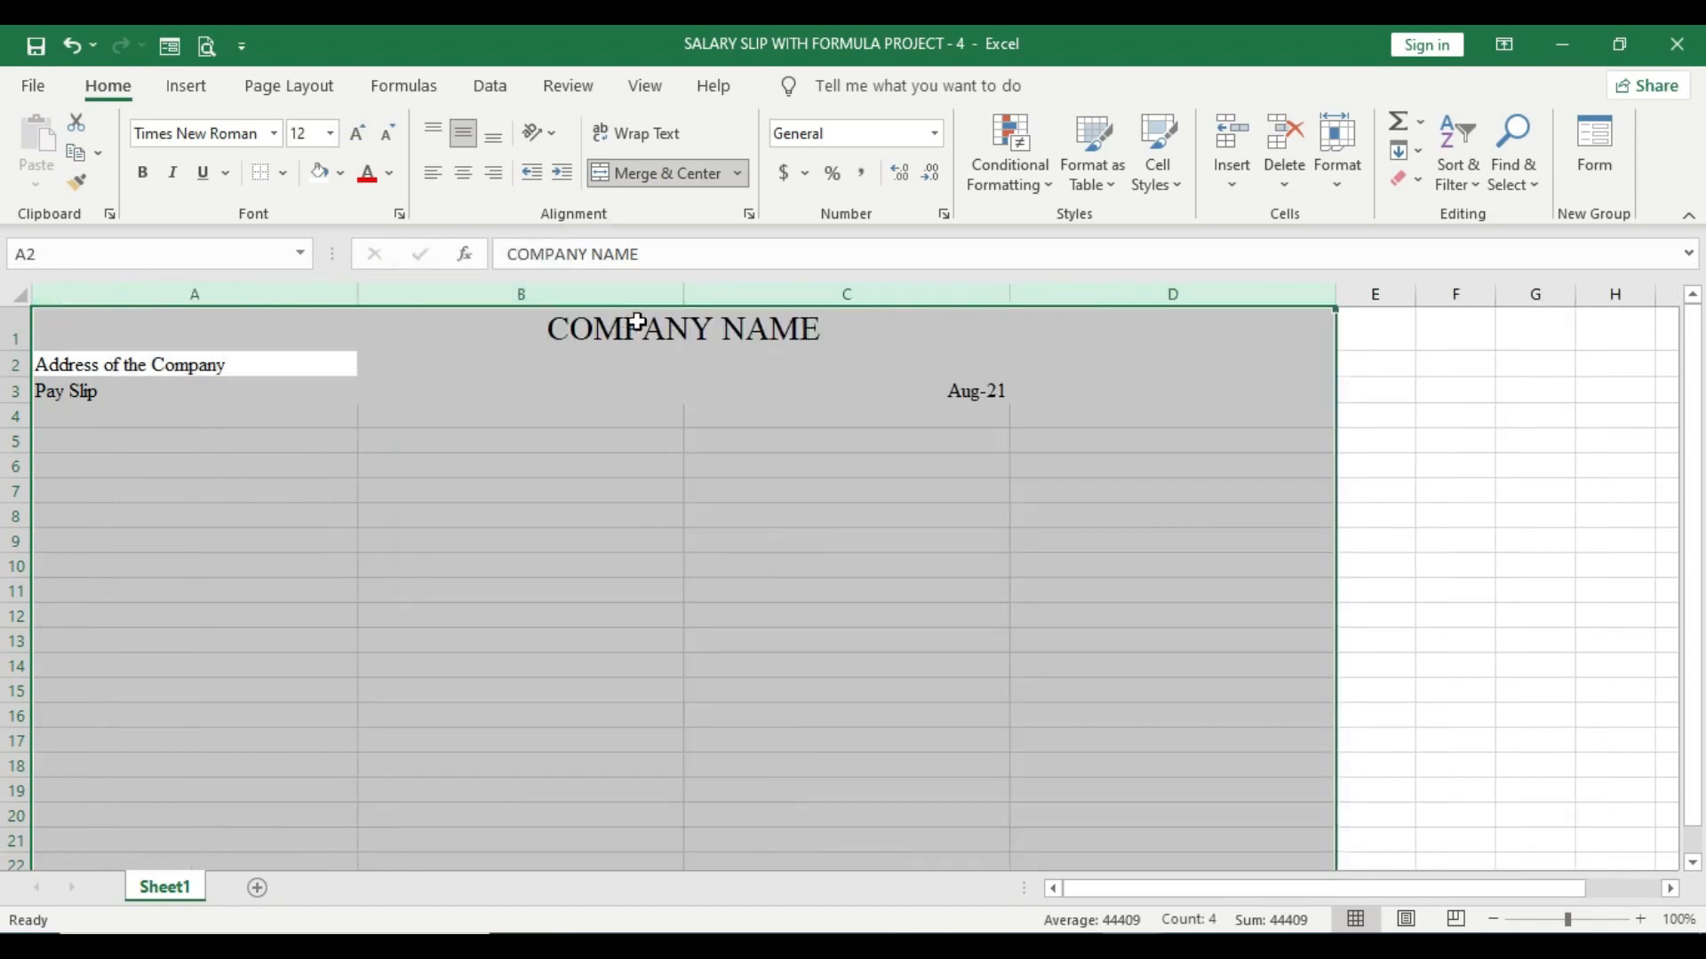
left_click_drag(1323, 296, 781, 296)
left_click(392, 444)
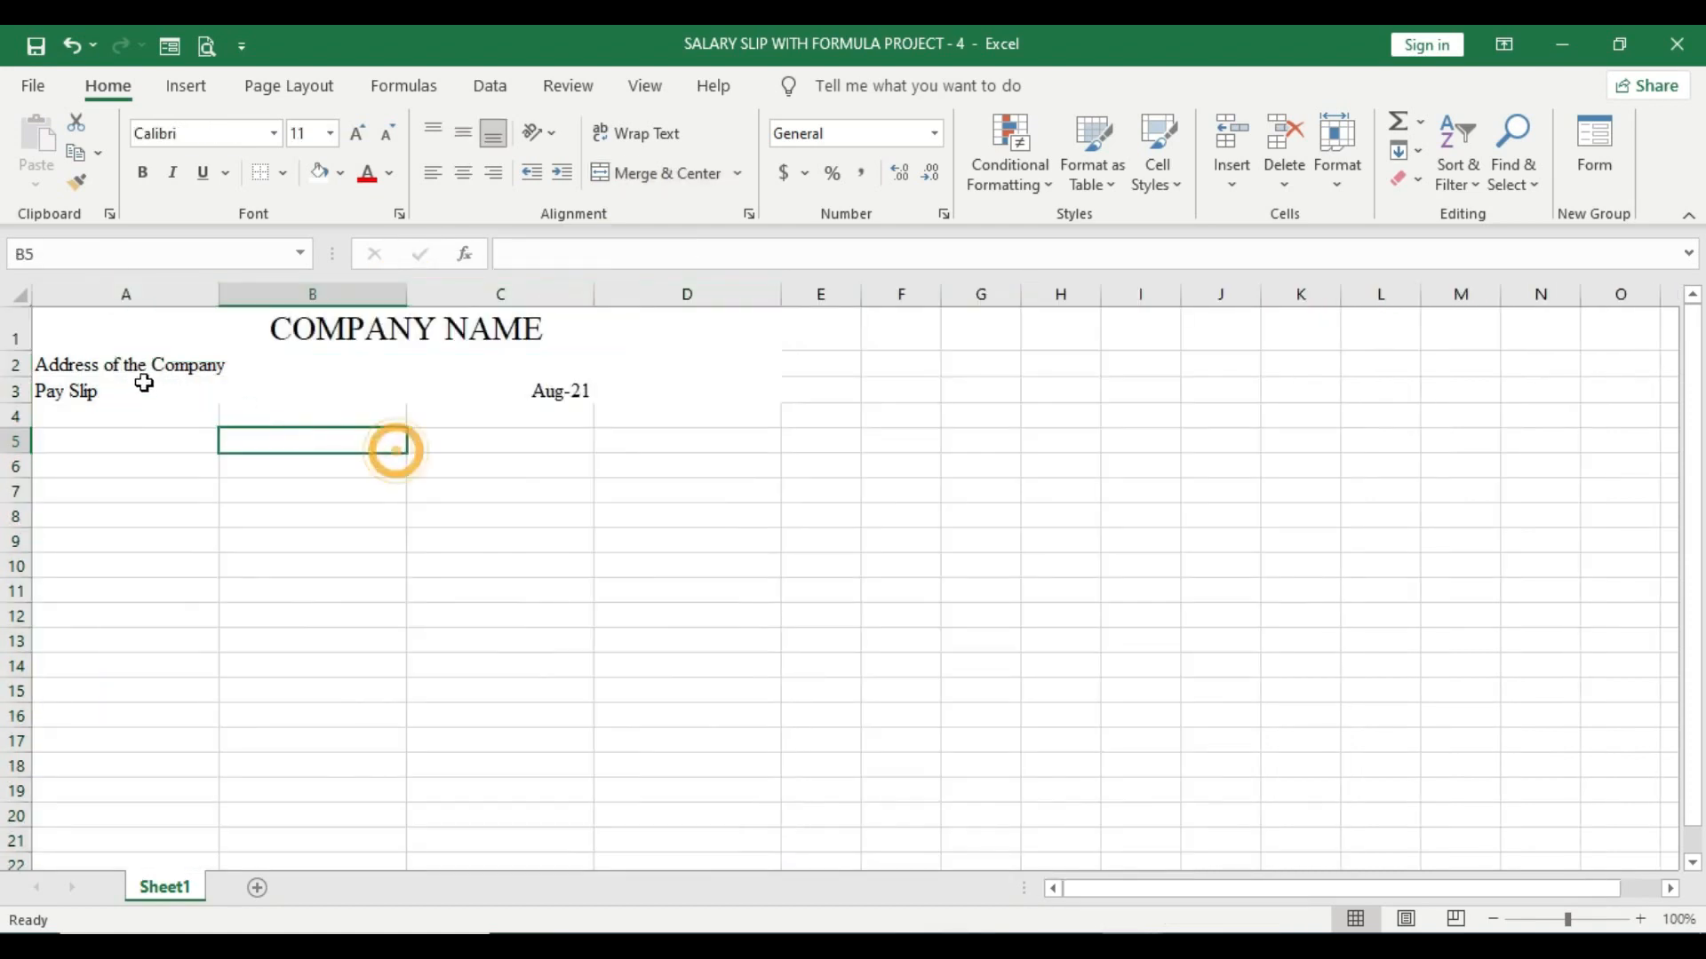
Step: Merge and center the address across A2:D2, Pay Slip across A3:B3 and the Aug-21 date across C3:D3
left_click_drag(191, 366, 693, 365)
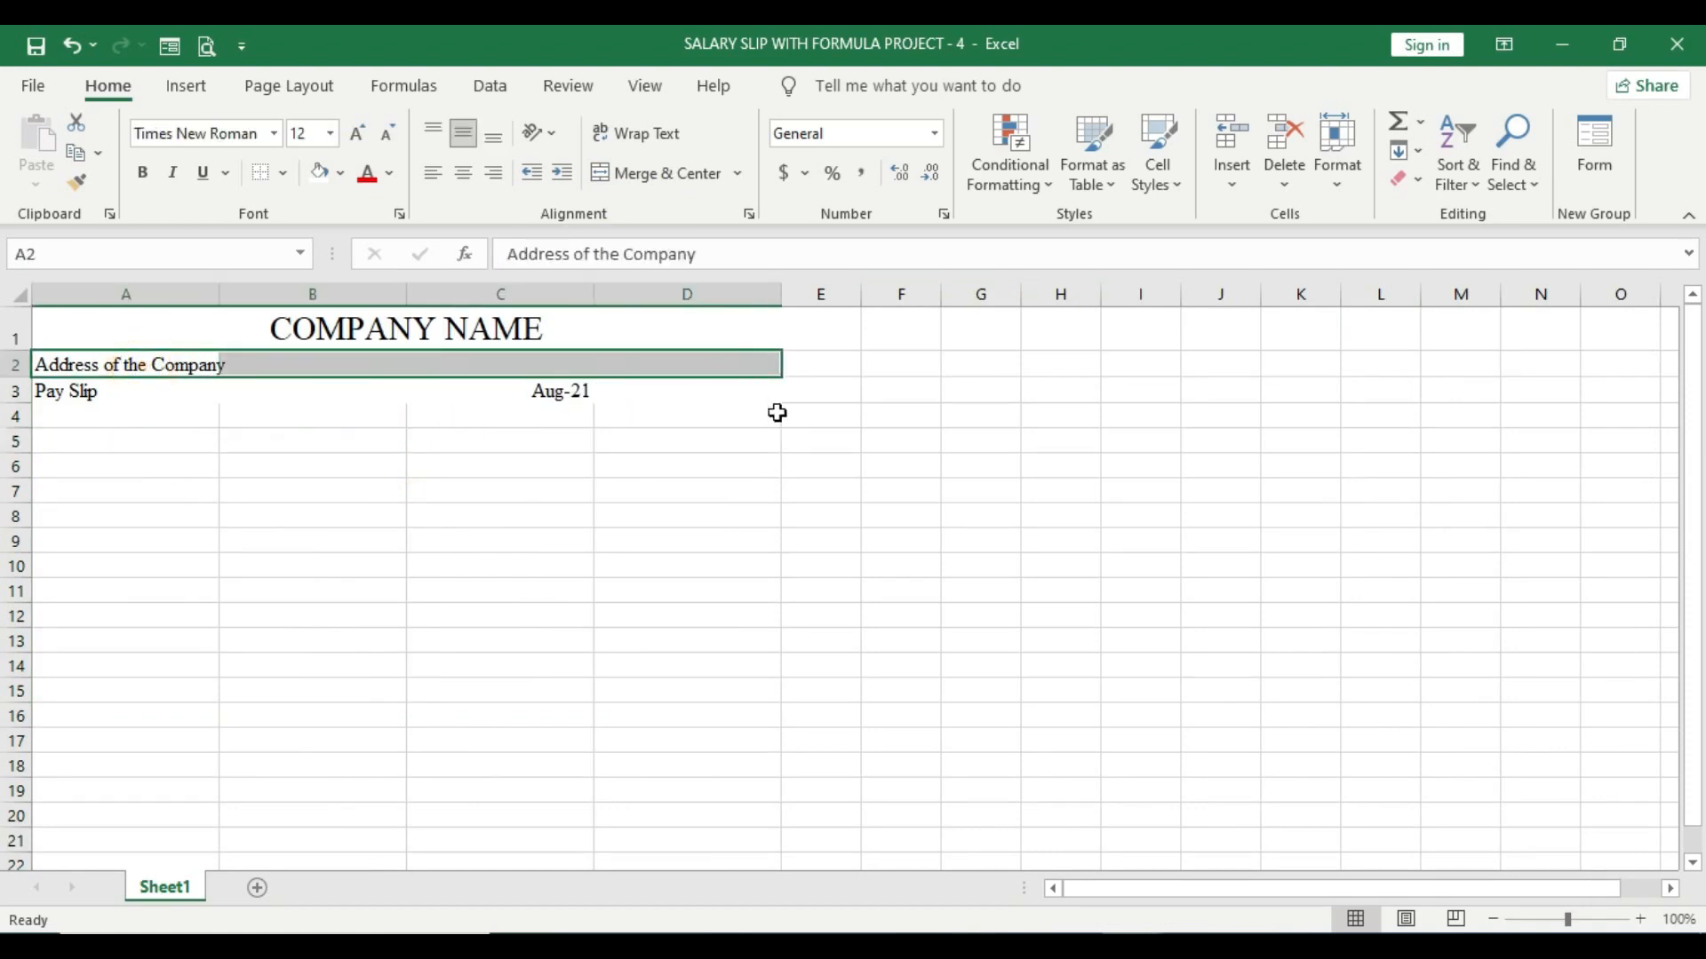
left_click(658, 172)
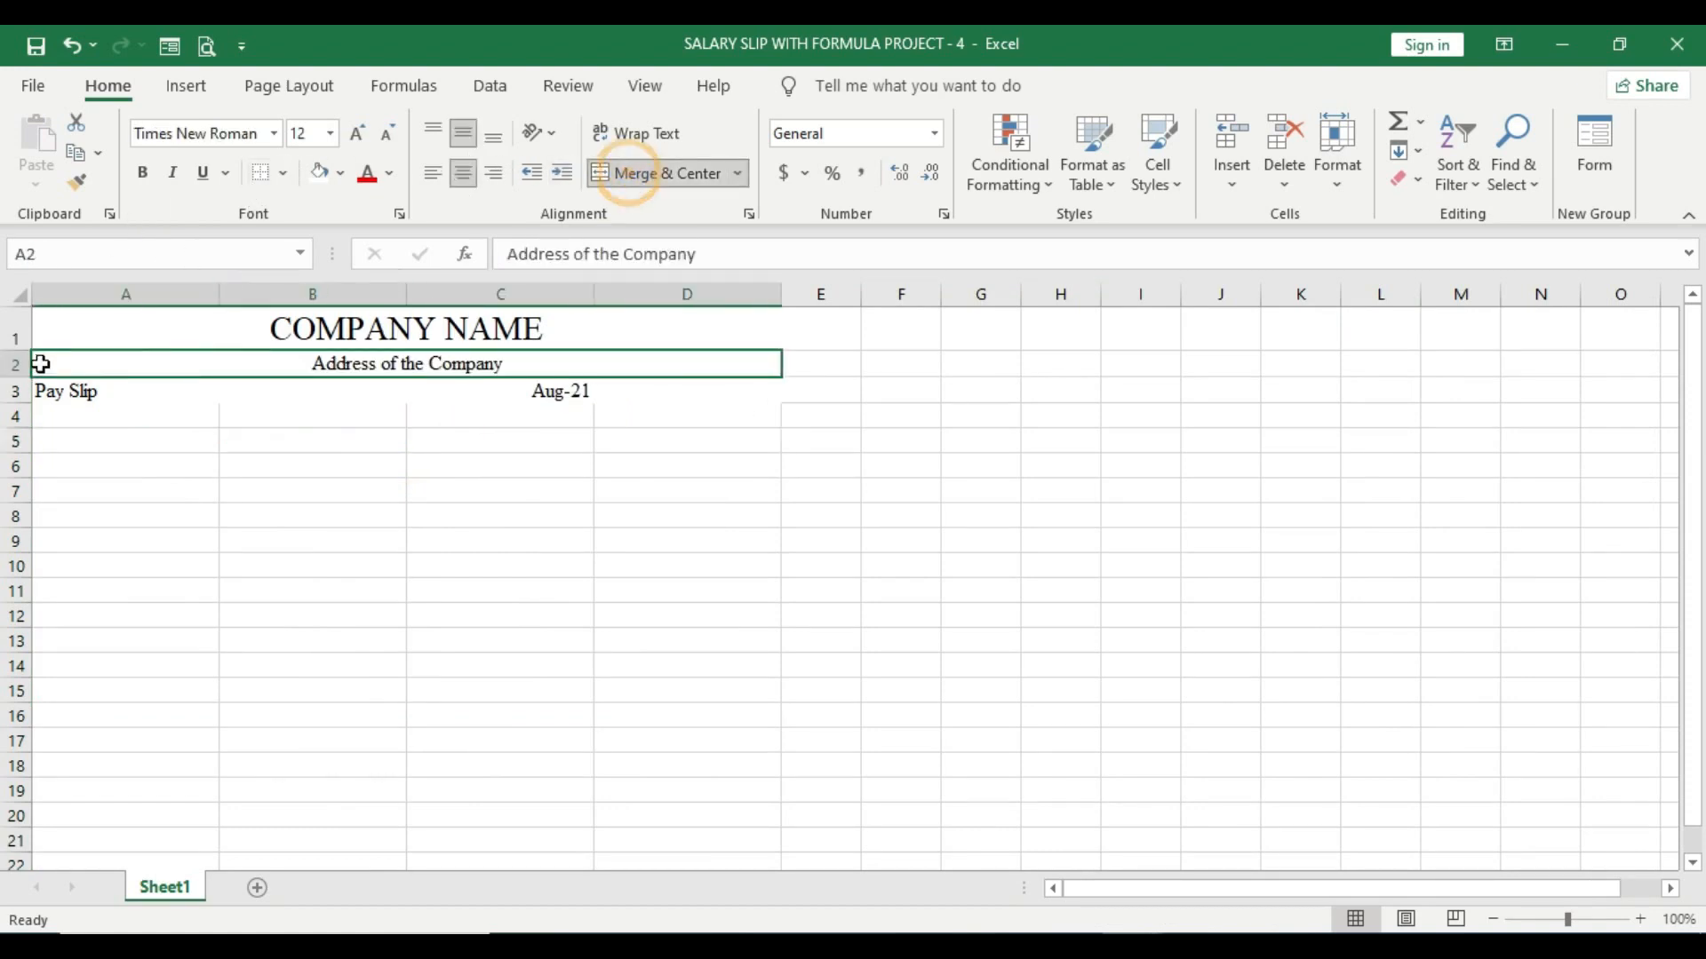
left_click(69, 391)
left_click_drag(68, 391, 720, 387)
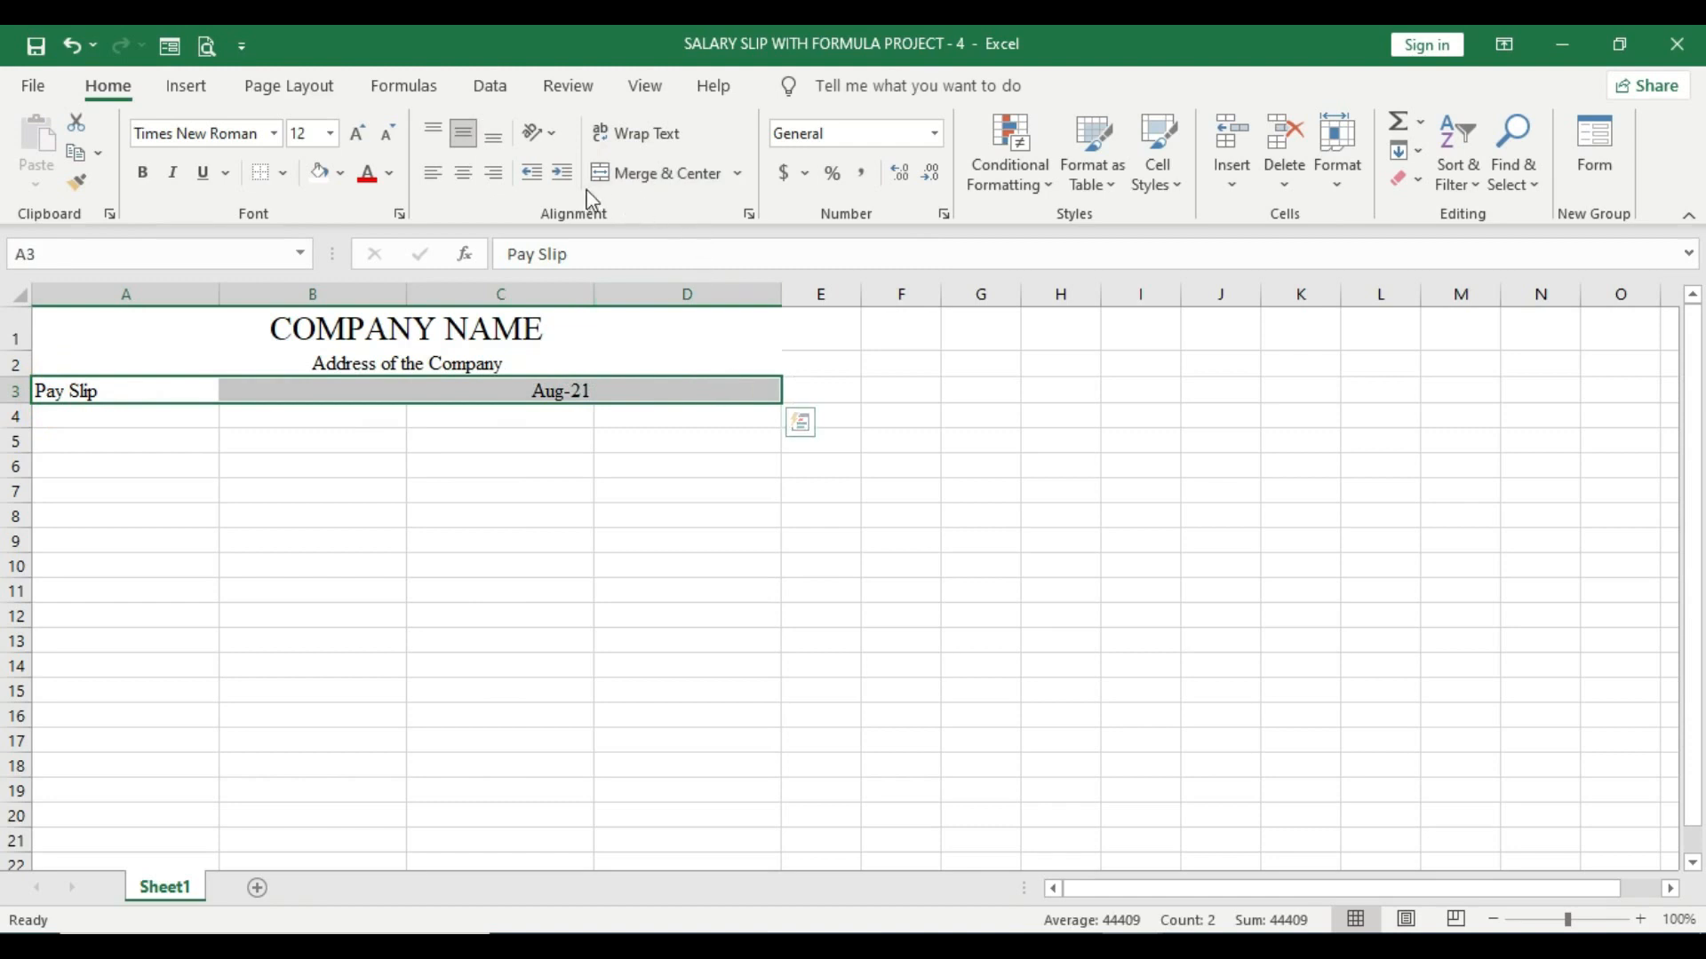
left_click_drag(71, 396, 362, 388)
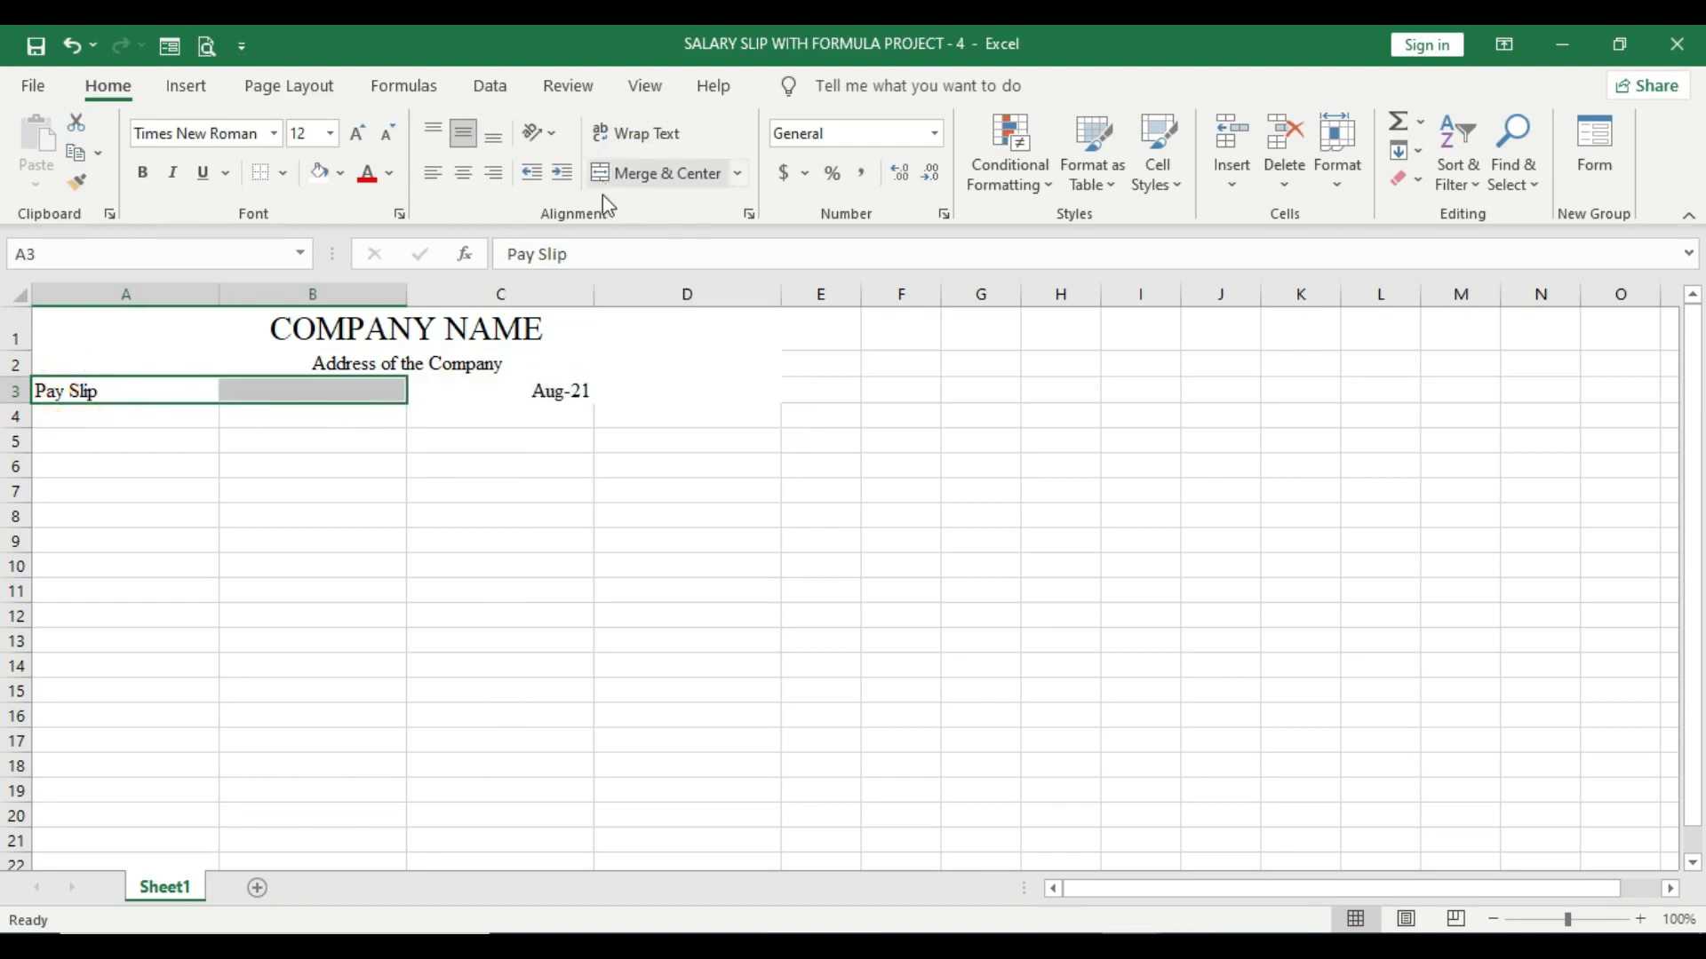
left_click(650, 178)
left_click_drag(545, 392, 678, 382)
left_click(609, 178)
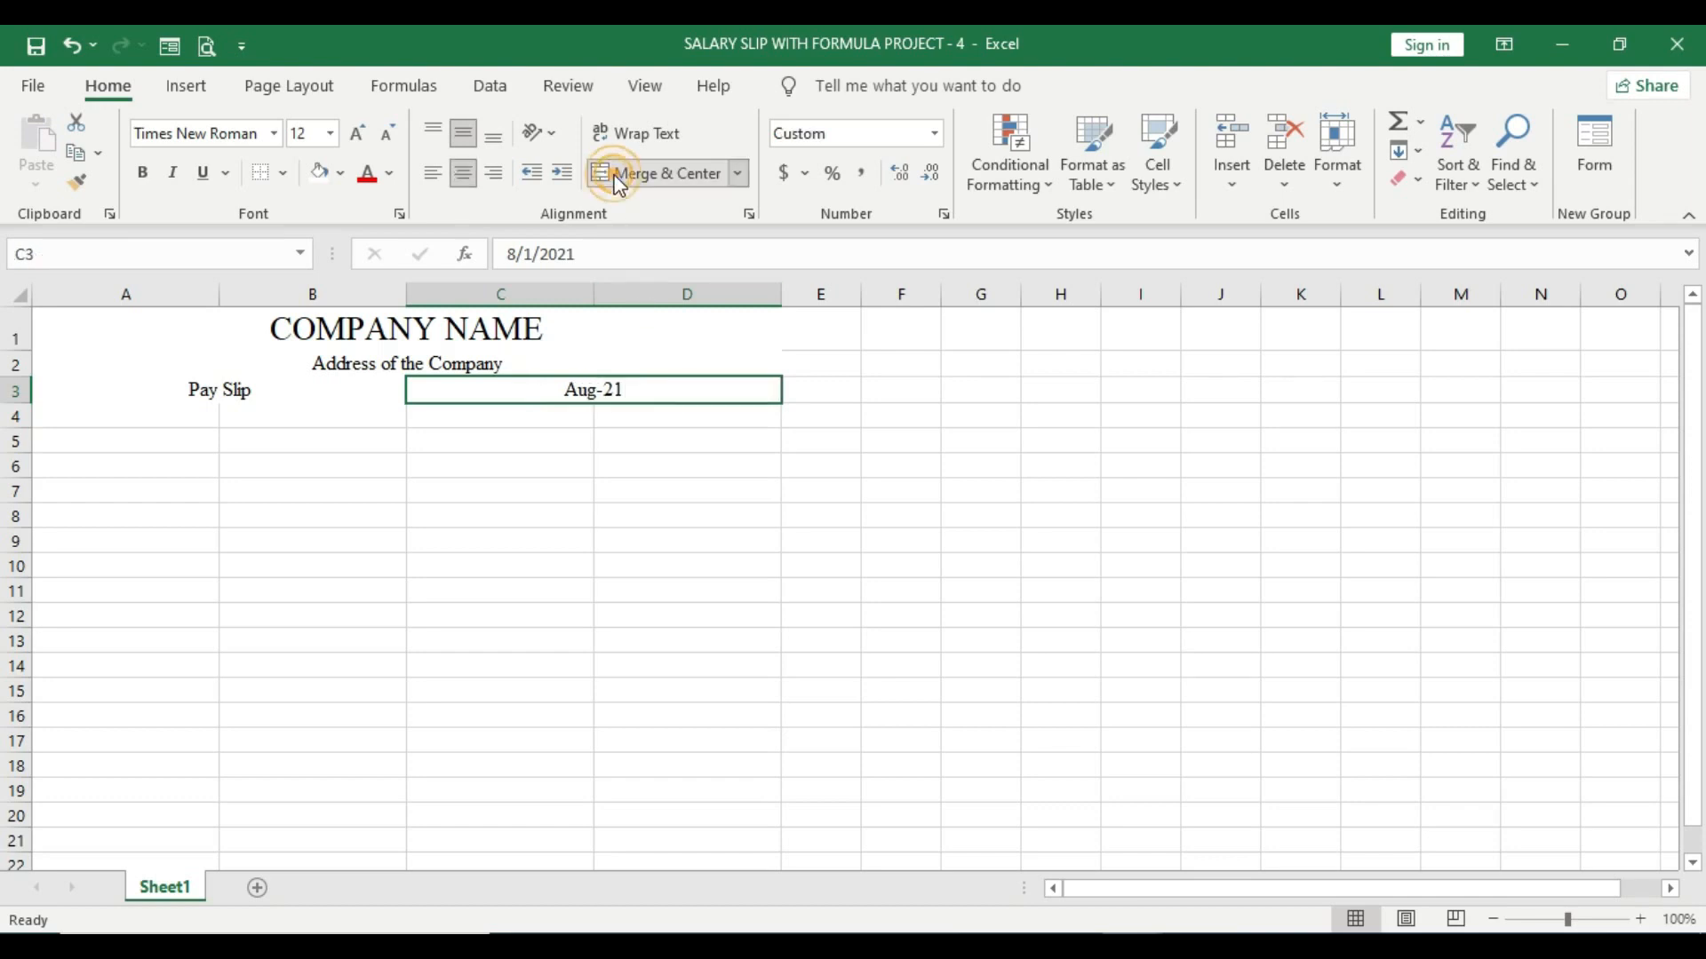
Step: Add all borders to the header block A1:D3
left_click(59, 335)
left_click_drag(106, 328, 285, 392)
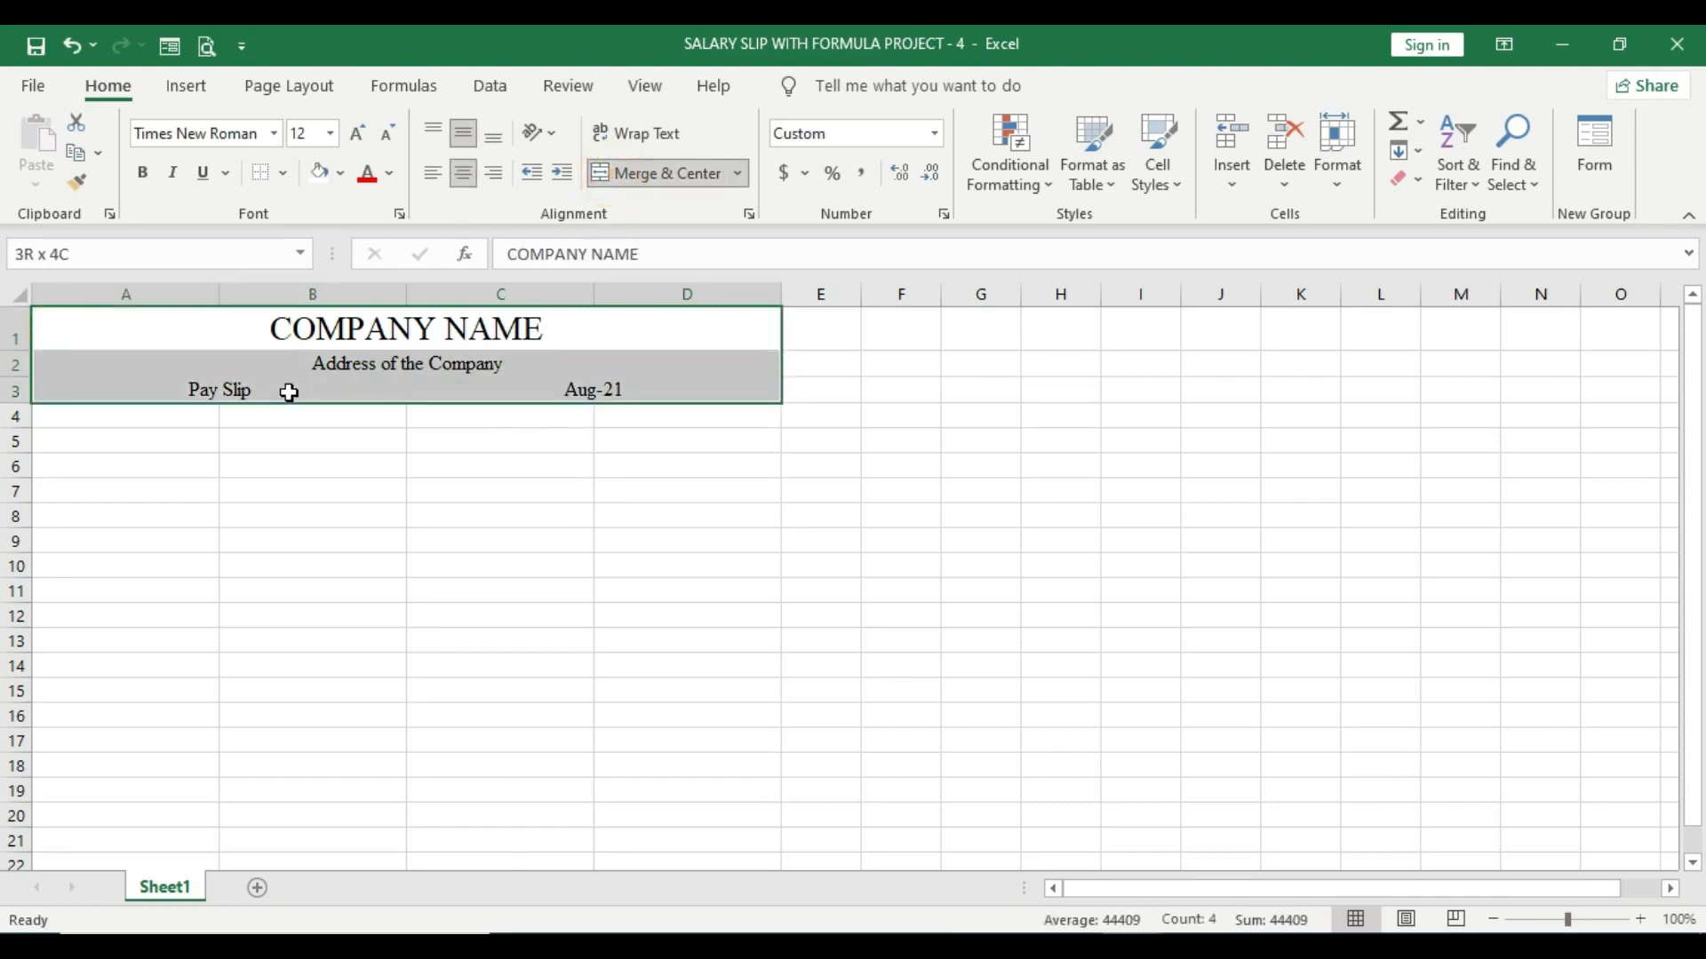
left_click(283, 172)
left_click(293, 420)
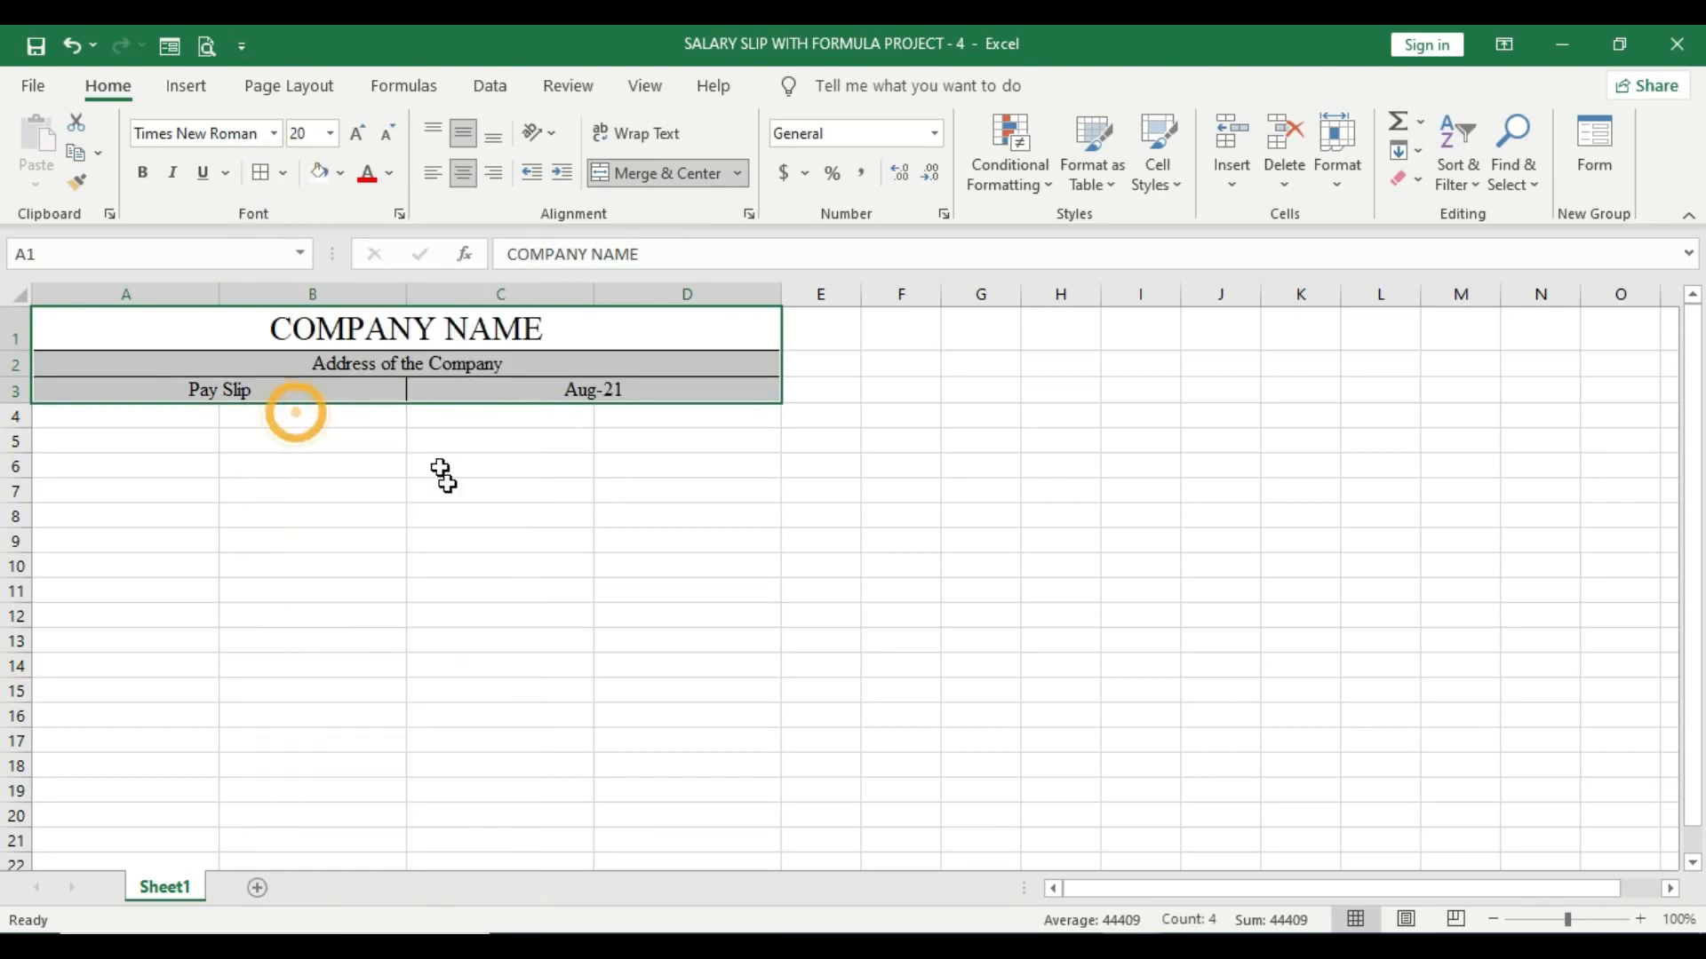
Step: Bold the COMPANY NAME title, the company address, the Pay Slip label and the Aug-21 date in rows 1 to 3
left_click(490, 518)
left_click(334, 328)
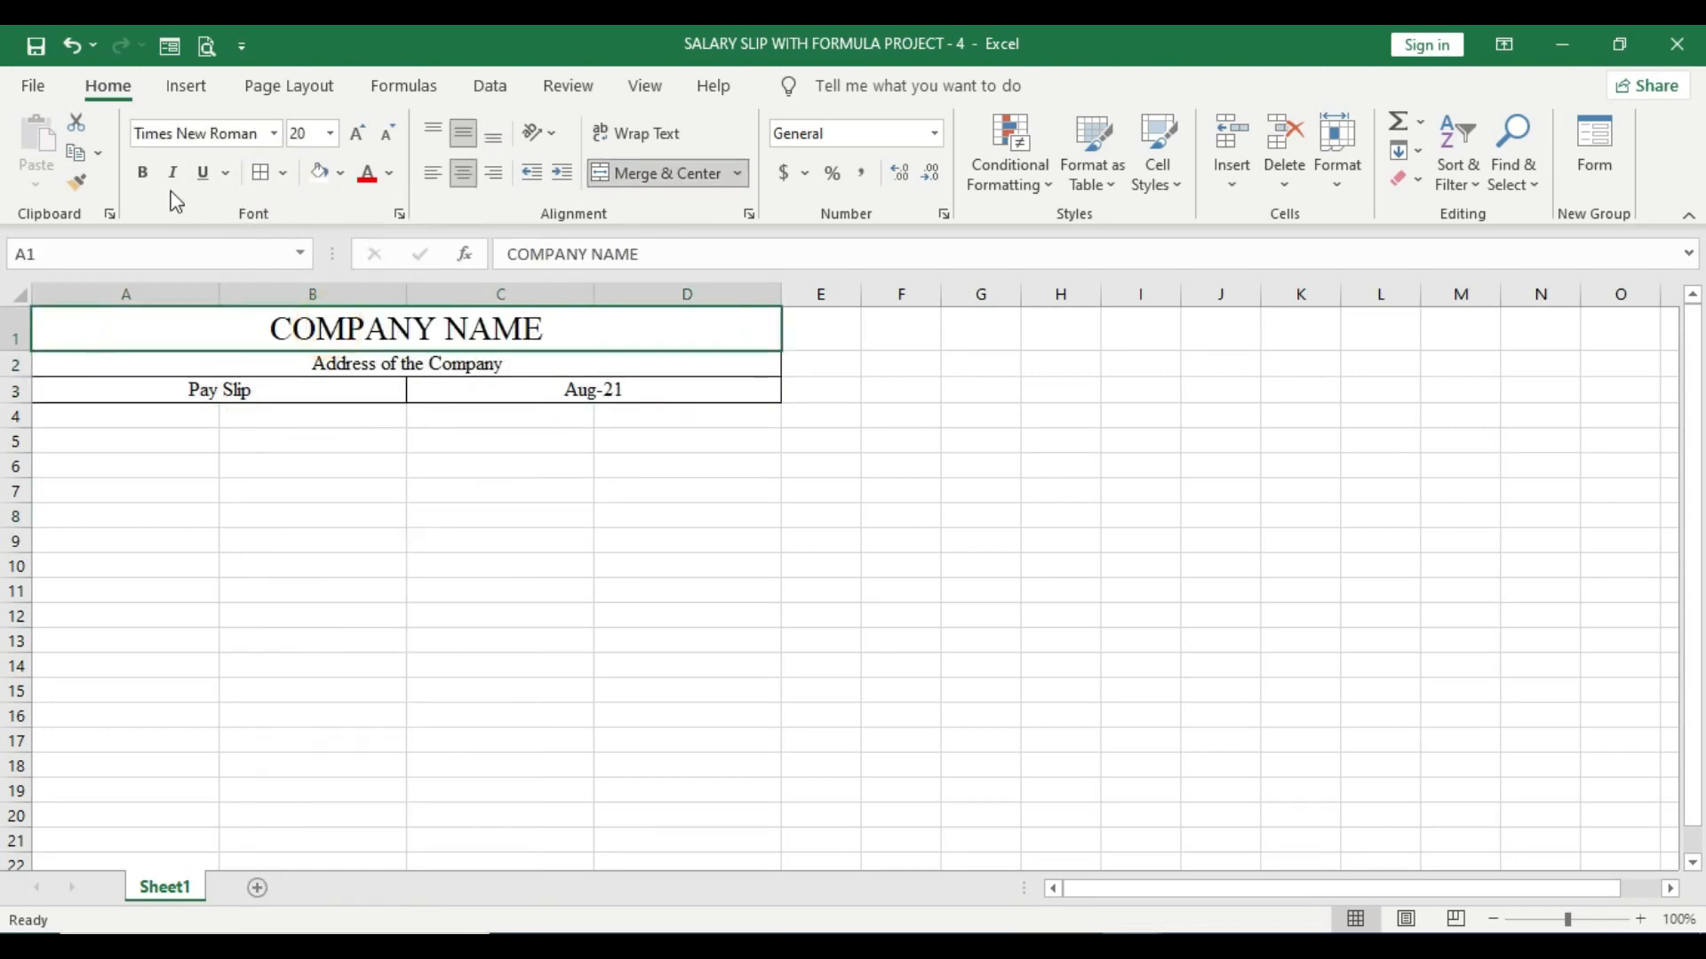
left_click(135, 169)
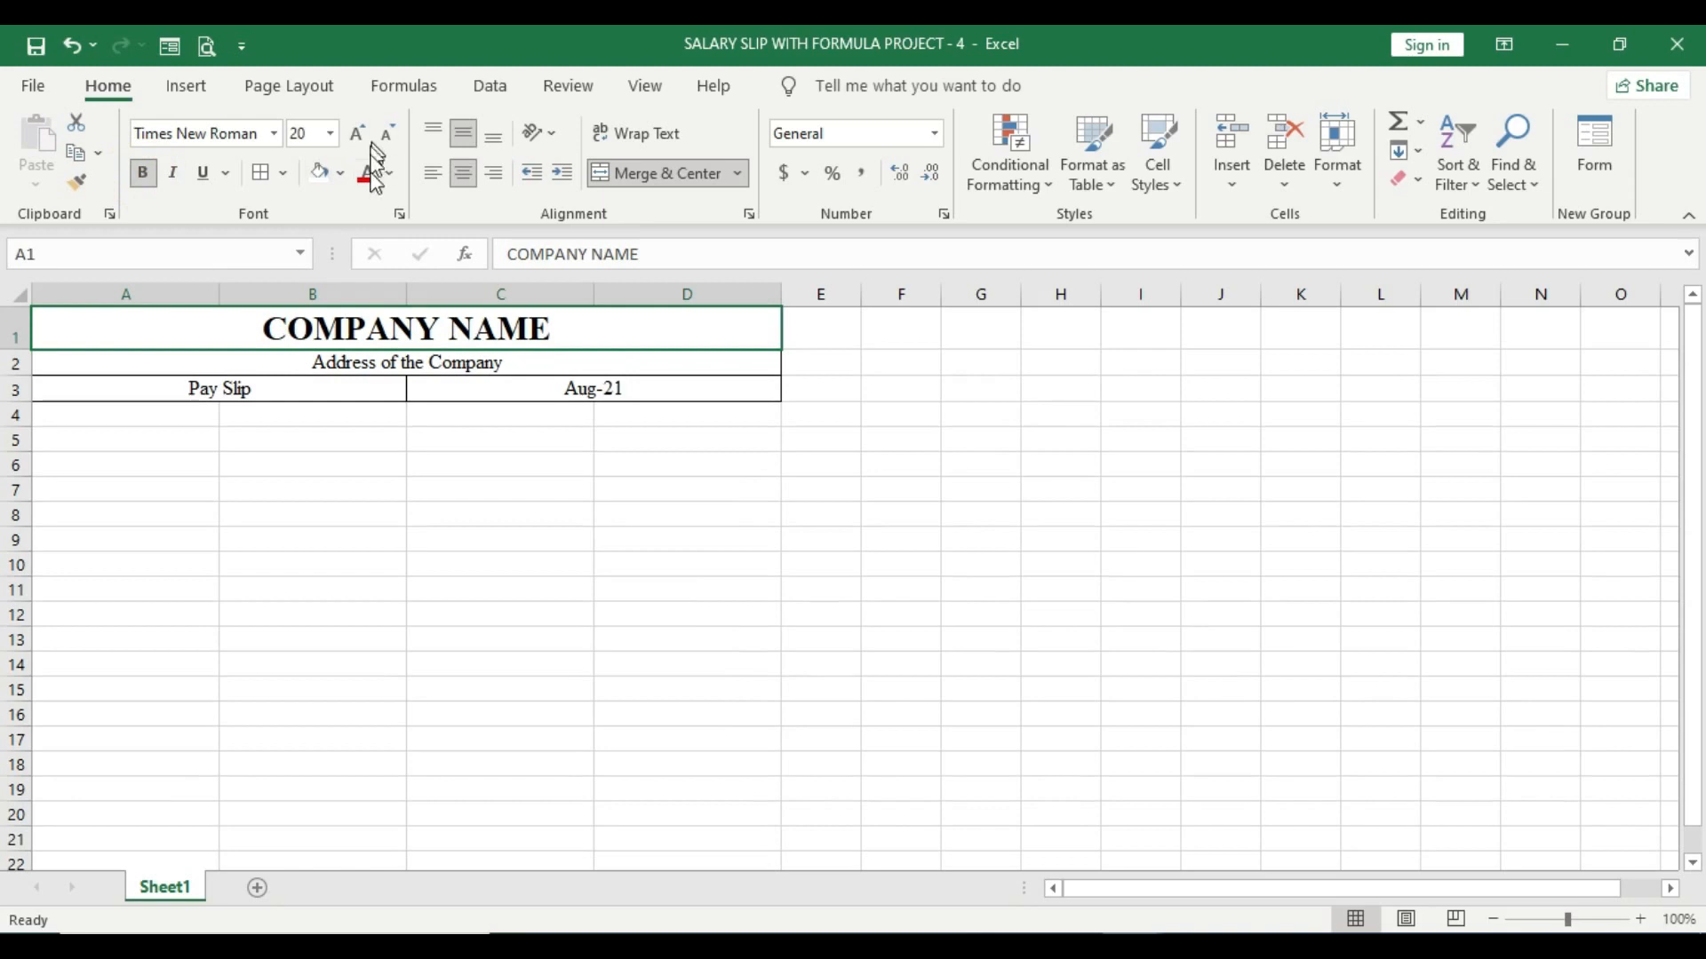
left_click_drag(266, 366, 248, 391)
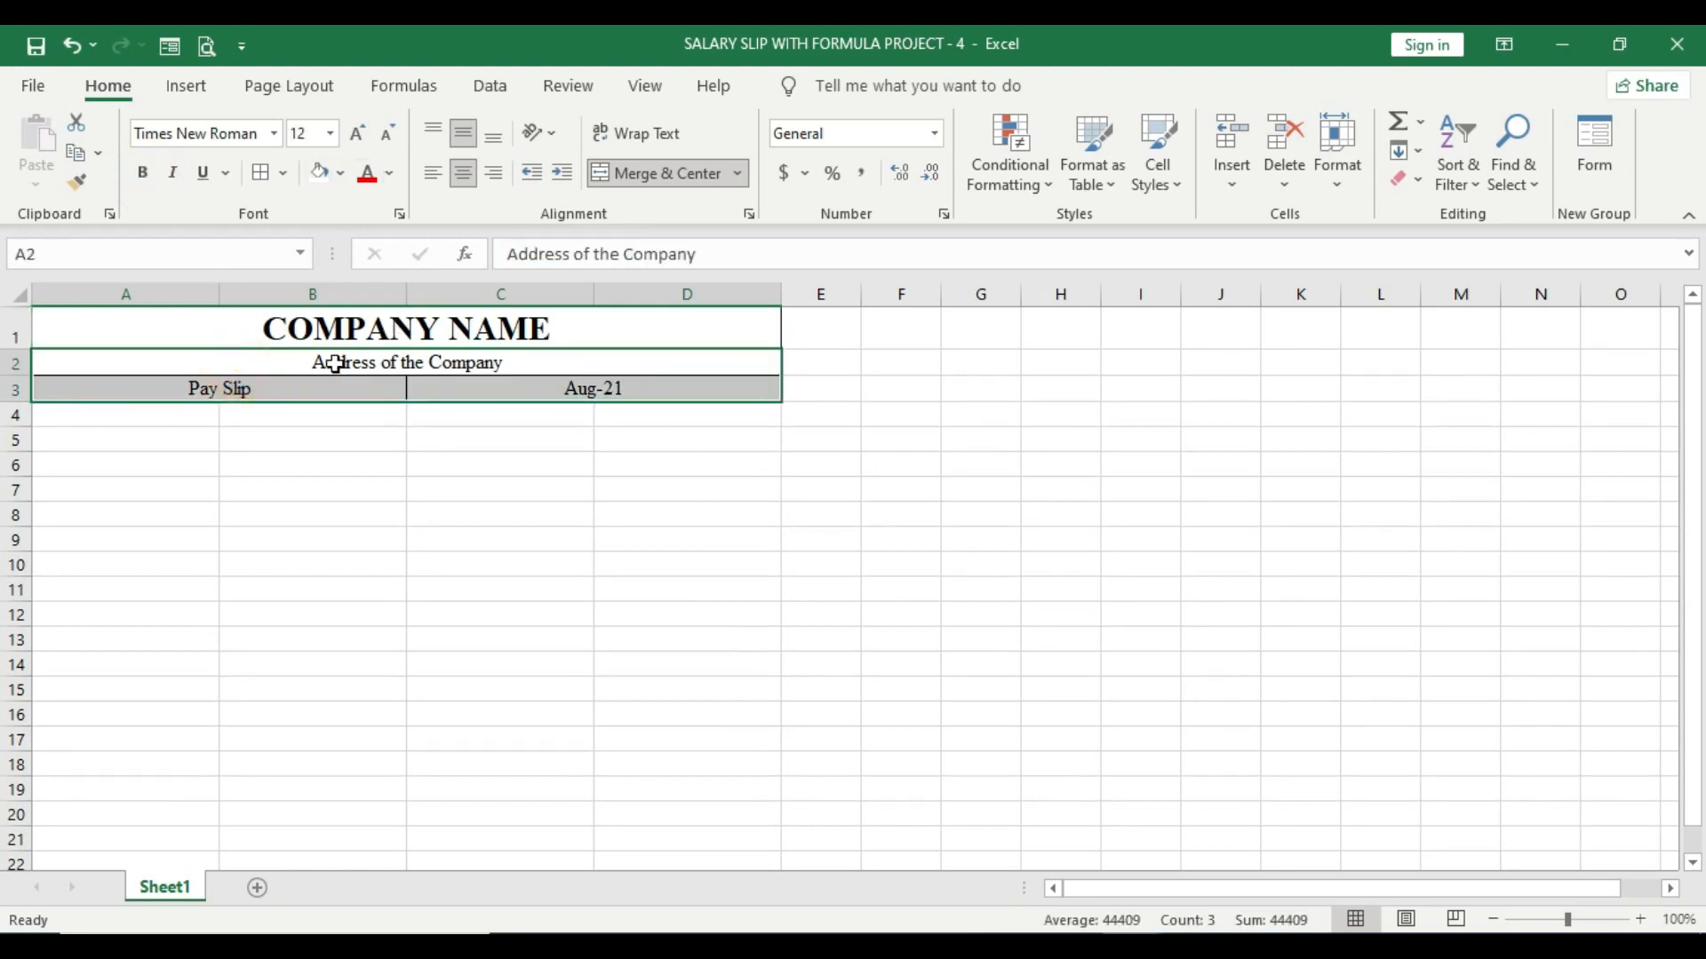
left_click(142, 172)
left_click(392, 457)
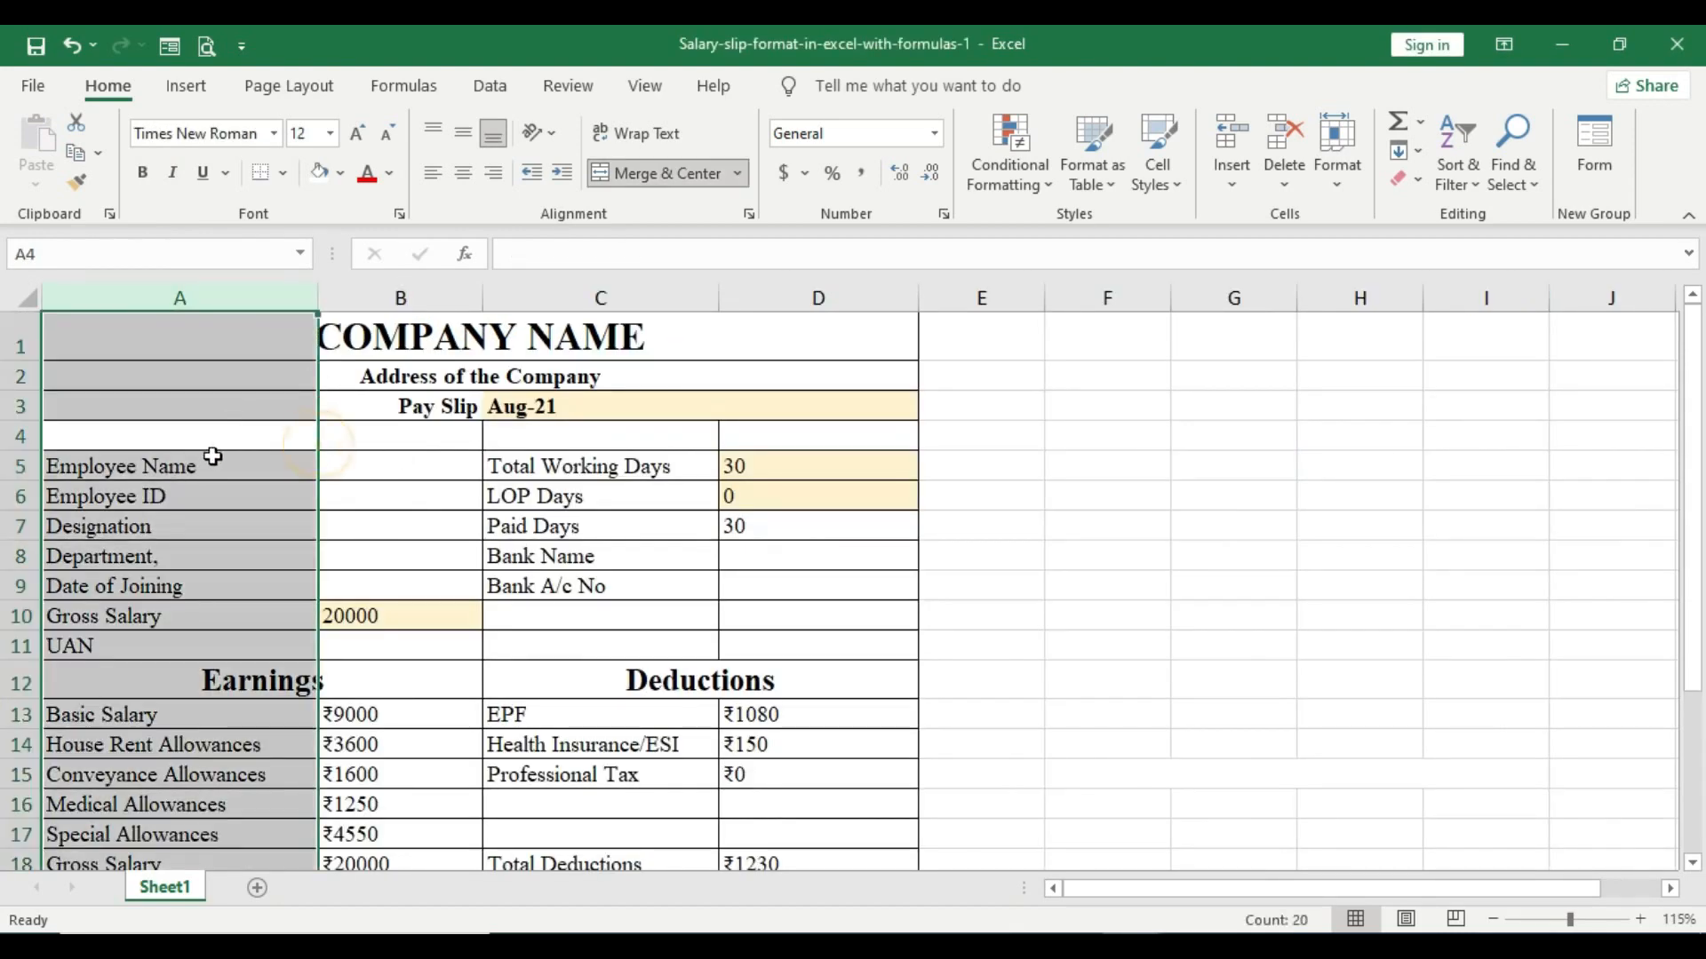
Step: Copy the labels Employee Name, Employee ID, Designation, Department, Date of Joining, Gross Salary and UAN from the finished slip into A5:A11
left_click_drag(217, 439, 229, 645)
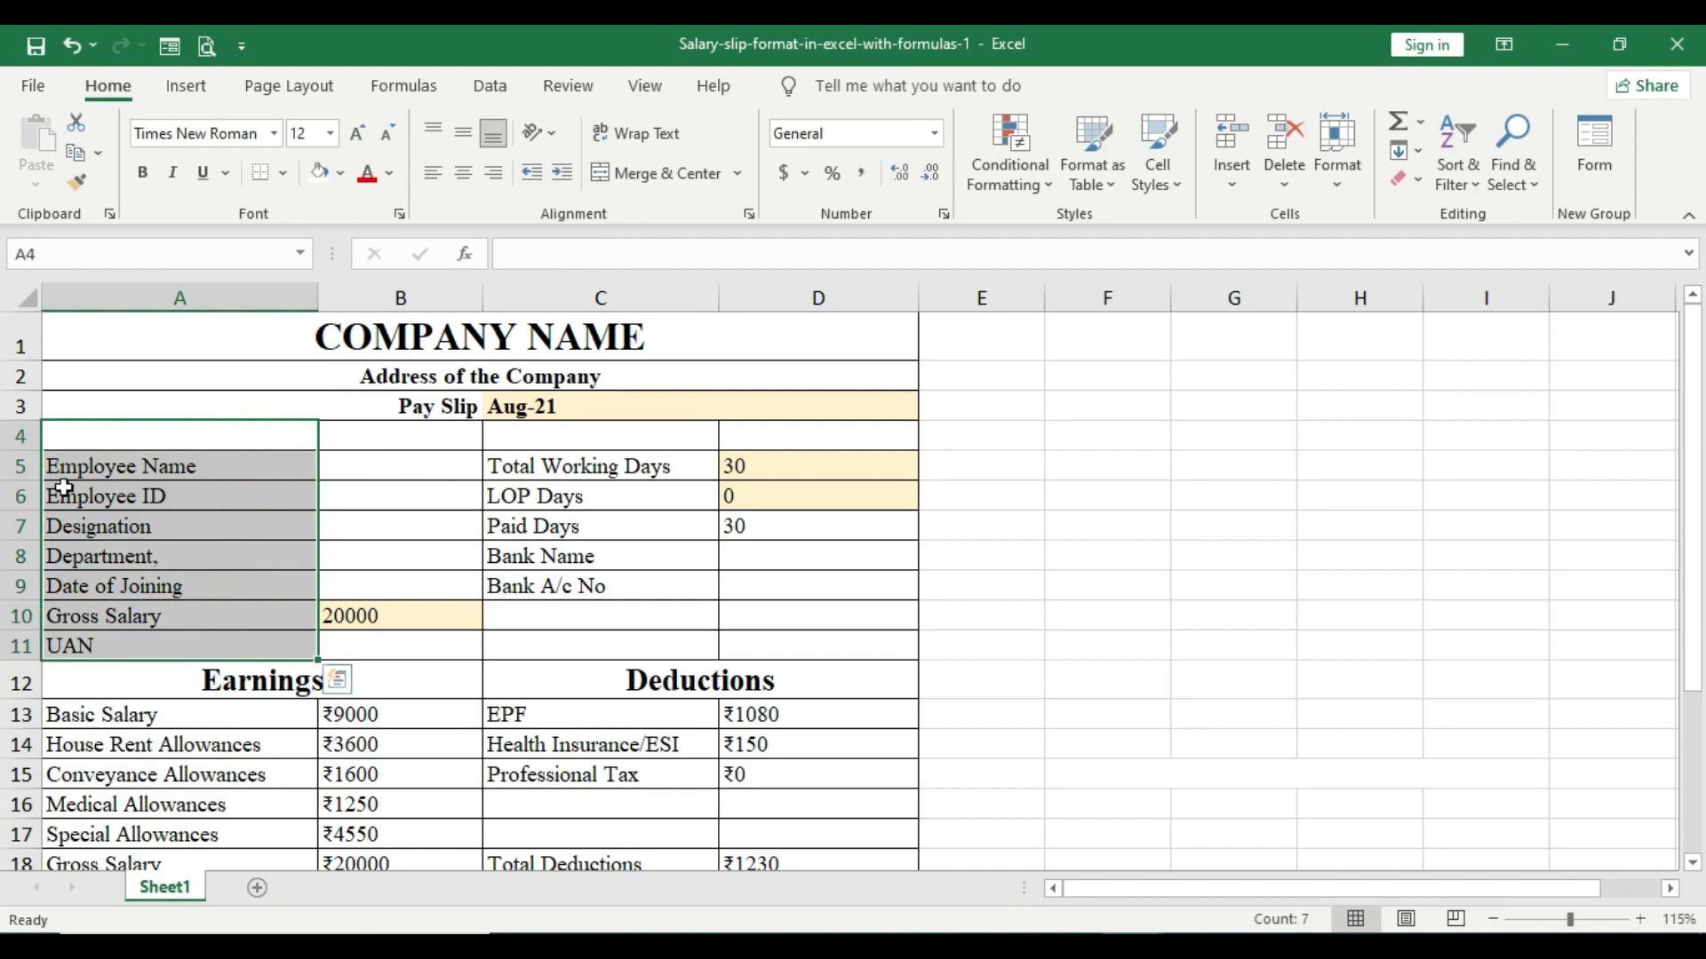
left_click(24, 435)
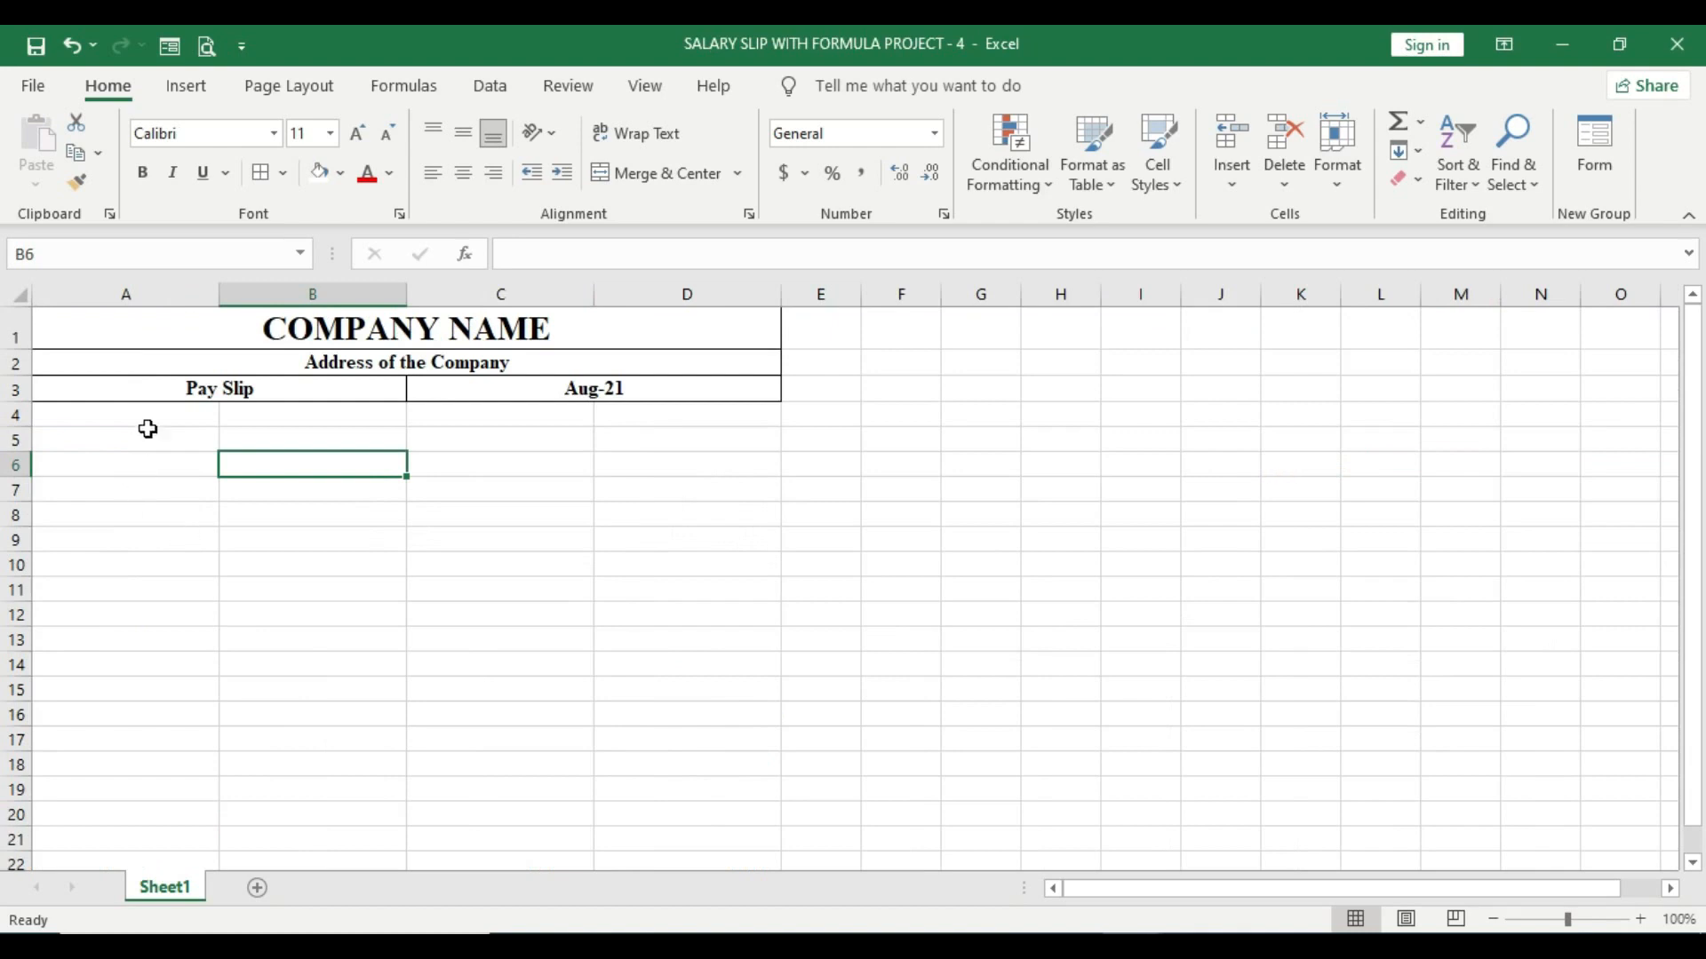
left_click(149, 418)
left_click(147, 457)
left_click(167, 417)
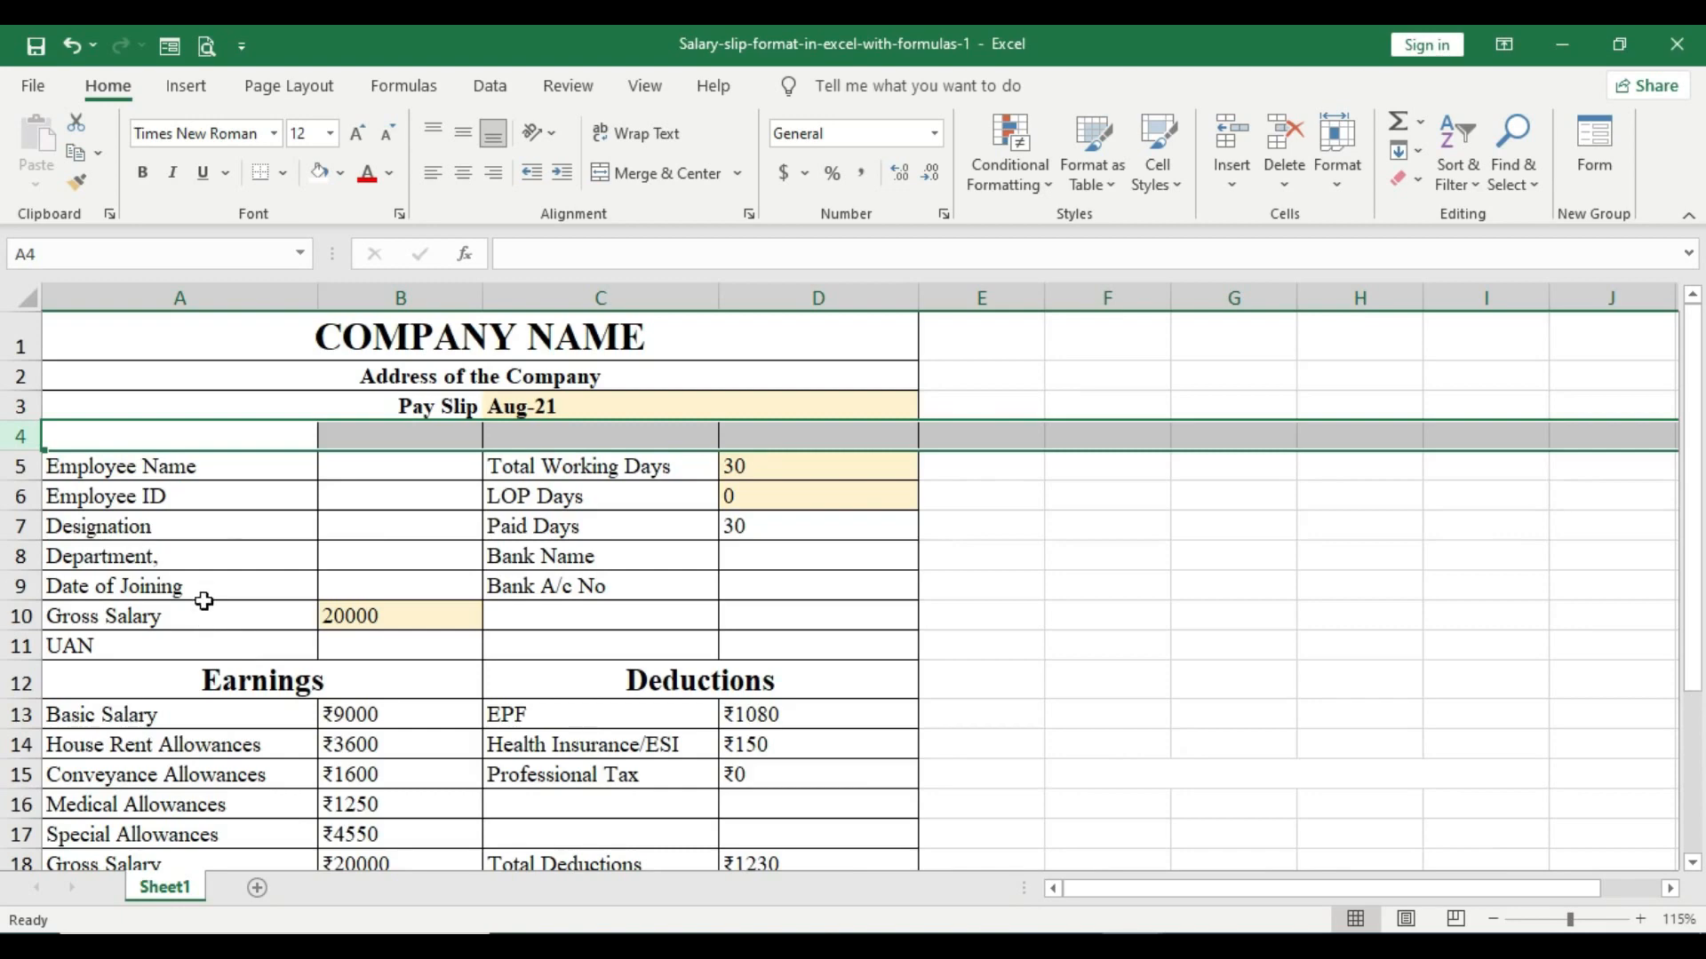
scroll(355, 533, "down", 1)
scroll(438, 572, "up", 1)
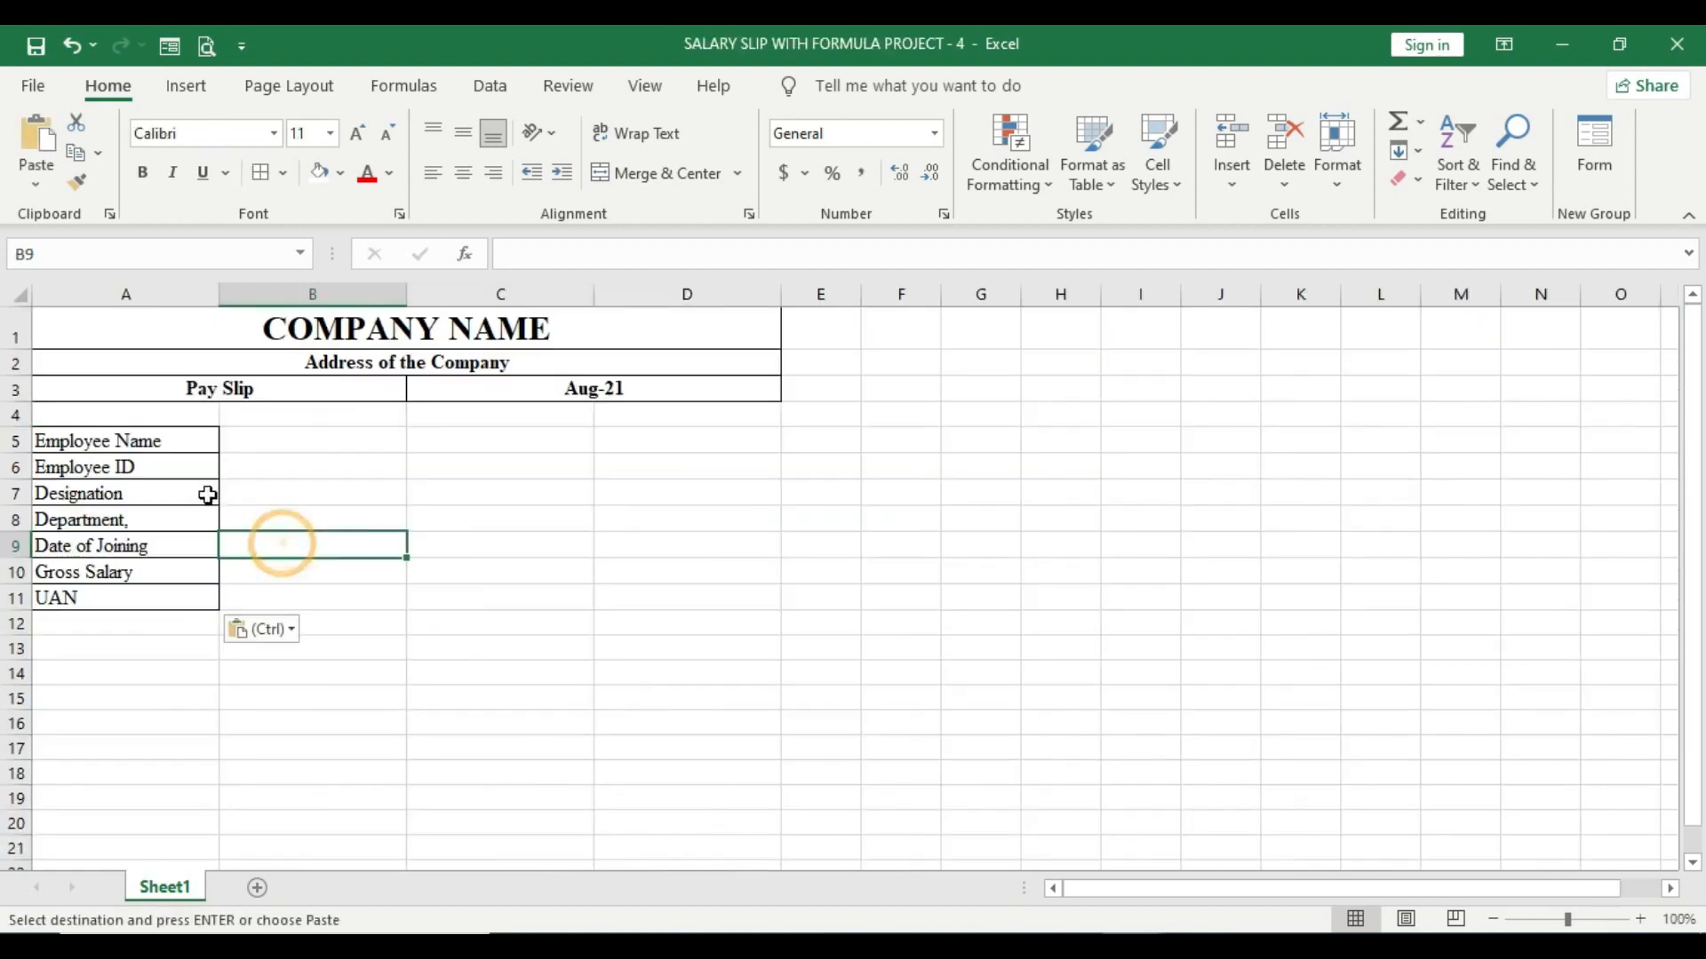
Step: Add all borders to the employee details block A4:D11
left_click(204, 447)
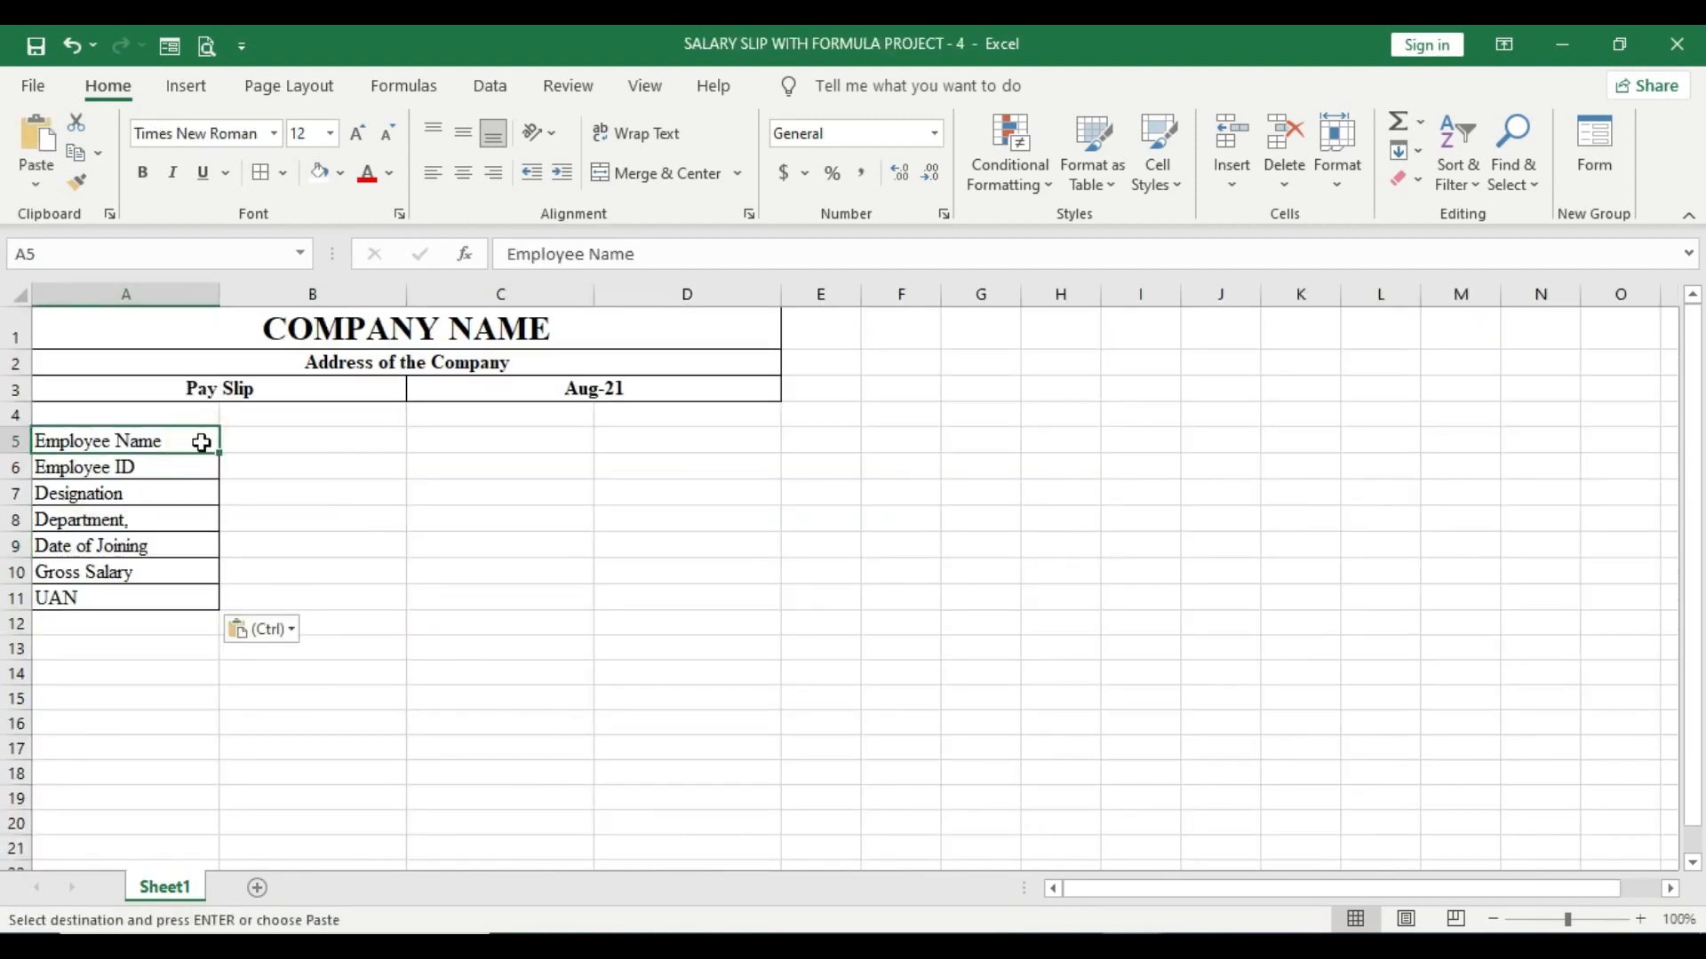
left_click_drag(204, 417, 743, 598)
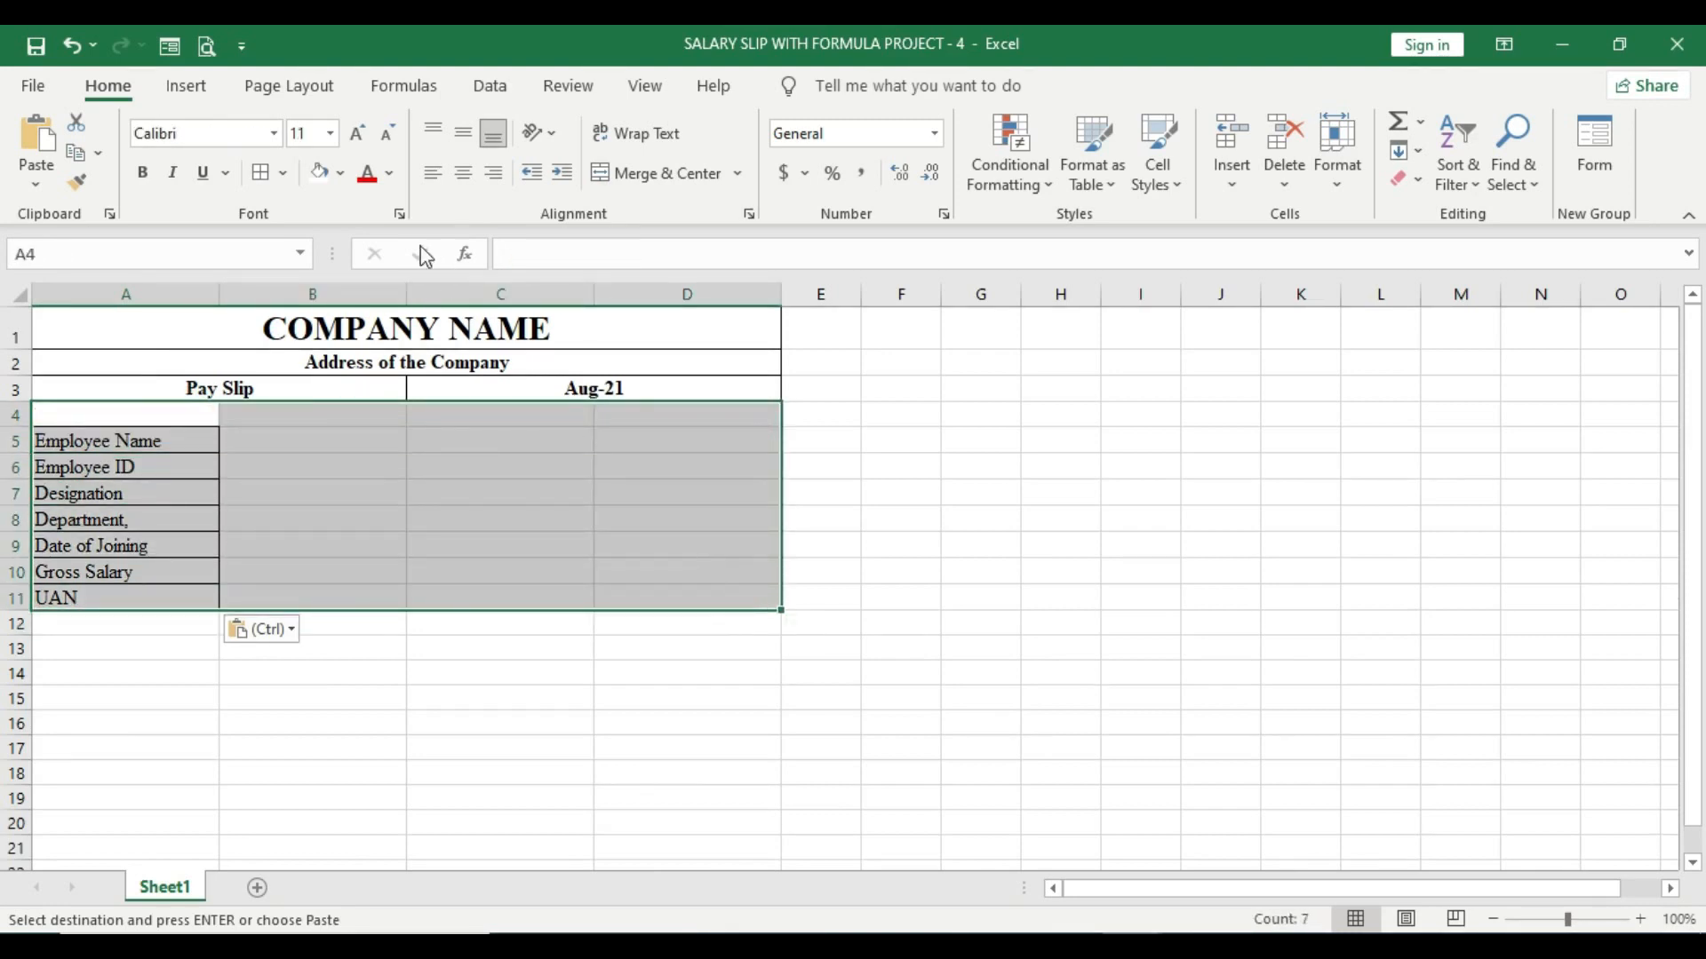
left_click(260, 172)
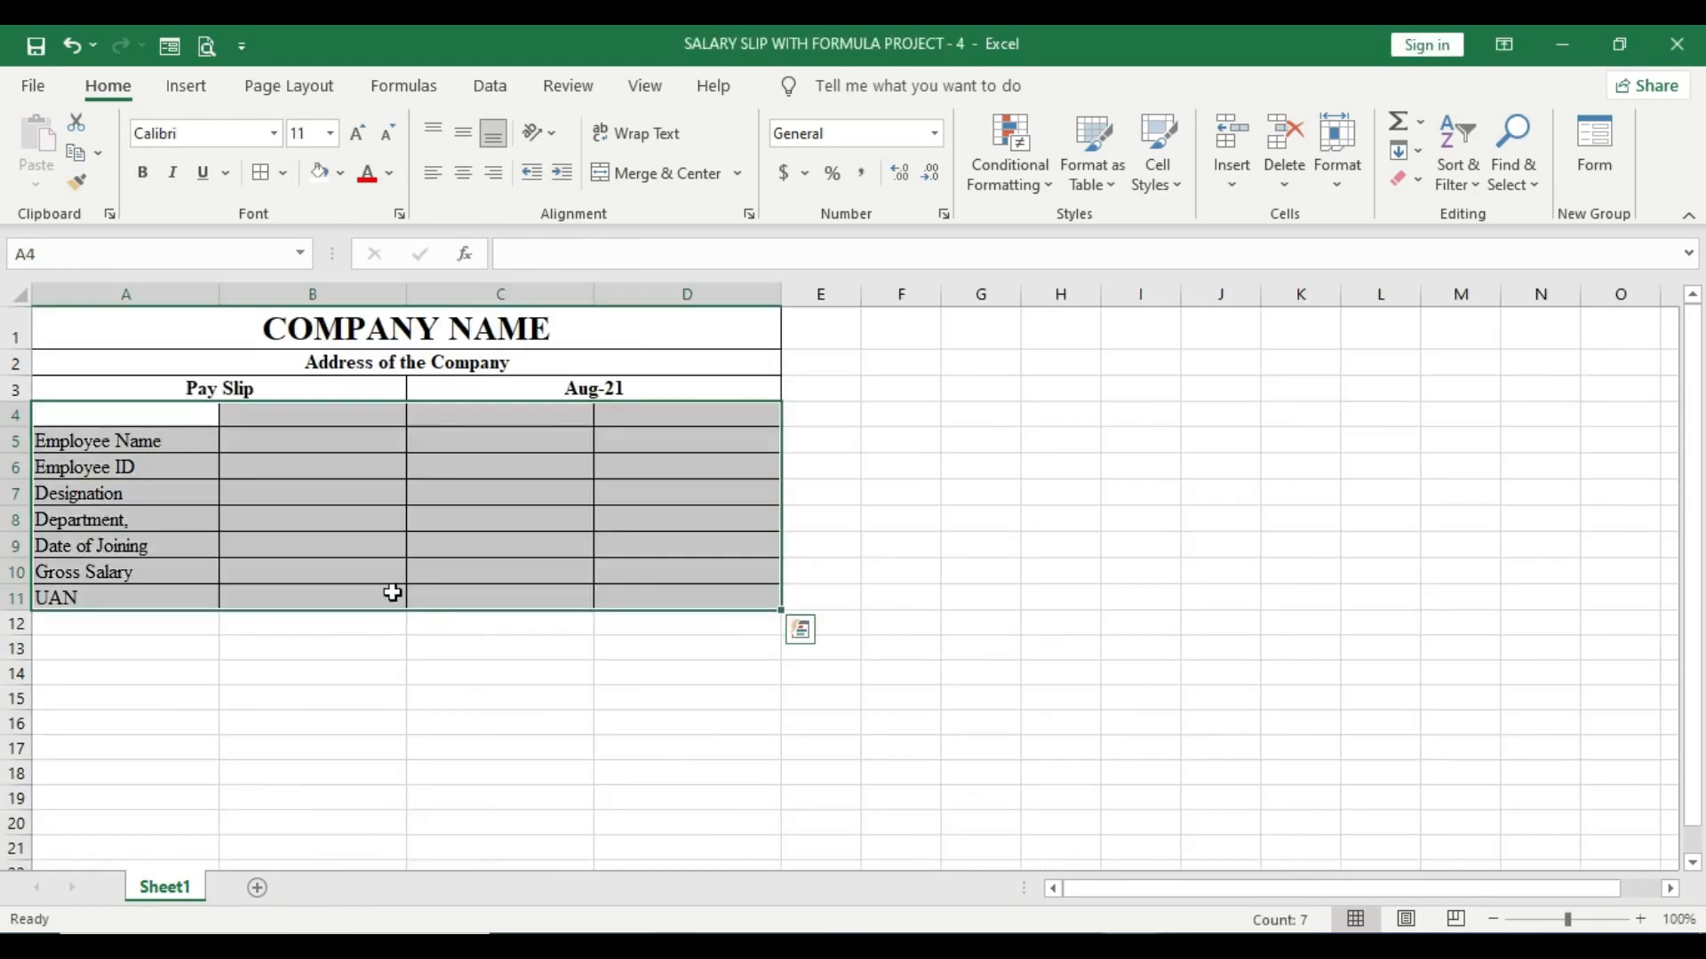
Step: Enter 20000 as the Gross Salary in B10 and center it horizontally
left_click(329, 573)
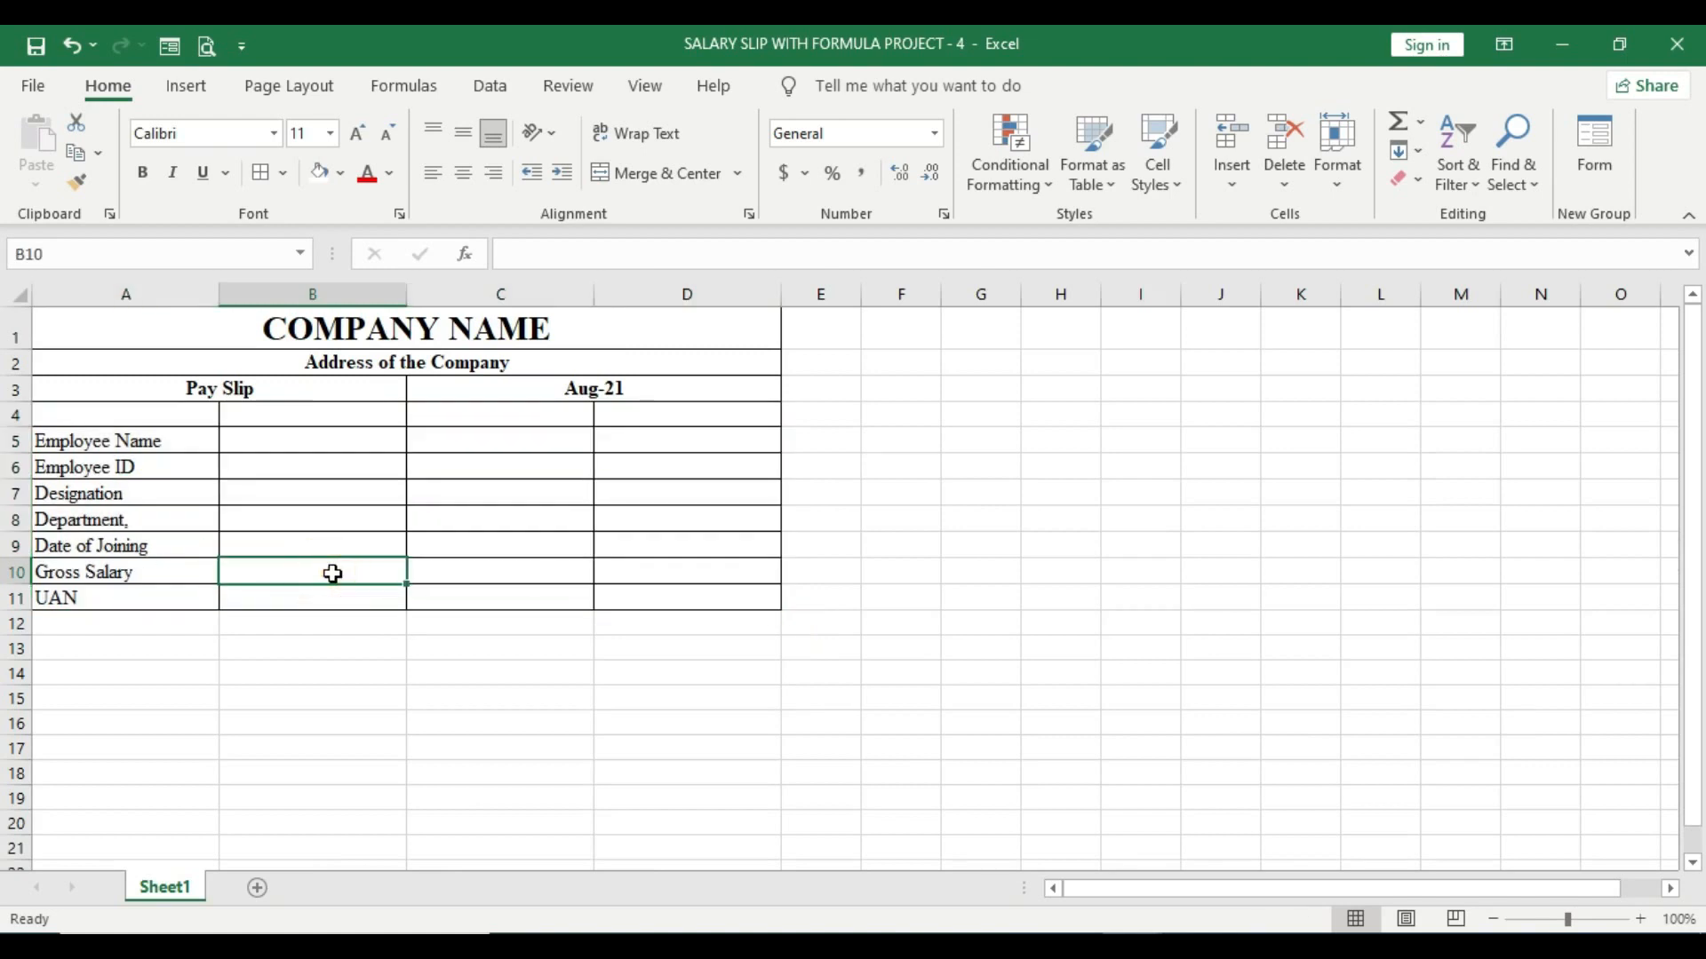
type("20000")
key("Tab")
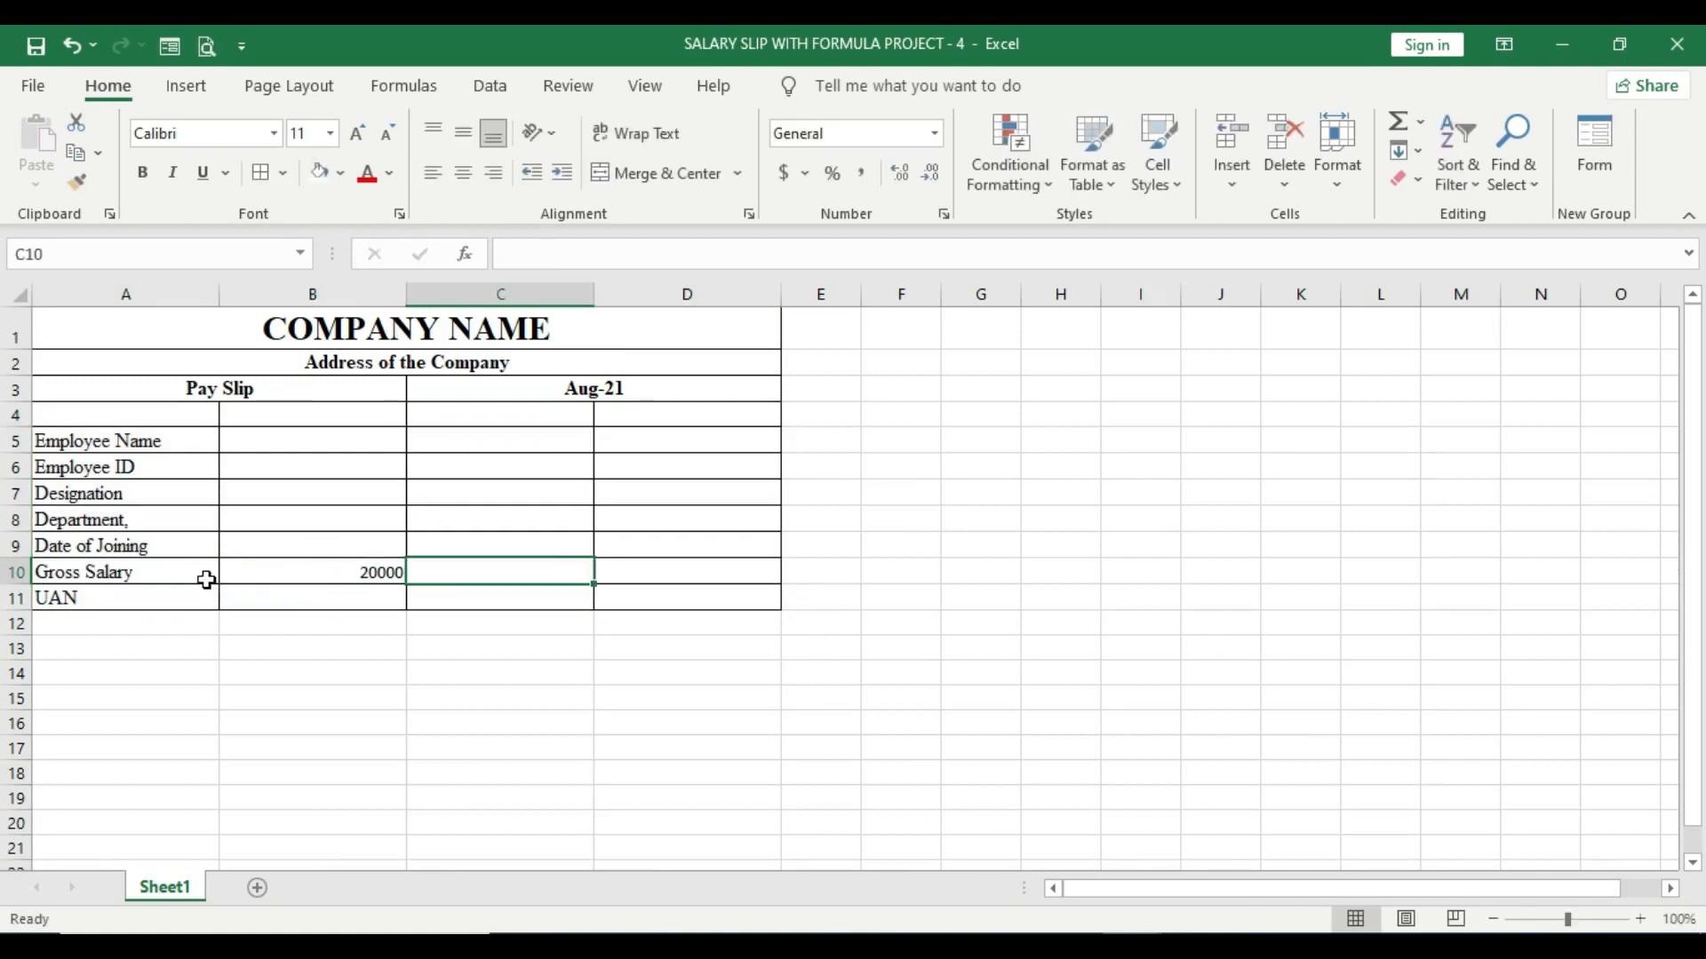
left_click(229, 578)
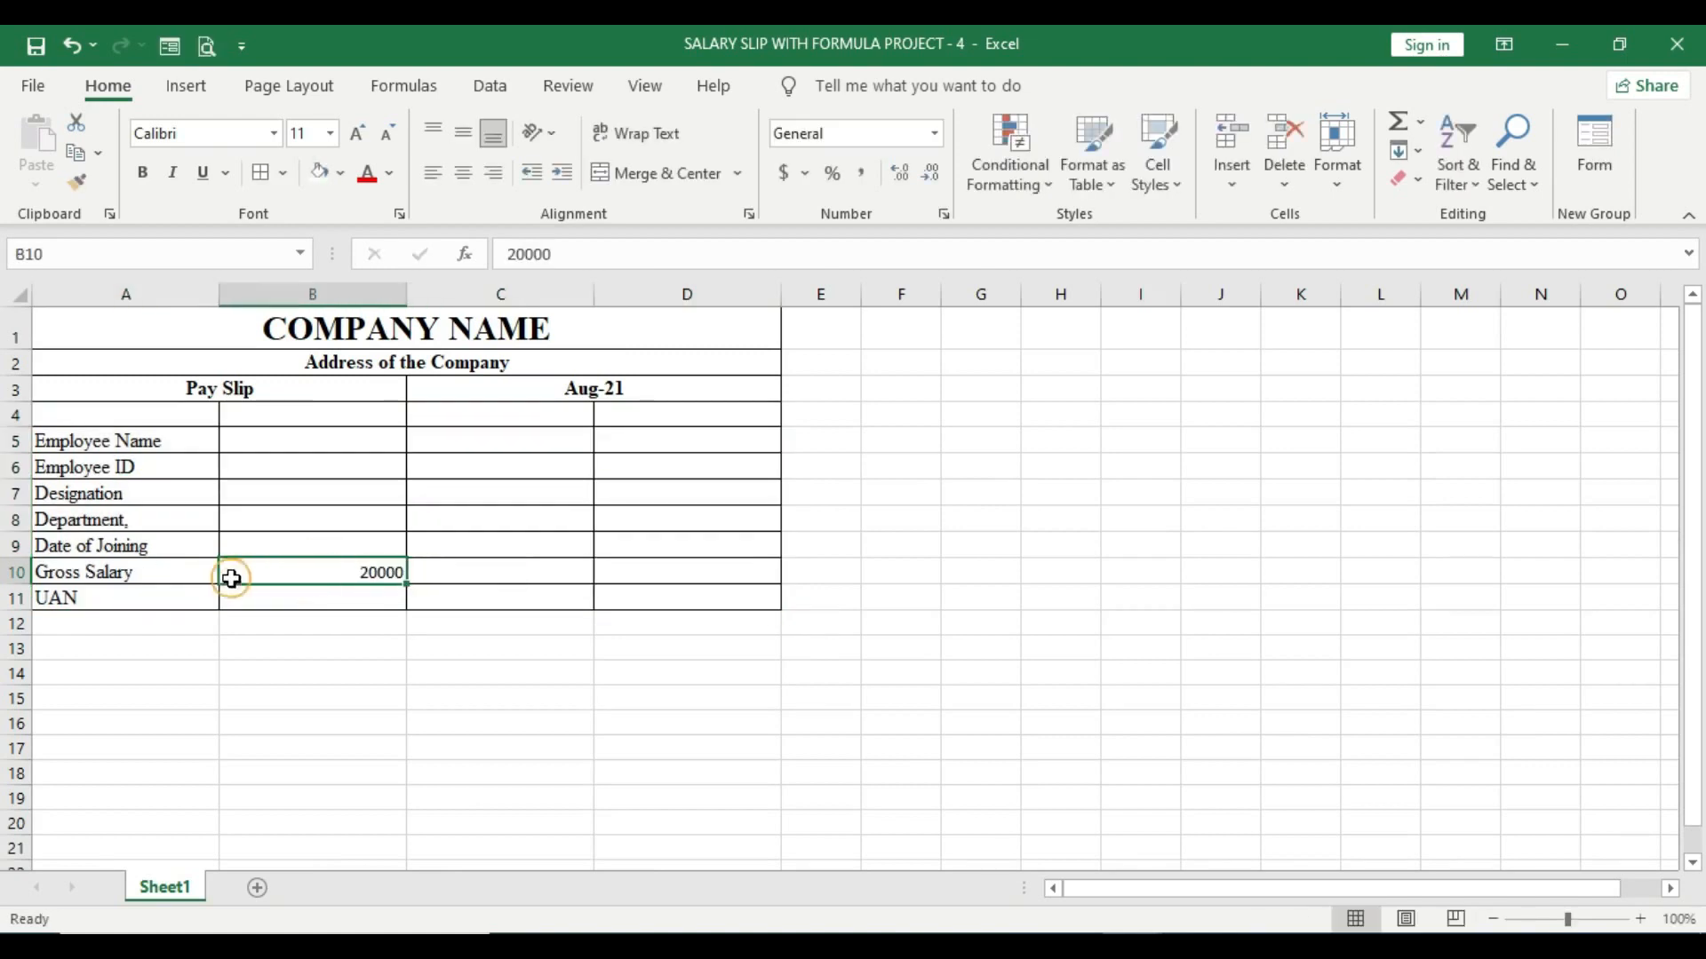
left_click(463, 172)
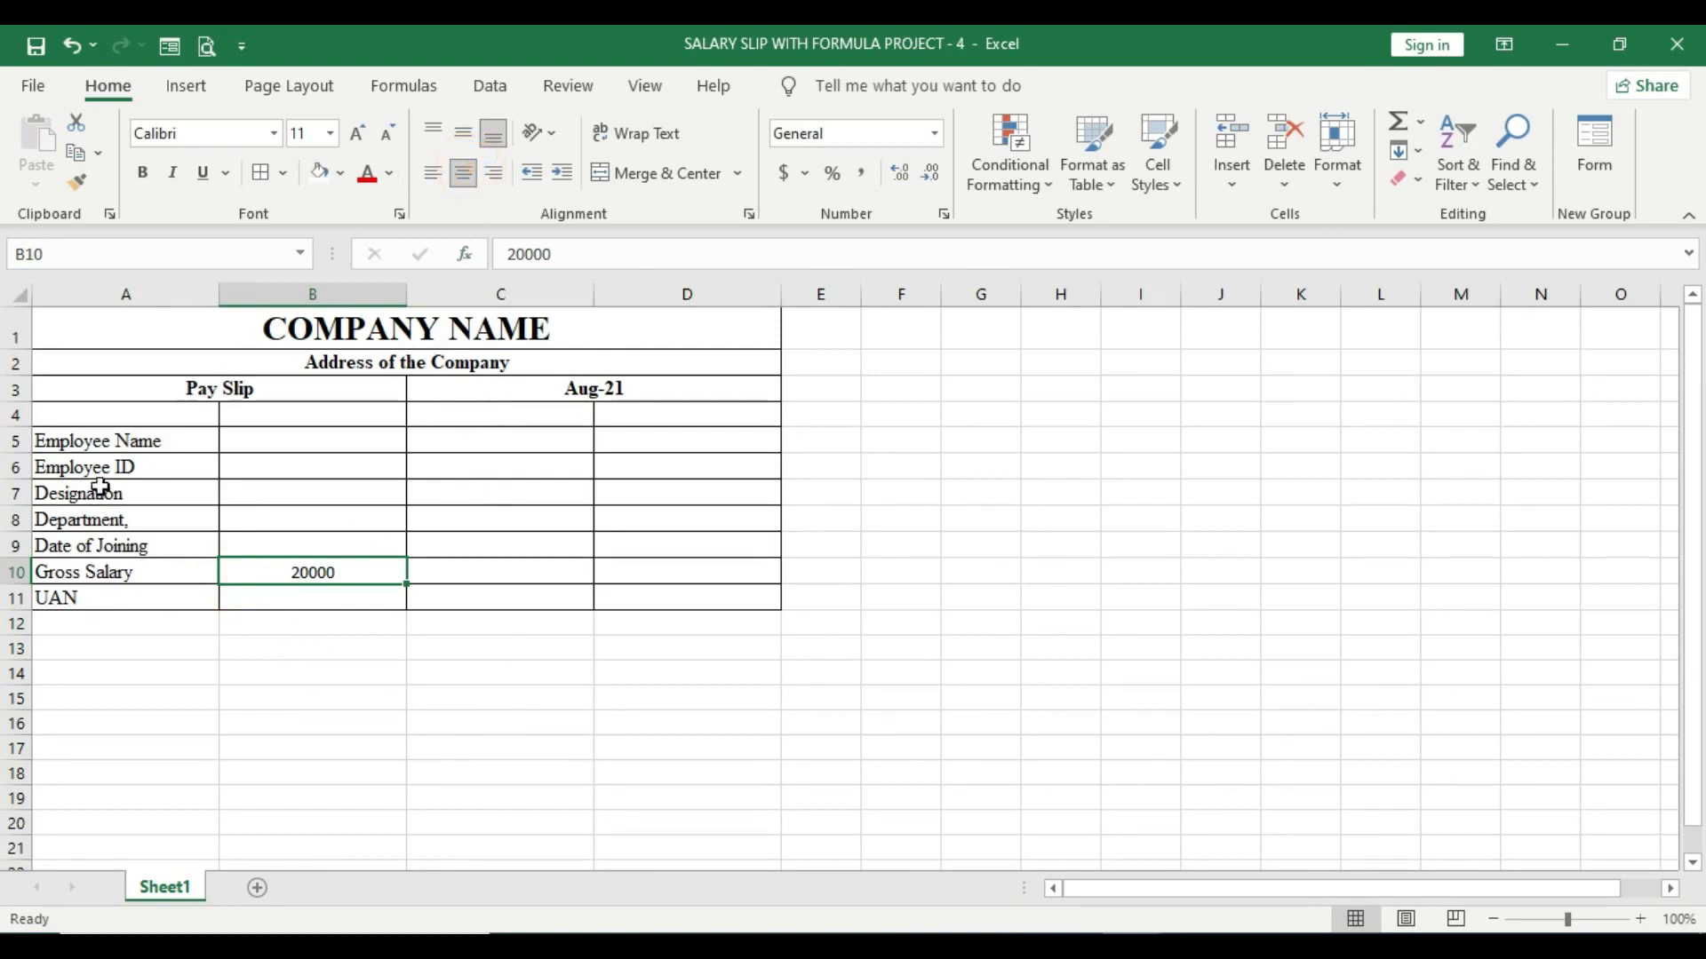
Step: Merge and center the blank row A4:D4 beneath the pay slip header
left_click(80, 448)
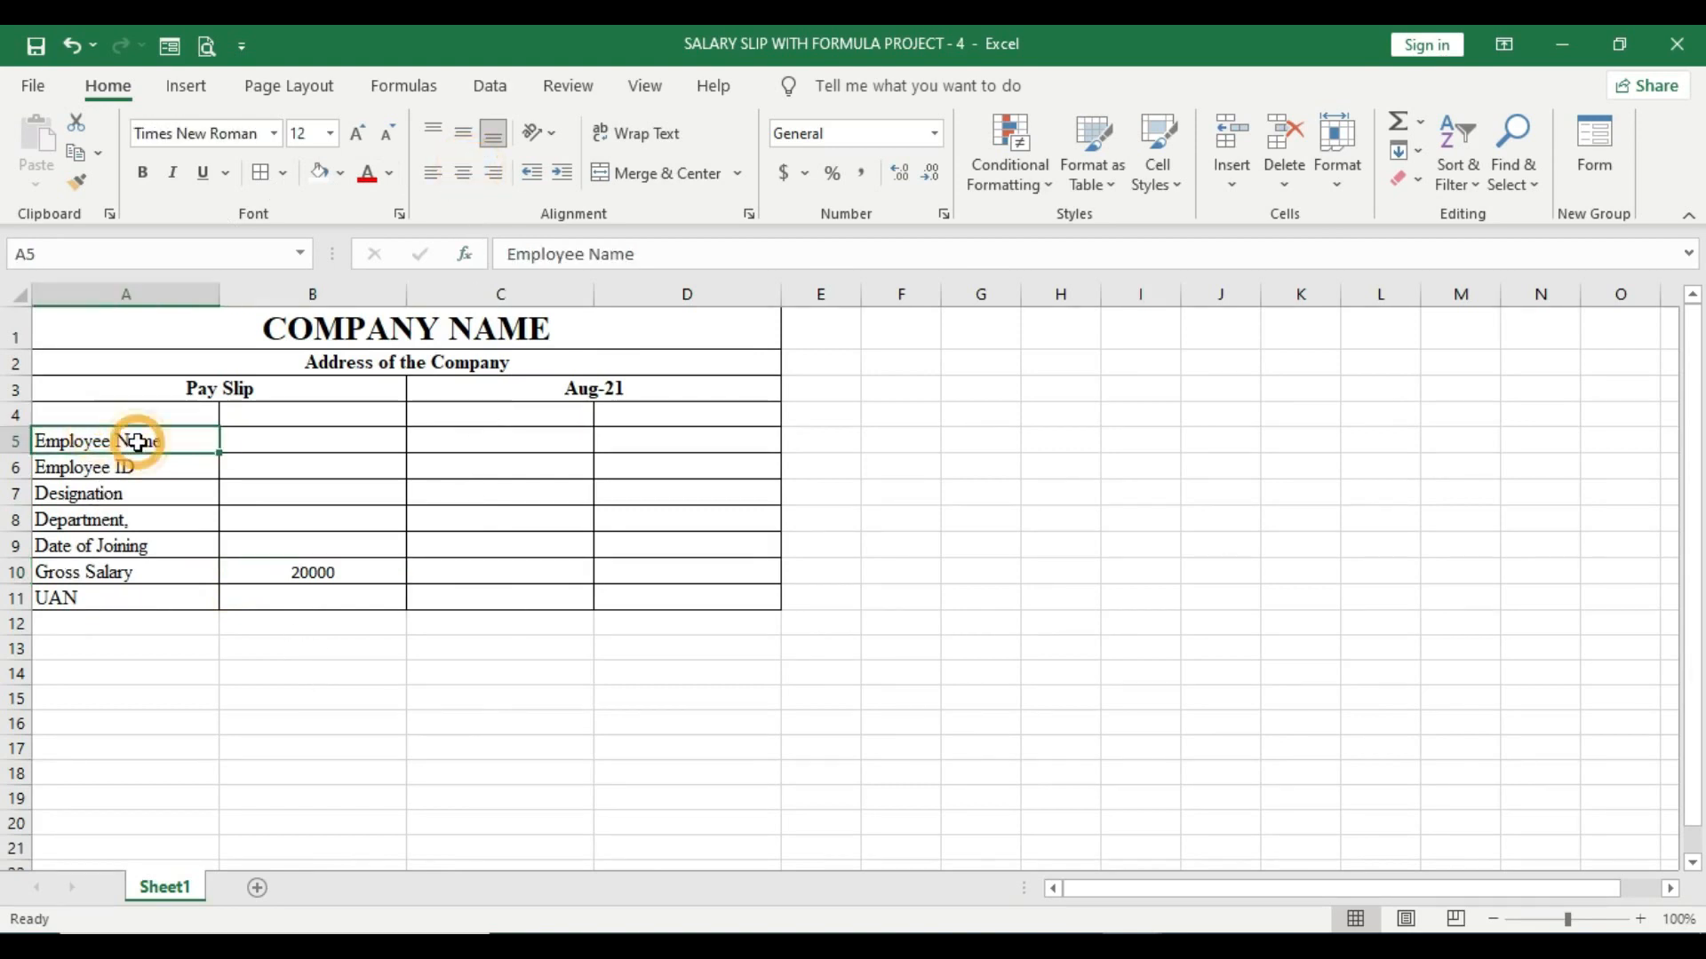
left_click_drag(183, 444, 168, 614)
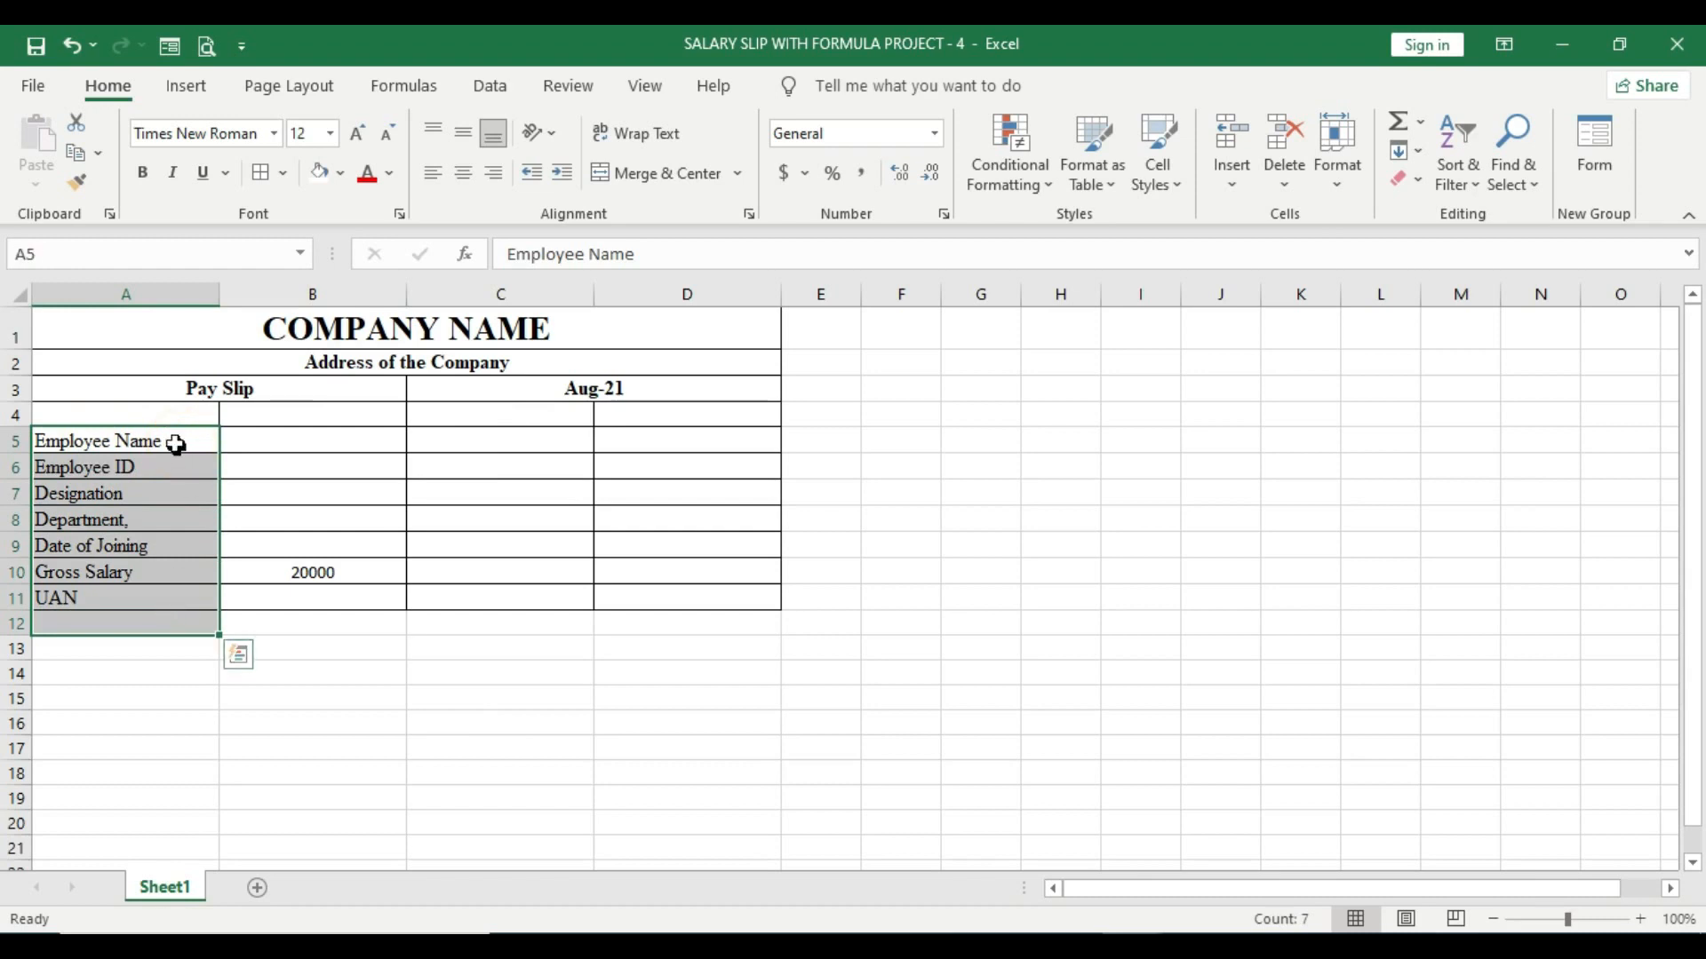
left_click_drag(178, 411, 674, 409)
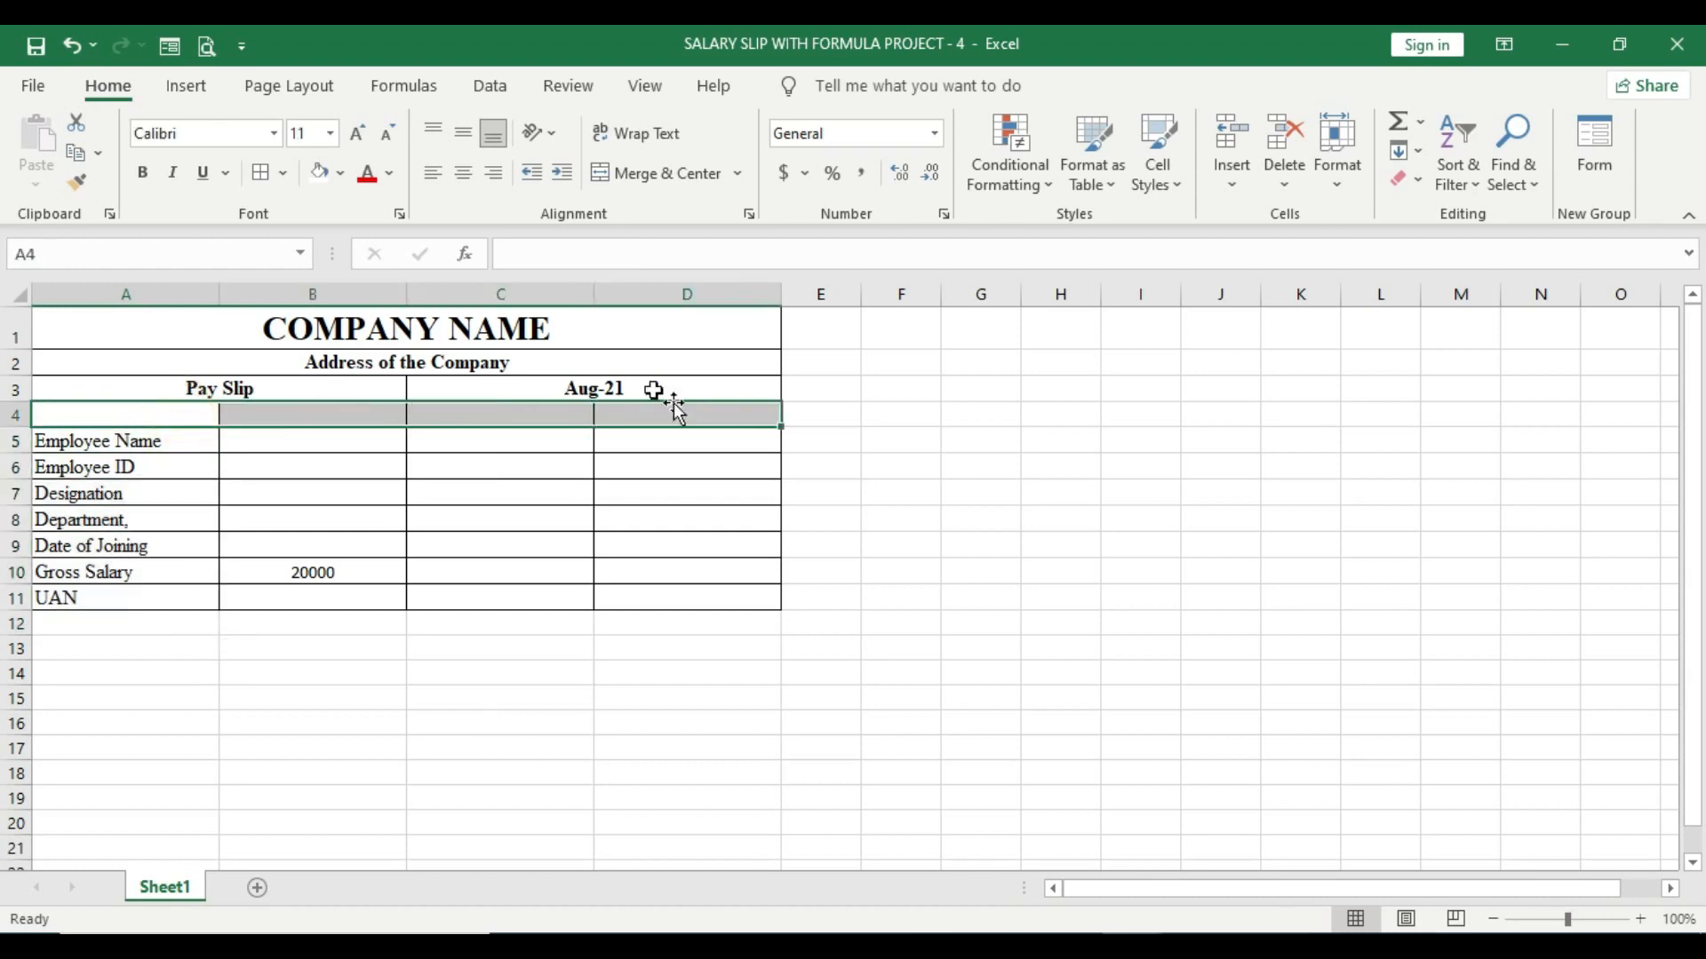
left_click(602, 175)
left_click(435, 658)
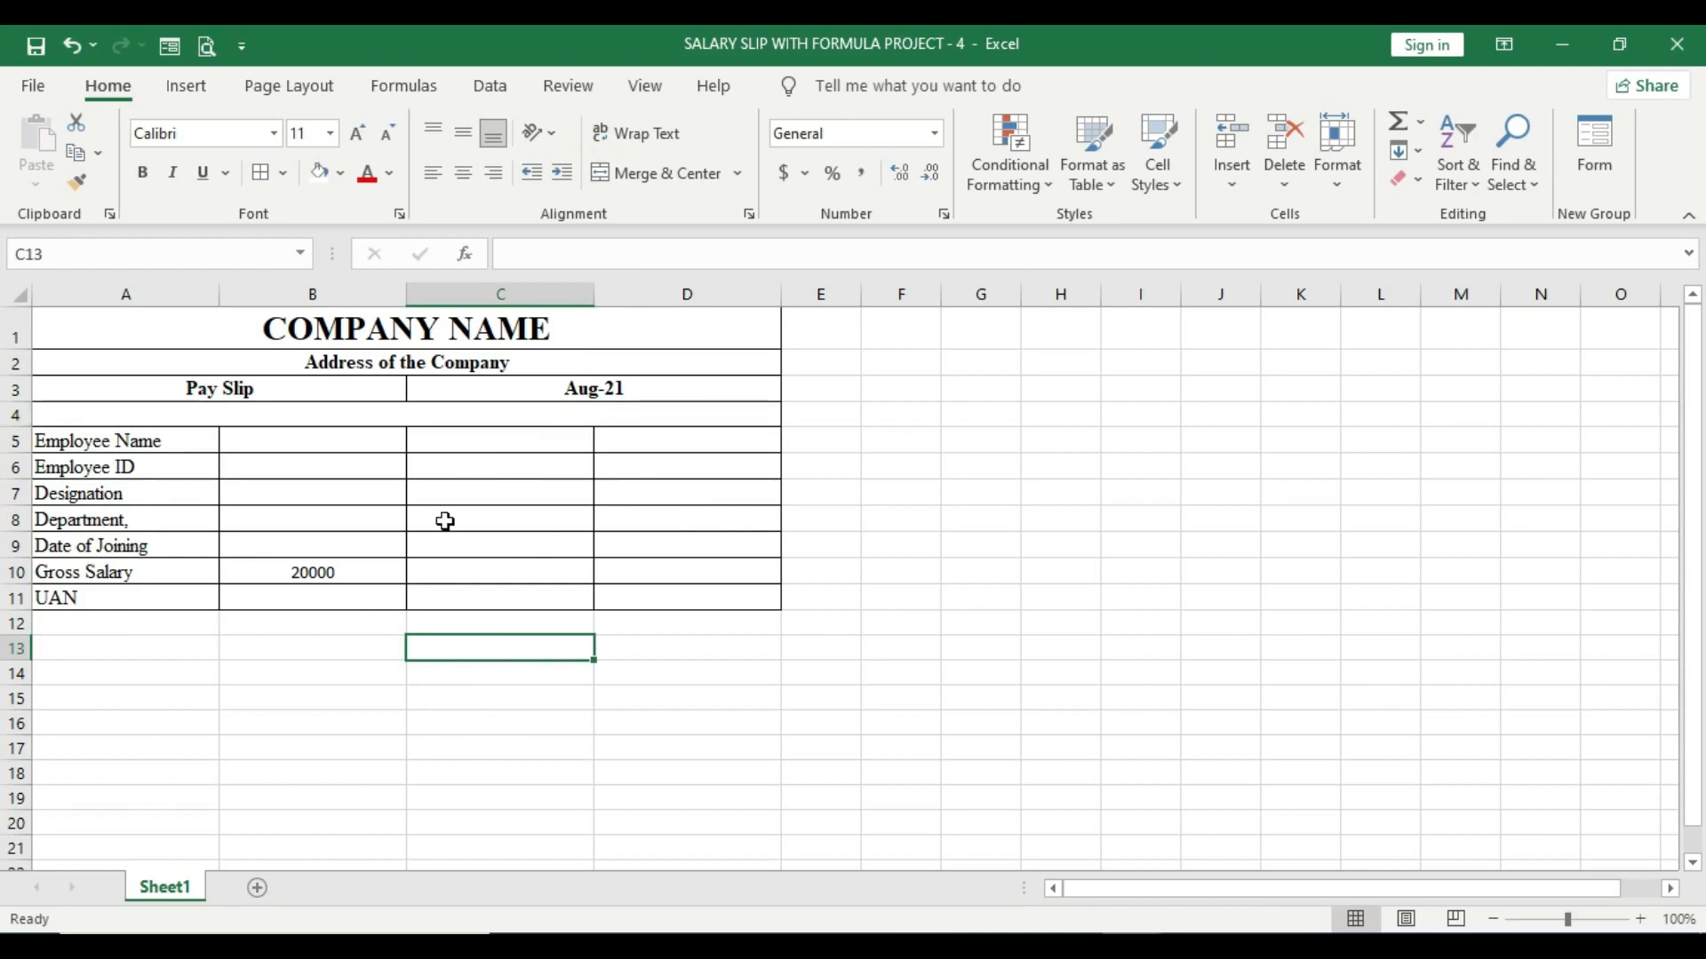
Step: Fill C5:C9 with the labels Total Working Days, LOP Days, Paid Days, Bank Name and Bank A/c No
left_click_drag(513, 439, 502, 592)
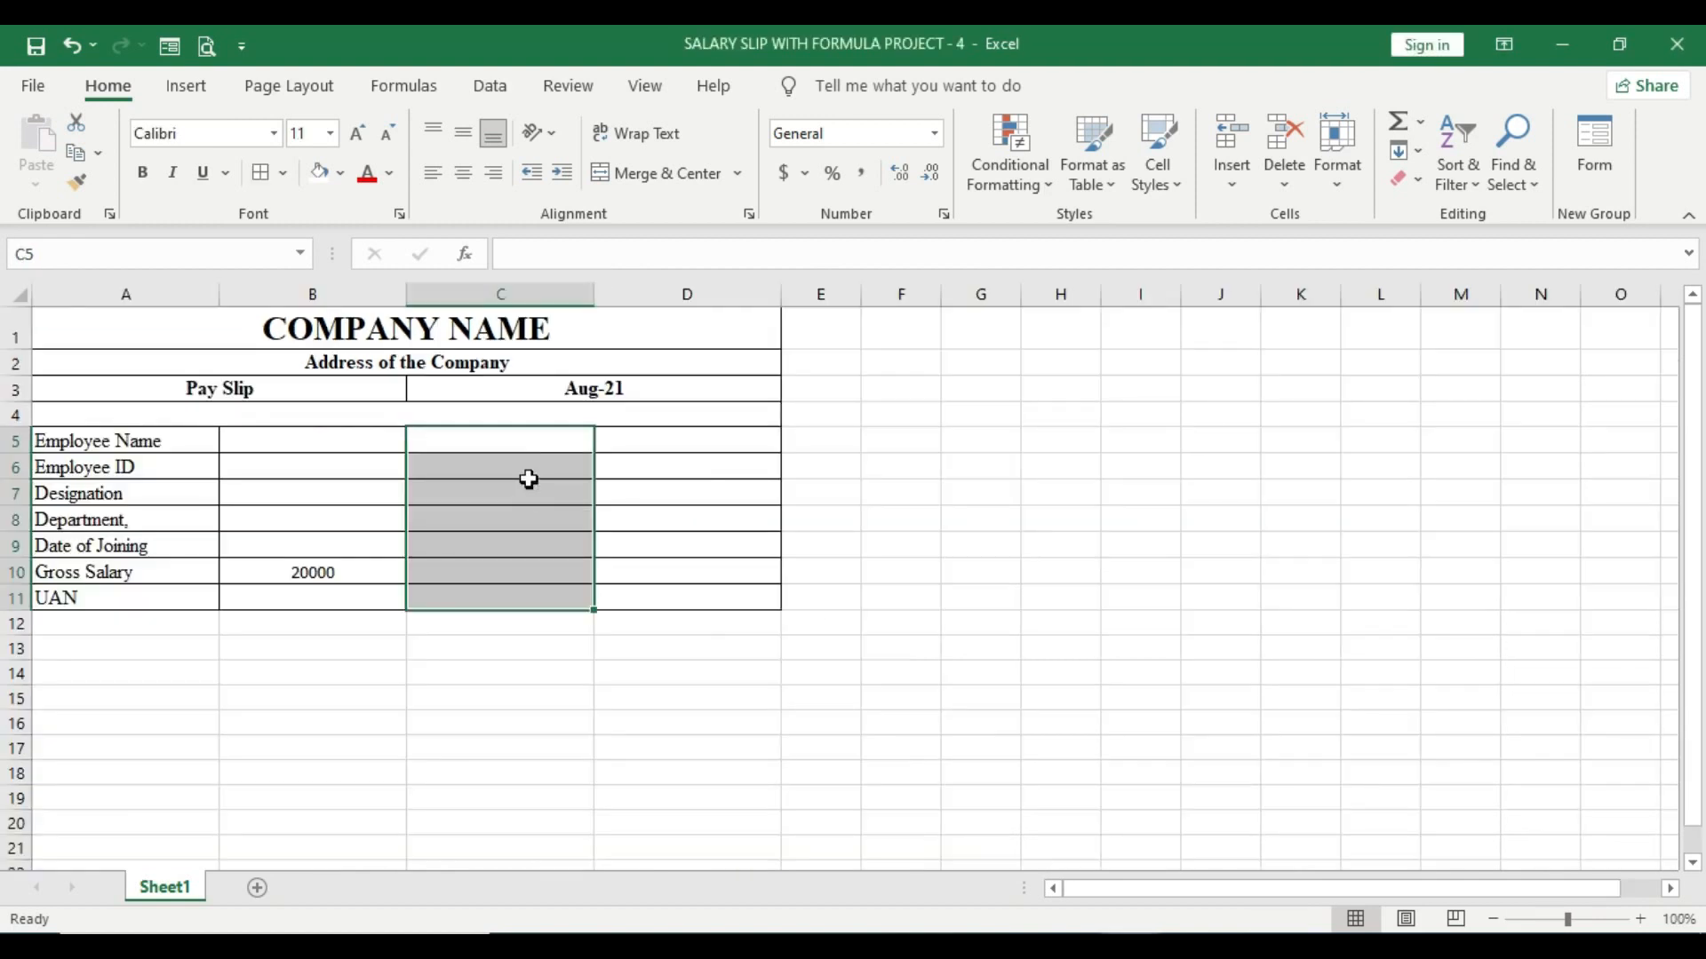
type("Total Working Days LOP Days Paid Days Bank Name Bank A/c No")
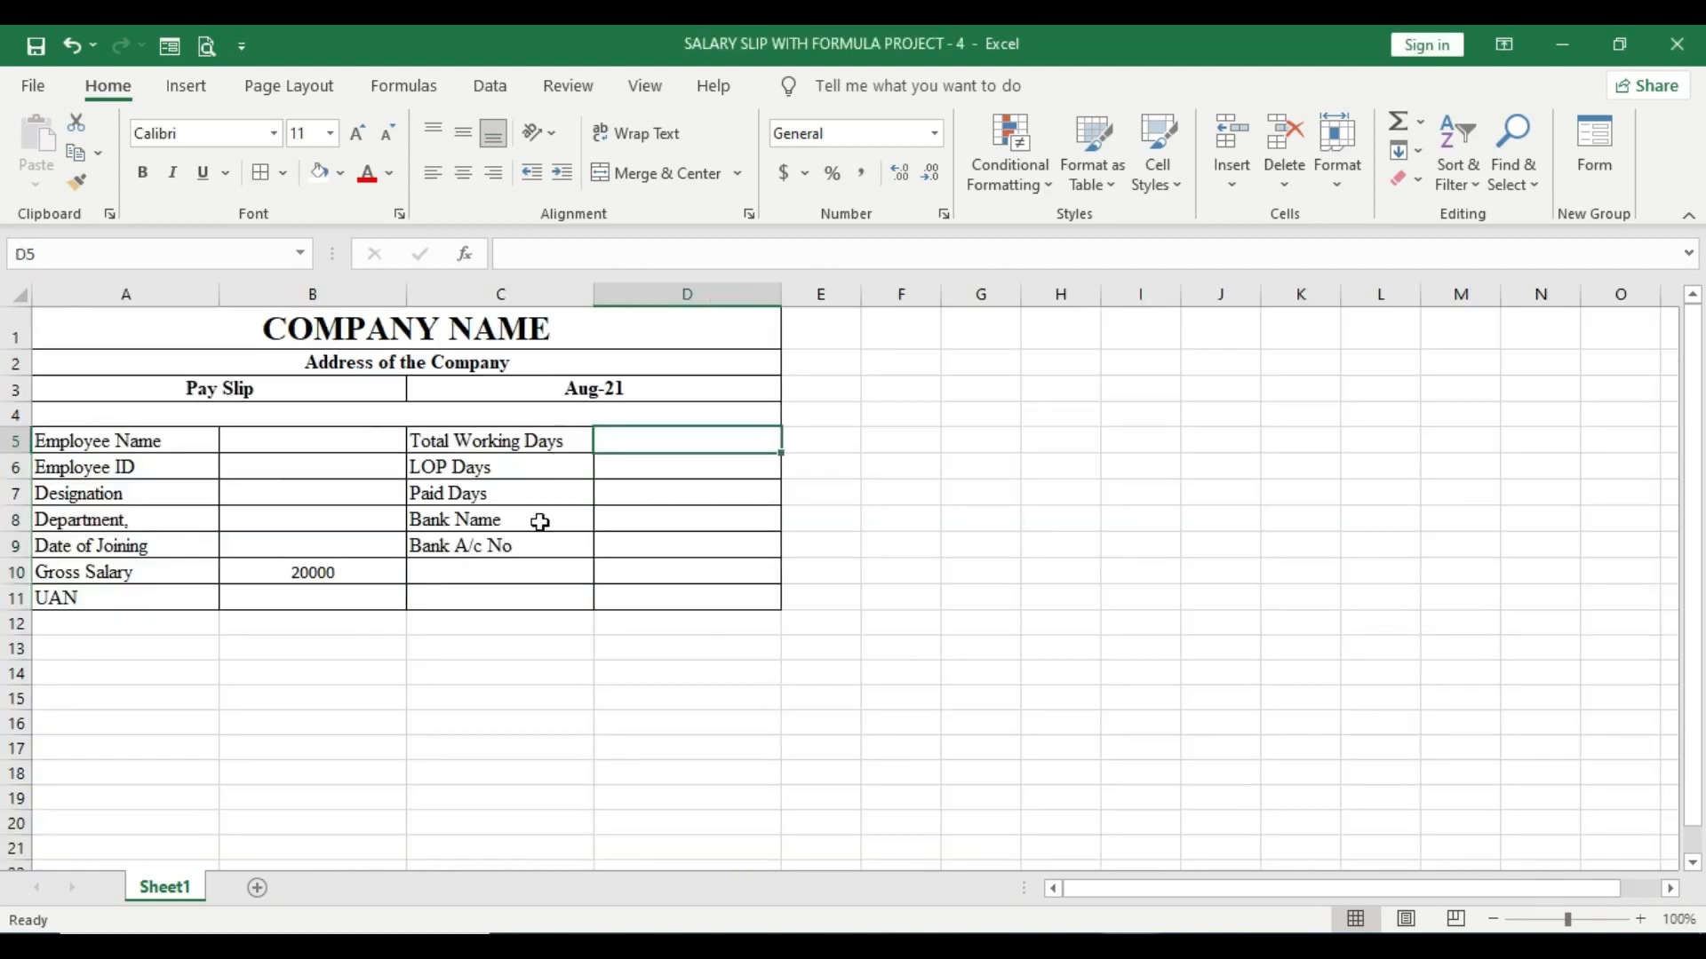
left_click(464, 469)
left_click(631, 441)
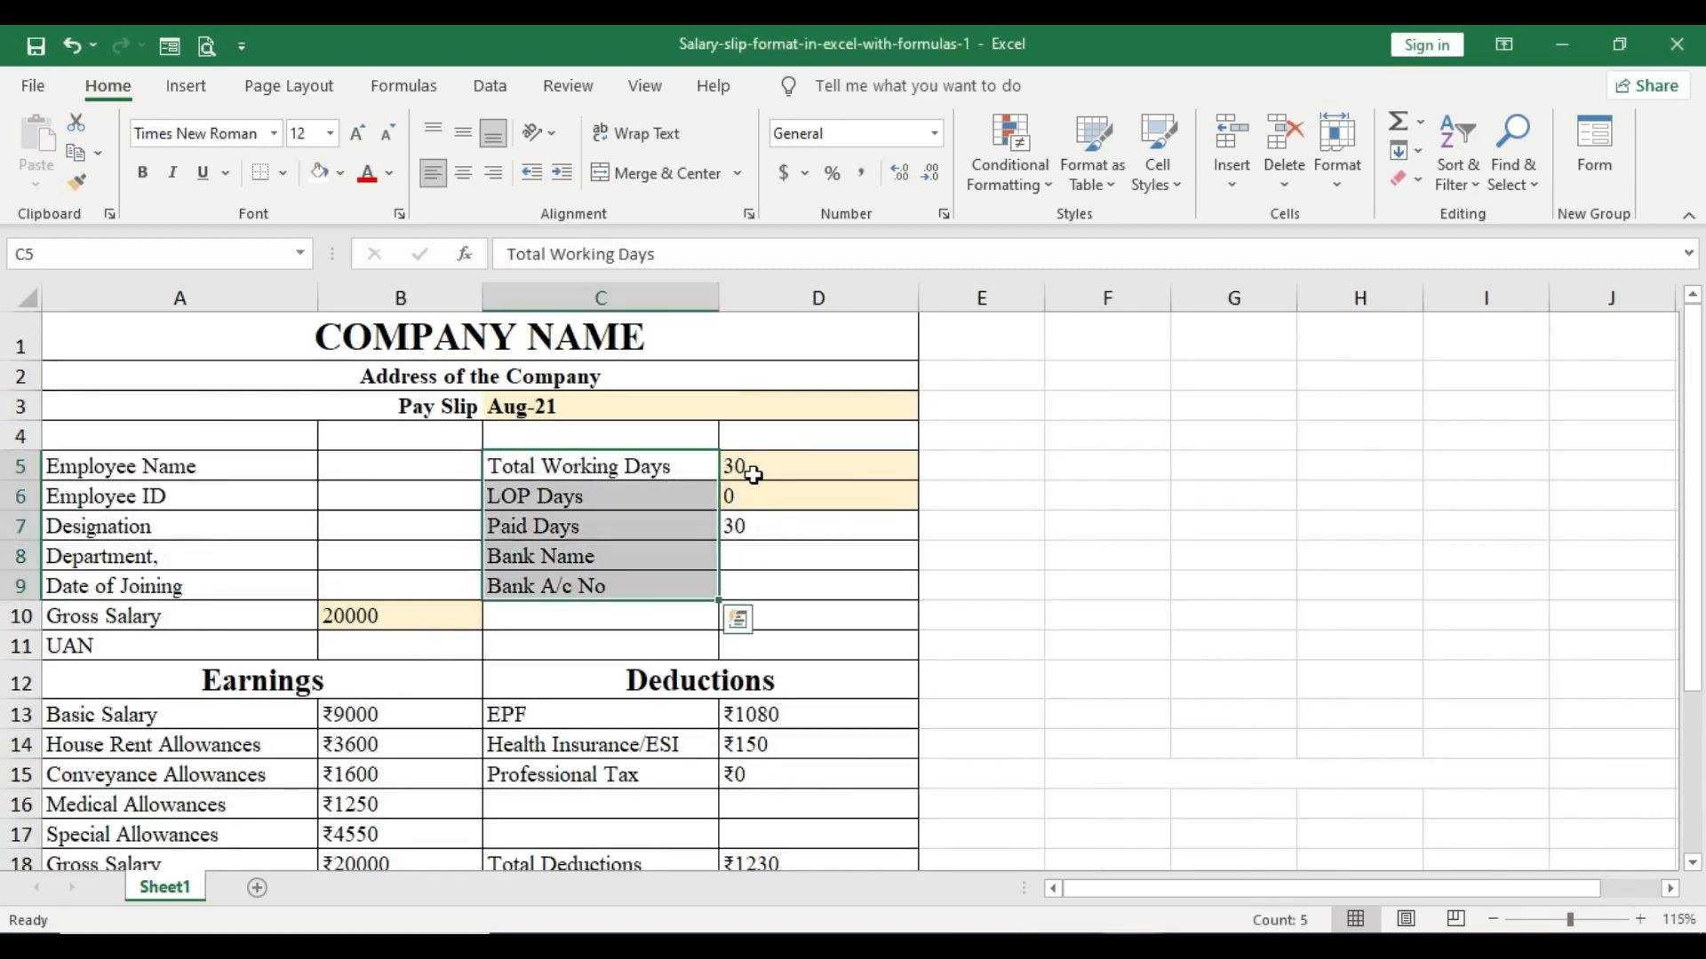
Step: Examine how the finished slip derives Paid Days in D7 from the Total Working Days and LOP Days cells
left_click(751, 471)
left_click(770, 505)
left_click(758, 533)
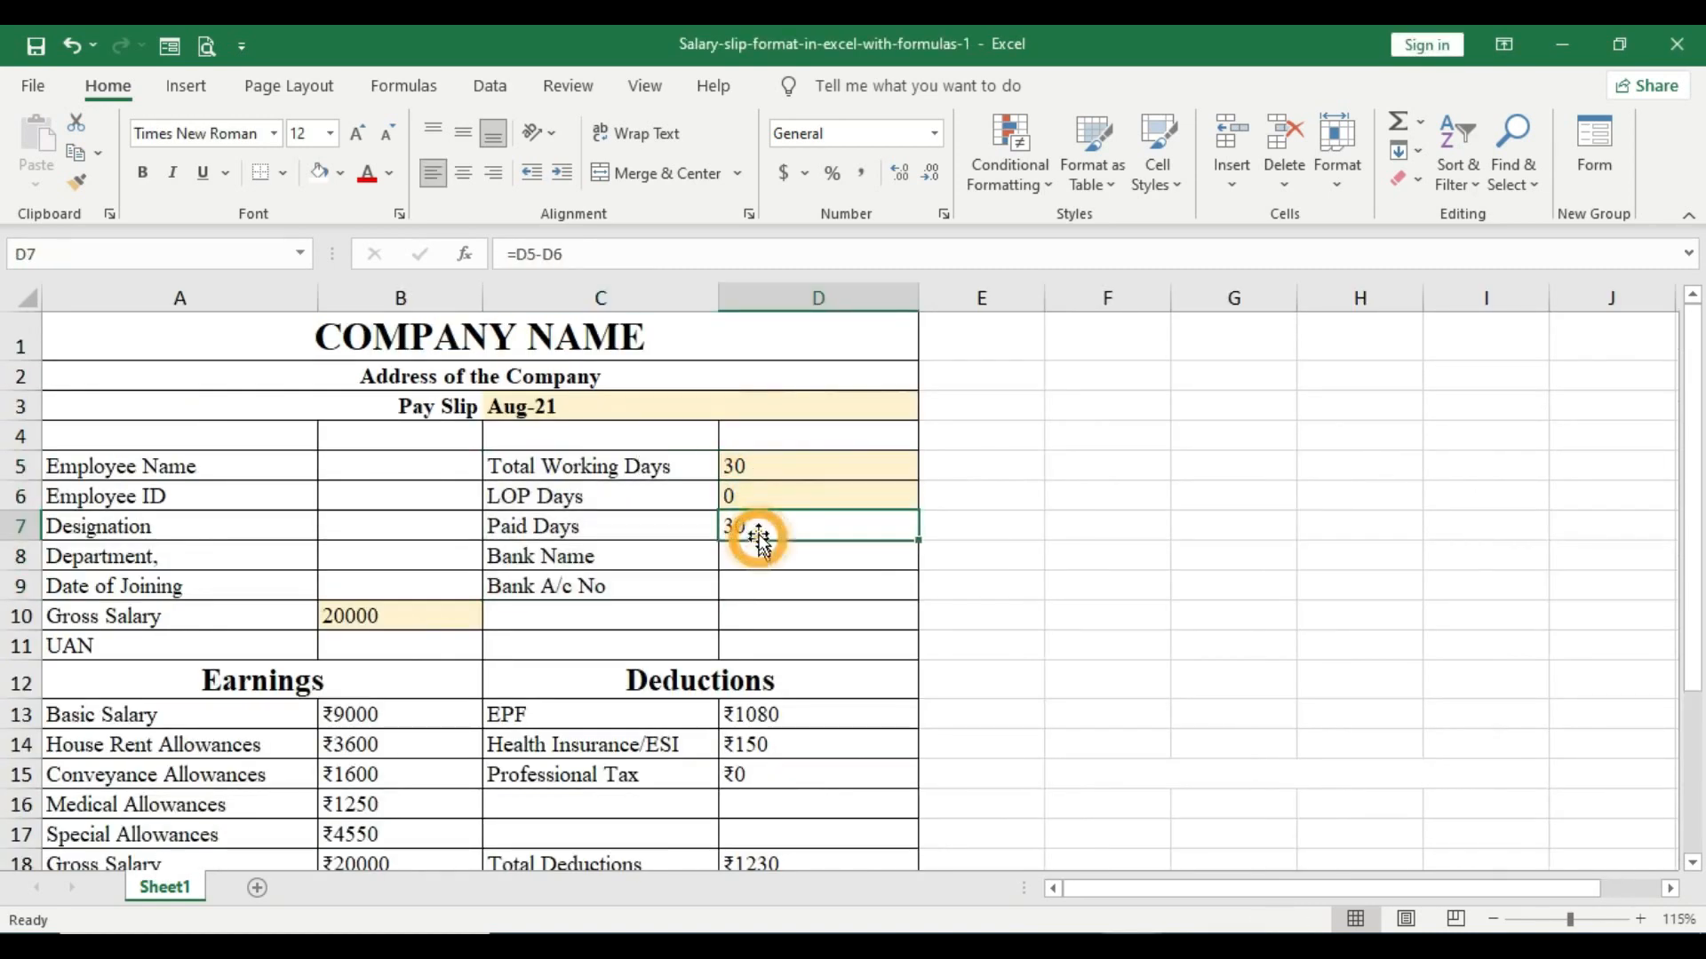
left_click(773, 491)
left_click(779, 466)
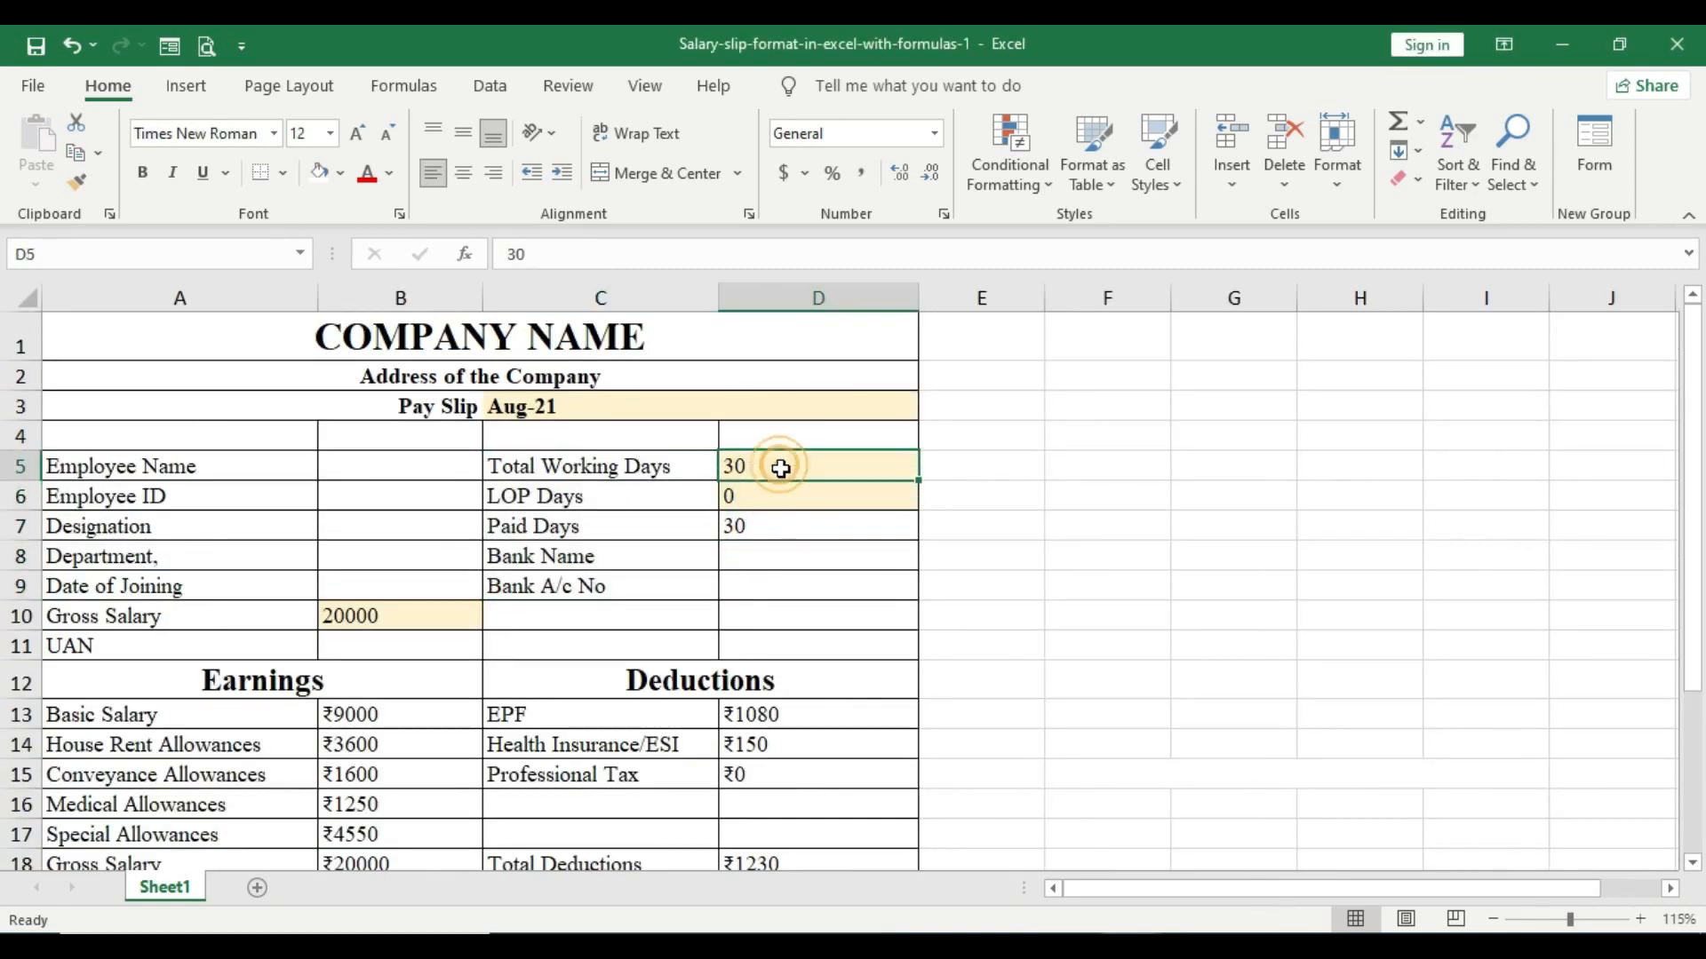
left_click(772, 528)
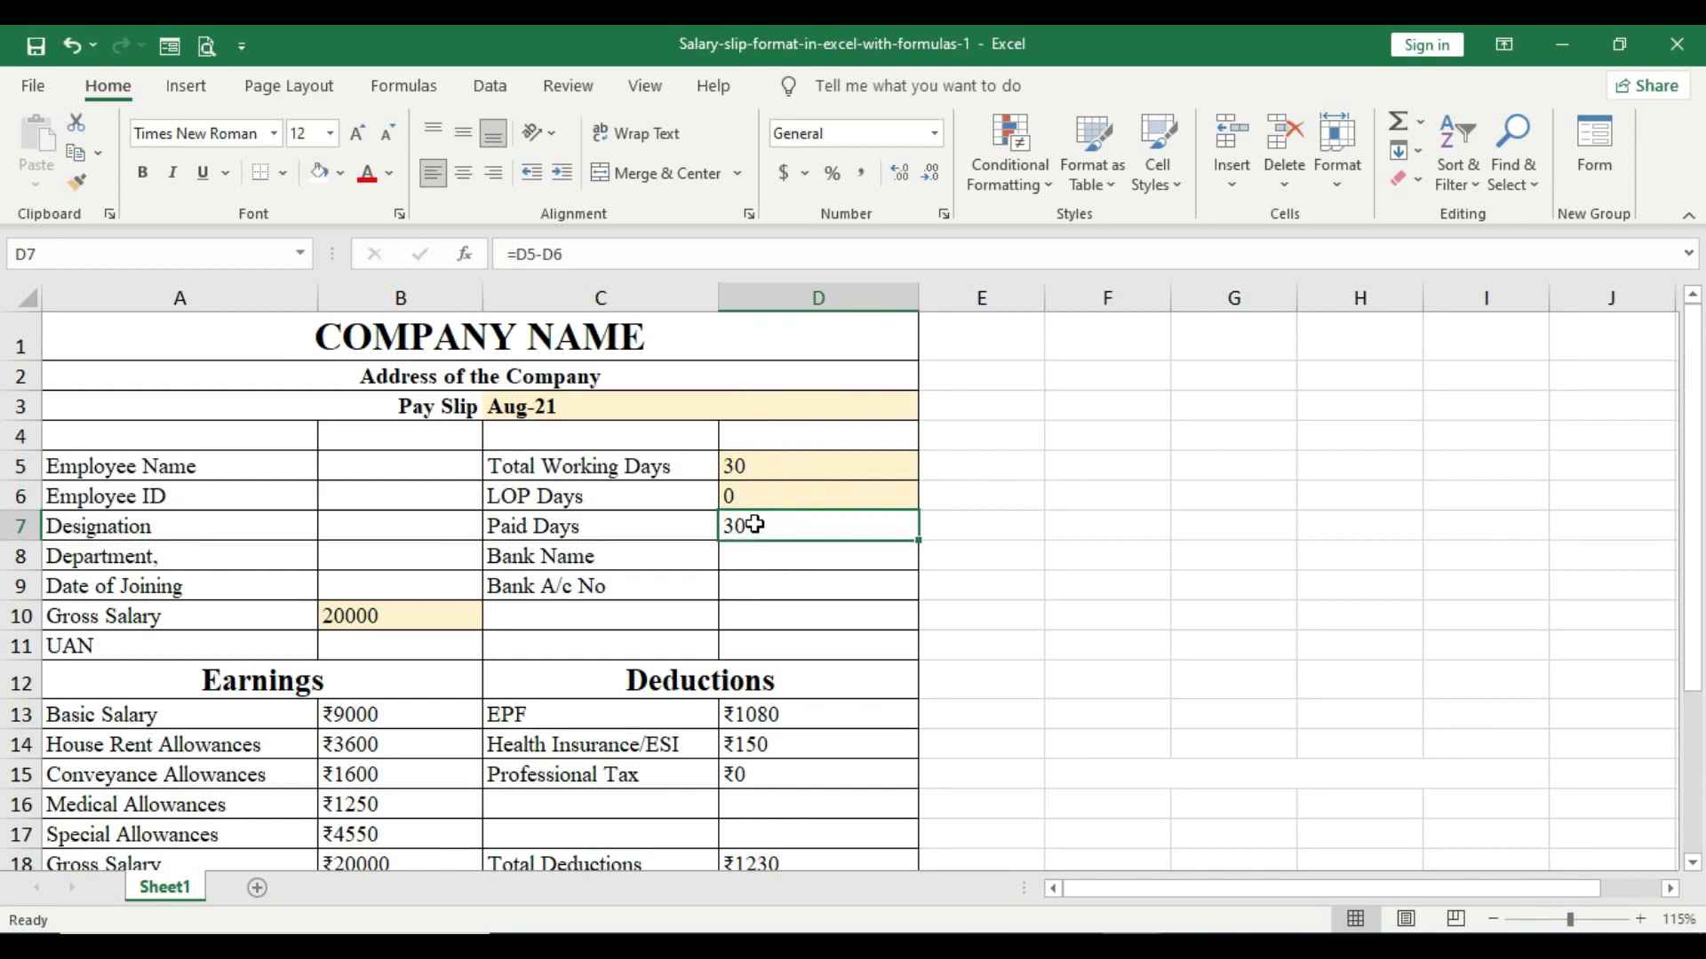
left_click_drag(752, 468, 746, 495)
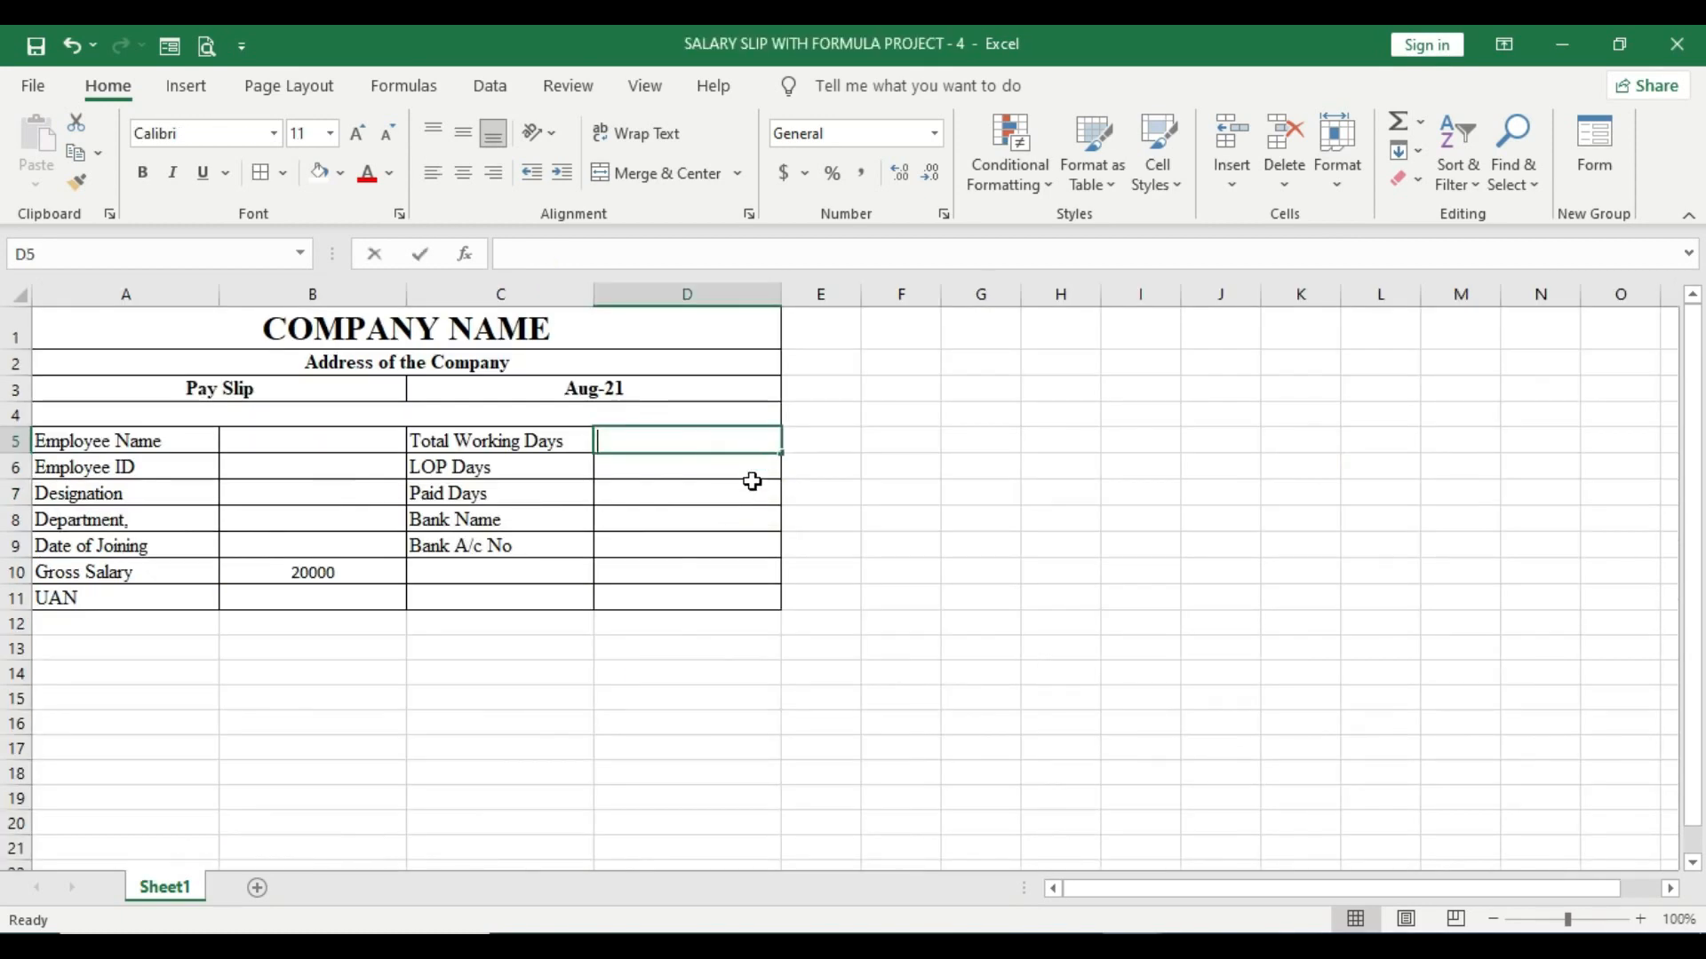
Step: Enter 30 for Total Working Days in D5 and 0 for LOP Days in D6 of the new slip
type("30")
key("Return")
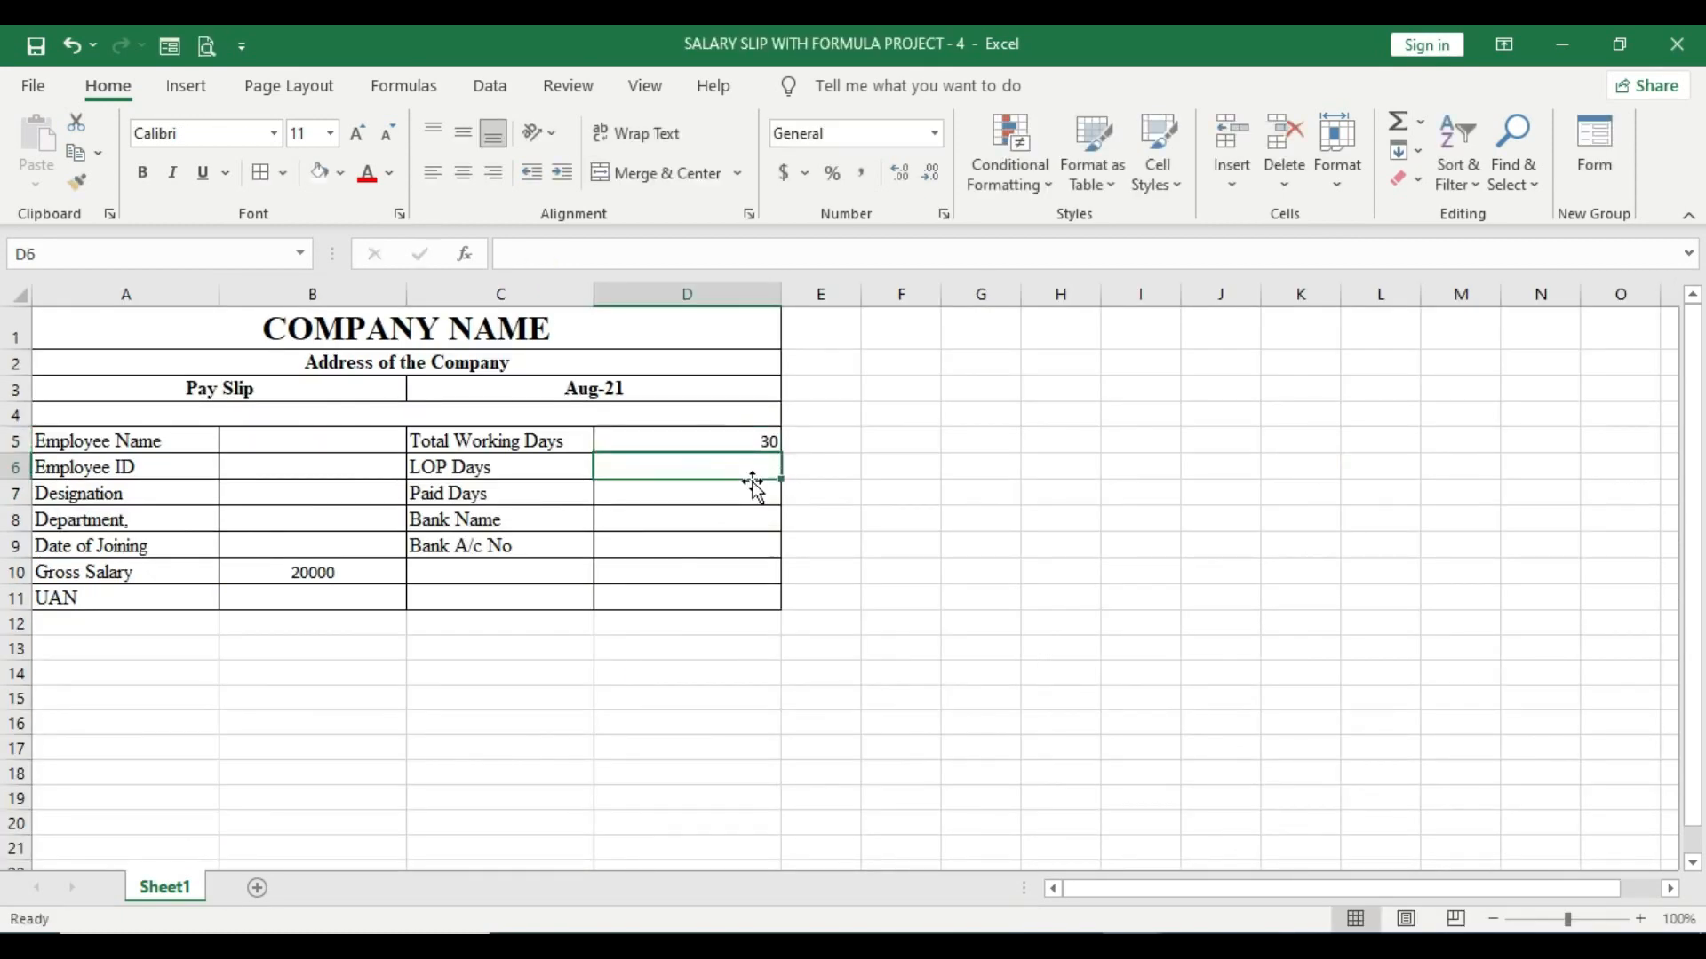
type("0")
key("Tab")
Step: Calculate Paid Days in D7 with the formula =D5-D6
left_click(744, 500)
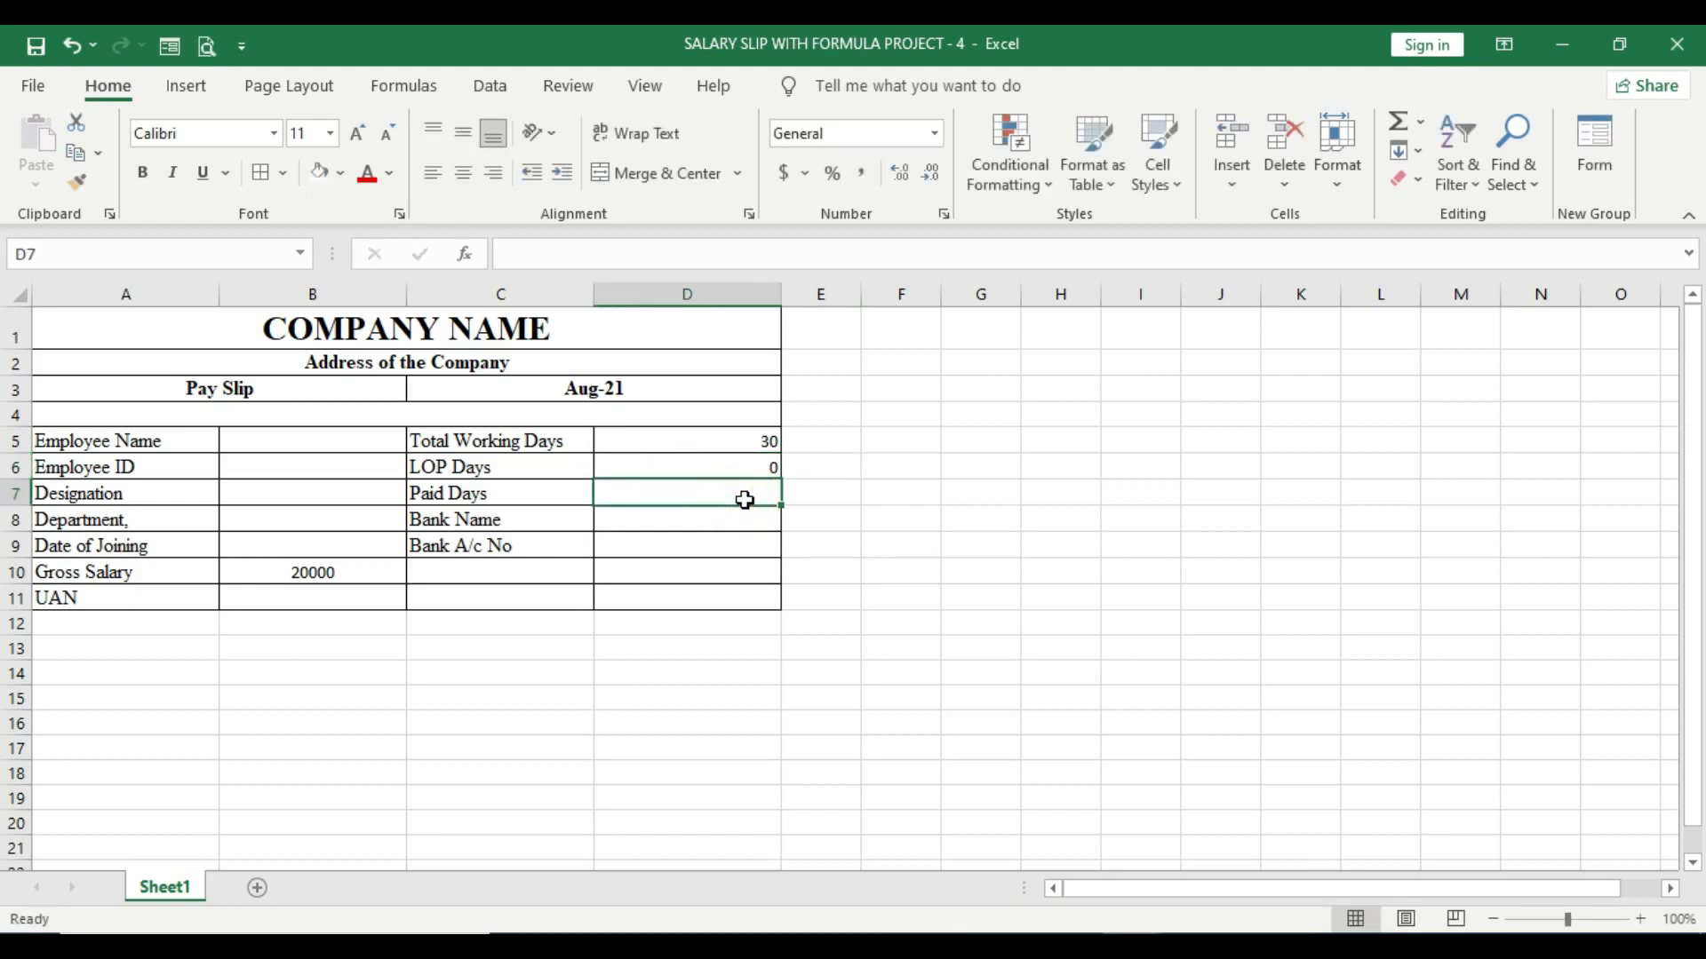
type("=")
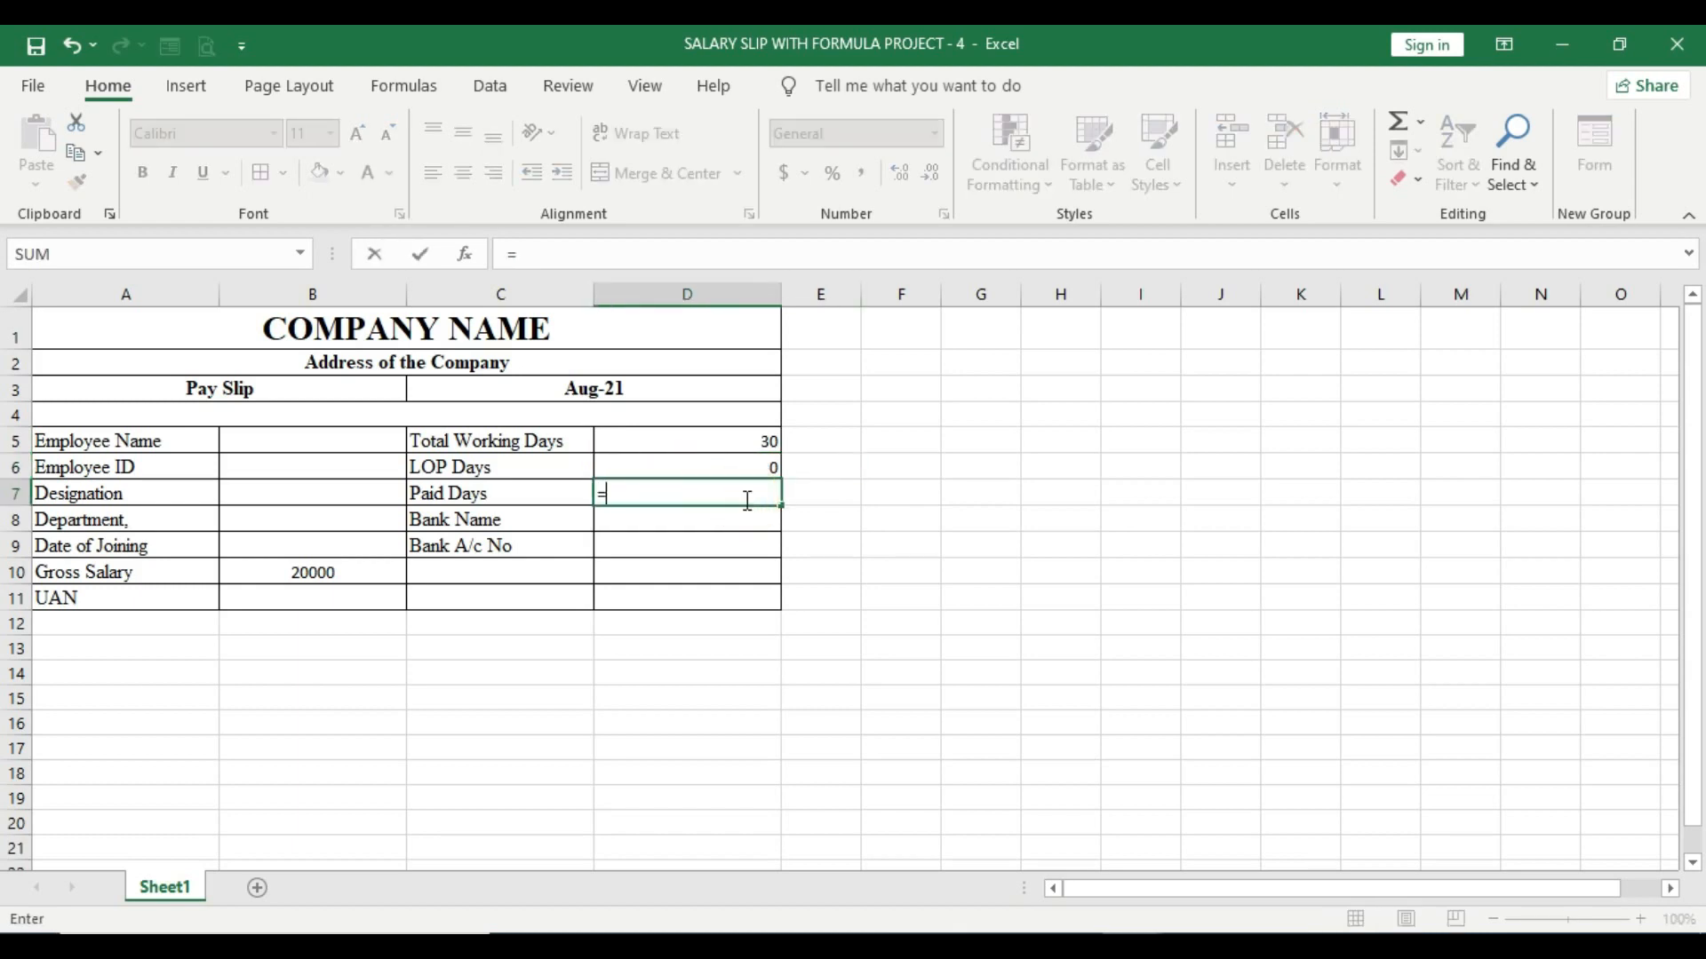
left_click(717, 443)
type("-")
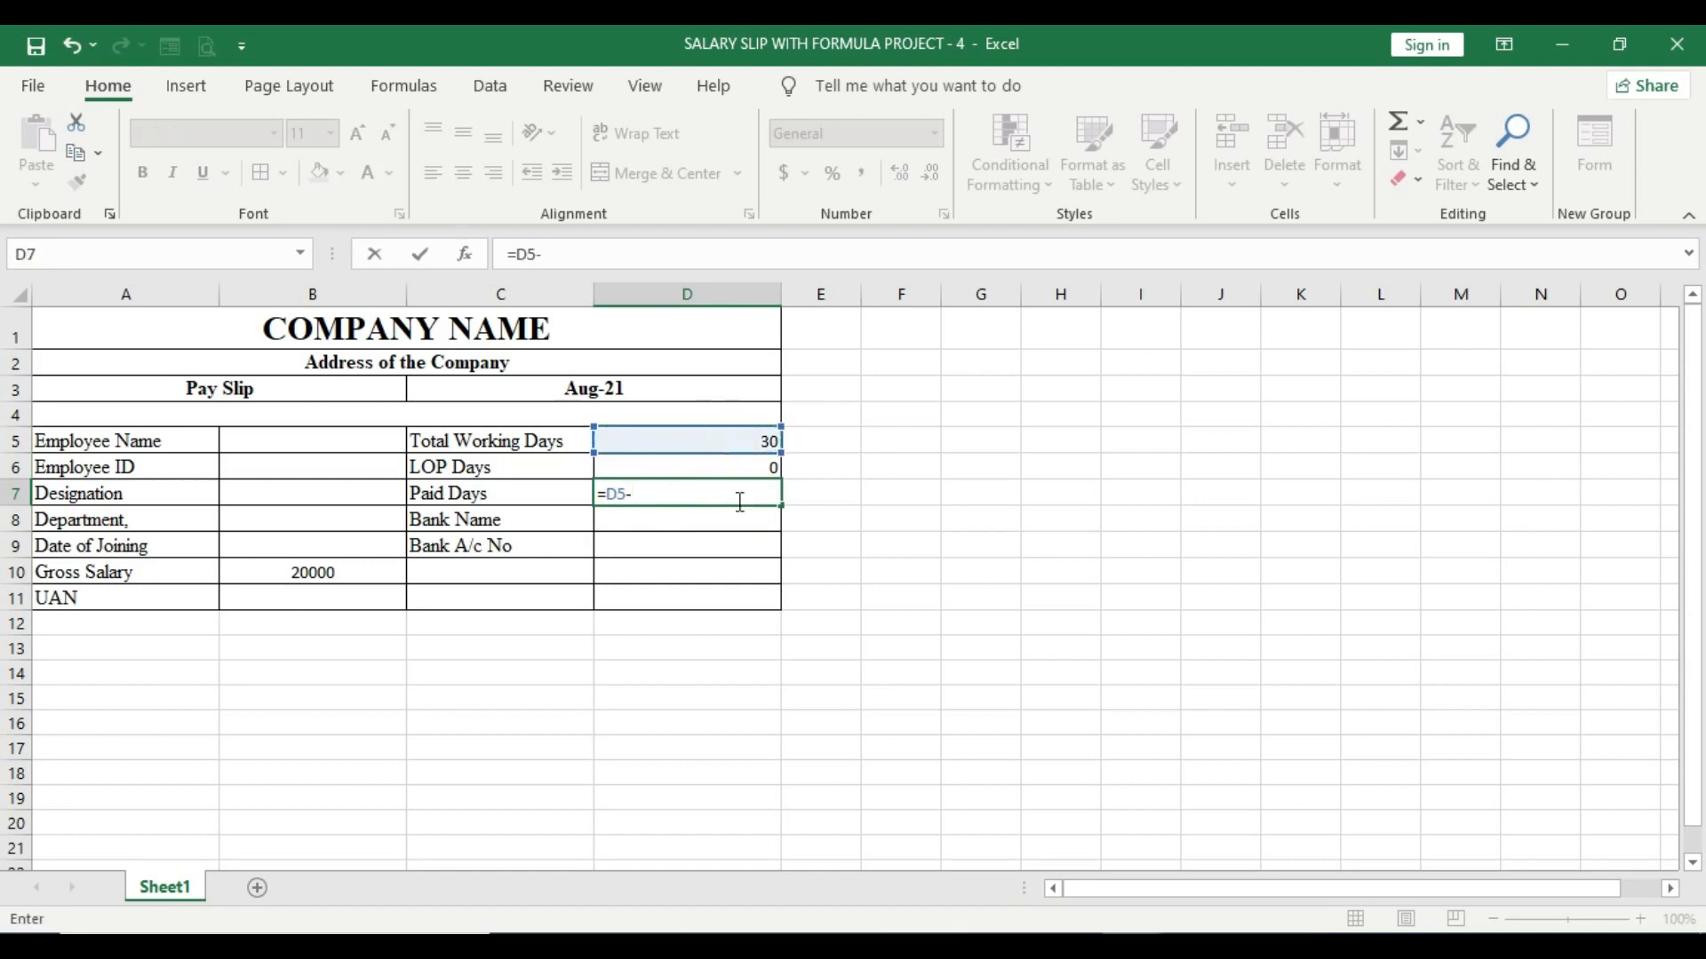
left_click(751, 466)
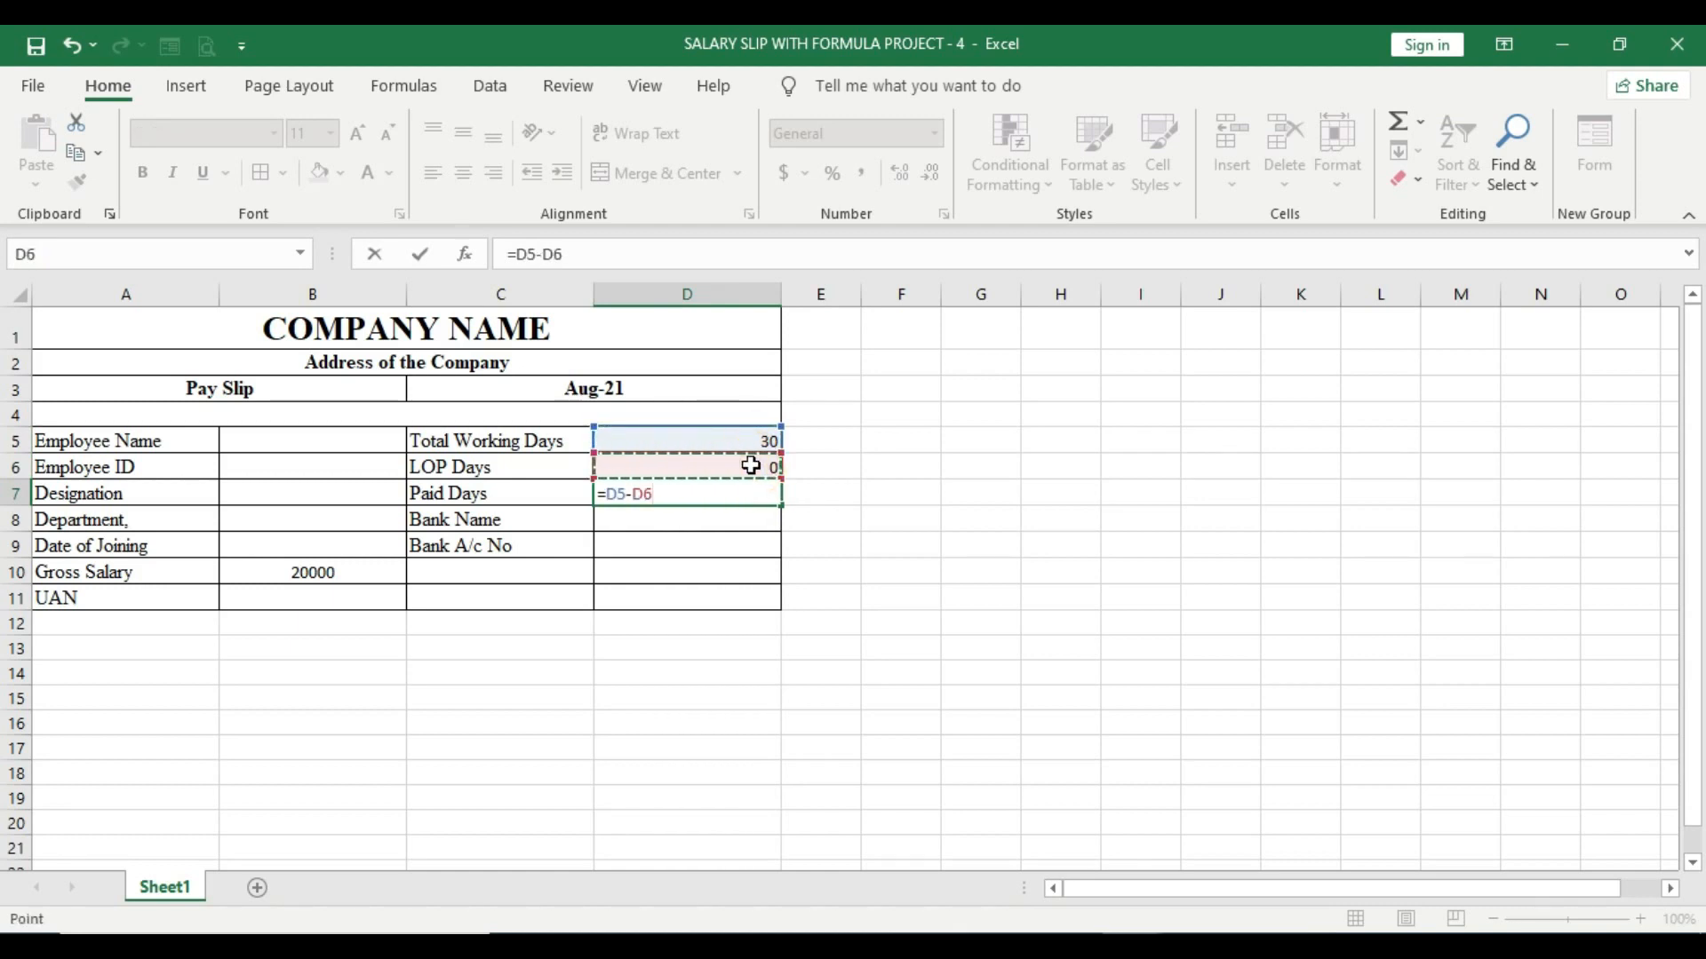
key("Tab")
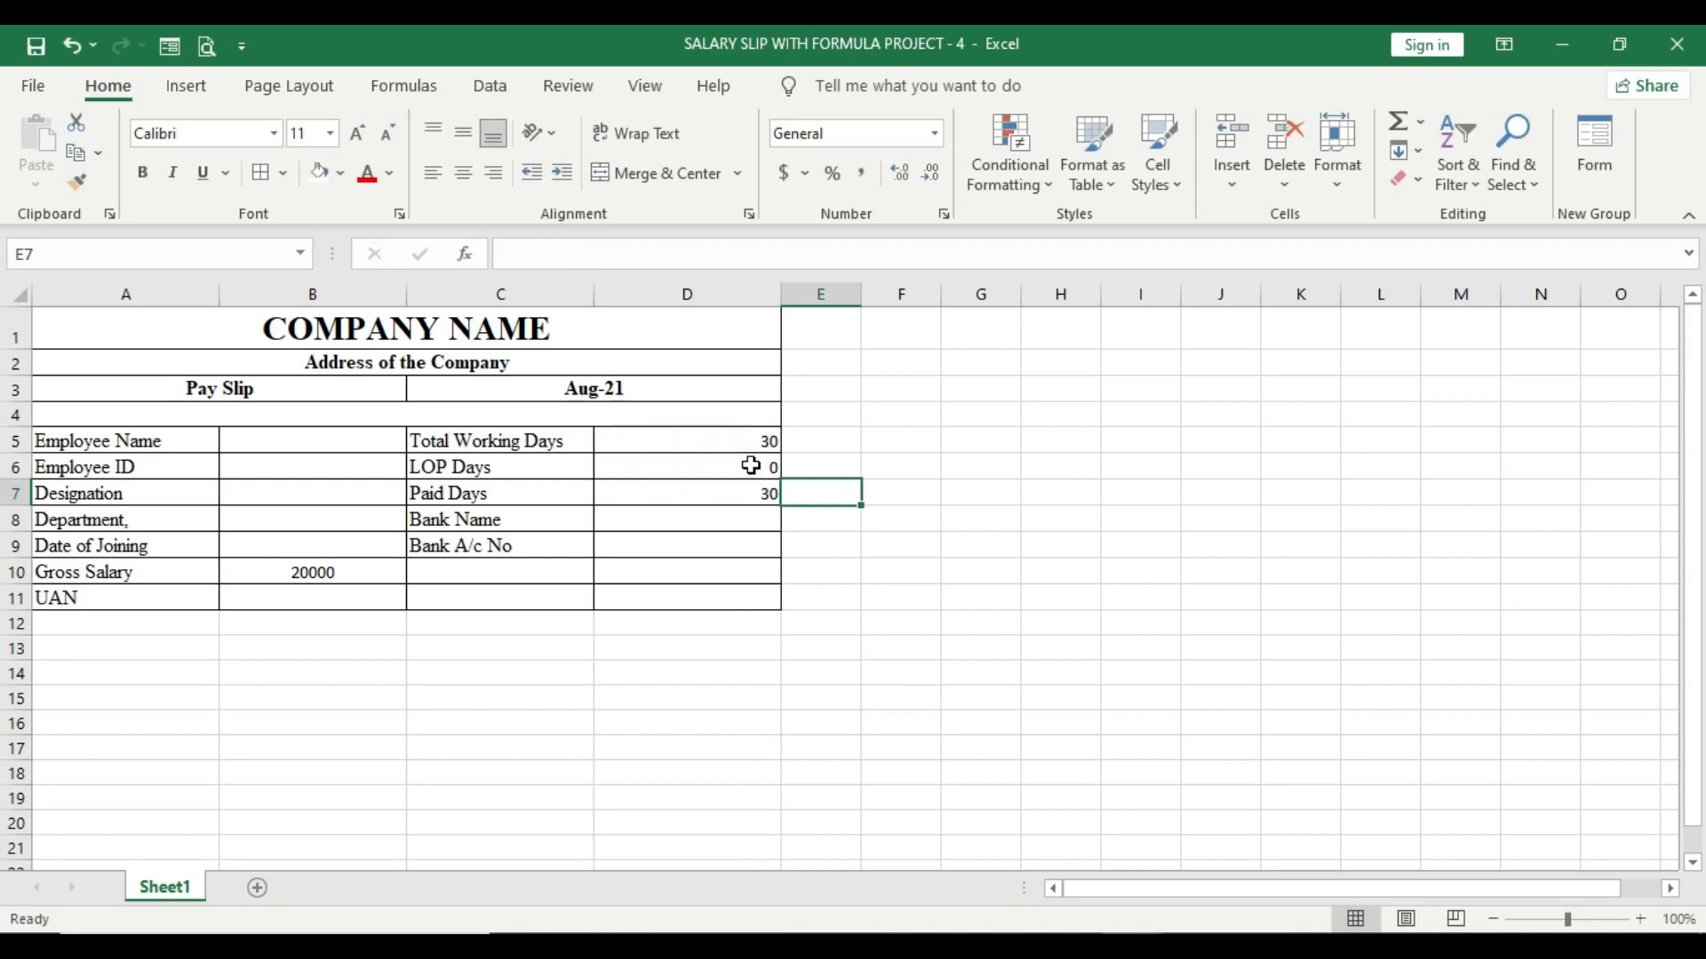
Step: Center and bold the working, LOP and paid day values in D5:D7
left_click(746, 491)
left_click_drag(756, 442, 758, 491)
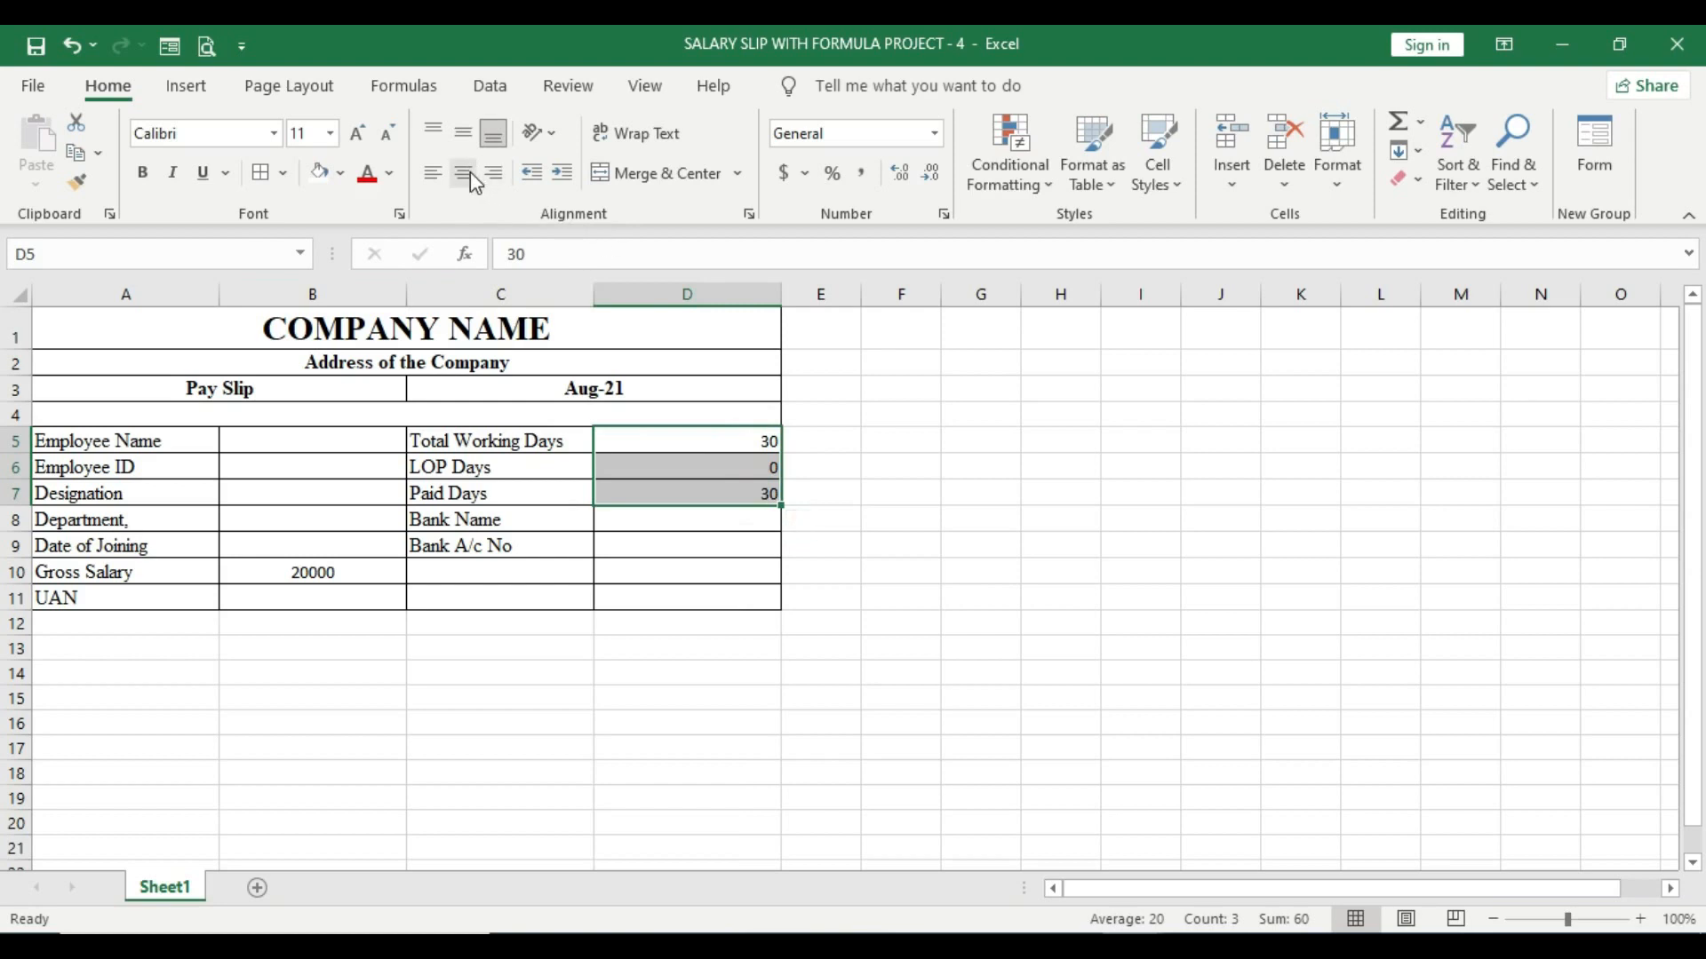
left_click(457, 174)
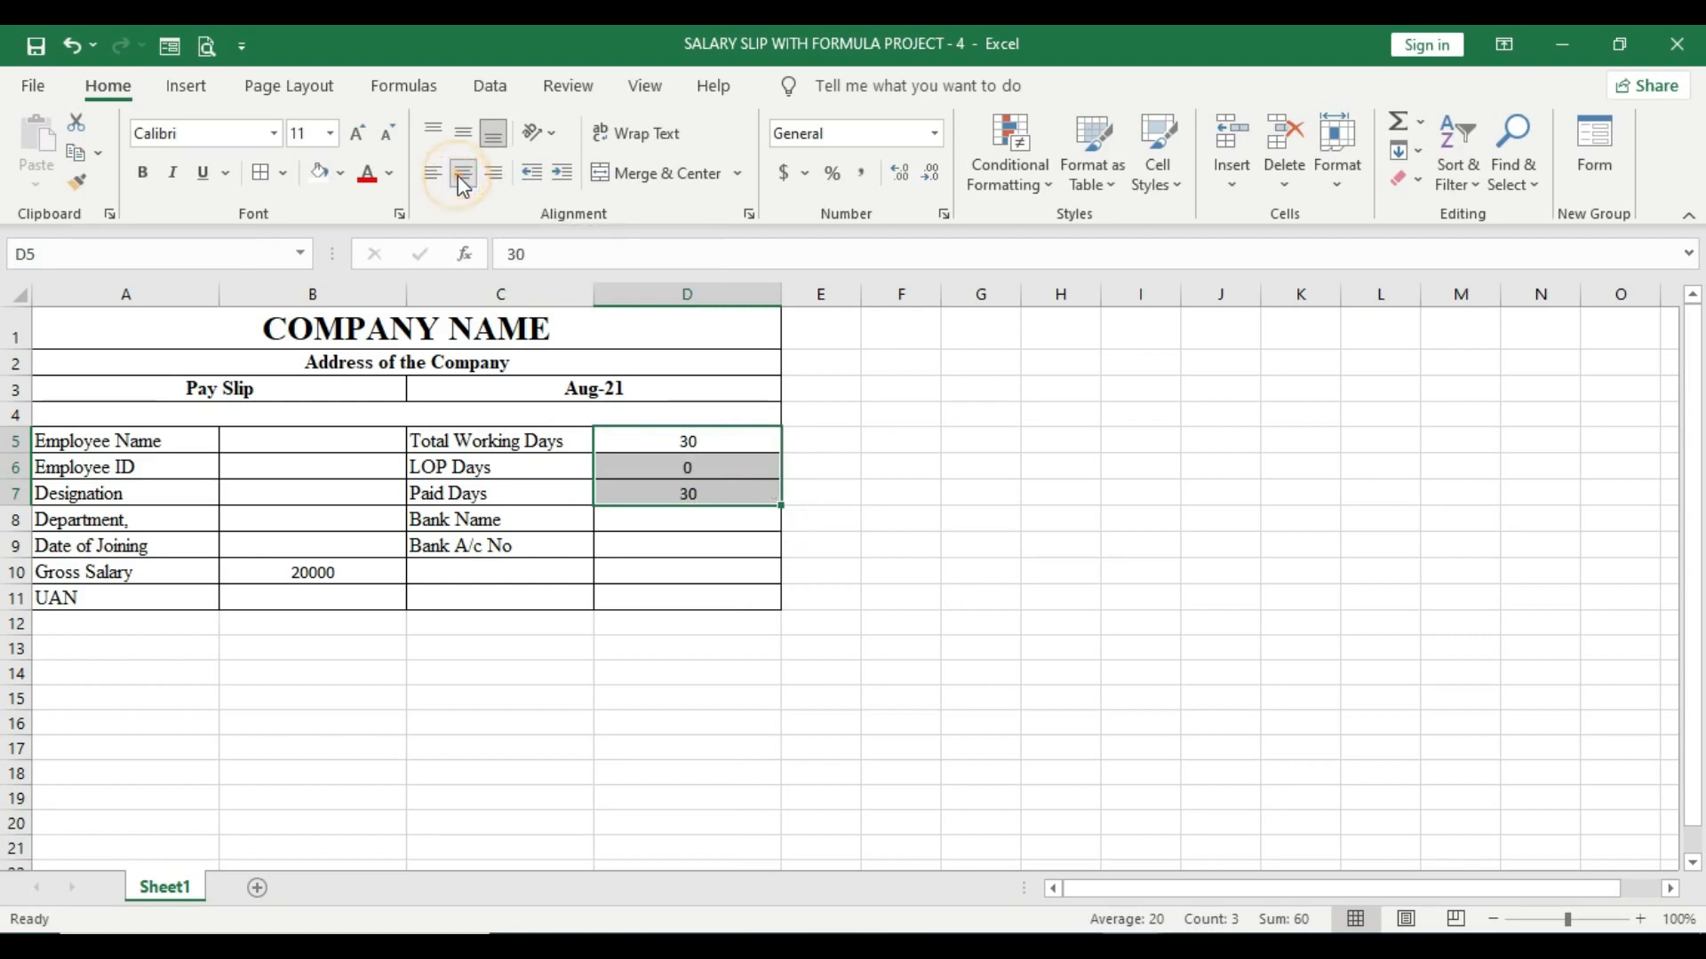
left_click(142, 173)
Step: Bold the value cells B5:B10 and enlarge the text in A5:D11 to 14 points
left_click_drag(348, 442, 341, 579)
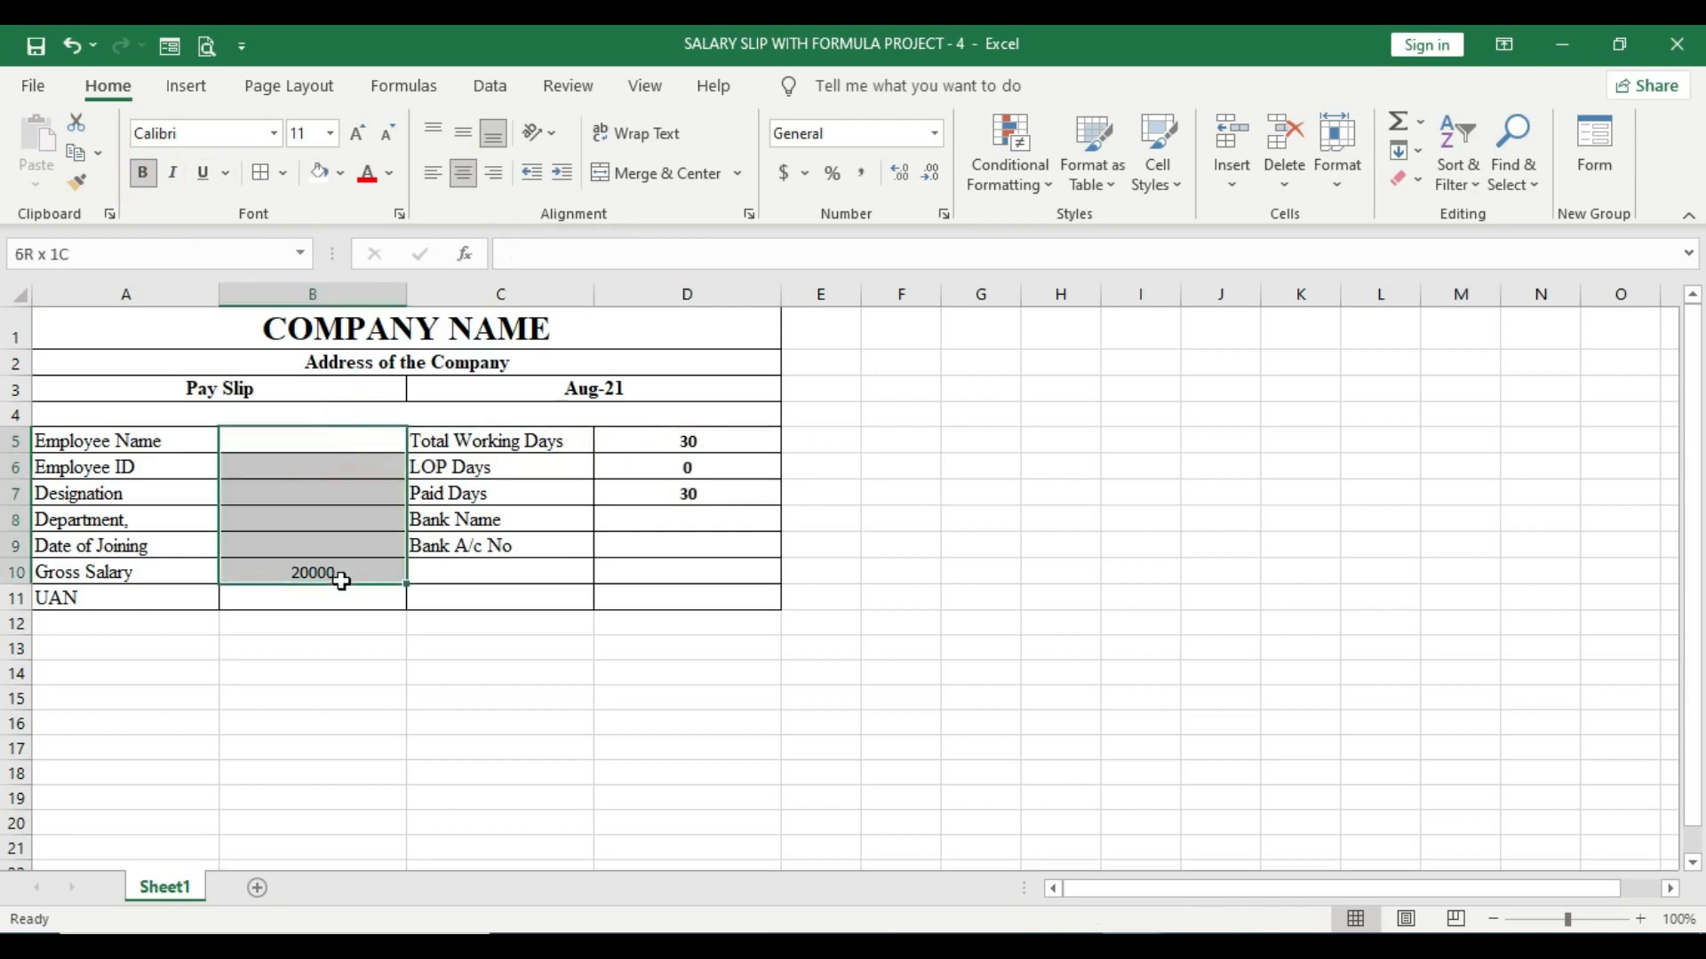
left_click(146, 172)
left_click(147, 435)
mouse_move(200, 453)
left_mouse_down()
mouse_move(693, 533)
mouse_move(724, 609)
left_mouse_up()
left_click(358, 133)
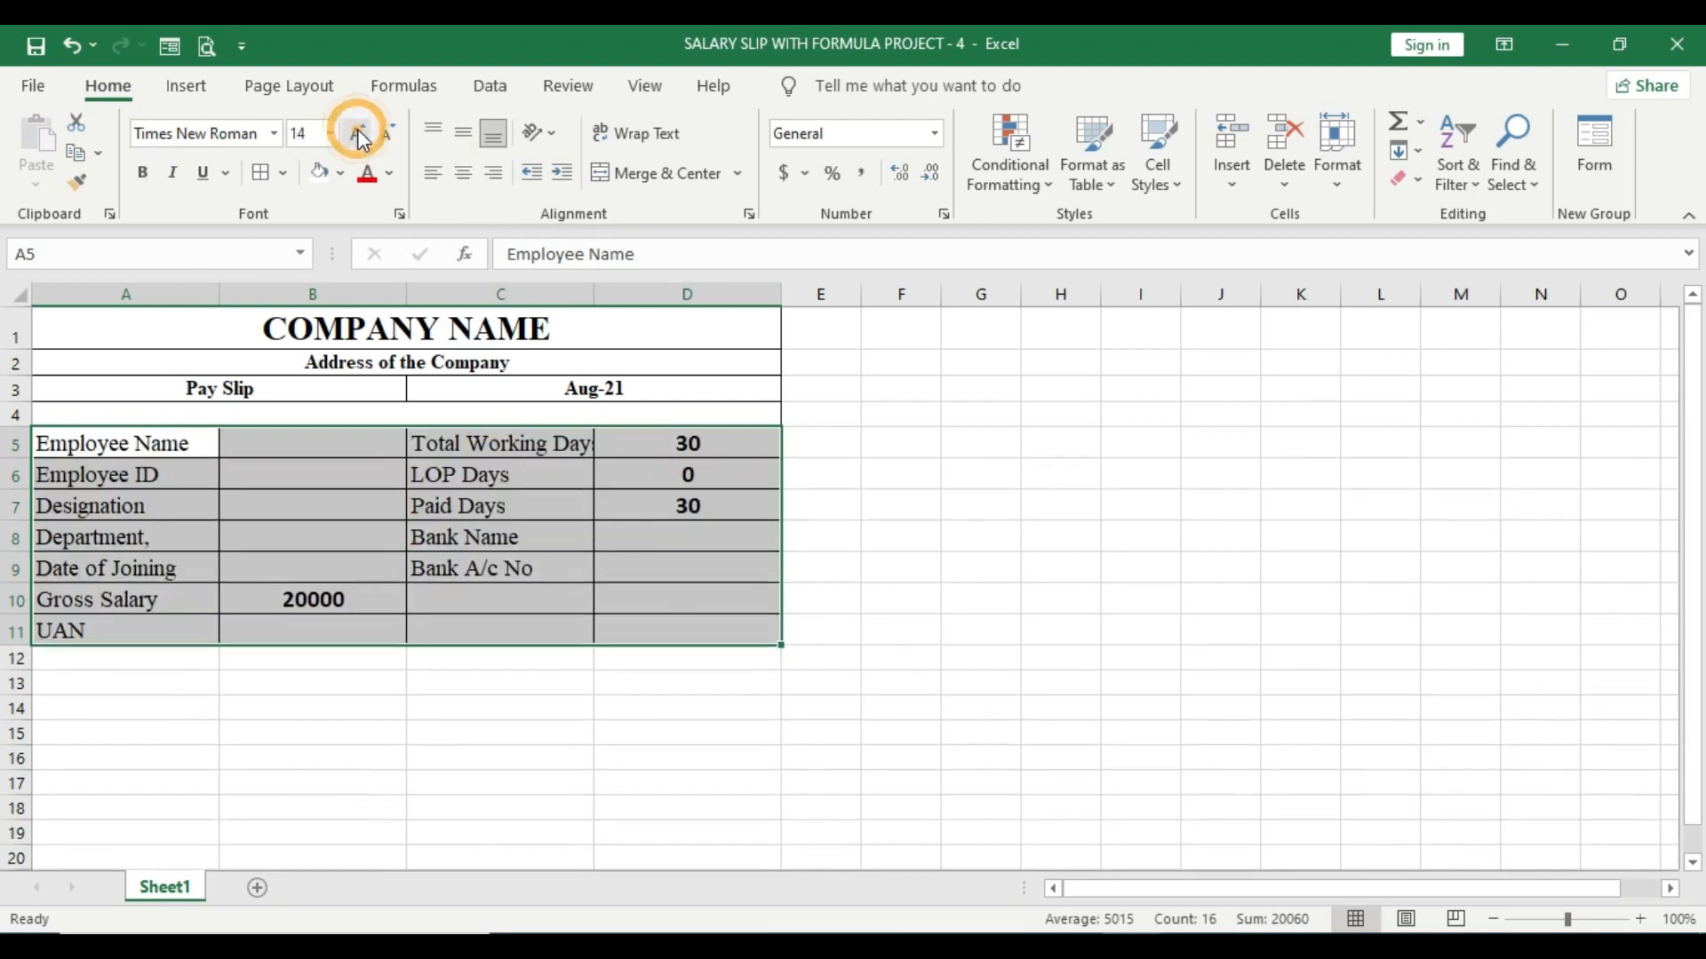
Step: Enlarge the COMPANY NAME title to 22 points and the Pay Slip and Aug-21 text in row 3 by one size
left_click_drag(208, 317, 213, 391)
left_click(208, 317)
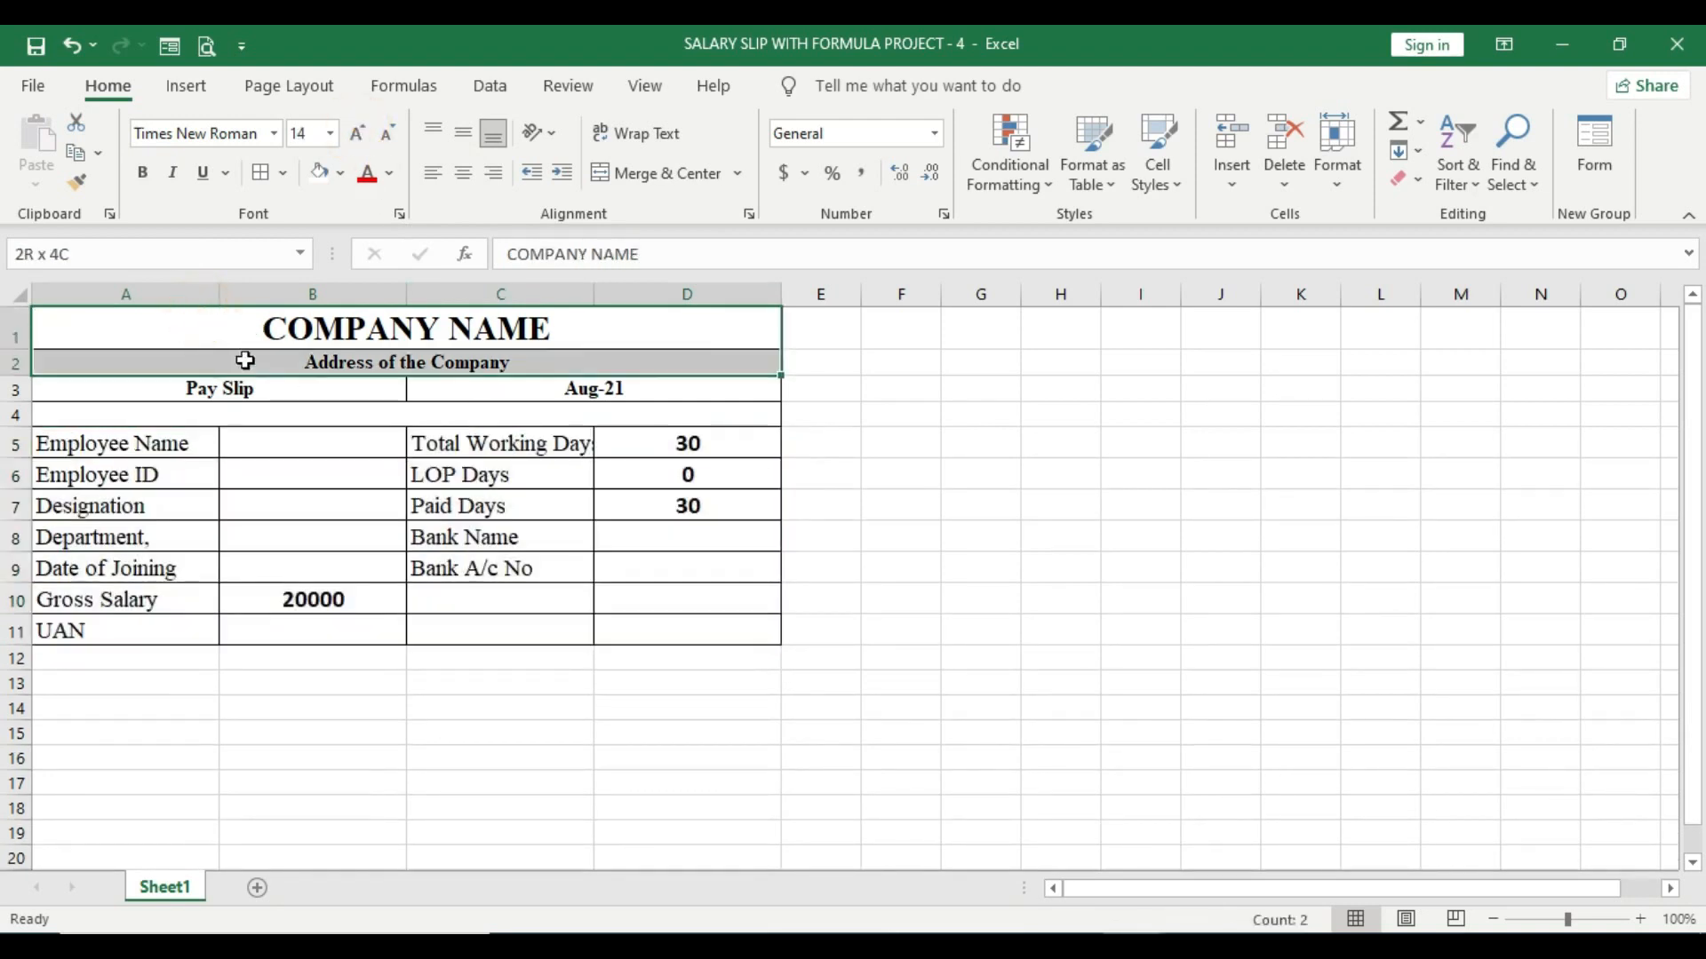
left_click(358, 133)
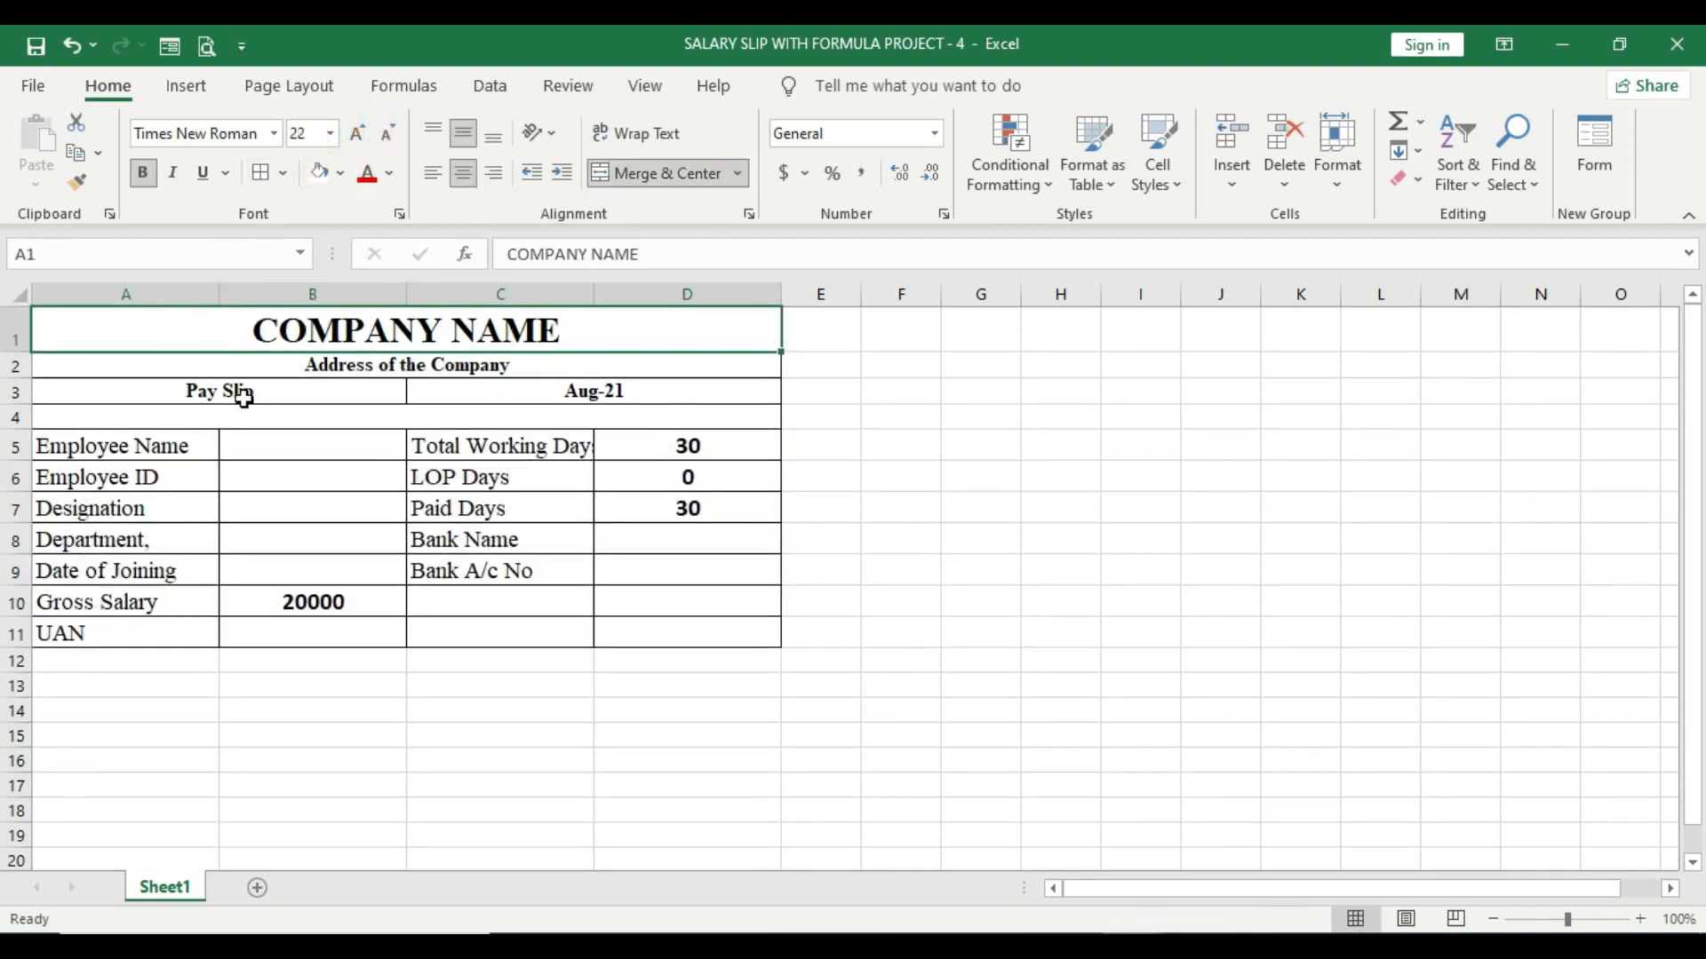
left_click_drag(232, 392, 563, 397)
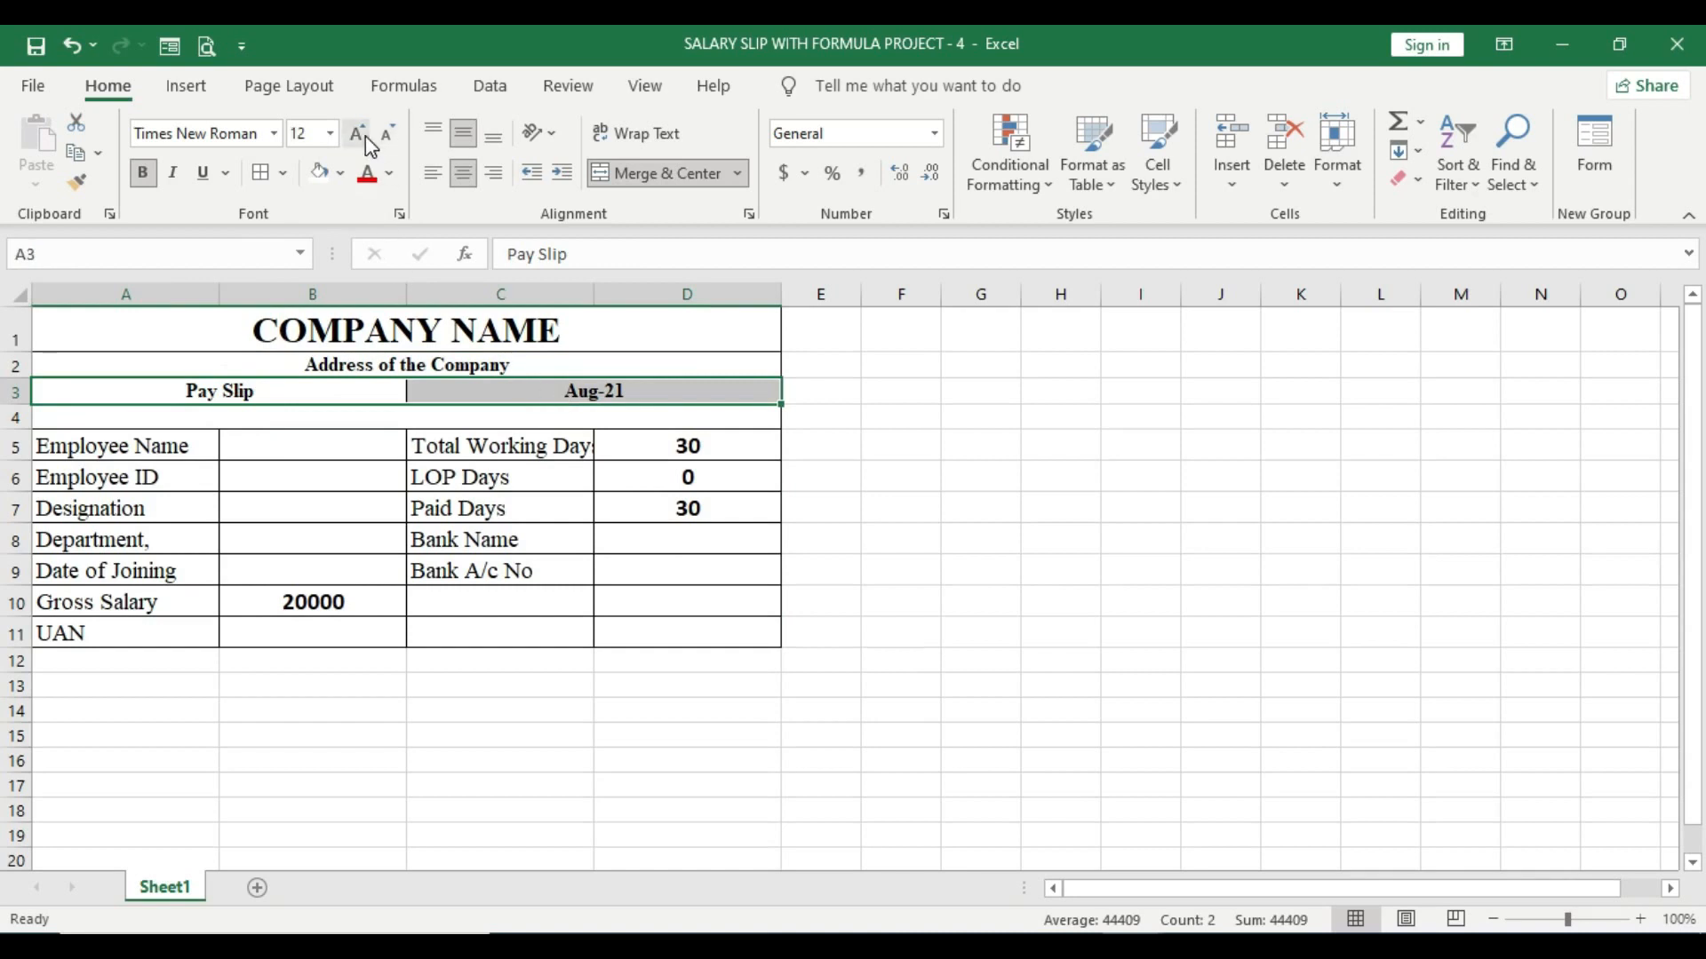
left_click(358, 133)
left_click(672, 662)
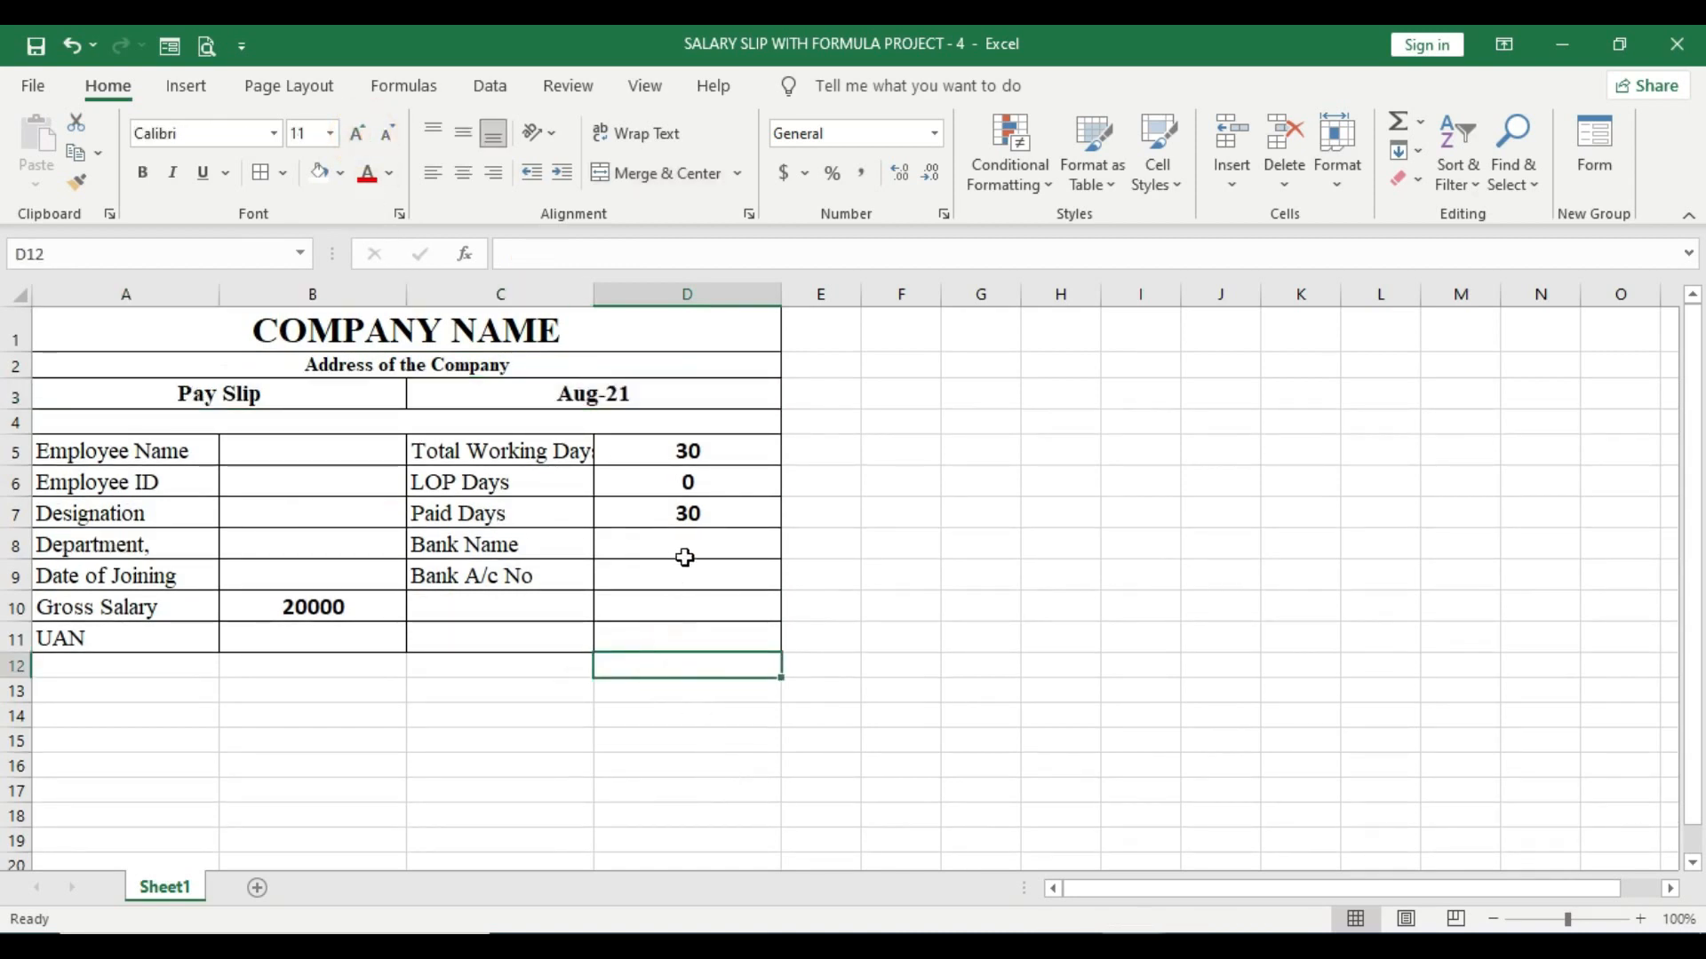
Step: Test the Paid Days formula by setting LOP Days in D6 to 4 and checking D7
left_click(701, 513)
left_click(707, 478)
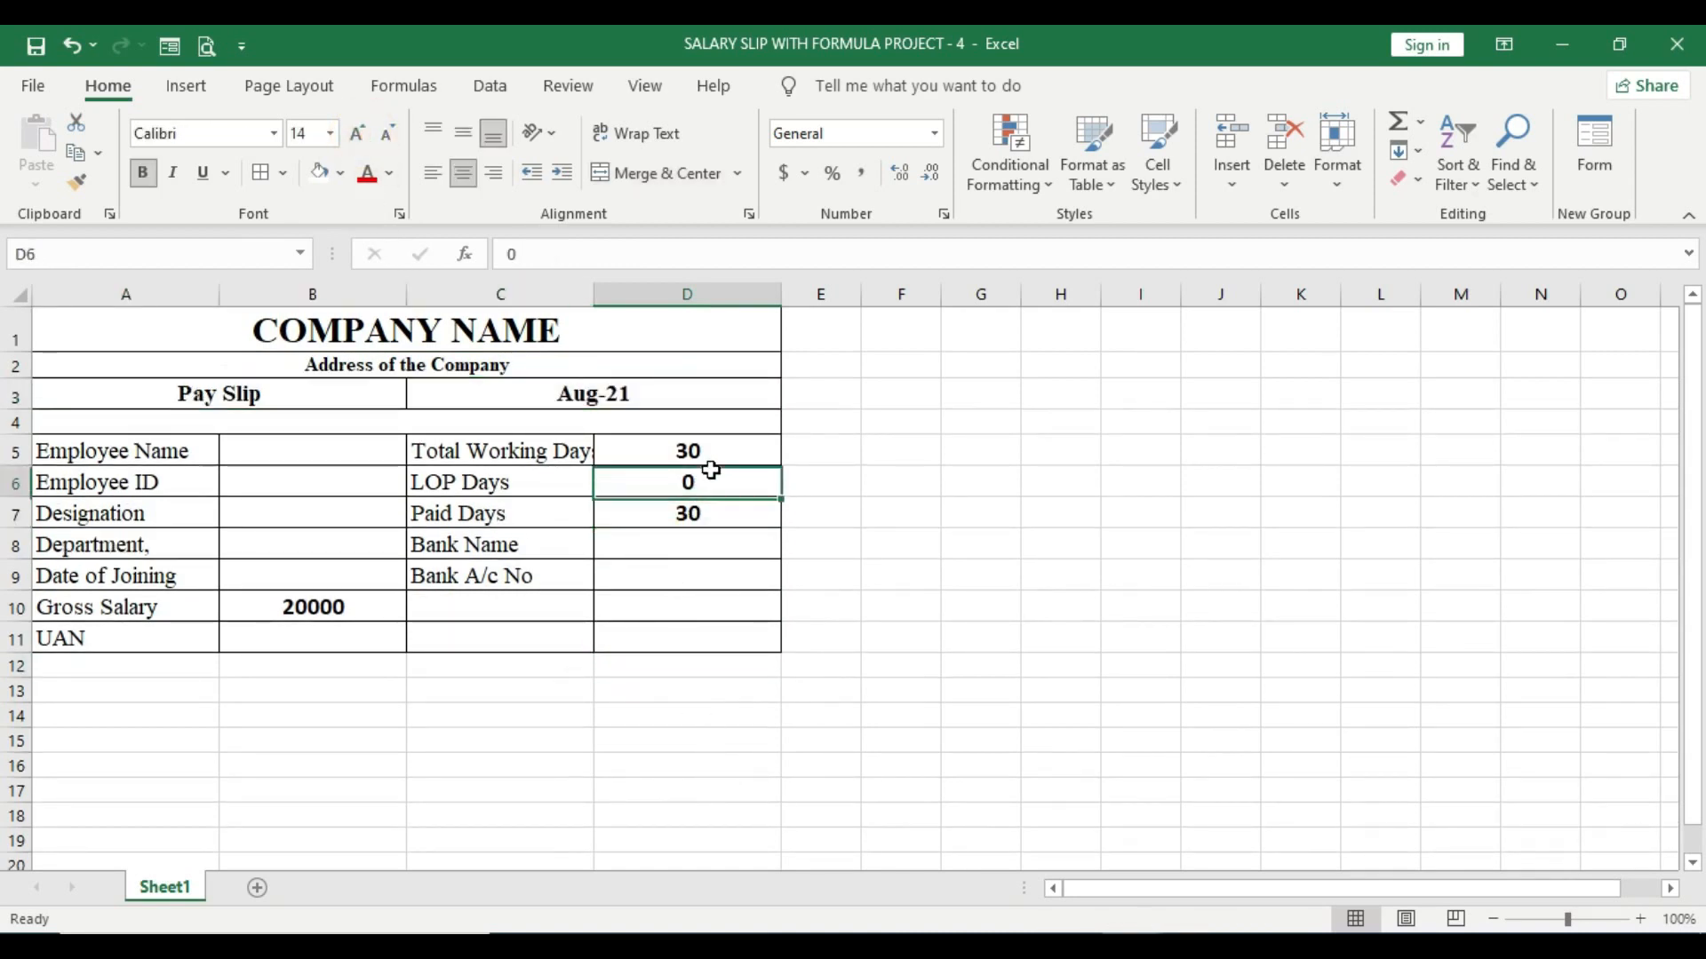
type("4")
key("Tab")
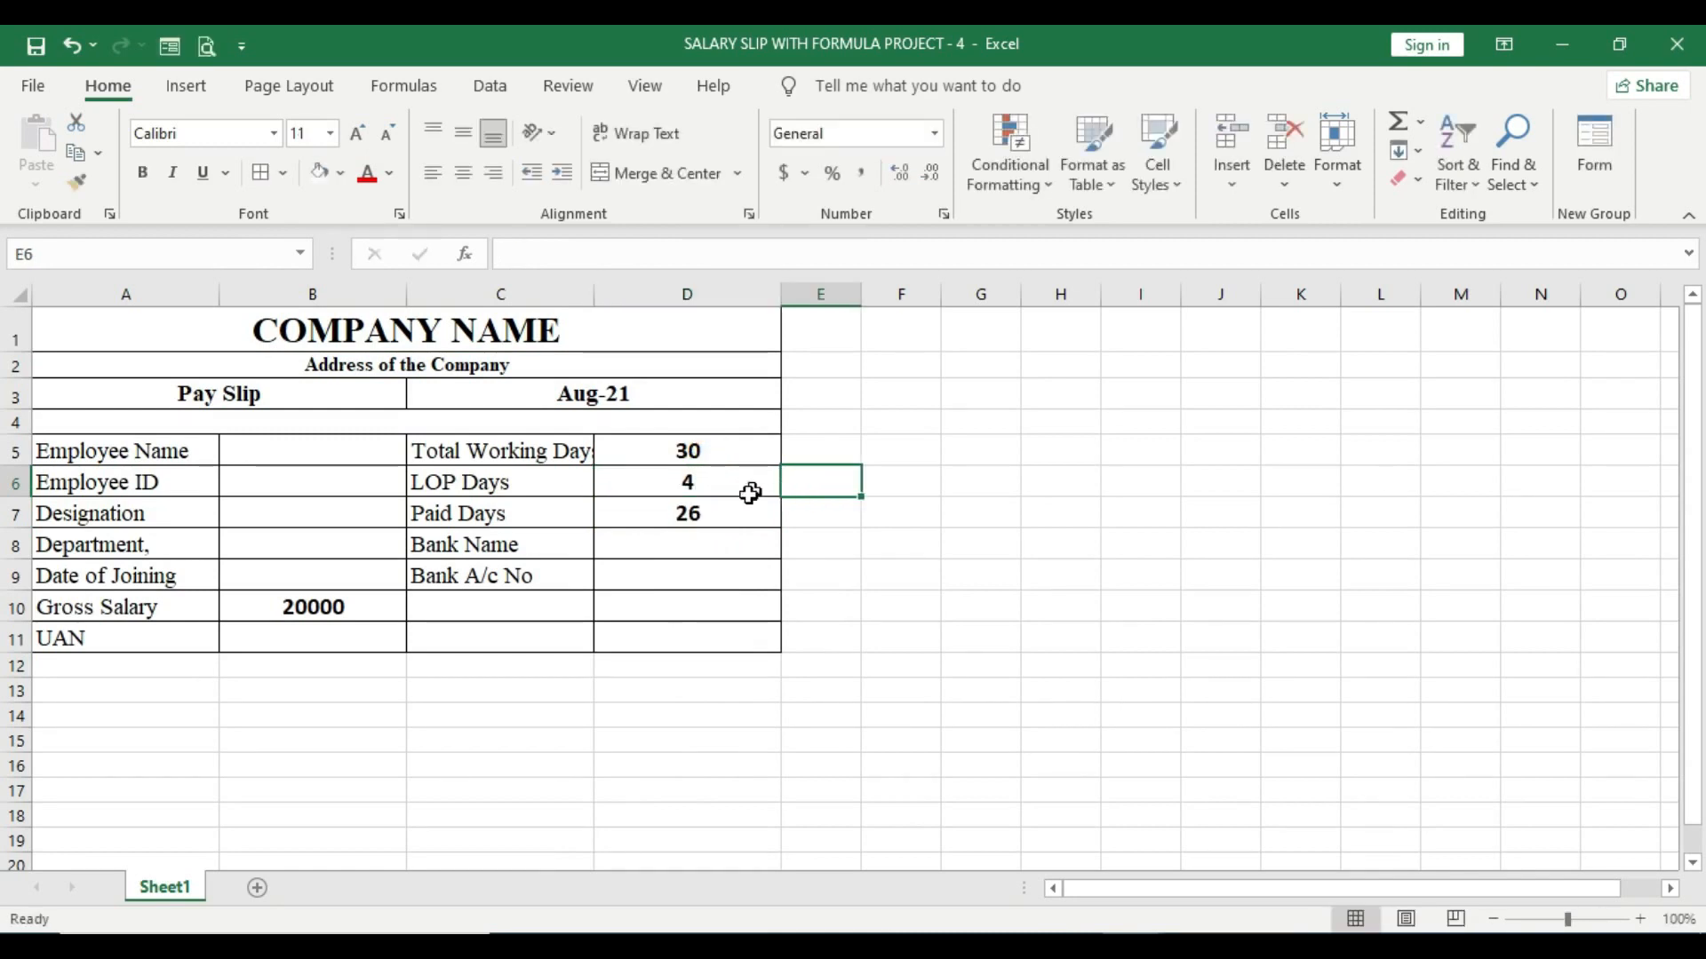
left_click(712, 511)
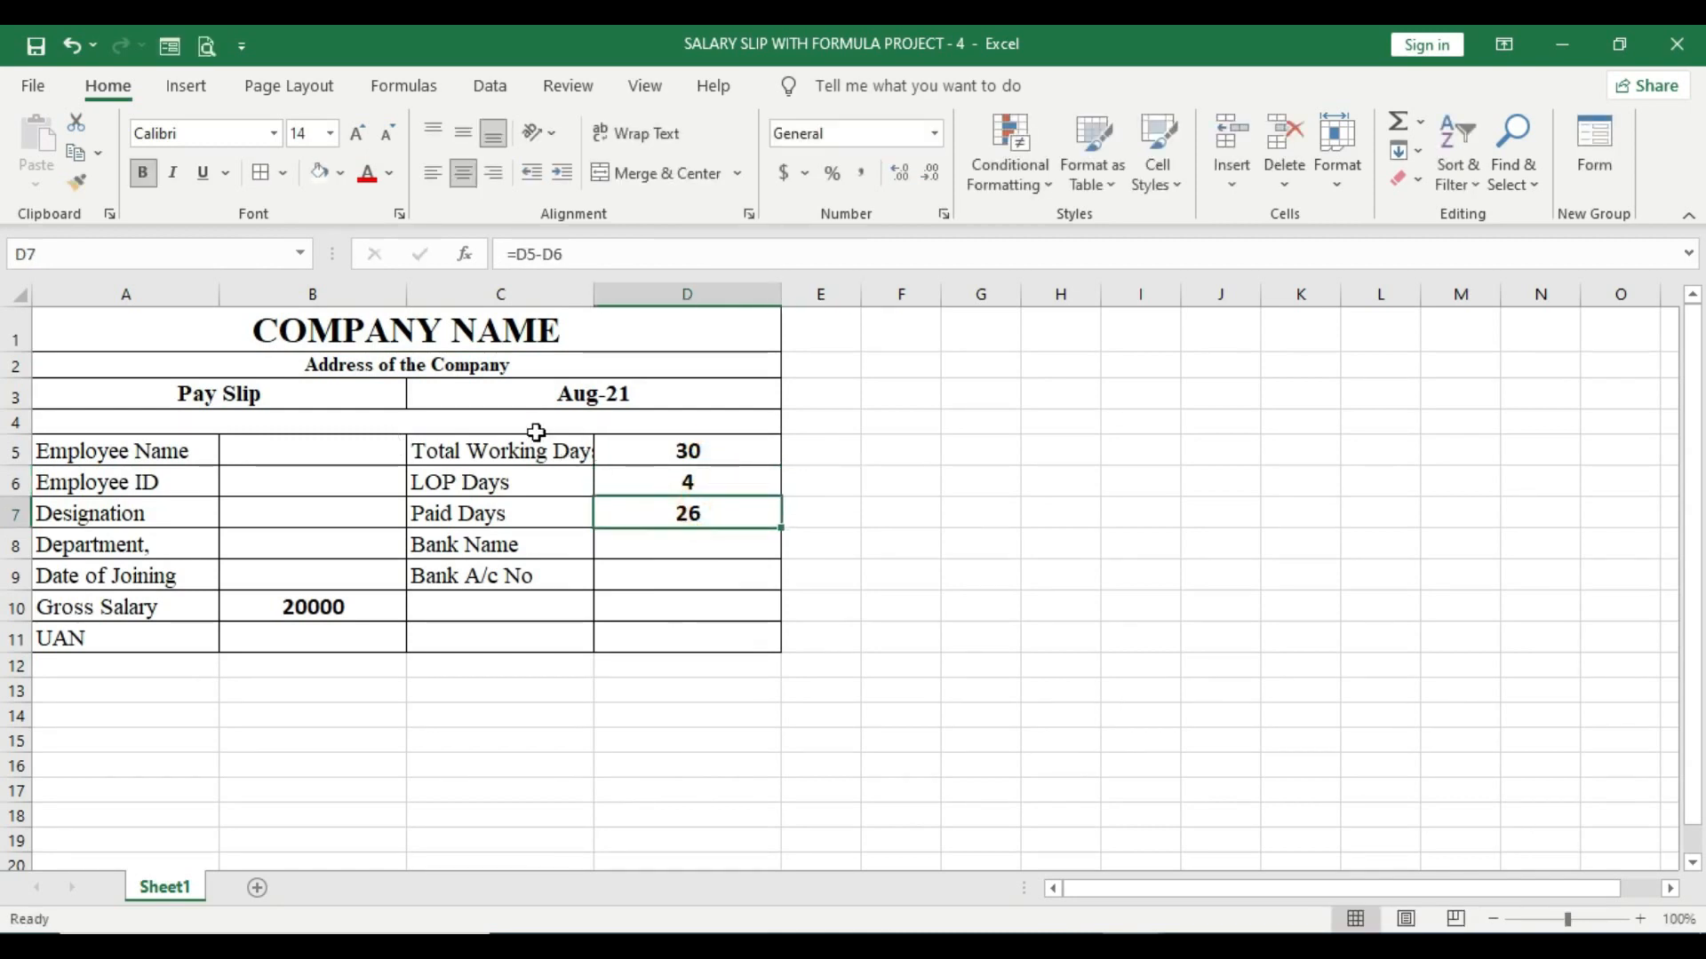
Step: Widen column C to fit the Total Working Days label and set LOP Days in D6 to 0
left_click_drag(593, 294, 613, 293)
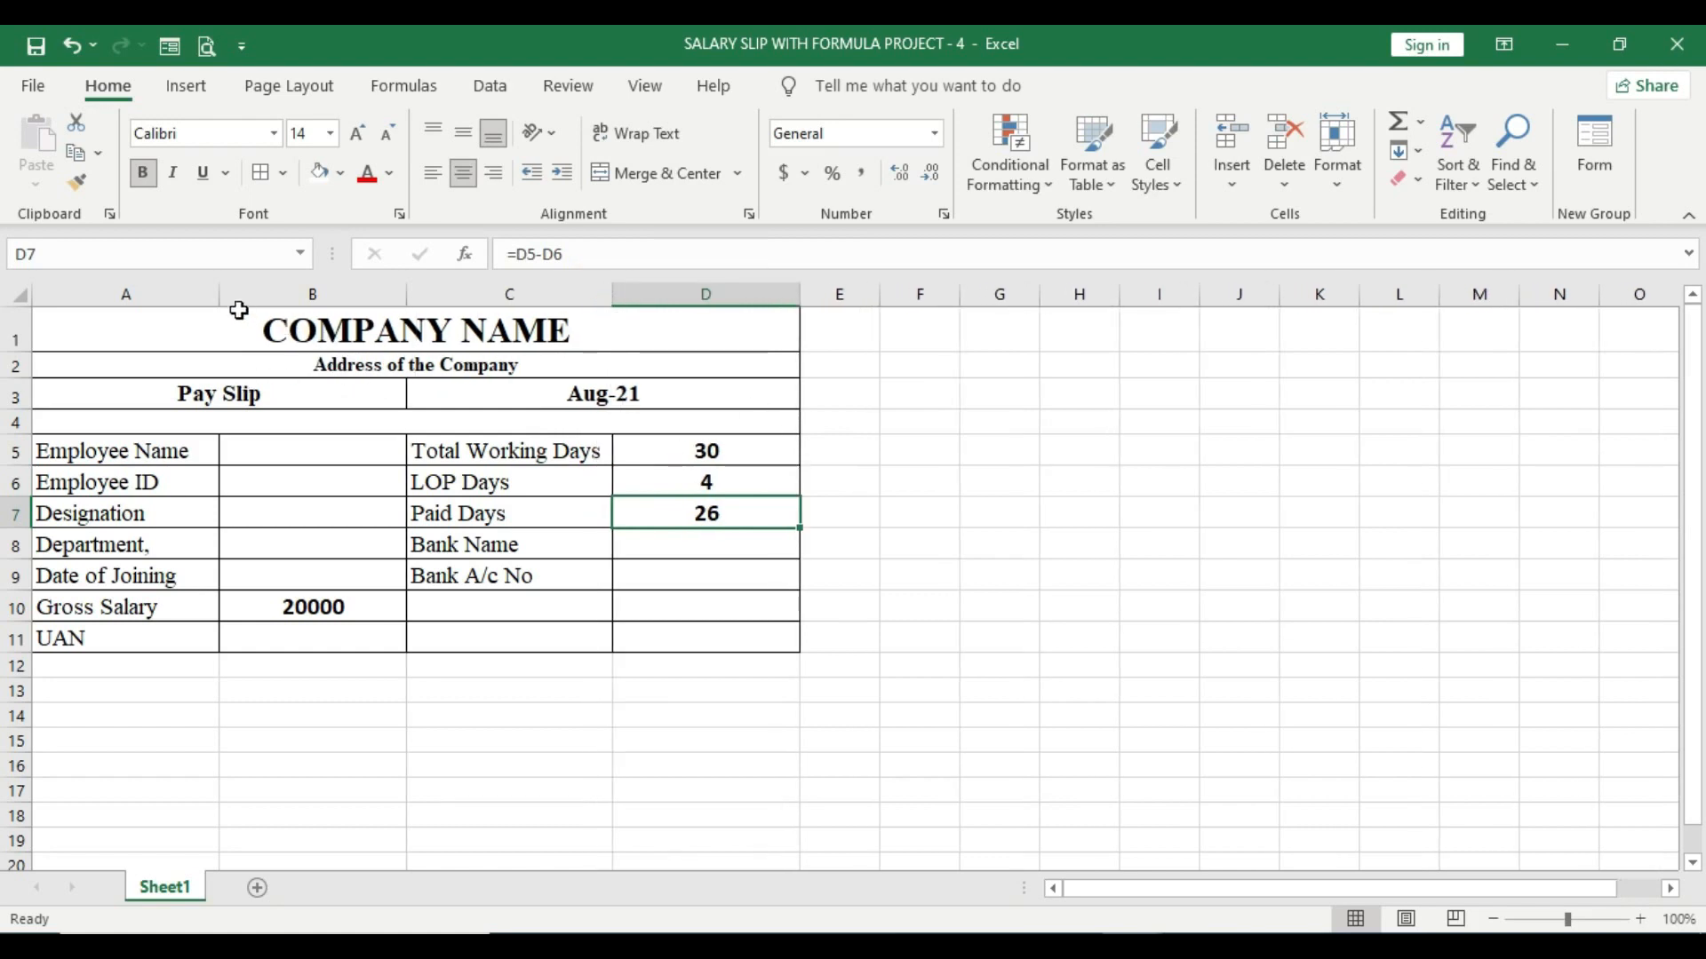
left_click(724, 484)
left_click(725, 510)
left_click(722, 480)
type("0")
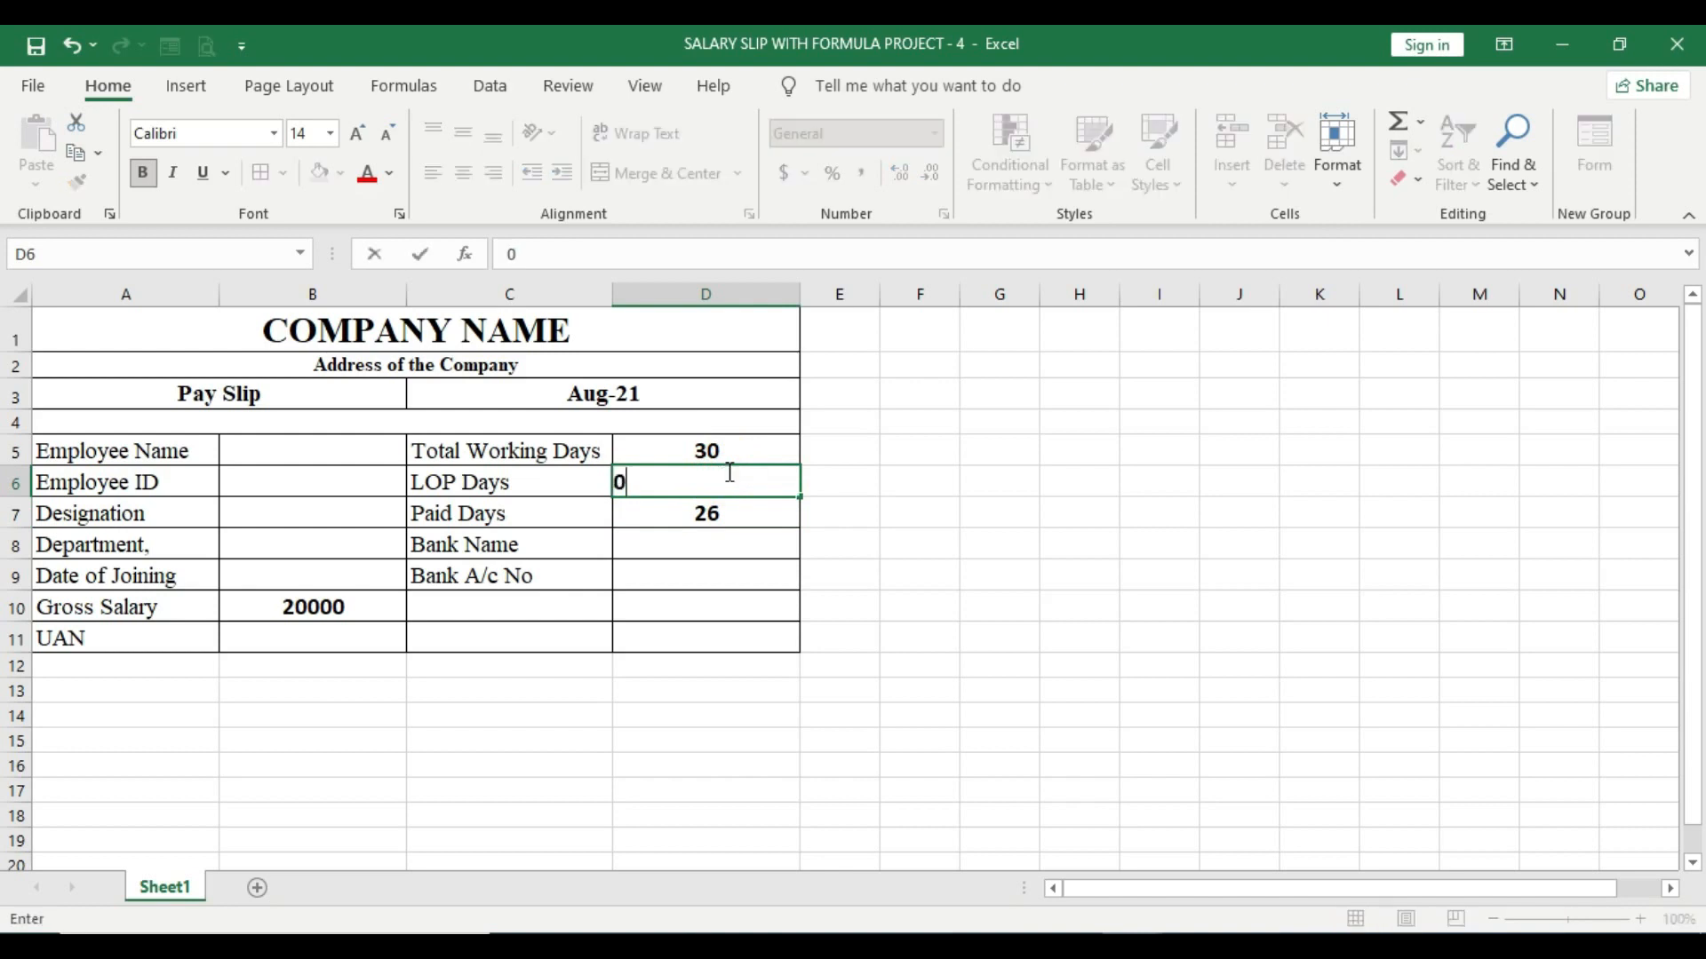
key("Tab")
left_click(708, 514)
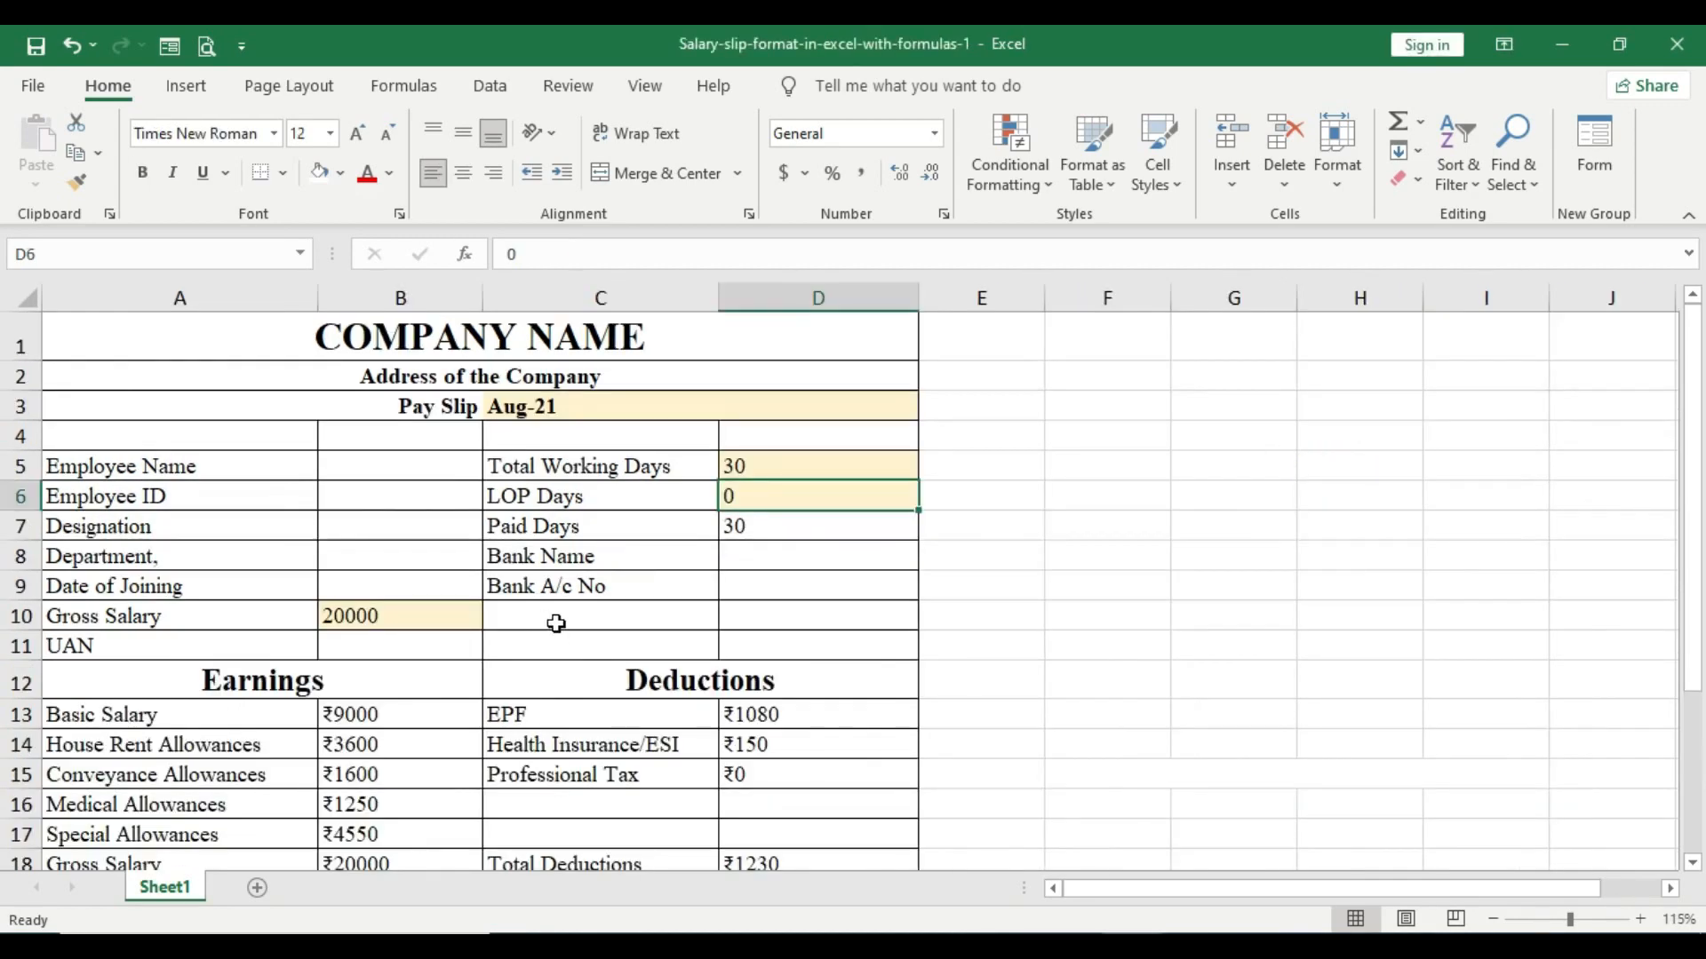
Step: Merge B11:D11 beside UAN and add bold, centered Earnings and Deductions headings in row 12, following the finished slip's layout
scroll(551, 622, "down", 1)
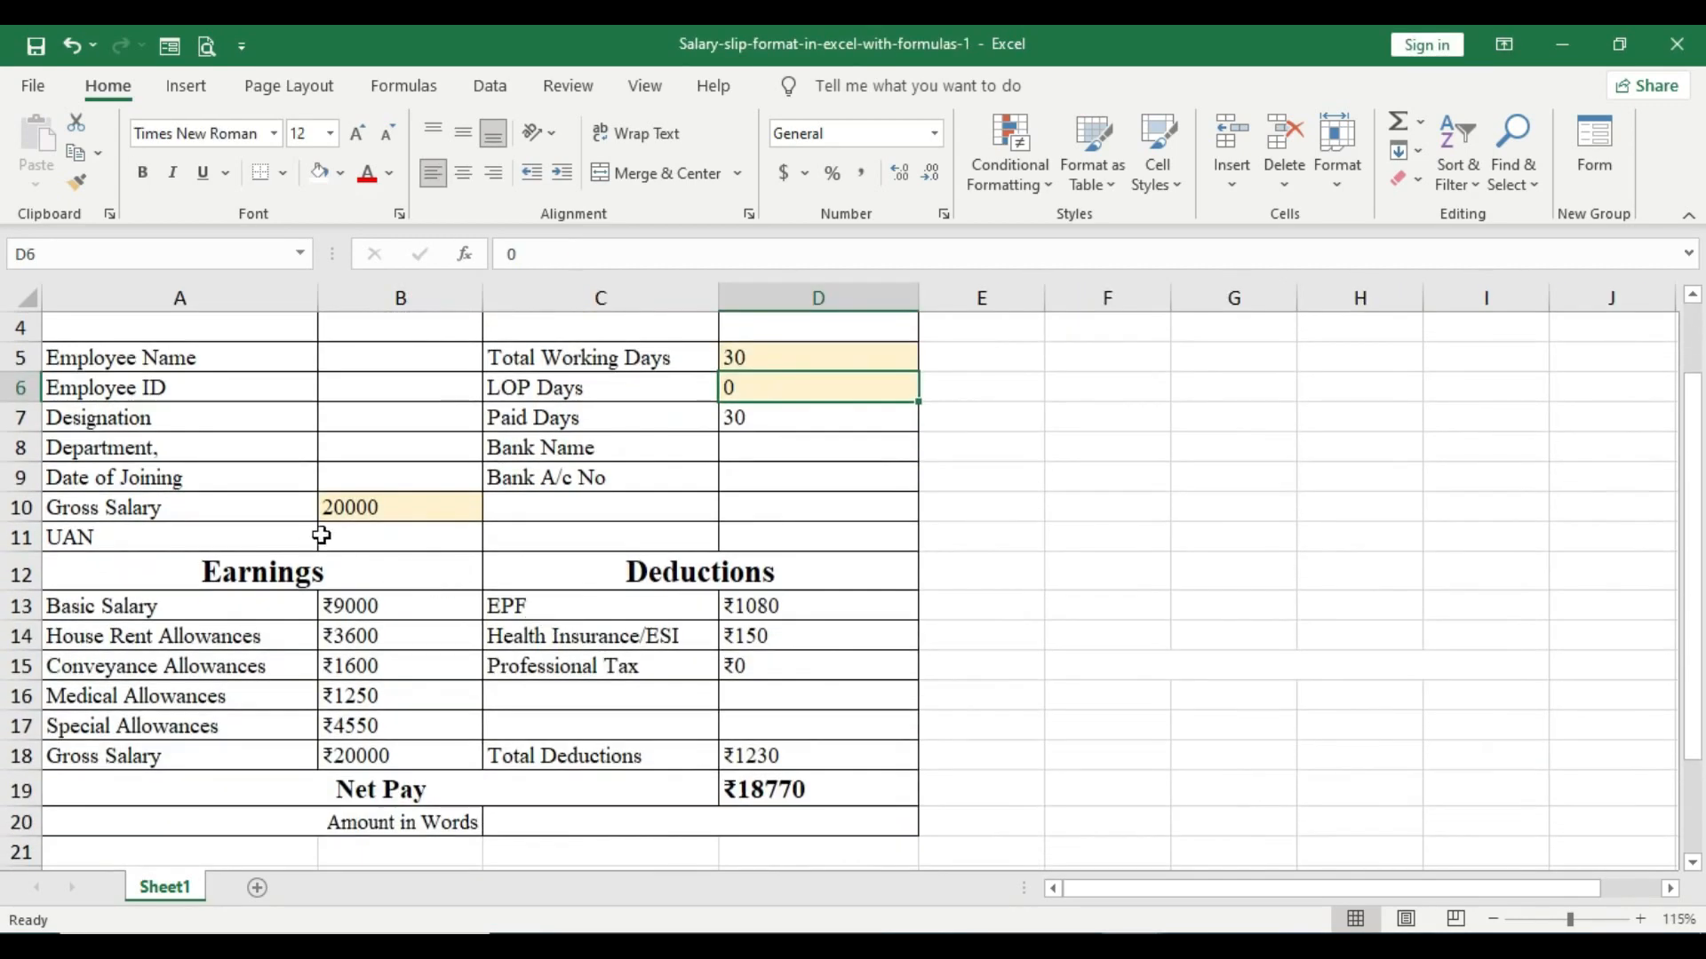
scroll(347, 522, "up", 1)
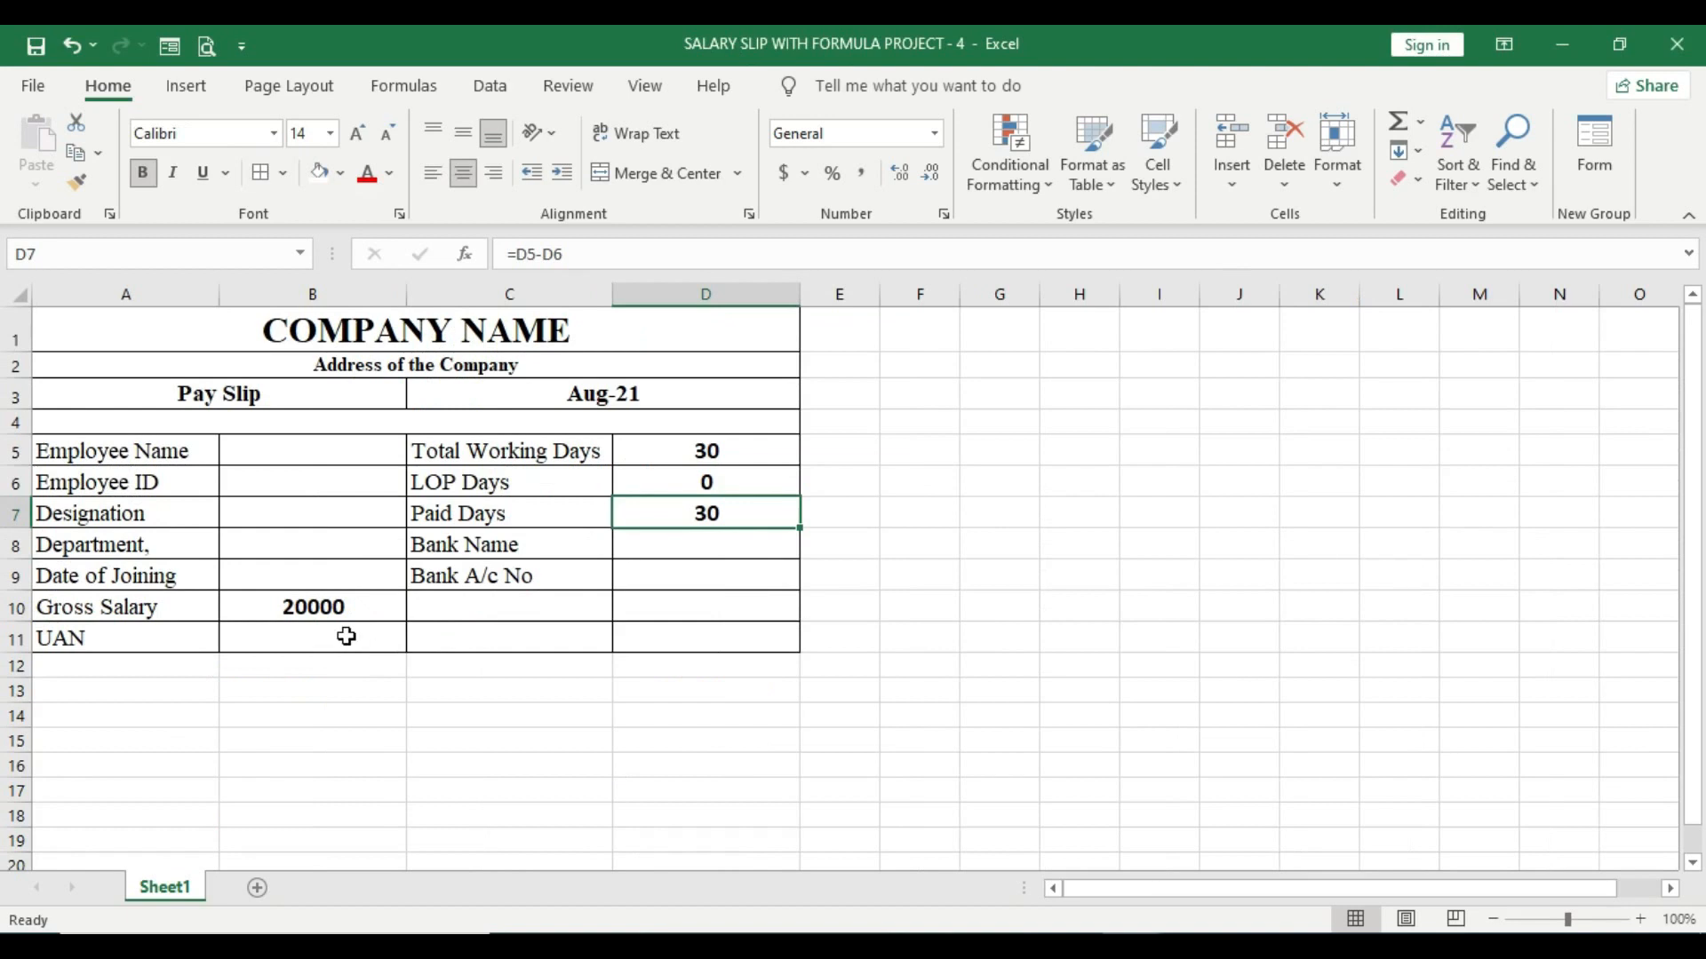
left_click_drag(346, 636, 468, 640)
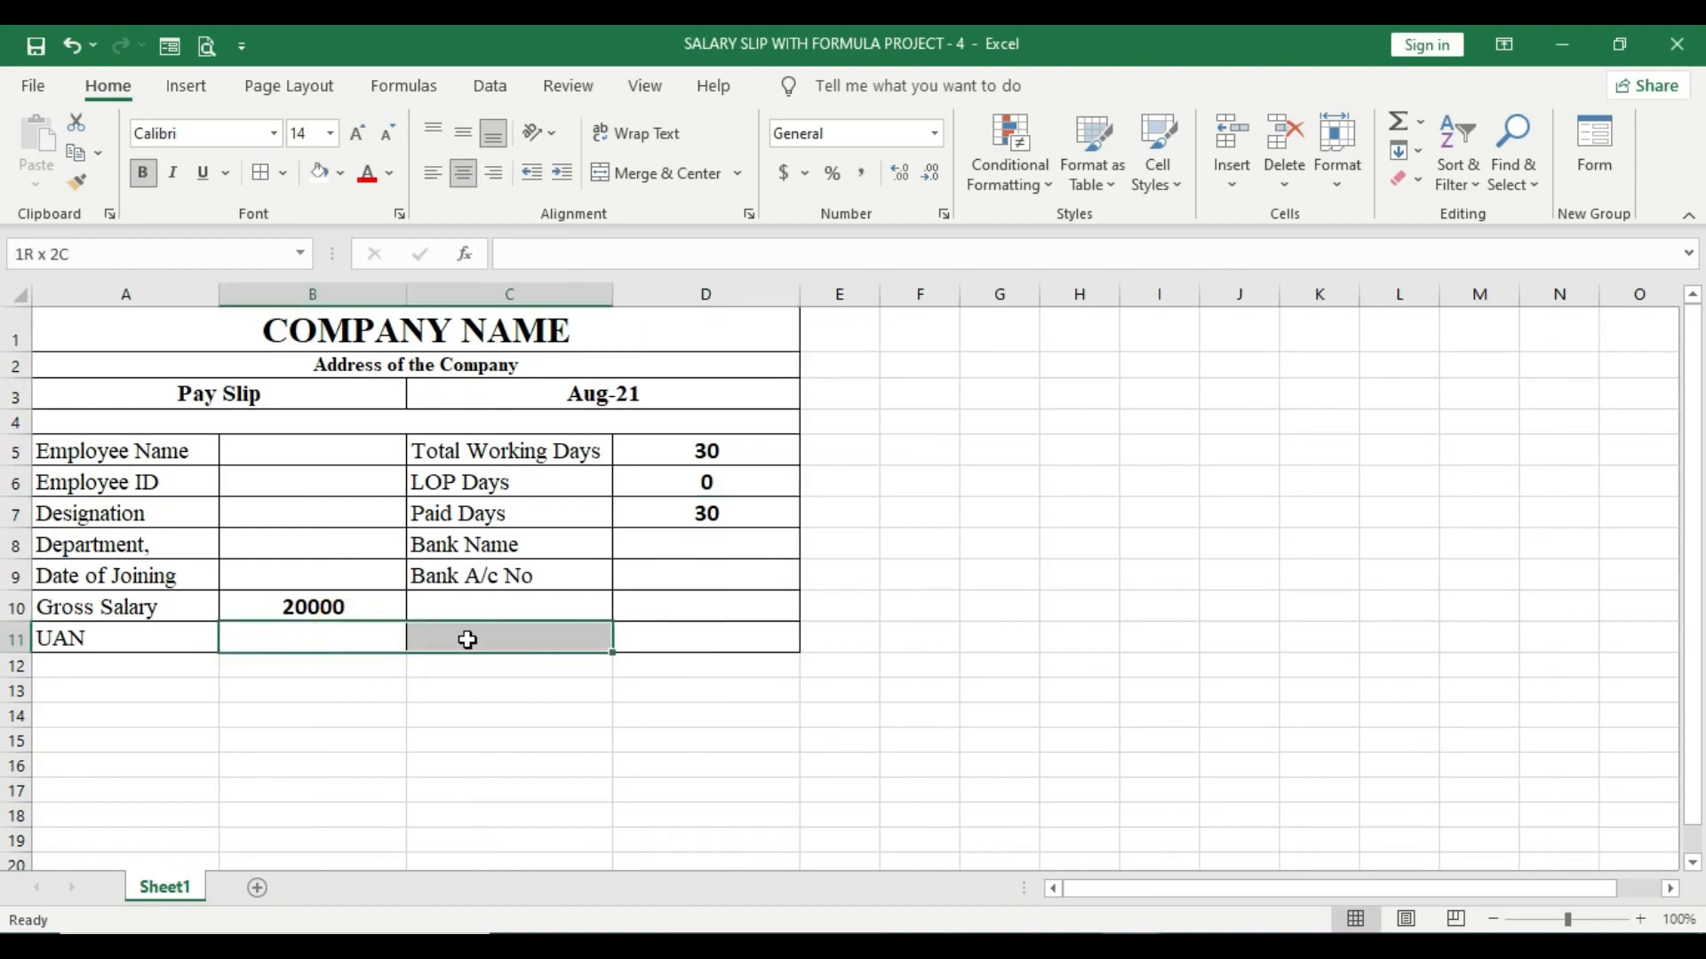
left_click(350, 662)
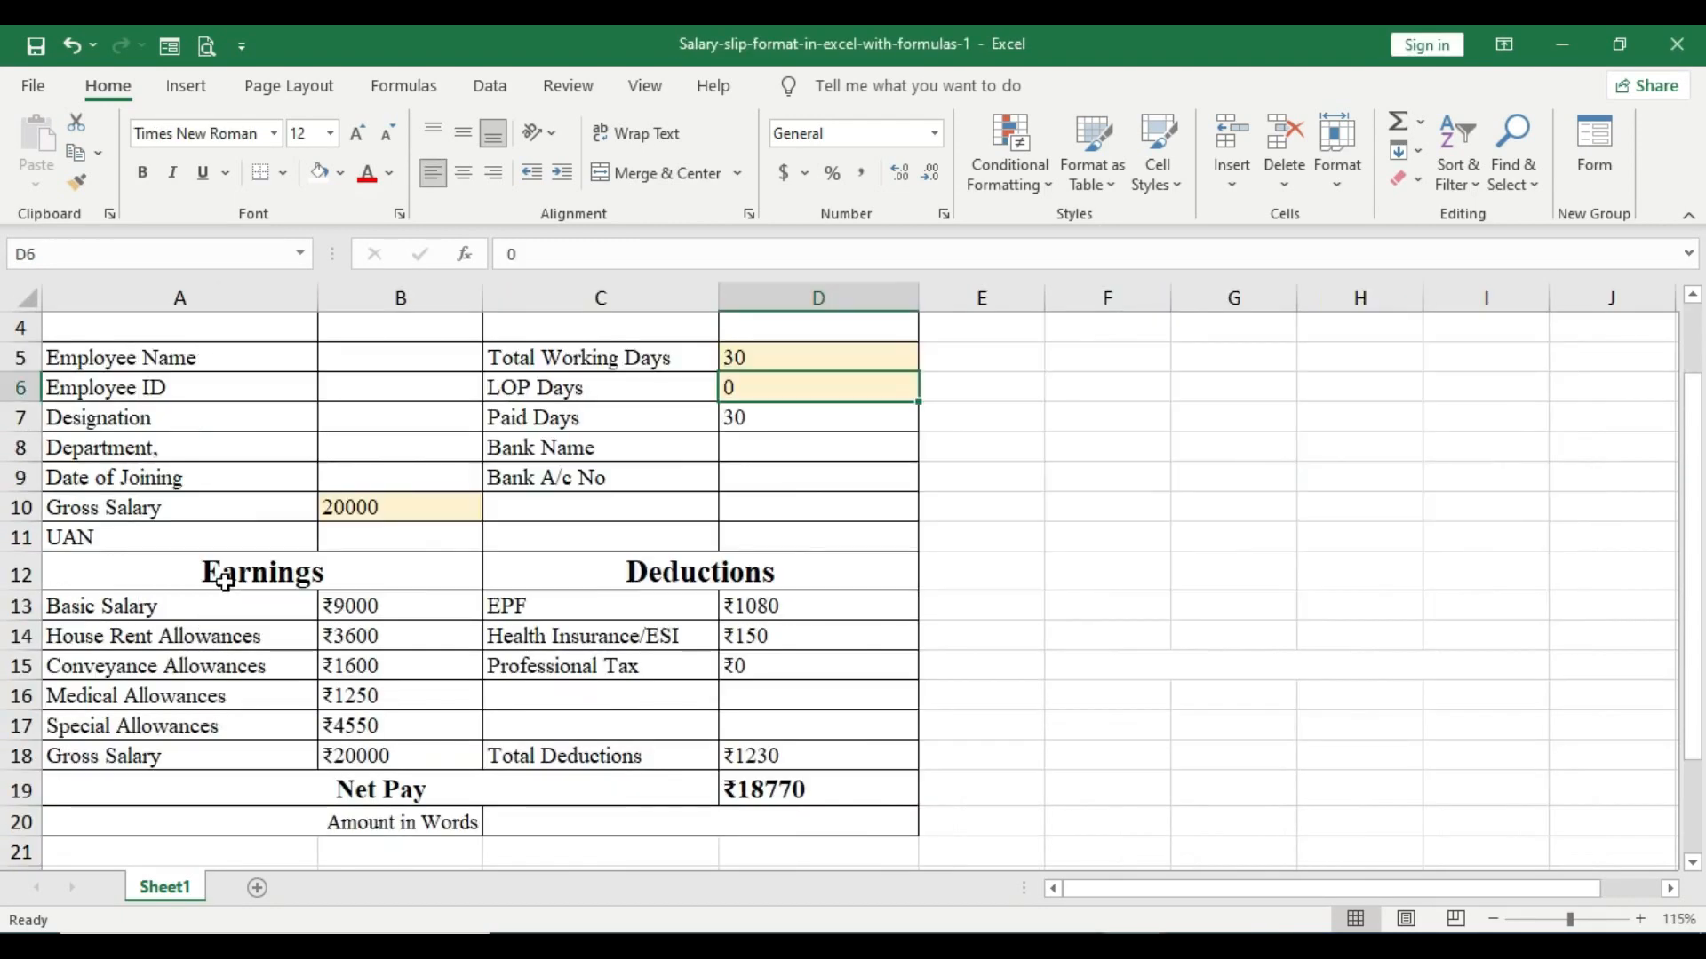
left_click_drag(225, 582, 661, 799)
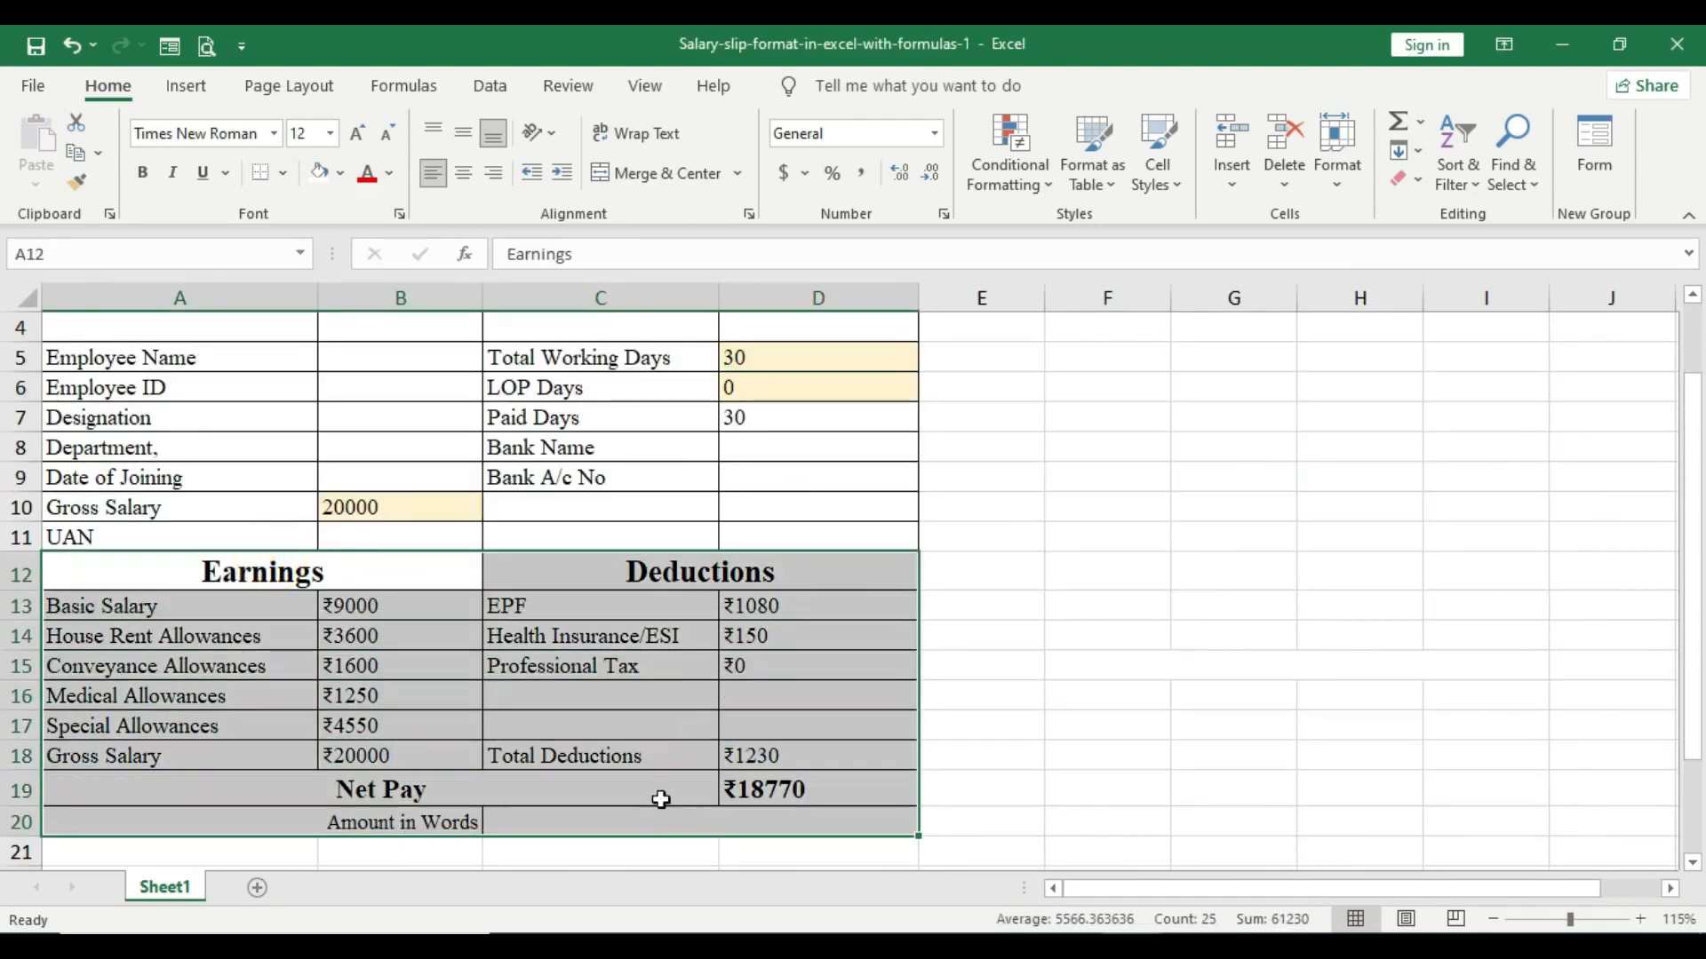
left_click(323, 571)
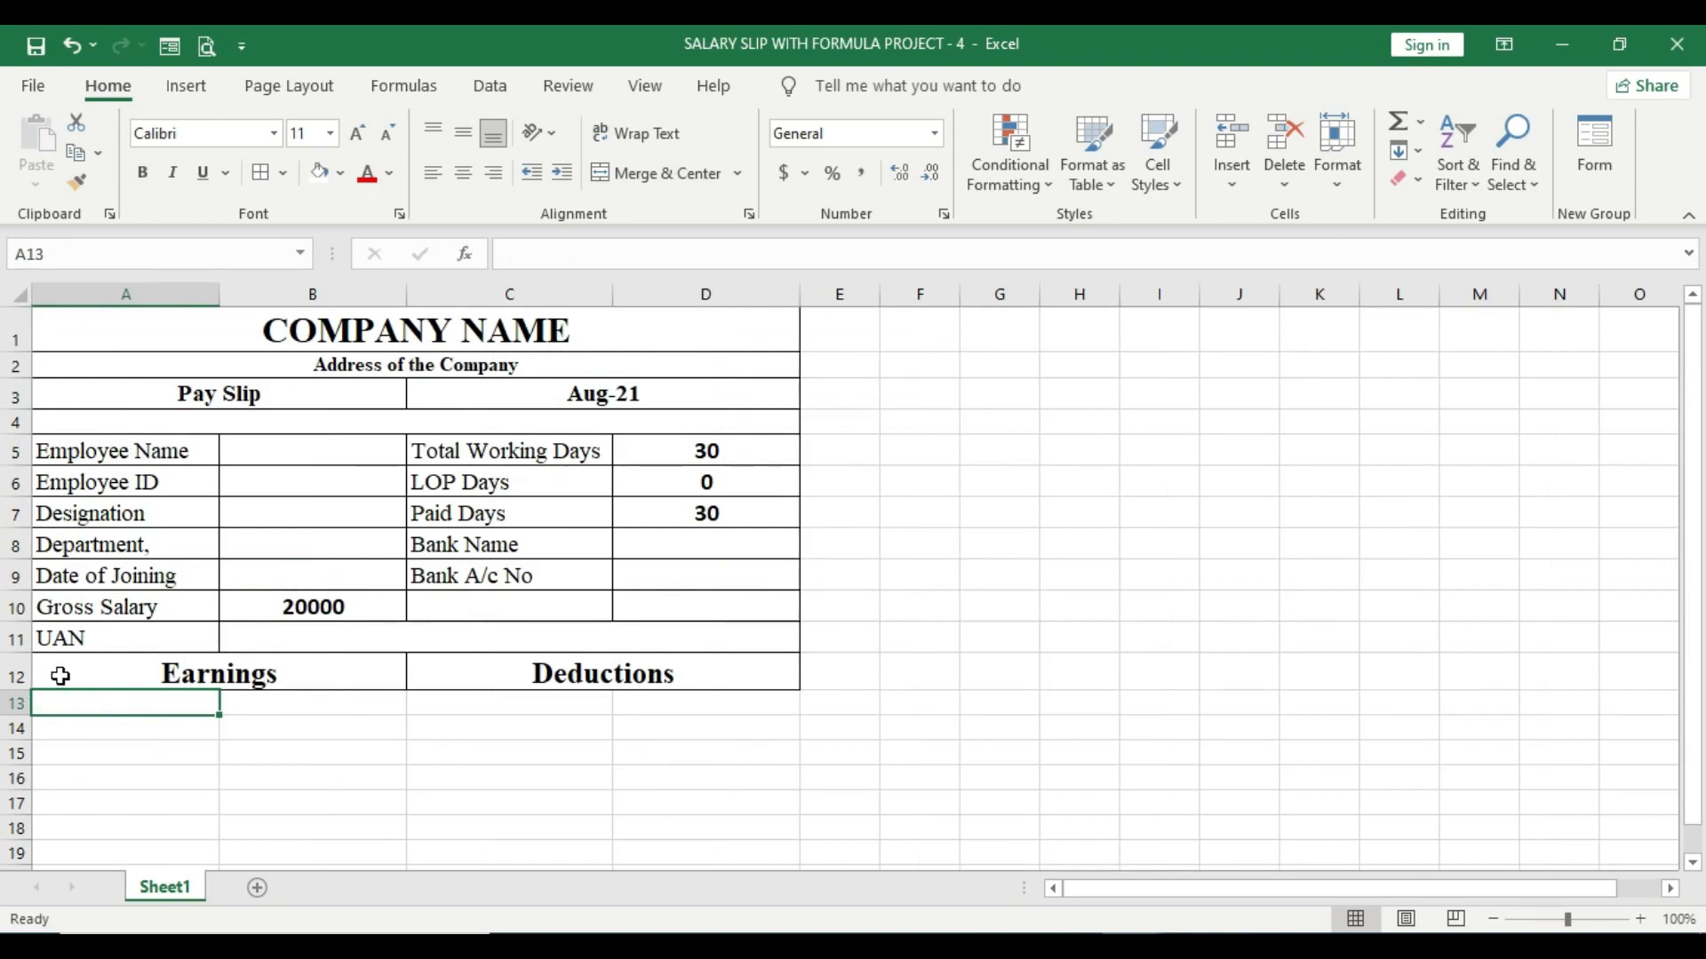
Step: Middle-align the contents of all cells in the new slip vertically
left_click_drag(114, 676, 551, 704)
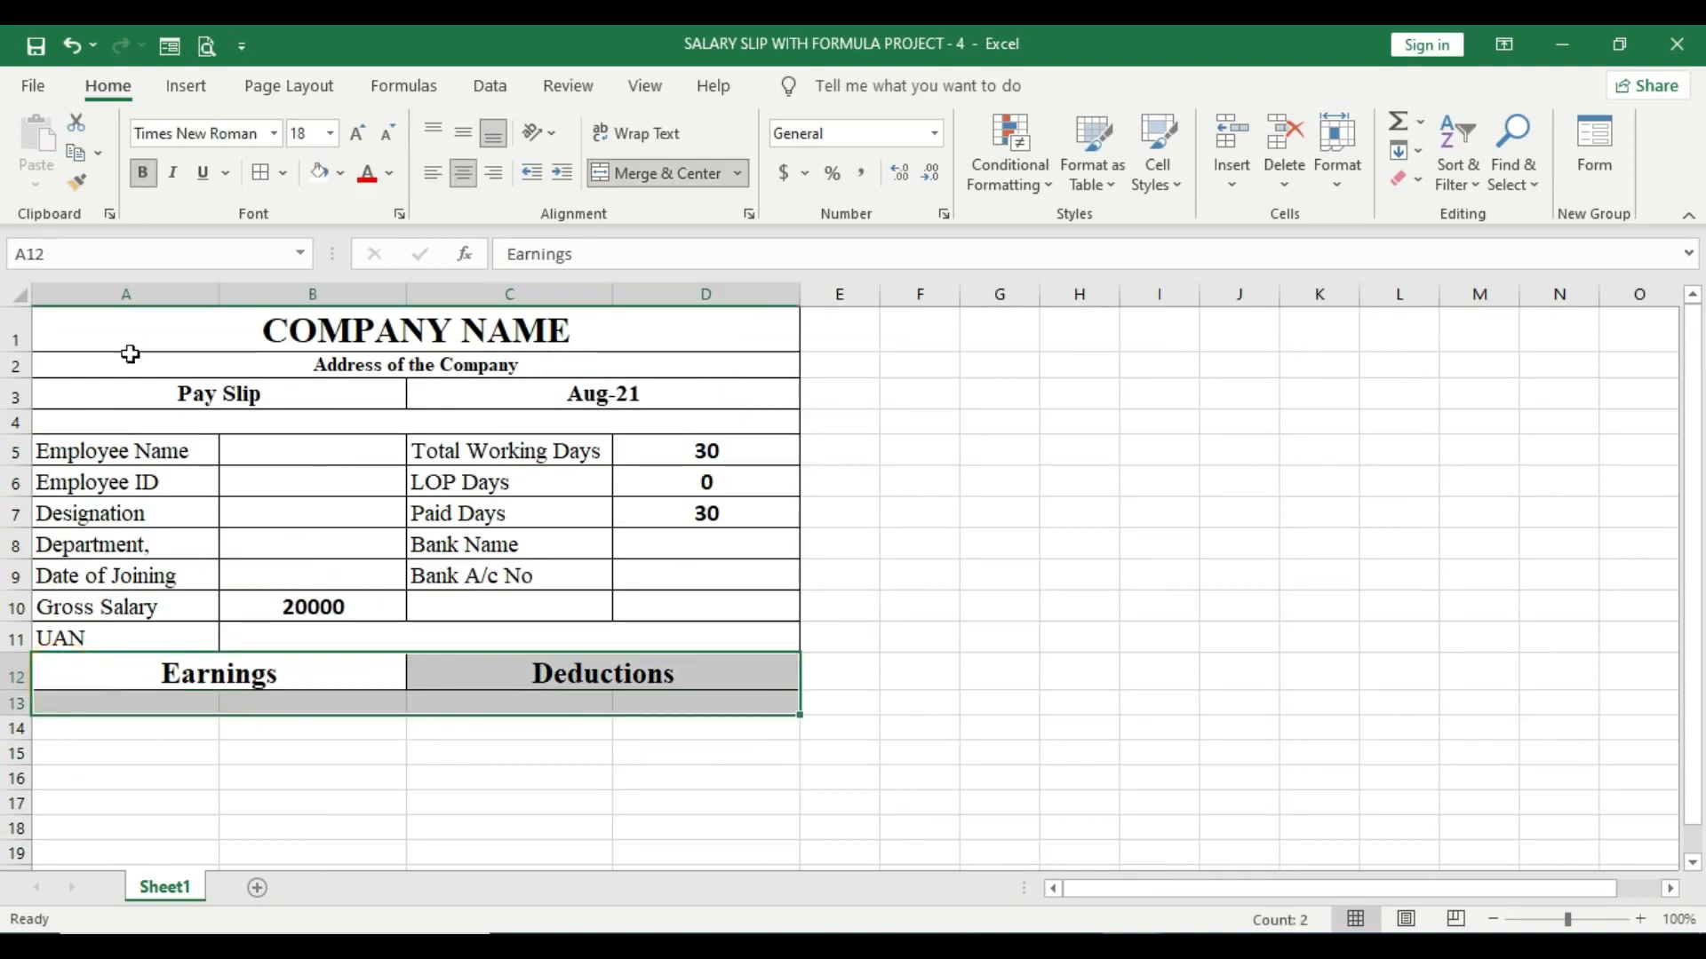
left_click(18, 295)
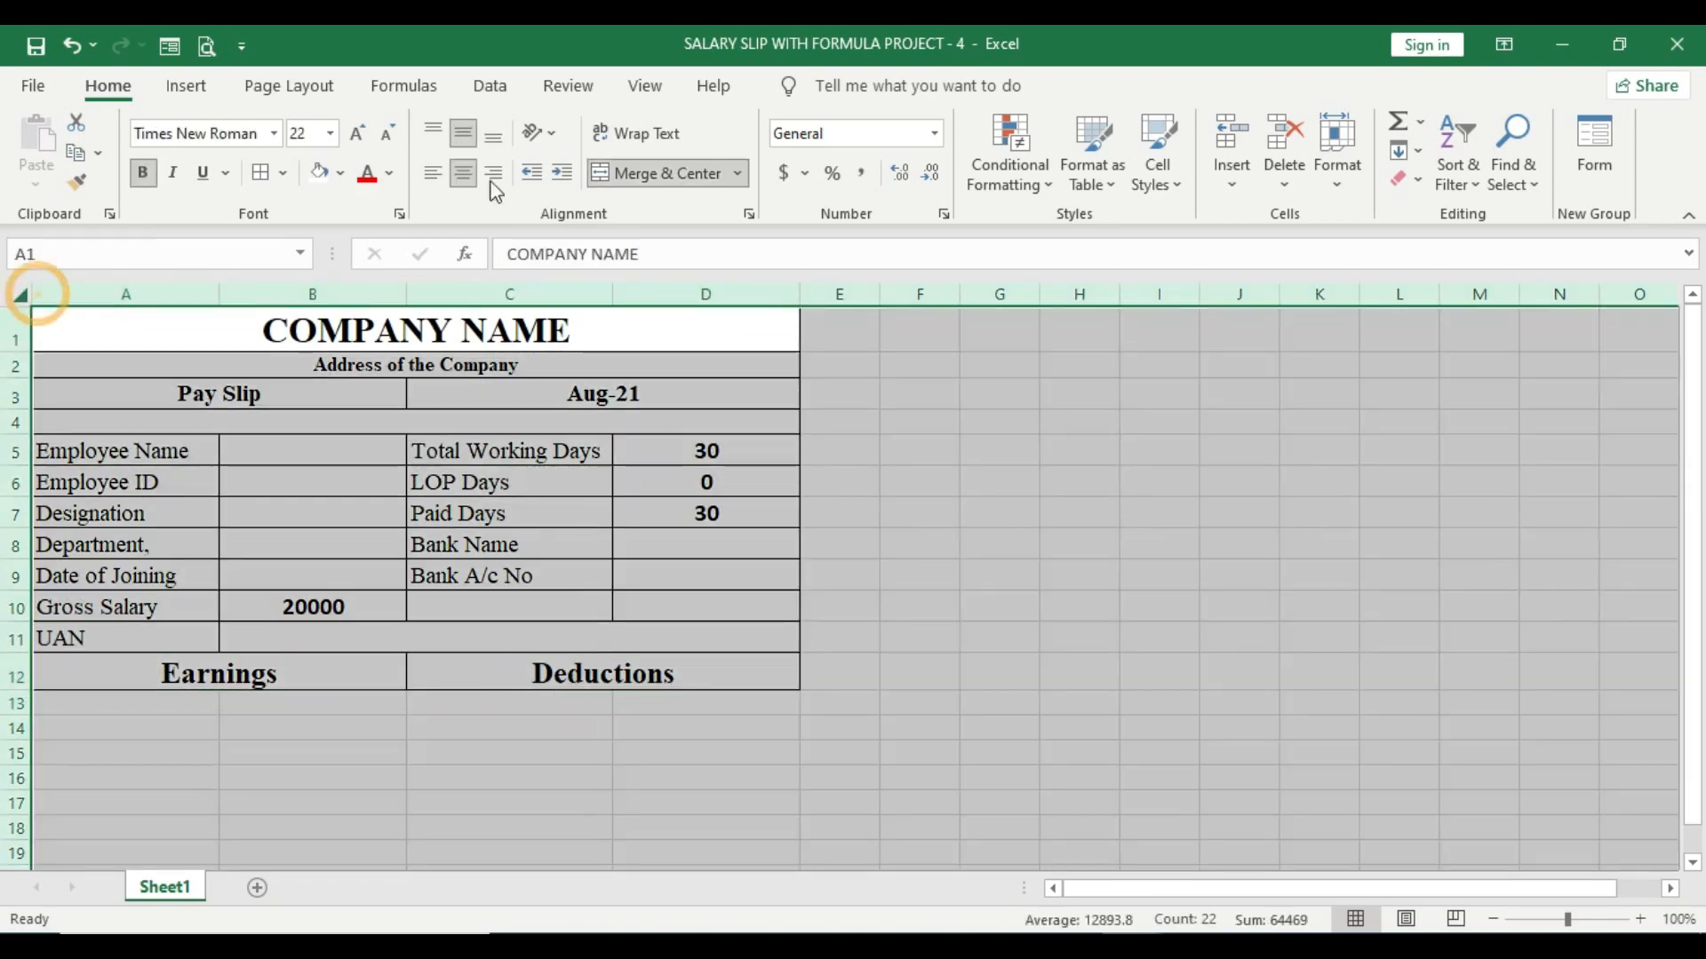
left_click(460, 136)
left_click(460, 137)
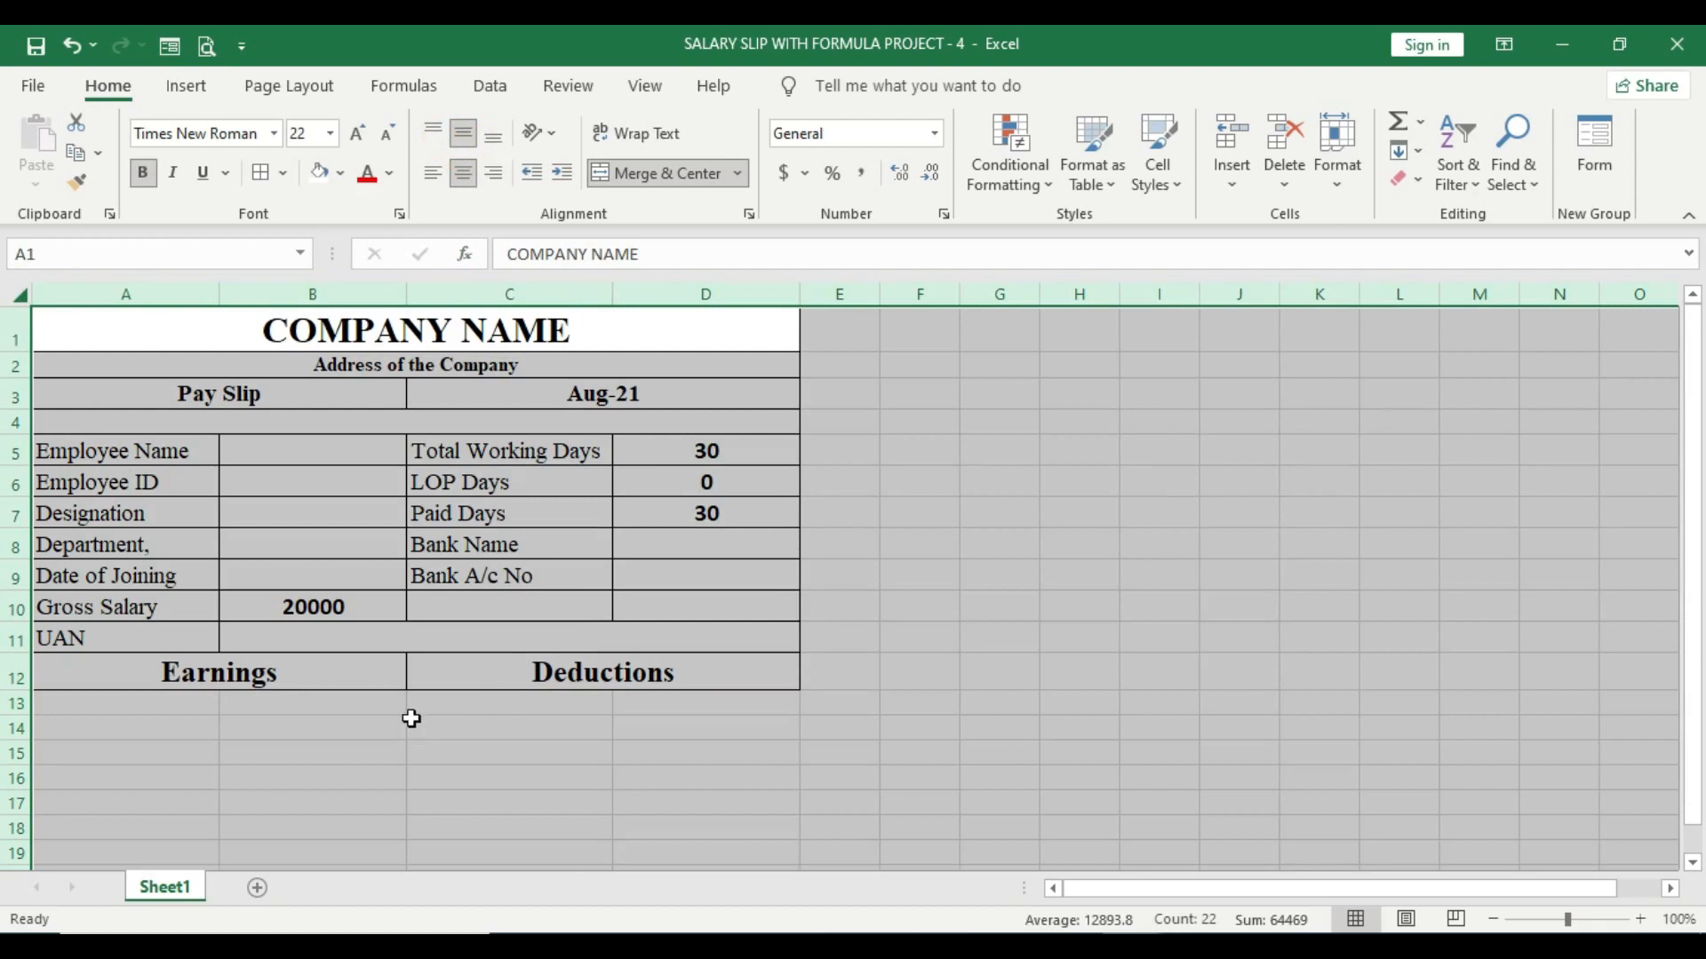
left_click(411, 718)
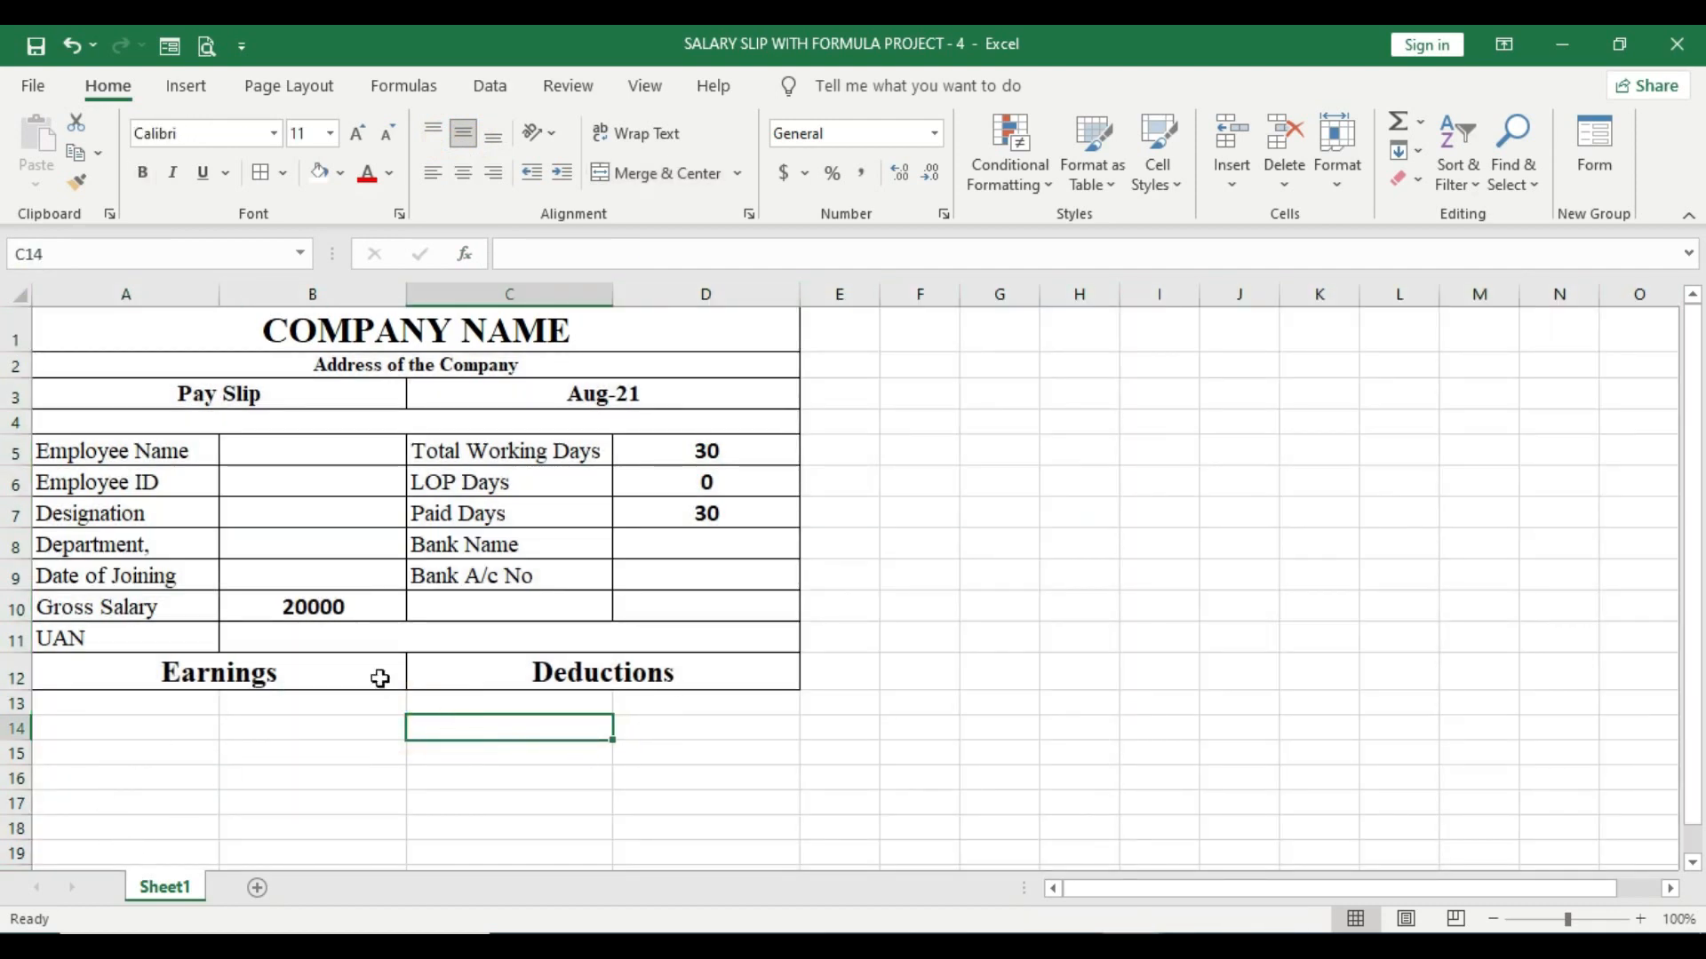
Step: List Basic Salary, House Rent, Conveyance, Medical and Special Allowances, and Gross Salary in A13:A18 with borders and 14-point text
left_click(93, 707)
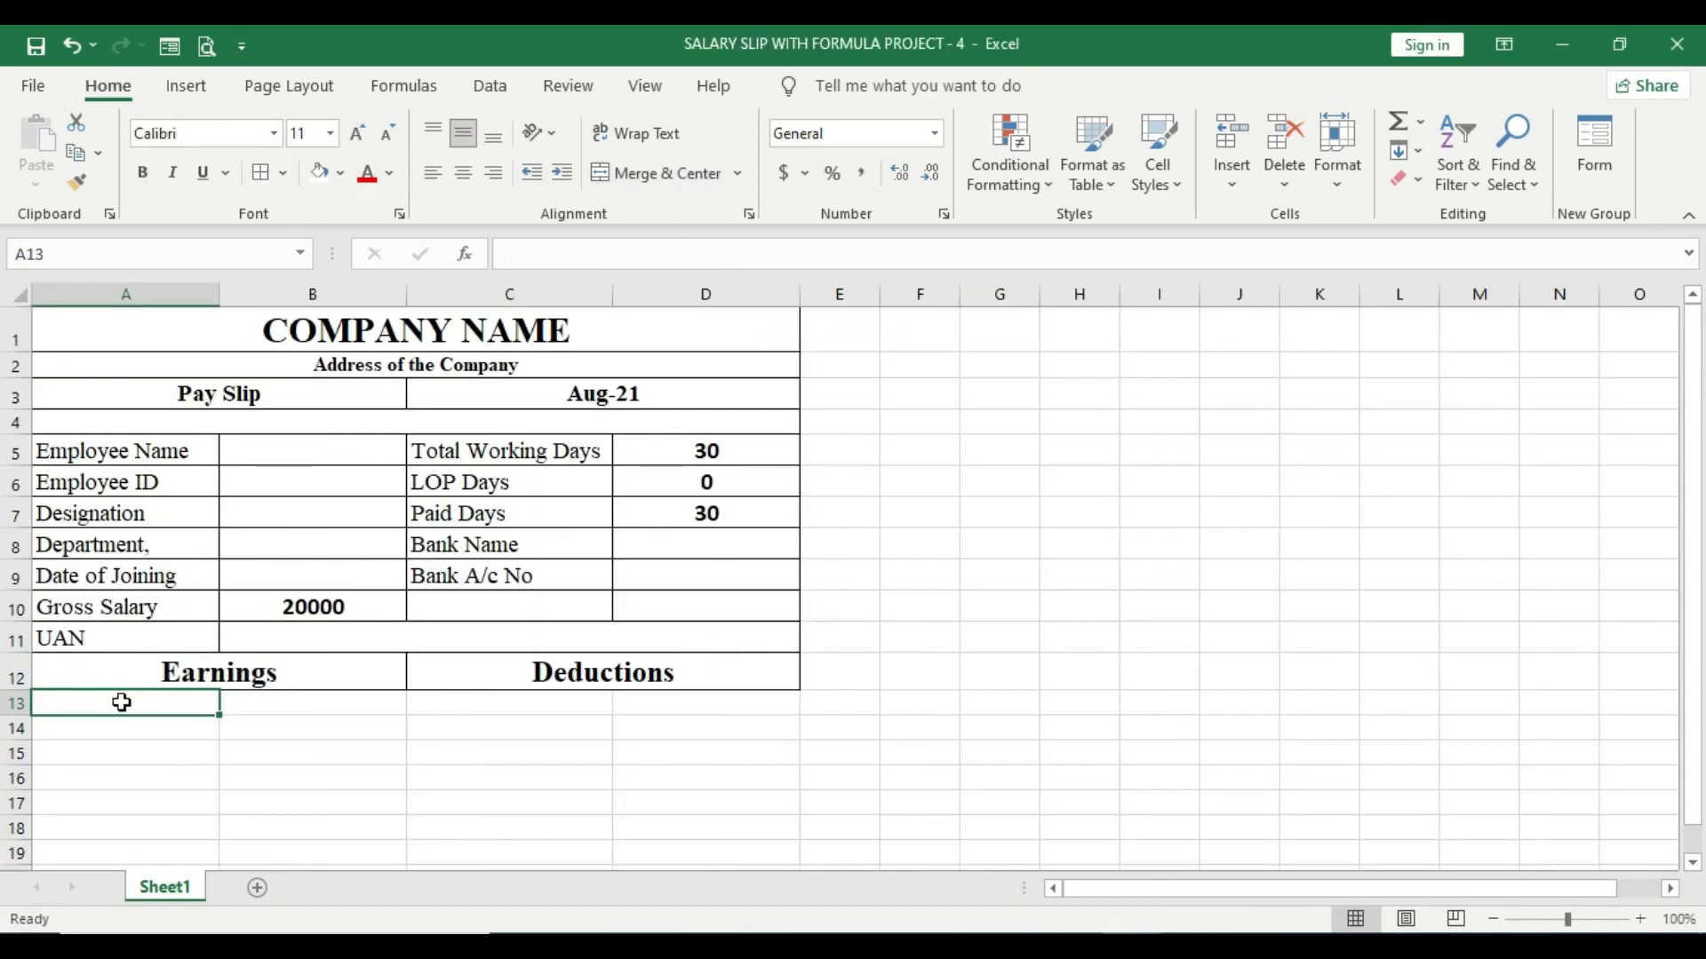
scroll(121, 704, "down", 1)
left_click_drag(208, 606, 173, 766)
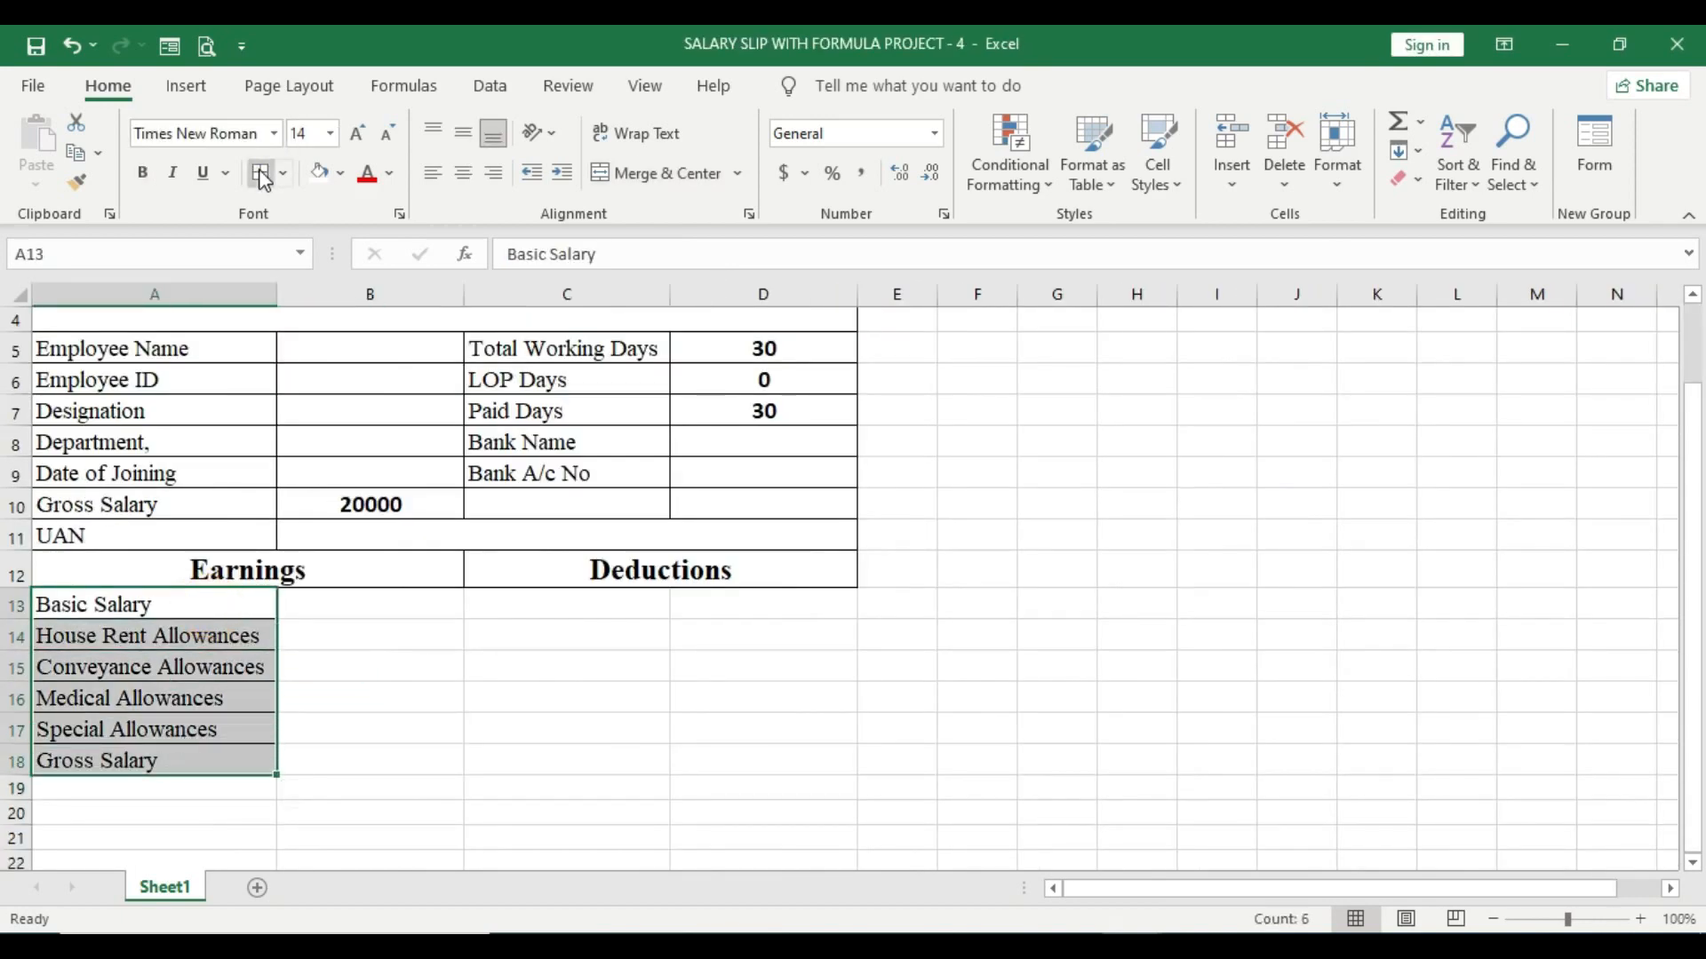
left_click(401, 664)
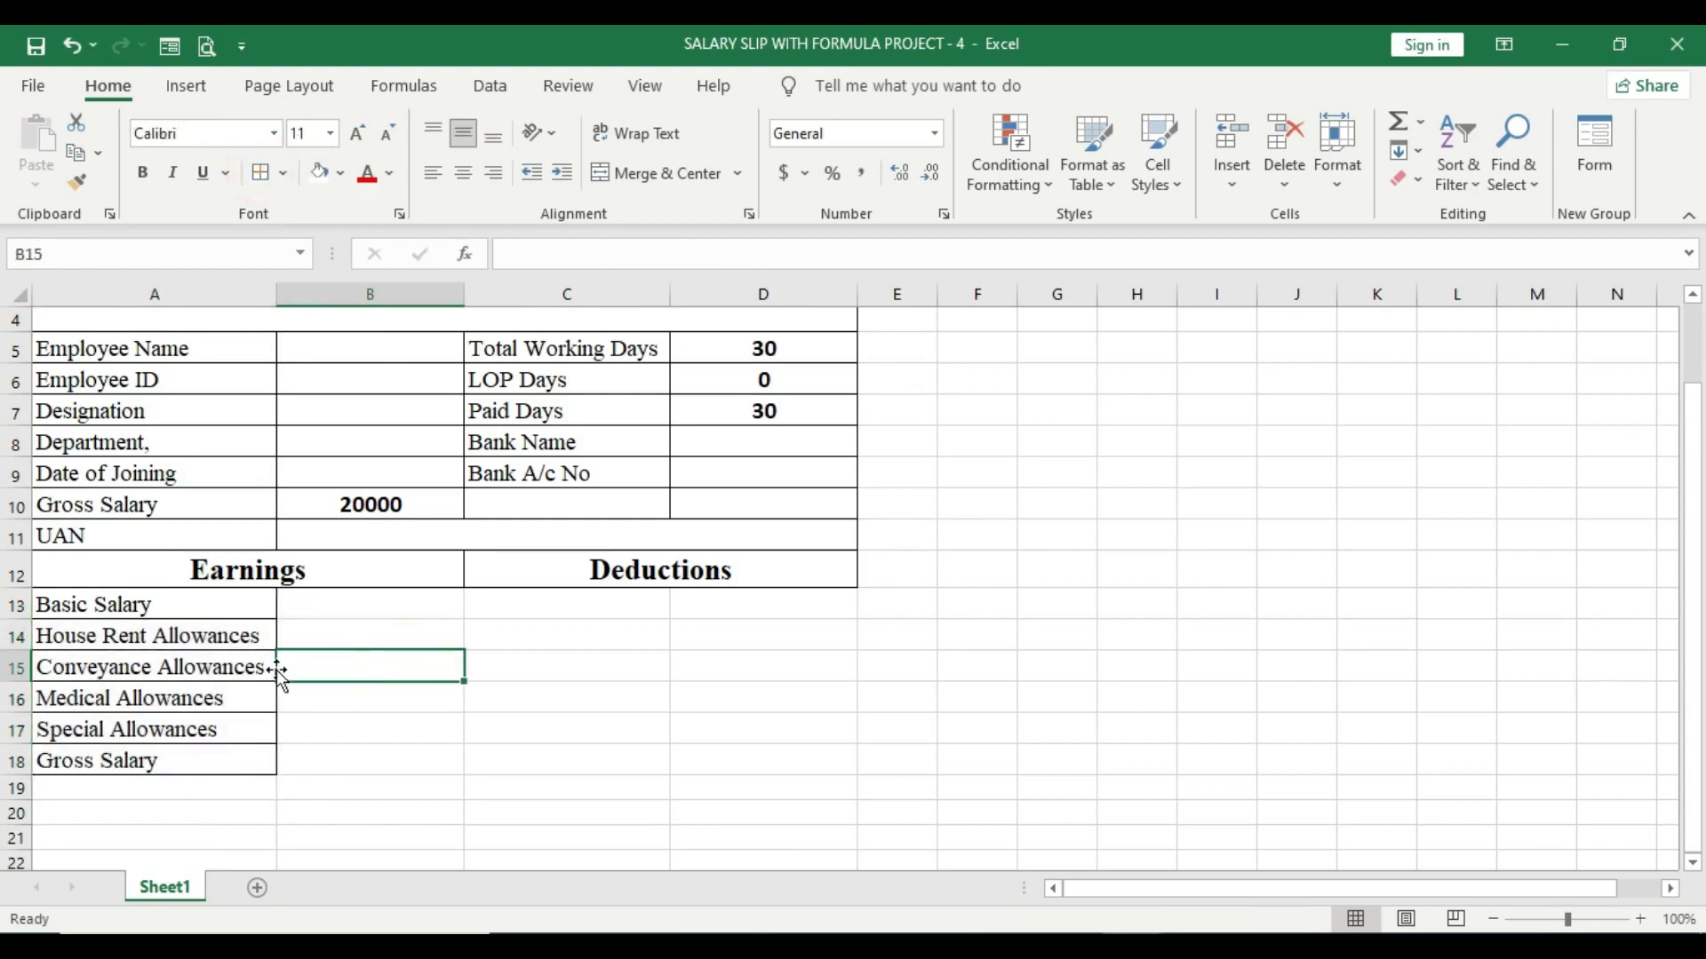
Step: Switch to the finished salary slip workbook and examine the formulas behind the earnings amounts in B13:B18
scroll(305, 662, "up", 1)
scroll(297, 655, "down", 1)
left_click(381, 607)
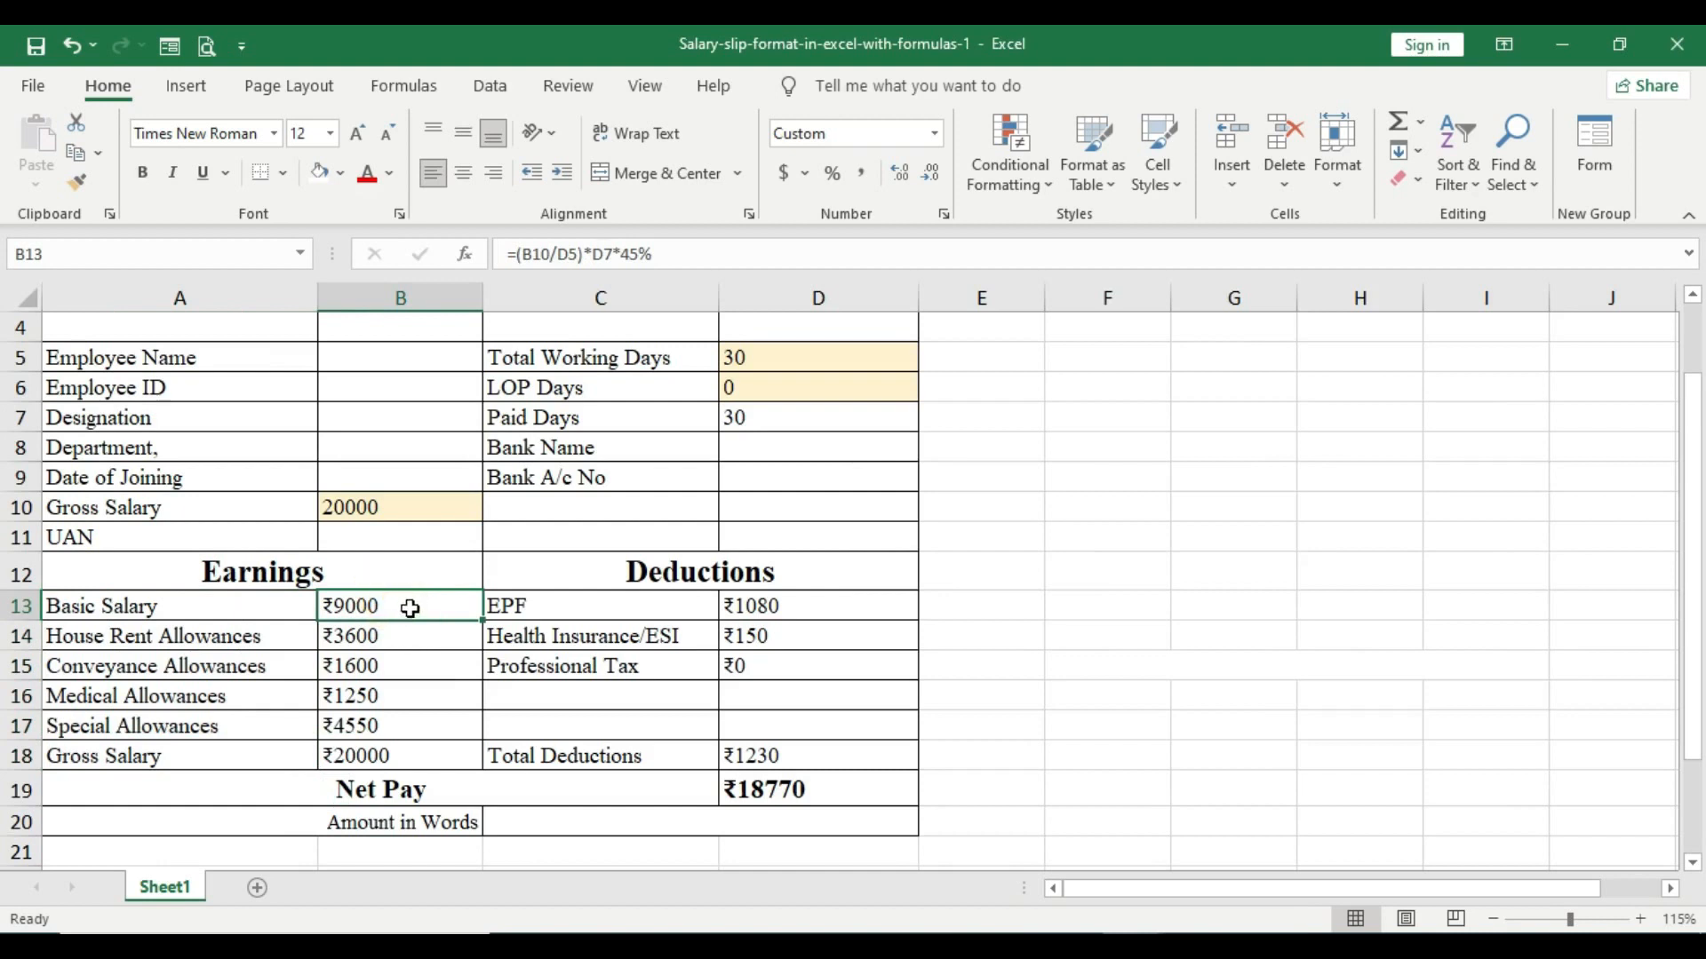
left_click(391, 634)
left_click(387, 667)
left_click(382, 697)
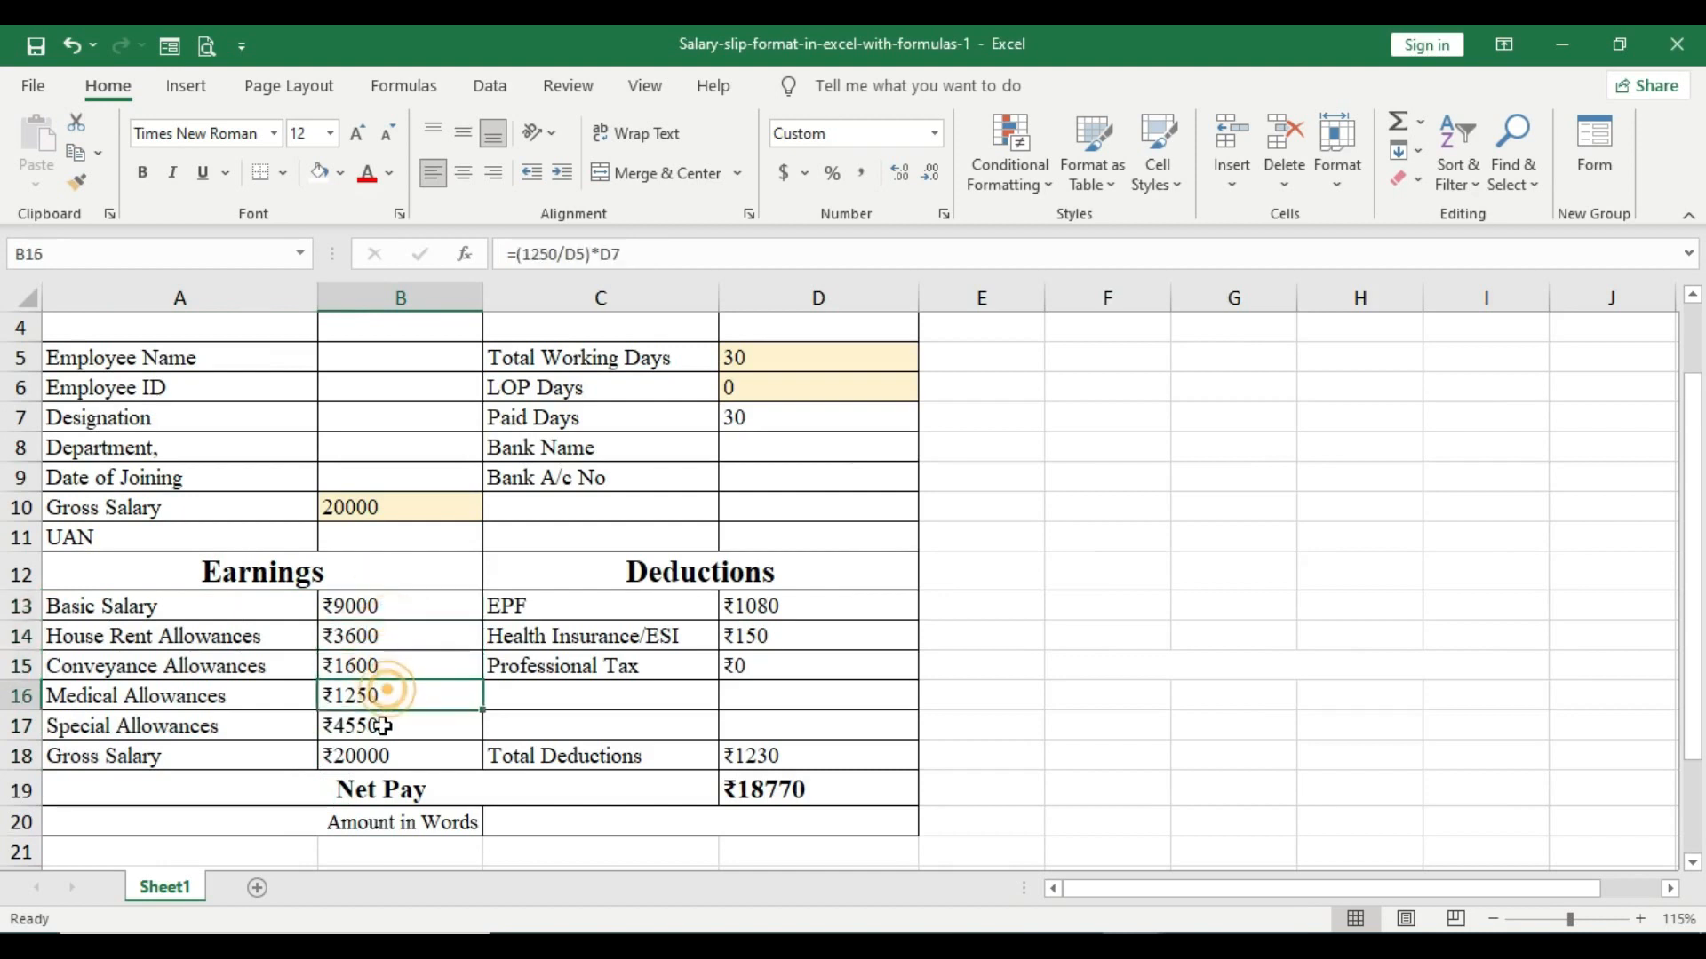
left_click(380, 728)
left_click(386, 756)
left_click(397, 700)
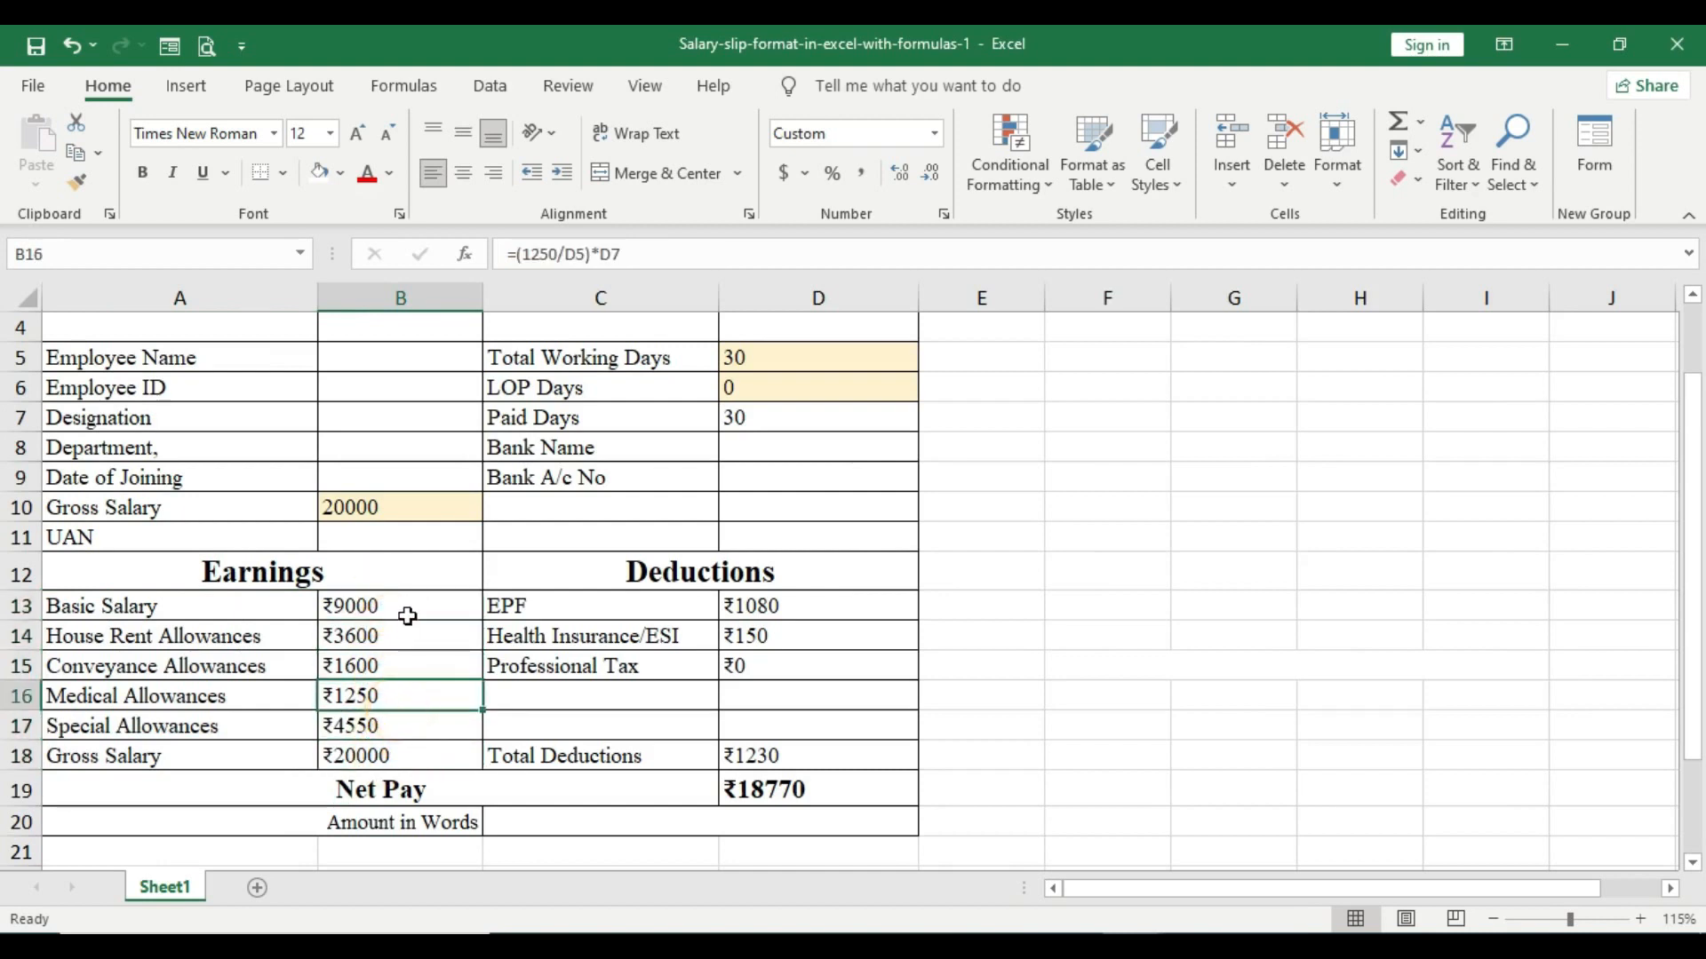
scroll(596, 548, "up", 2)
scroll(605, 529, "up", 2)
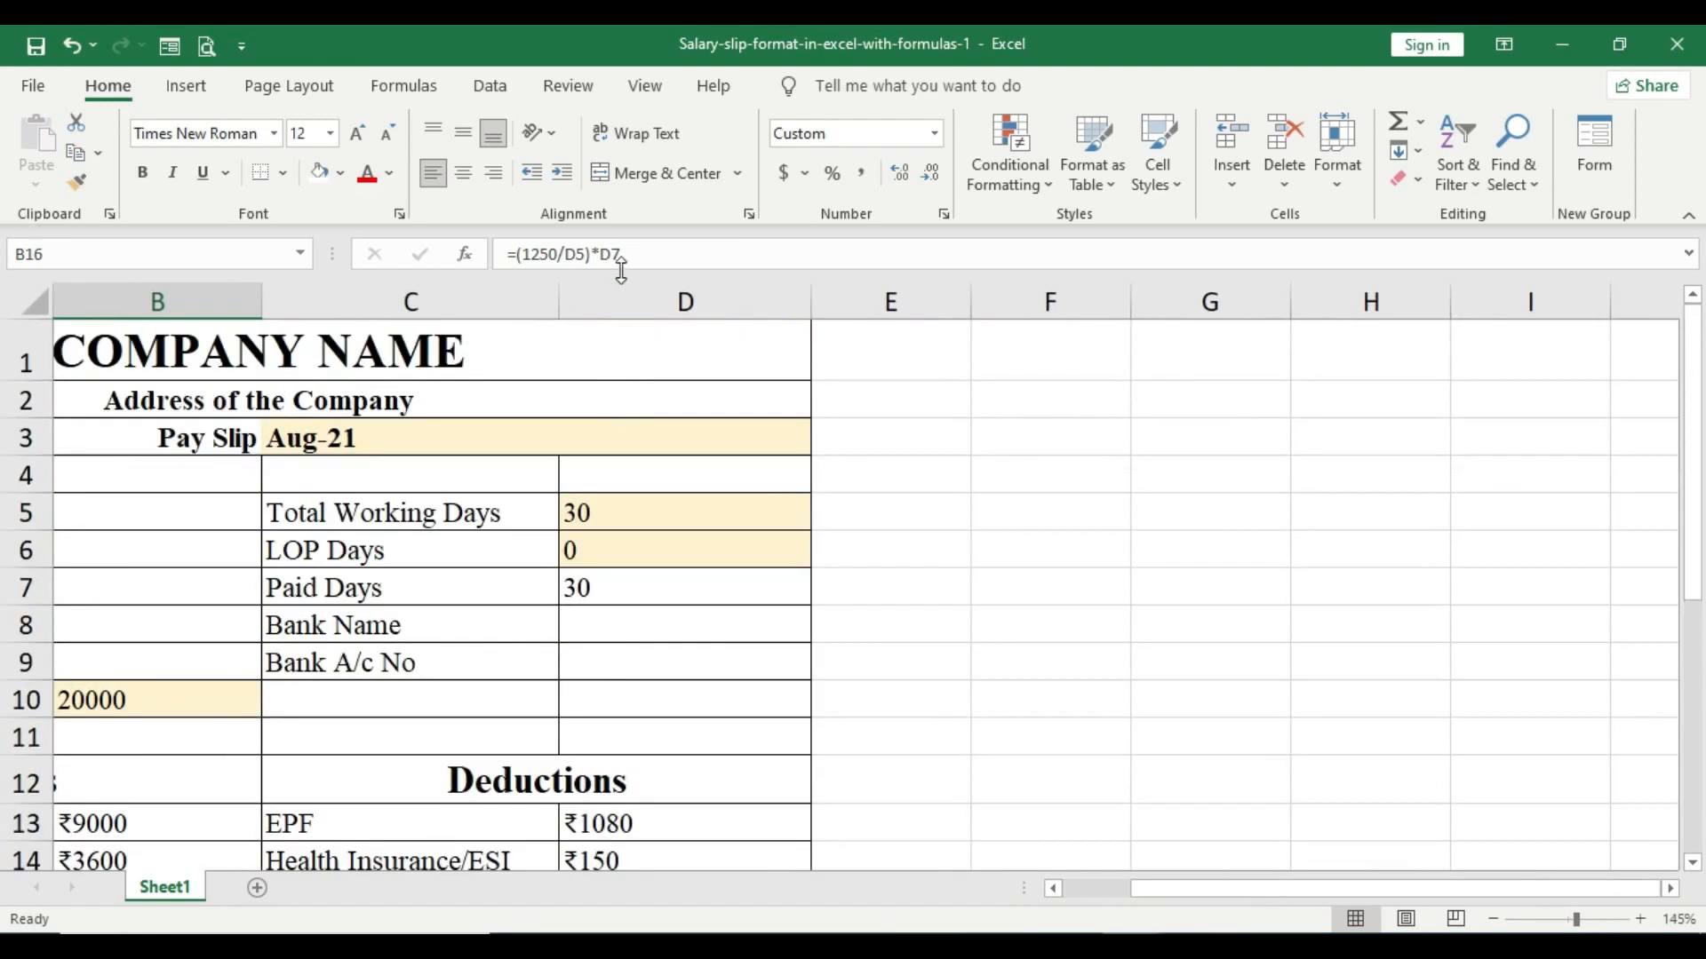
scroll(476, 632, "down", 5)
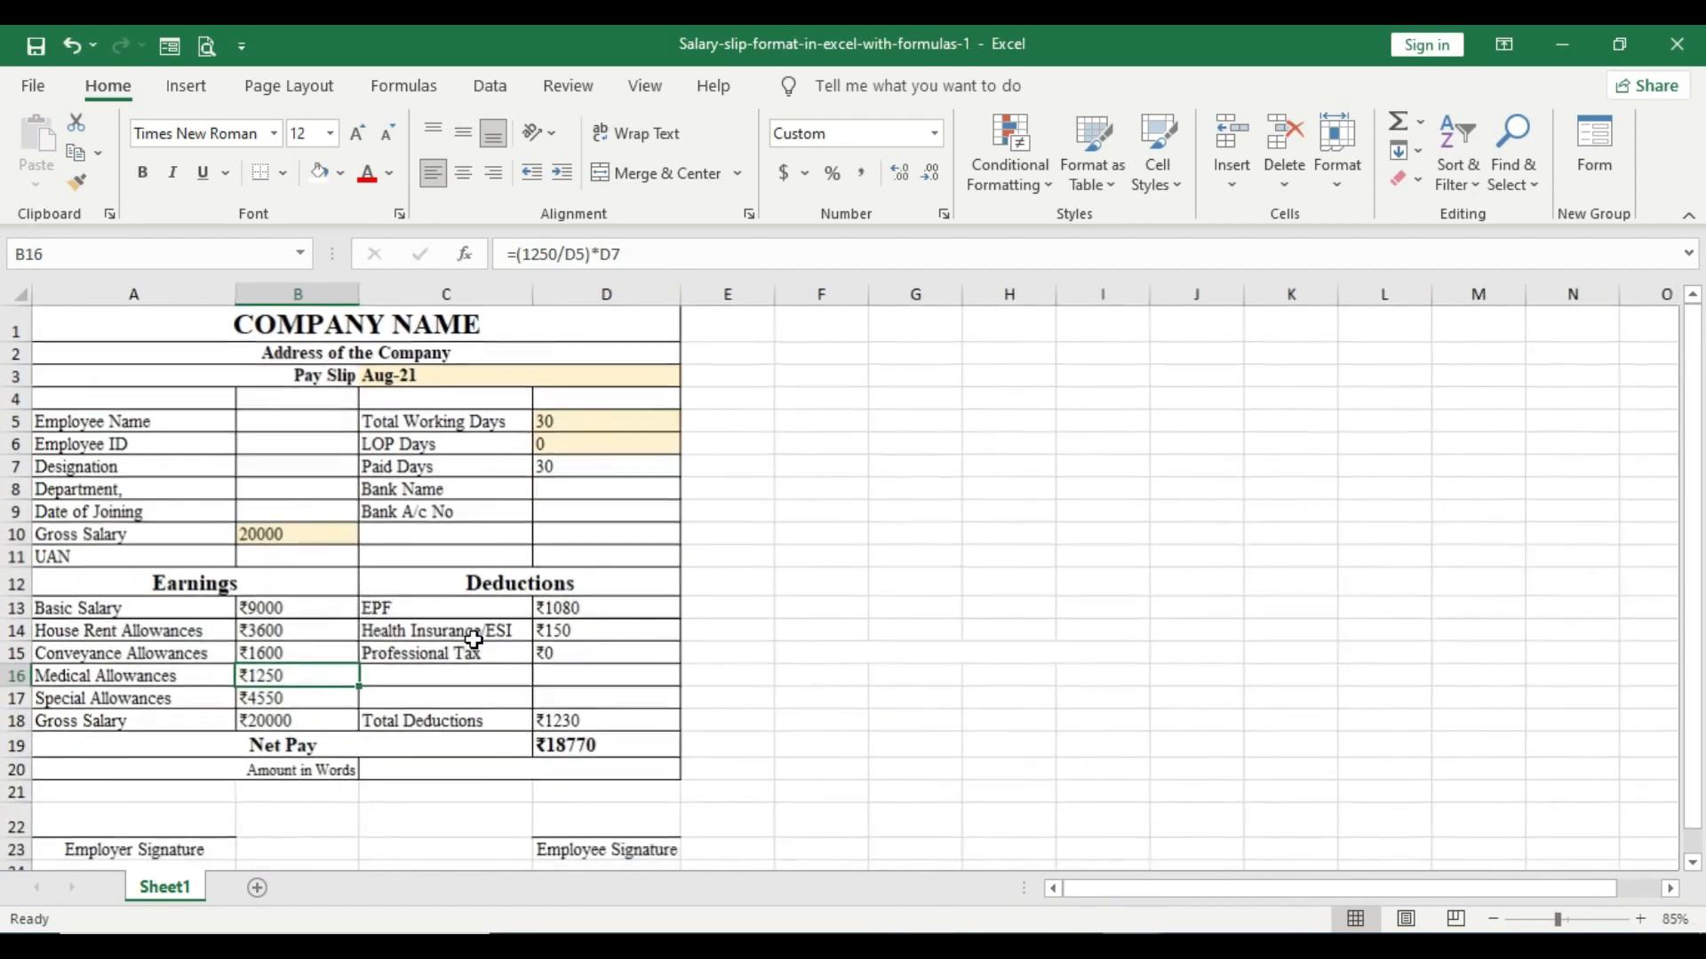
key("Down")
key("Down")
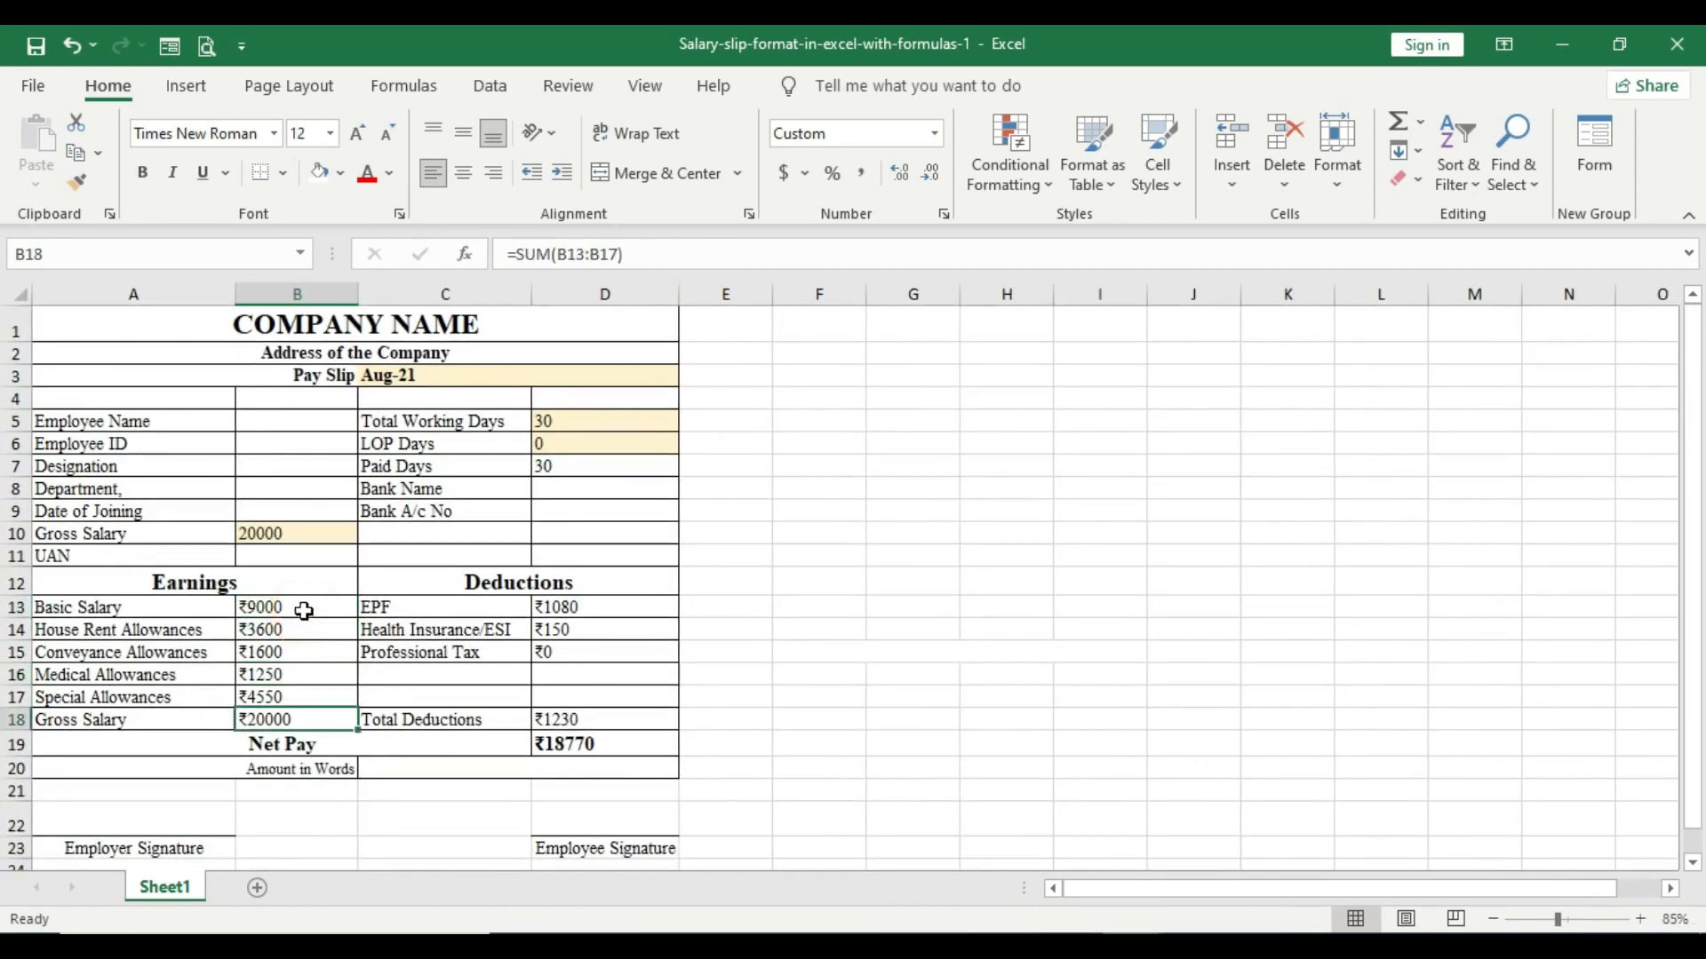
Step: Examine which cells the finished slip's Basic Salary formula in B13 refers to
double_click(315, 609)
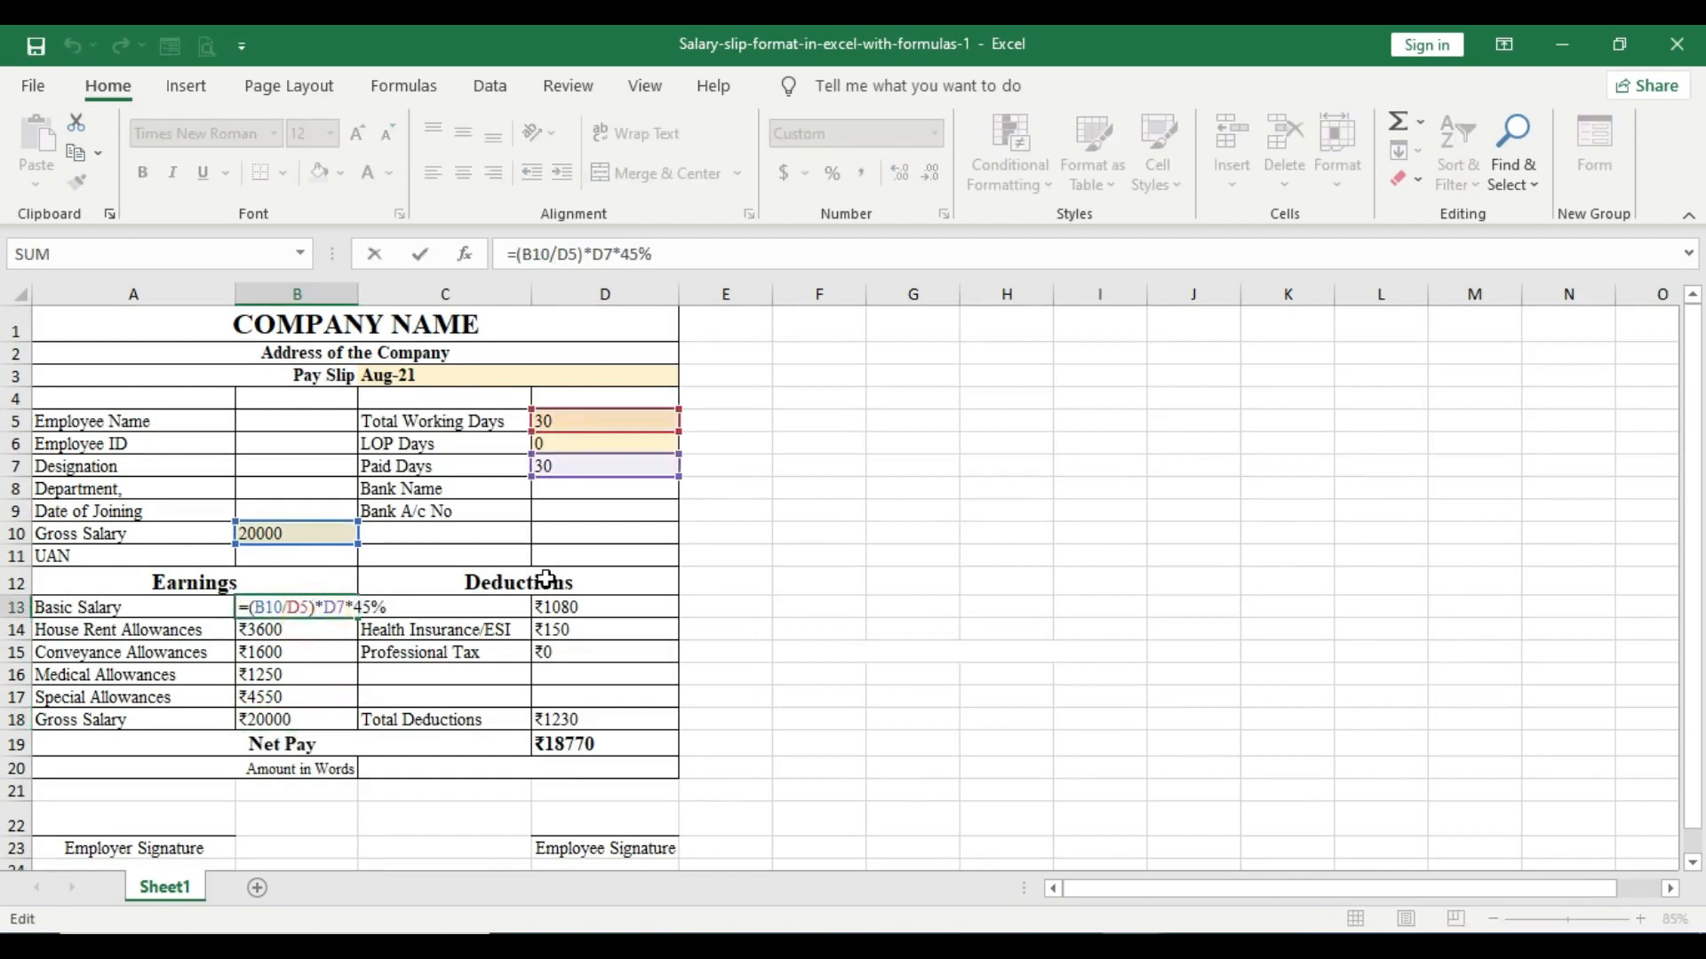
left_click(883, 594)
scroll(1057, 706, "up", 4, "ctrl")
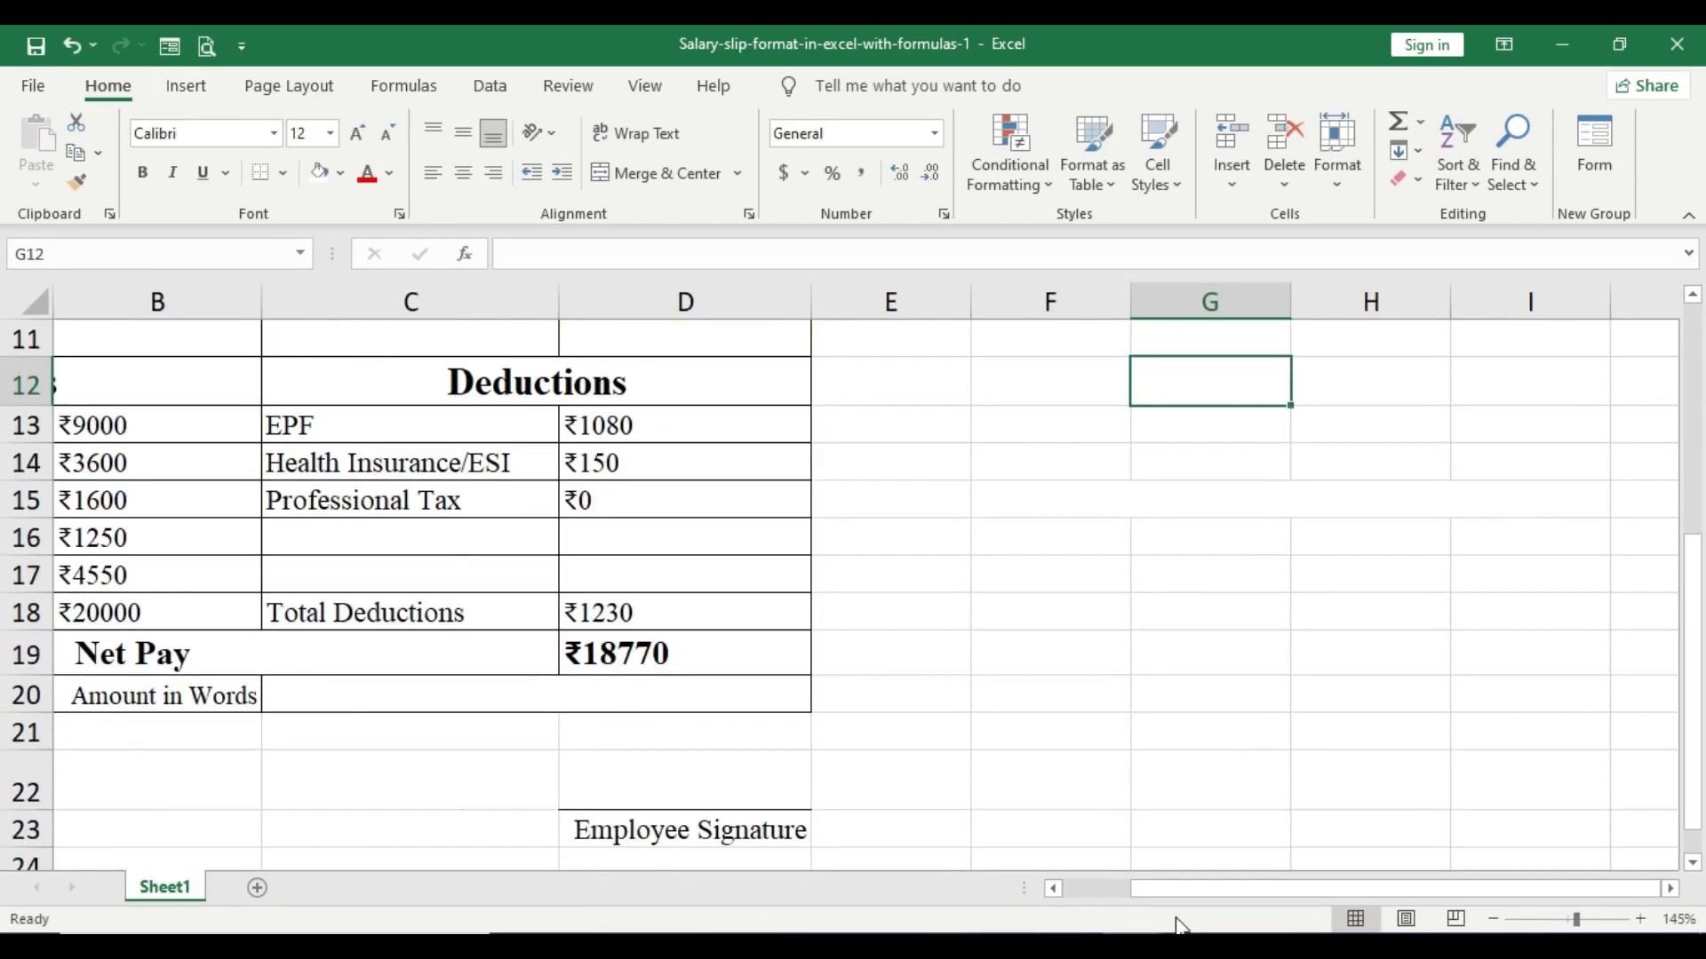
left_click_drag(1191, 890, 931, 888)
left_click(494, 433)
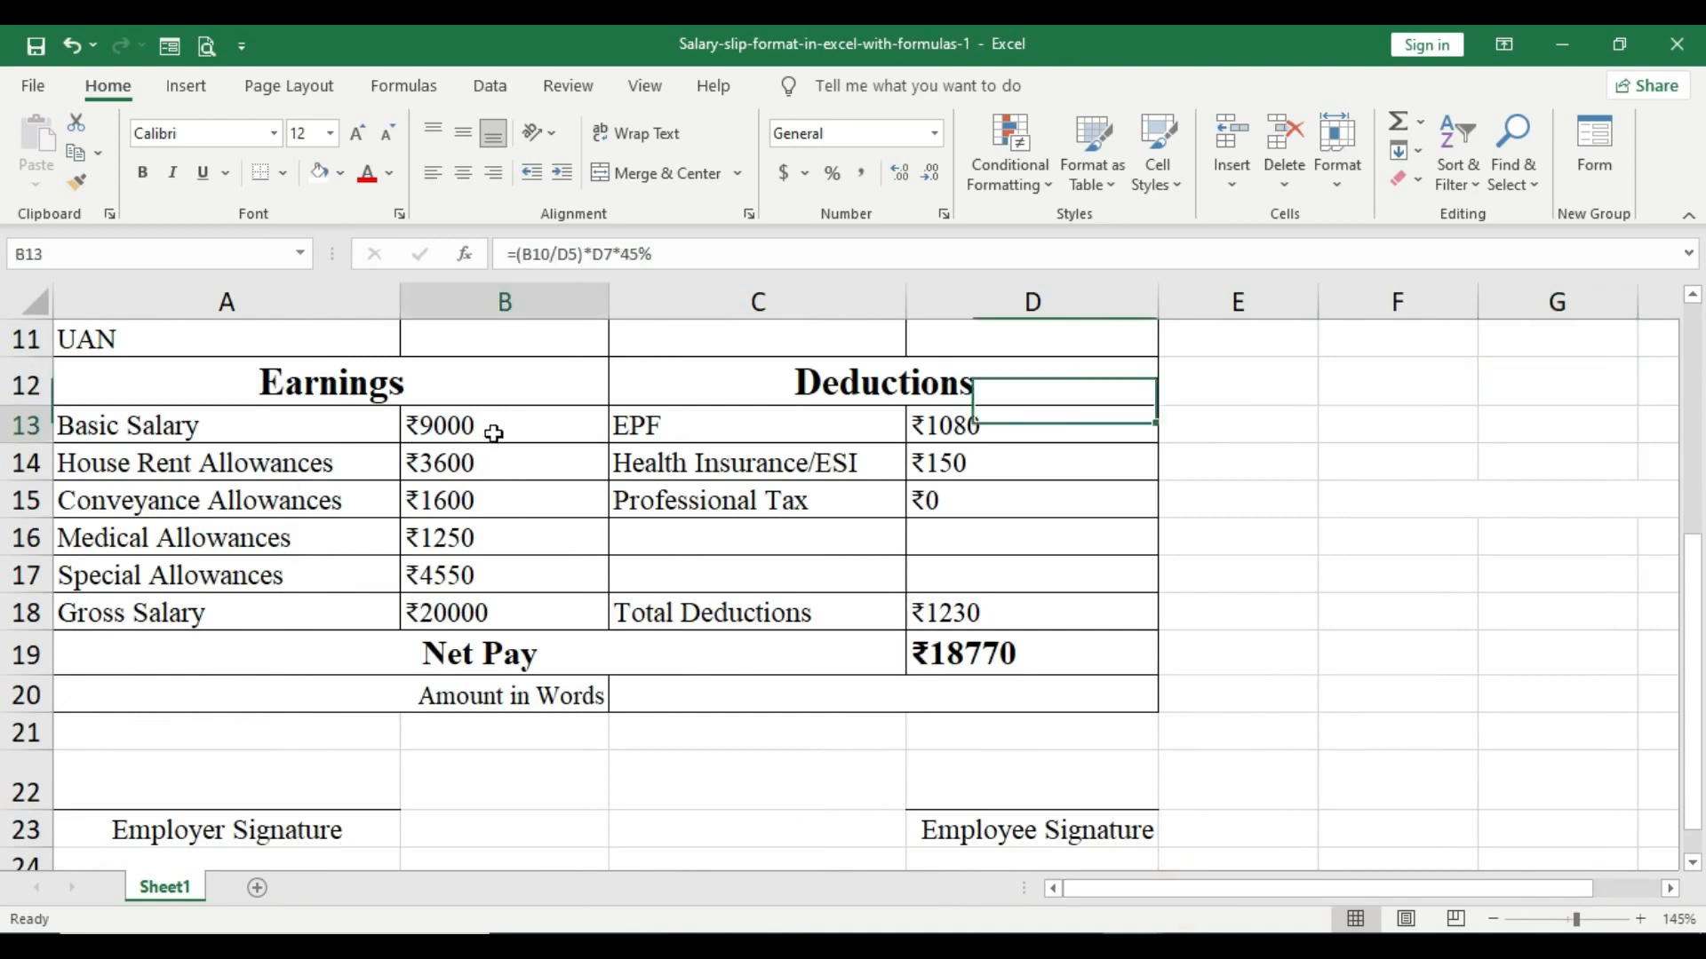
double_click(494, 433)
scroll(546, 602, "up", 3)
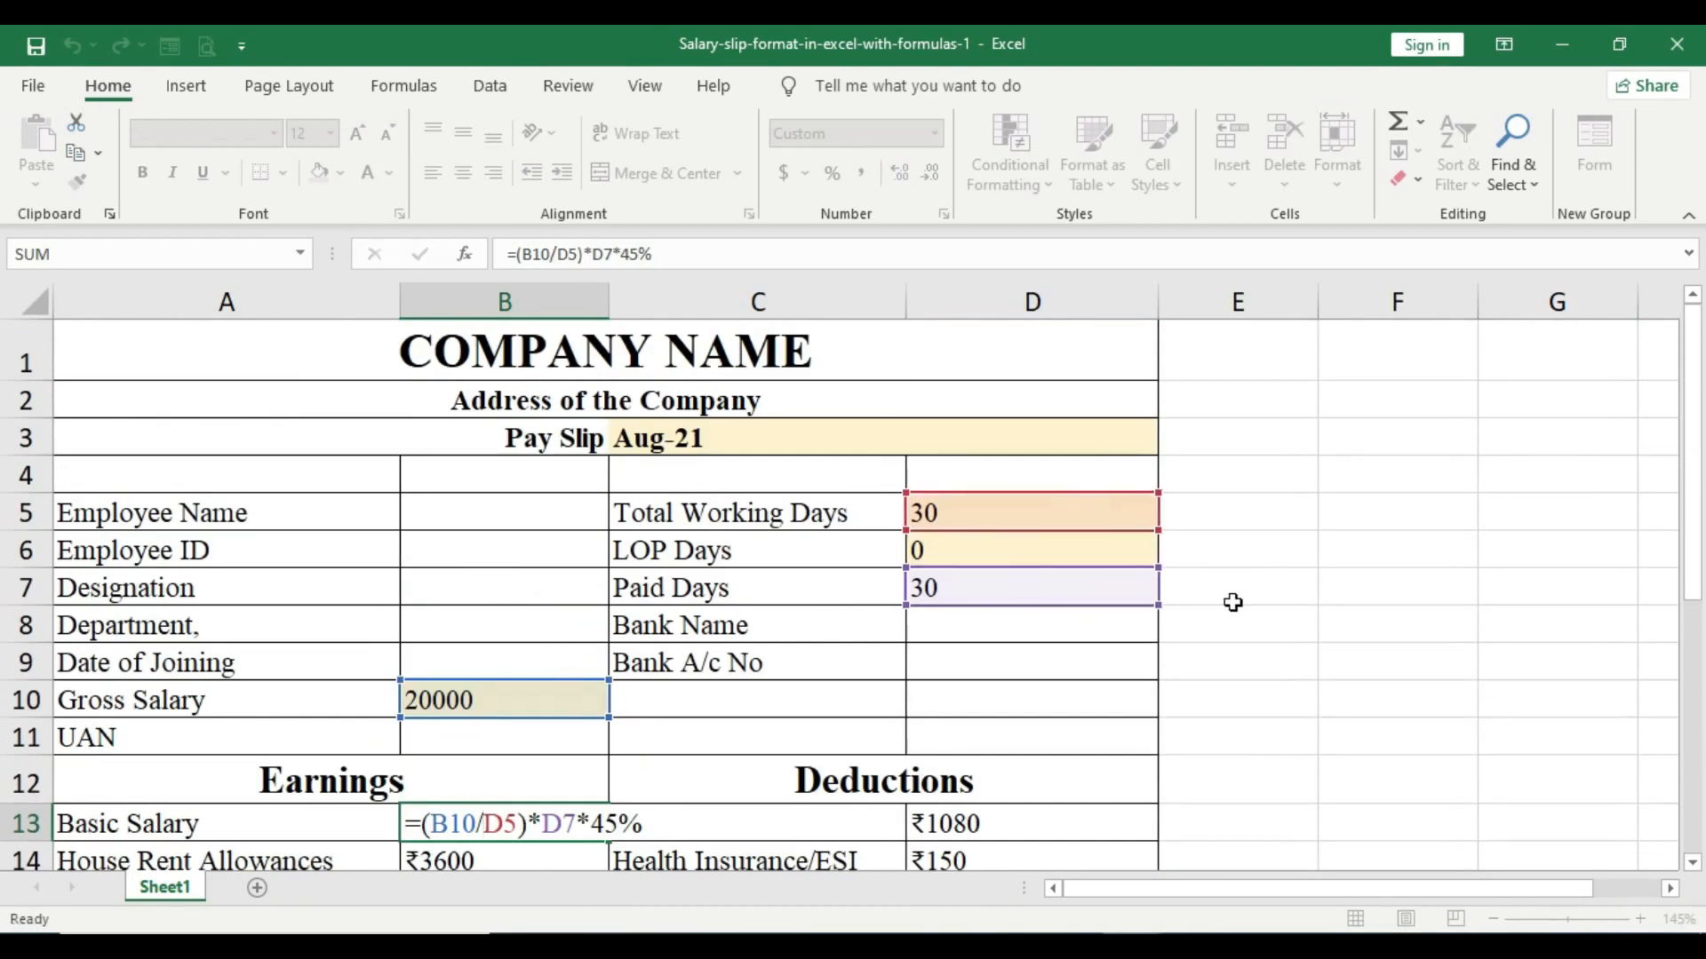
Step: Examine the House Rent Allowances formula in B14 of the finished slip
key("Tab")
scroll(1236, 595, "down", 2)
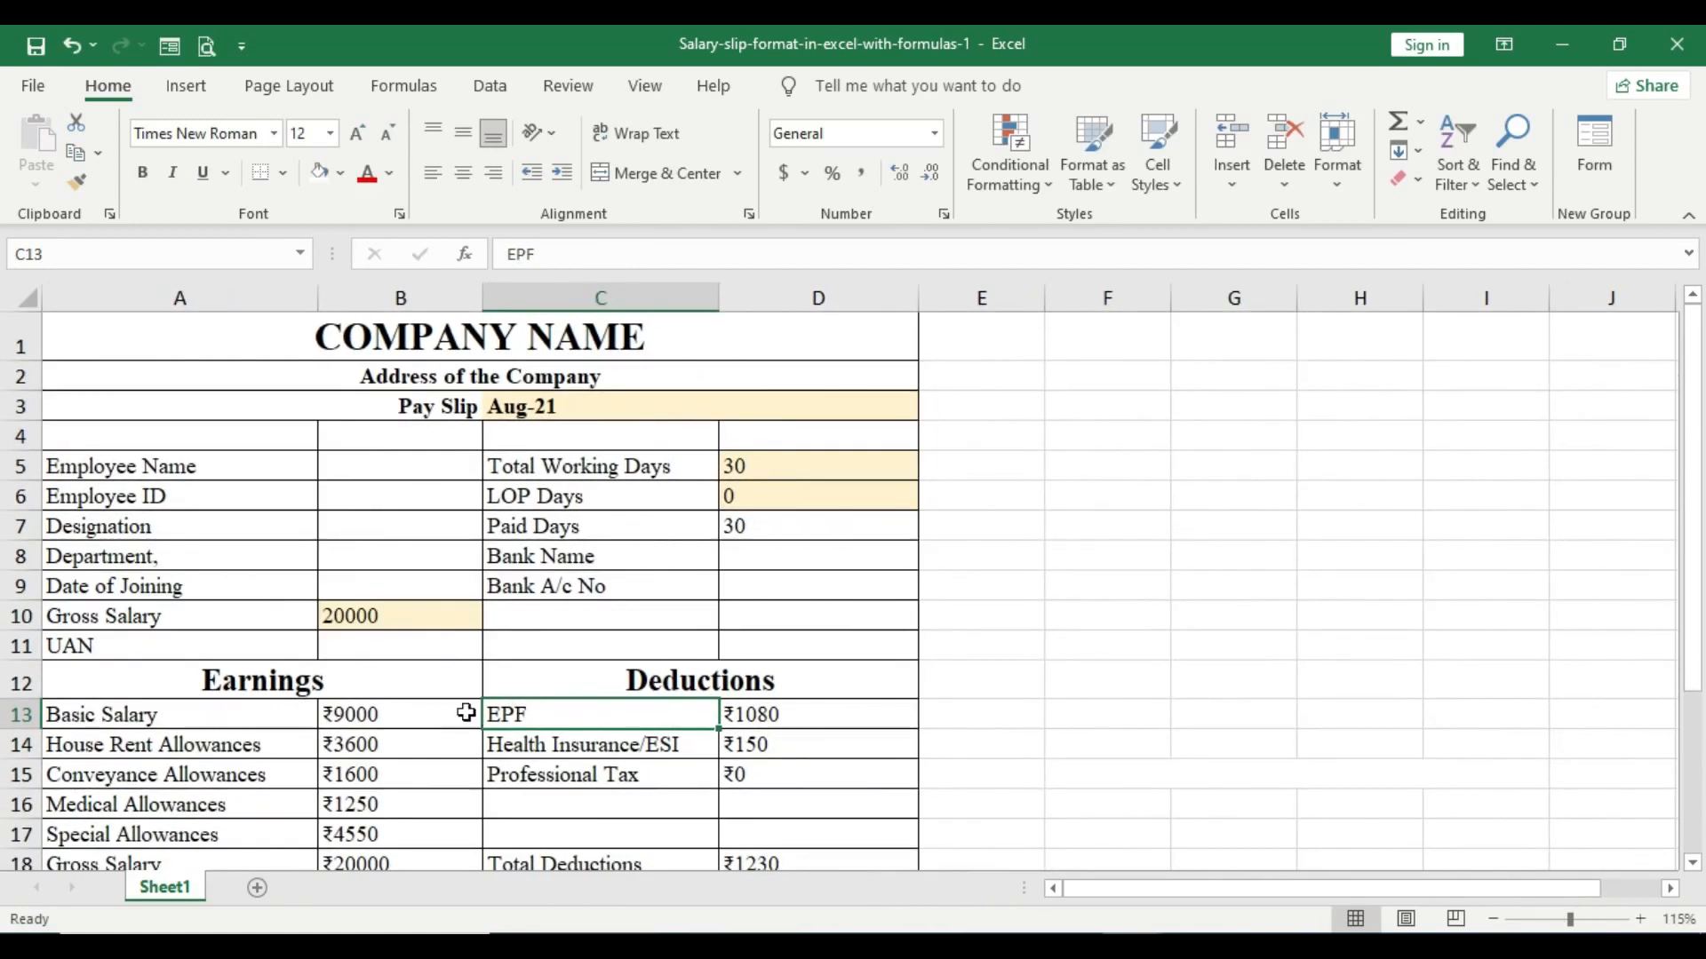
scroll(445, 697, "down", 1)
double_click(410, 644)
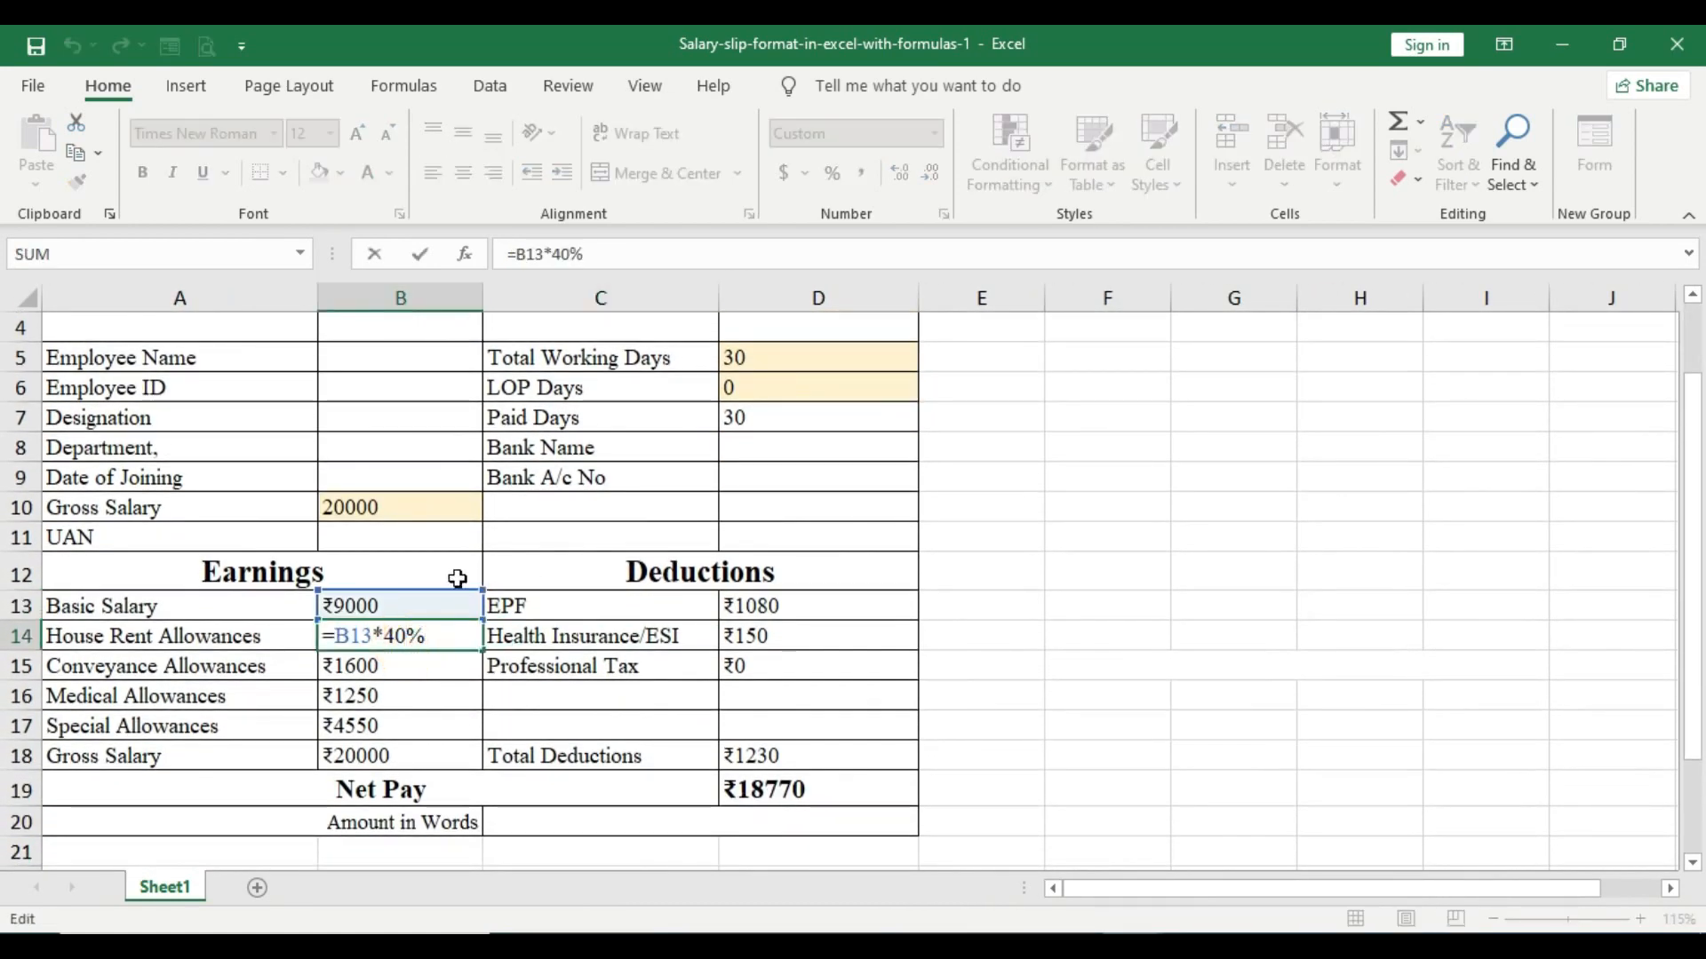
scroll(563, 671, "up", 1)
scroll(563, 680, "down", 2)
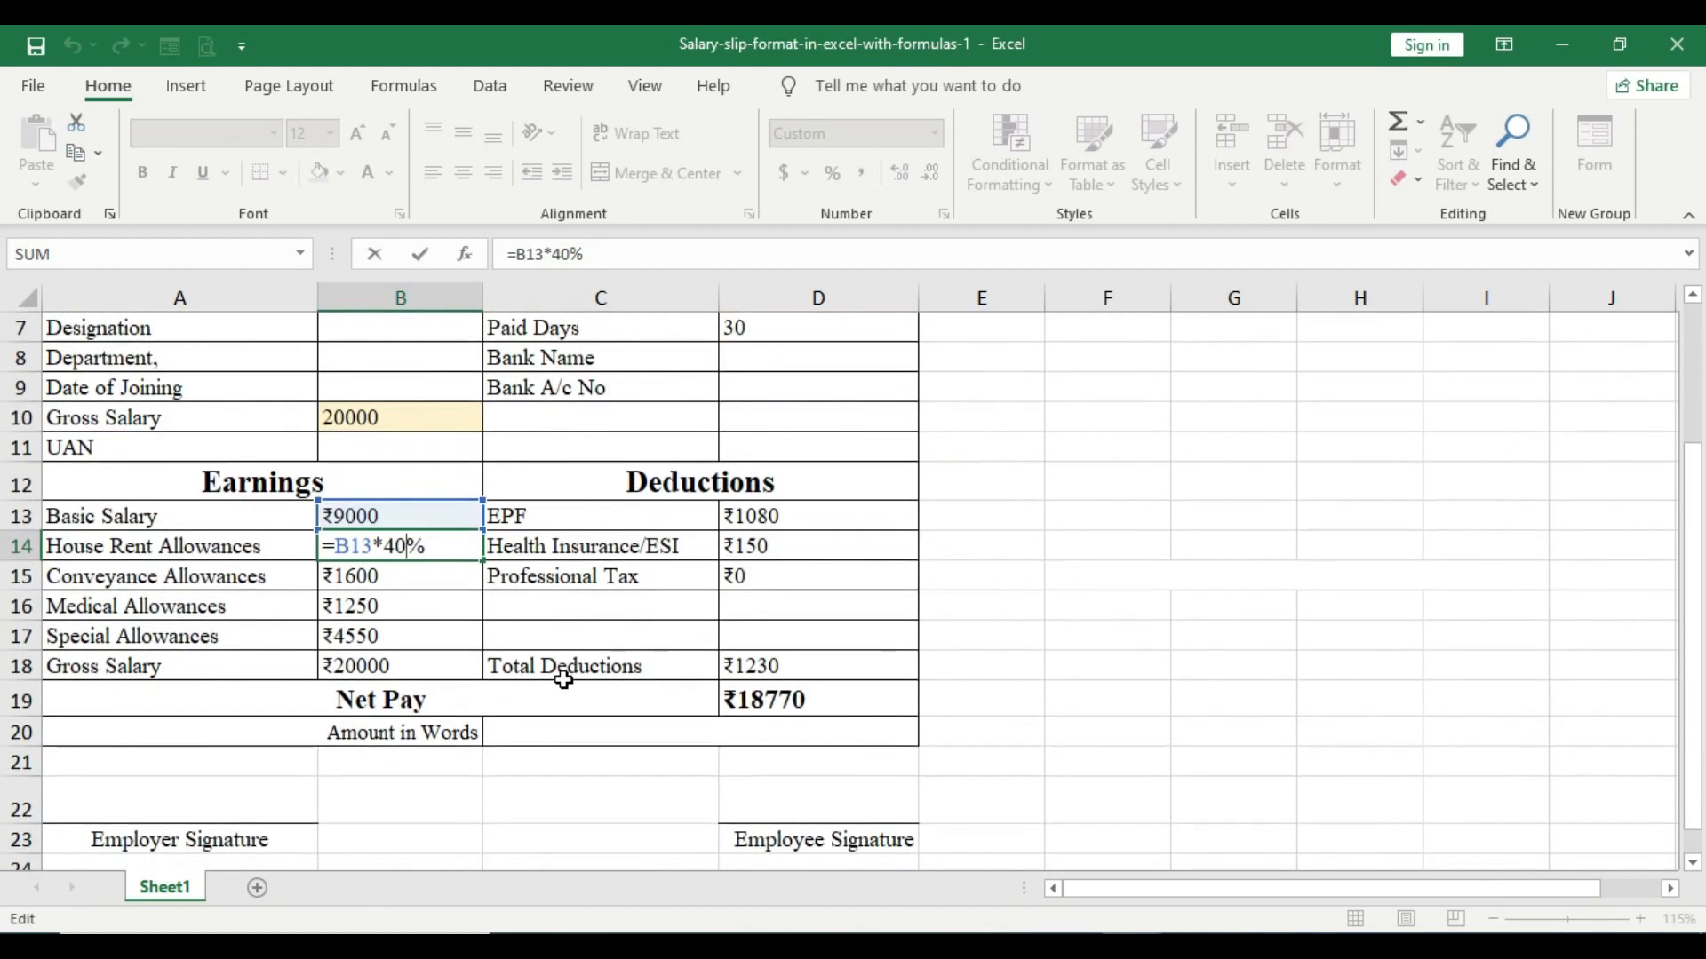
key("Tab")
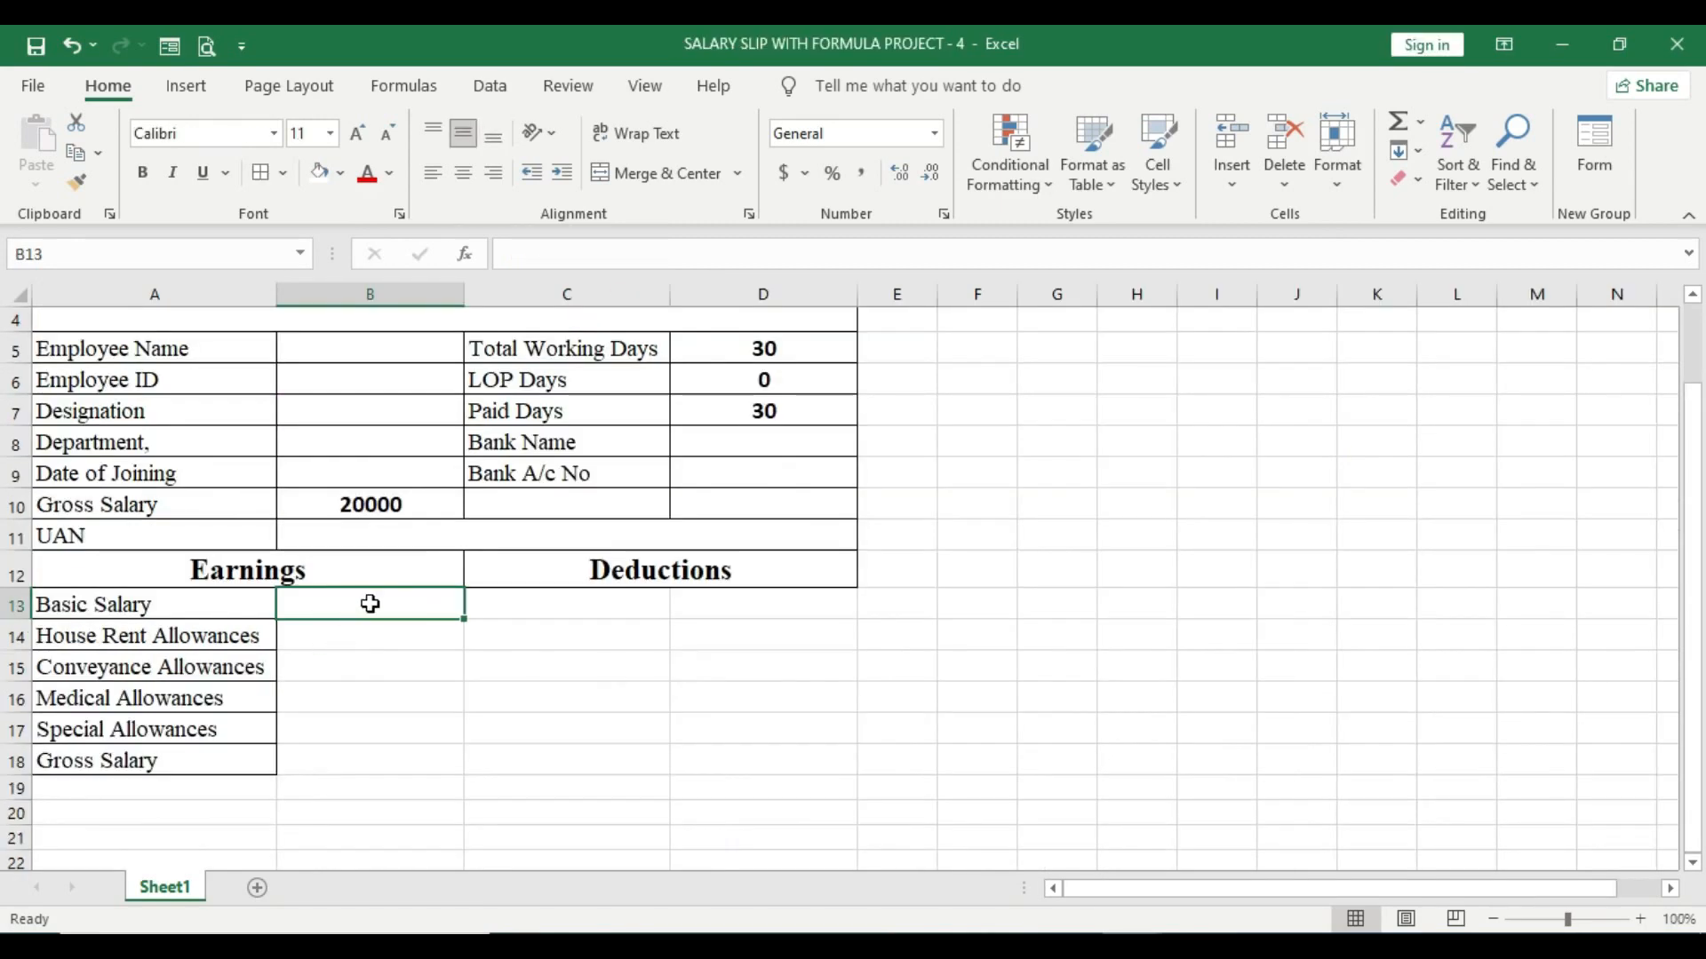
Step: In the new salary slip workbook, add borders to the Earnings amount cells B13:B18
left_click_drag(371, 604, 347, 761)
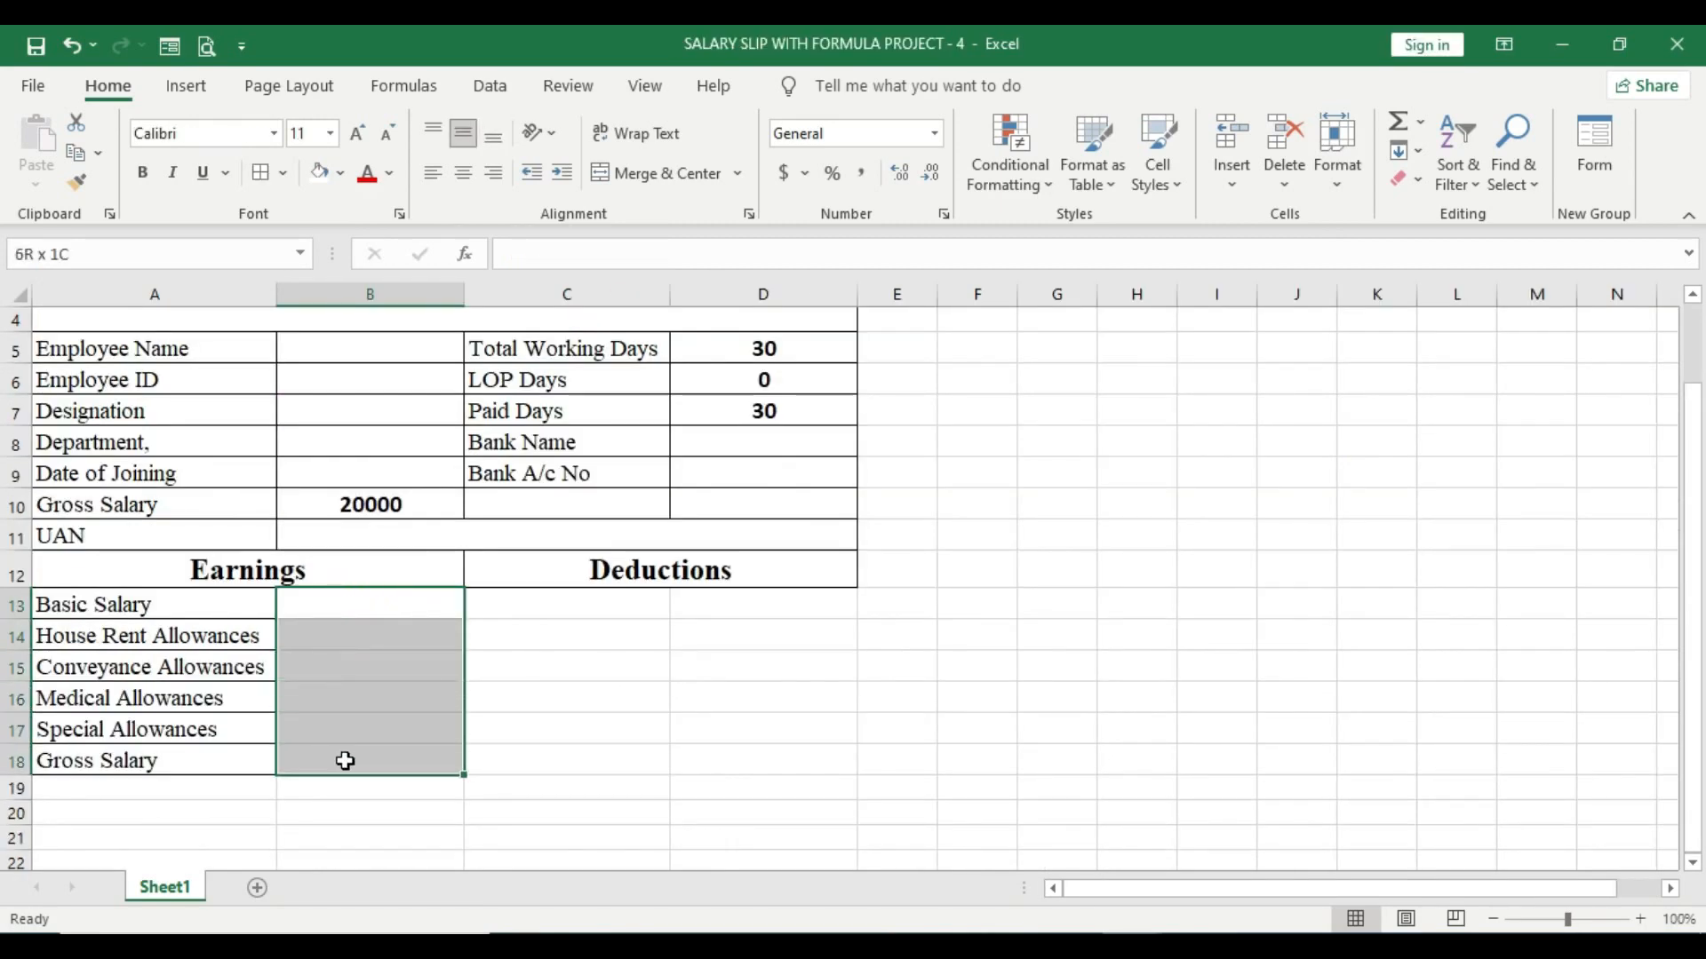
left_click(261, 184)
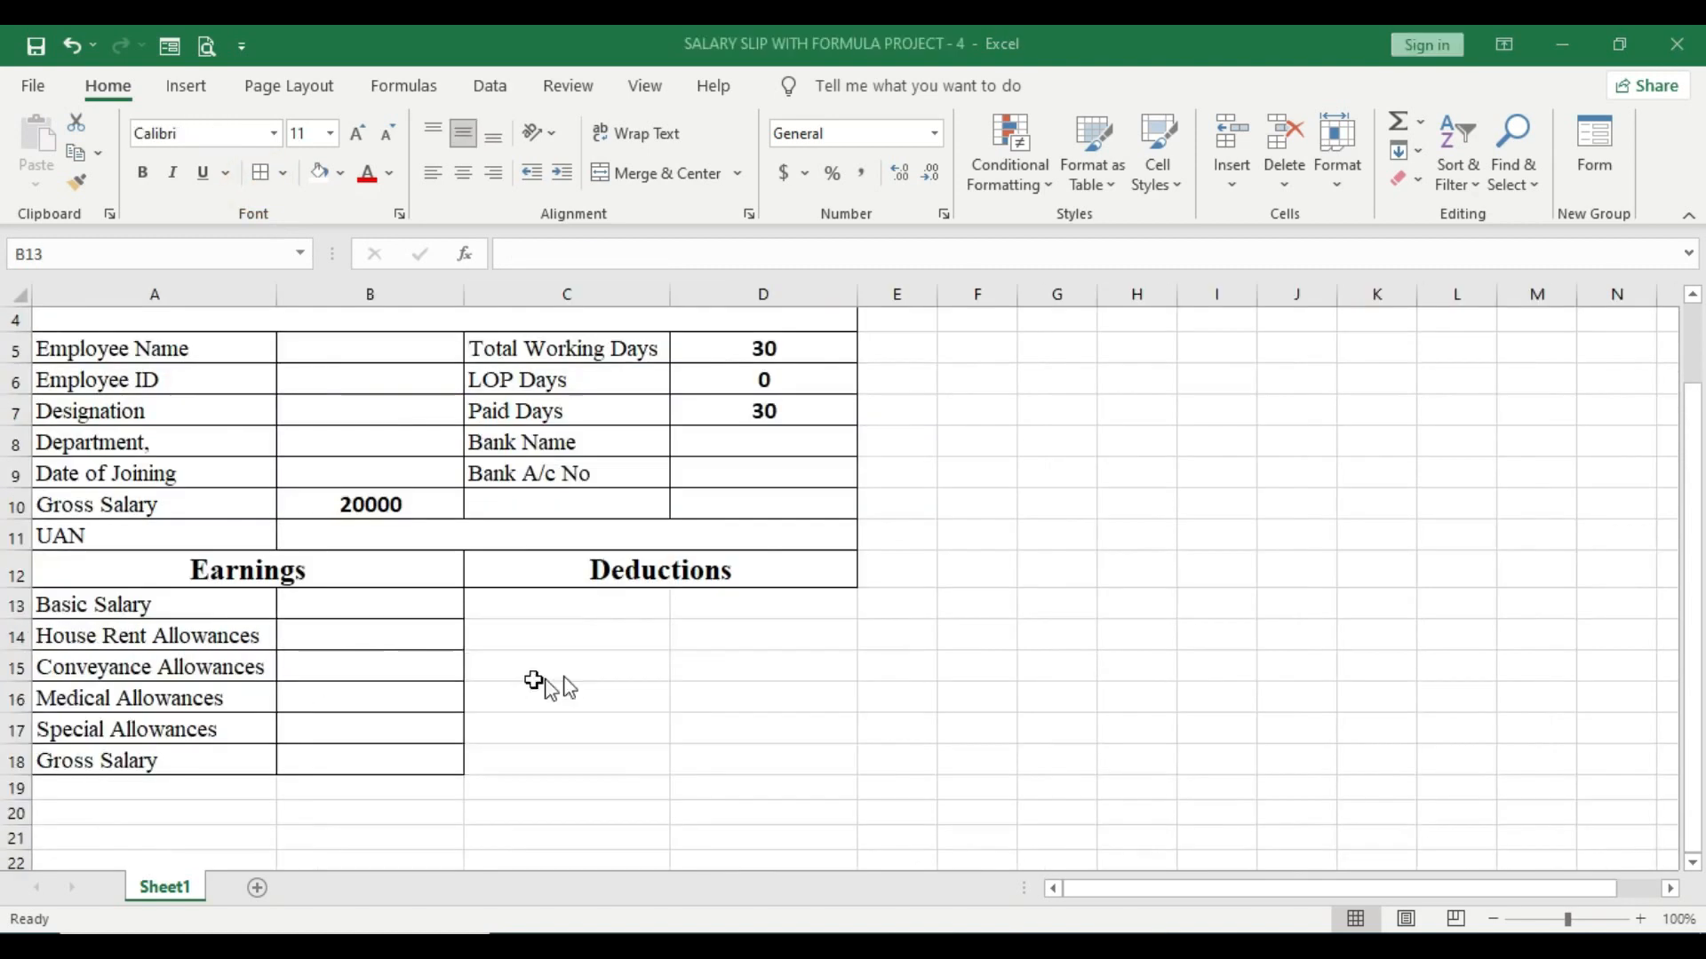
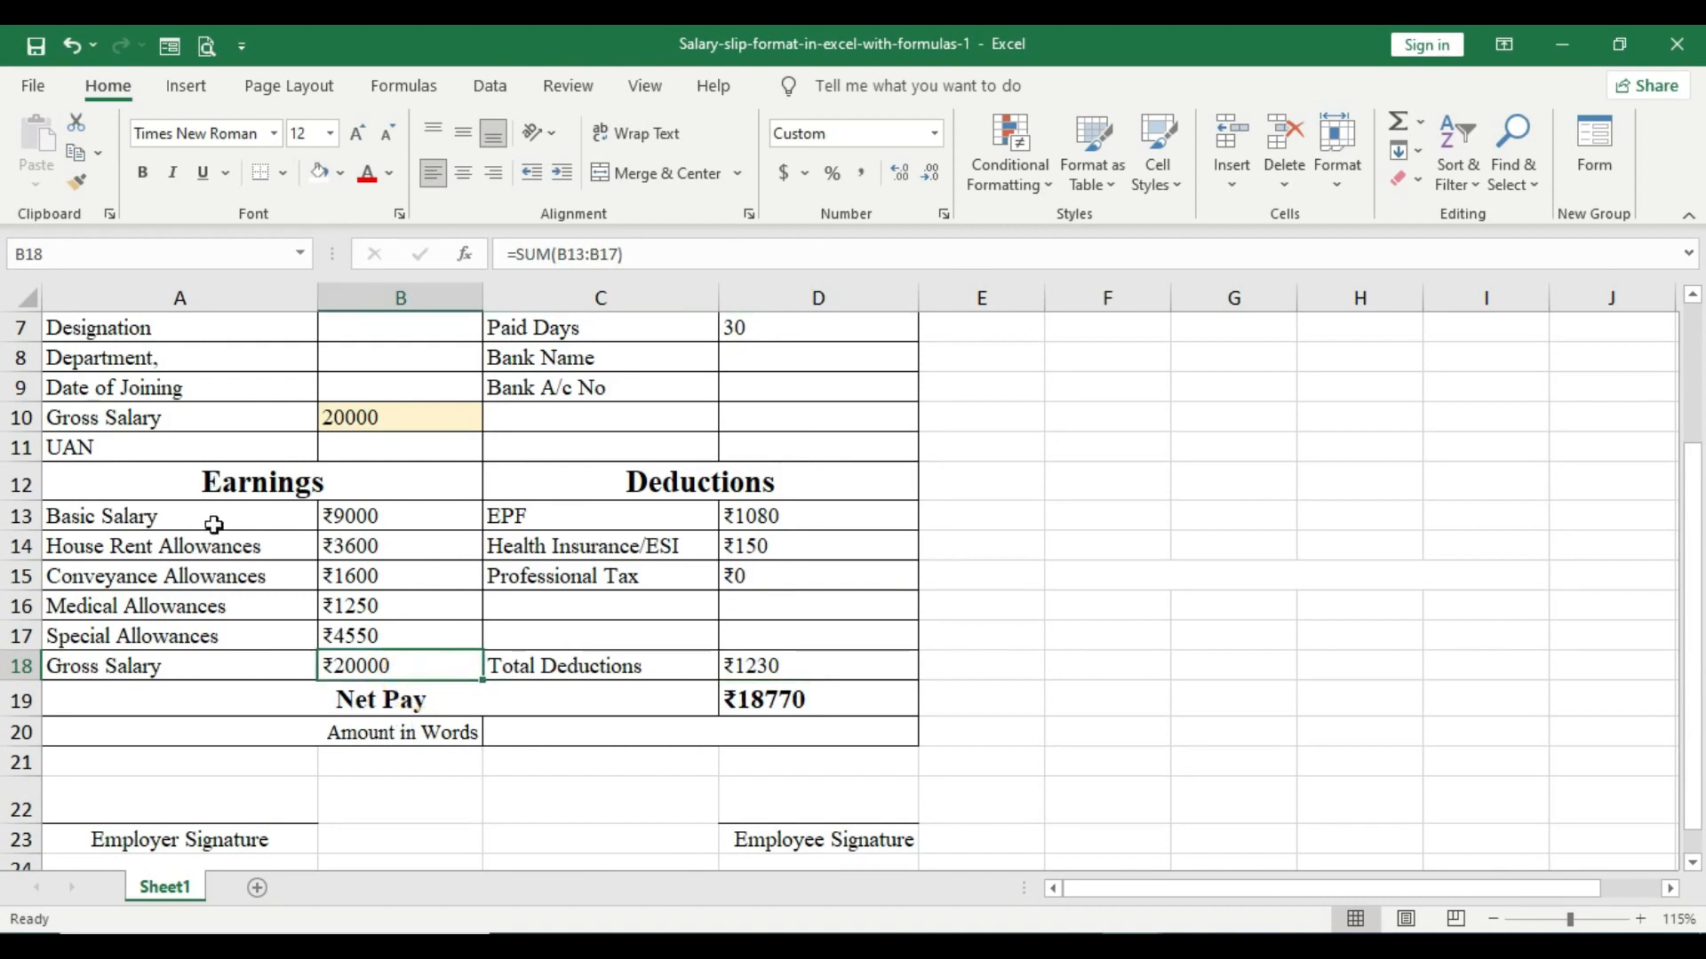
Step: In the finished slip, examine the earnings amounts in B13:B17 and the Total Deductions and Net Pay formulas in D18 and D19
left_click_drag(326, 510, 371, 641)
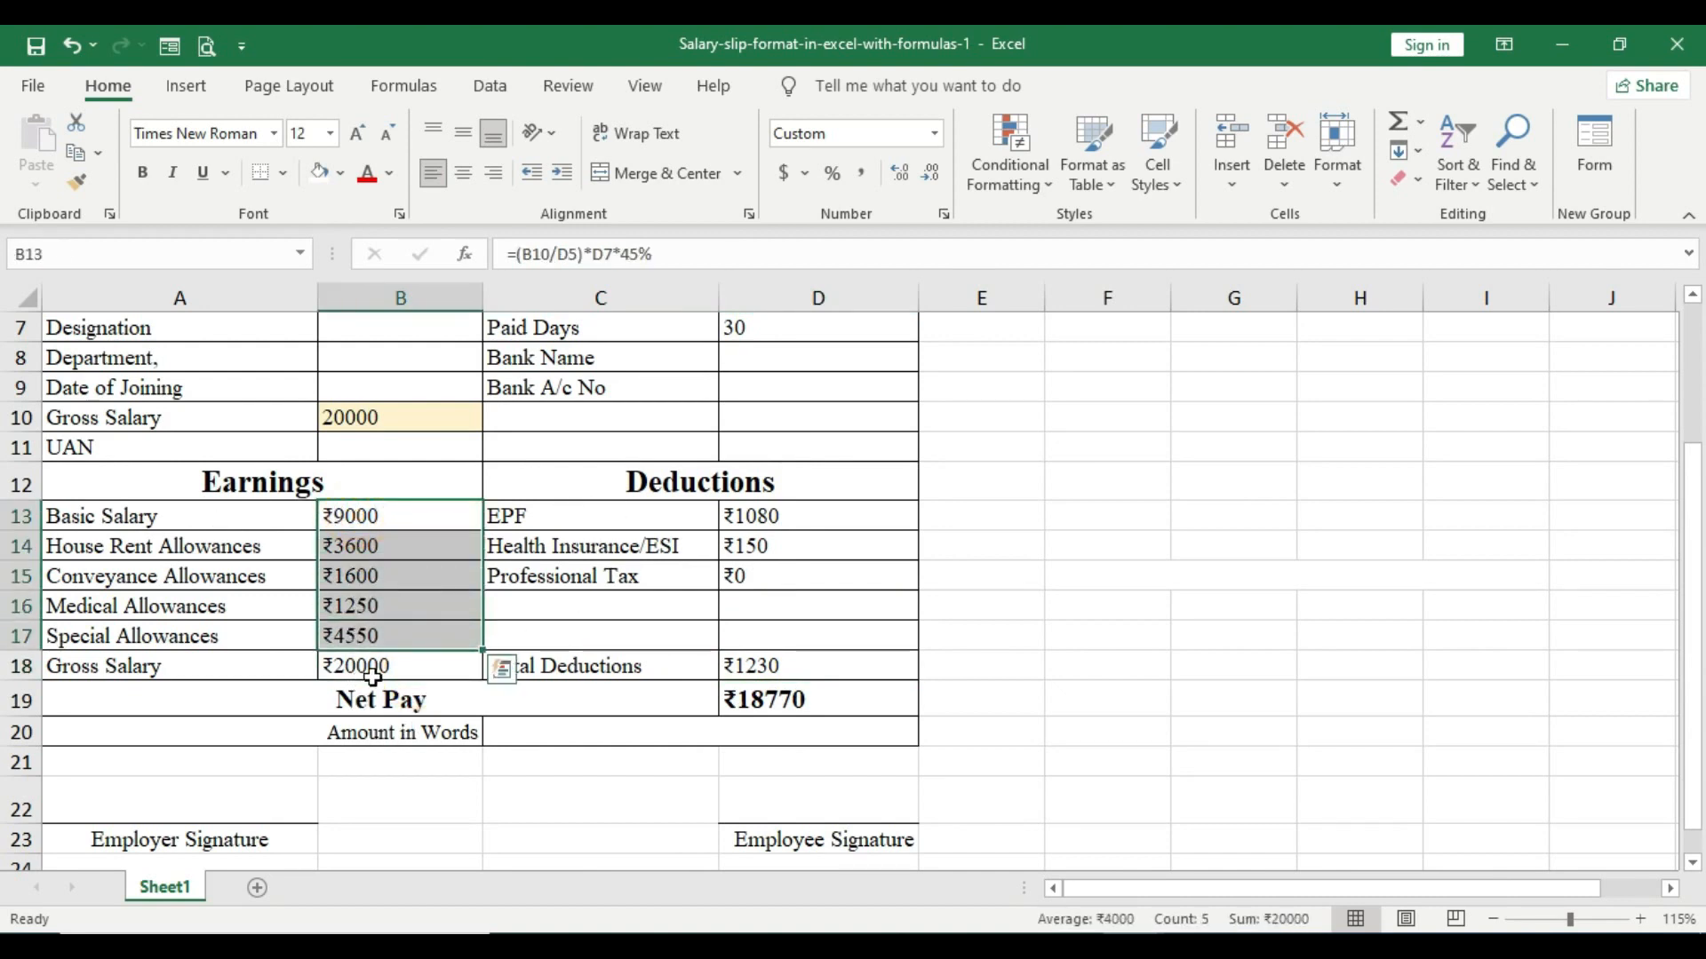
left_click(773, 660)
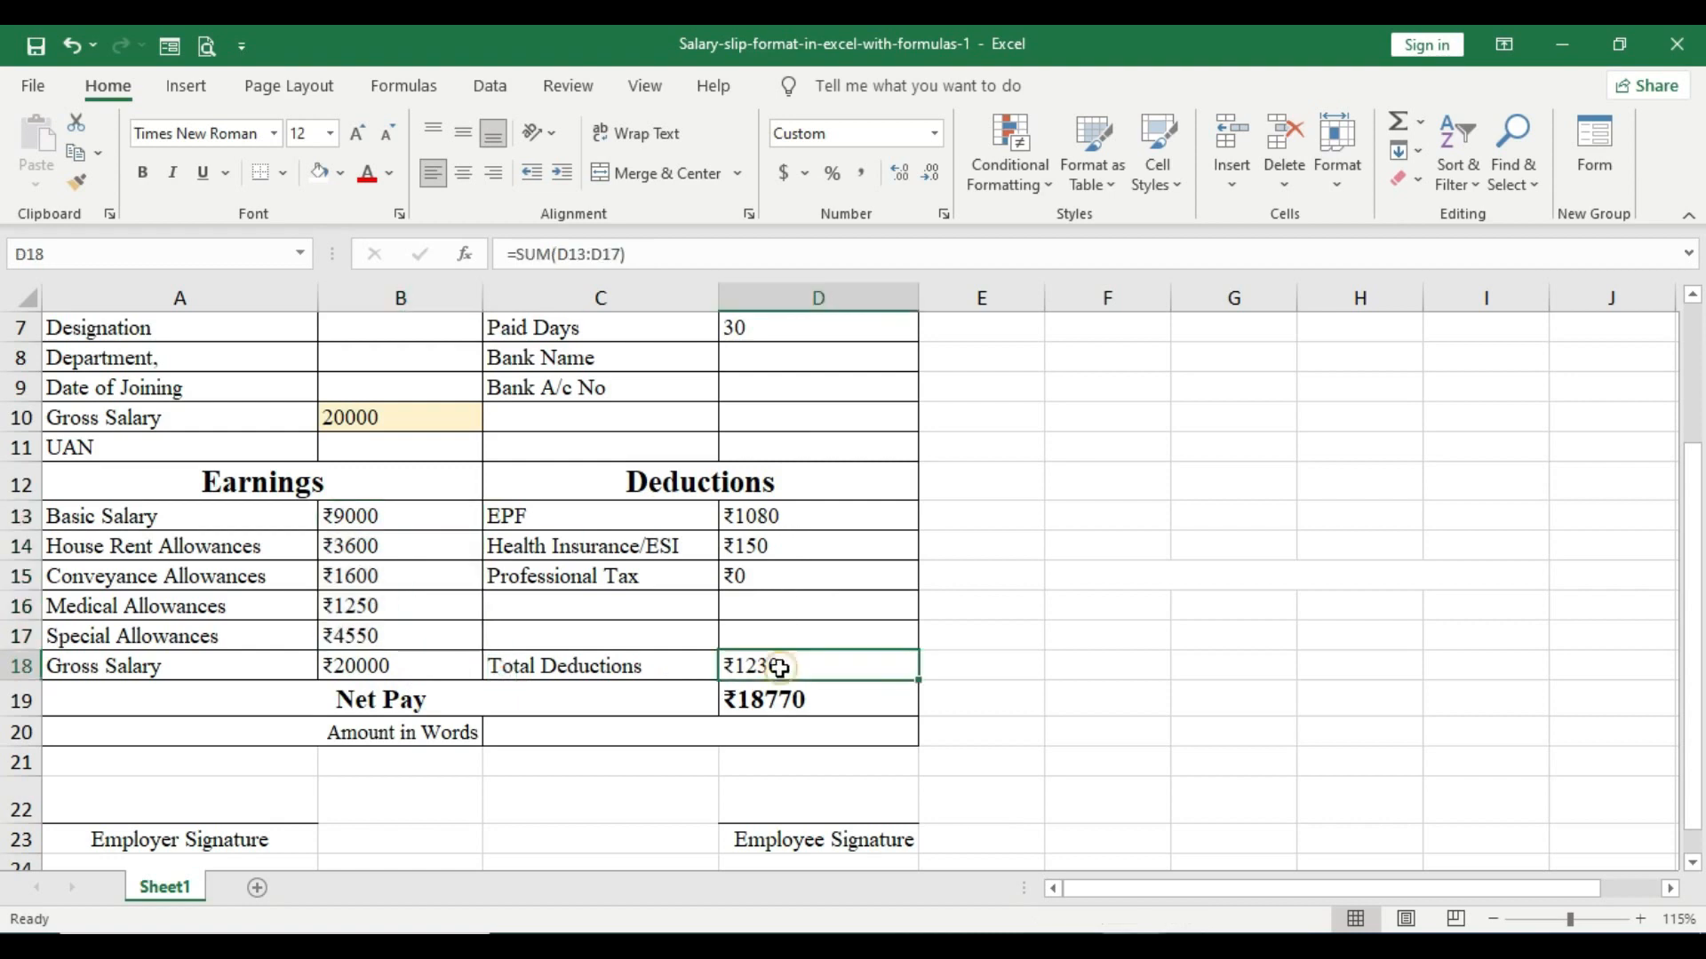
left_click(781, 702)
left_click(802, 667)
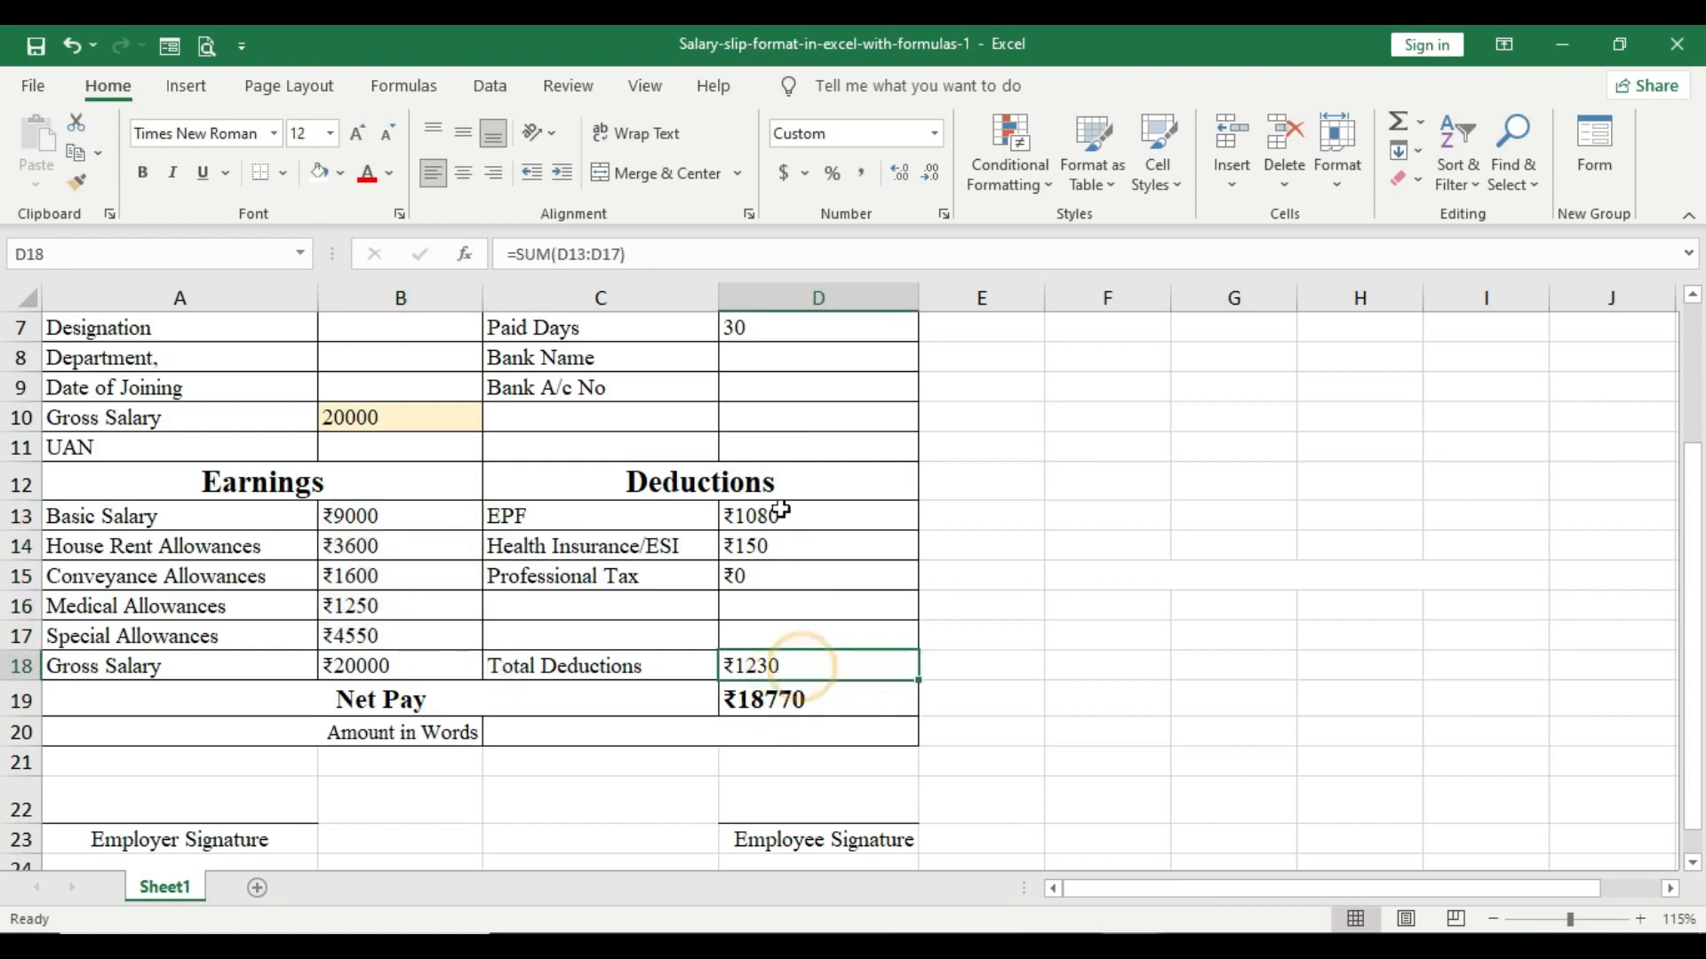
left_click(782, 700)
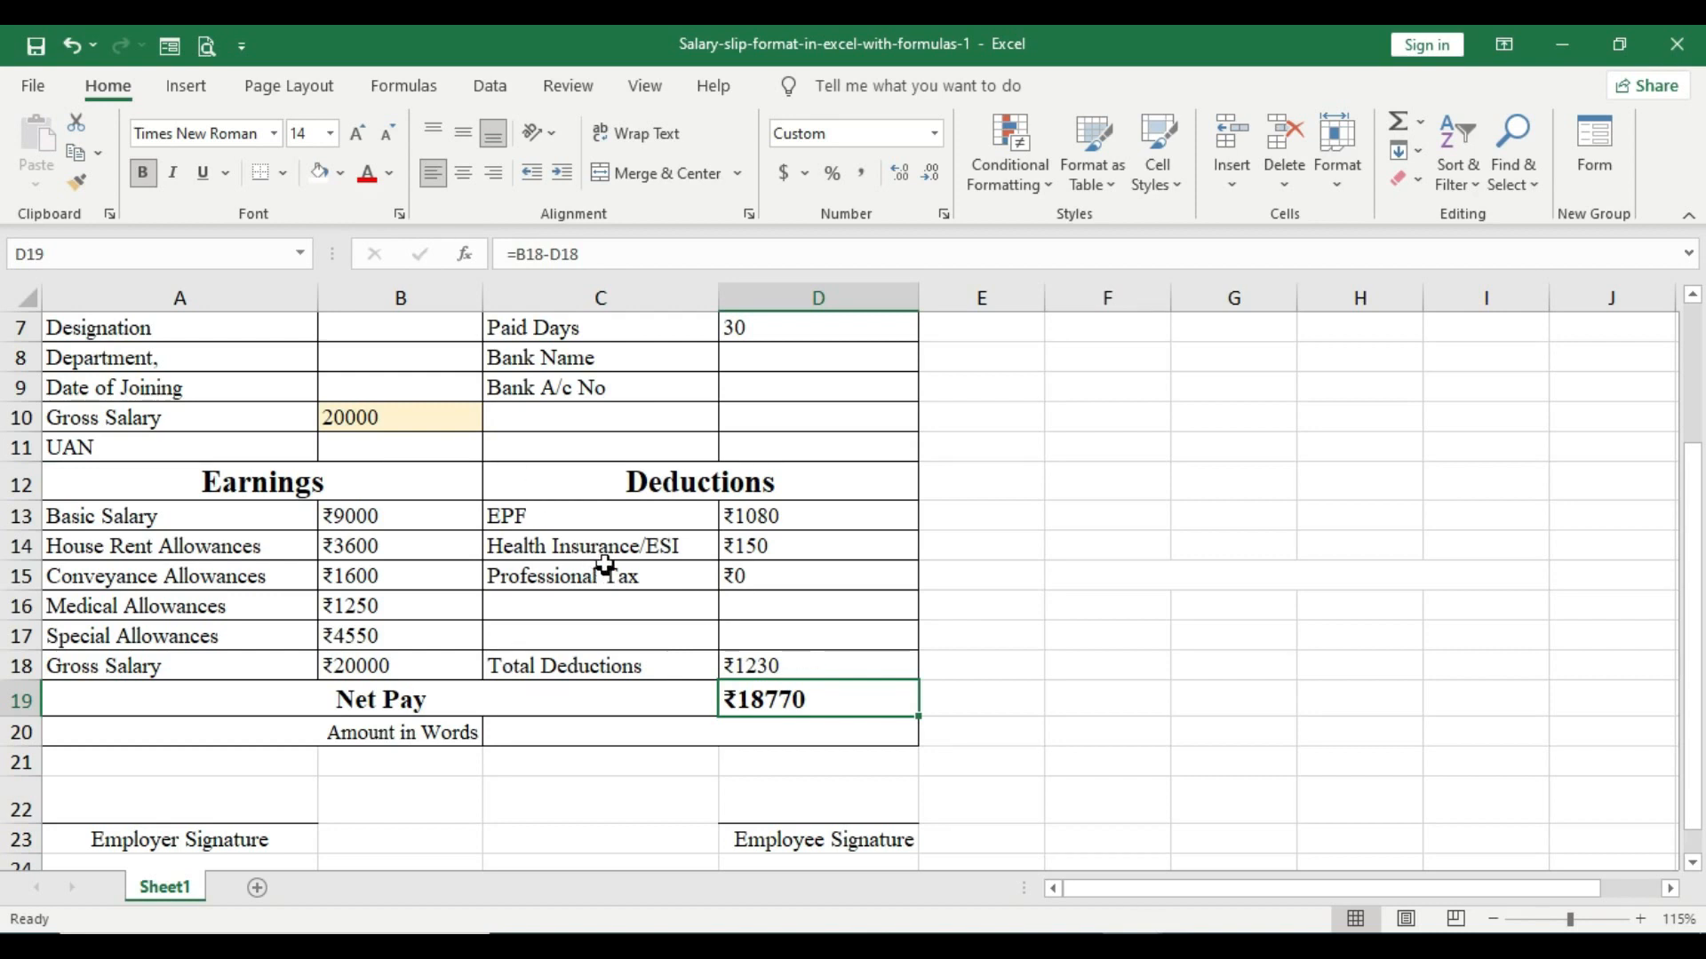
Step: In the new salary slip workbook, add borders to the Deductions amount cells D13:D18
left_click_drag(708, 602, 761, 750)
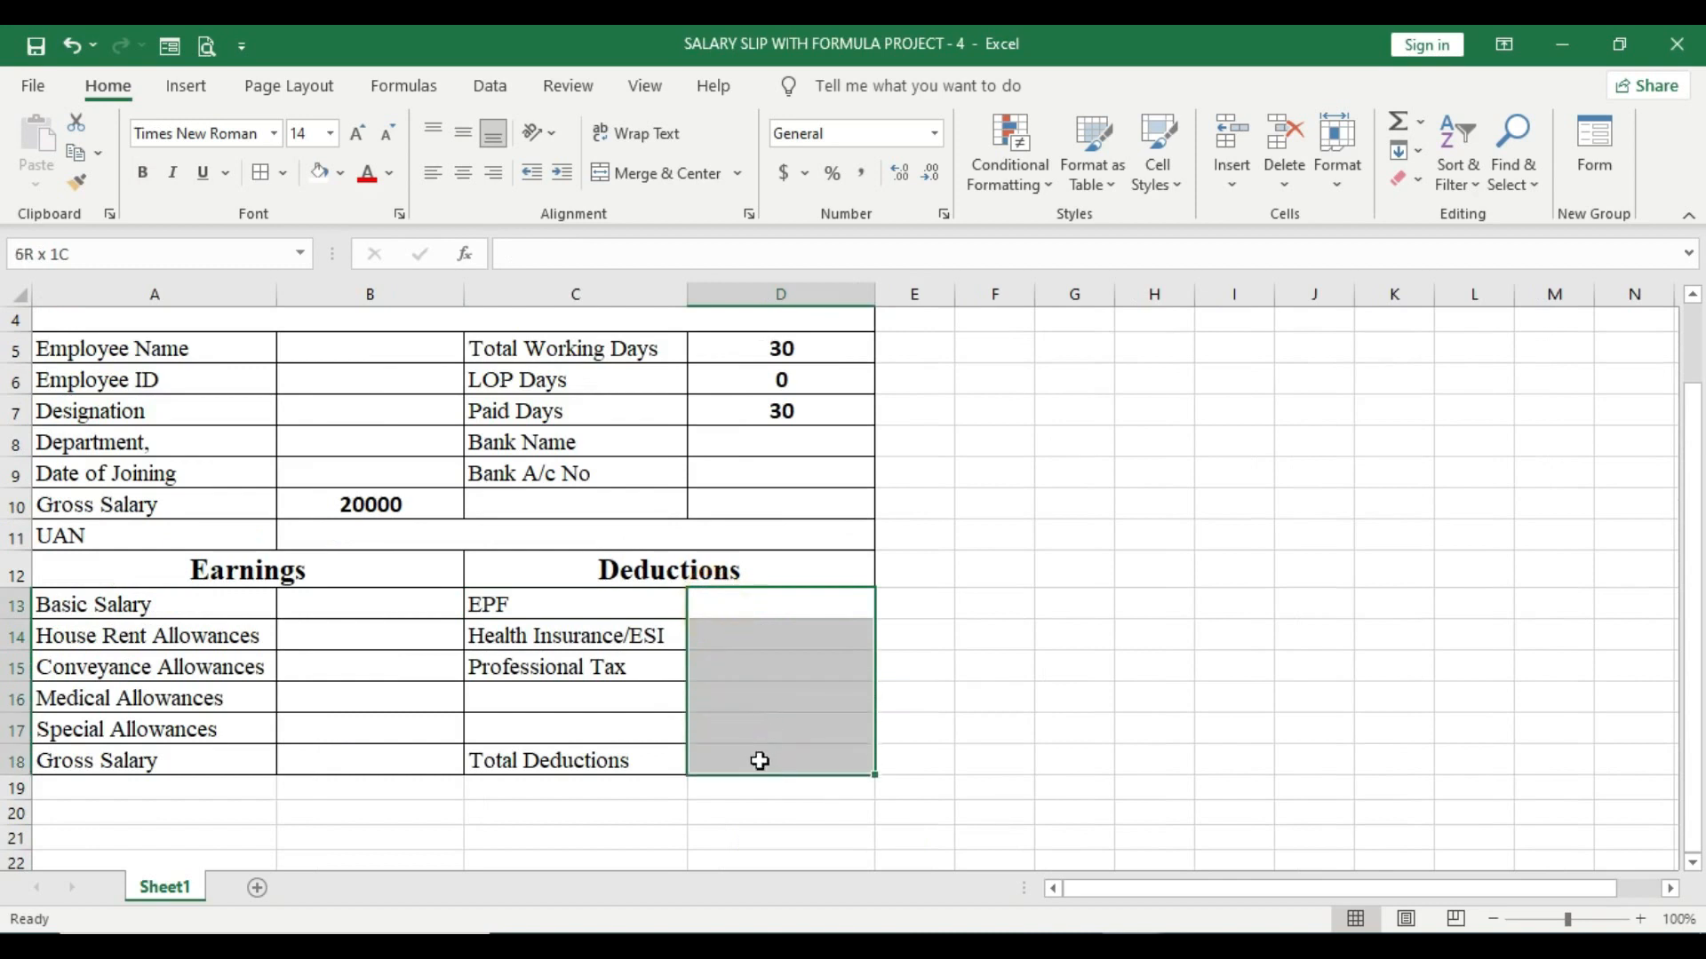
left_click(259, 172)
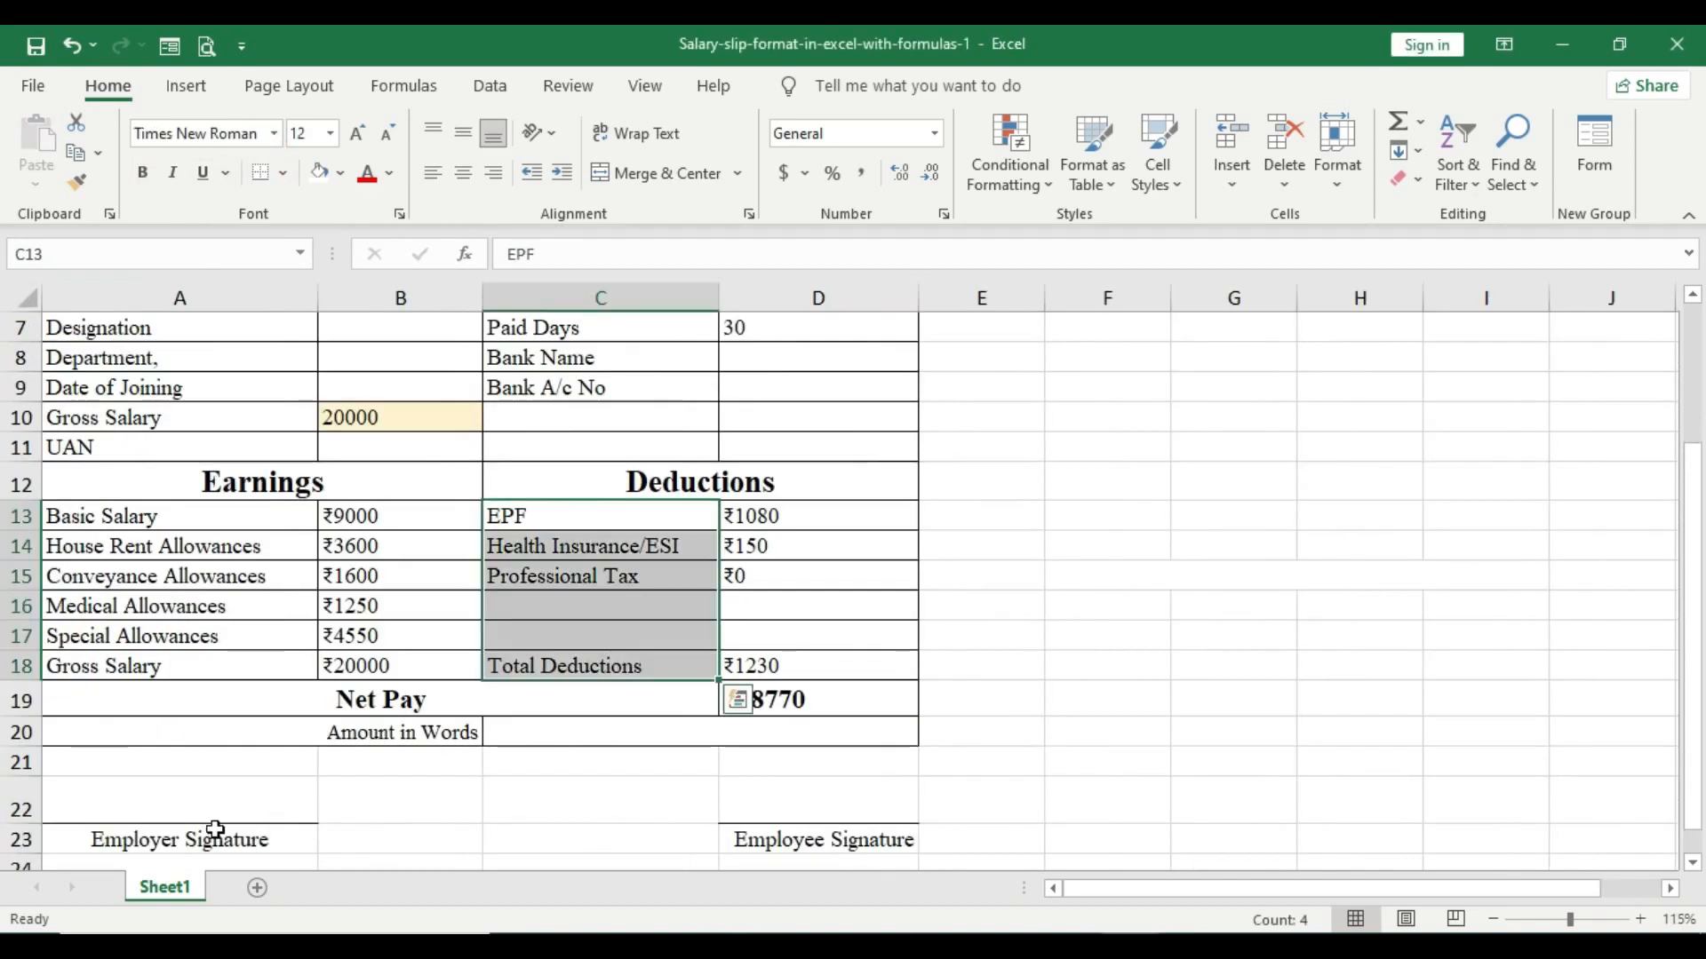
Step: Switch to the finished slip and examine how its Net Pay row 19 is laid out
left_click_drag(175, 701, 770, 701)
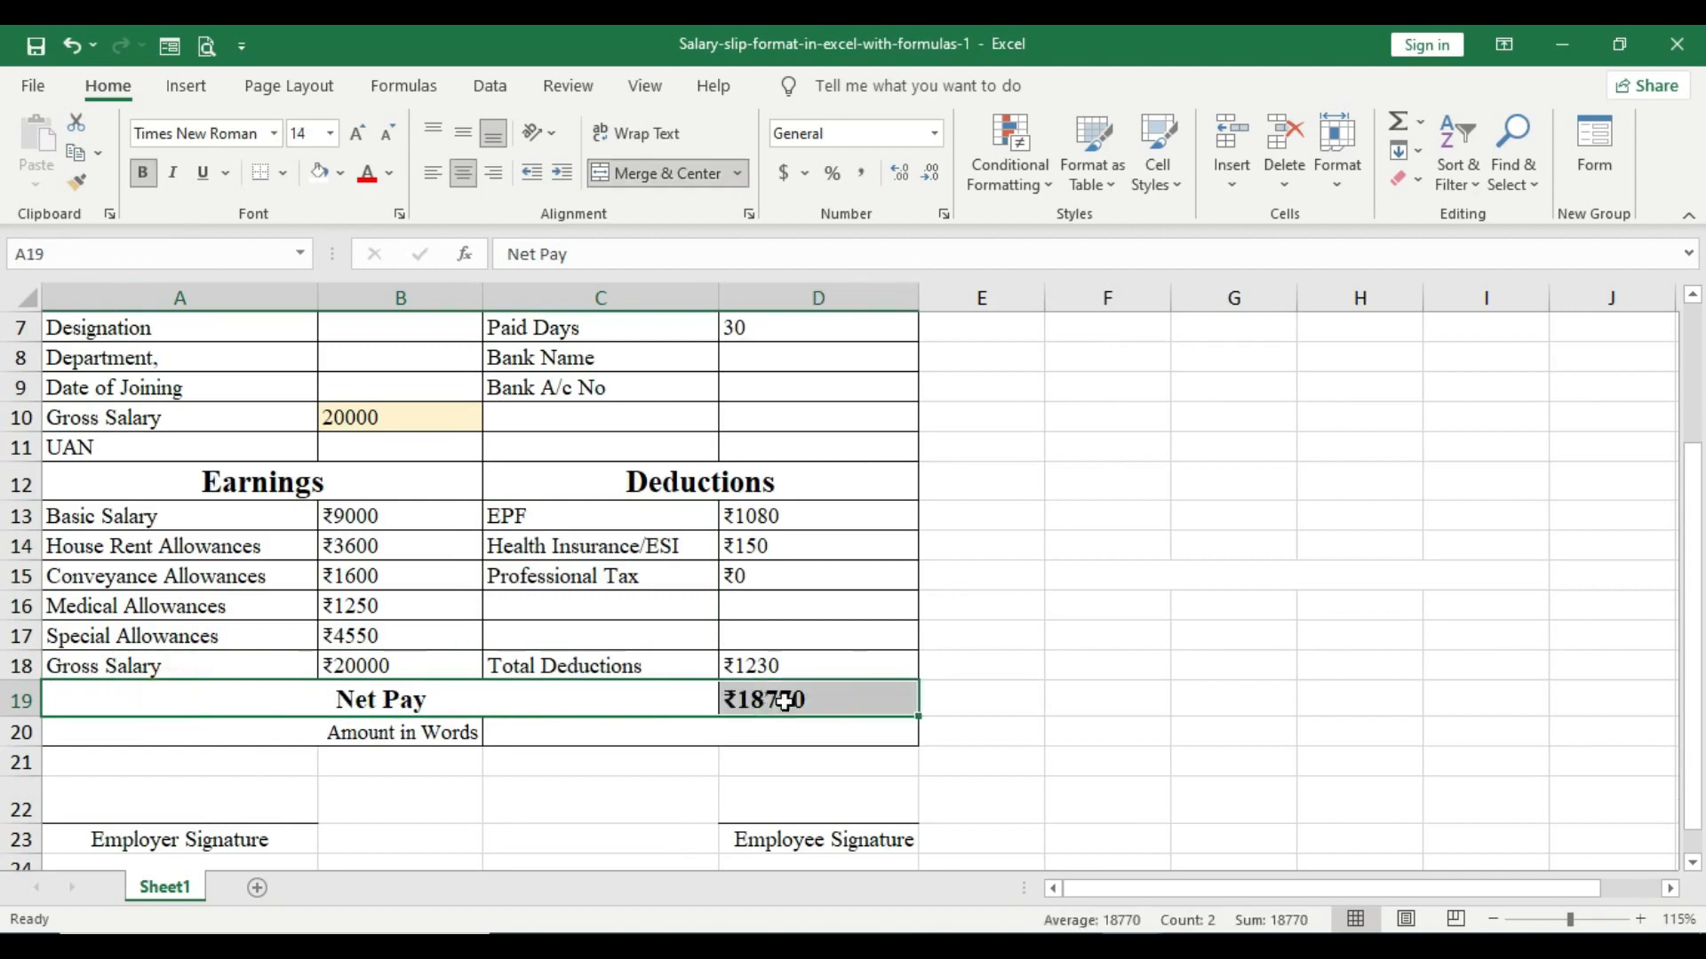
left_click(798, 704)
left_click(563, 708)
left_click(757, 701)
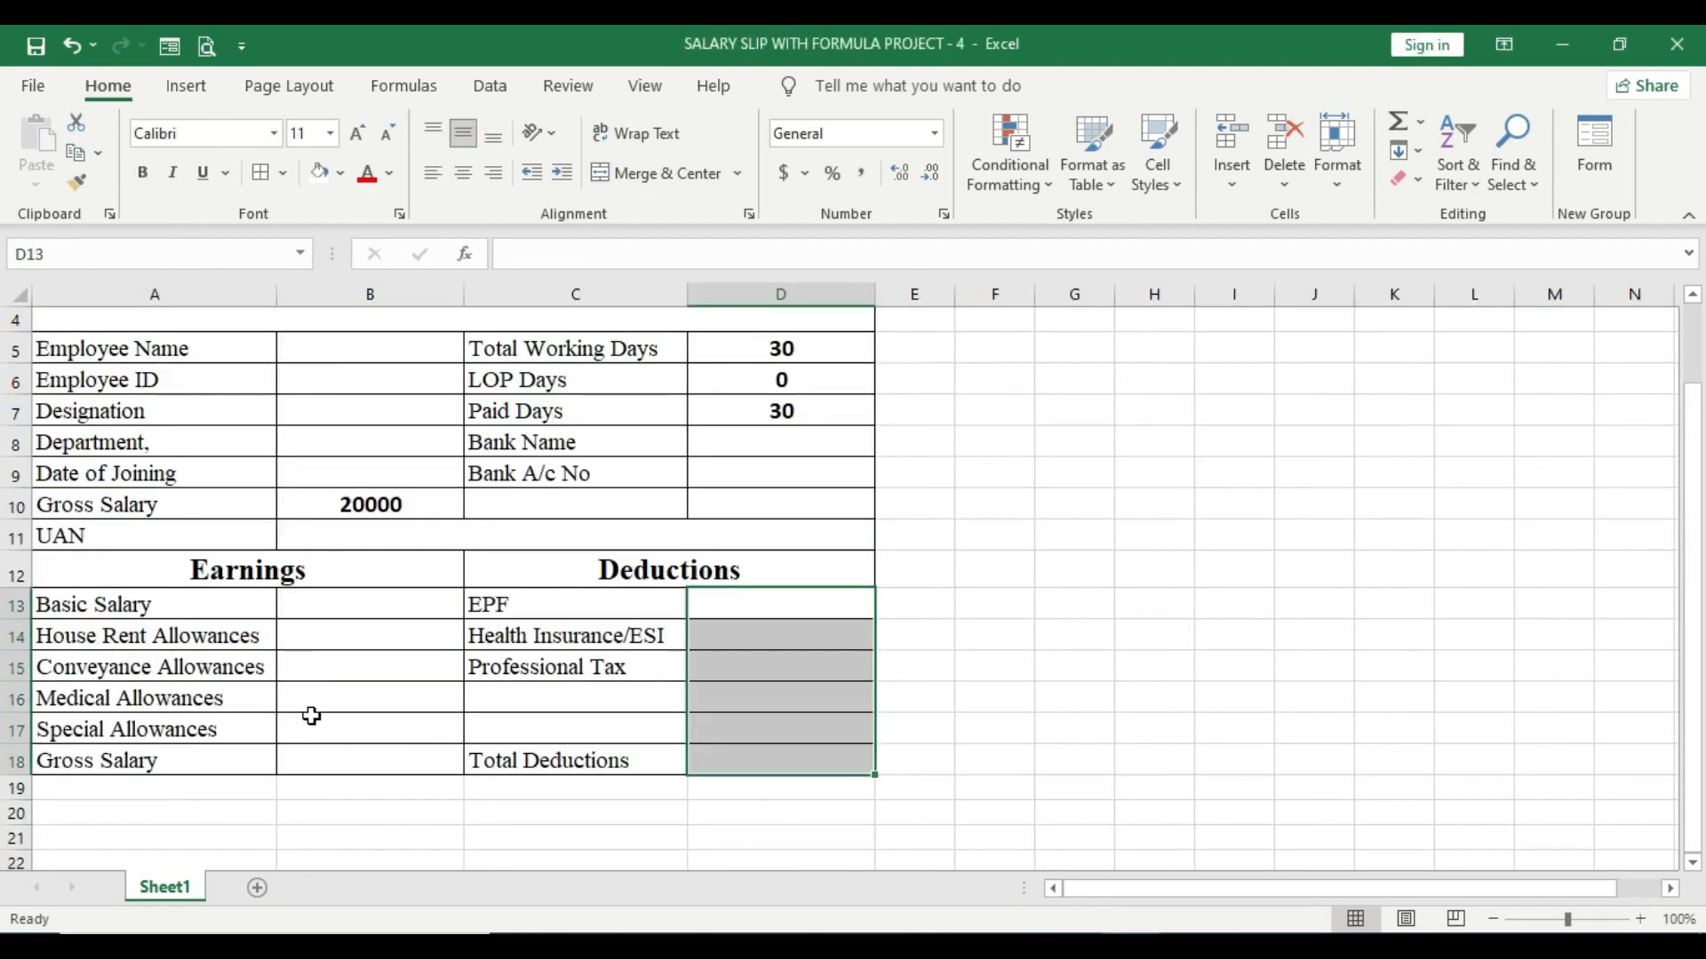
Step: In the new slip, merge and center A19:C19 and enter the label Net Pay
scroll(124, 796, "down", 1)
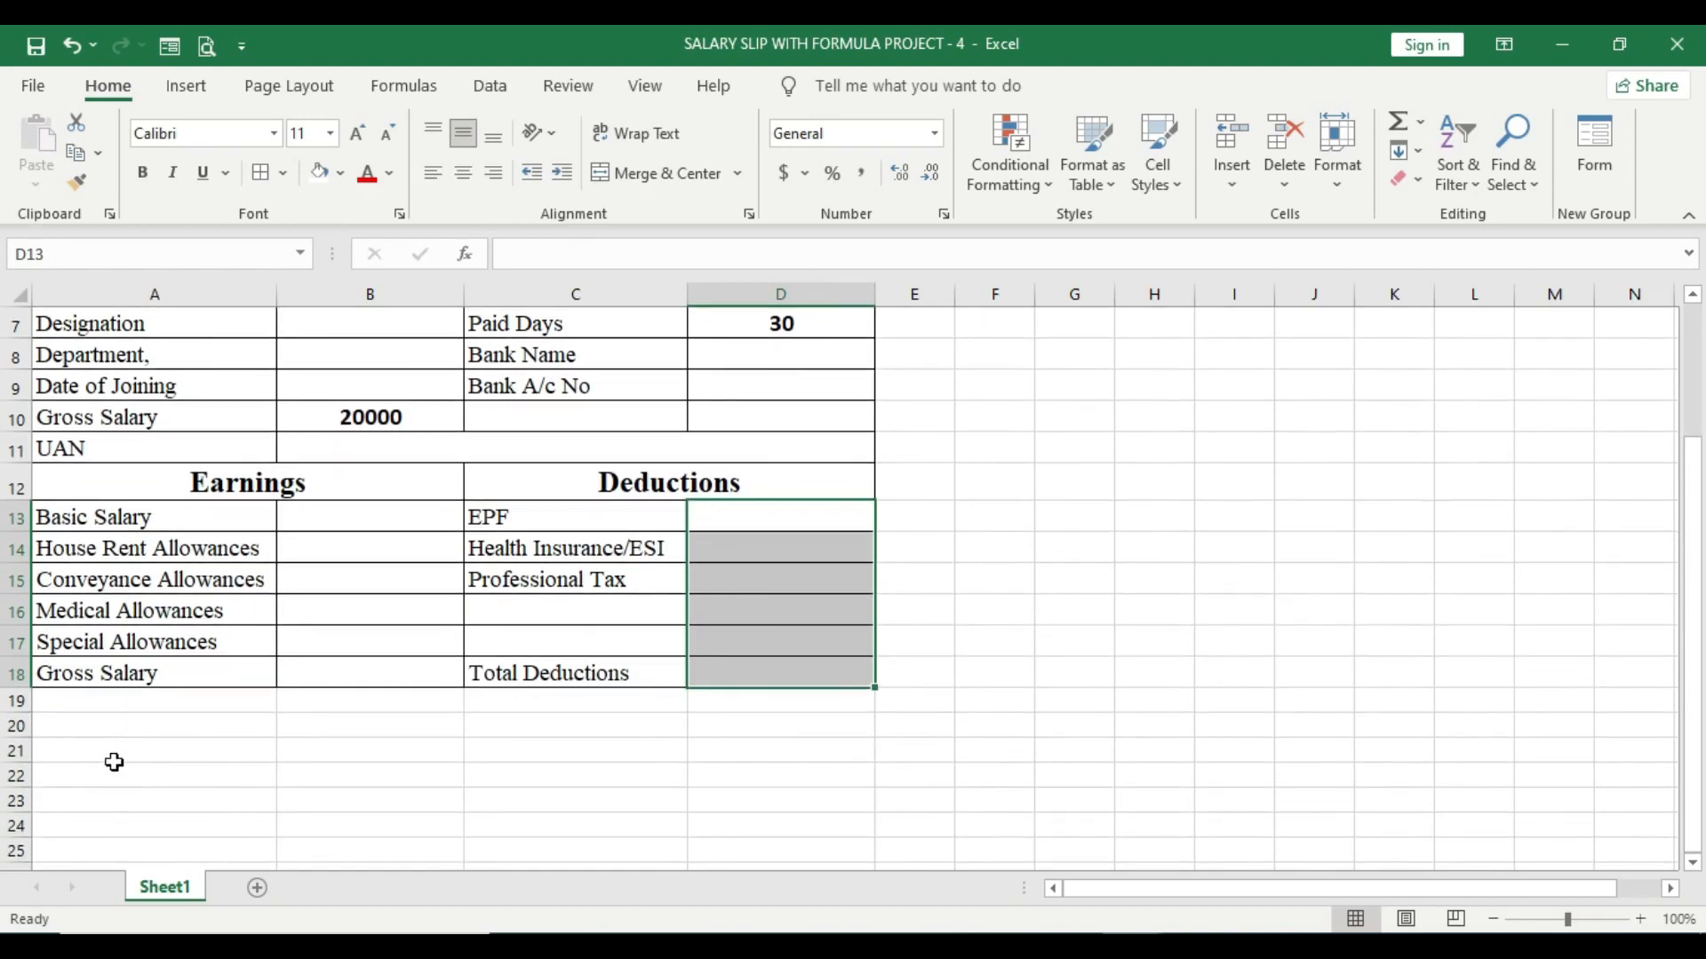
left_click(104, 709)
left_click_drag(129, 701, 415, 708)
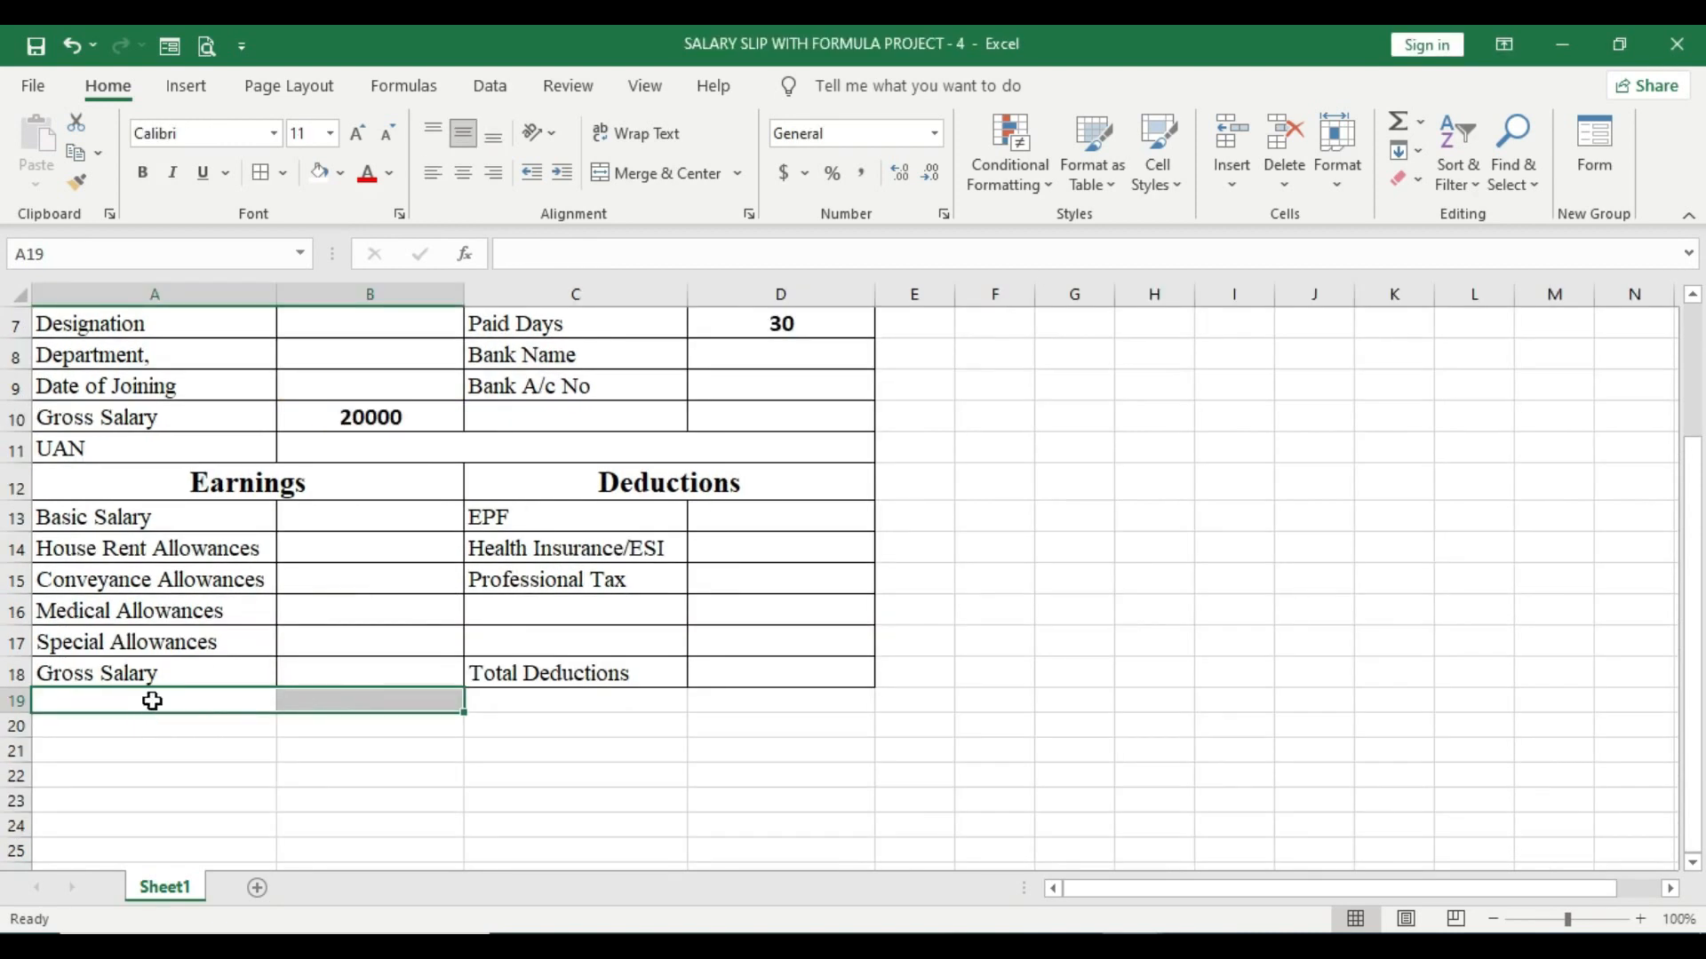
left_click(153, 699)
left_click_drag(300, 704, 639, 707)
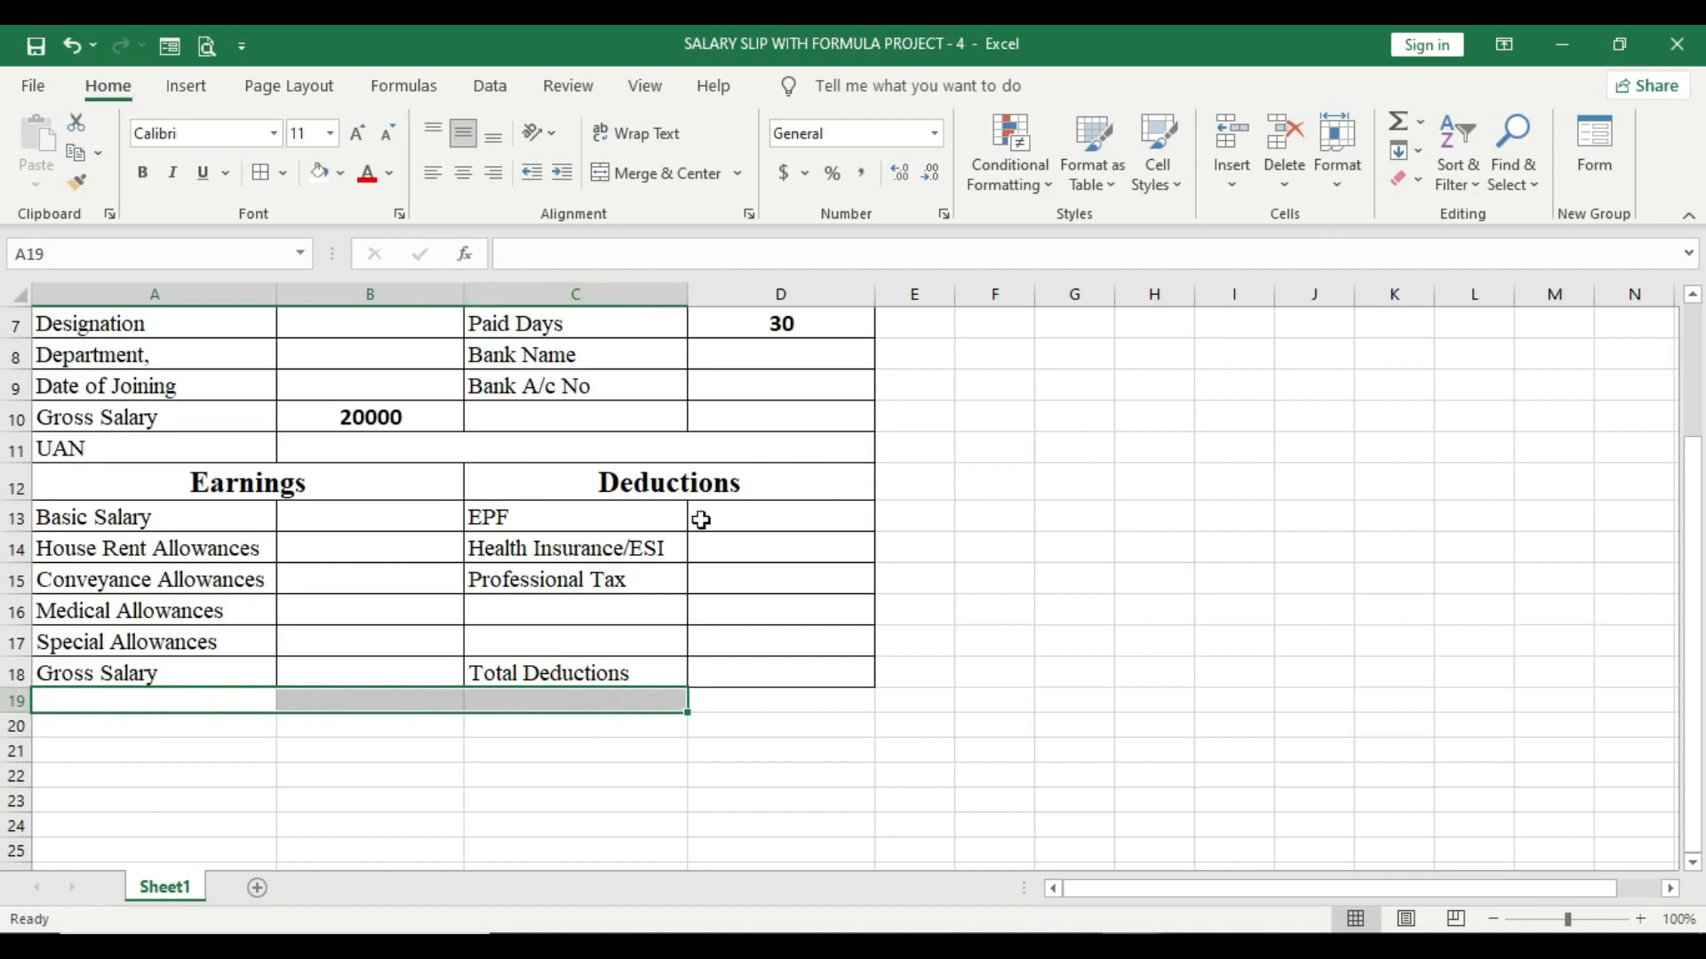
left_click(648, 172)
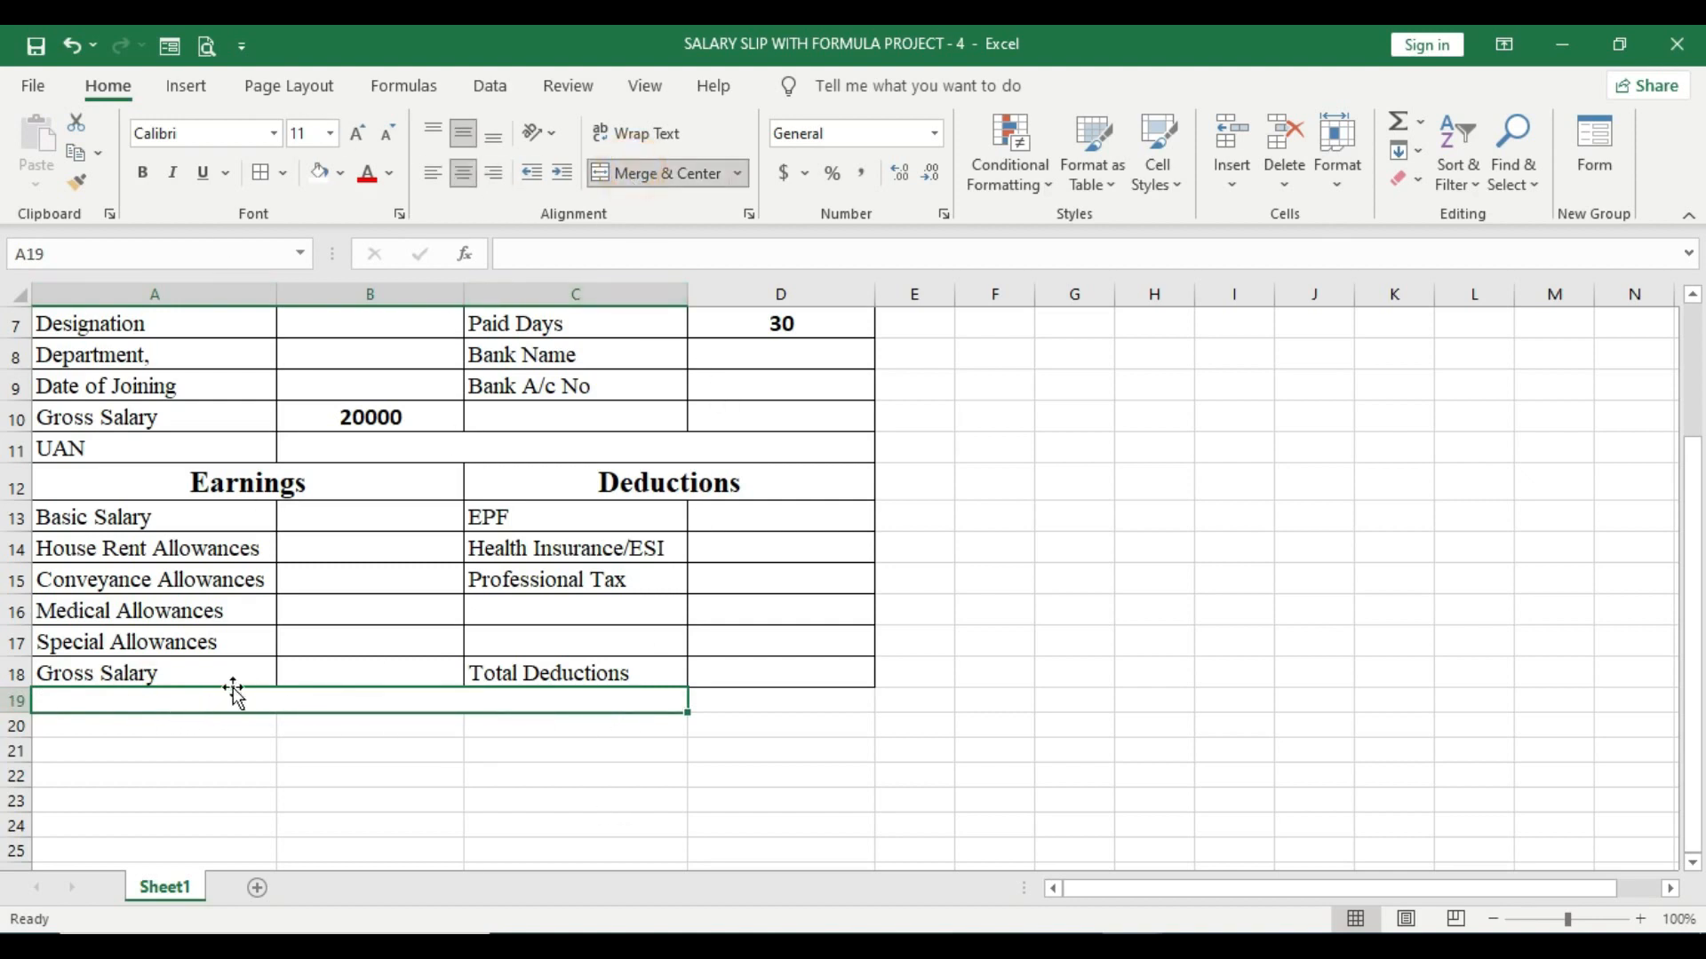
left_click(481, 702)
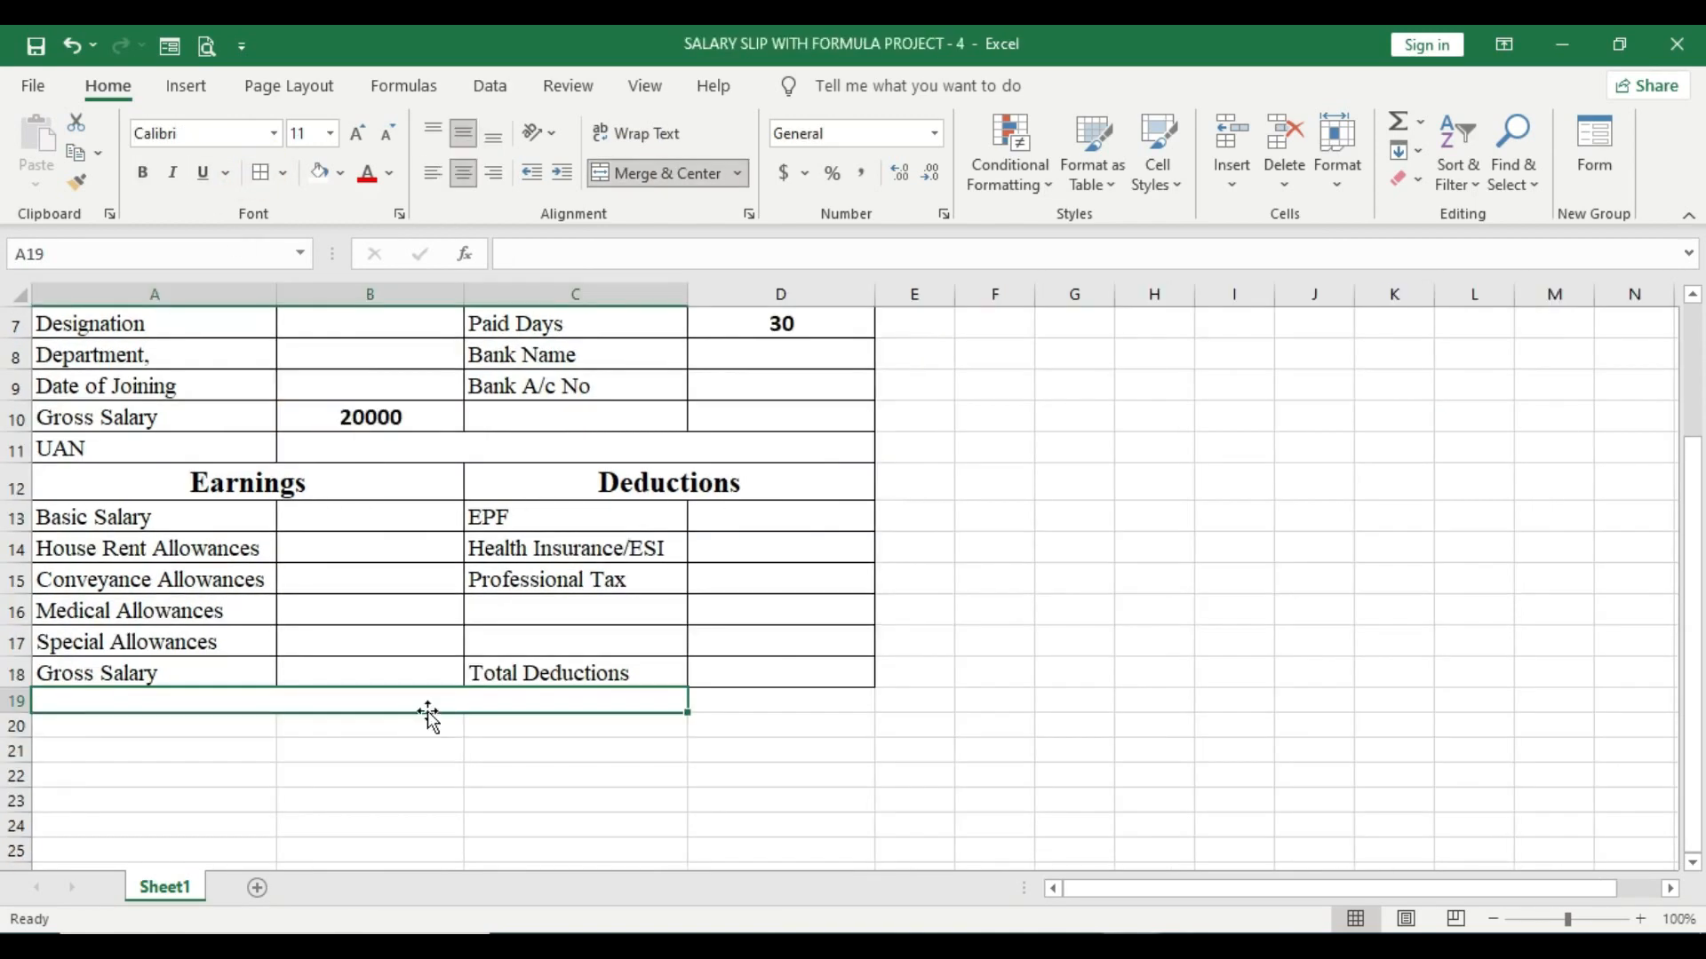
type("Net Pay")
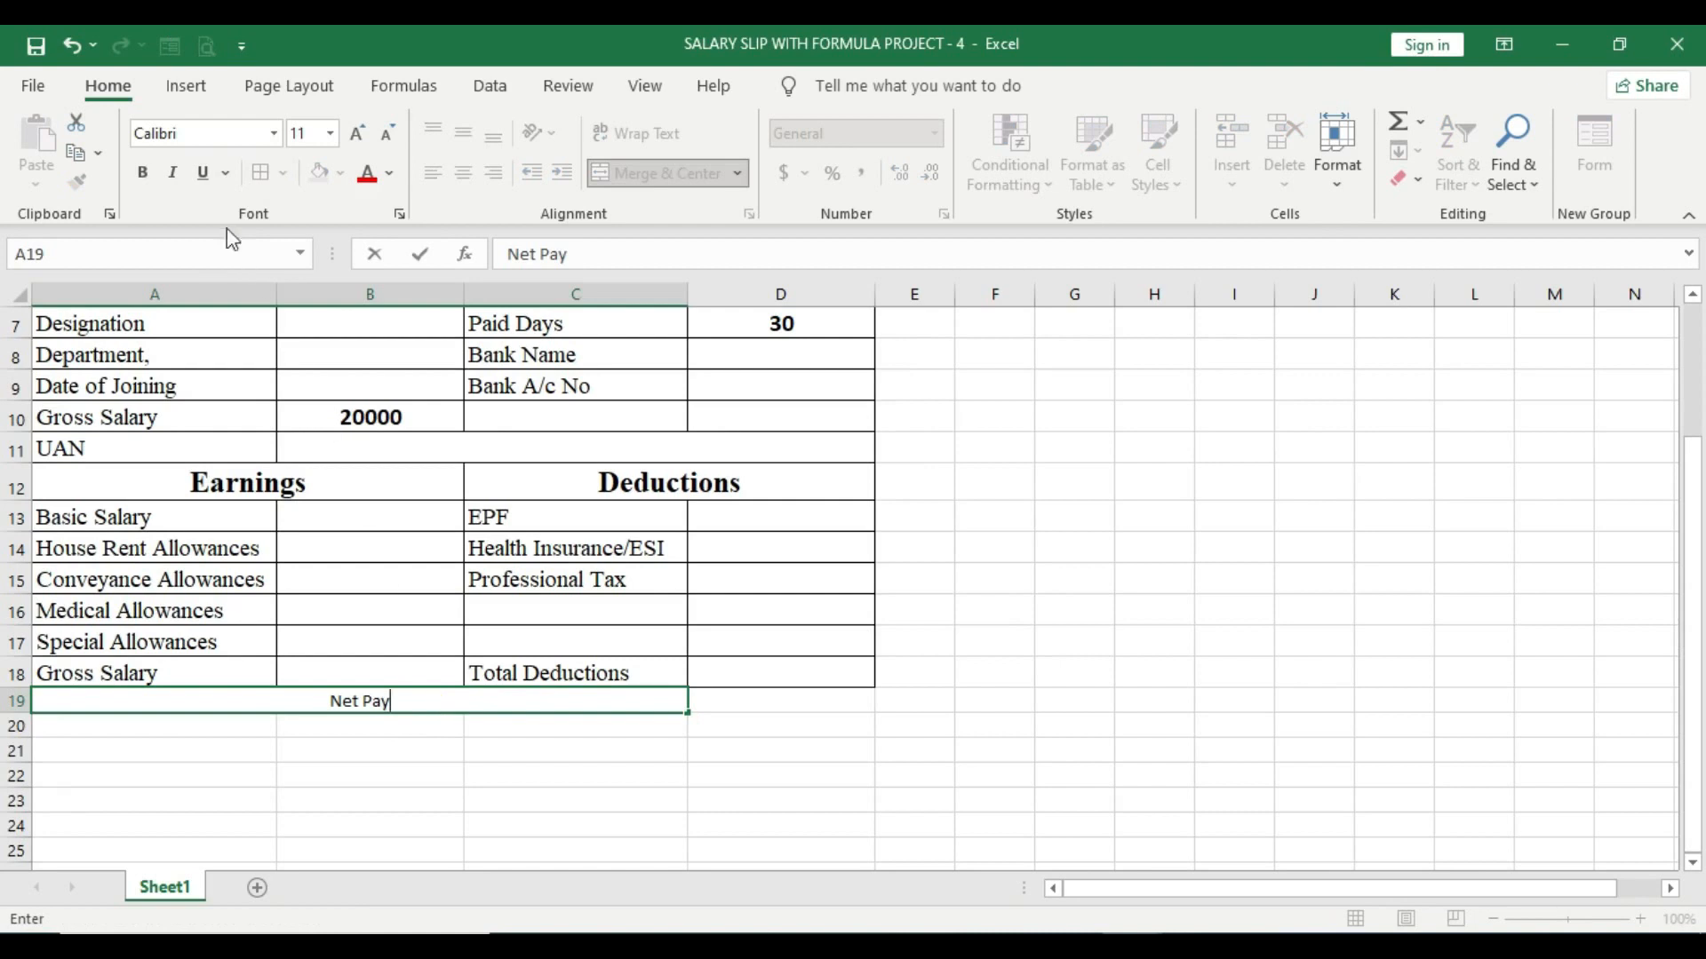
Step: Format the Net Pay label in row 19 as bold 14-point Times New Roman
left_click_drag(457, 701, 329, 701)
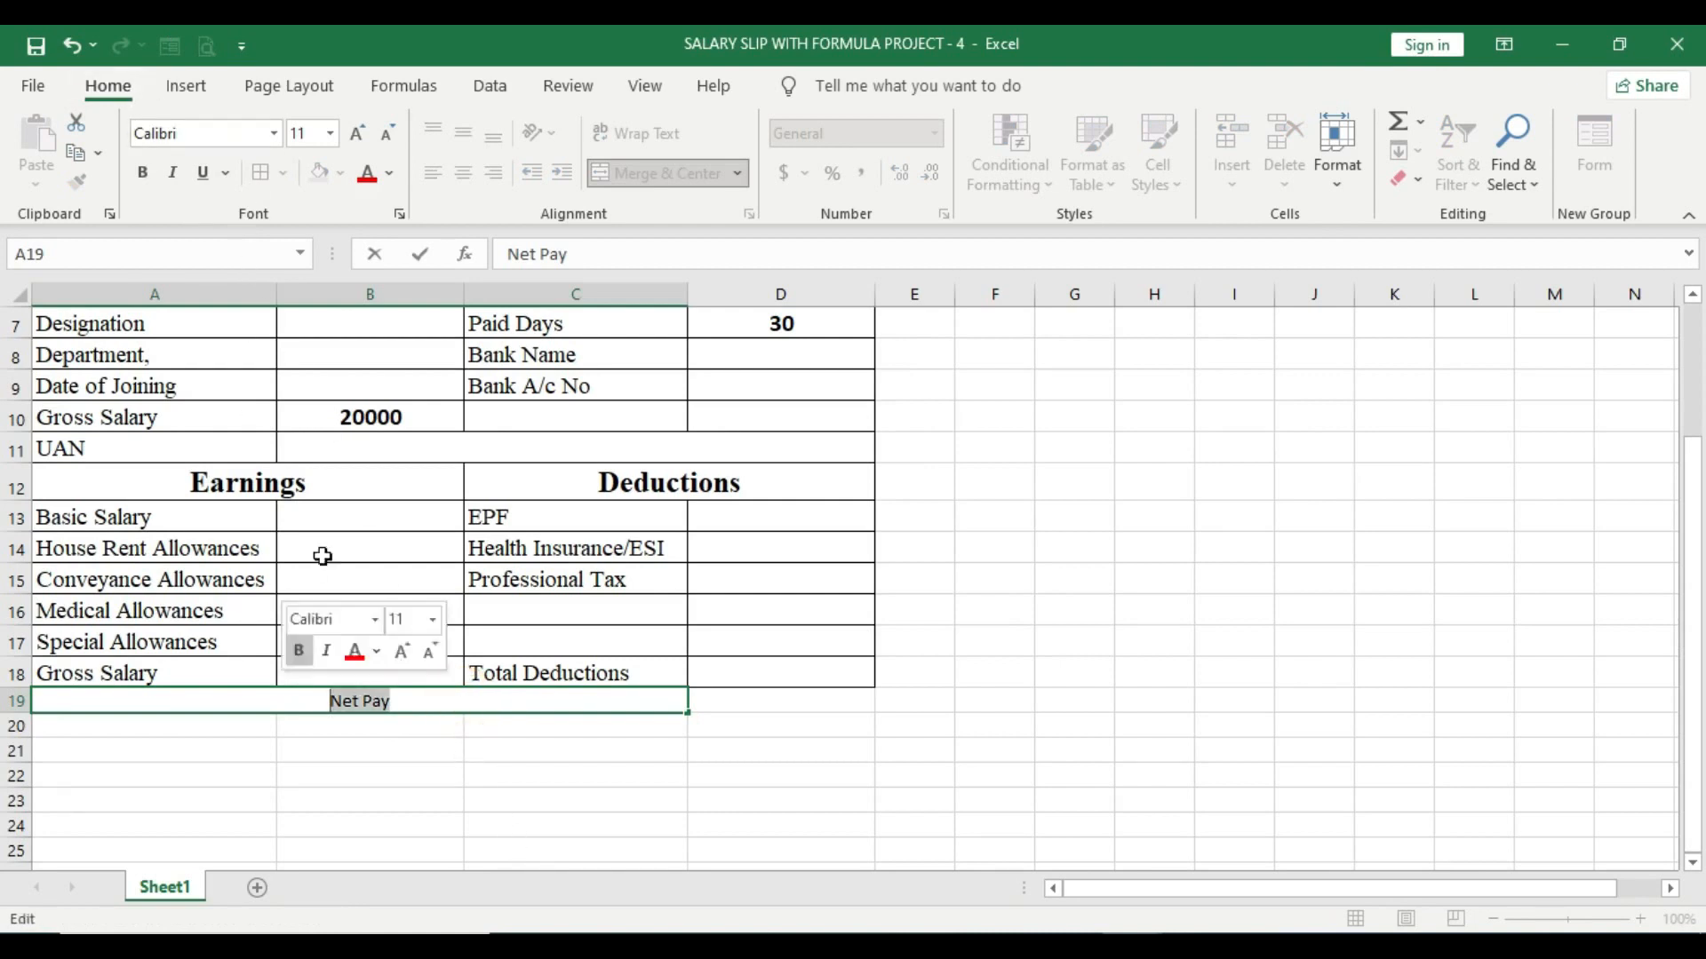
left_click(274, 133)
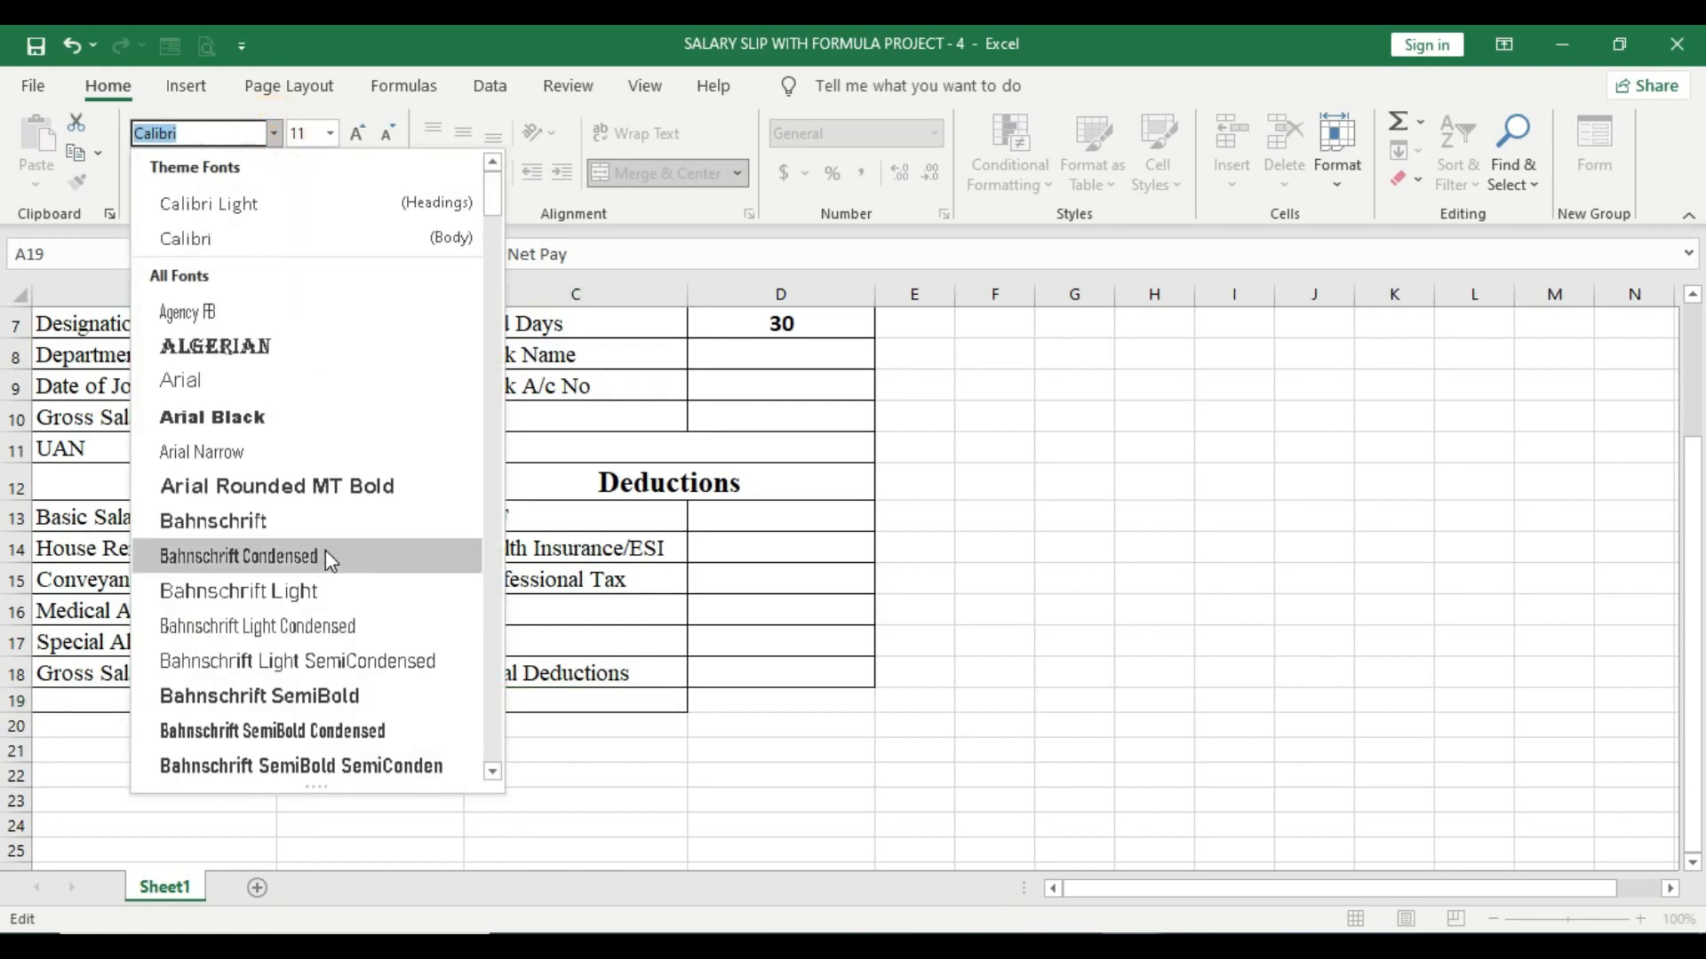
scroll(338, 533, "down", 5)
scroll(204, 737, "down", 5)
scroll(264, 700, "down", 20)
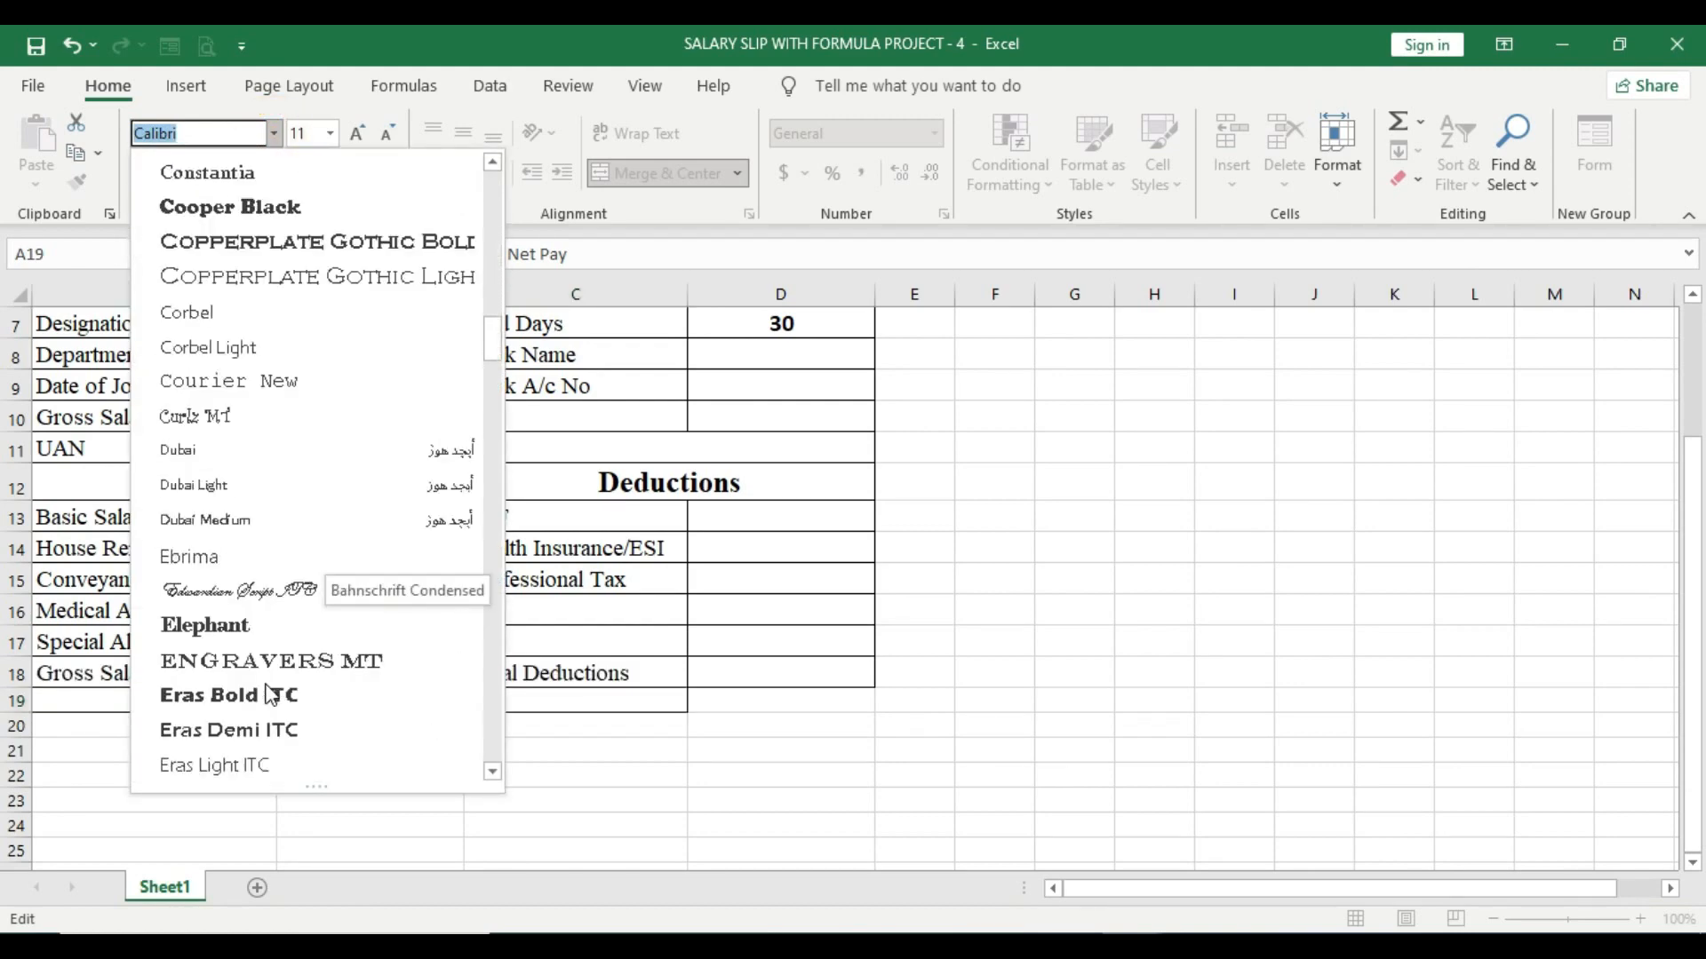
scroll(262, 696, "down", 20)
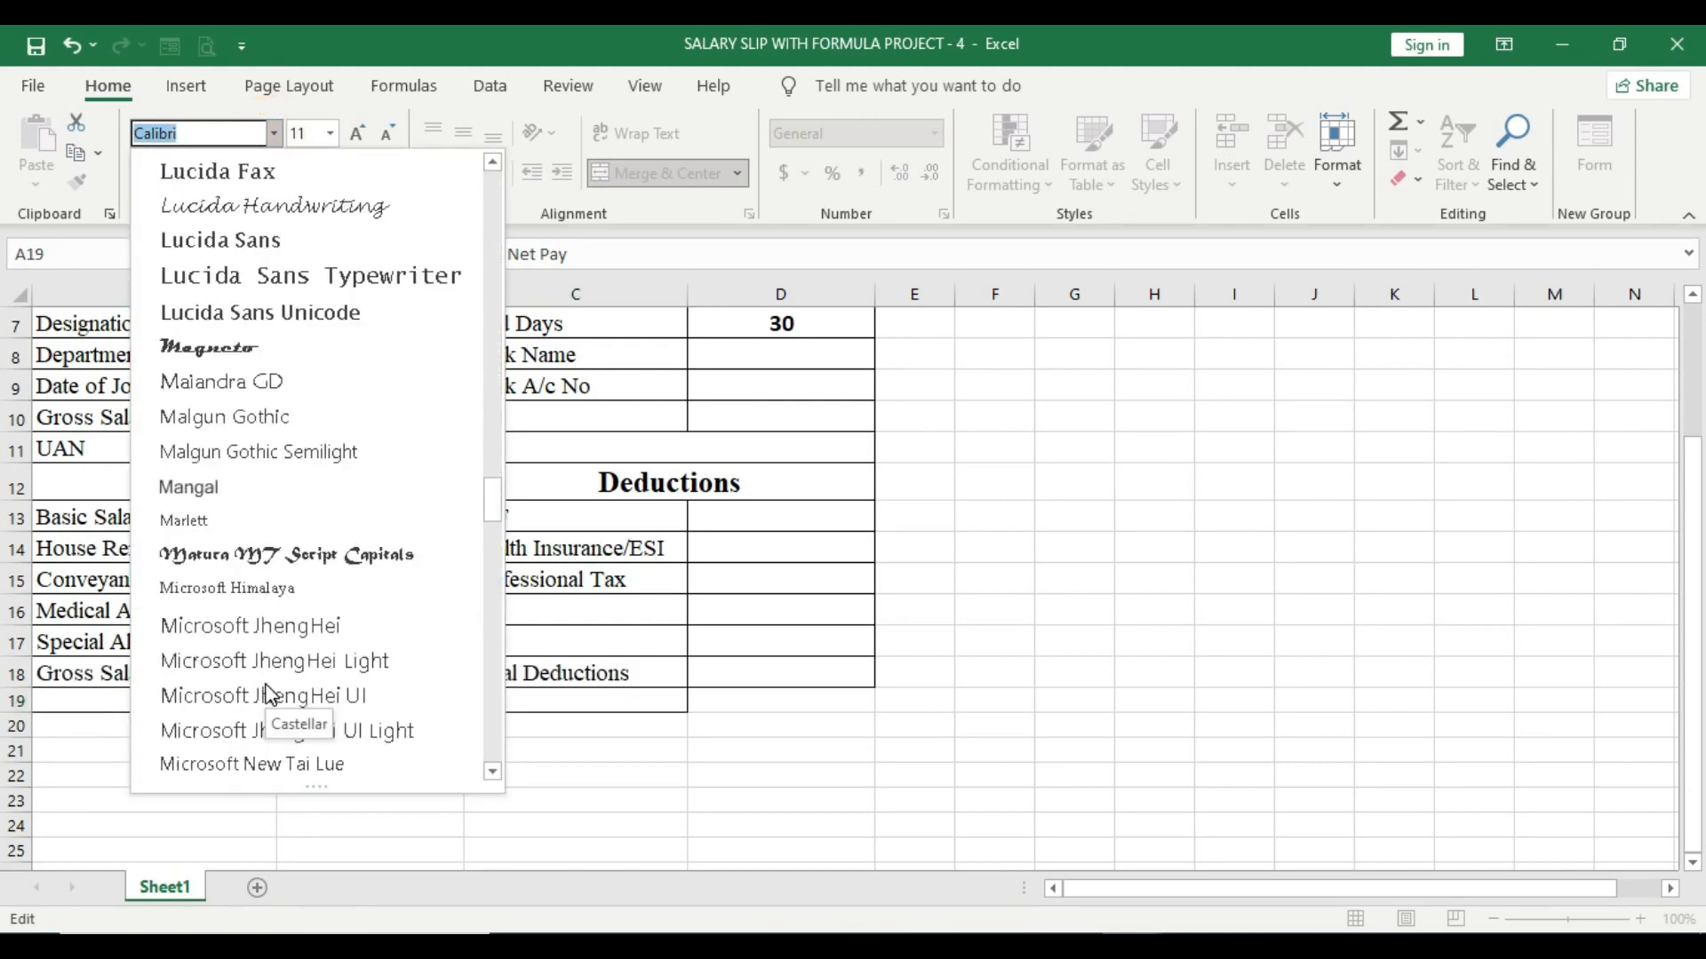
left_click(333, 417)
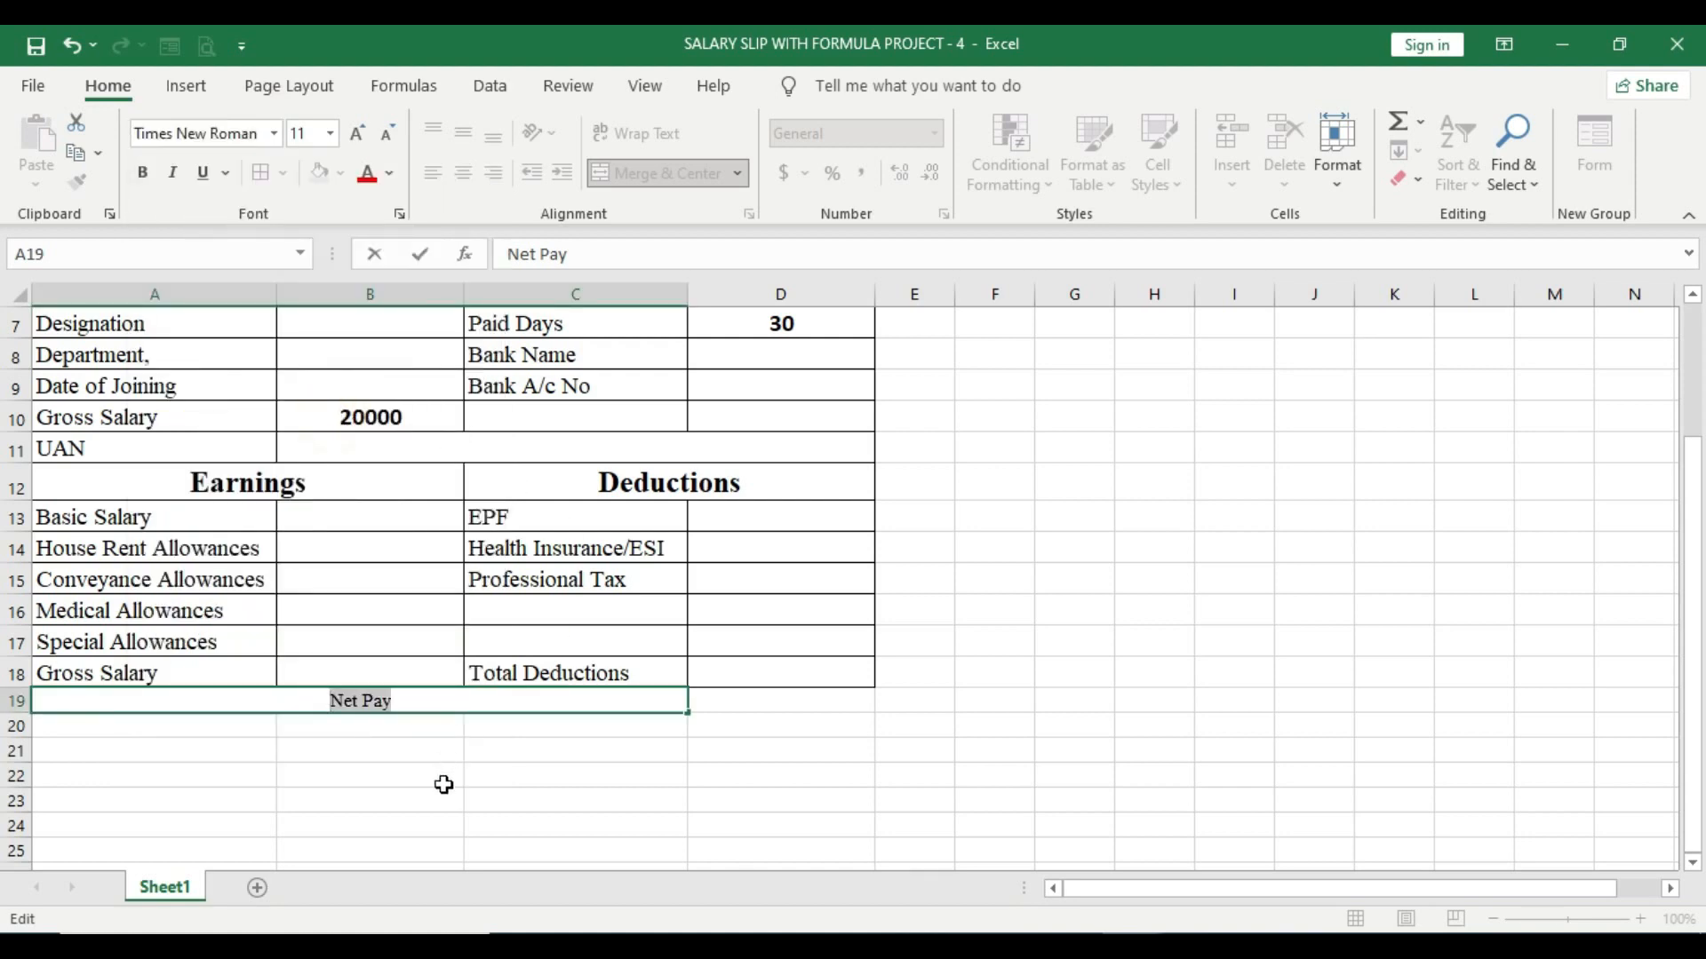
left_click(356, 135)
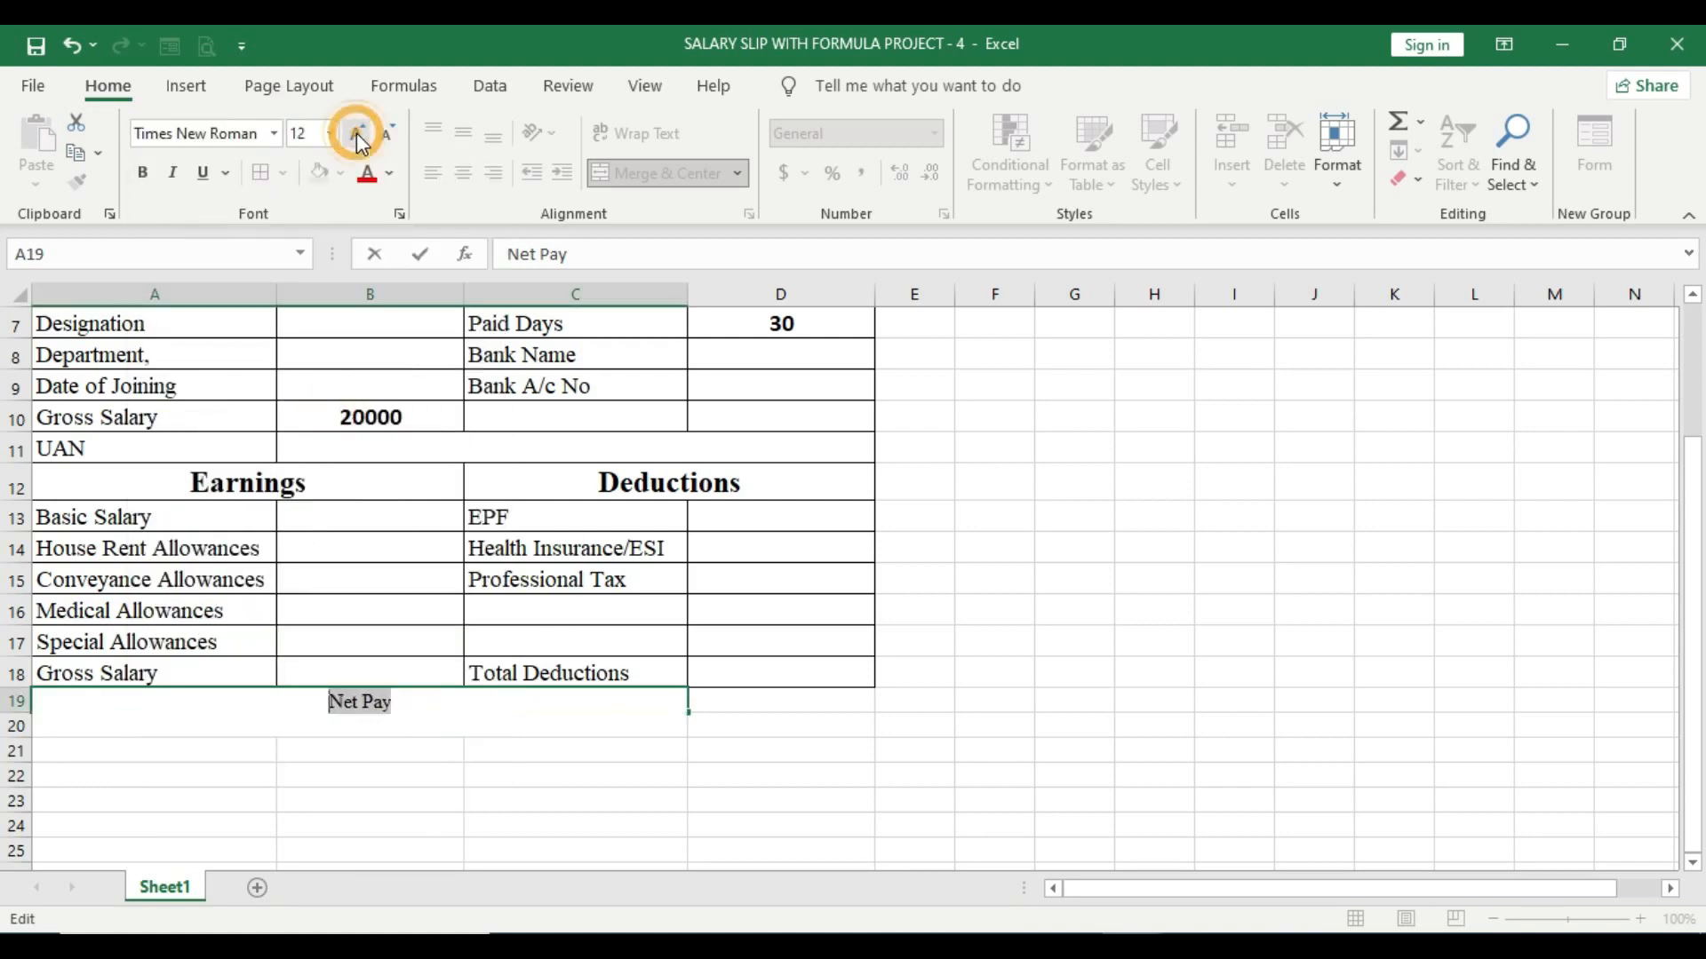
left_click(355, 136)
left_click(142, 172)
left_click(582, 788)
Step: Add a border to the Net Pay amount cell D19
left_click(742, 706)
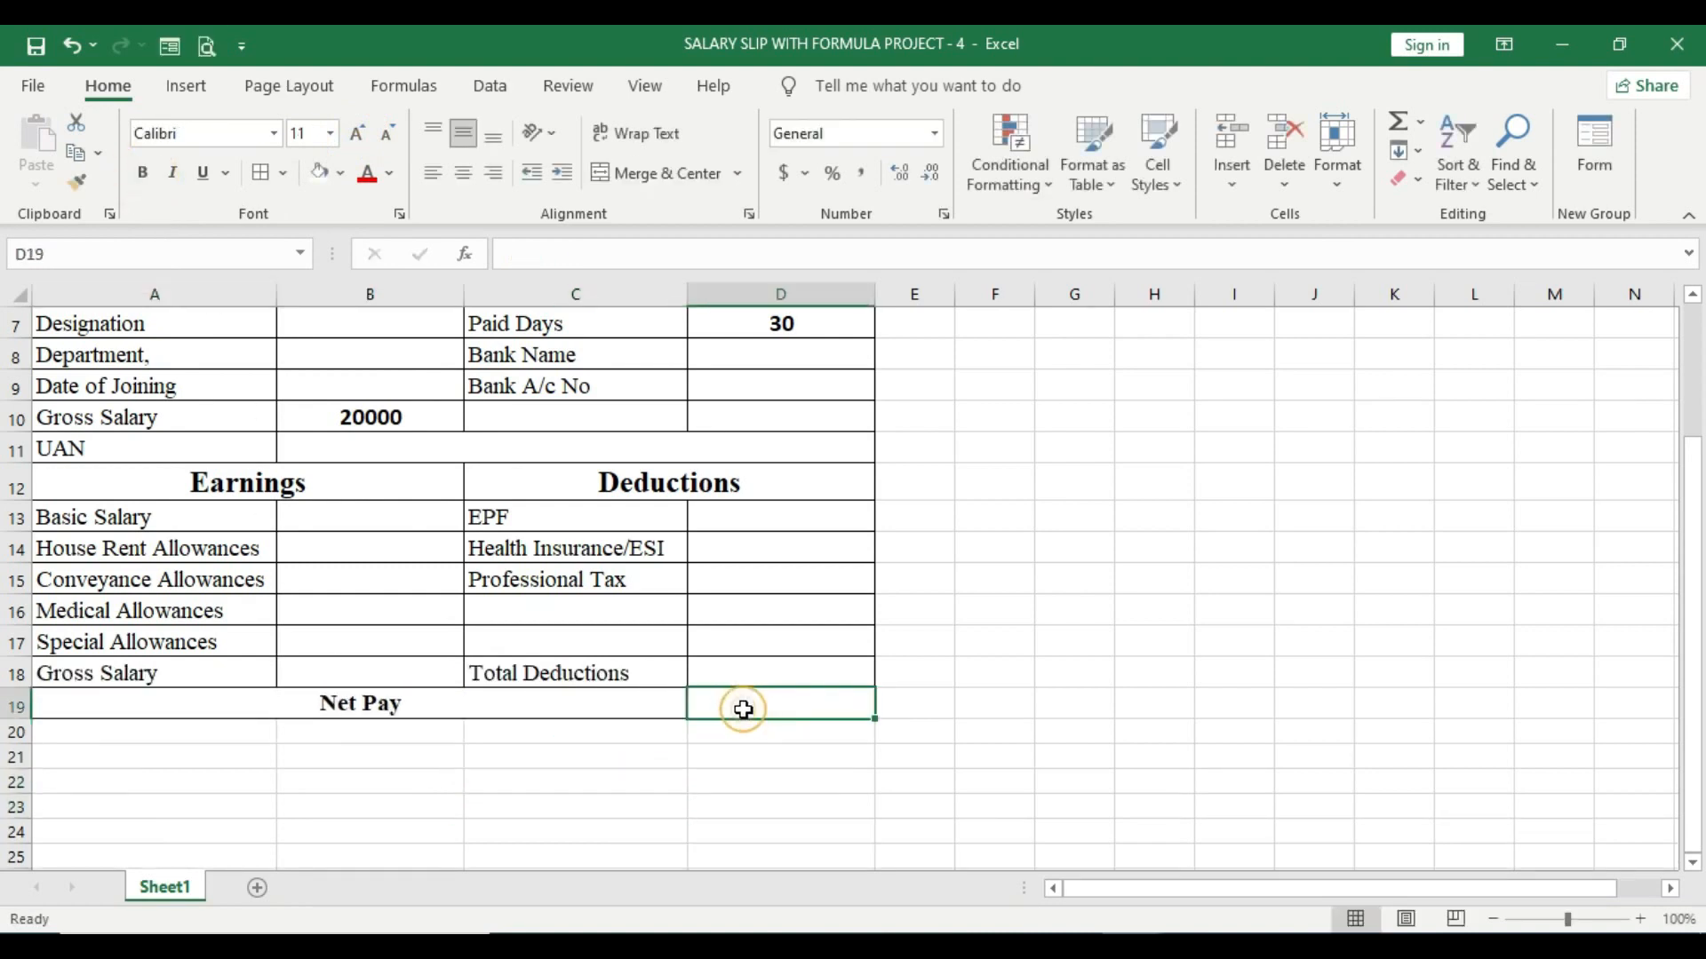
left_click(259, 173)
left_click(701, 753)
Step: Merge and center A20:B20 and C20:D20 as two separate cells and add borders to row 20
left_click_drag(129, 732, 843, 738)
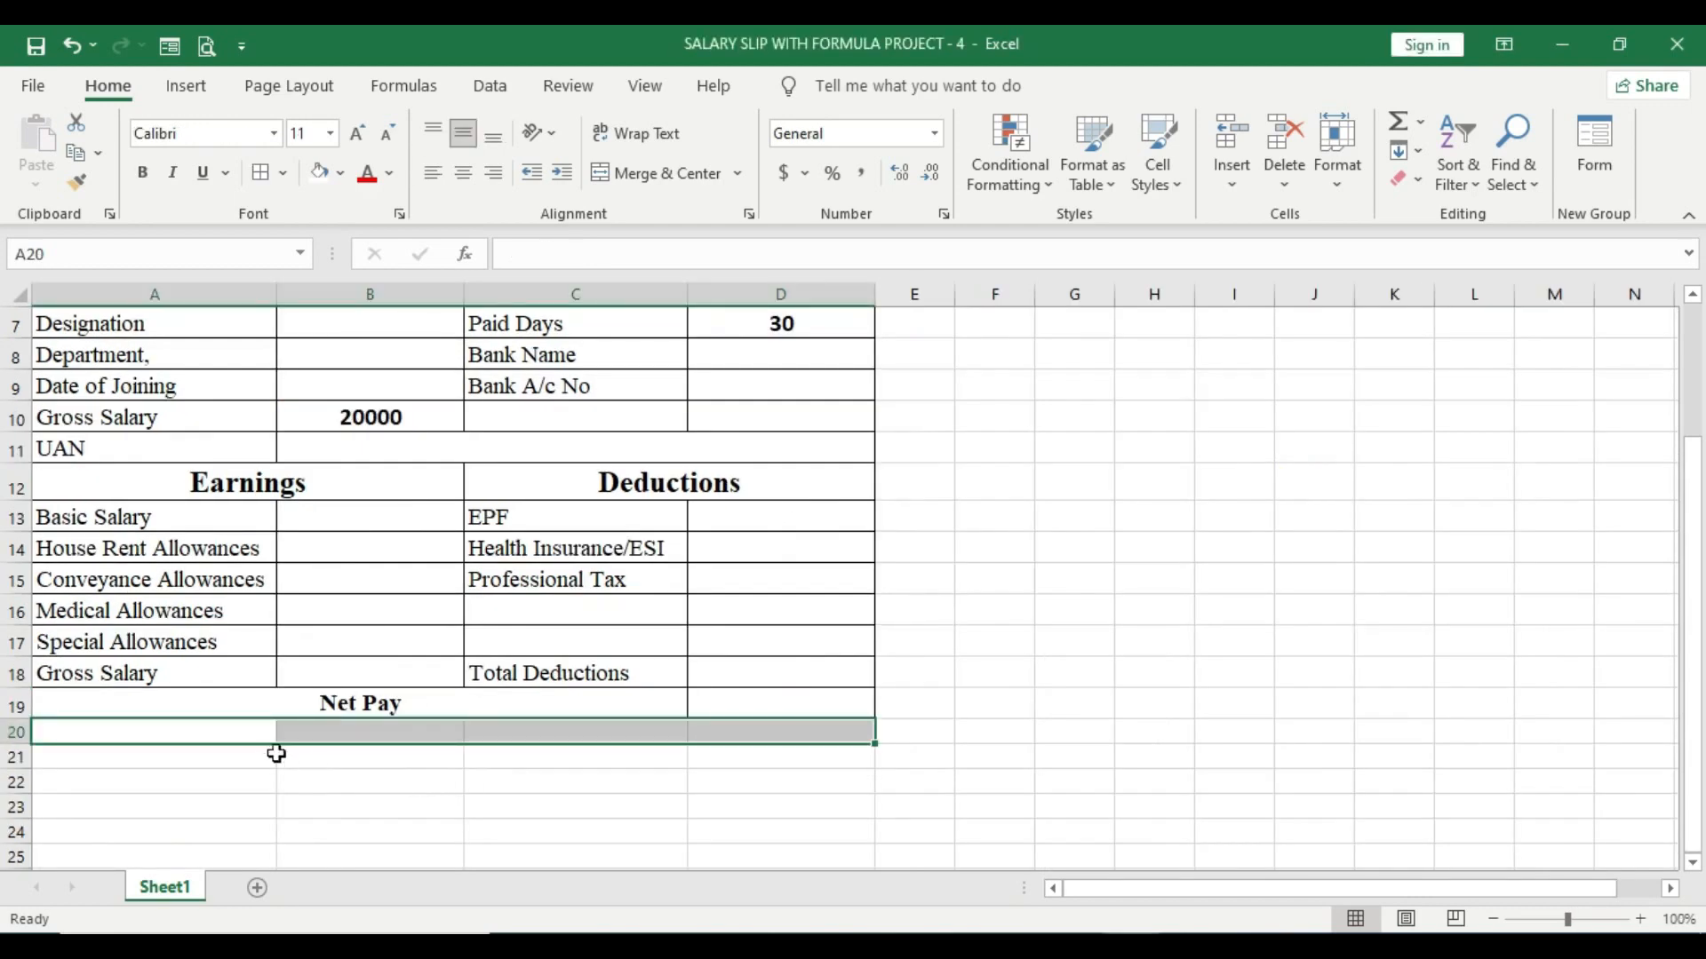
left_click(85, 729)
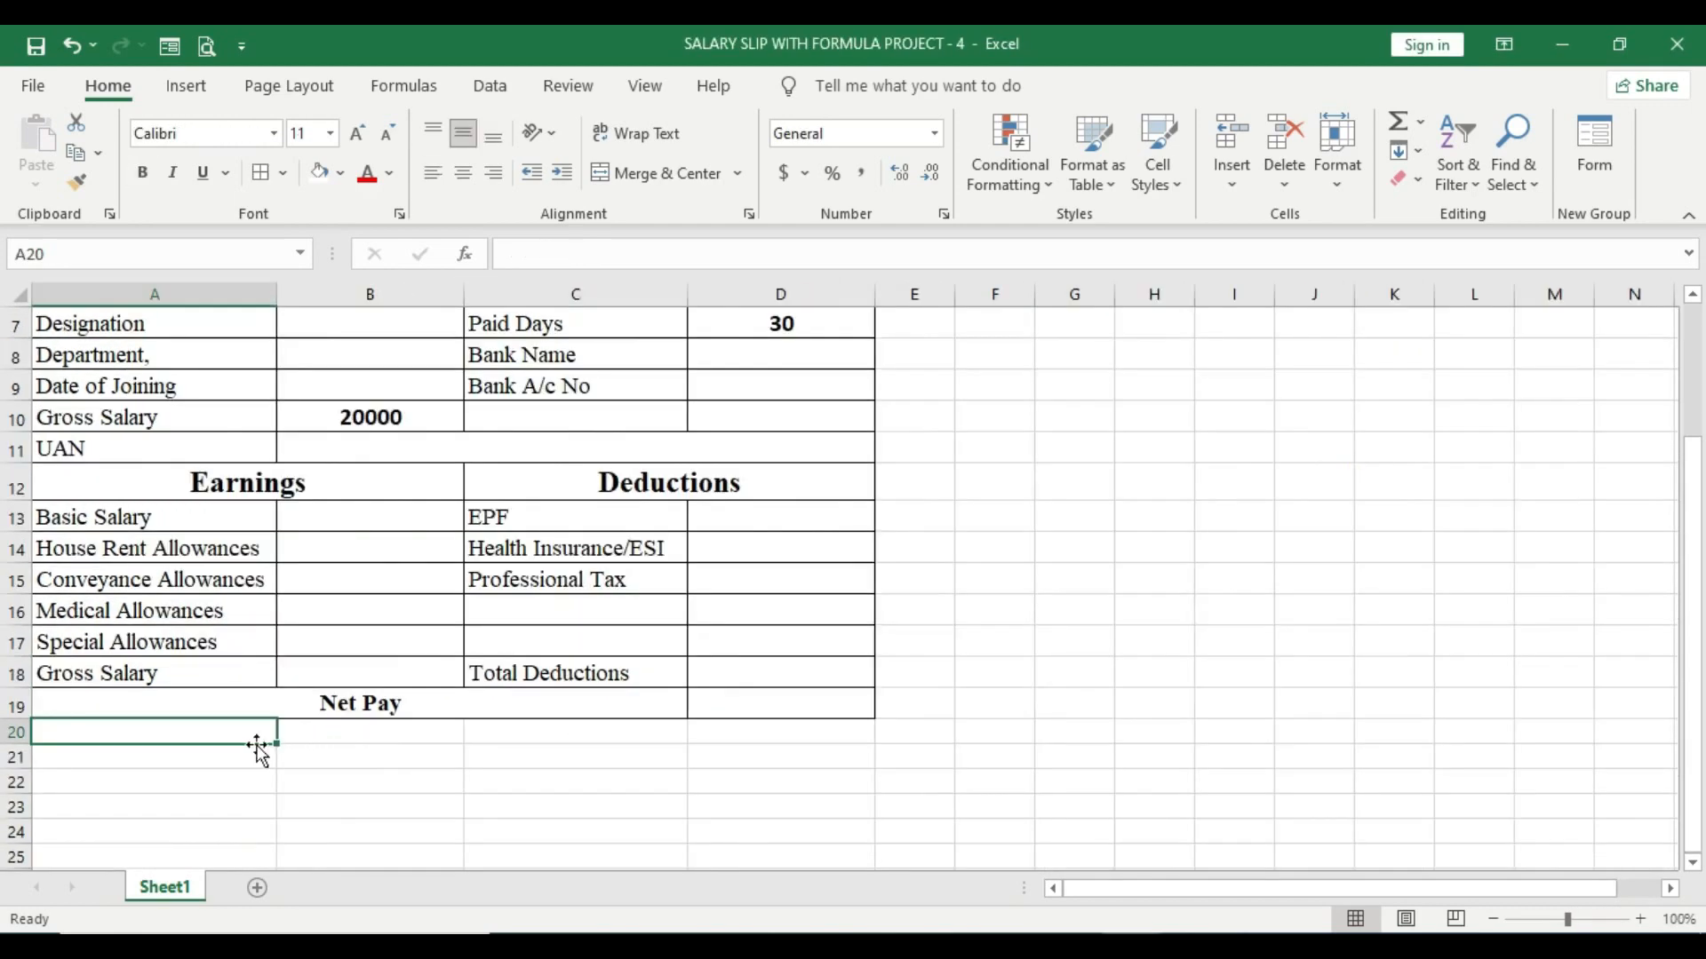
left_click_drag(163, 732, 360, 738)
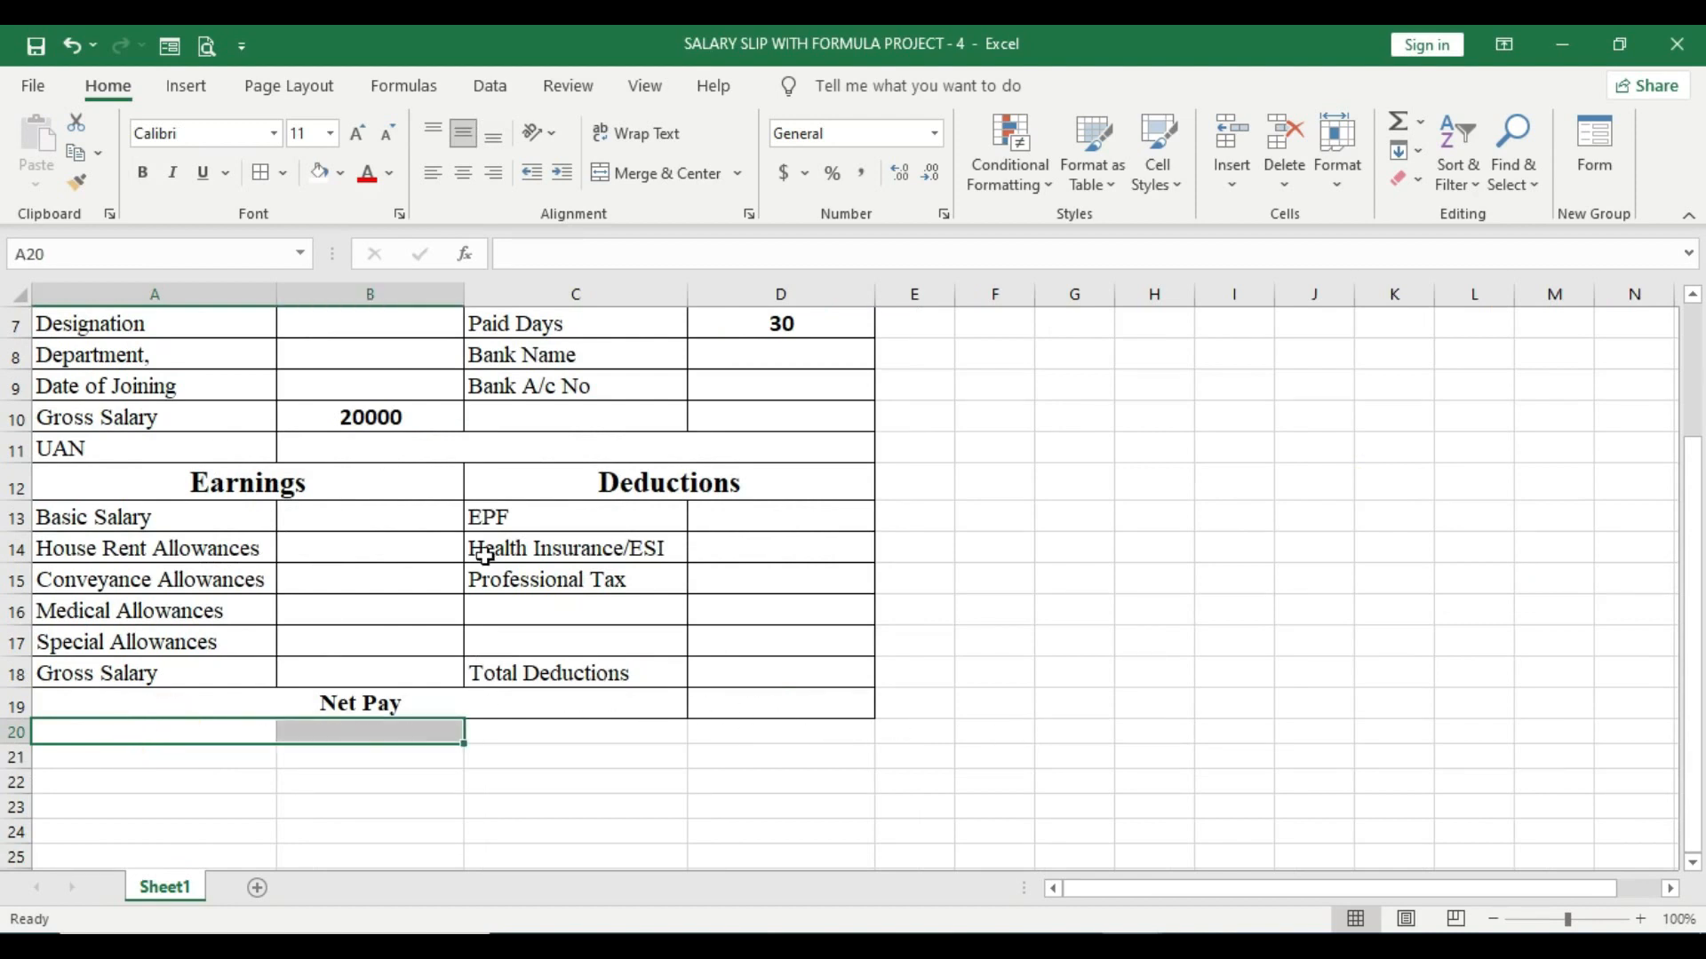
left_click(626, 175)
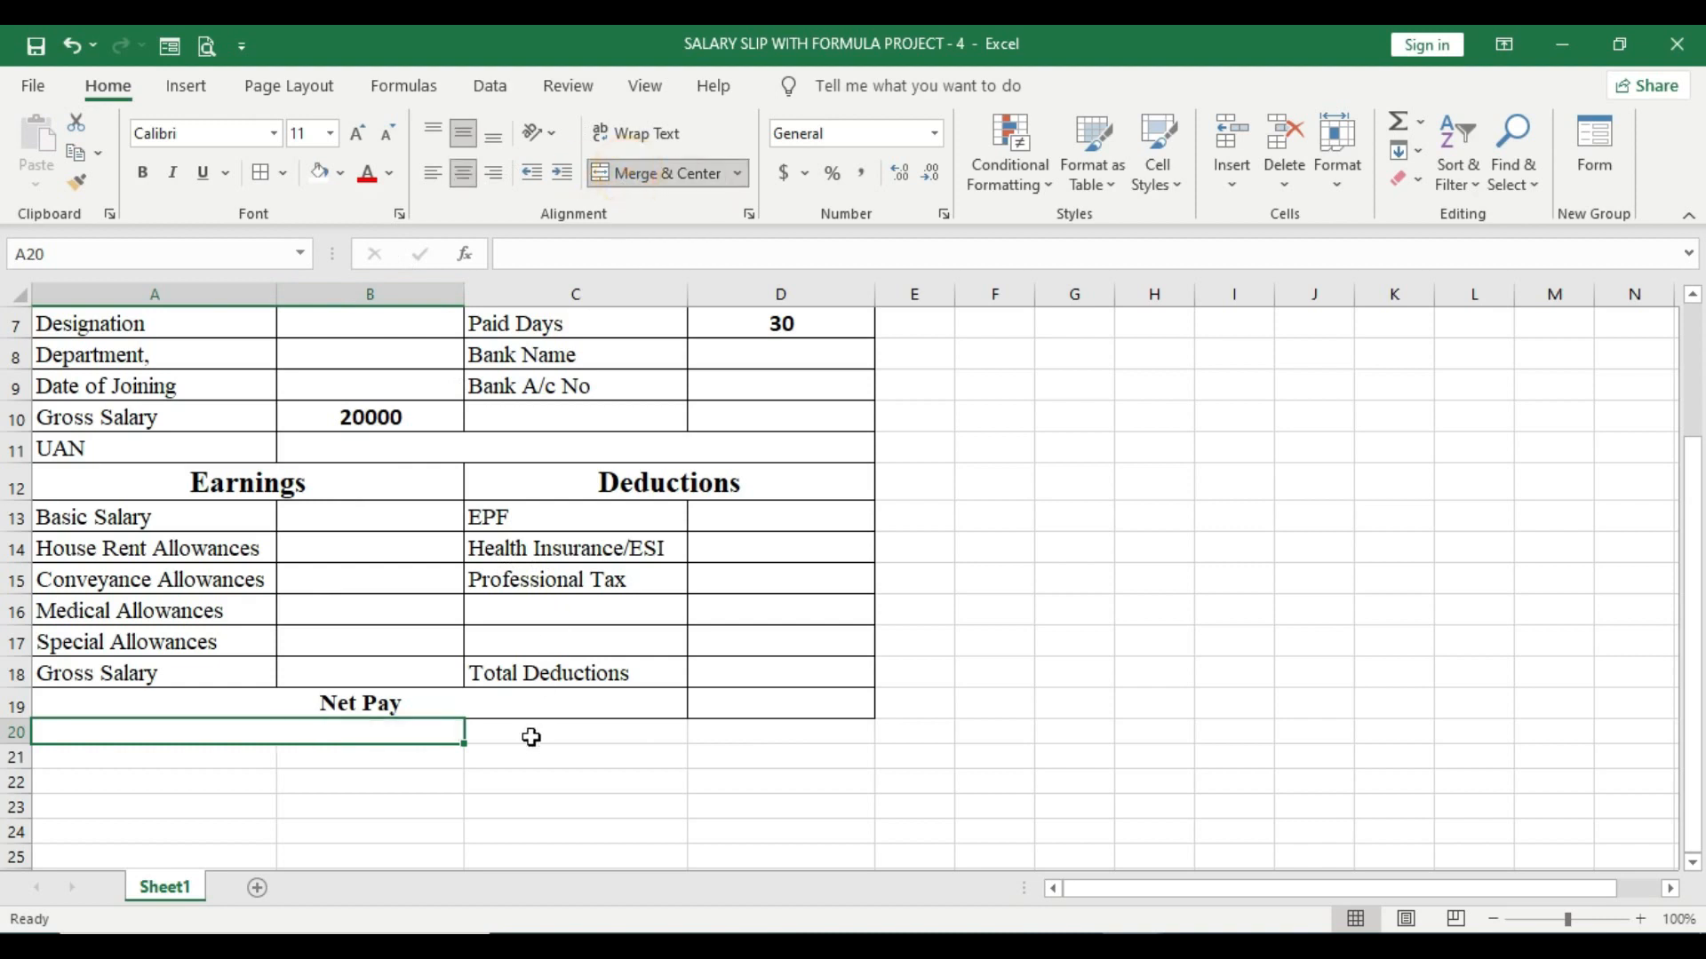
left_click_drag(515, 732, 760, 735)
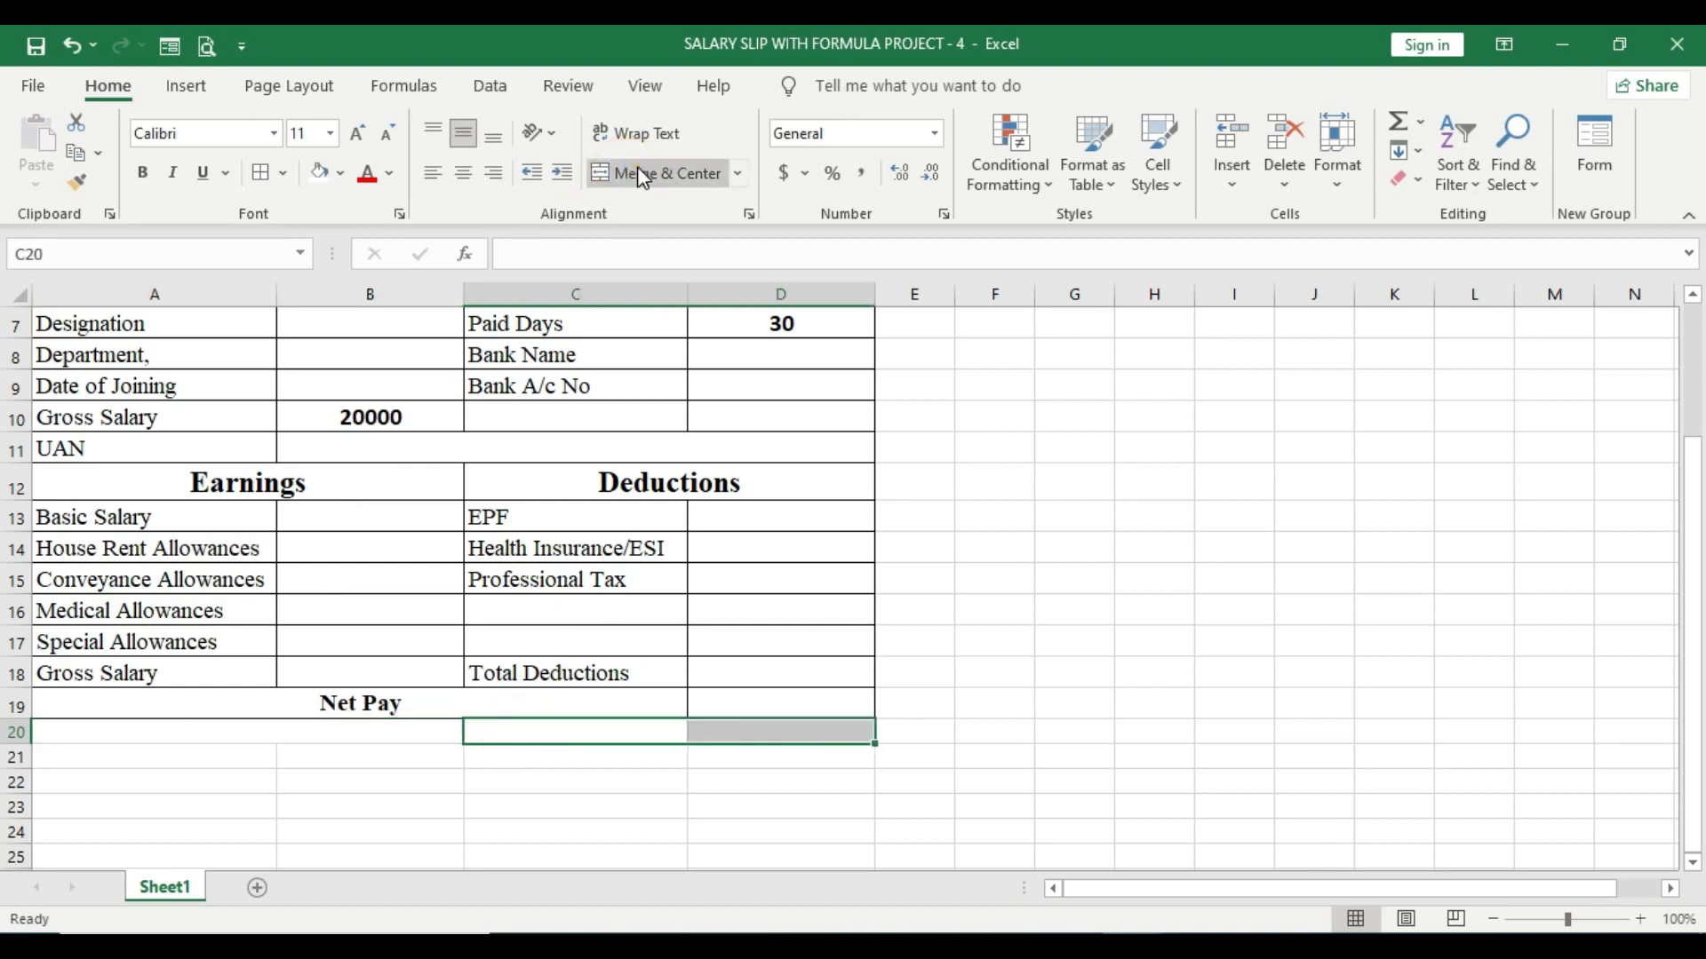
left_click(666, 173)
left_click_drag(153, 737, 549, 738)
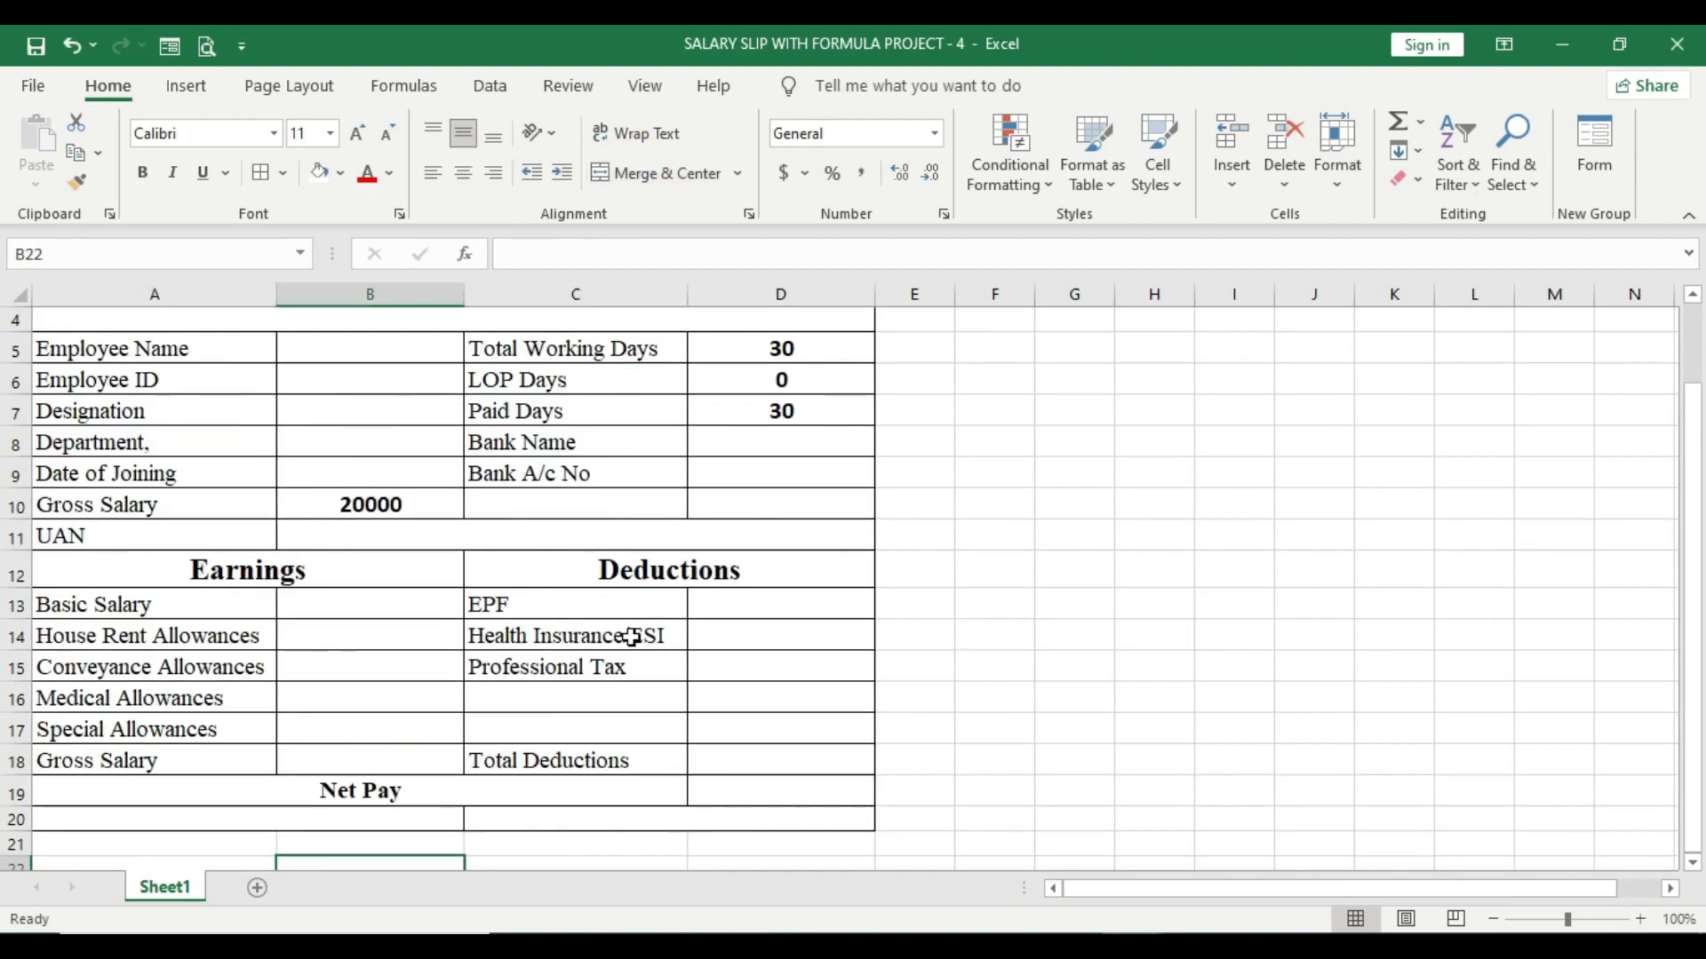
Step: Make row 20 below the Net Pay row slightly taller
scroll(636, 597, "down", 3)
left_click_drag(11, 545, 12, 565)
scroll(303, 693, "up", 1)
scroll(302, 729, "up", 3)
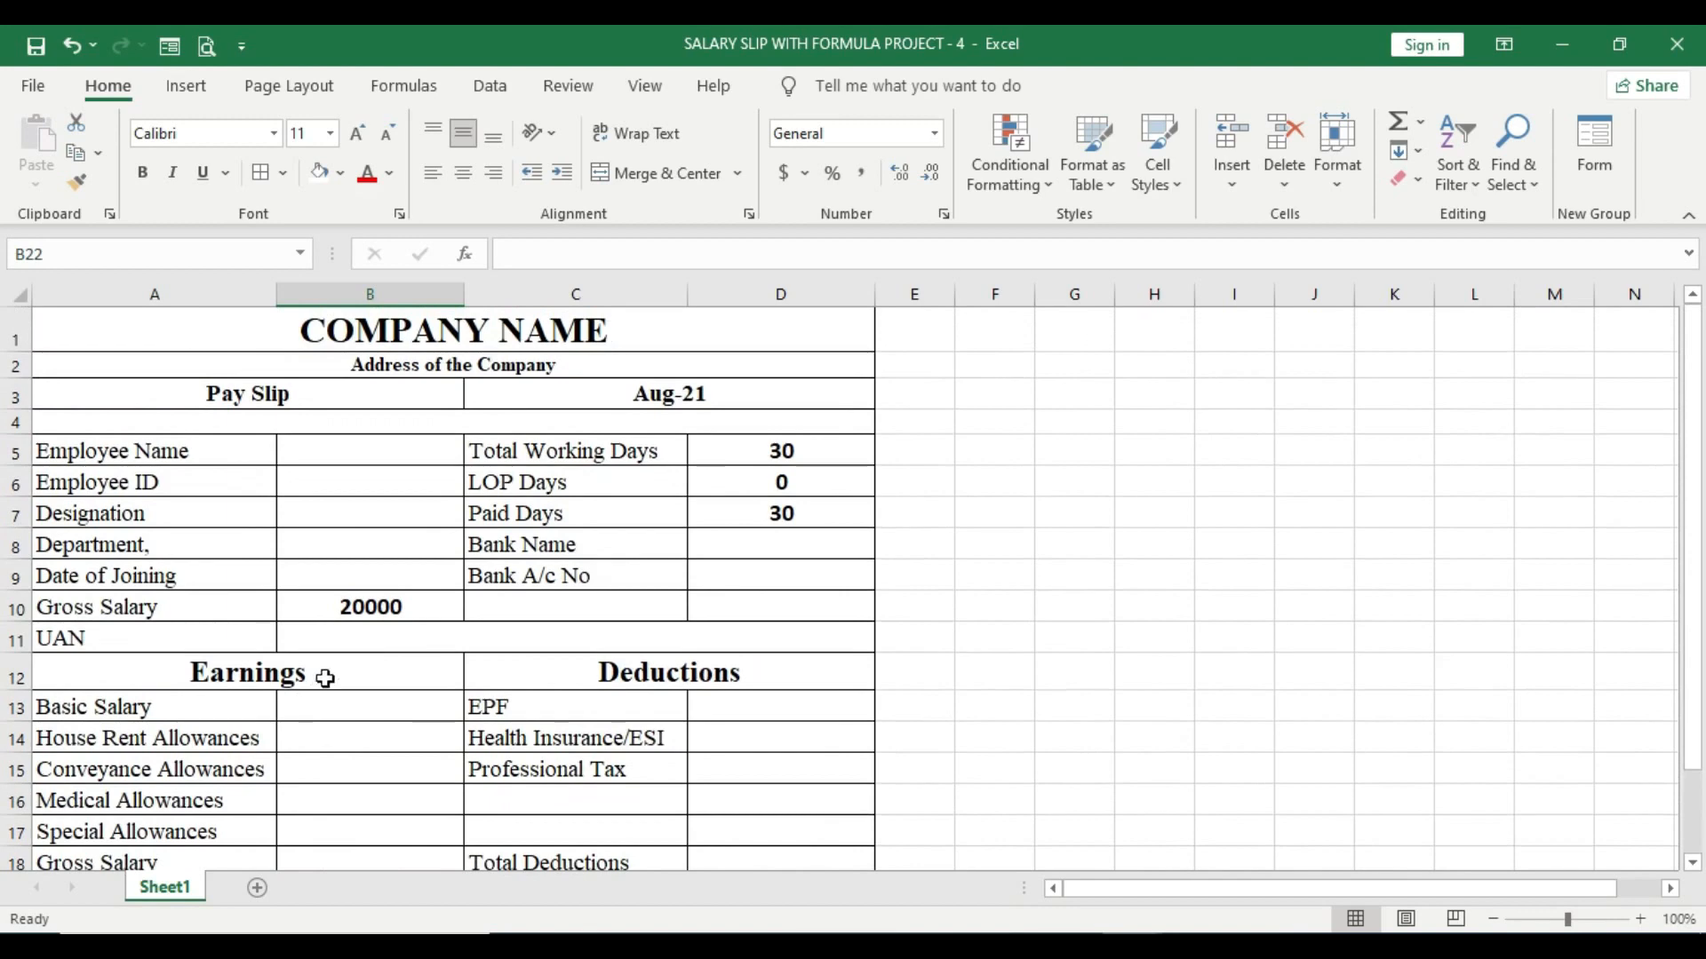
Step: Enter the label "Amount in Words" in the merged cell A20:B20 below Net Pay
scroll(425, 654, "down", 1, "ctrl")
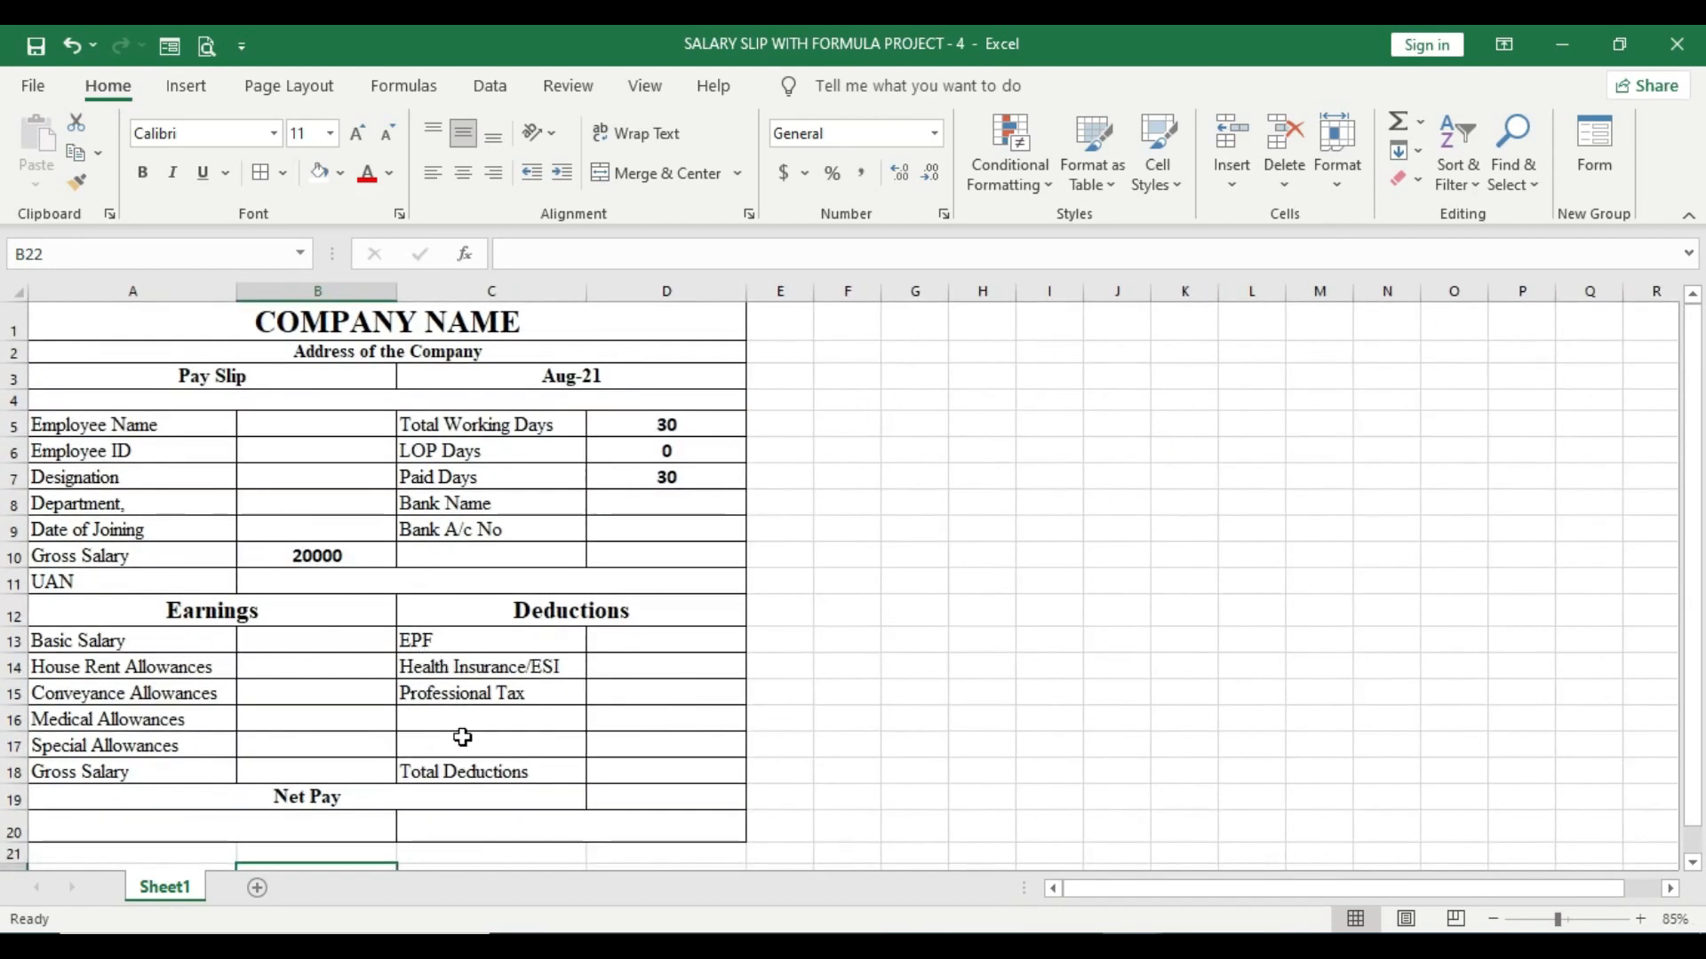
scroll(459, 736, "down", 1)
scroll(803, 676, "up", 1)
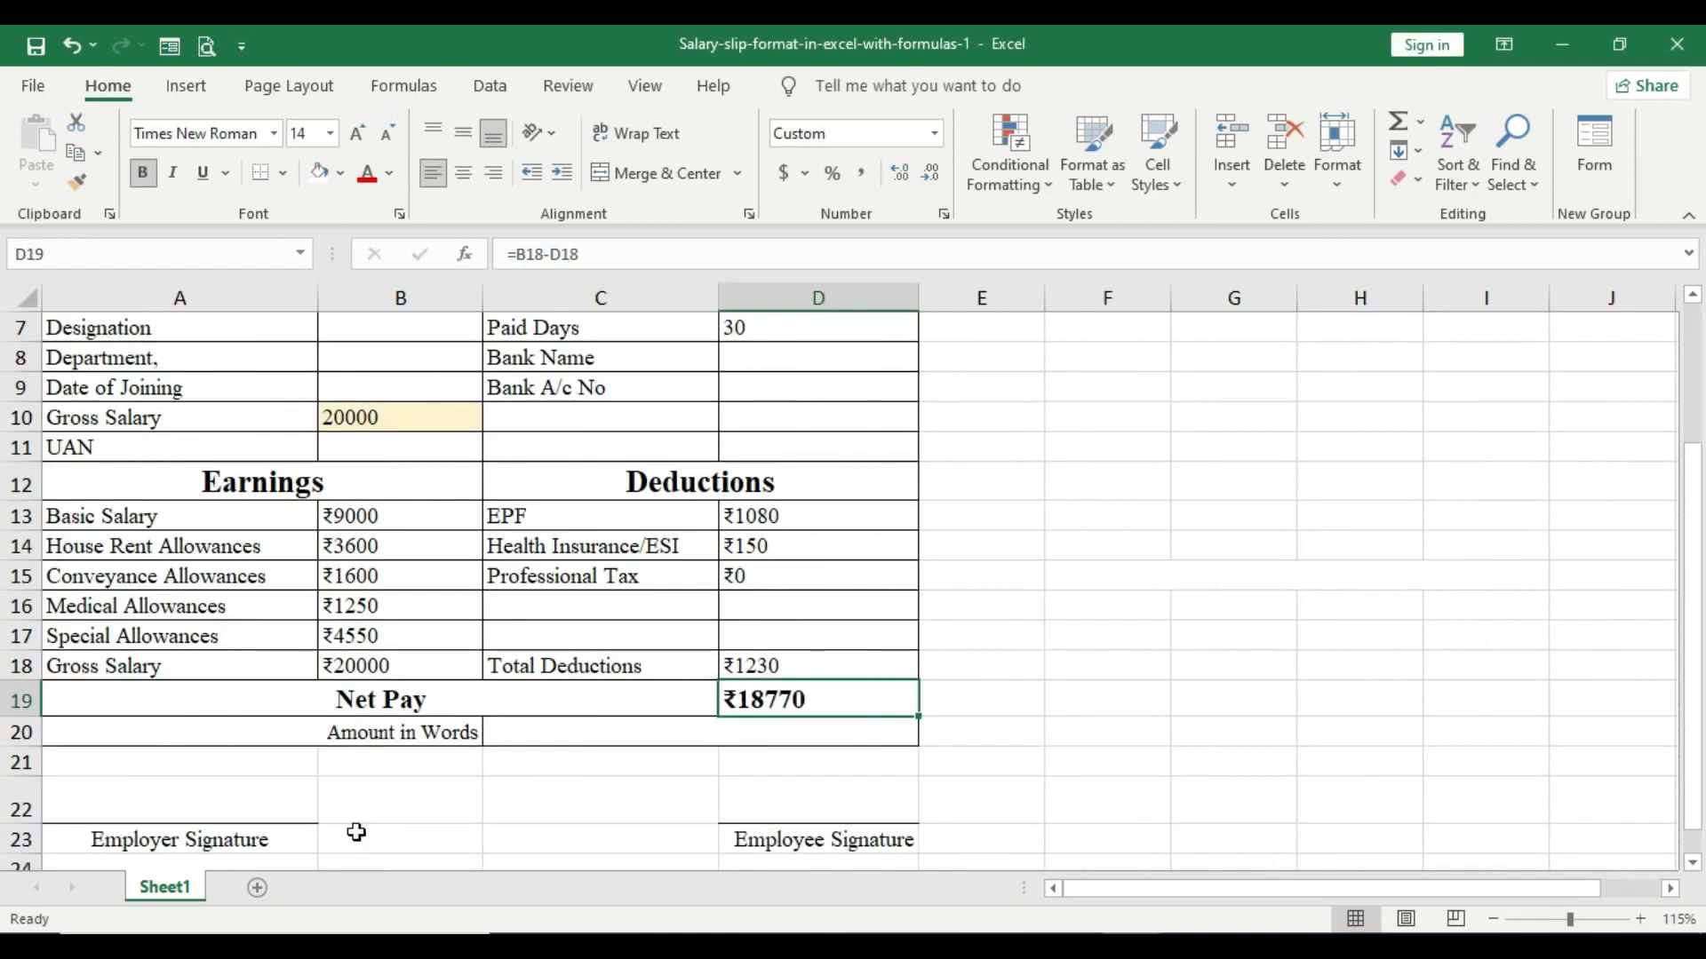
double_click(335, 727)
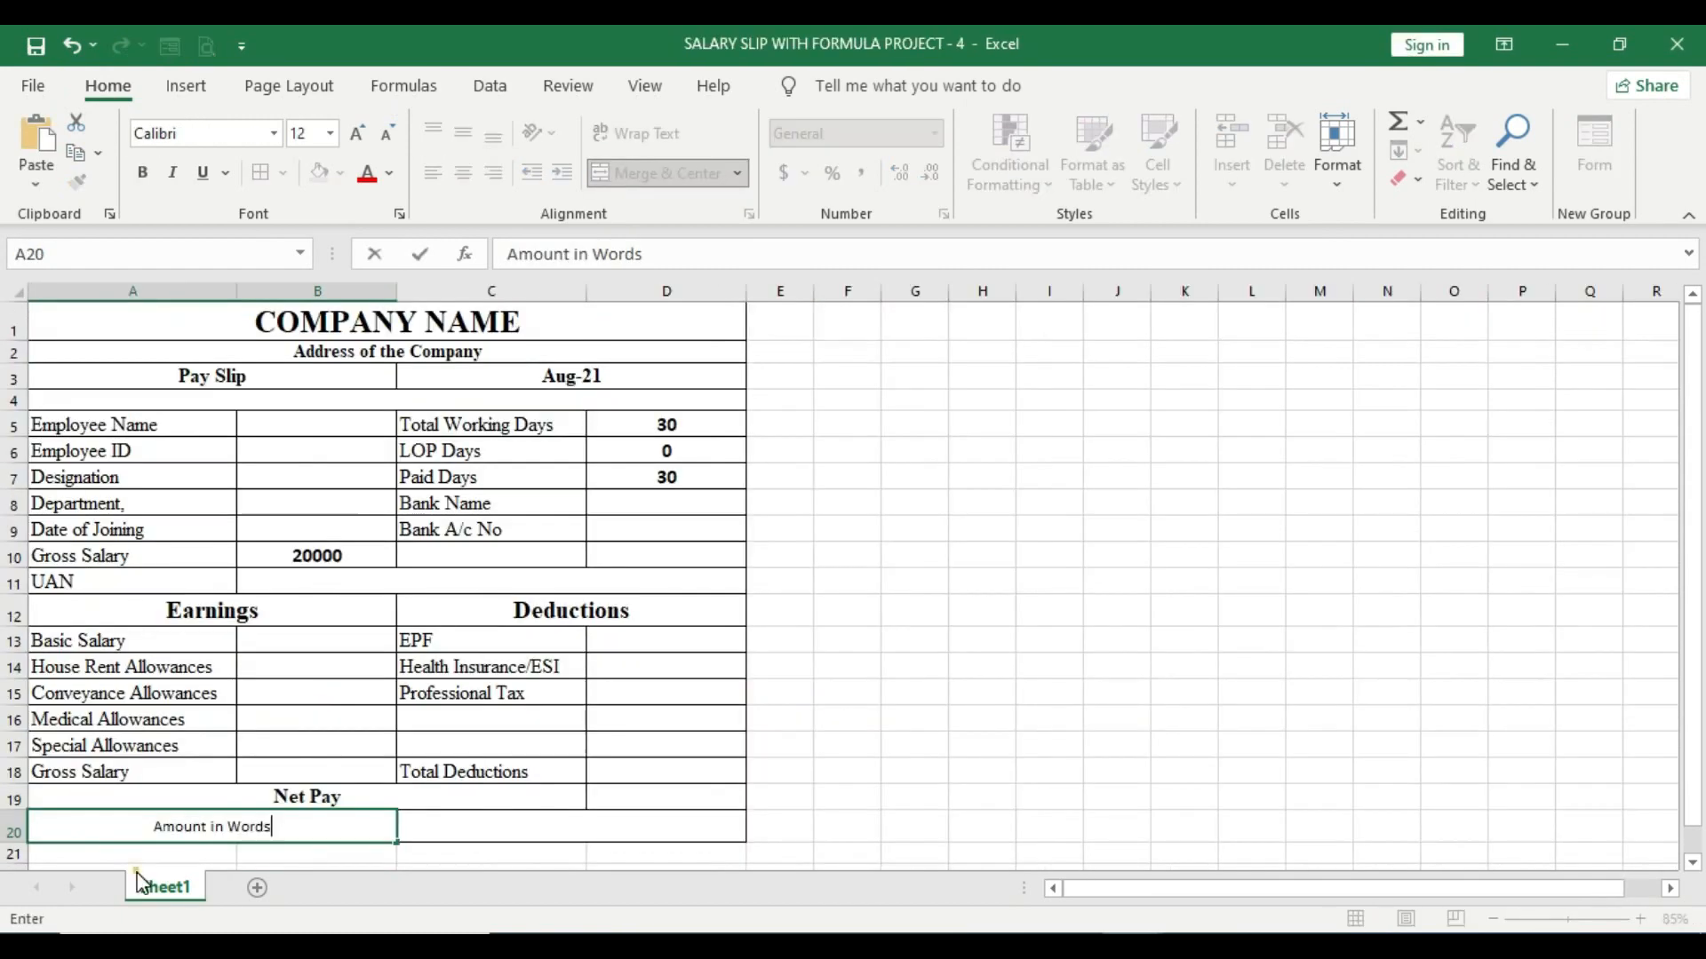
key("Return")
Step: Format the Amount in Words label as bold 16-point Times New Roman and right-align it
left_click(141, 818)
left_click(355, 135)
left_click(355, 136)
left_click(356, 135)
left_click(355, 135)
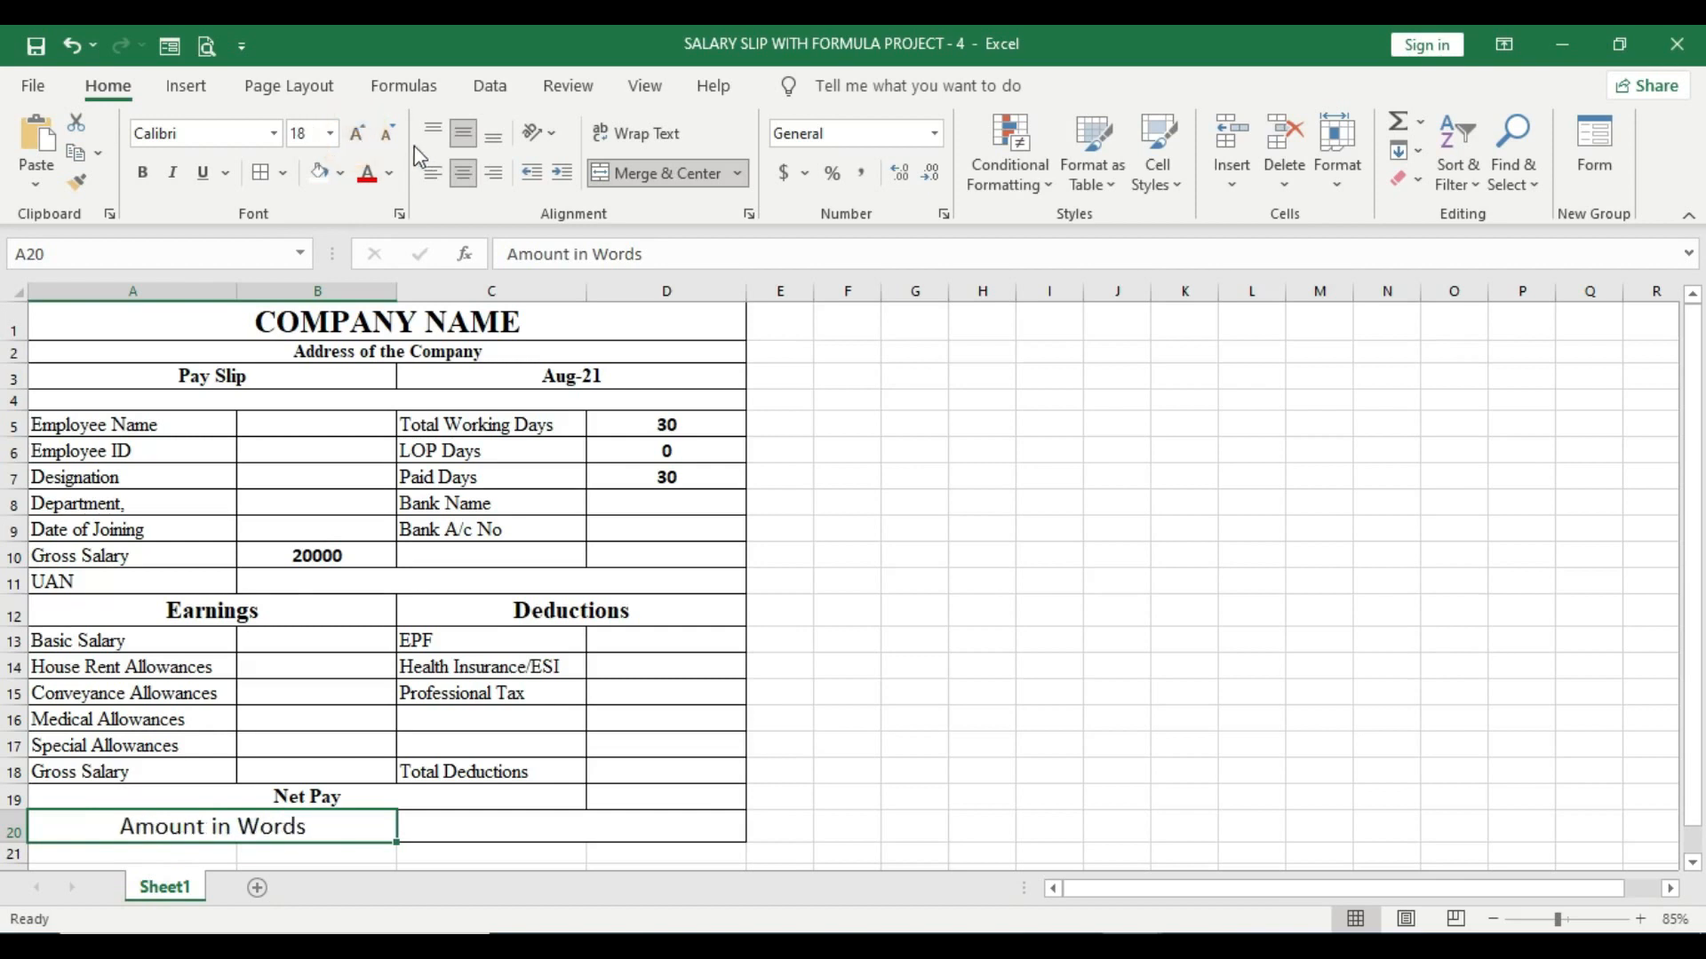
left_click(392, 134)
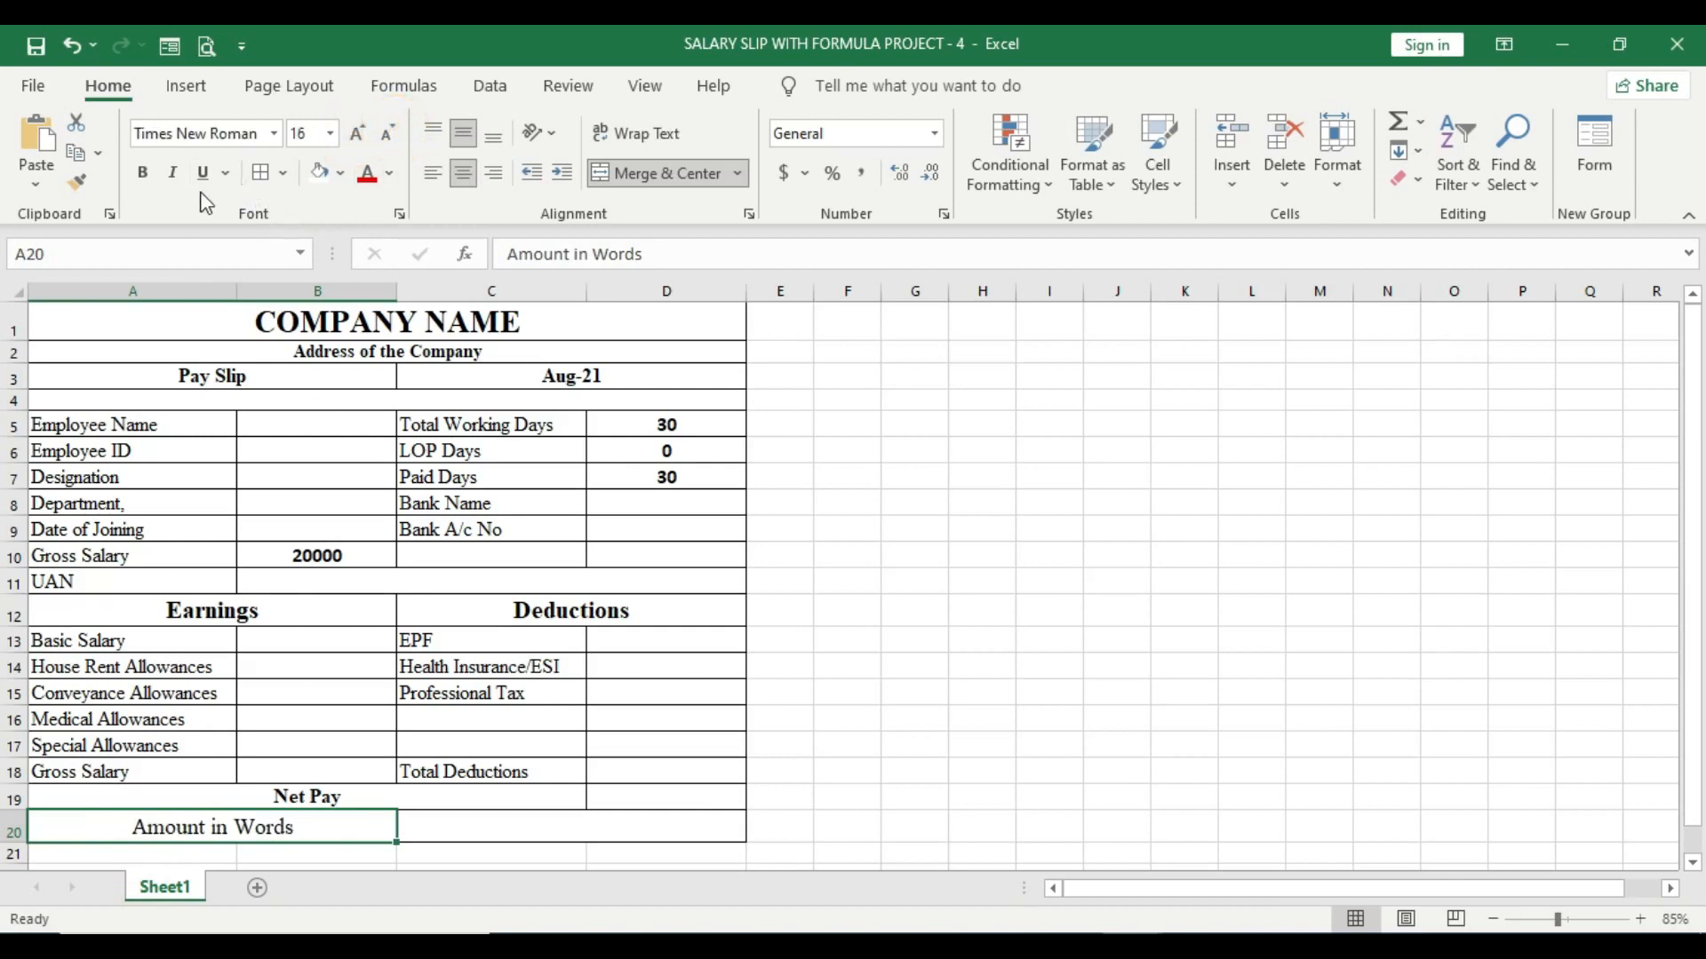
left_click(151, 180)
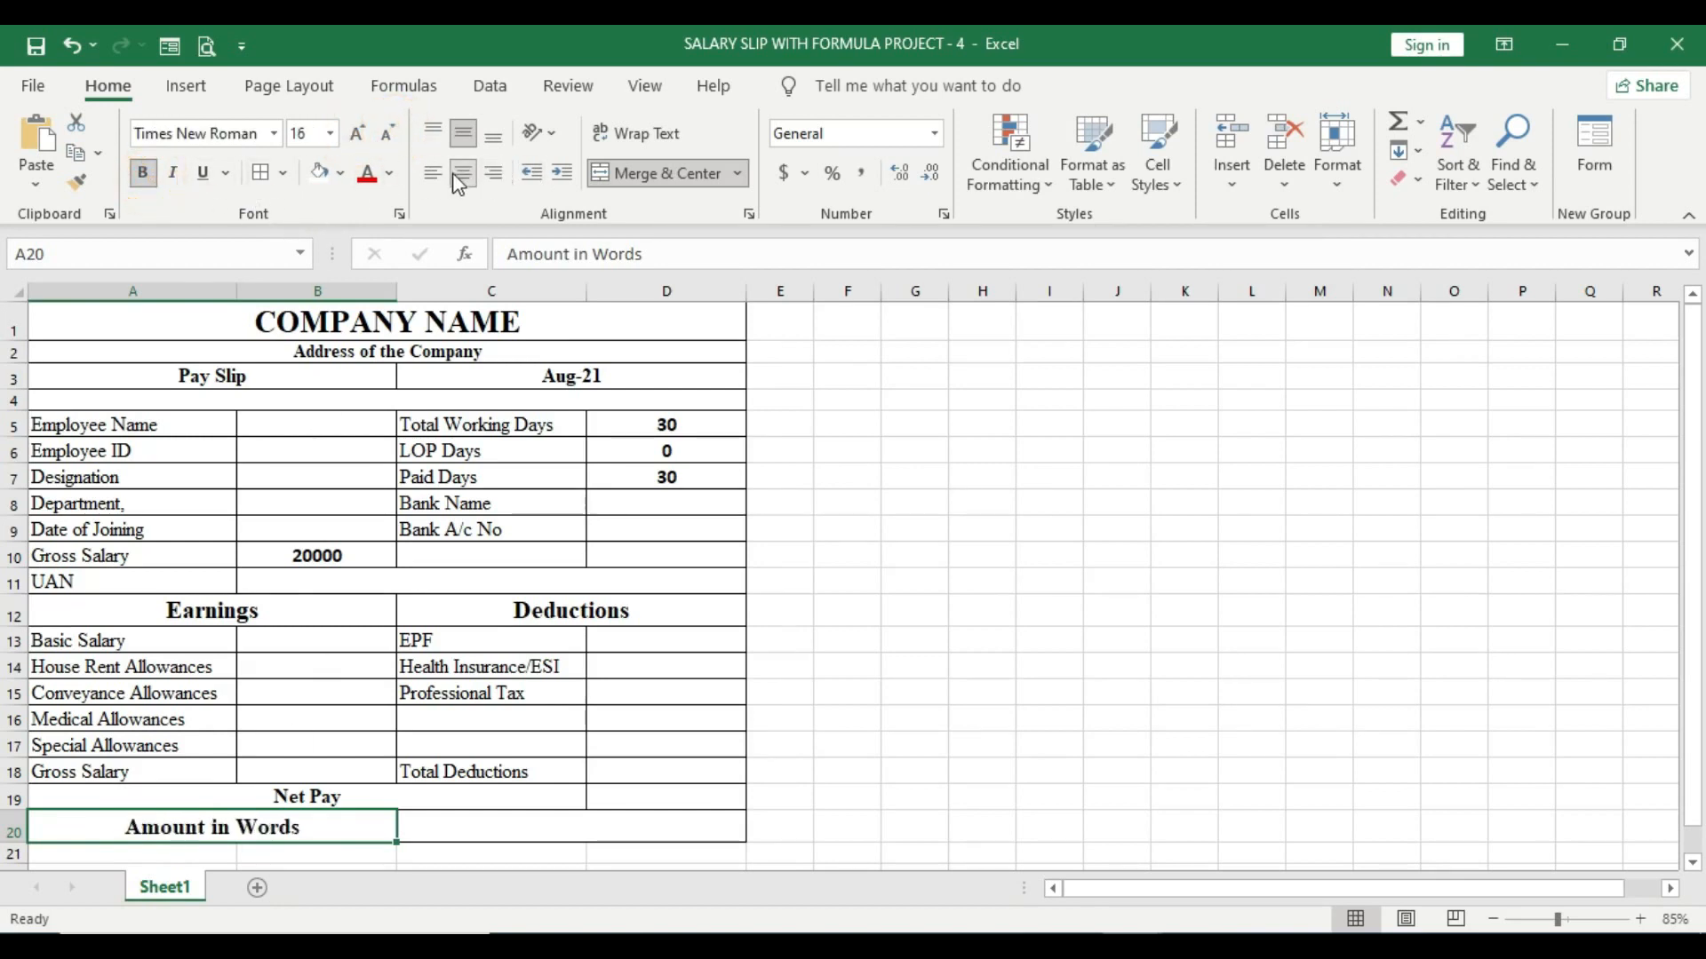
left_click(491, 176)
left_click(472, 804)
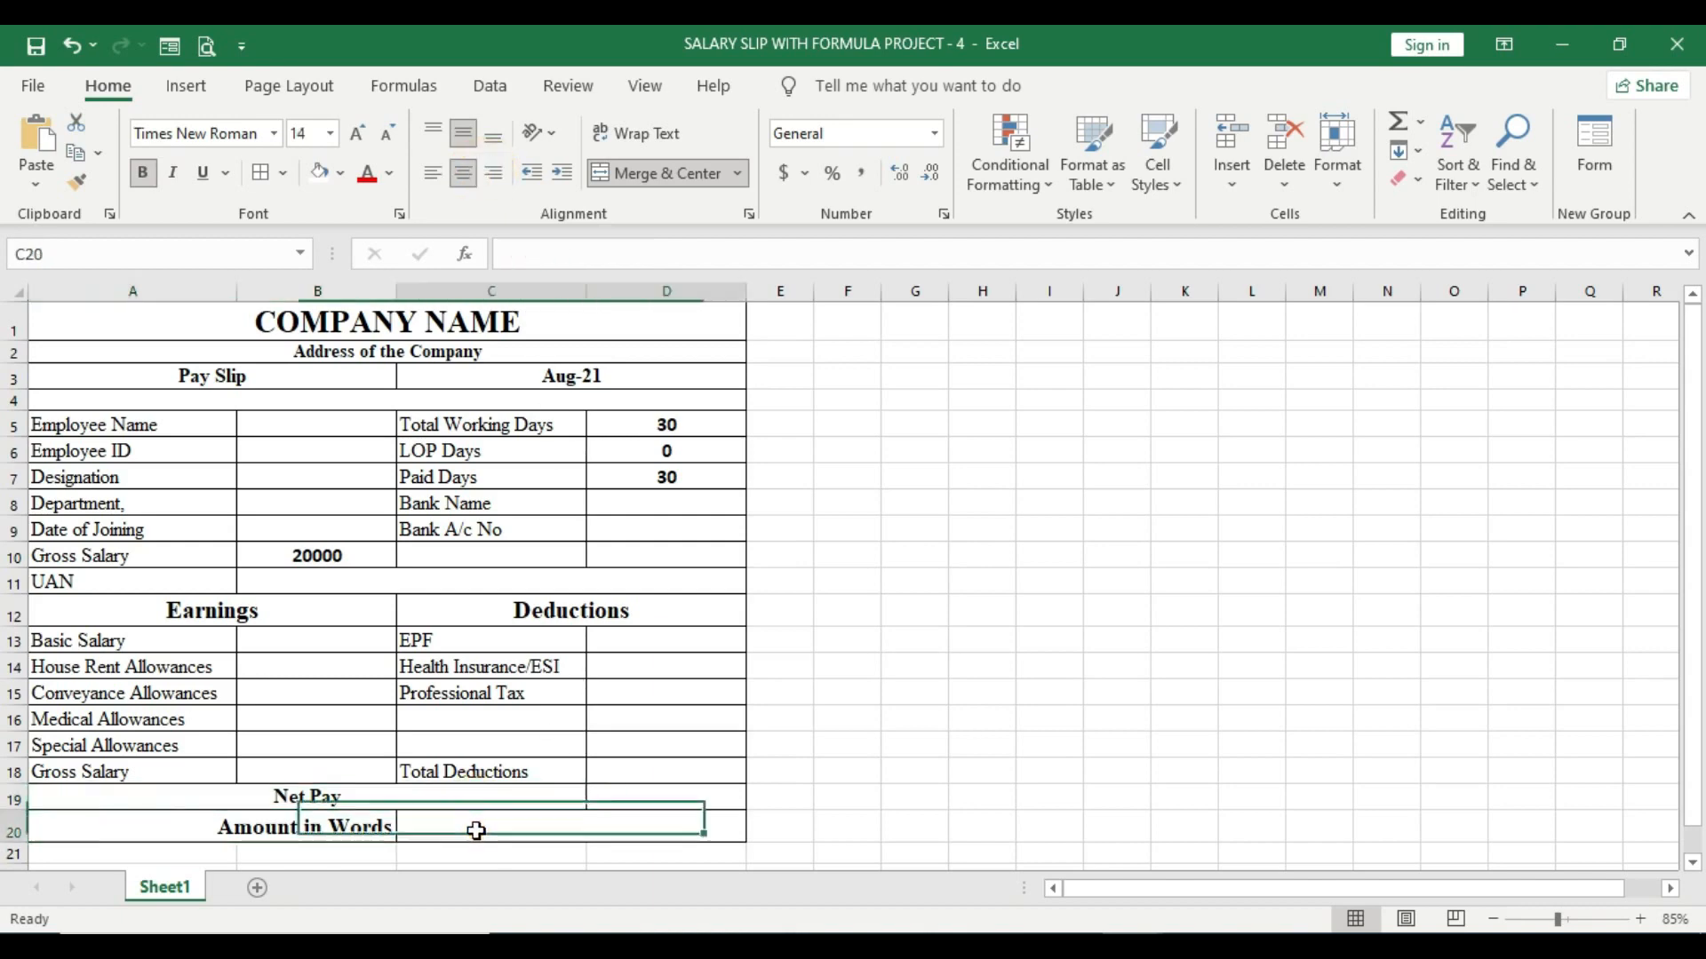
left_click(472, 826)
scroll(738, 801, "down", 2)
scroll(750, 773, "up", 2)
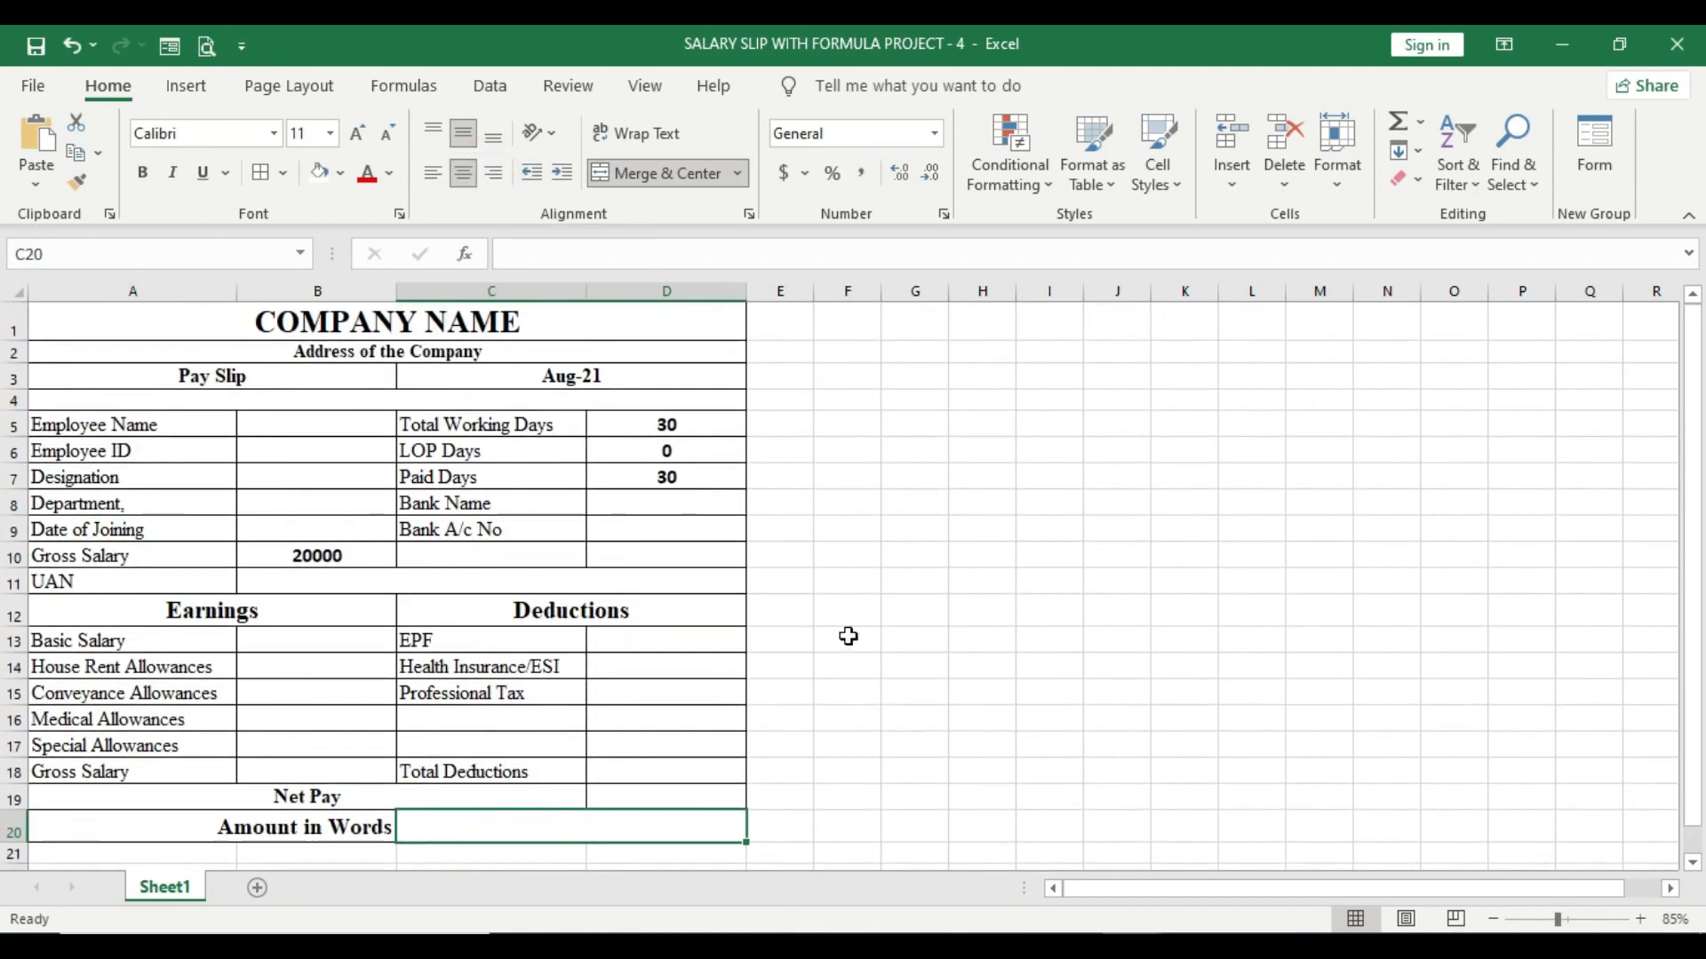
Step: Add the 14-point Times New Roman labels "Employer Signature" in A23 and "Employee Signature" in D23, following the finished slip
scroll(826, 655, "down", 2)
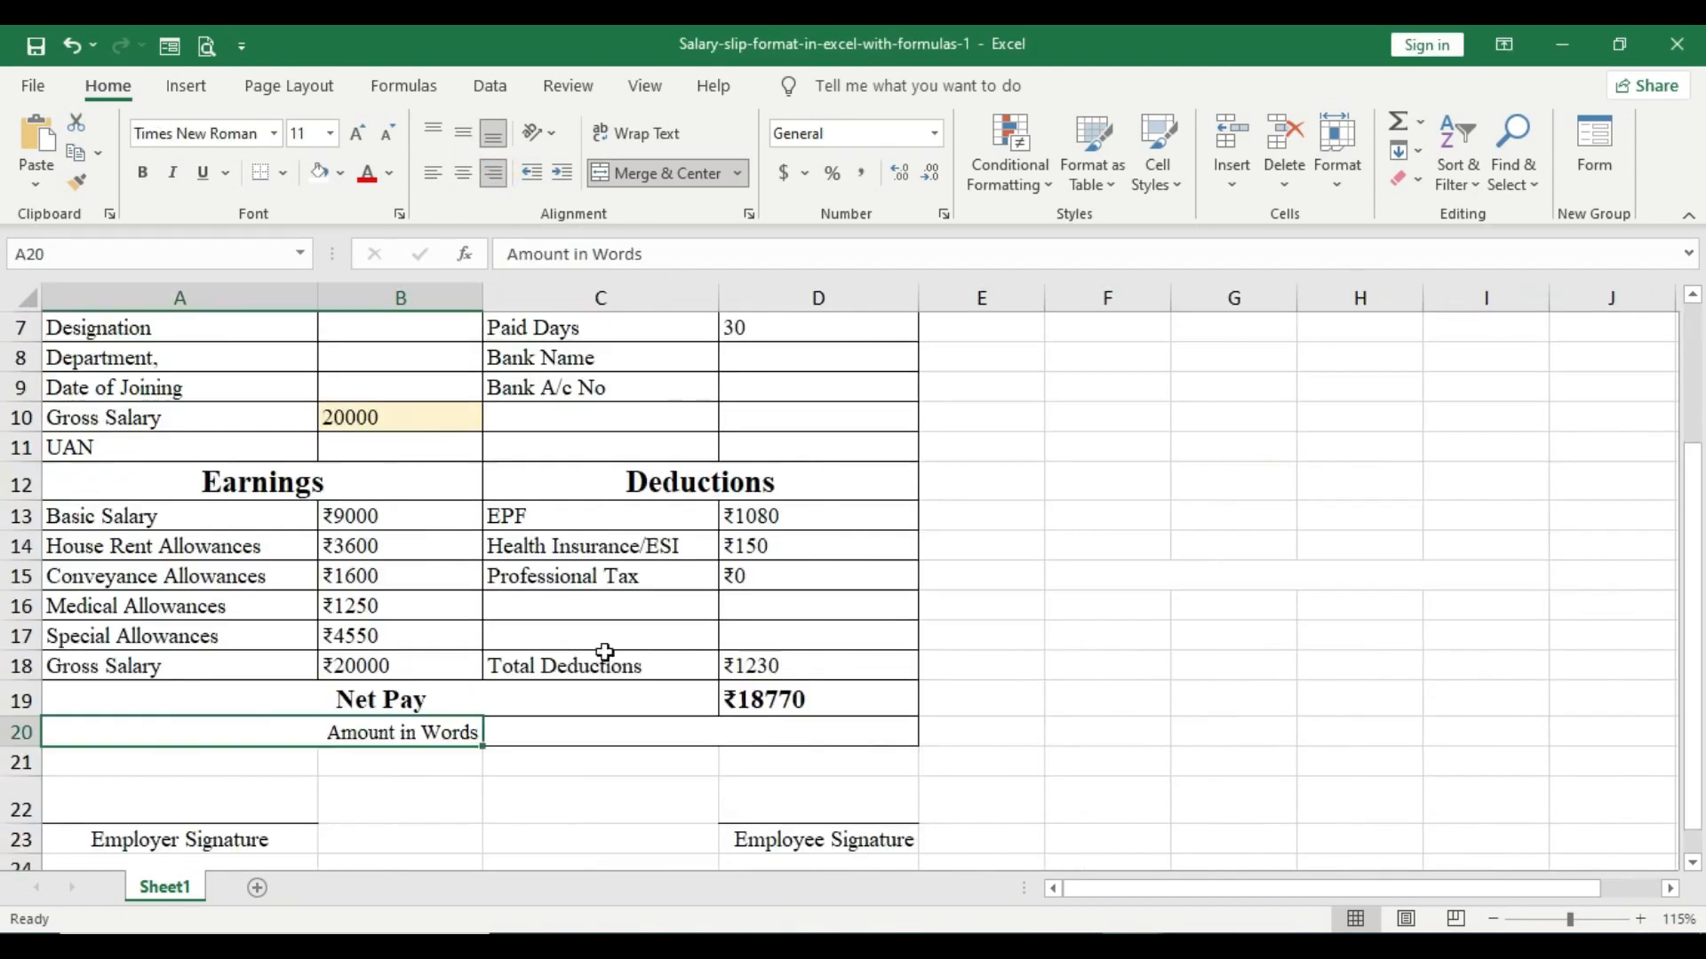
scroll(602, 655, "down", 3)
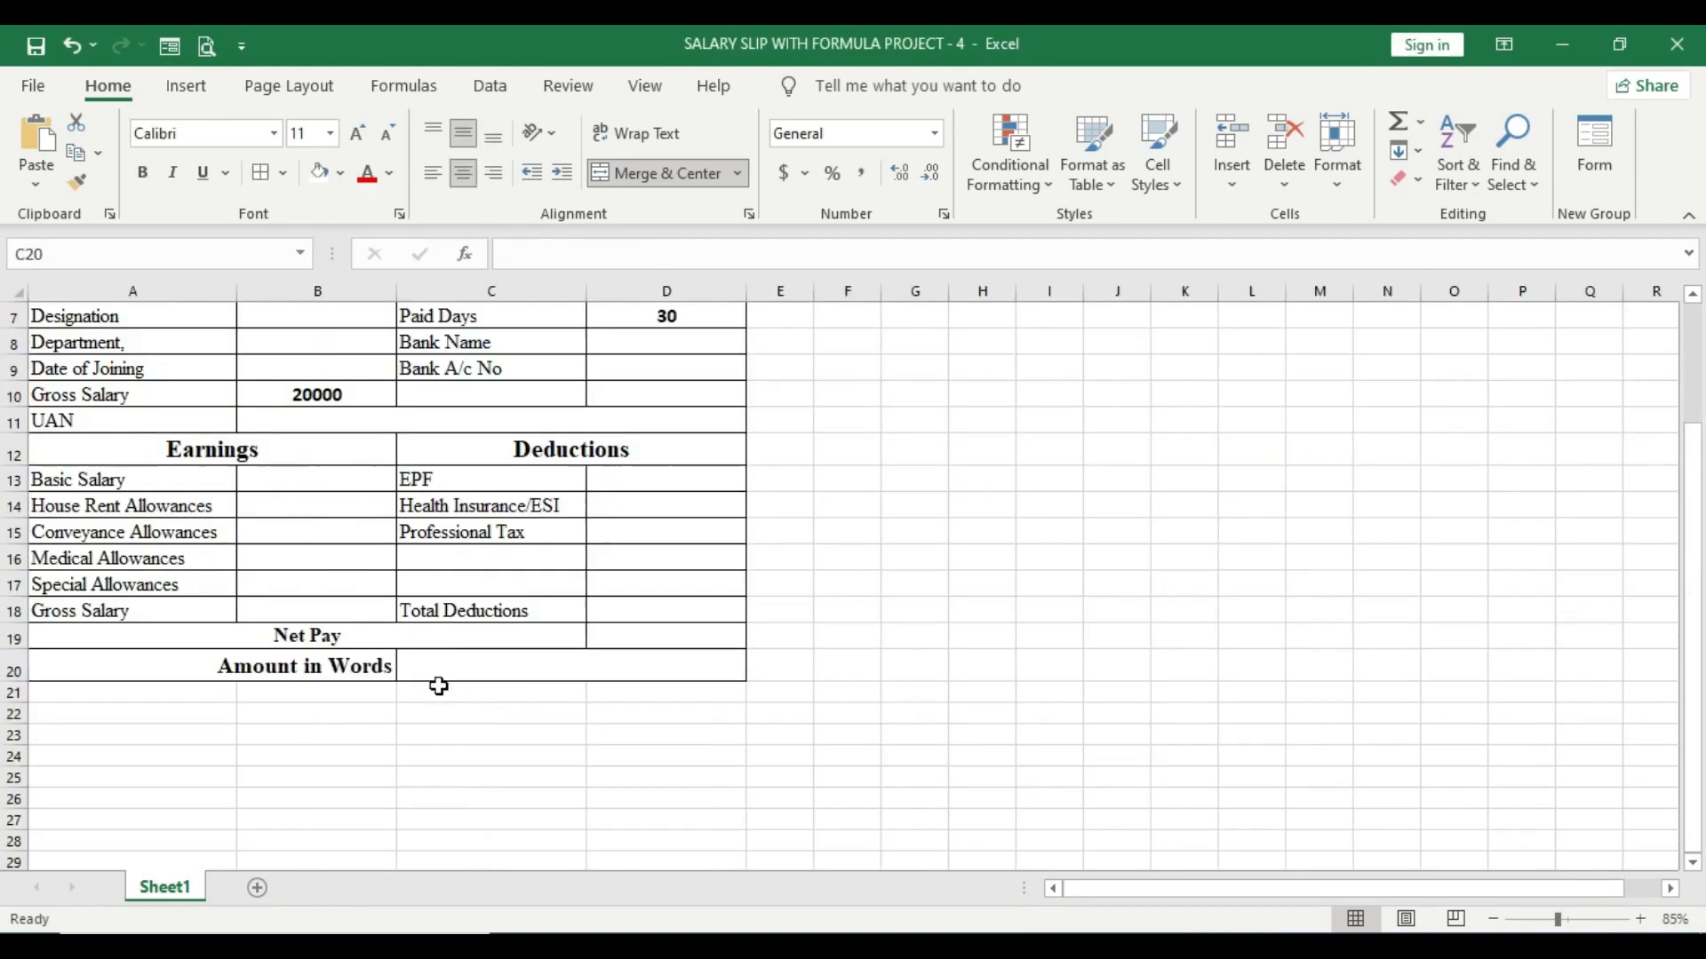
left_click(438, 680)
scroll(115, 724, "down", 1)
left_click(132, 666)
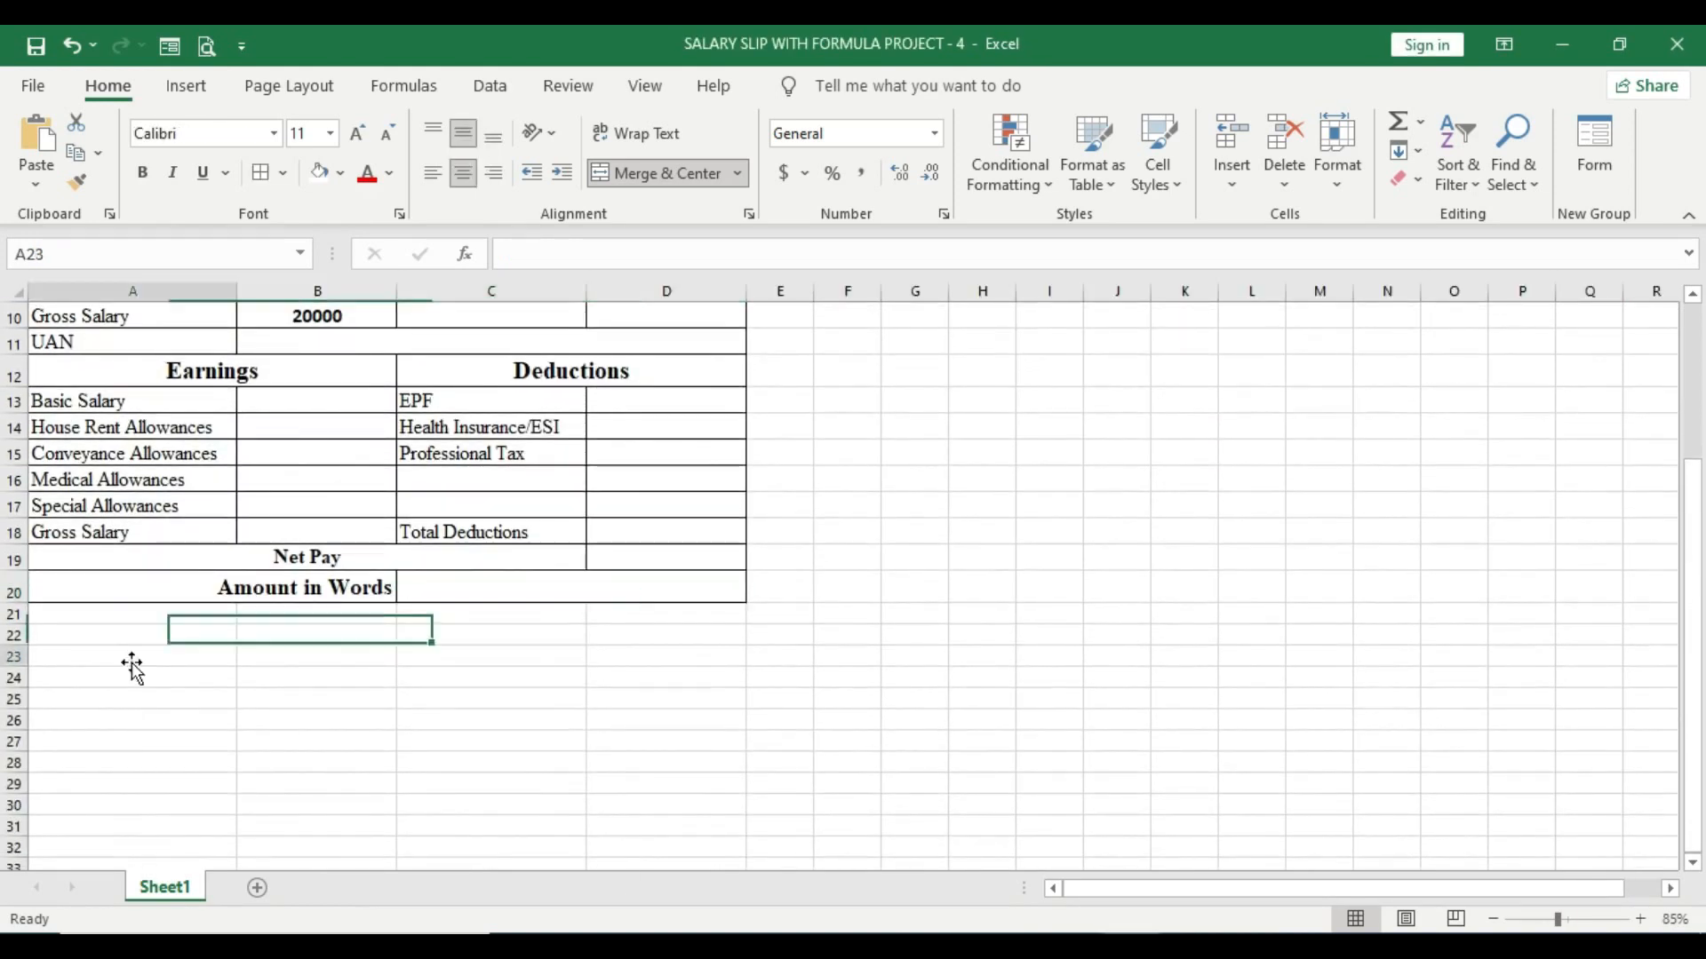
key("alt+Tab")
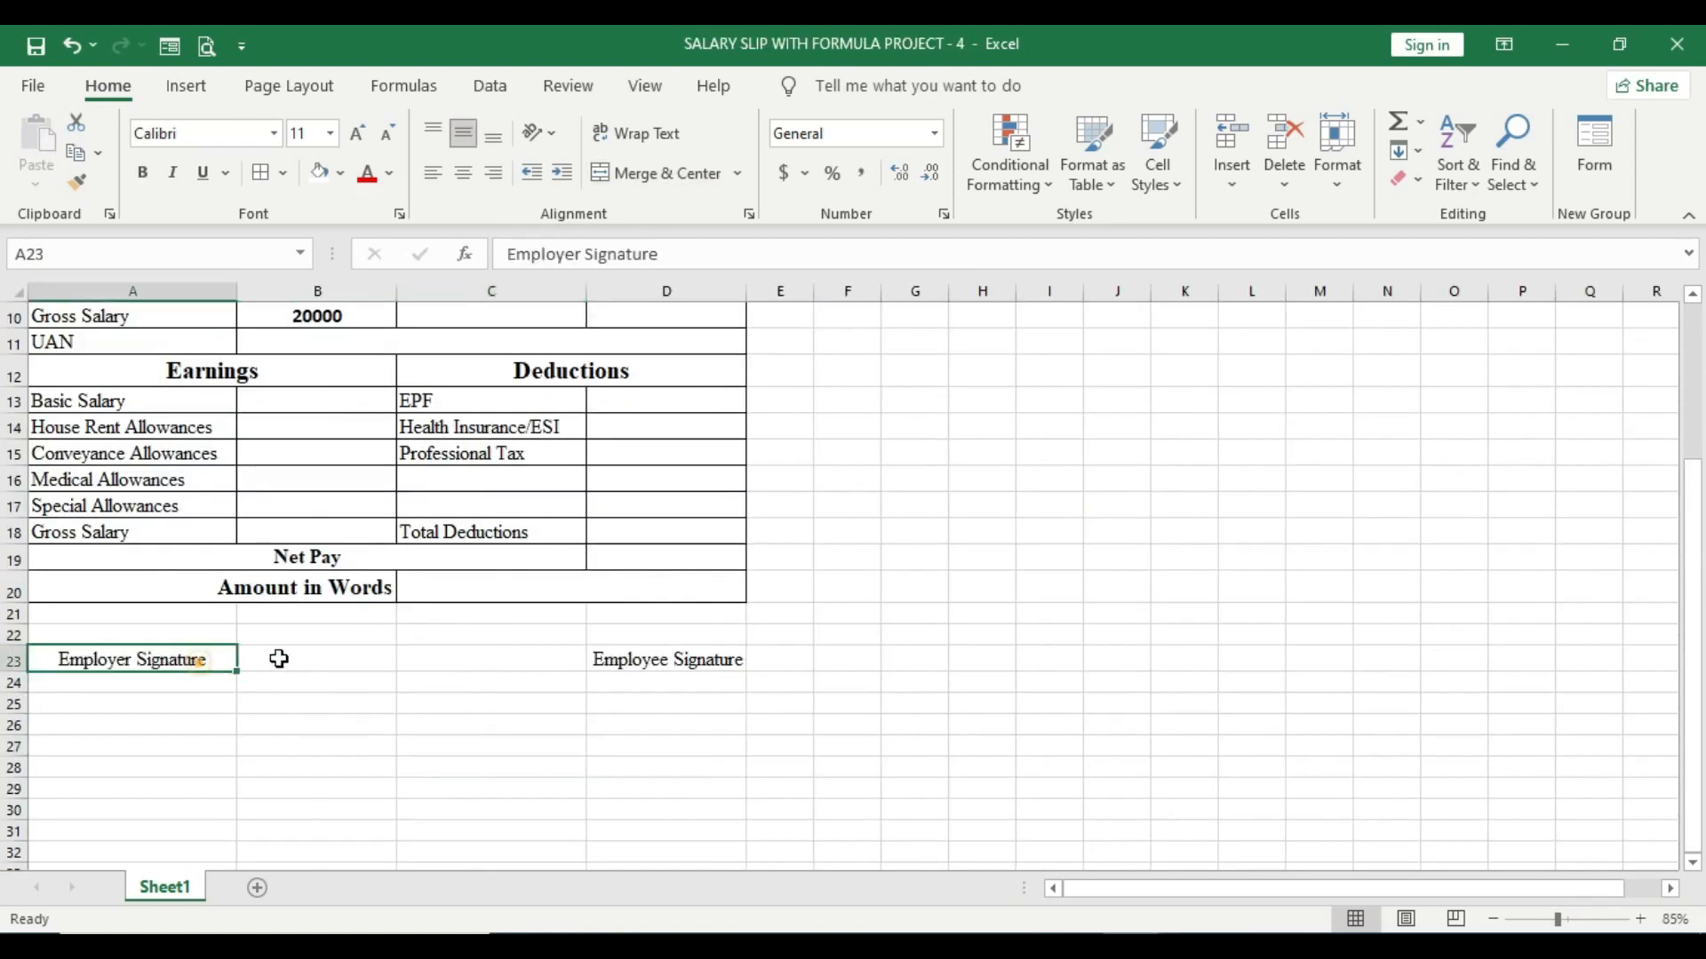
Step: Make the Employer Signature and Employee Signature labels in row 23 bold
left_click_drag(223, 660, 612, 658)
left_click(141, 174)
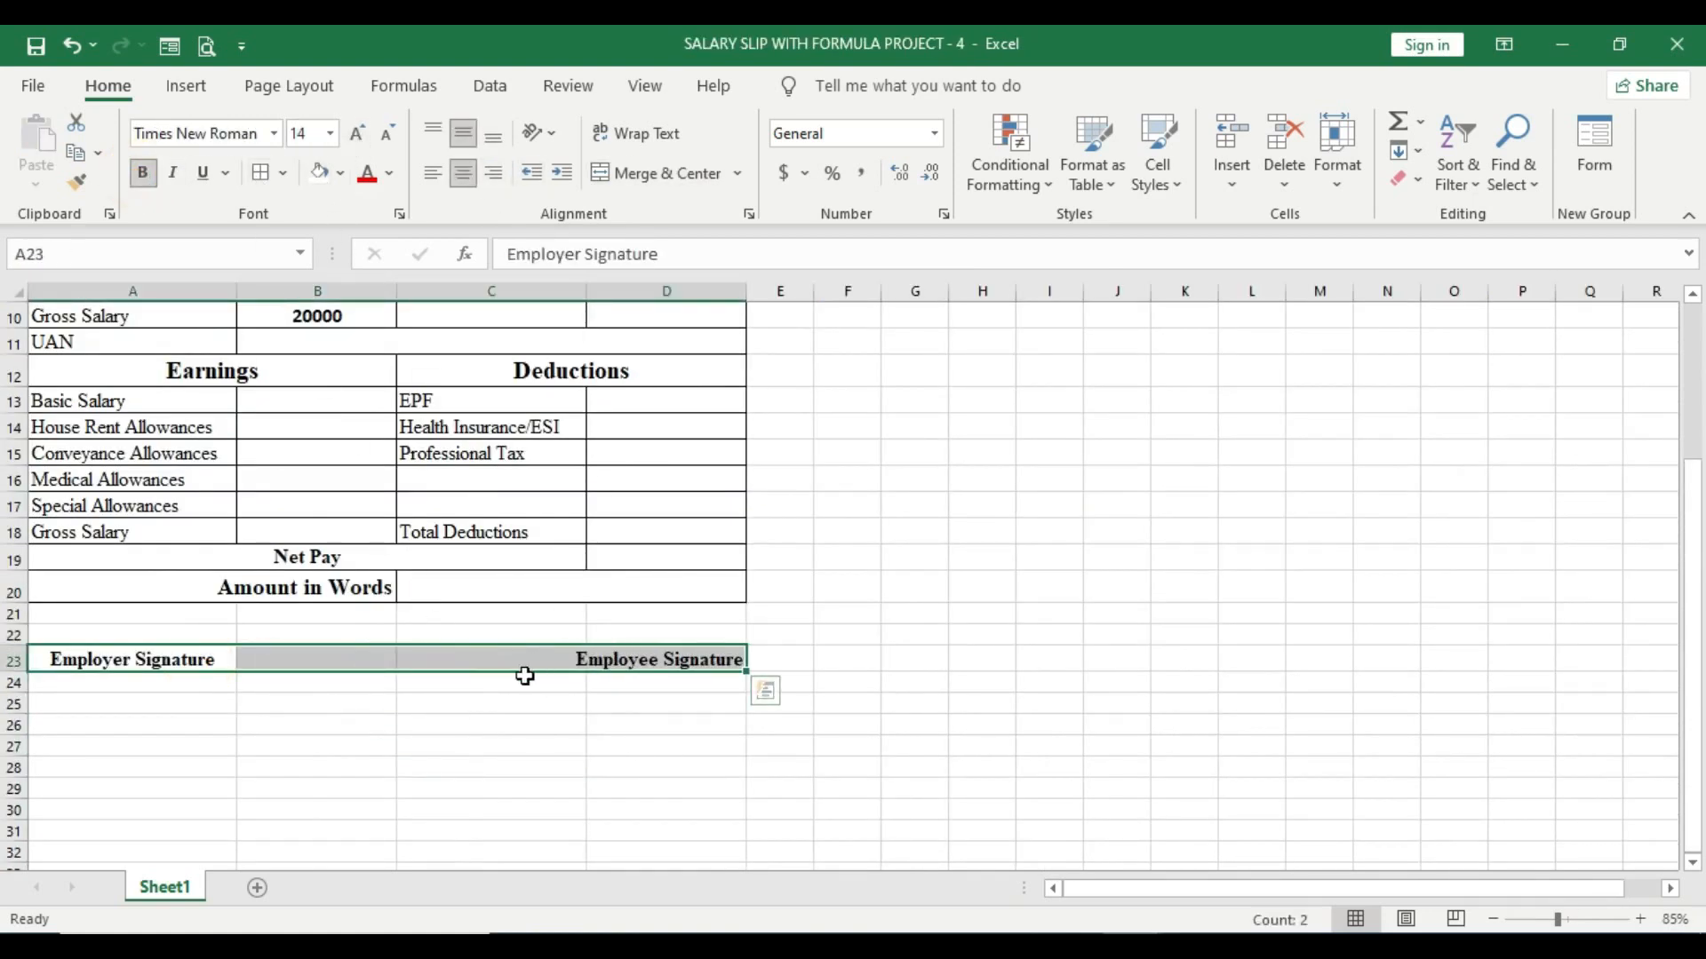
left_click(216, 707)
Step: Add a top border to the Employer Signature cell A23 as a signature line, matching the finished slip
key("alt+Tab")
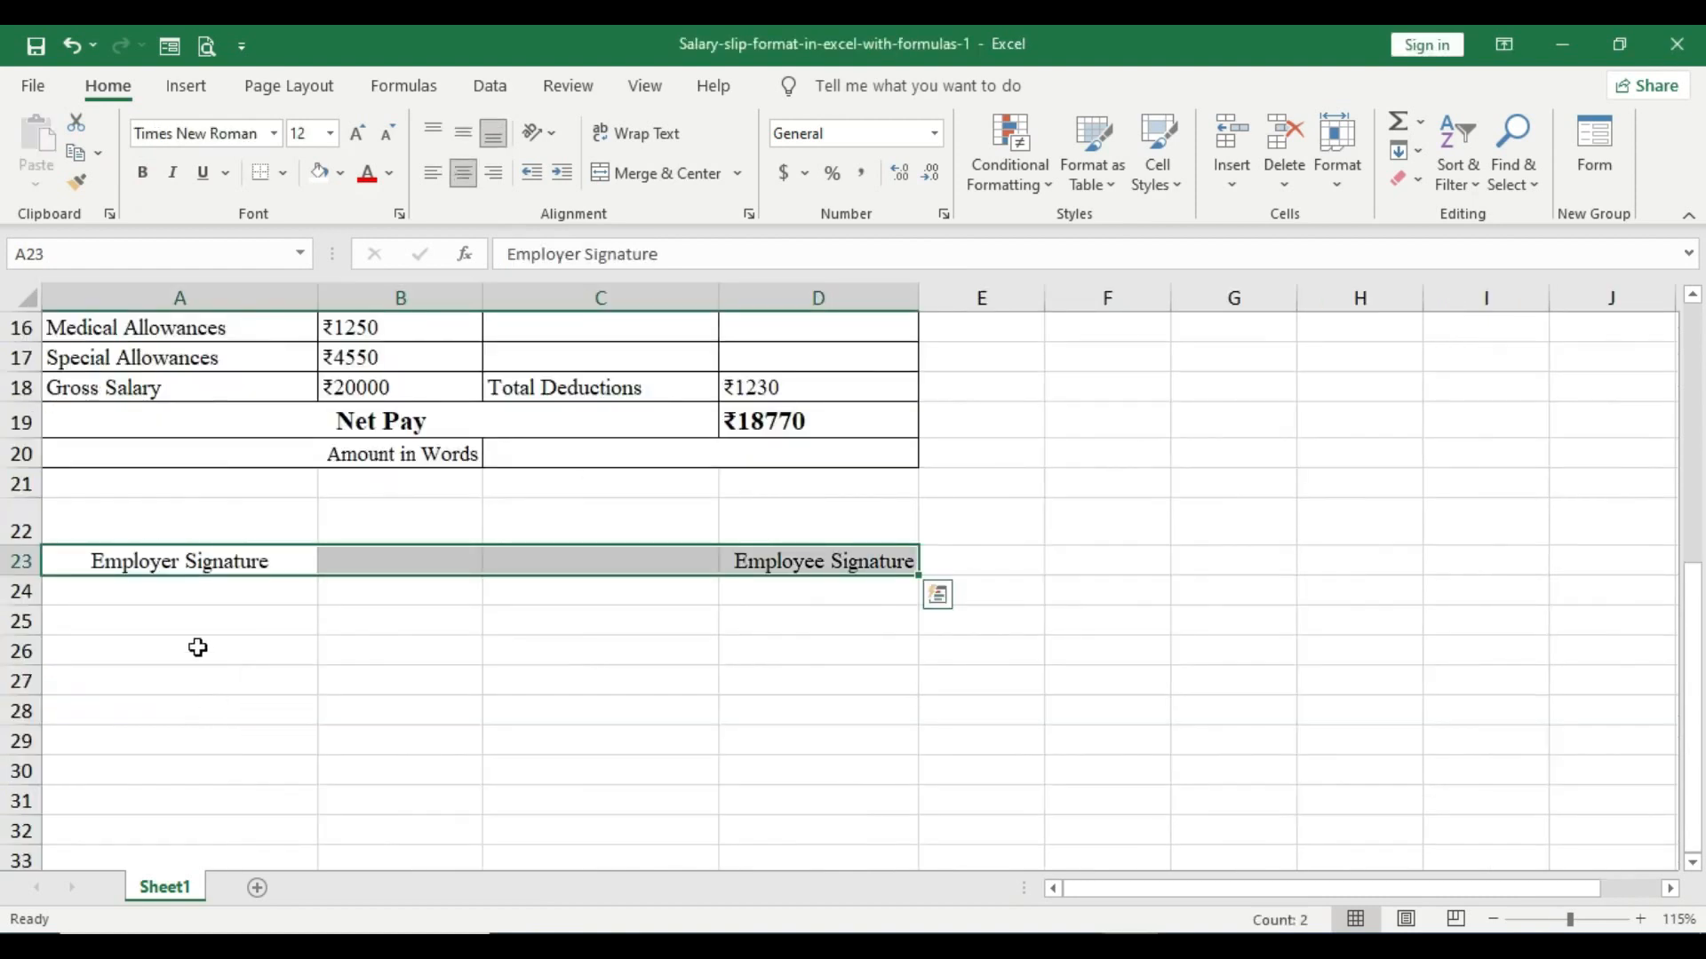
left_click(248, 652)
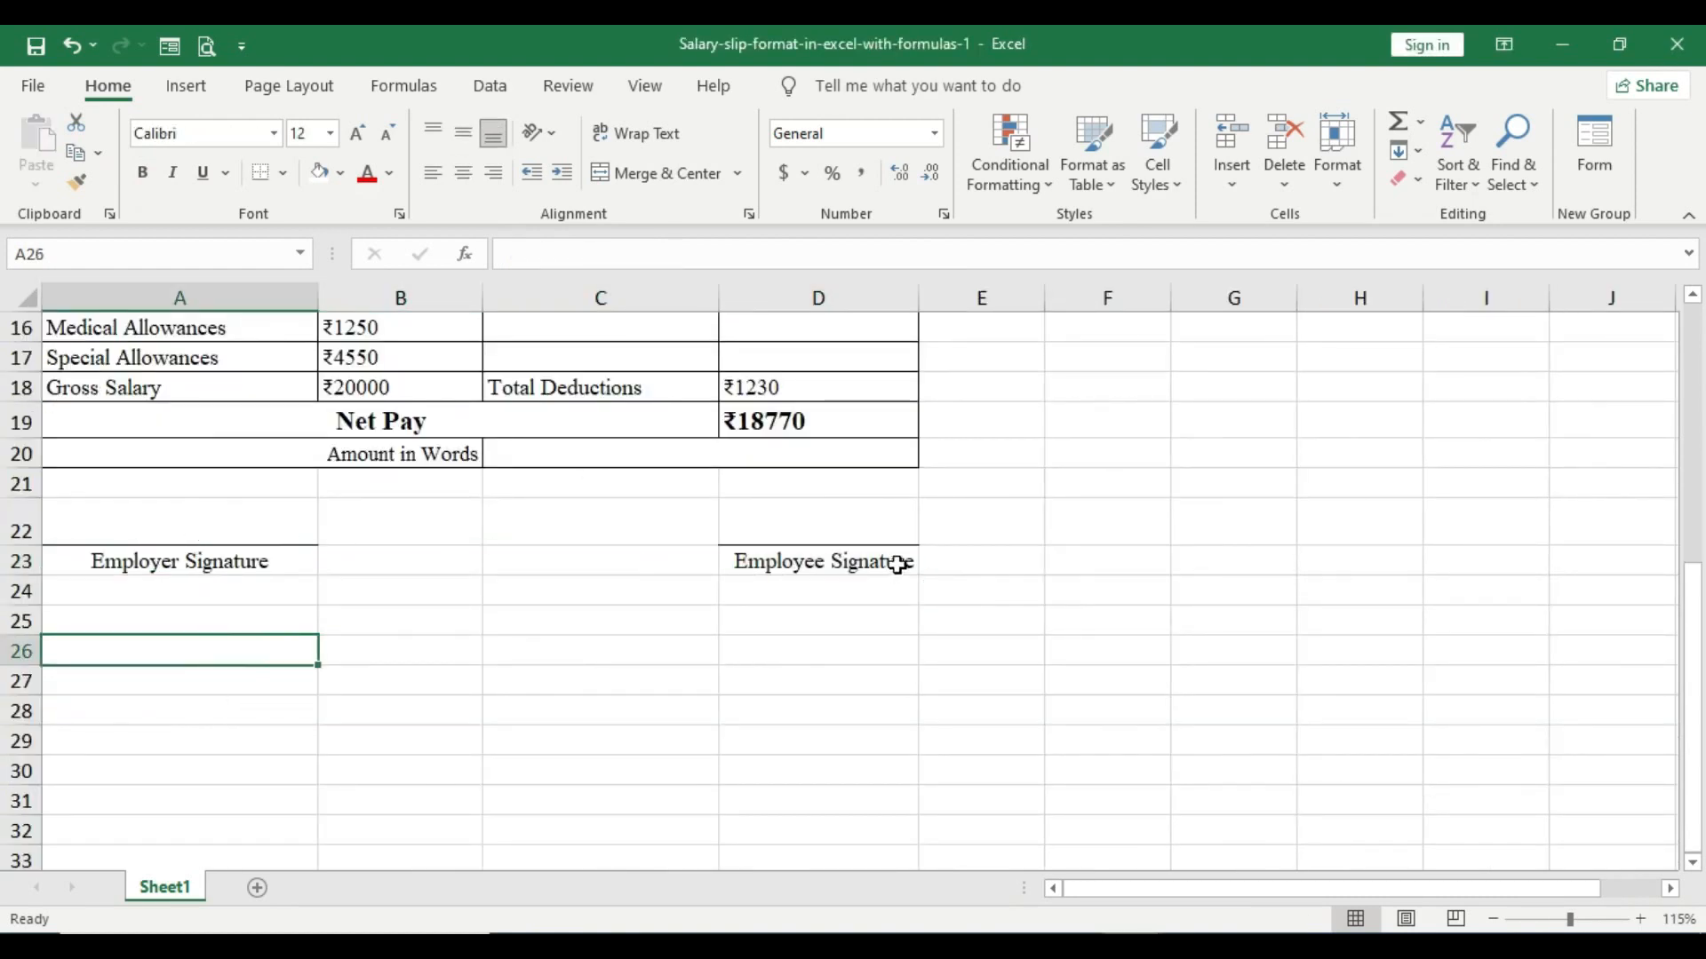
key("alt+Tab")
left_click(125, 659)
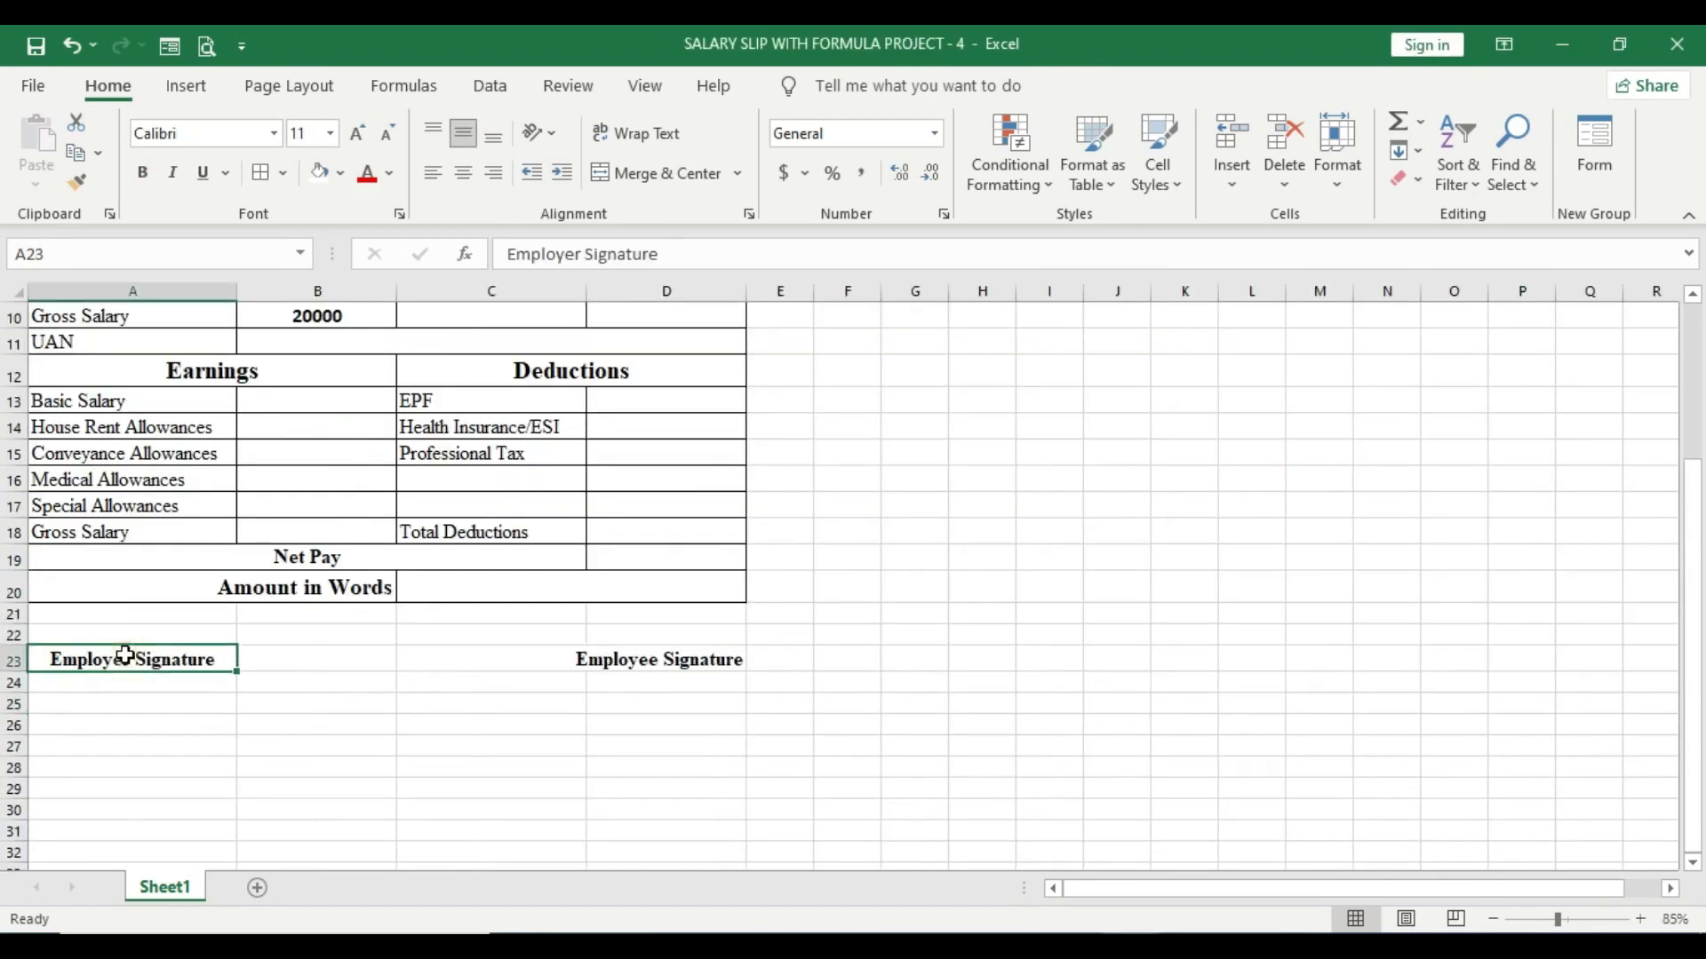
left_click(284, 172)
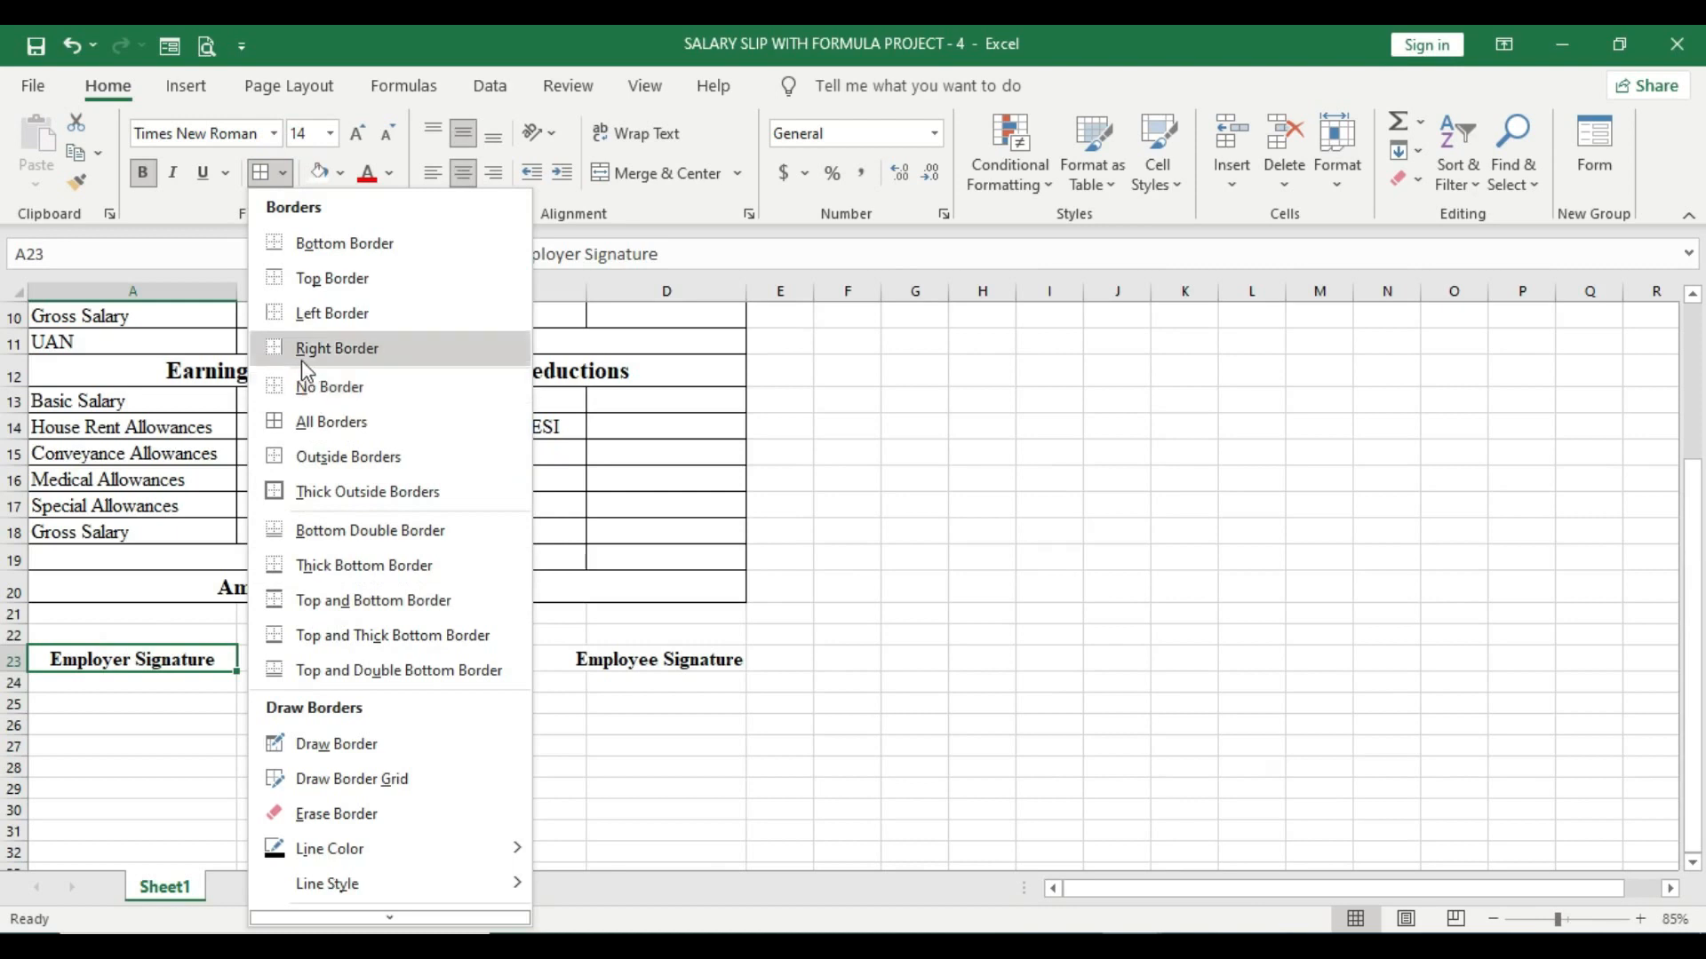
left_click(352, 281)
left_click(267, 701)
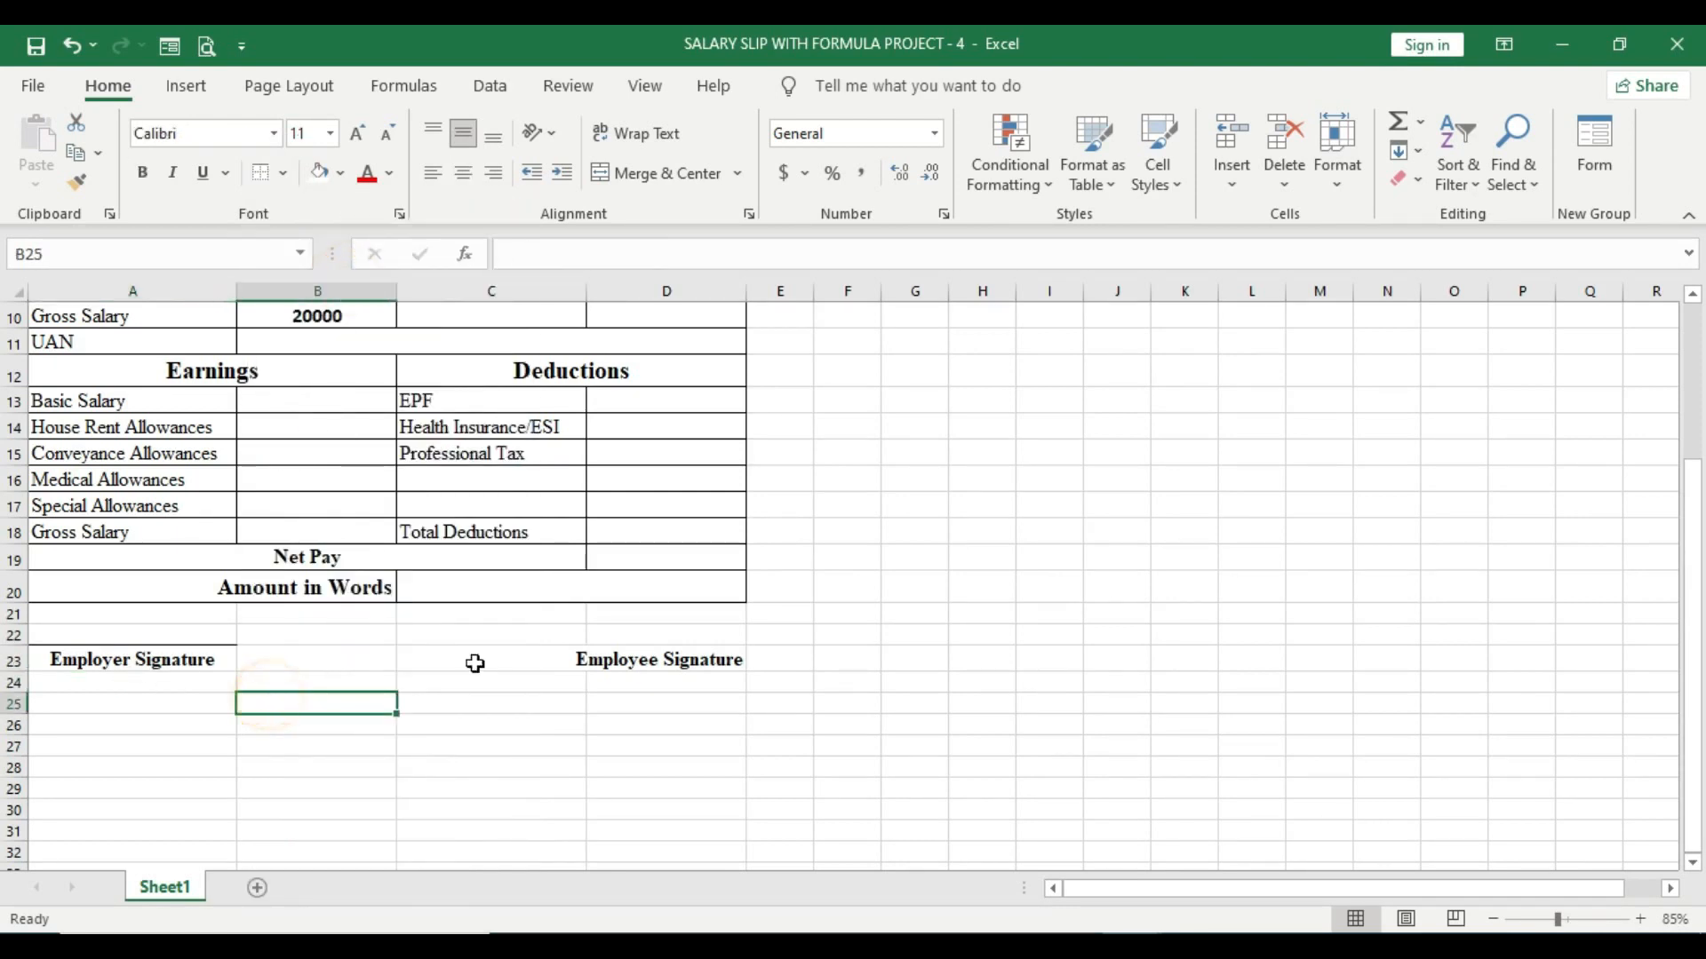
Step: Widen column D to fit the Employee Signature label and add a top border to cell D23
left_click(638, 660)
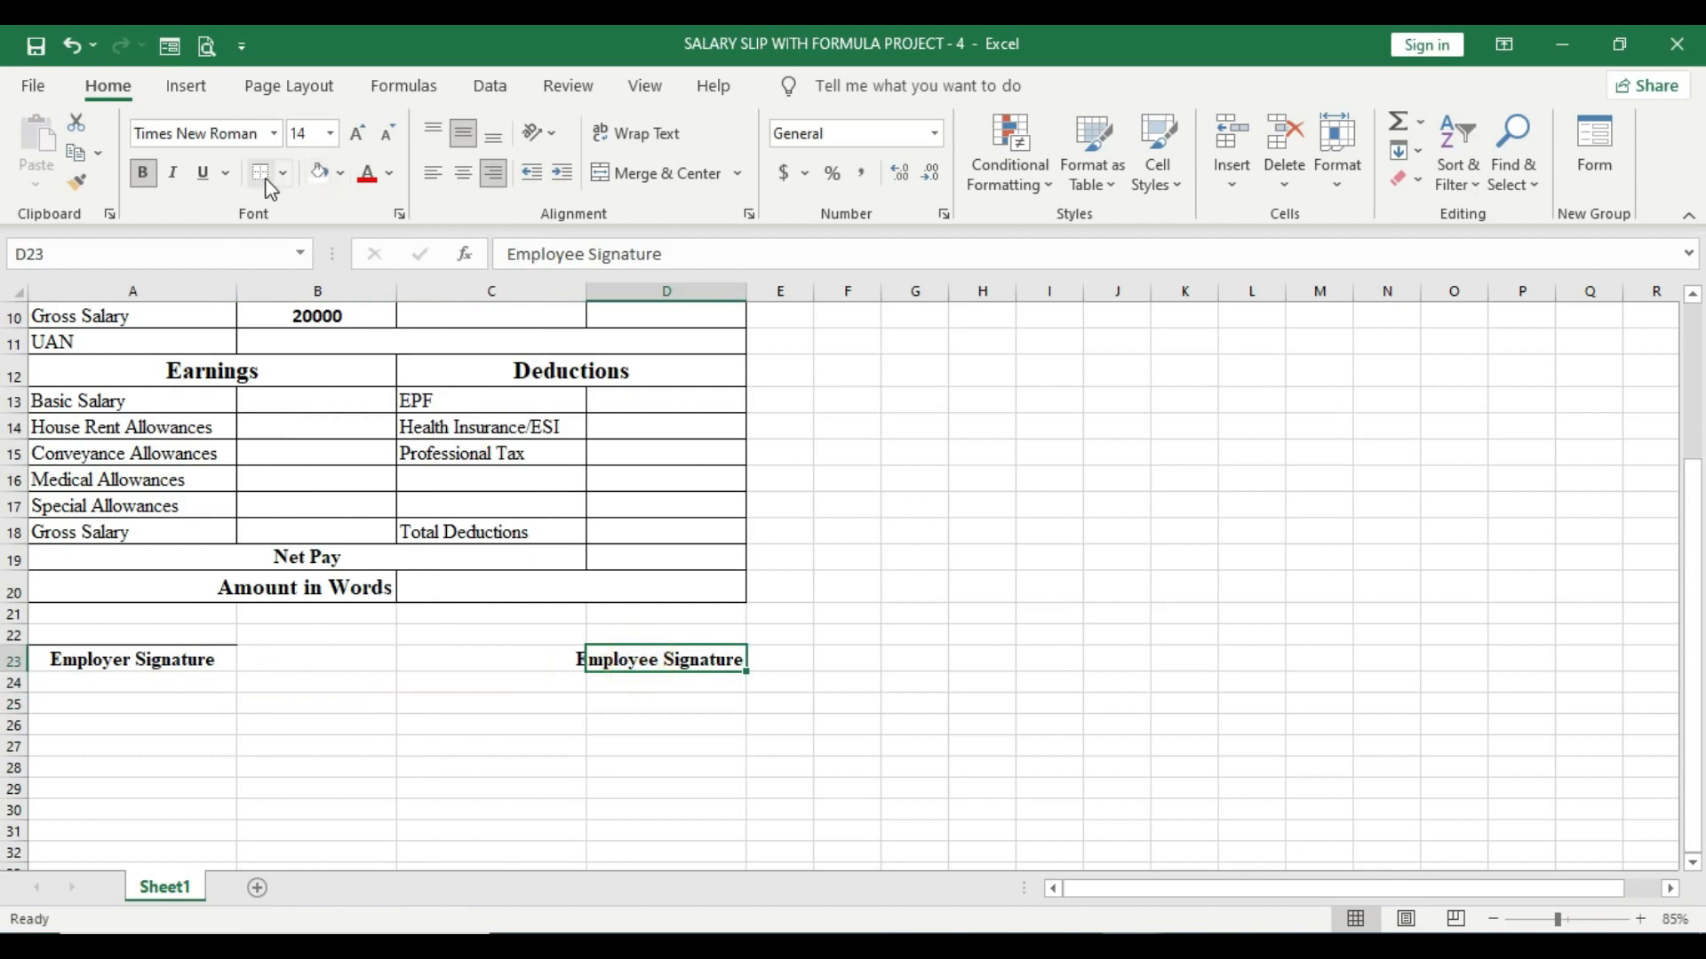
left_click_drag(746, 294, 776, 294)
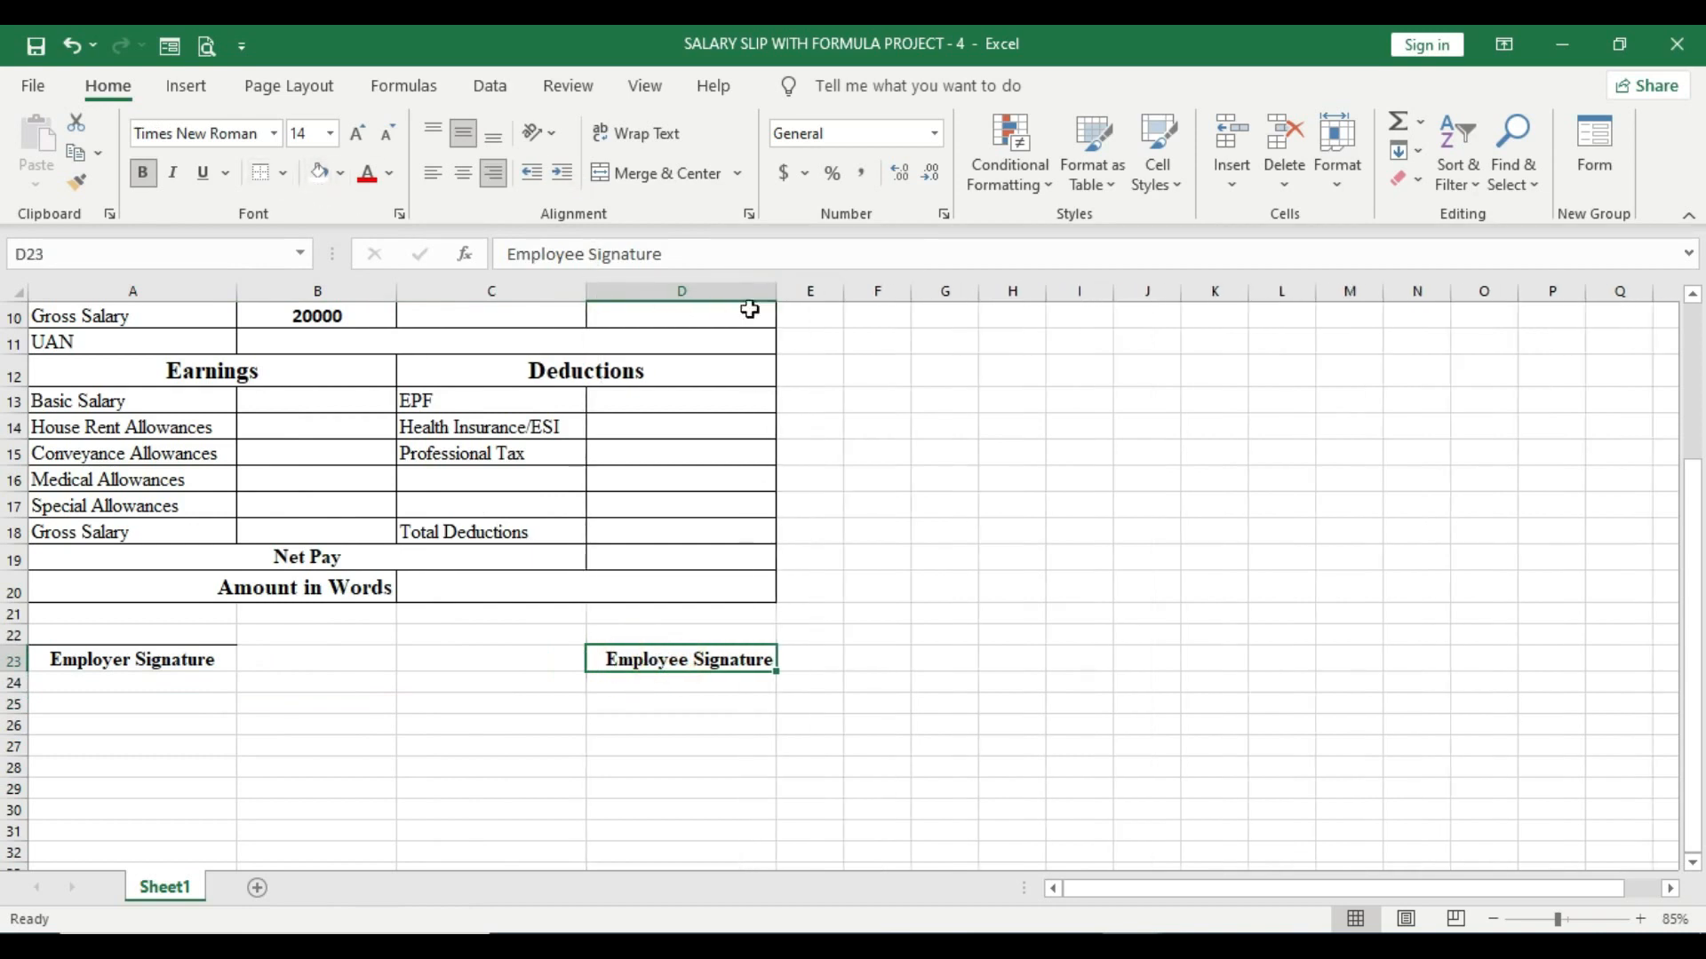
left_click(282, 174)
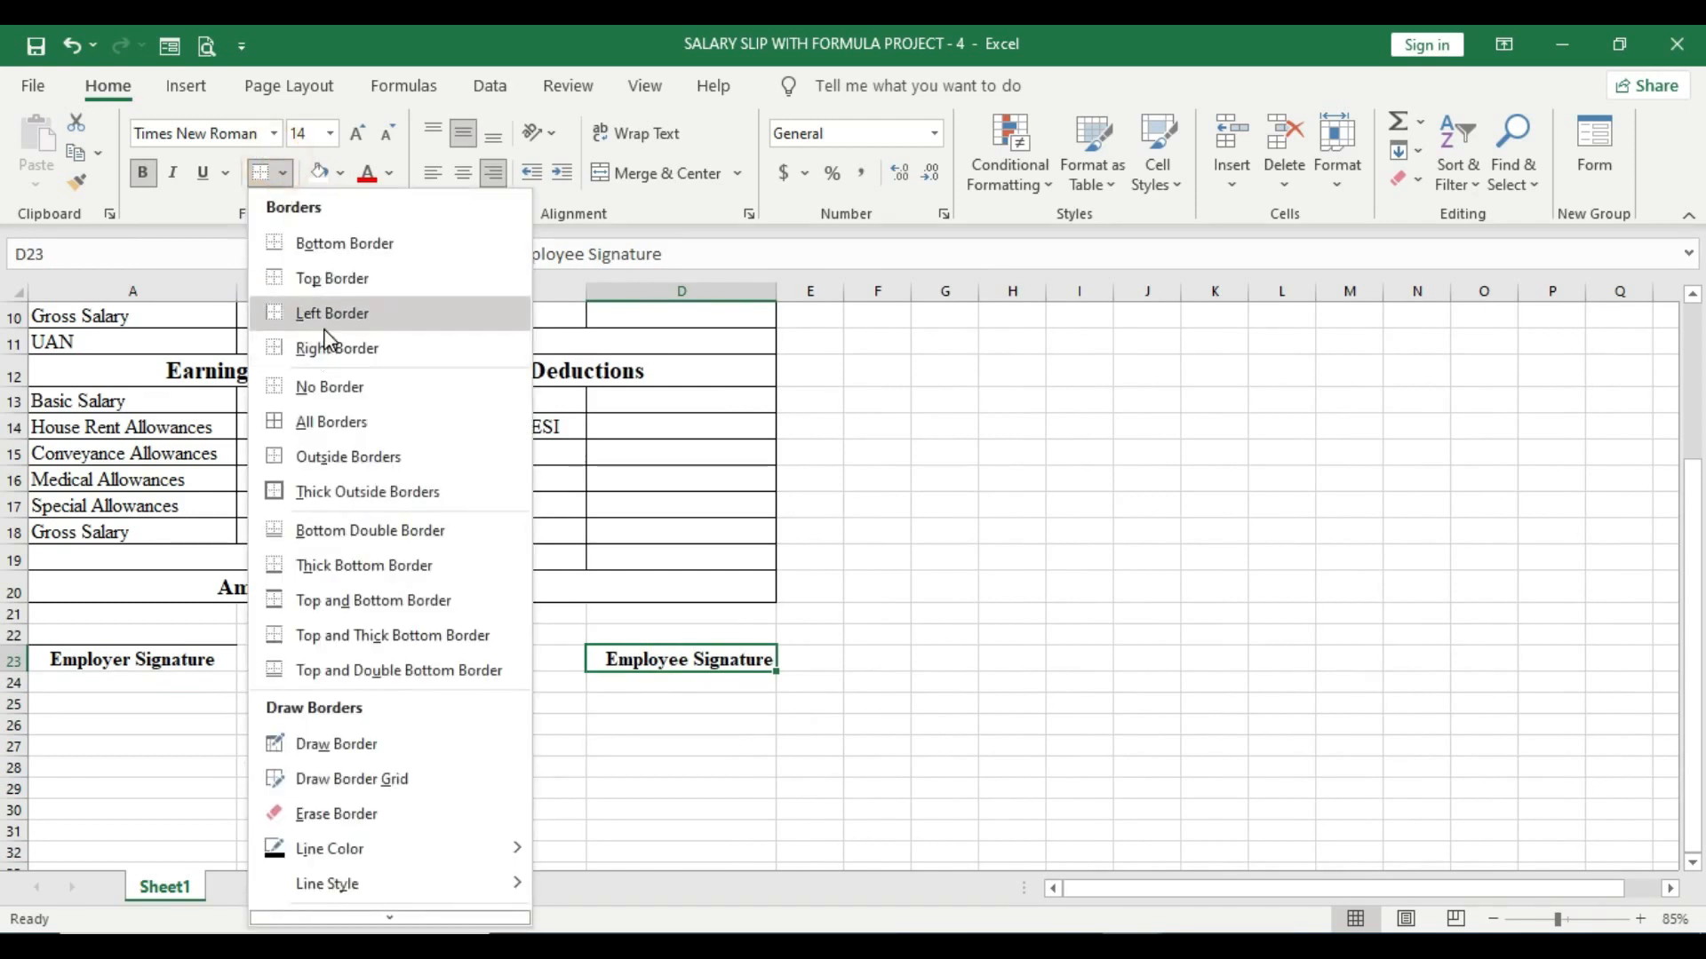
left_click(336, 278)
left_click(282, 173)
left_click(1032, 502)
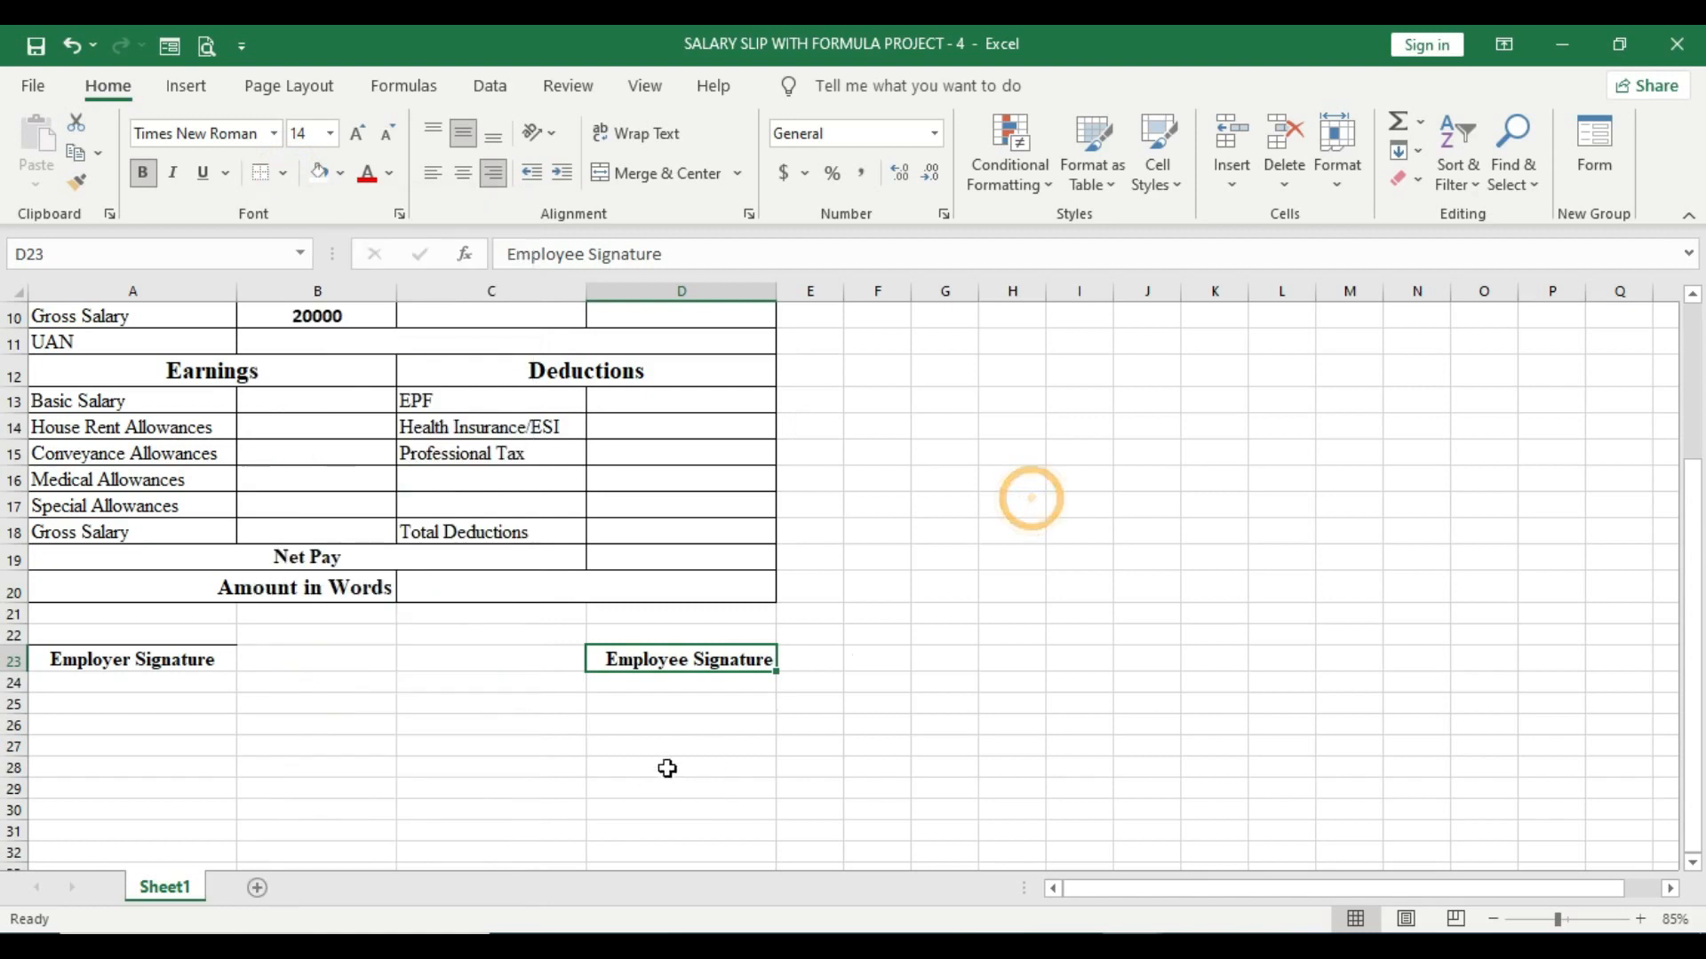
Step: Center the Employee Signature label in cell D23
left_click(667, 766)
left_click(670, 677)
left_click(670, 659)
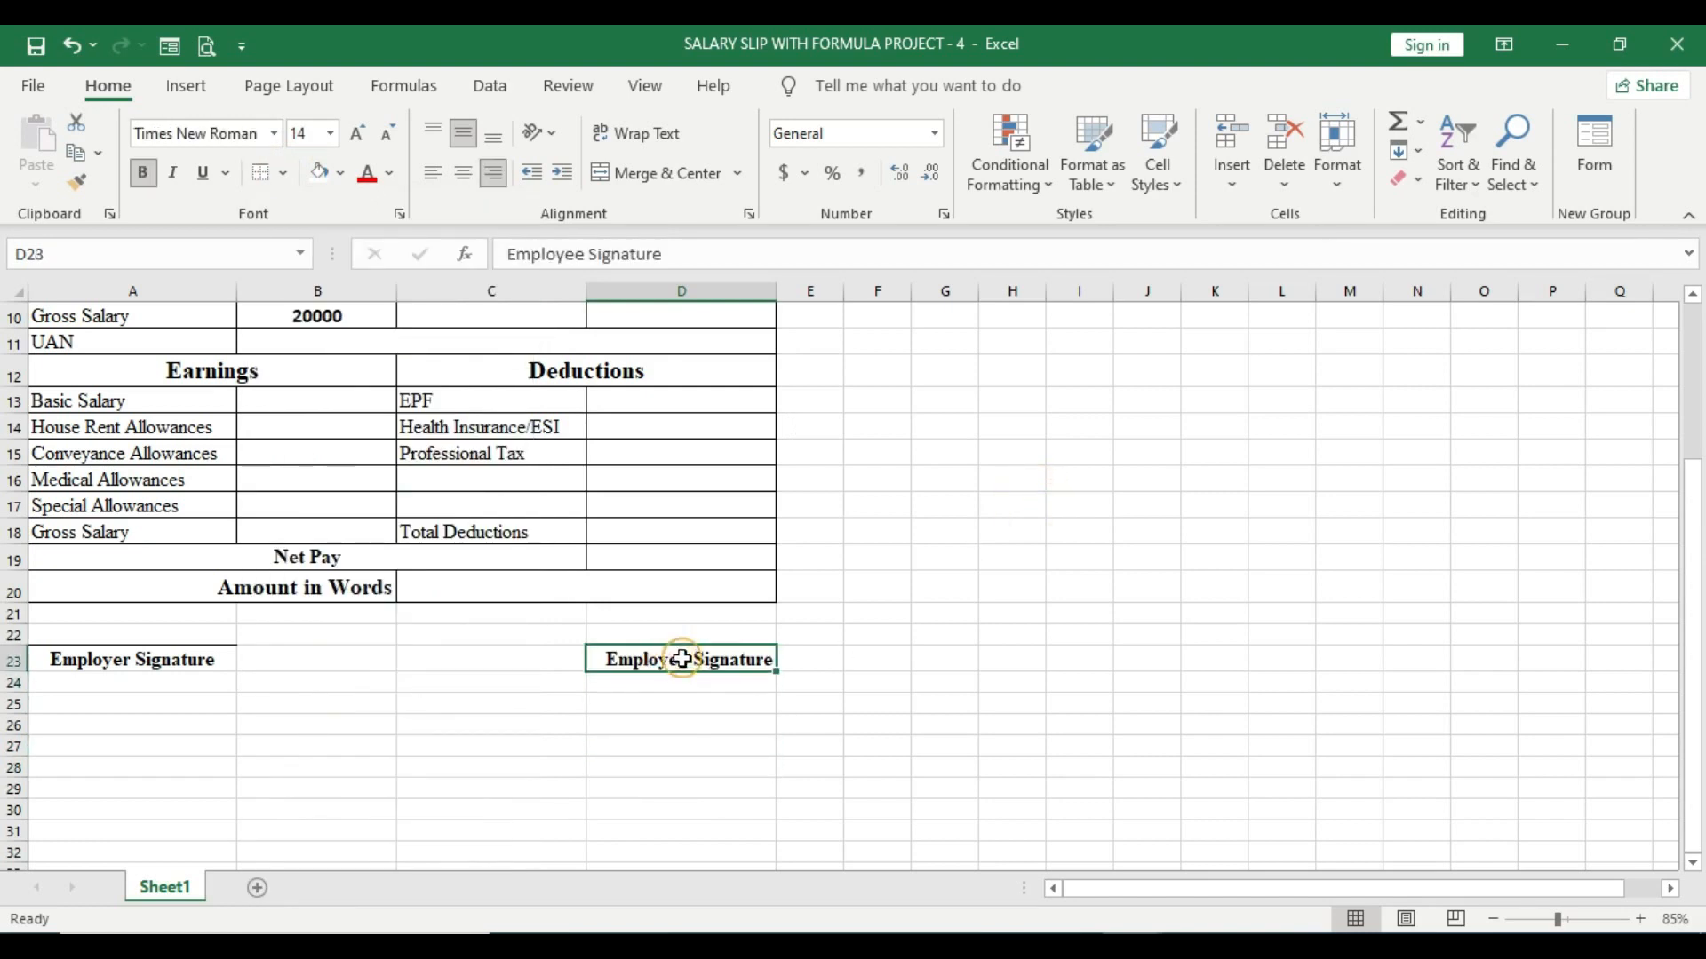
left_click(464, 173)
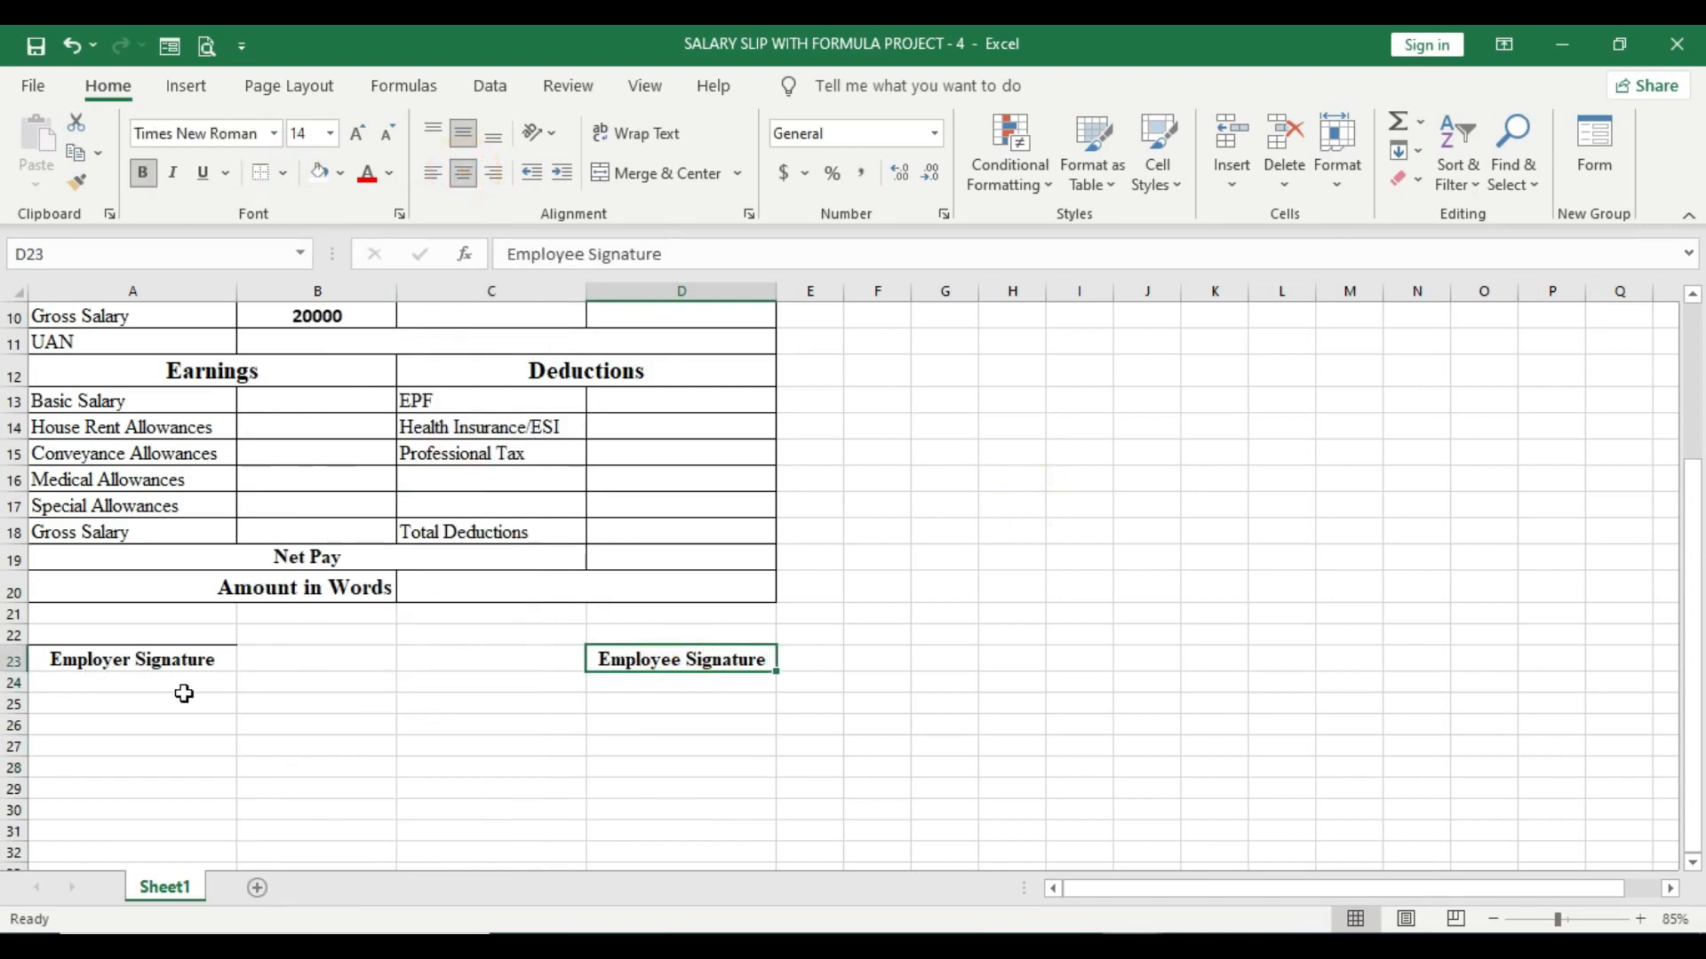
left_click(321, 706)
Step: Look over the whole salary slip layout from the company heading down to the signature row
scroll(528, 771, "up", 3)
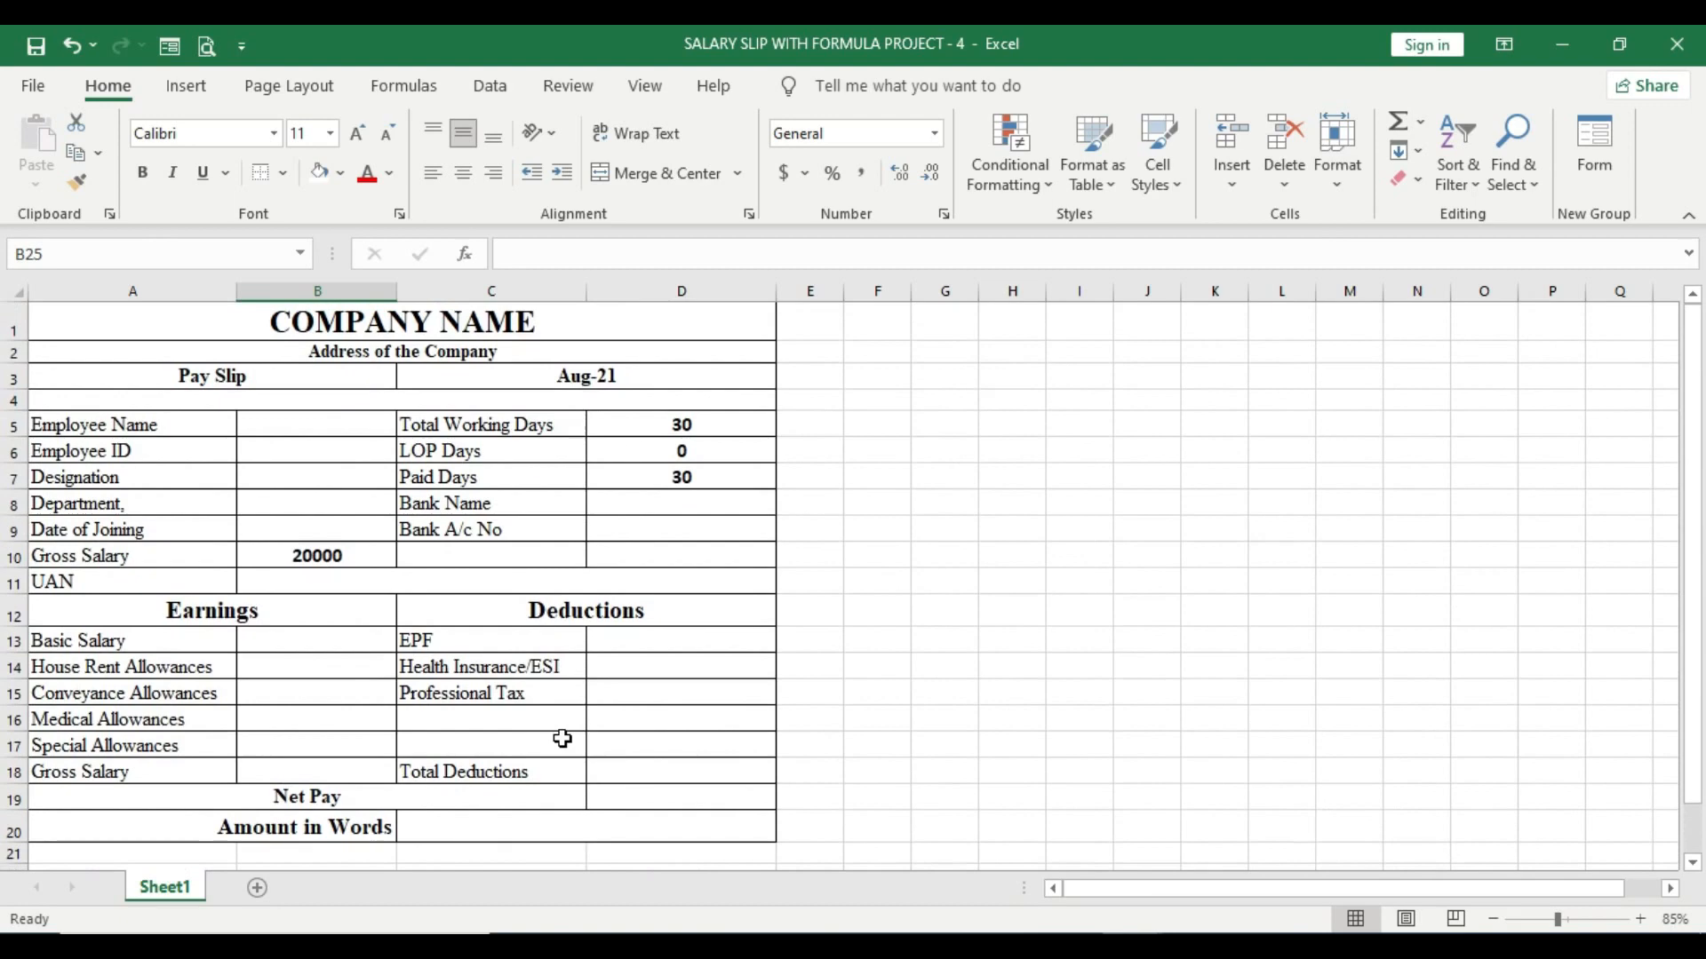
scroll(590, 750, "down", 4)
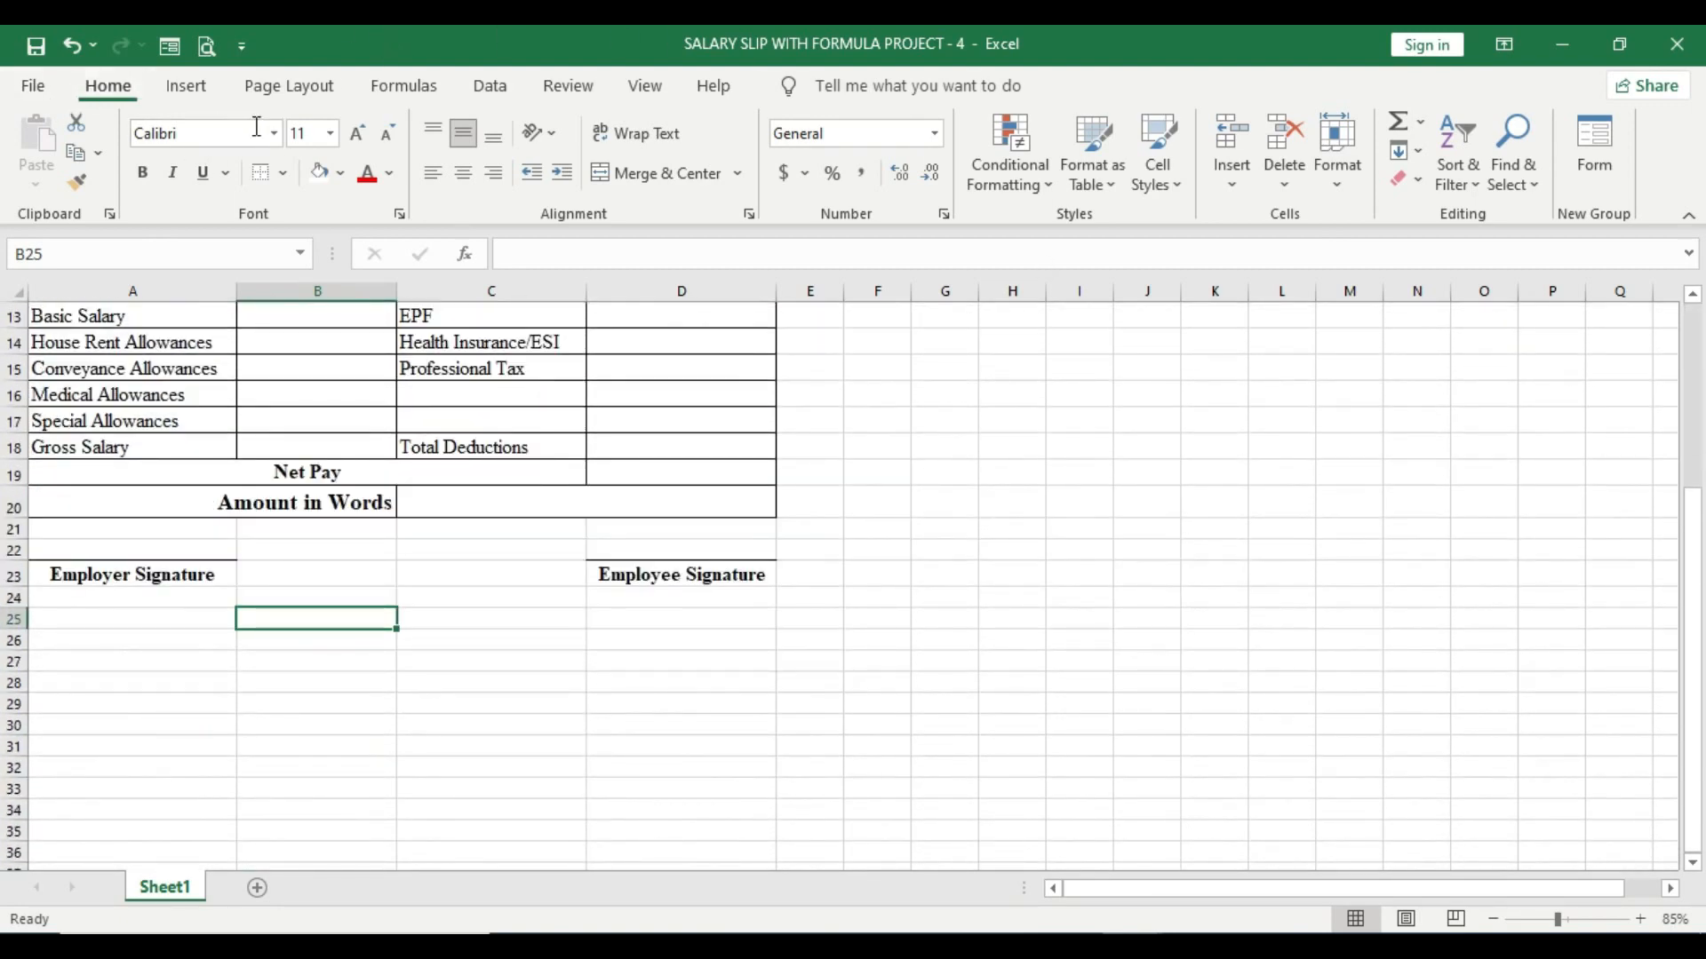
left_click(197, 85)
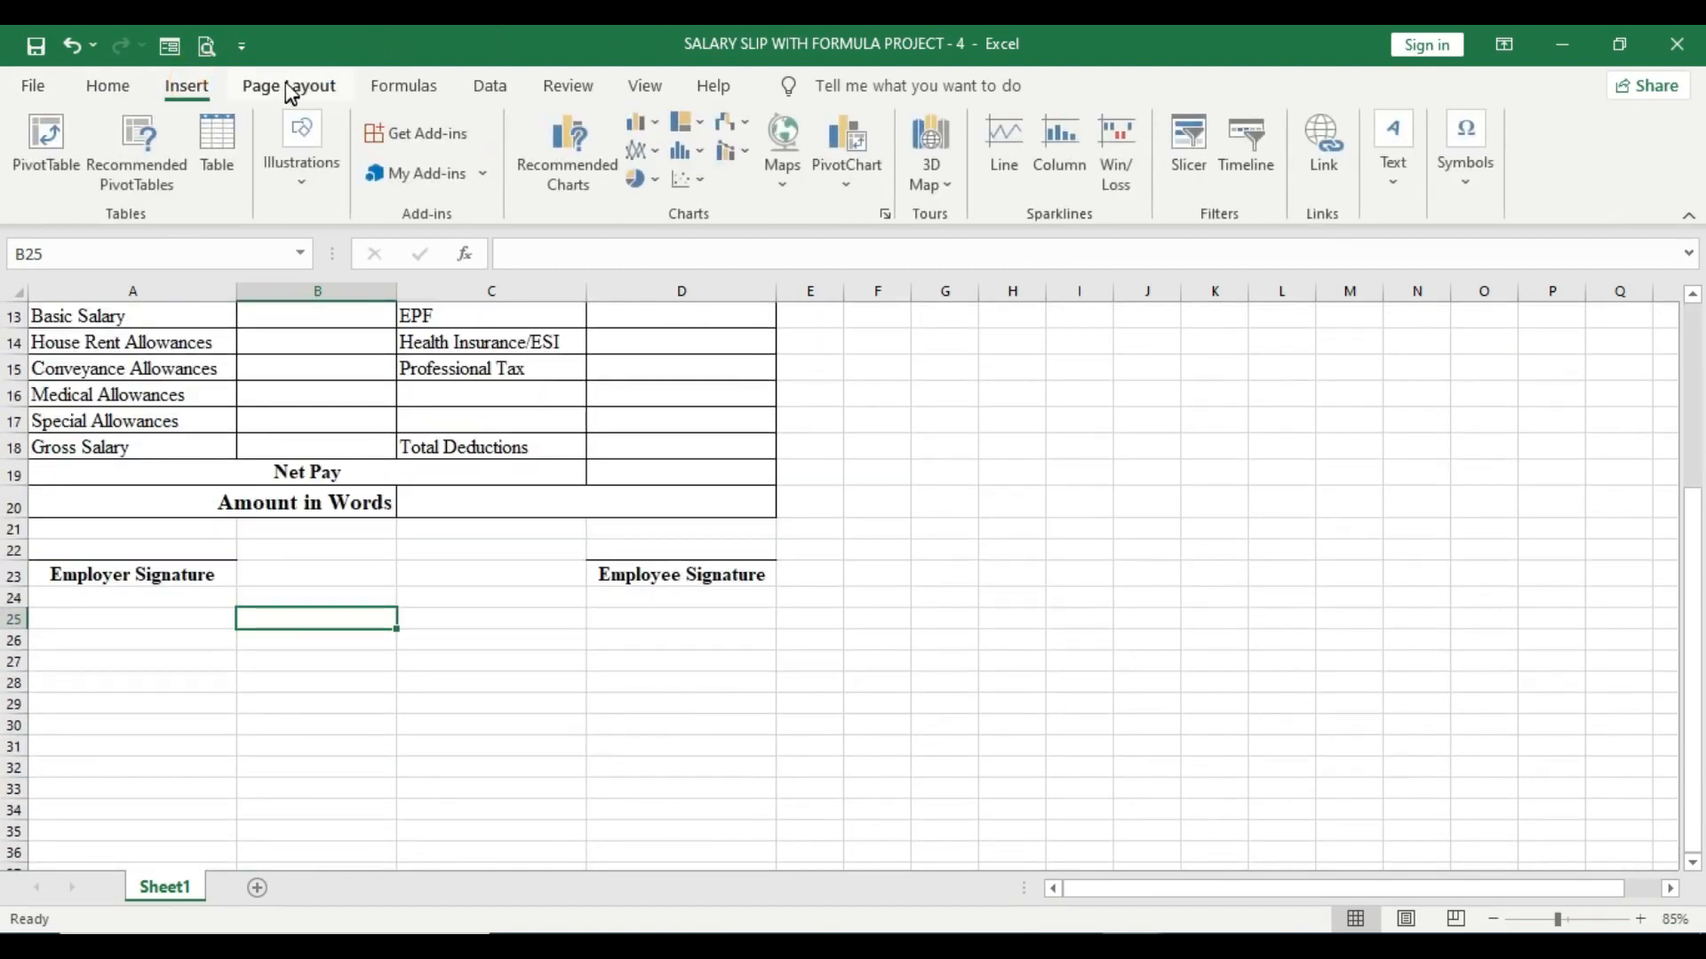
left_click(21, 83)
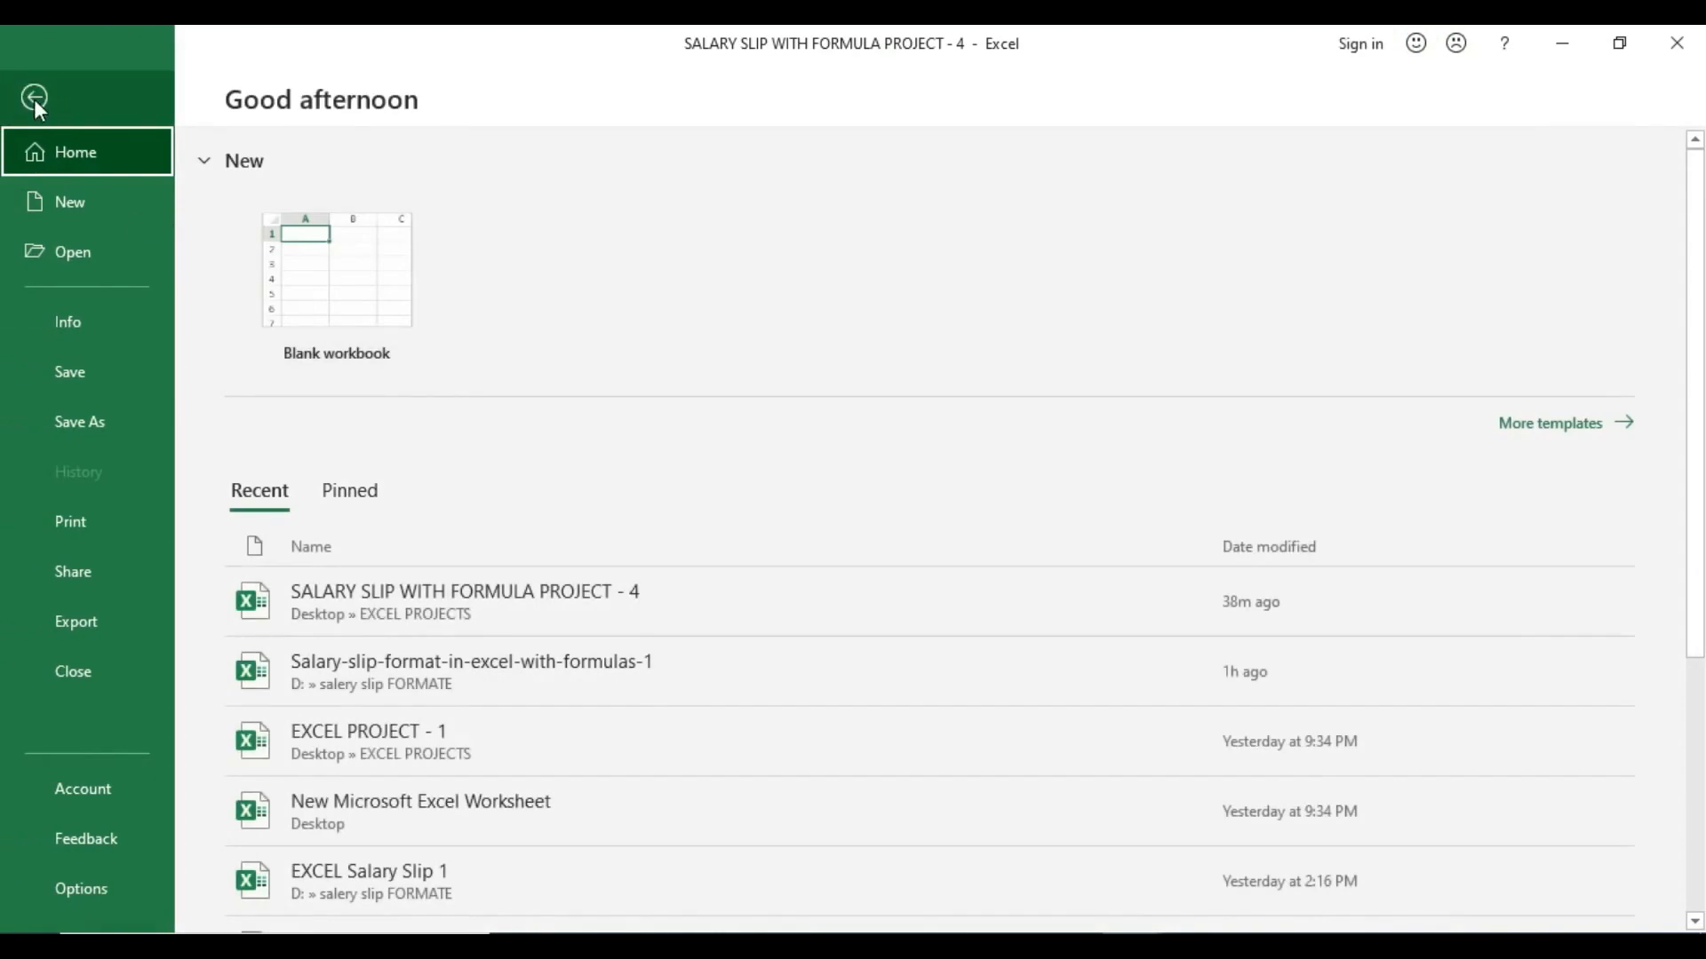
left_click(34, 98)
left_click(85, 86)
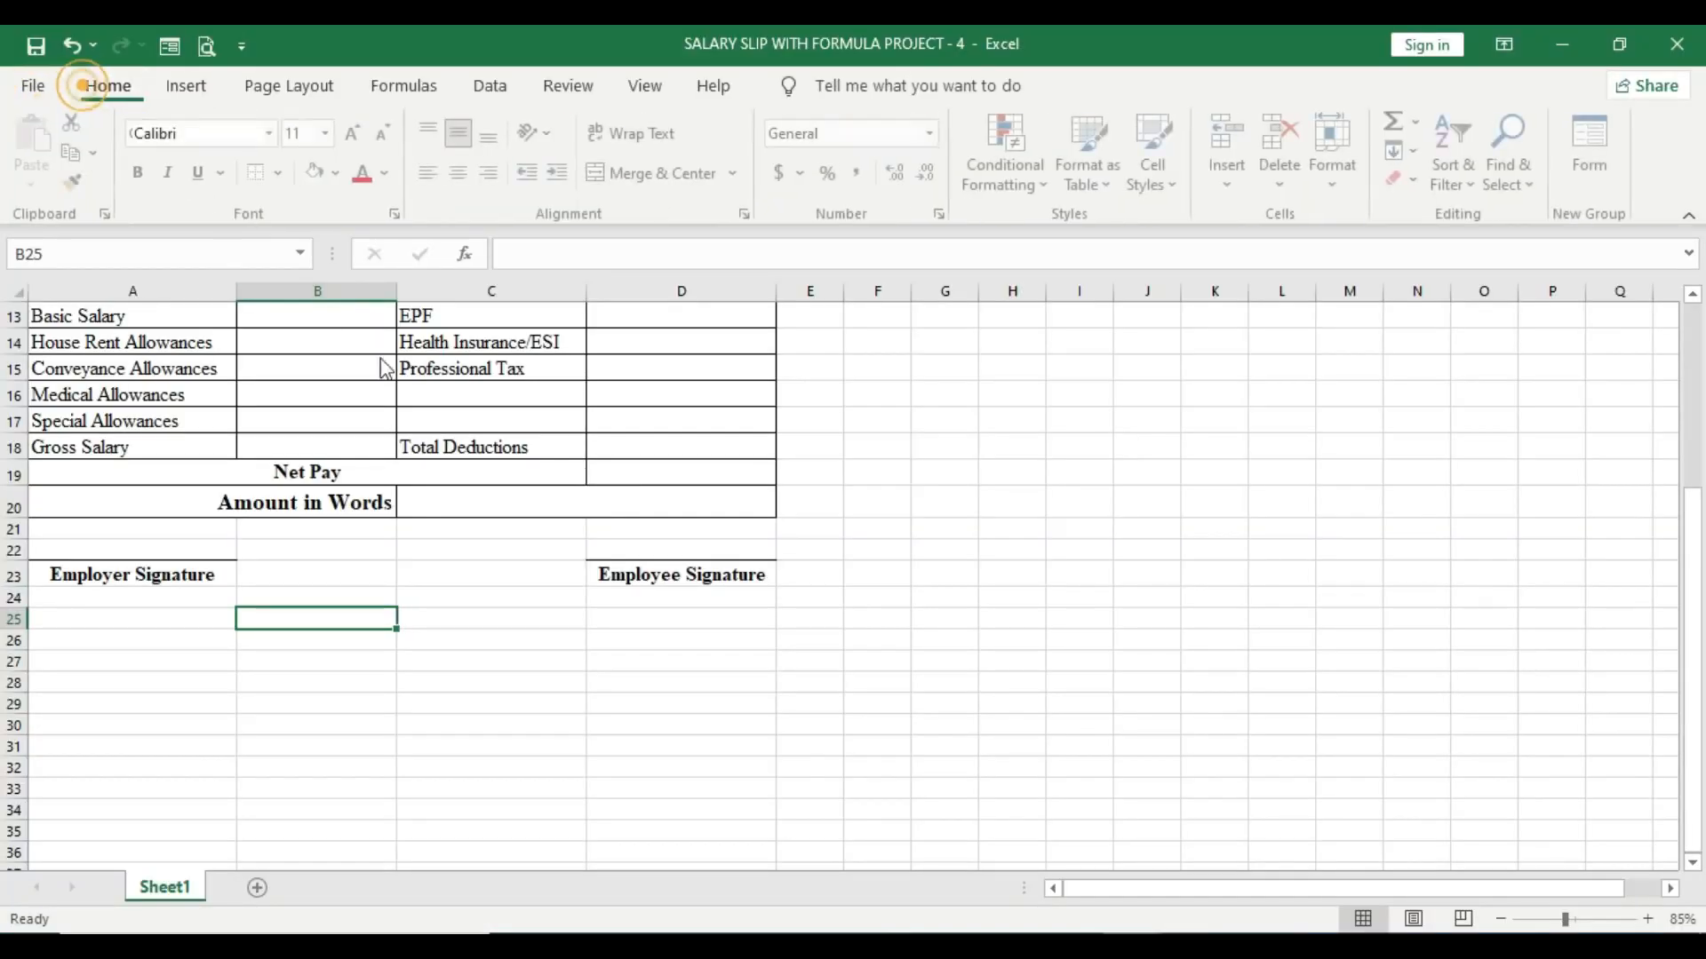
scroll(639, 702, "up", 4)
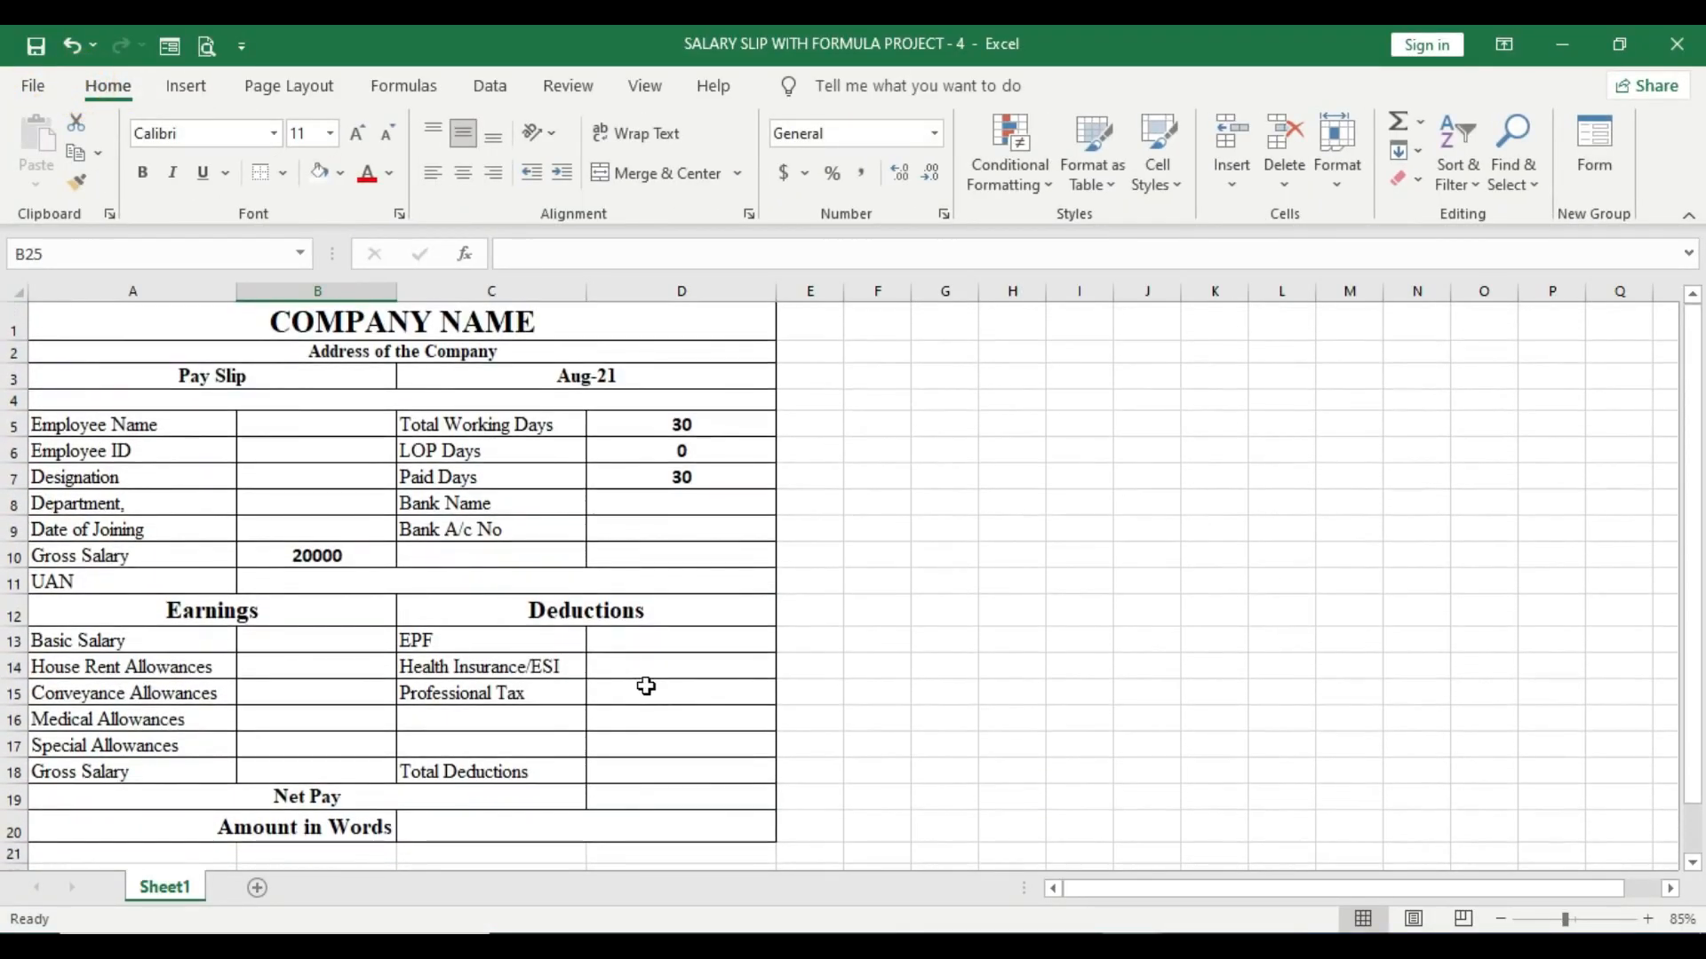
scroll(643, 686, "down", 4)
scroll(649, 684, "up", 1)
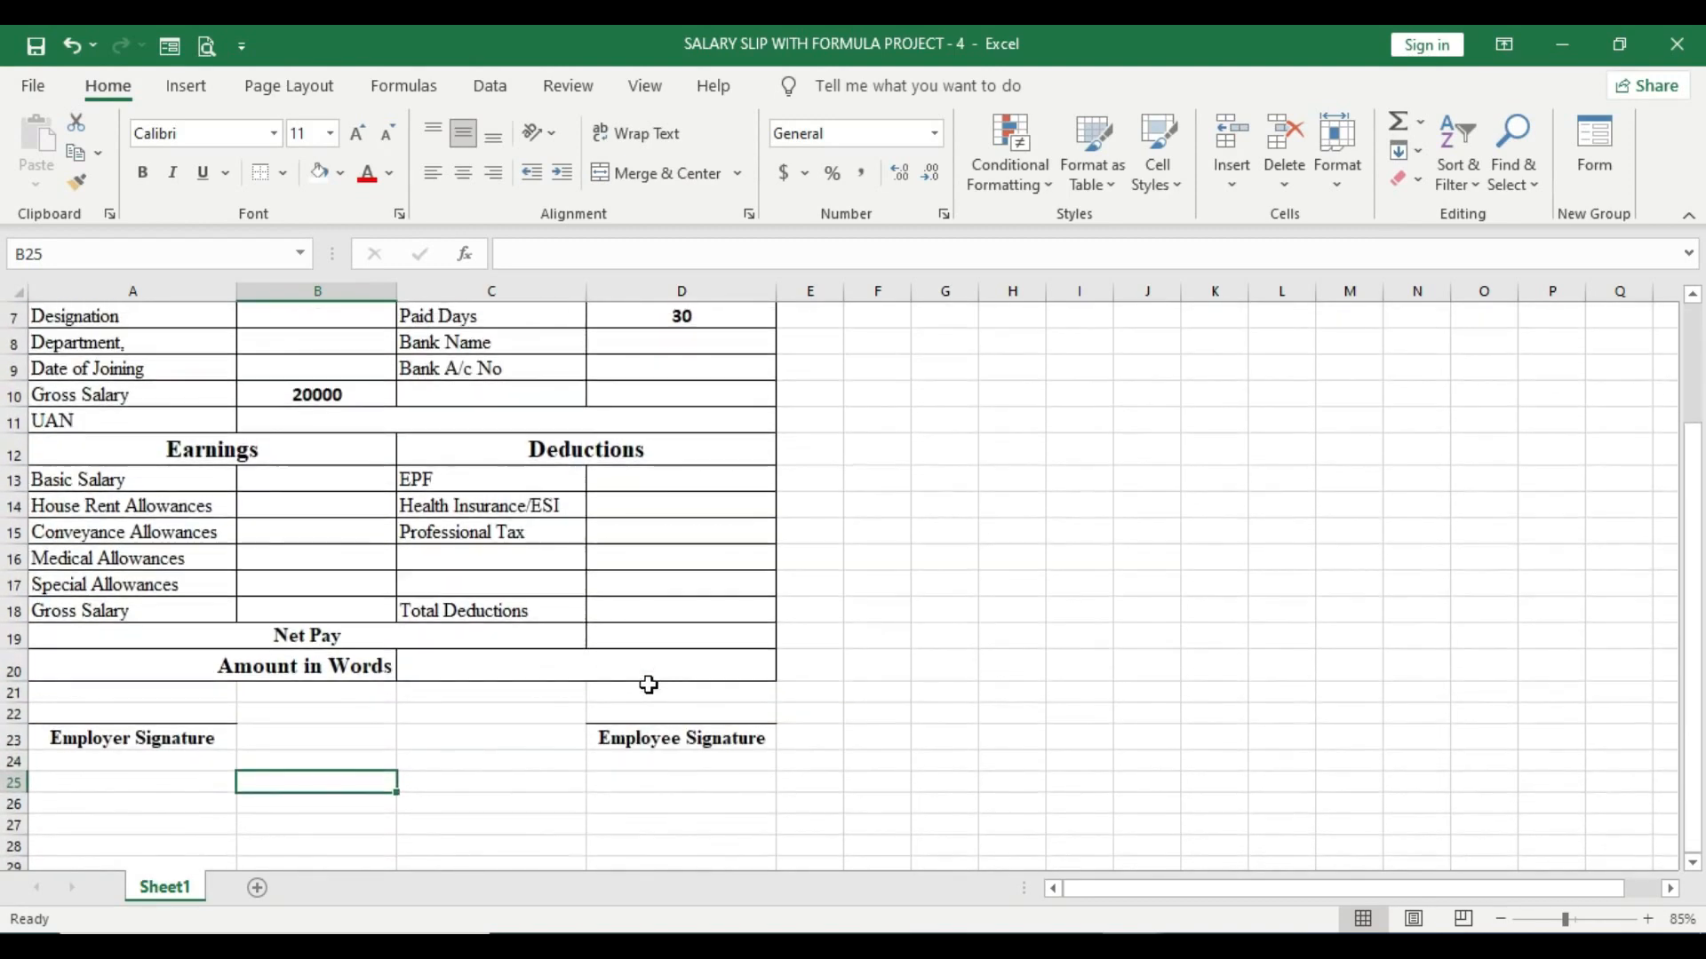
scroll(444, 777, "up", 2)
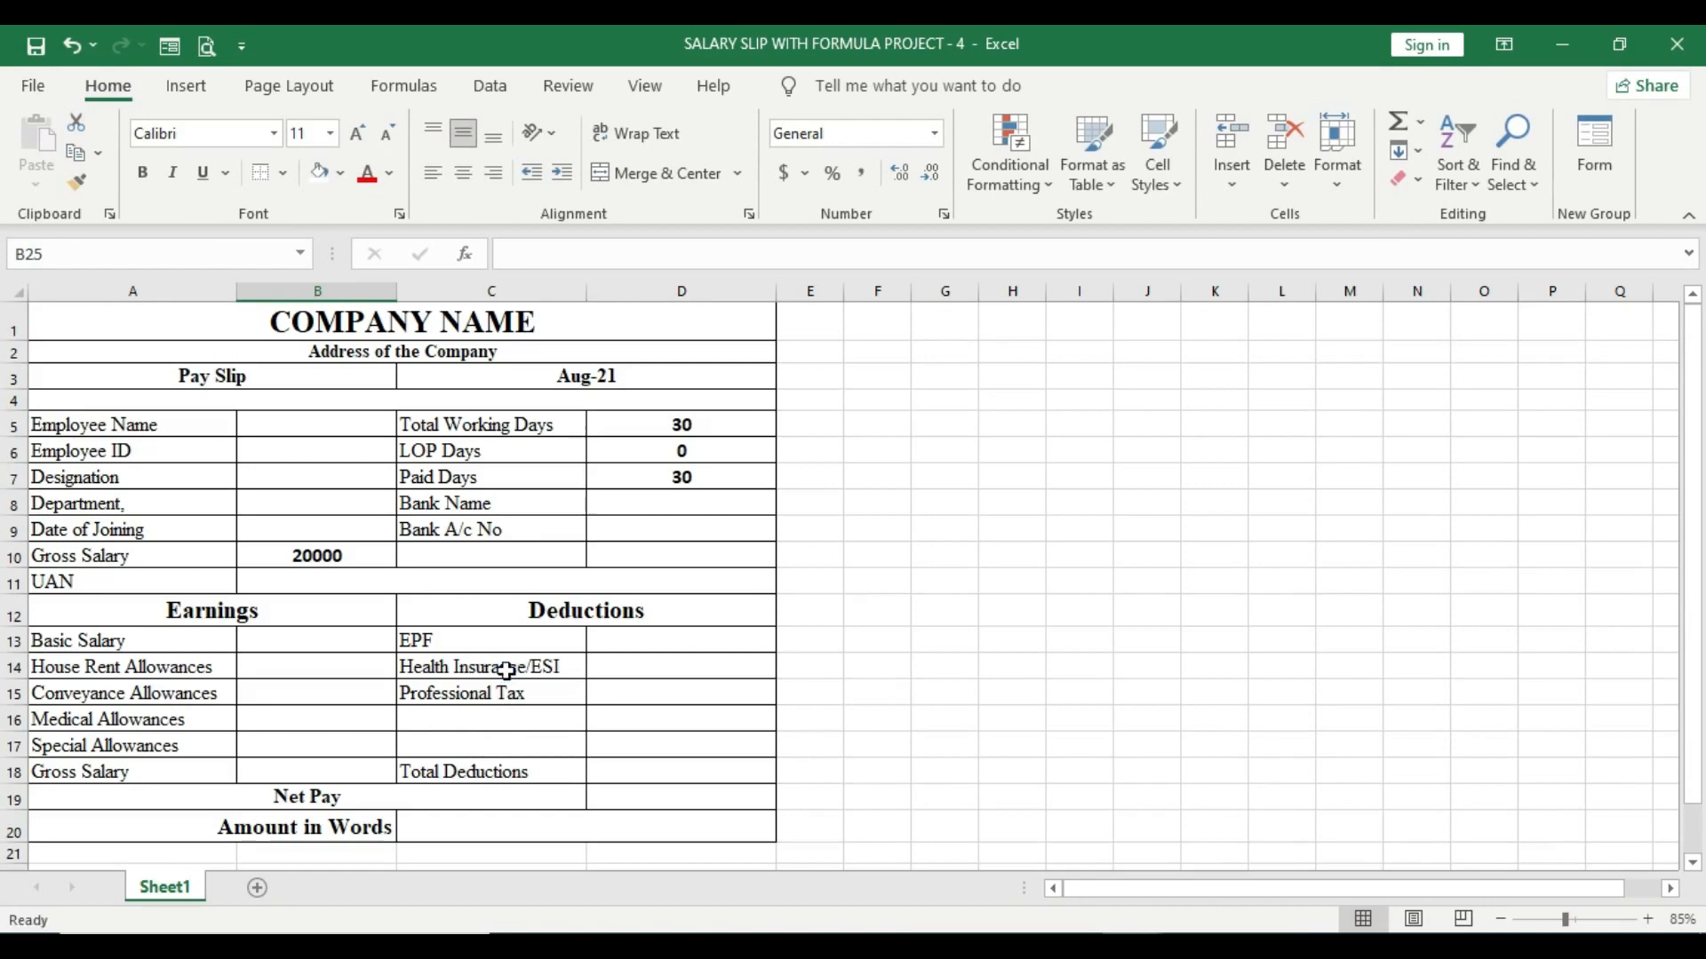
Step: Switch to the finished salary slip workbook and examine the Basic Salary formula in B13
key("alt+Tab")
scroll(653, 639, "up", 5)
scroll(644, 640, "down", 2)
scroll(640, 640, "up", 1)
scroll(640, 640, "down", 2)
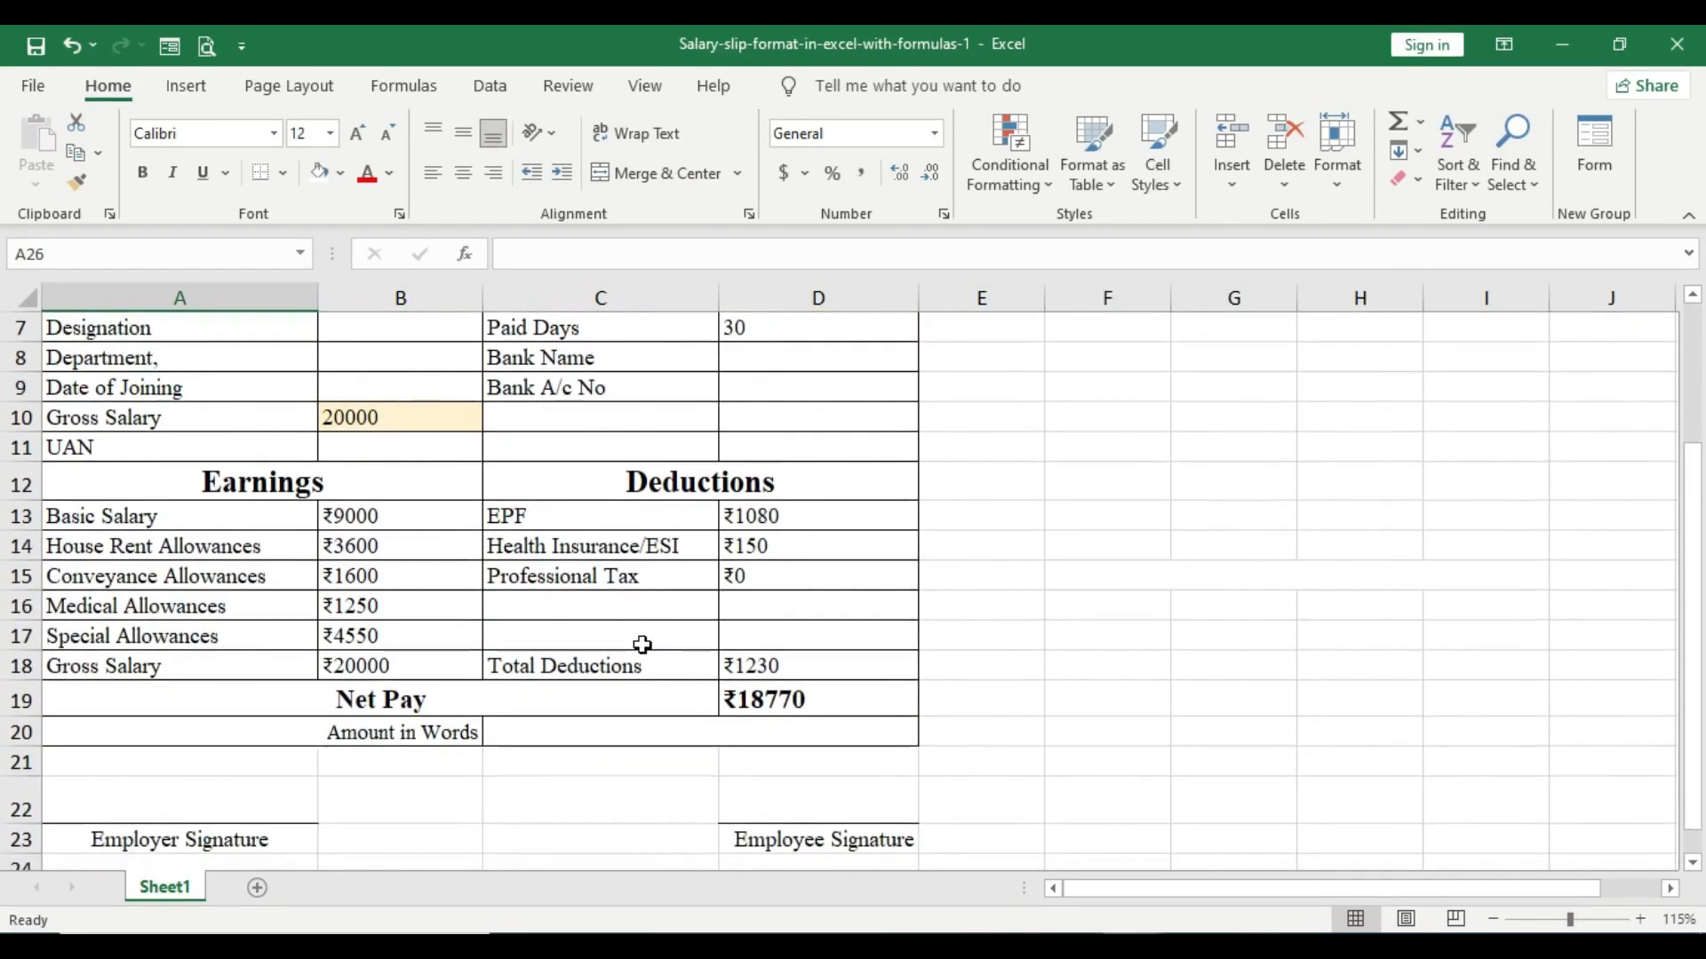
left_click(421, 424)
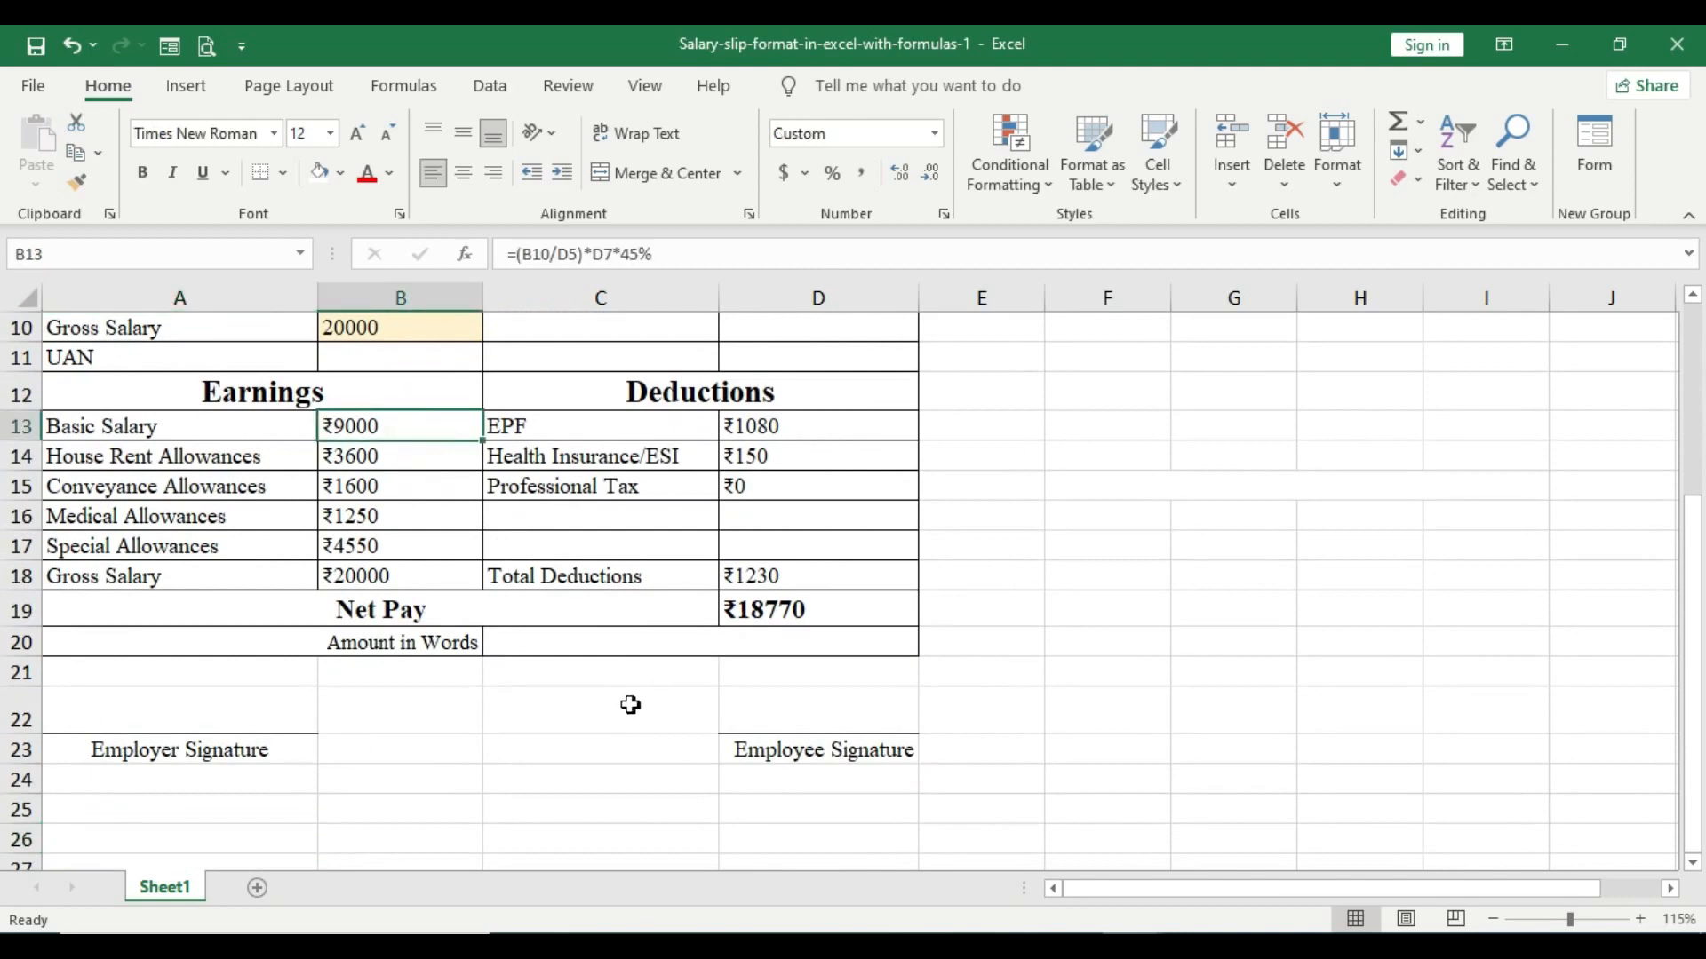
scroll(628, 702, "down", 2)
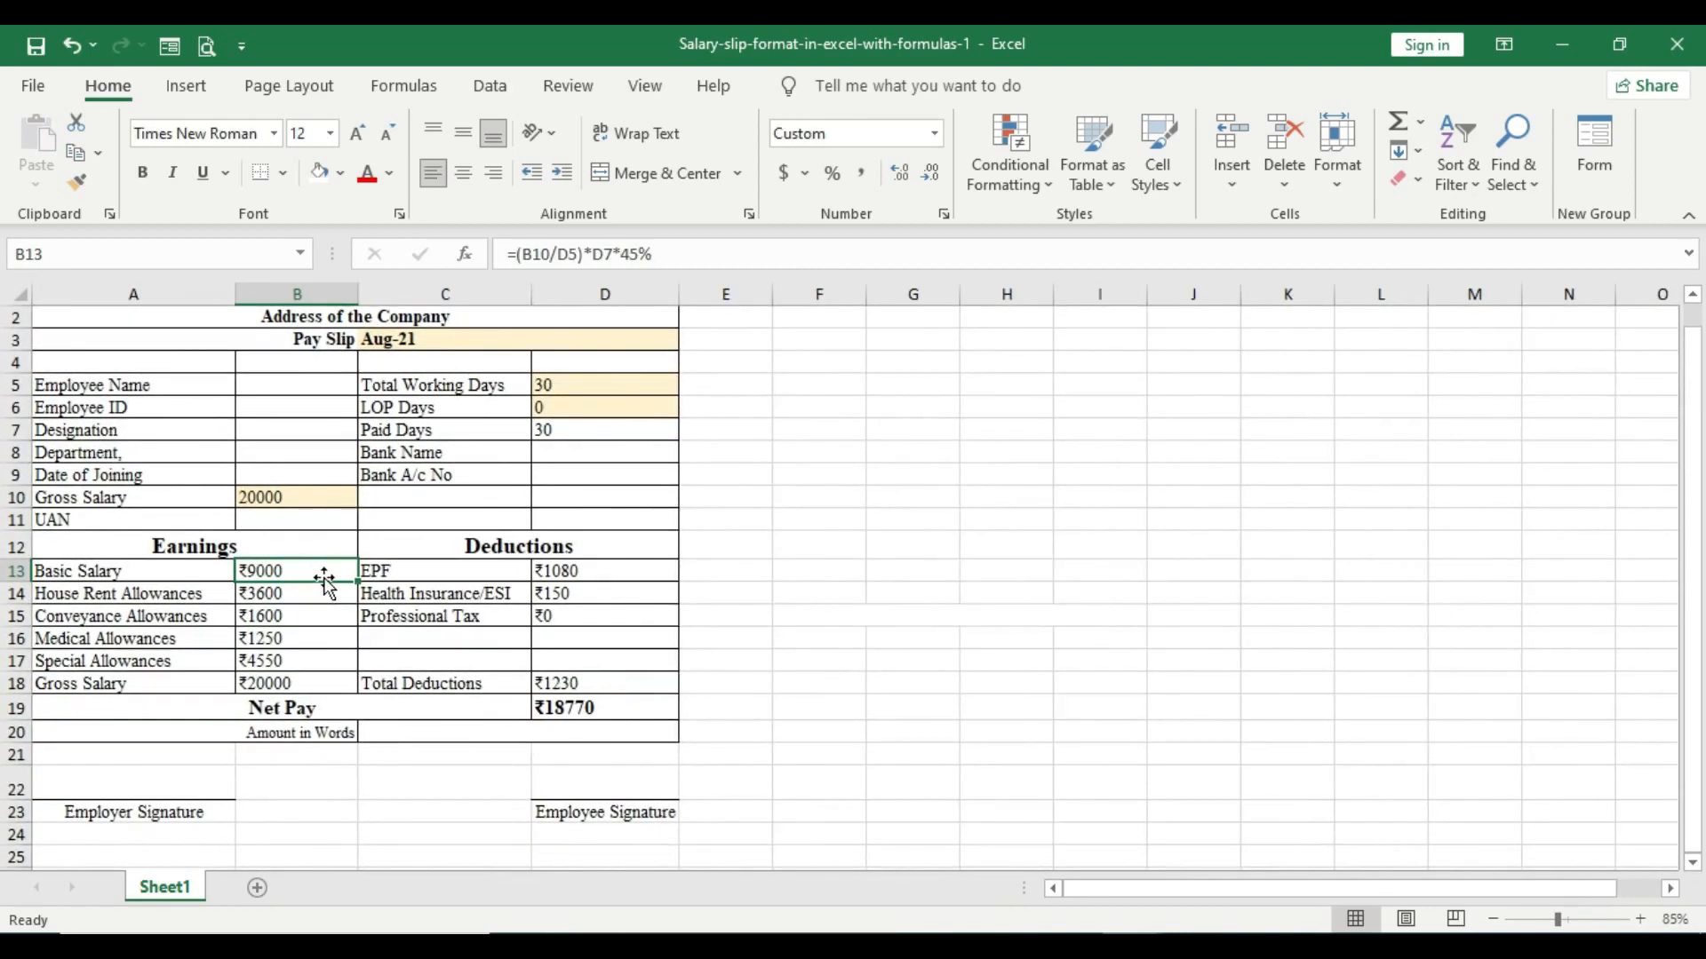
Step: Switch back to the new salary slip workbook and enter the Basic Salary formula =(B10/D5)*D7*45% in cell B13
double_click(324, 579)
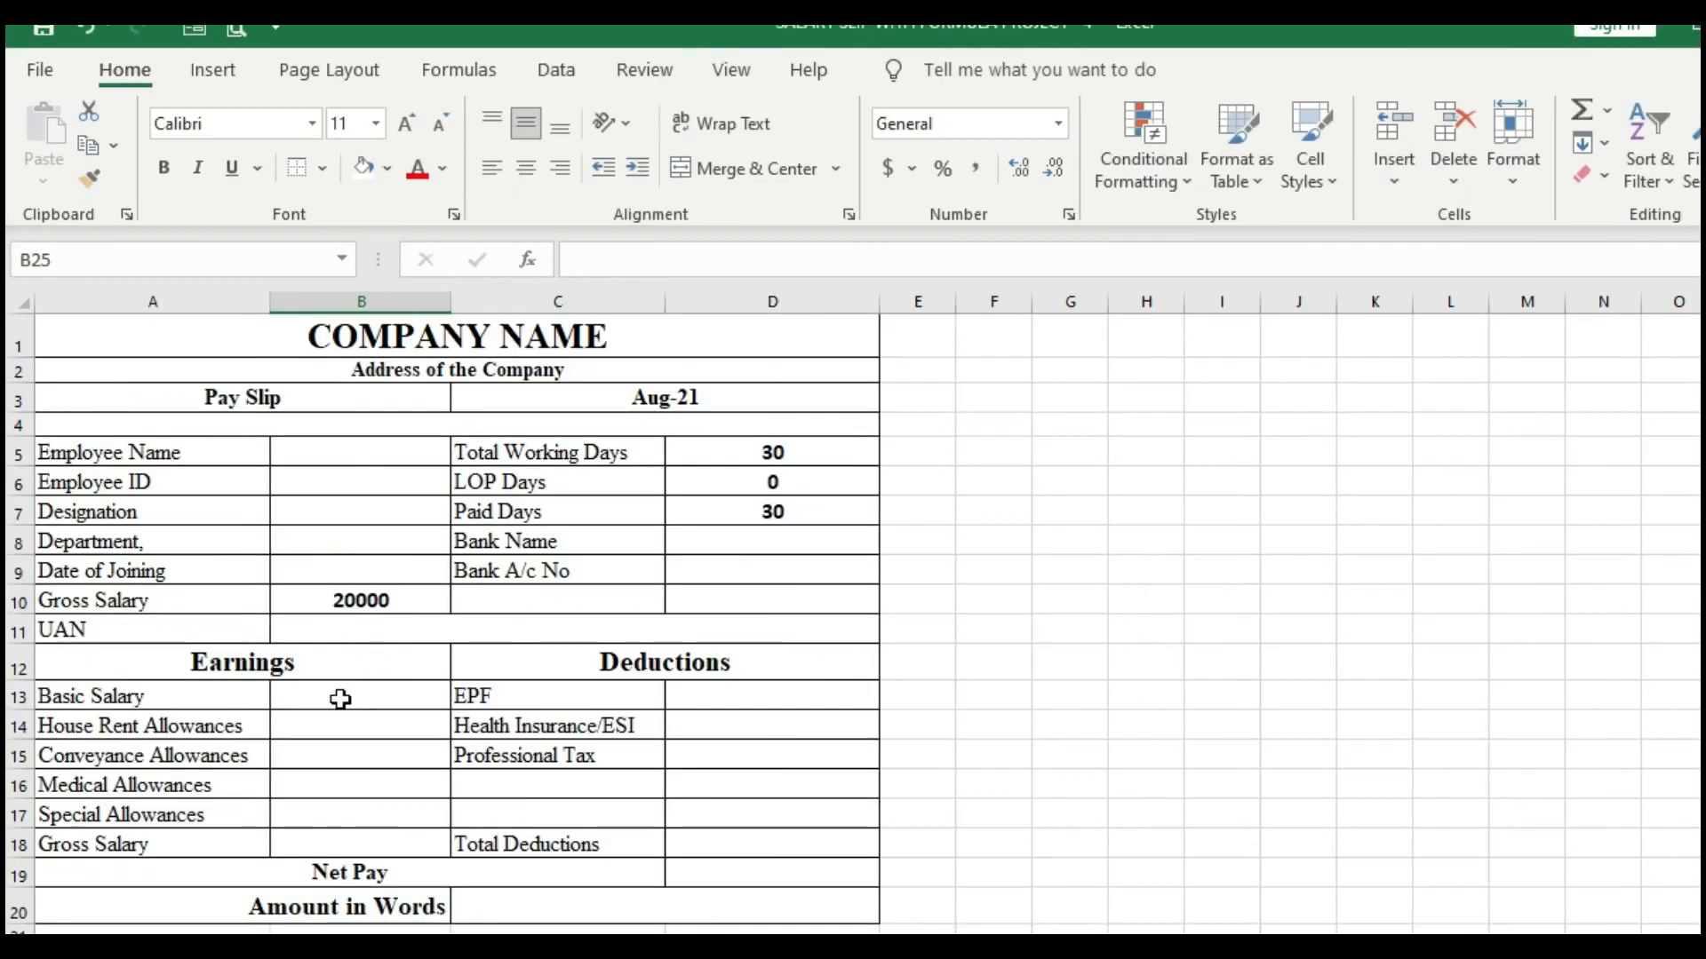
left_click(340, 697)
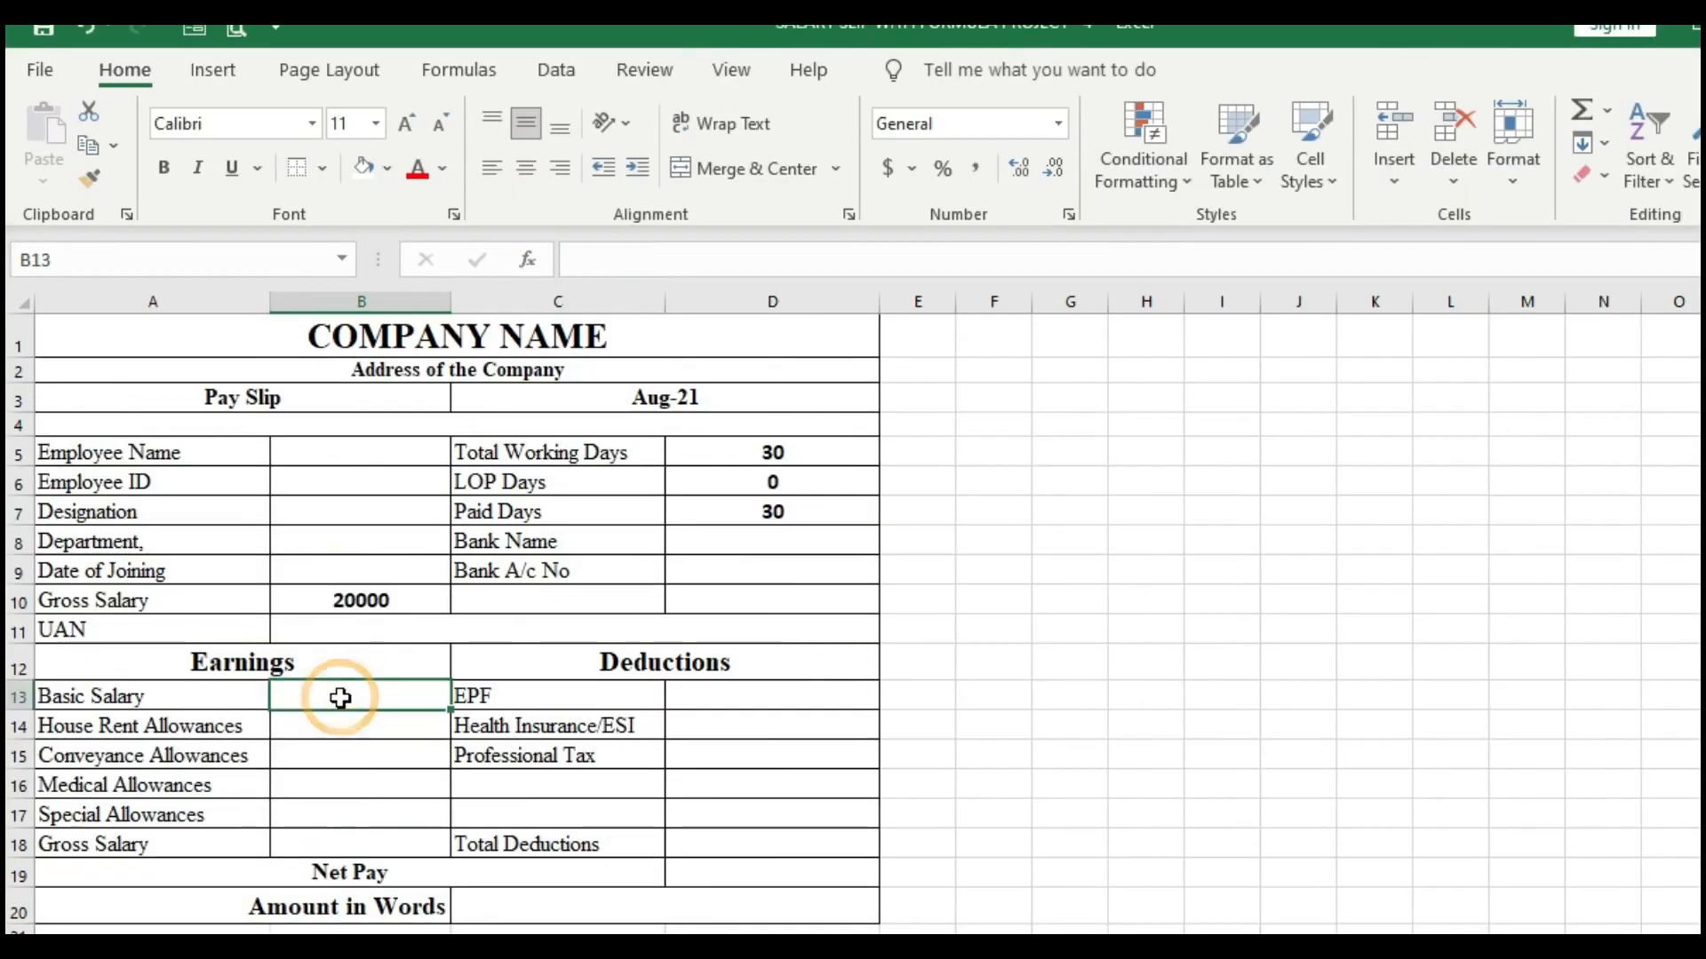
type("=")
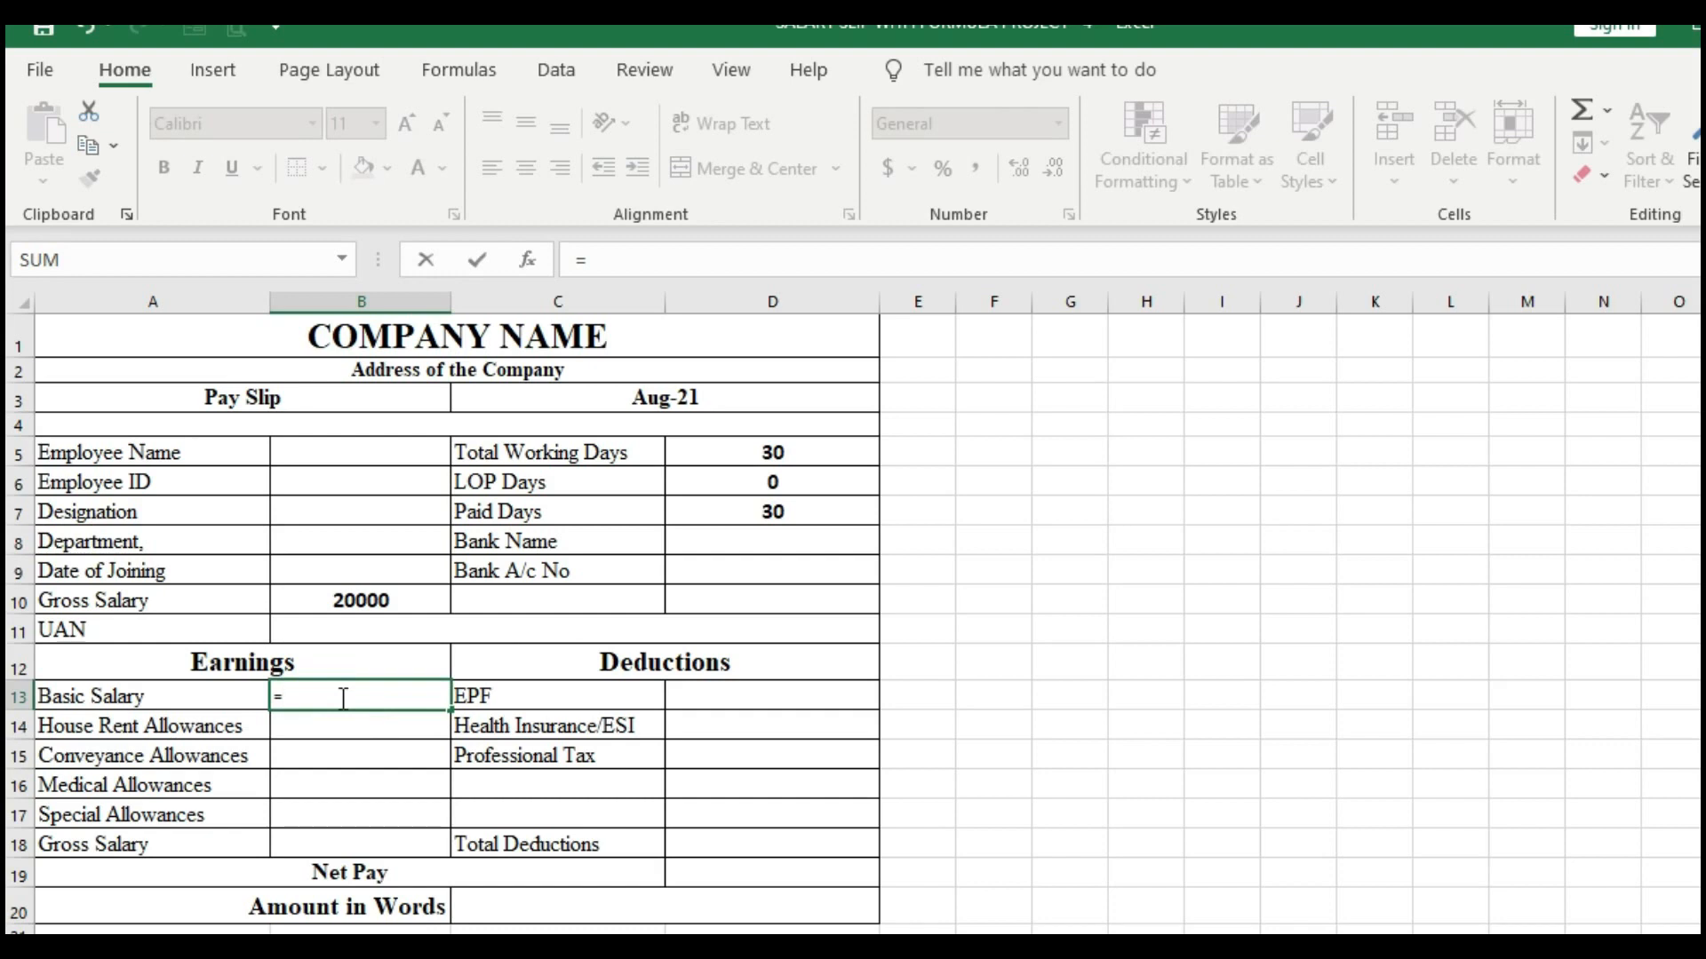
type("(")
left_click(381, 596)
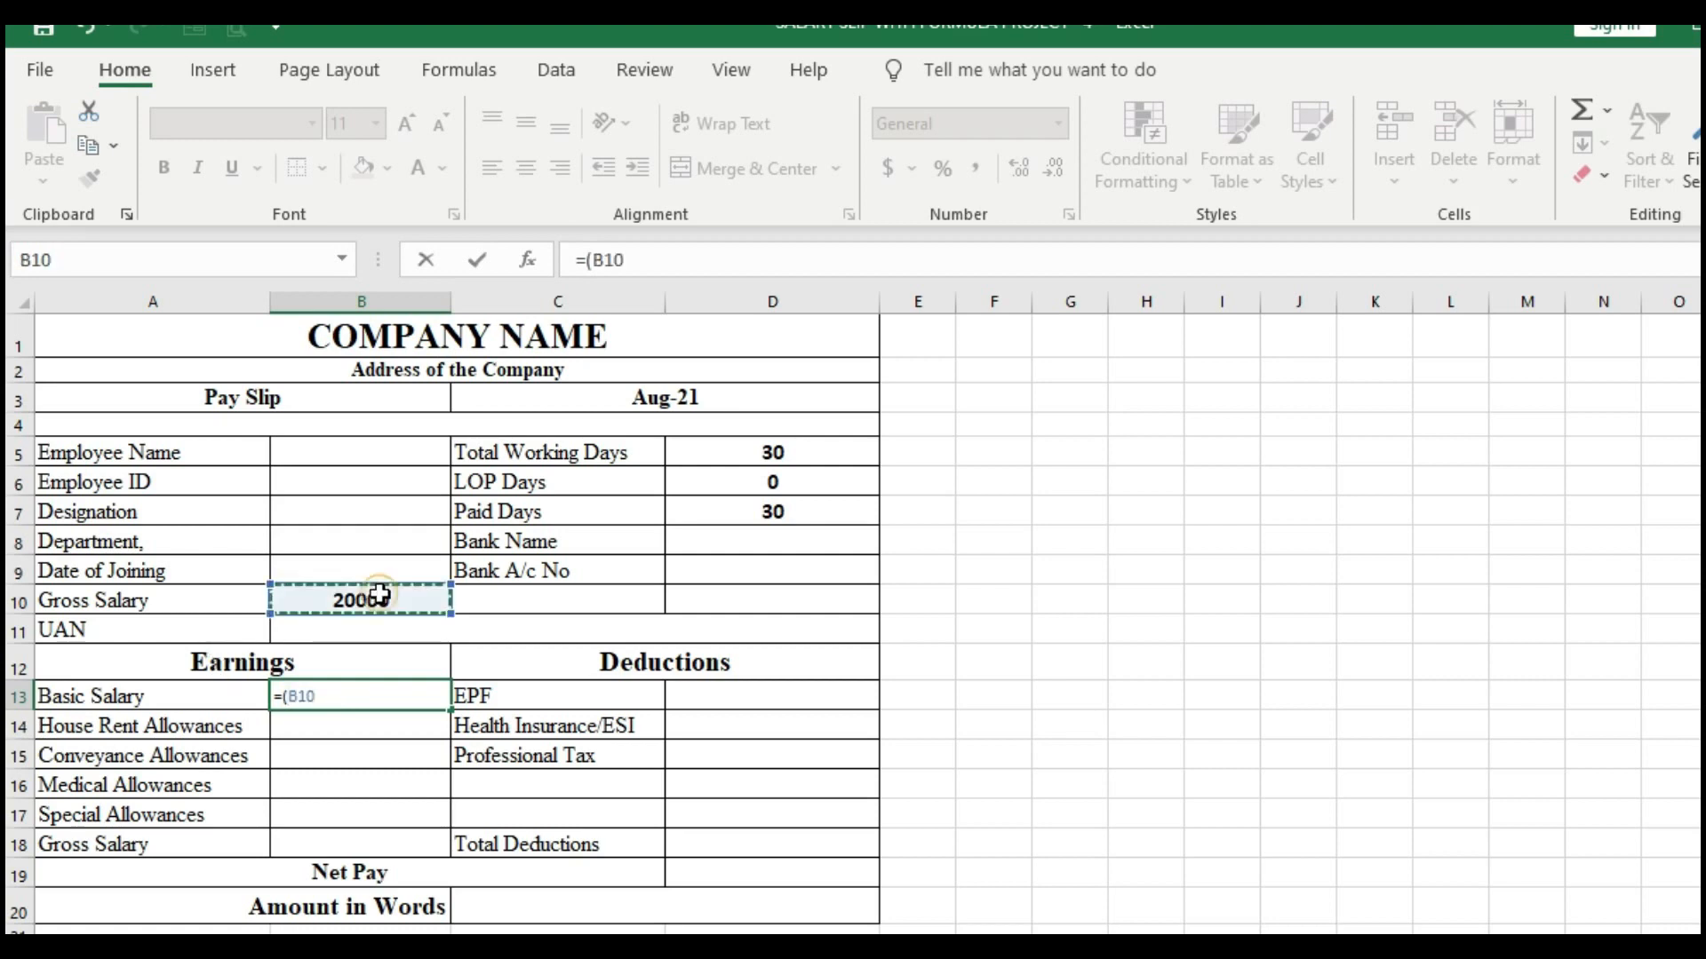
type("/")
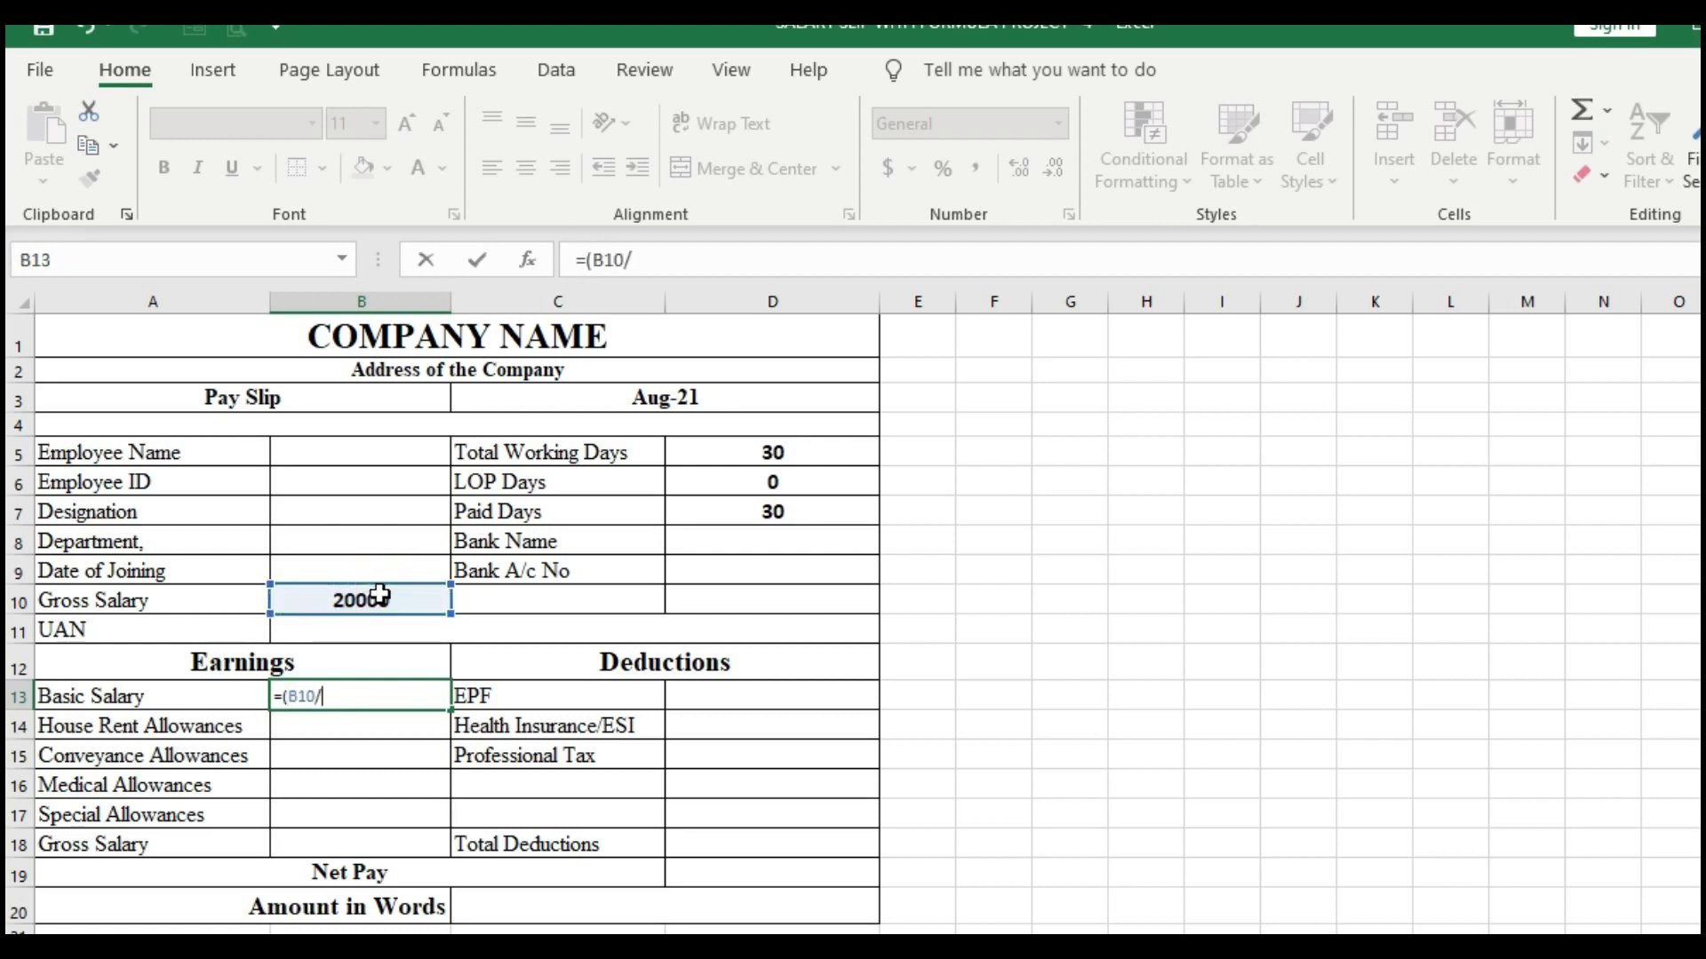
left_click(748, 456)
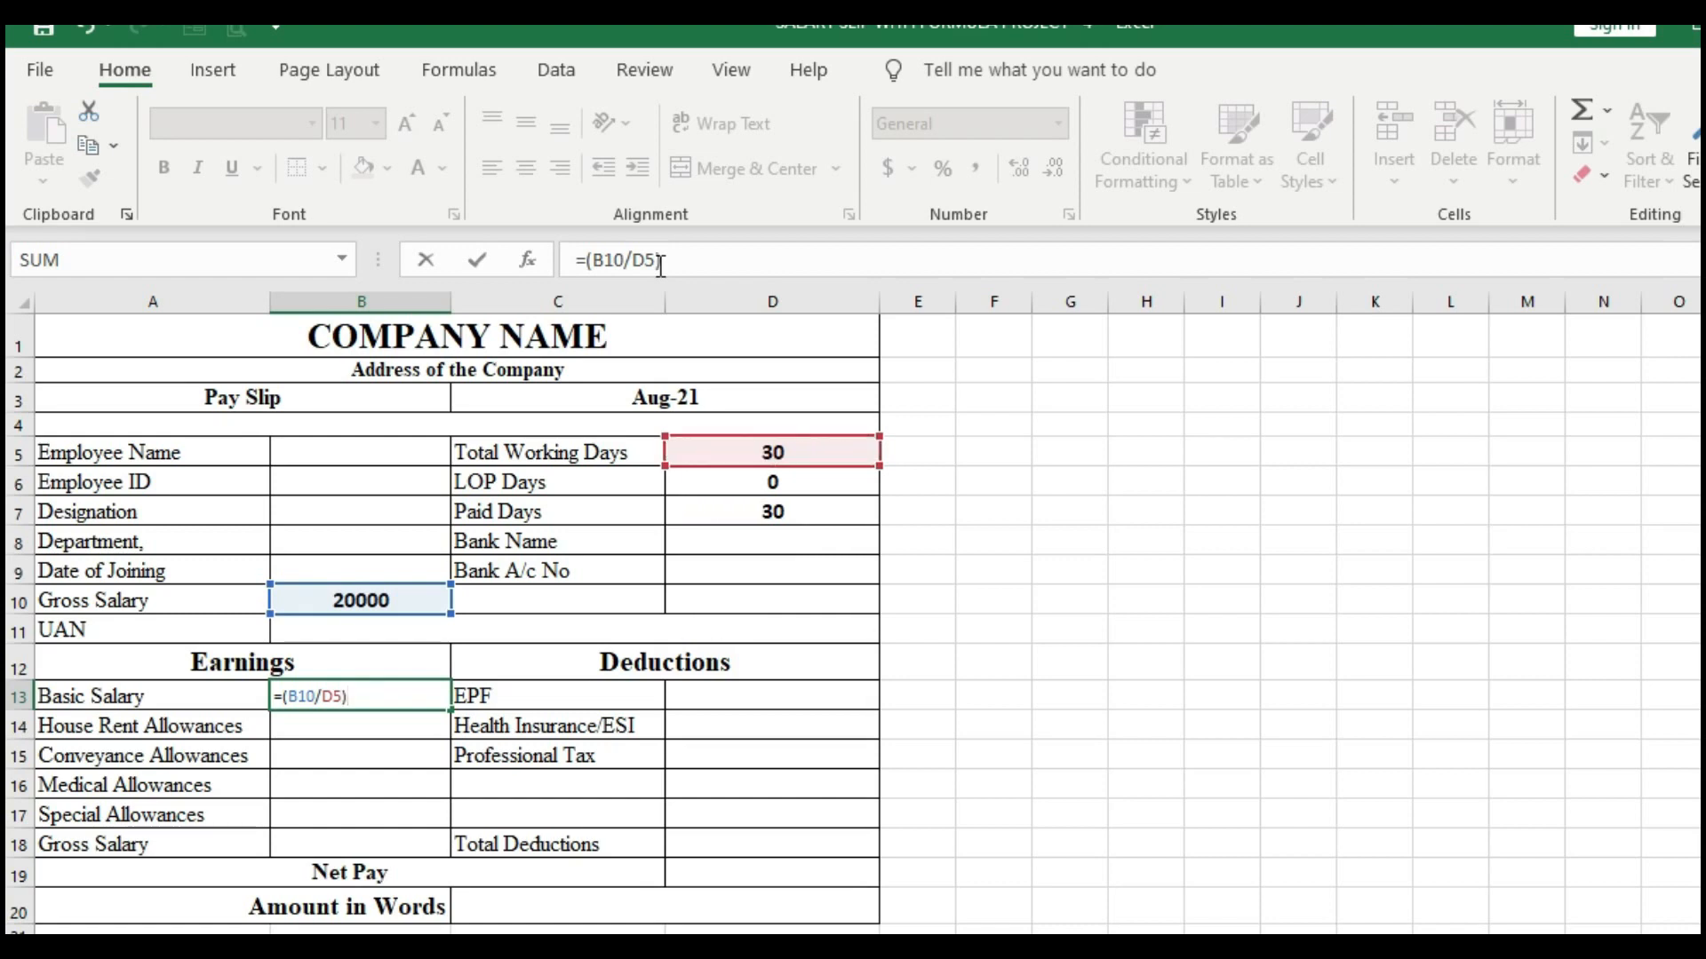
type("*")
left_click(793, 515)
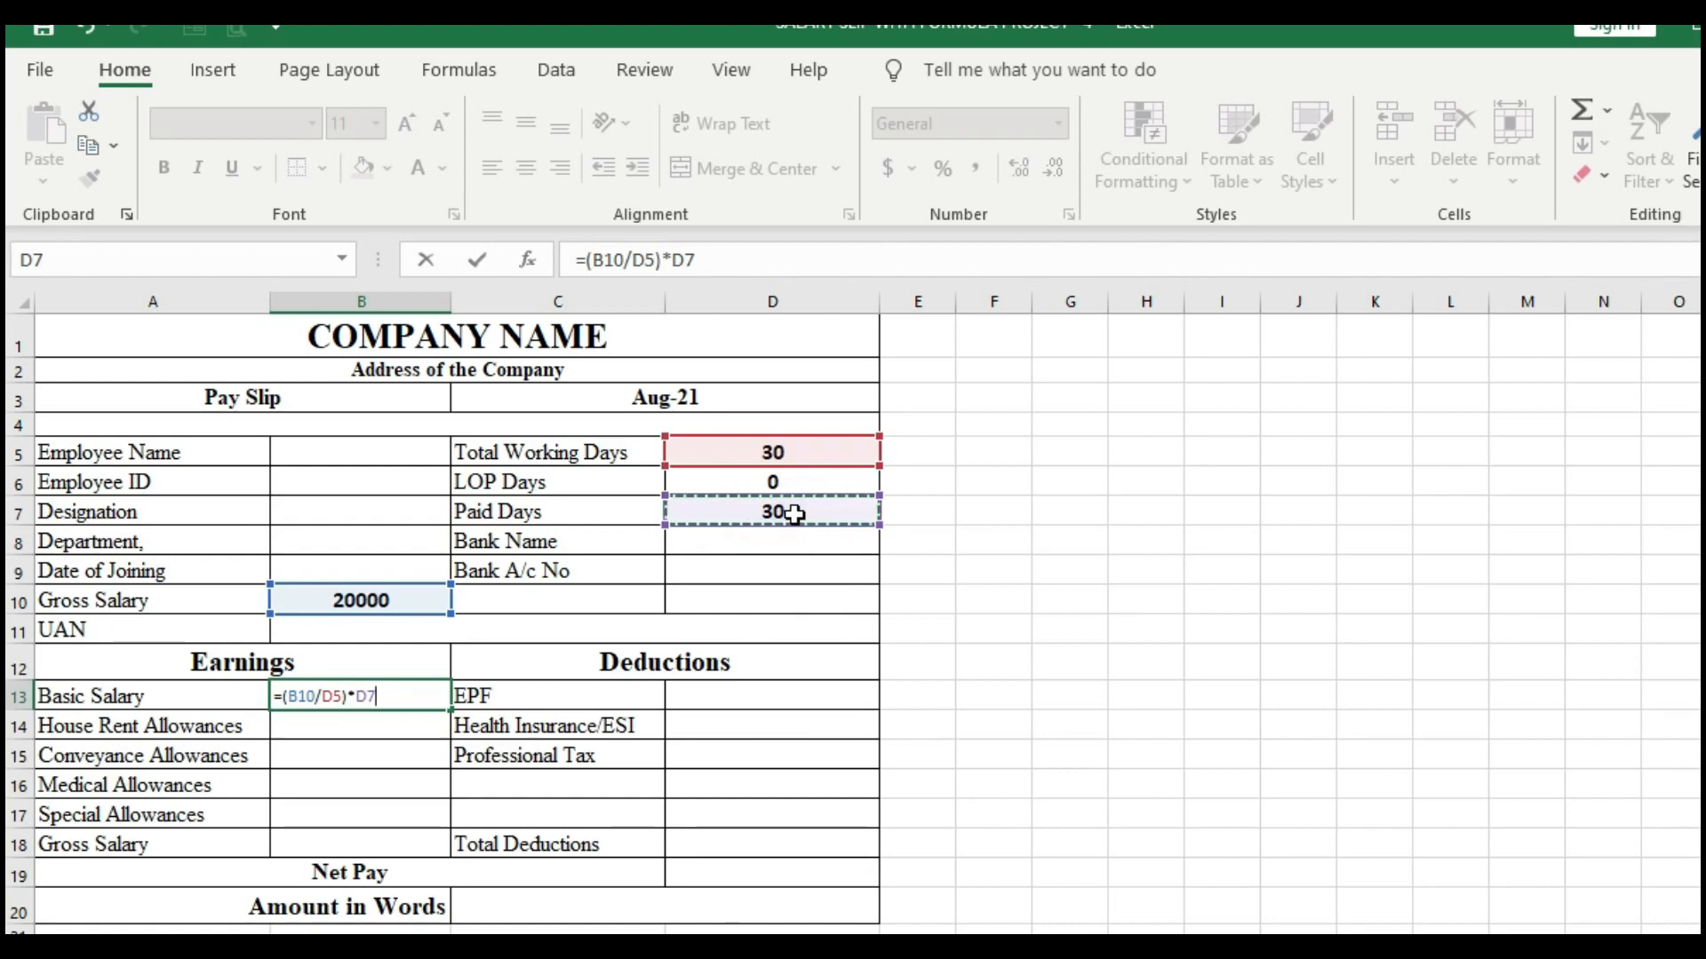
type("*")
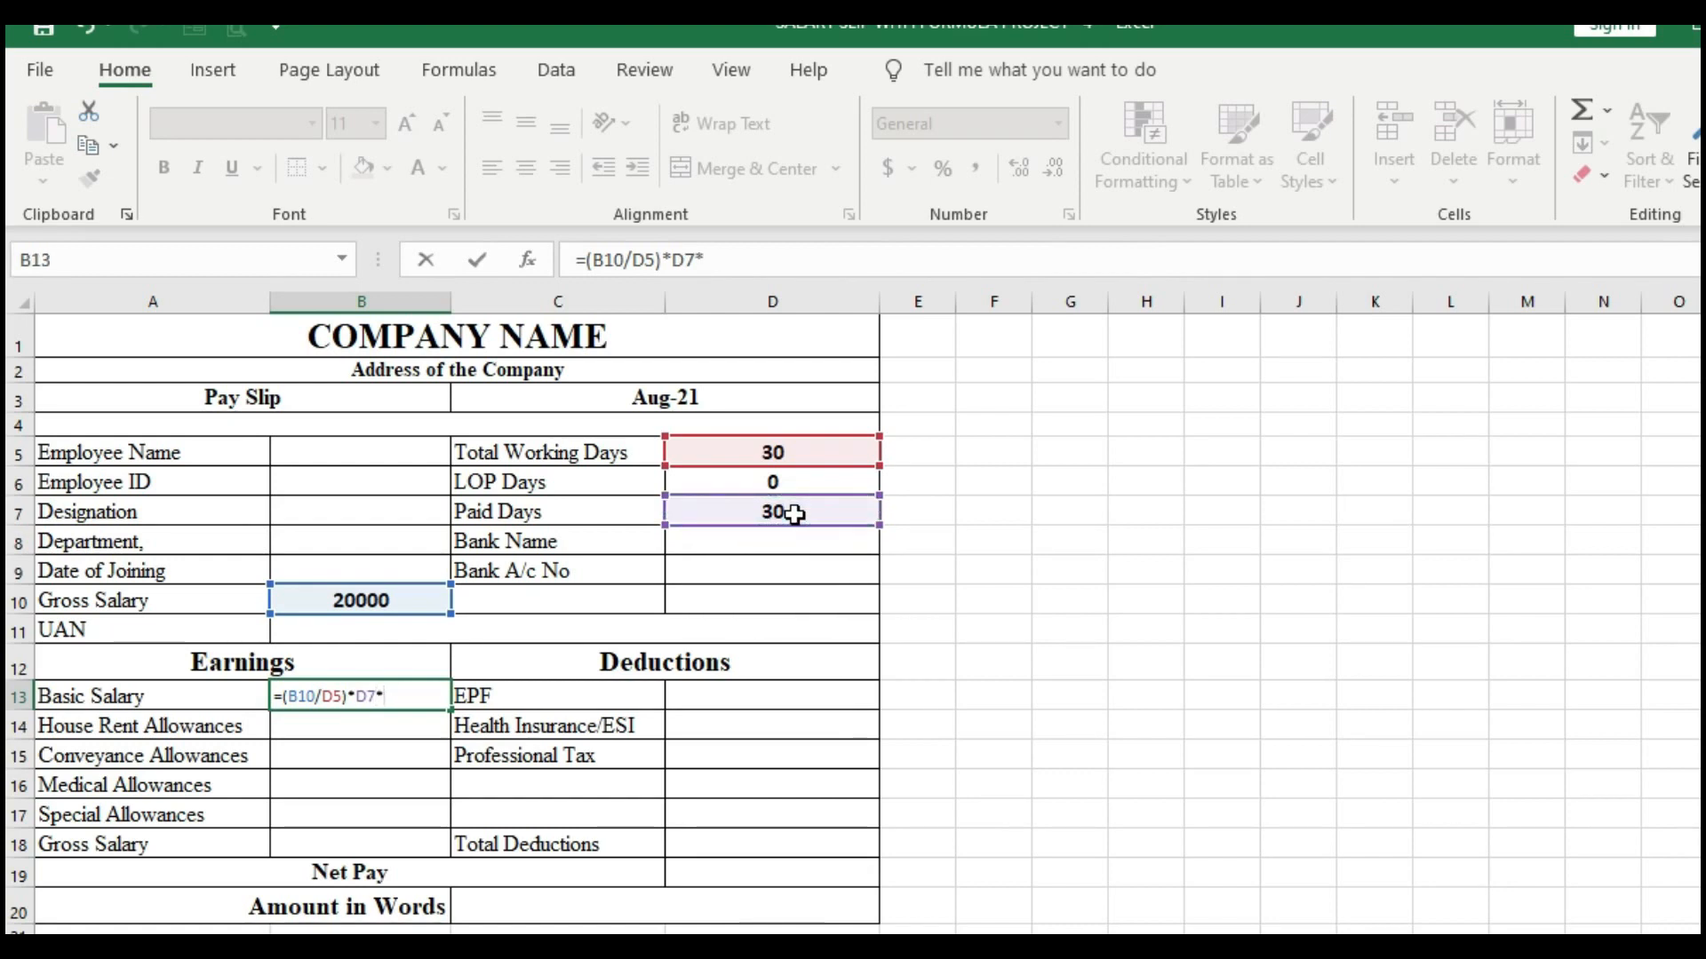
type("45%")
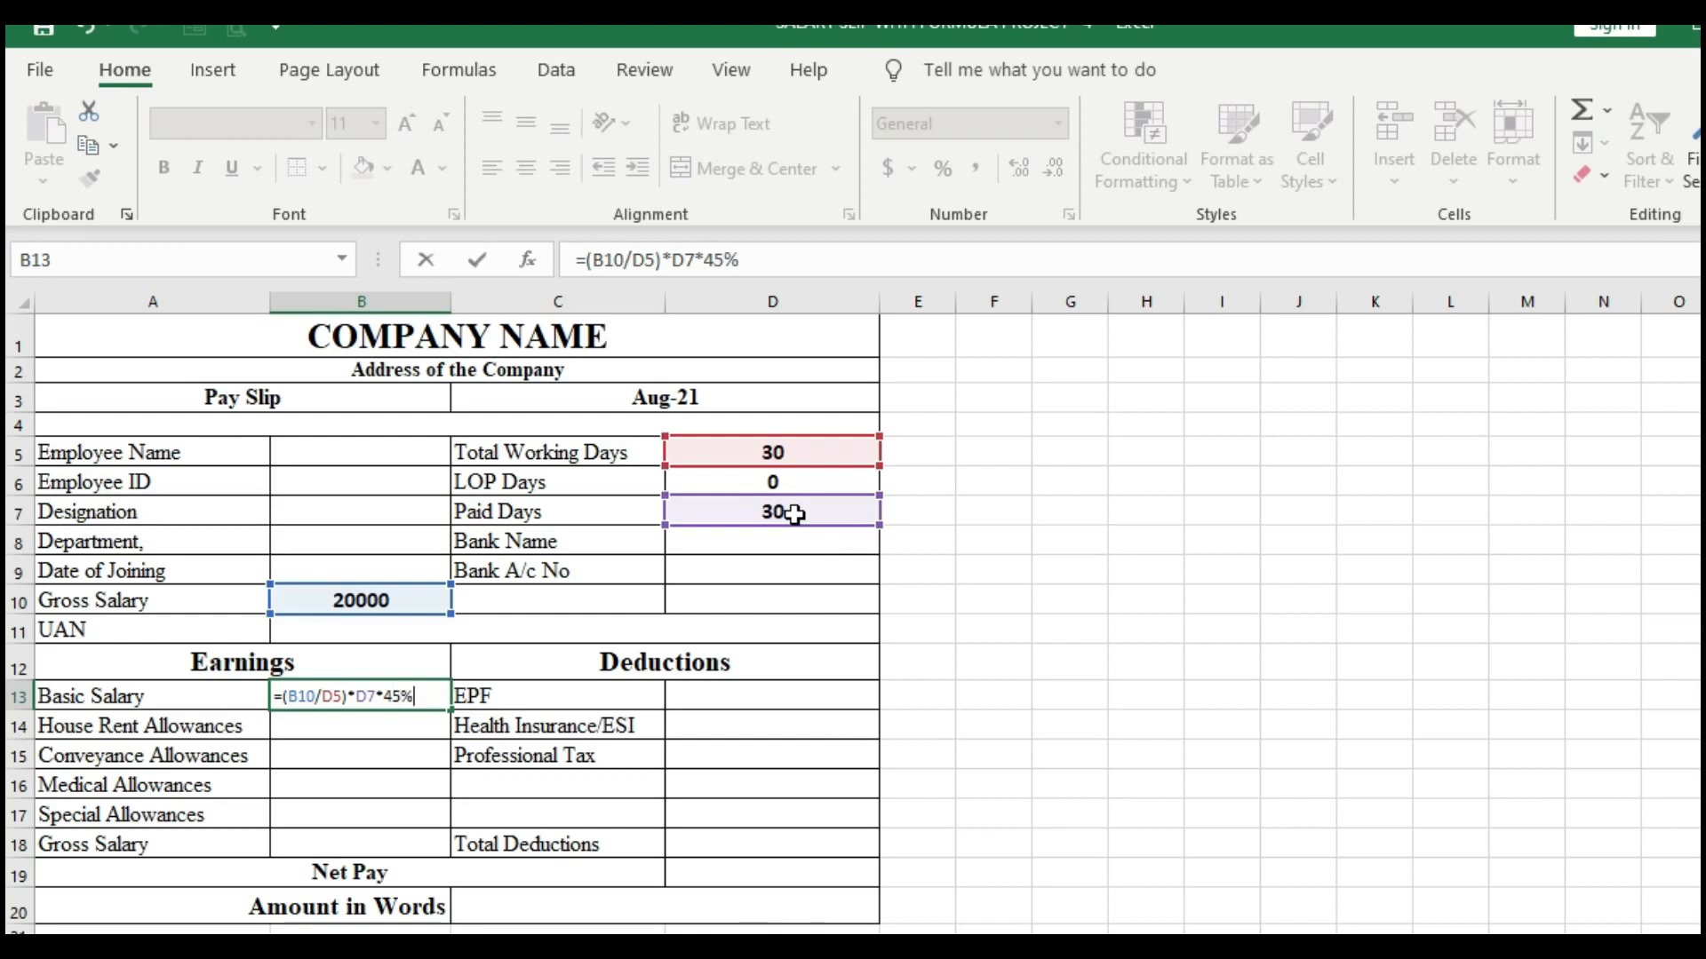
key("Tab")
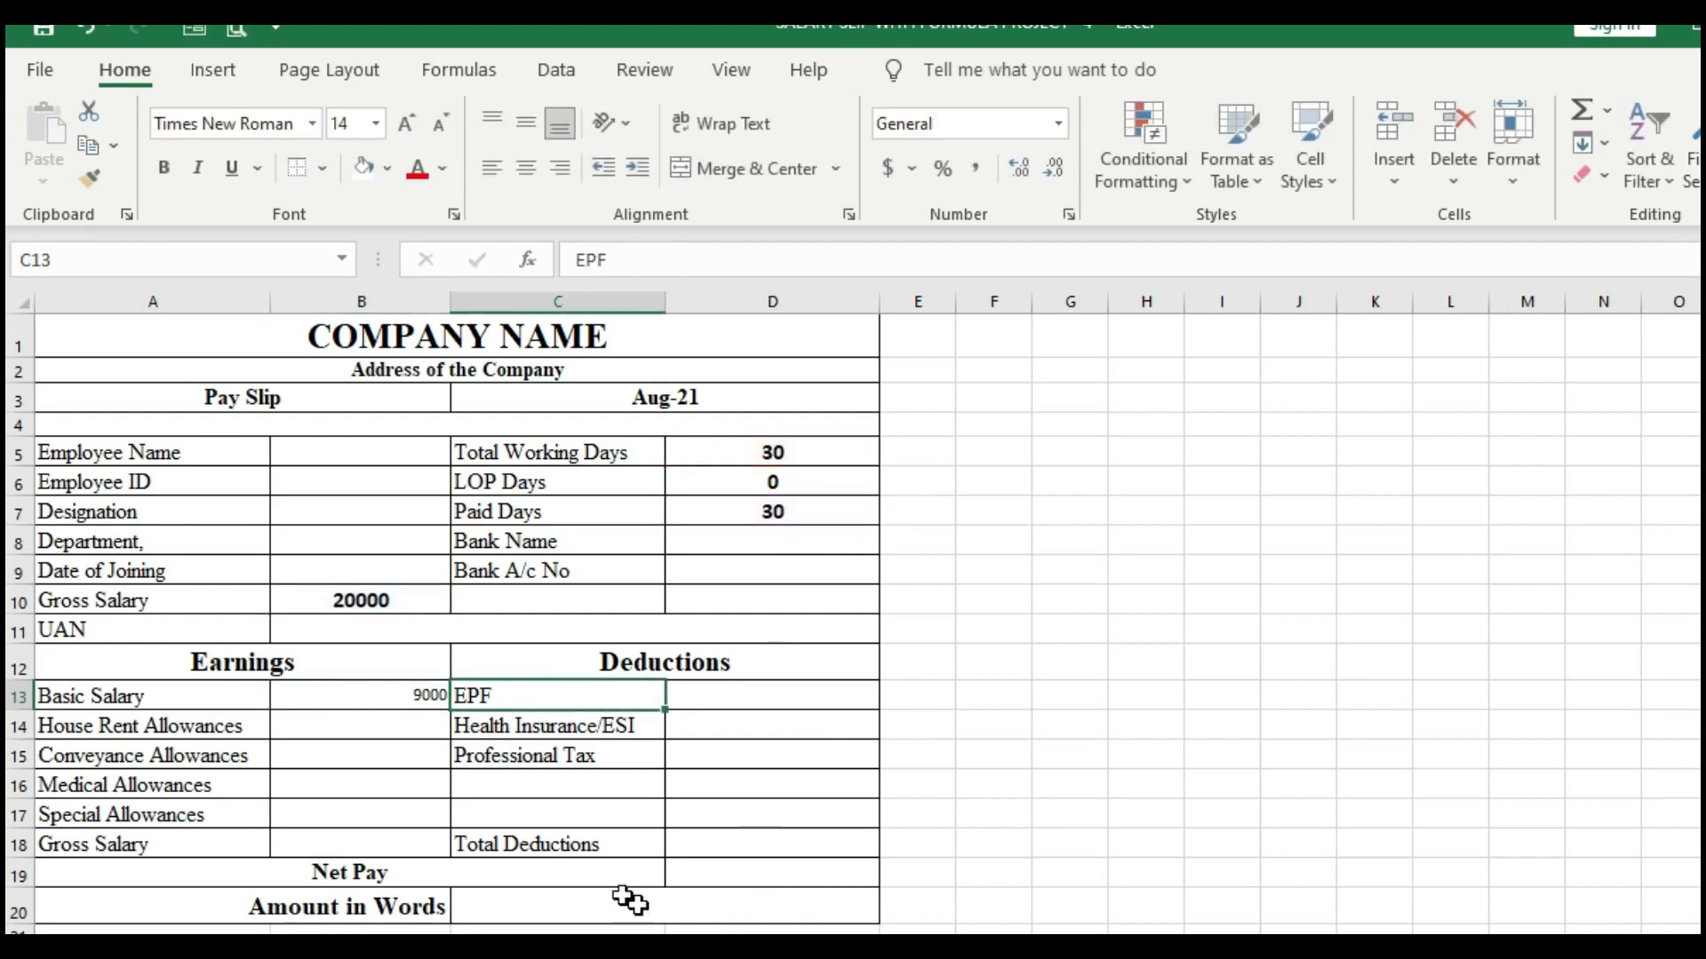
left_click(382, 686)
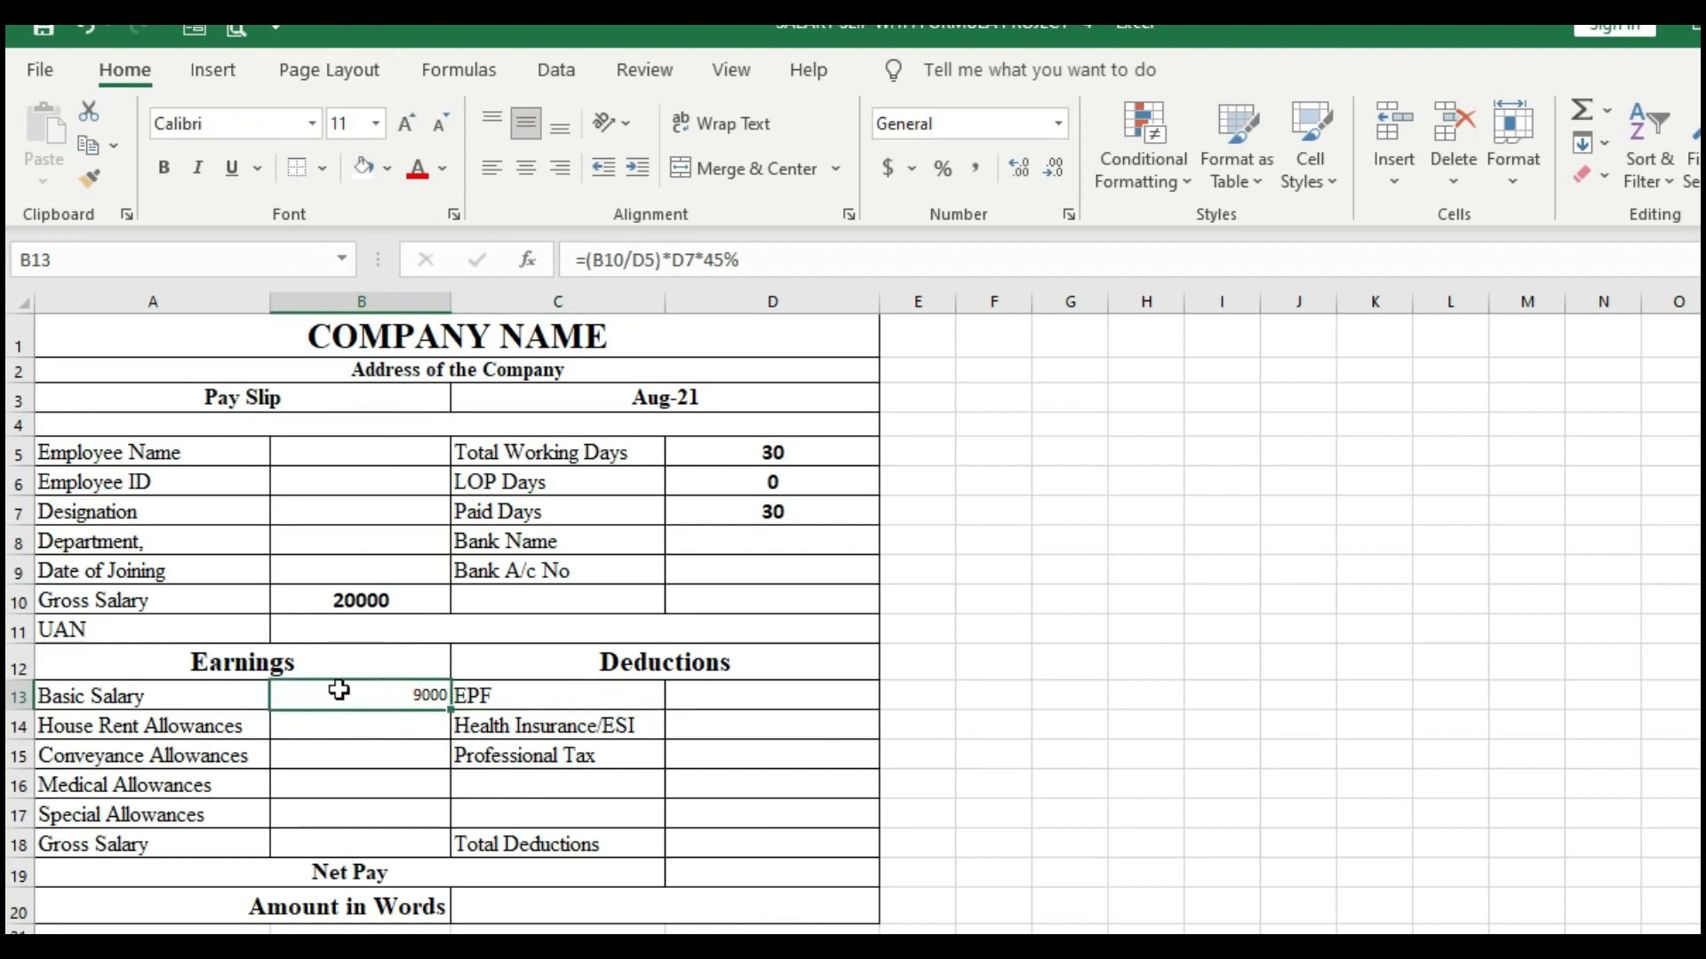
Step: Set the font size of the earnings and deductions rows, A13:D18, to 14
left_click_drag(178, 693, 788, 842)
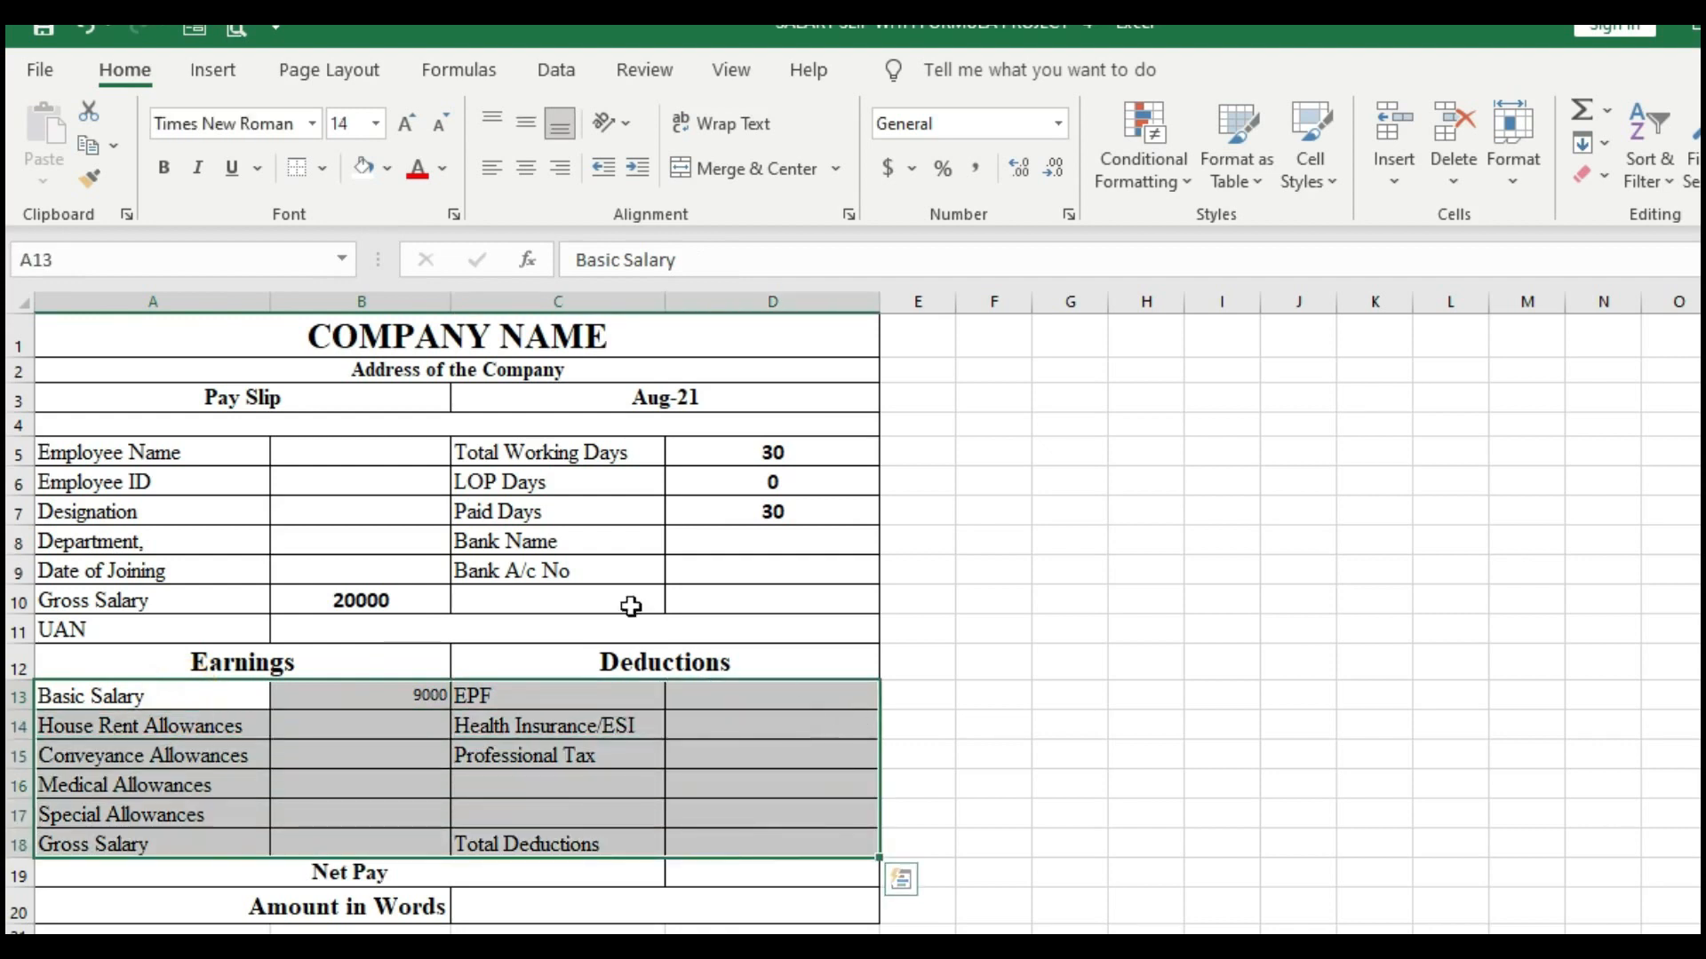
left_click(407, 127)
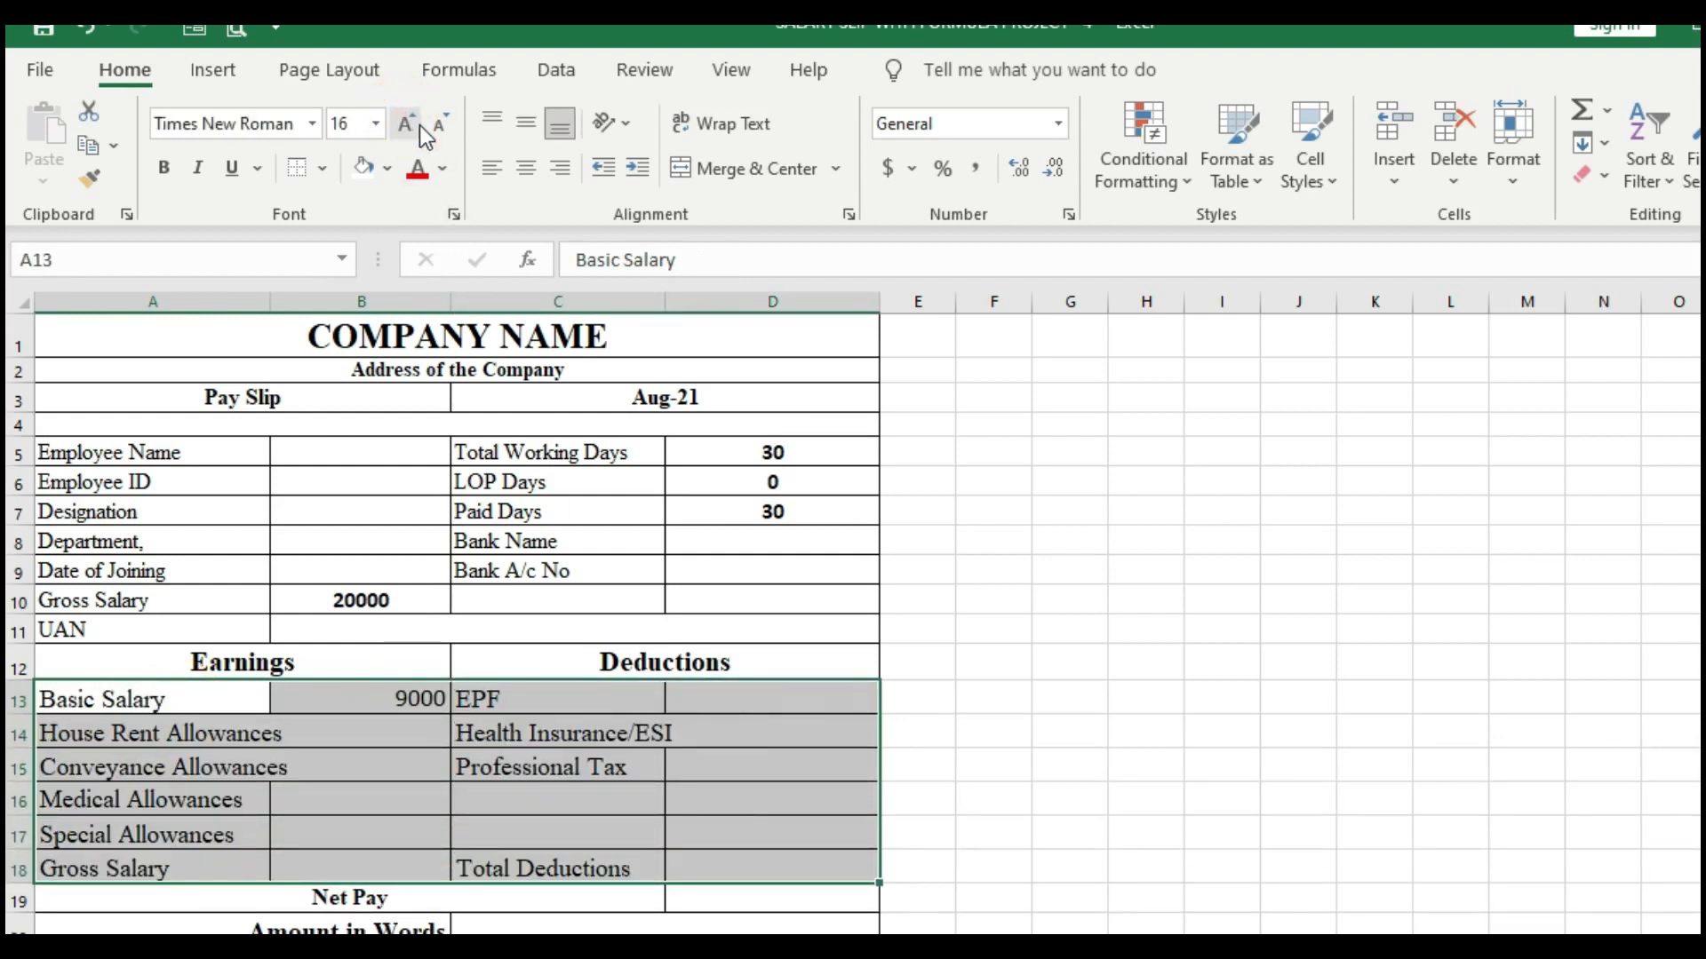
left_click(435, 124)
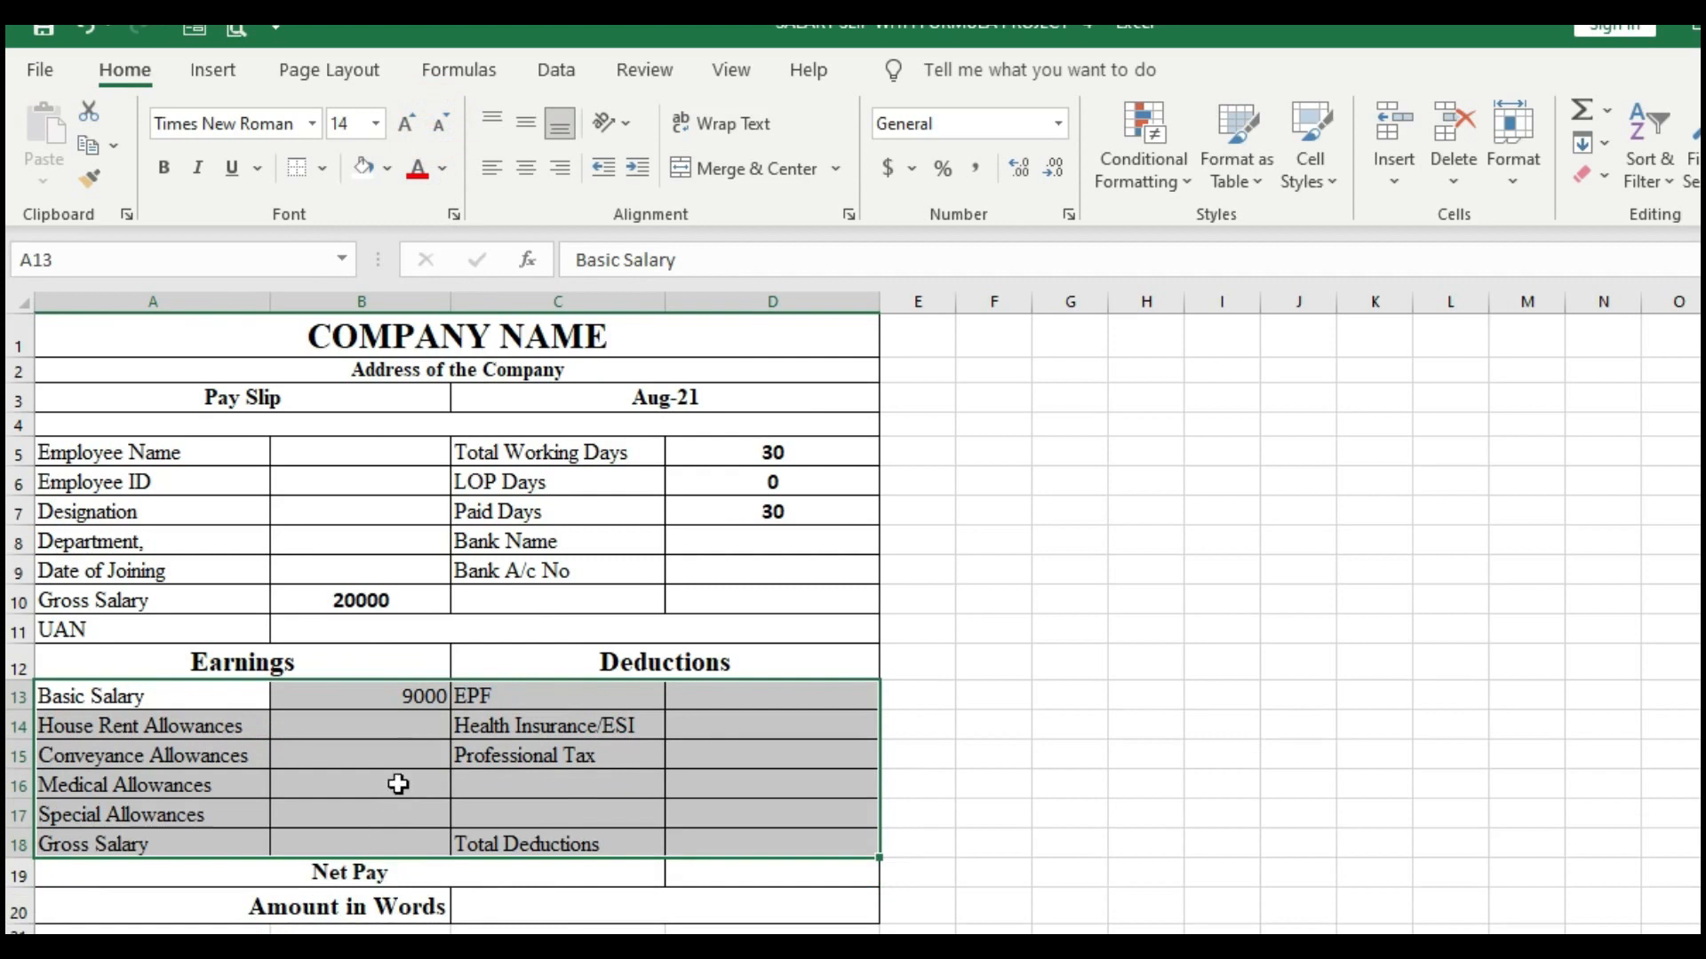
left_click(385, 750)
Step: Make the Earnings and Deductions amount cells in columns B and D bold, starting from row 13
left_click_drag(408, 697, 409, 835)
left_click_drag(776, 697, 777, 861)
left_click(163, 167)
left_click(388, 722)
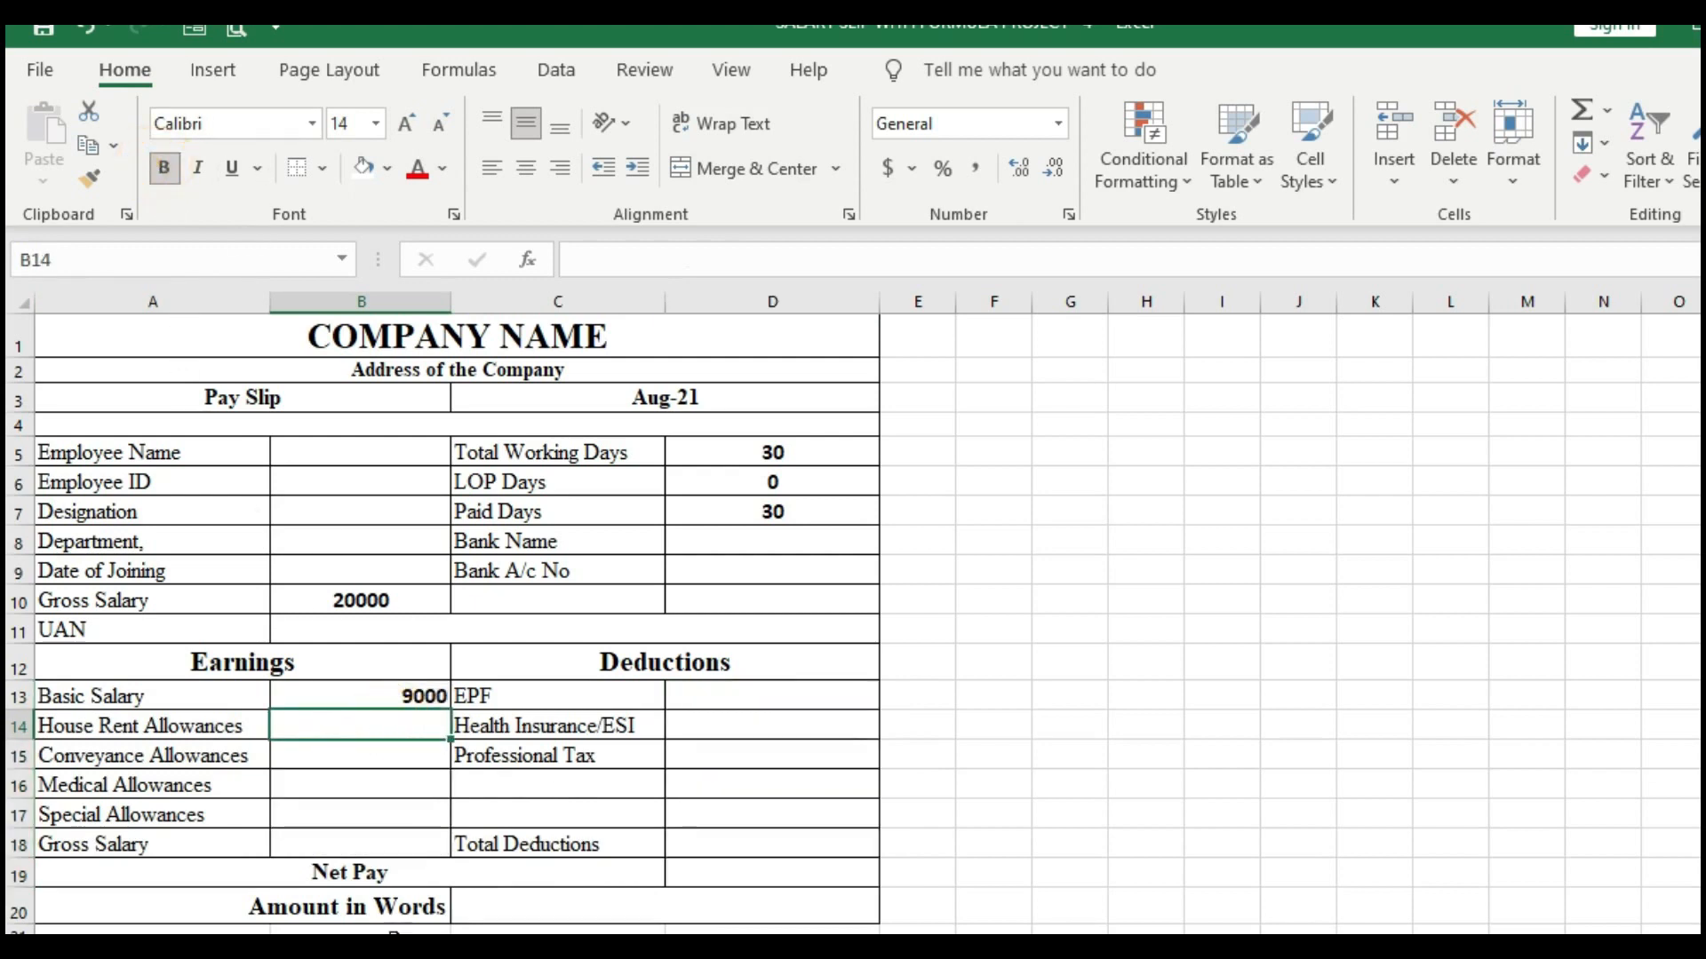
Step: Center the amount cells B13:B18 and D13:D19 horizontally
left_click_drag(400, 697, 408, 845)
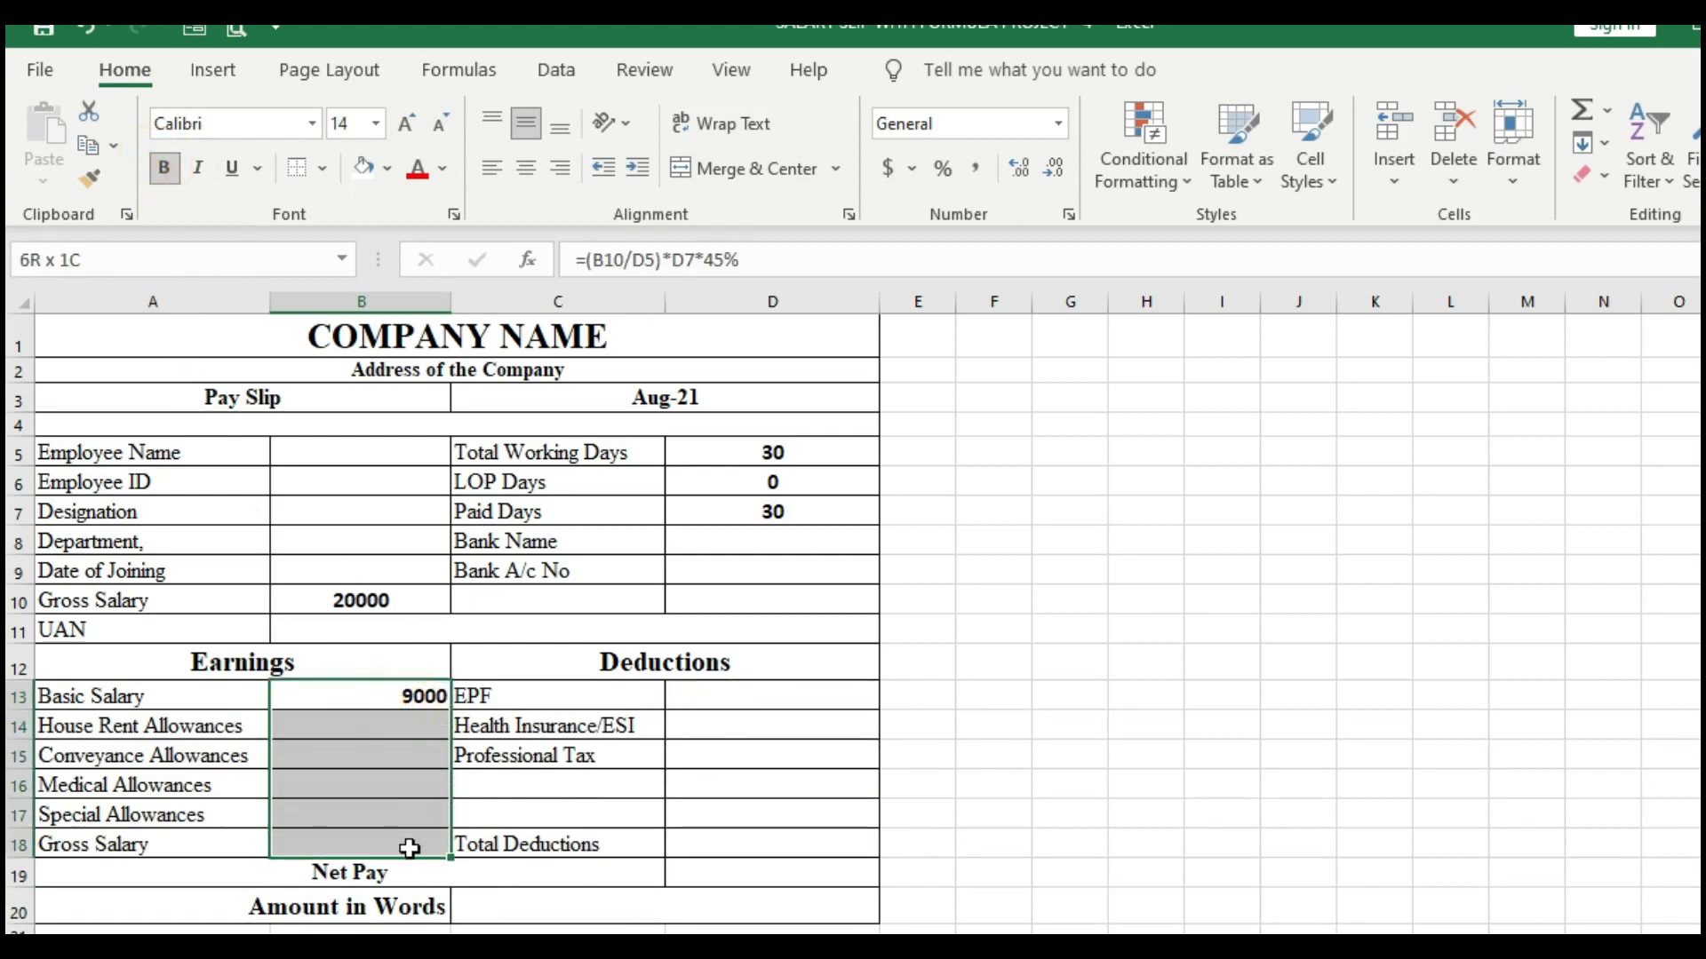
left_click_drag(767, 702, 756, 869)
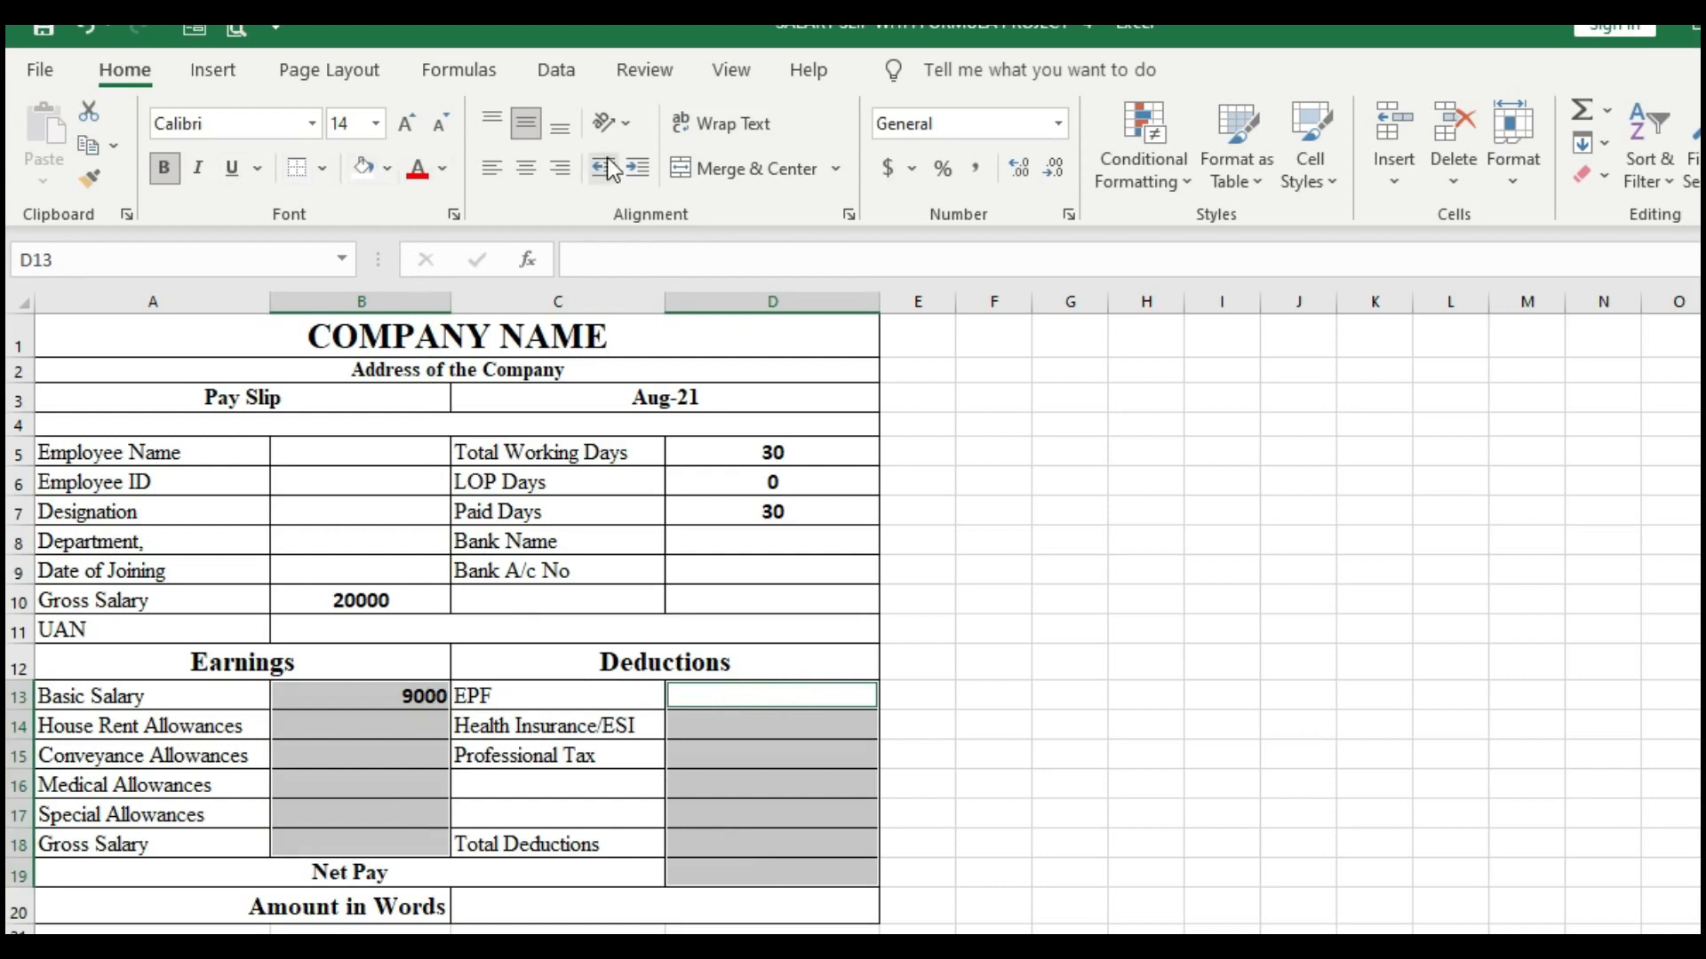
left_click(521, 171)
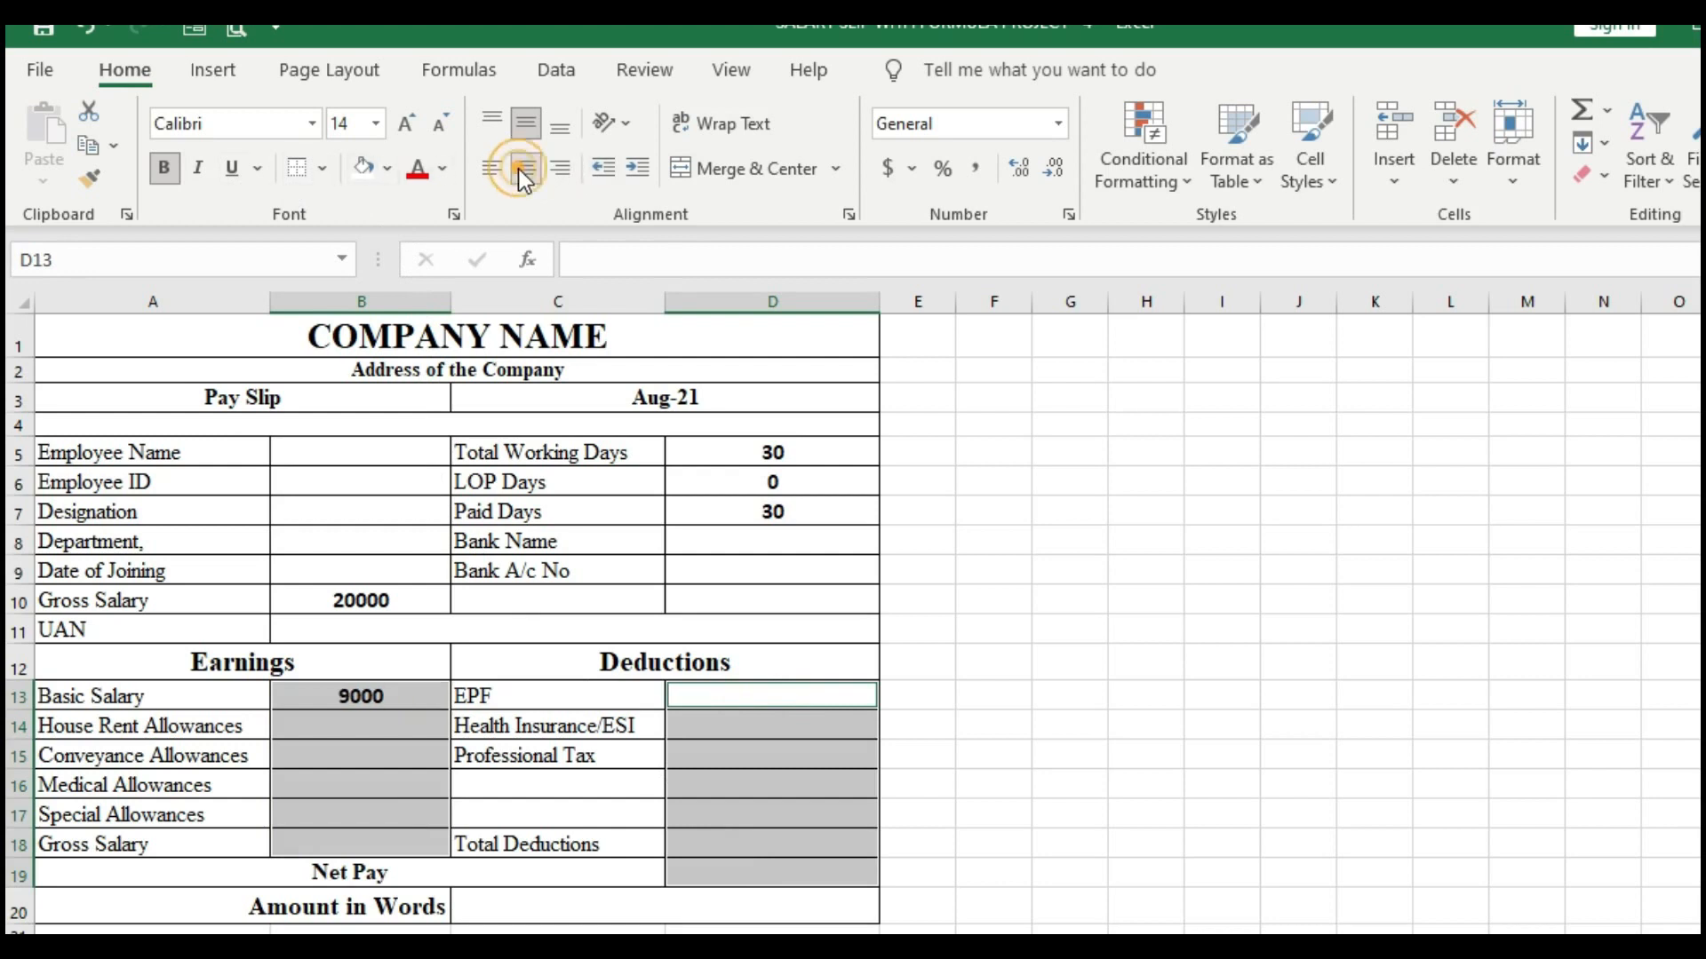
left_click(335, 731)
left_click(420, 701)
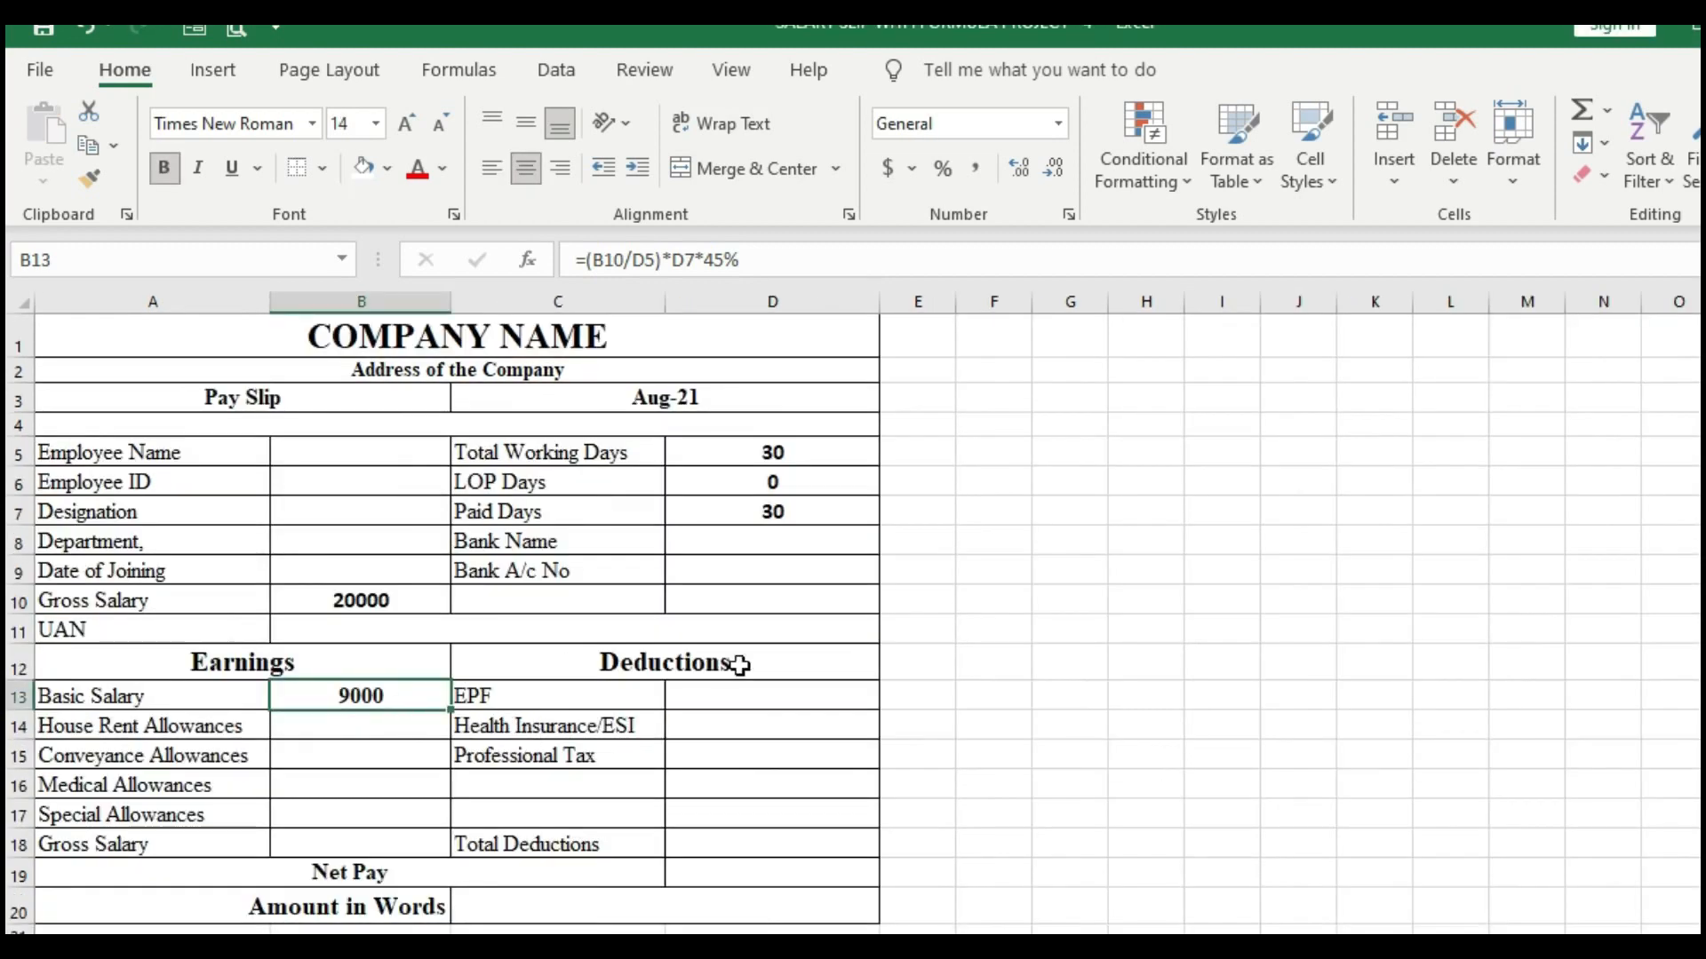
Step: Format the Basic Salary in B13 as currency with the Indian rupee symbol ₹ and two decimal places
left_click(1057, 123)
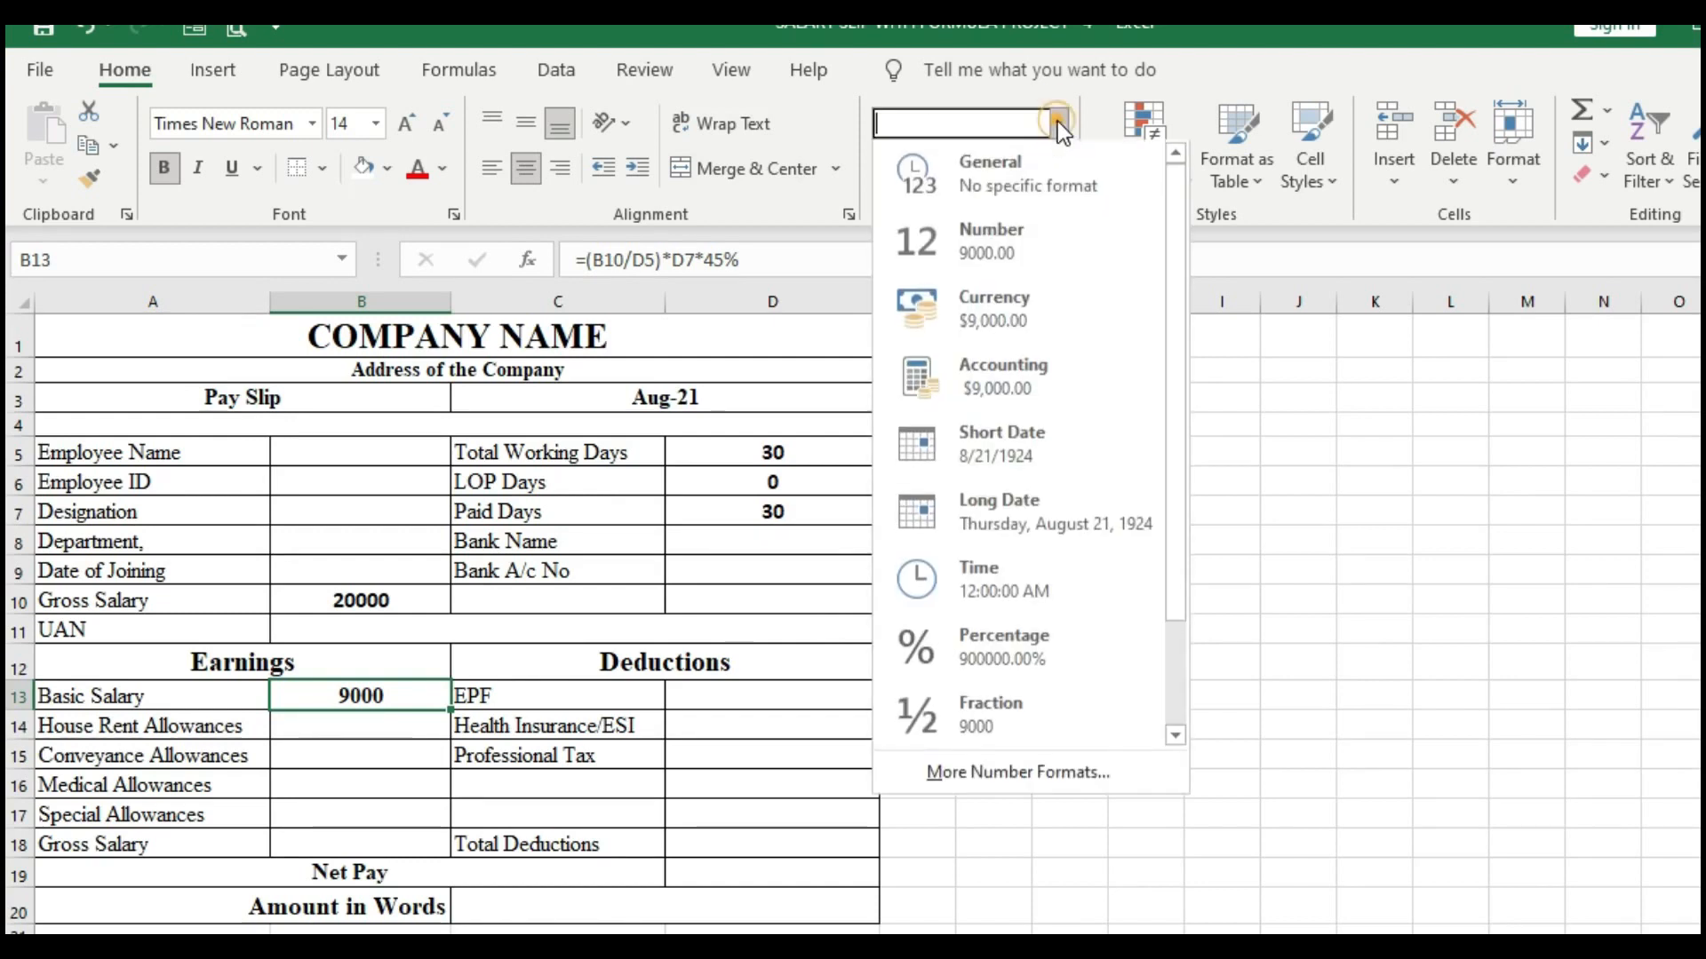
left_click(1026, 307)
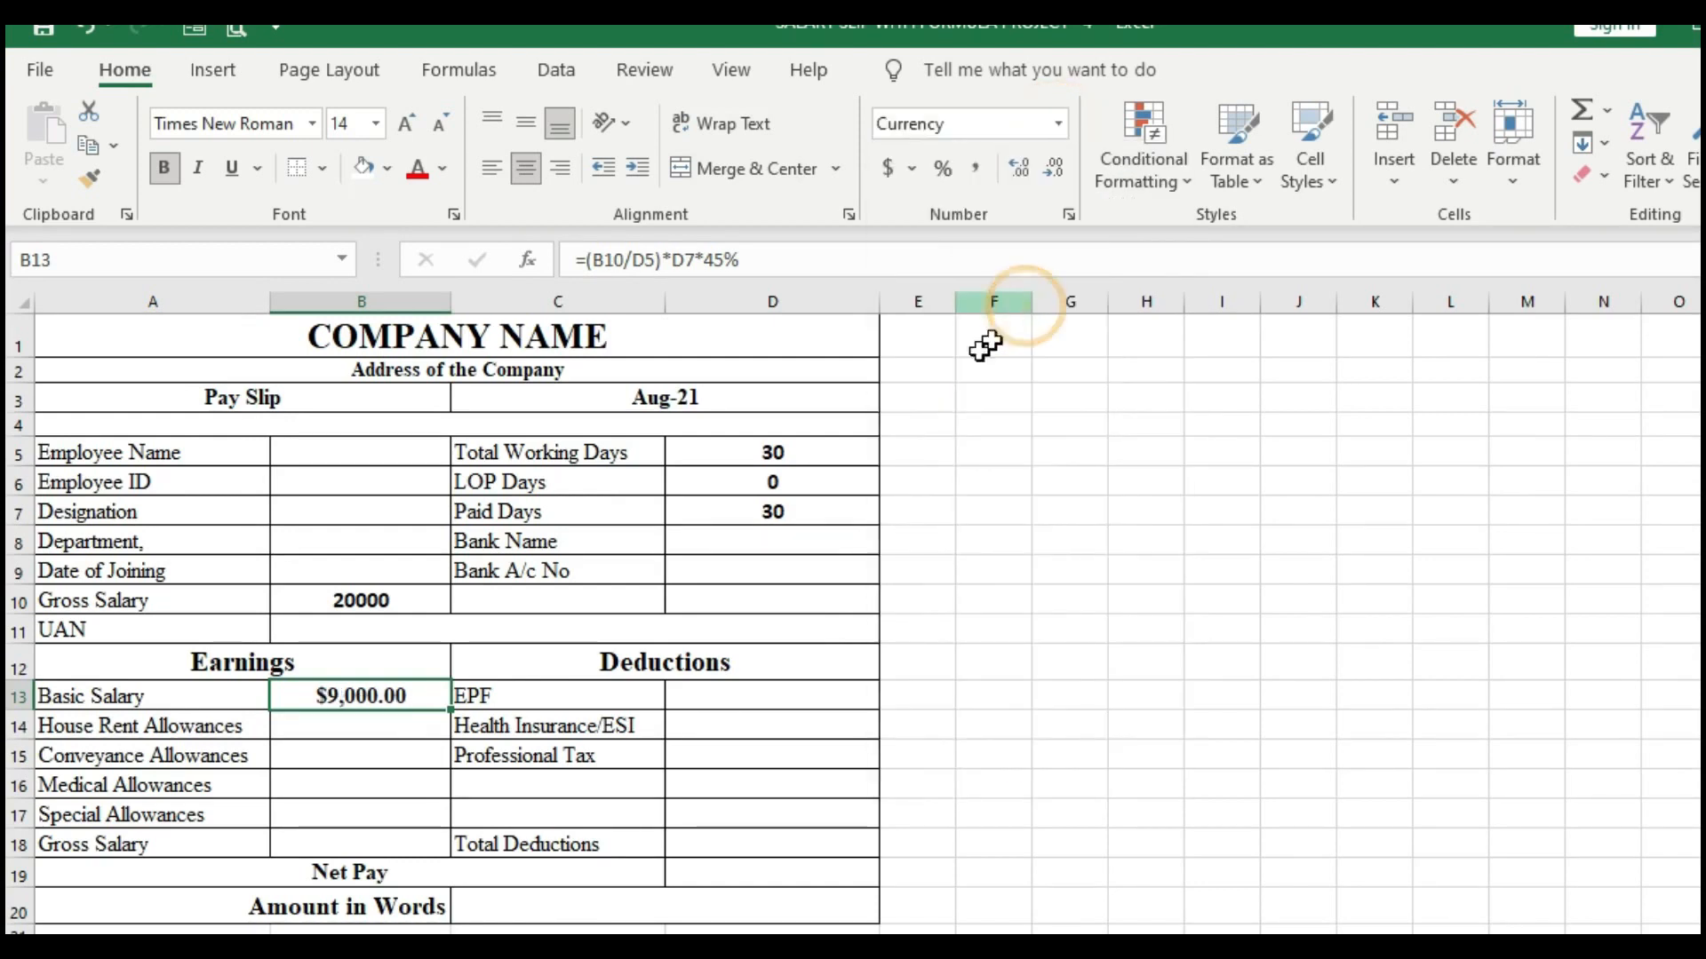
left_click(1073, 215)
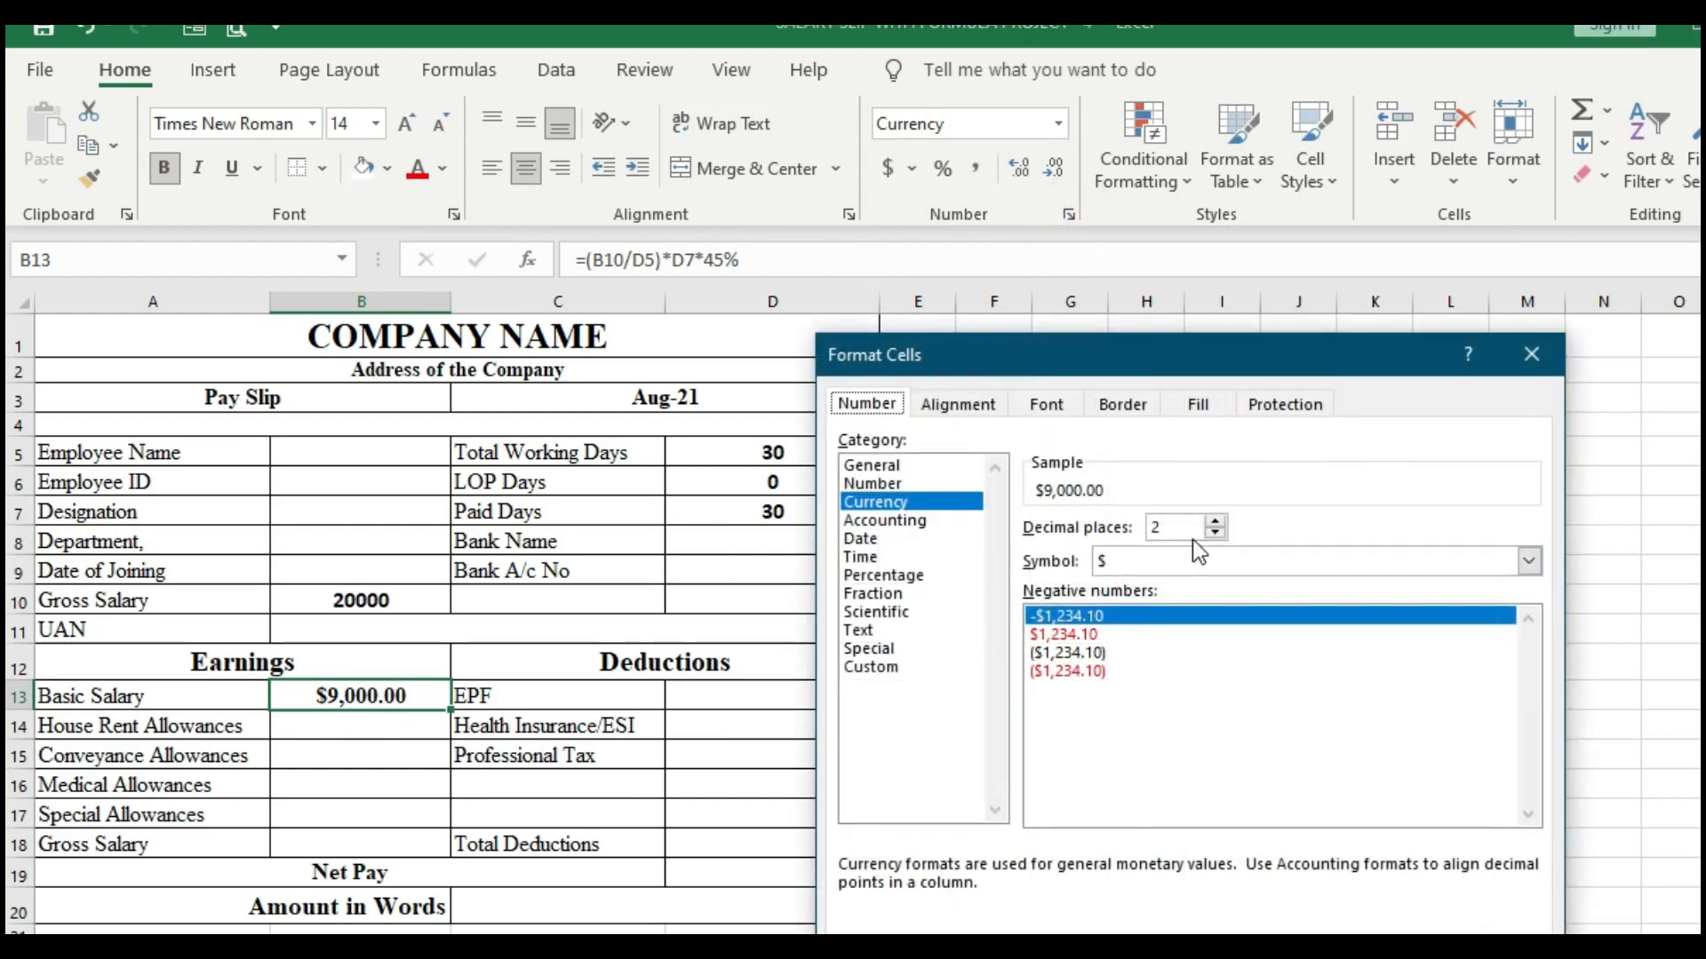
left_click(1215, 561)
scroll(1204, 791, "down", 10)
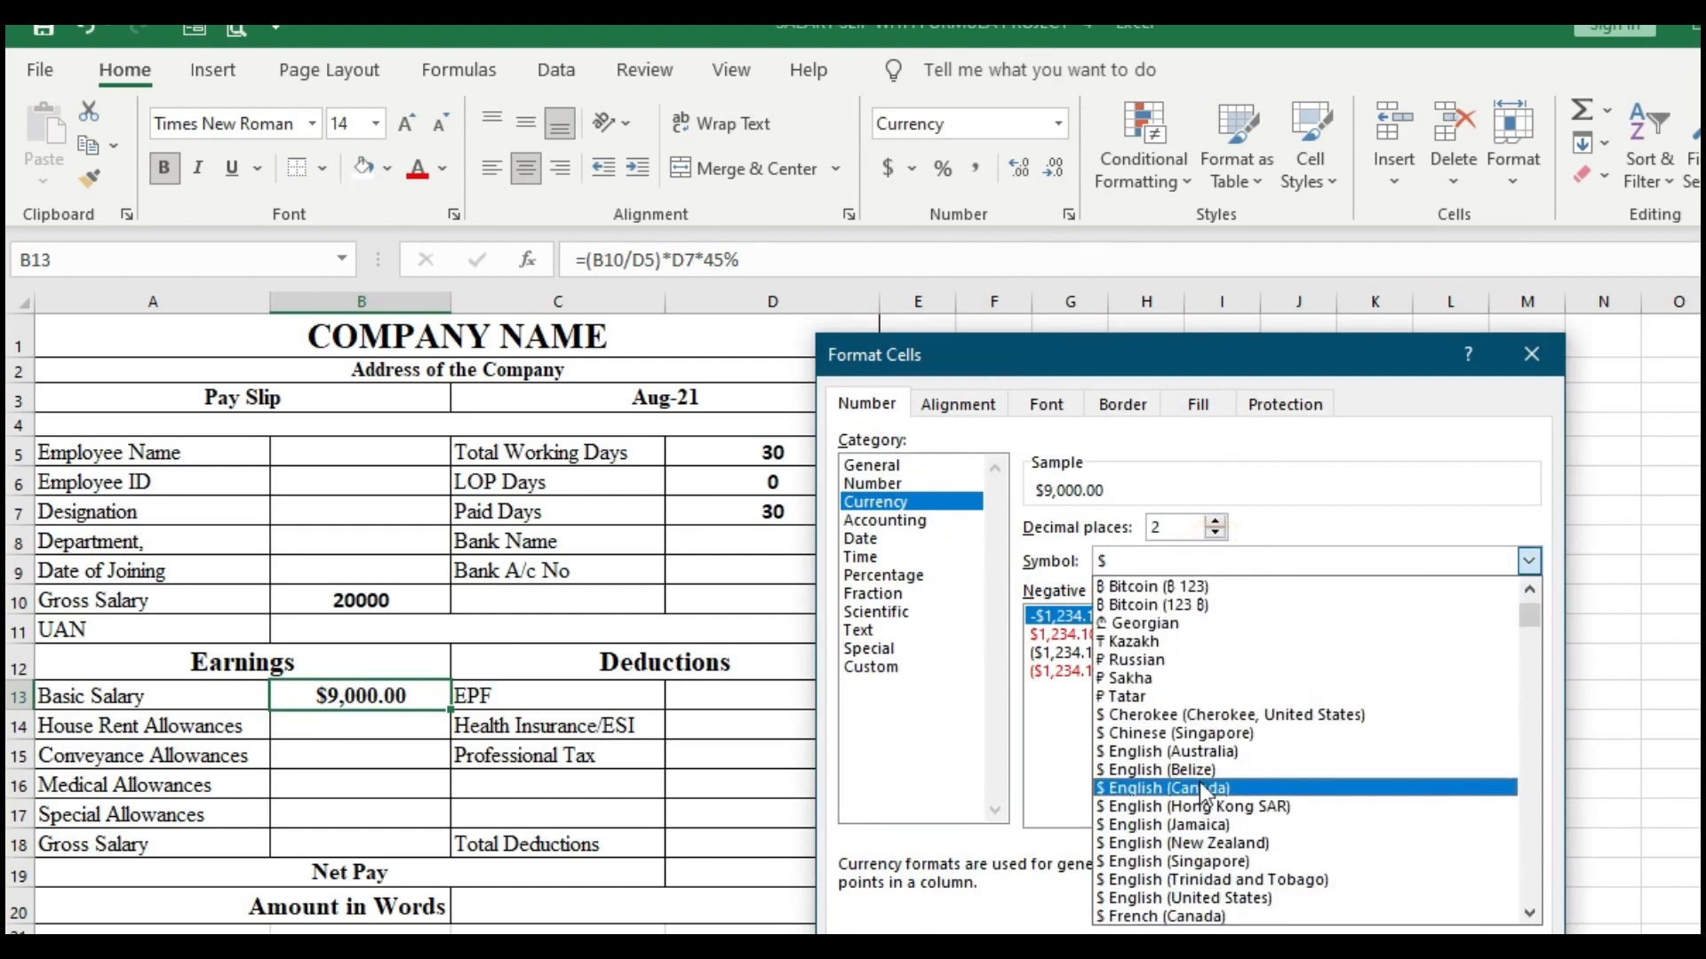
scroll(1201, 783, "down", 15)
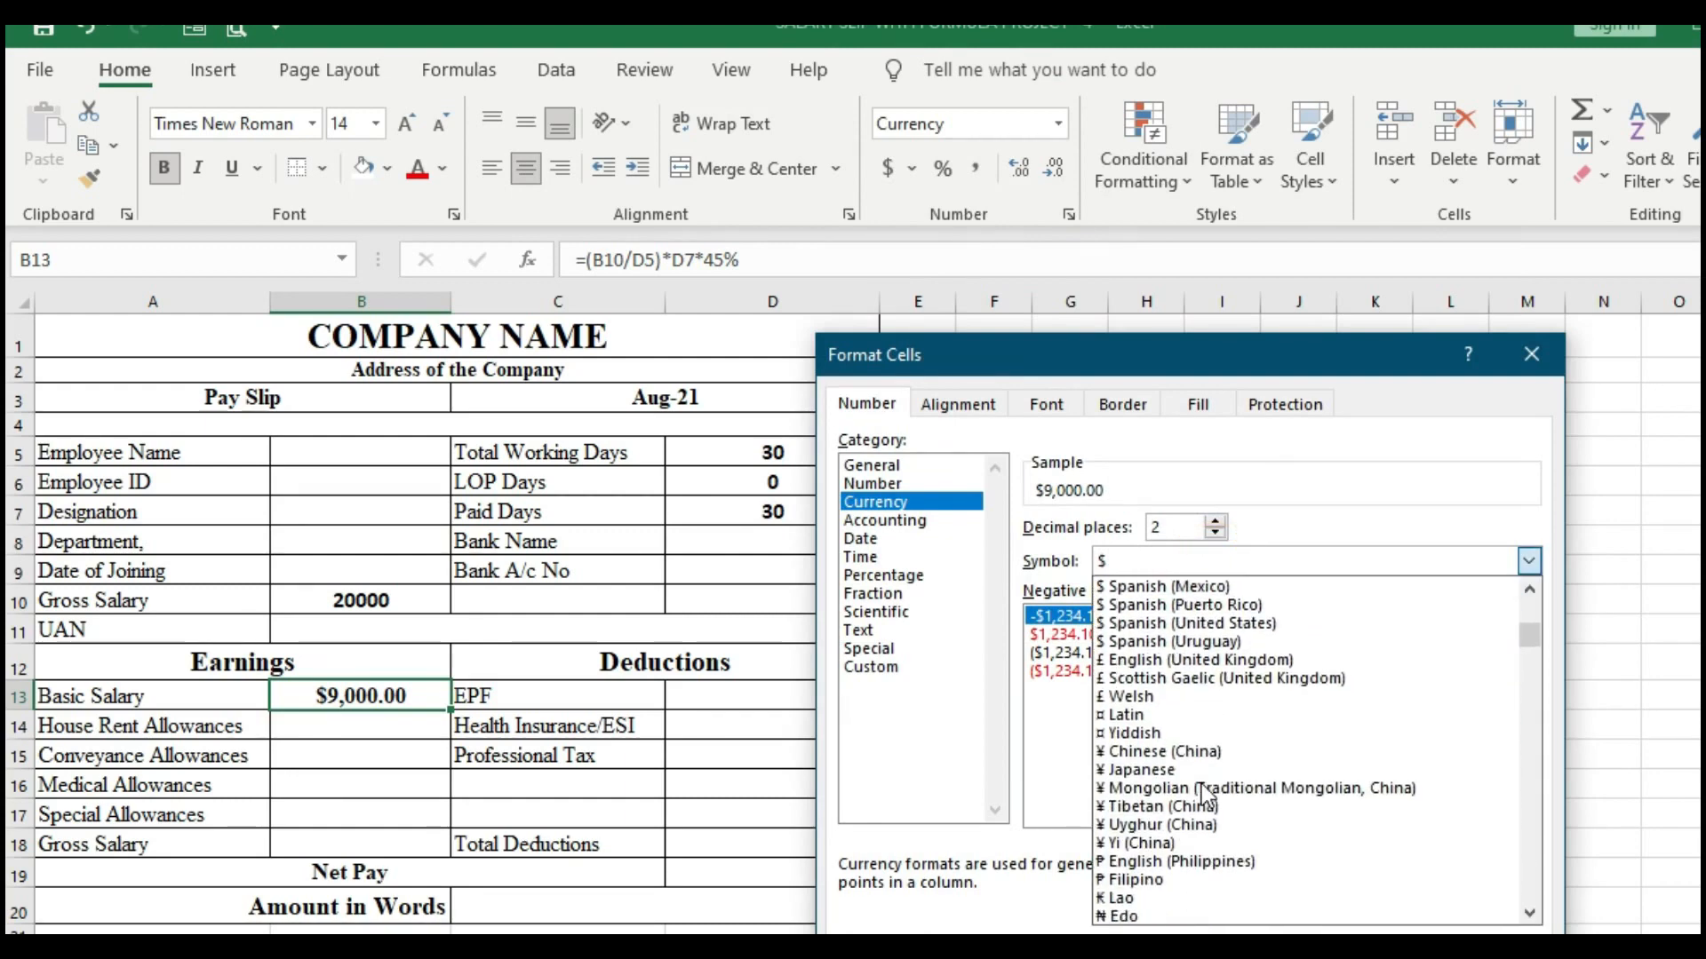
scroll(1201, 783, "down", 9)
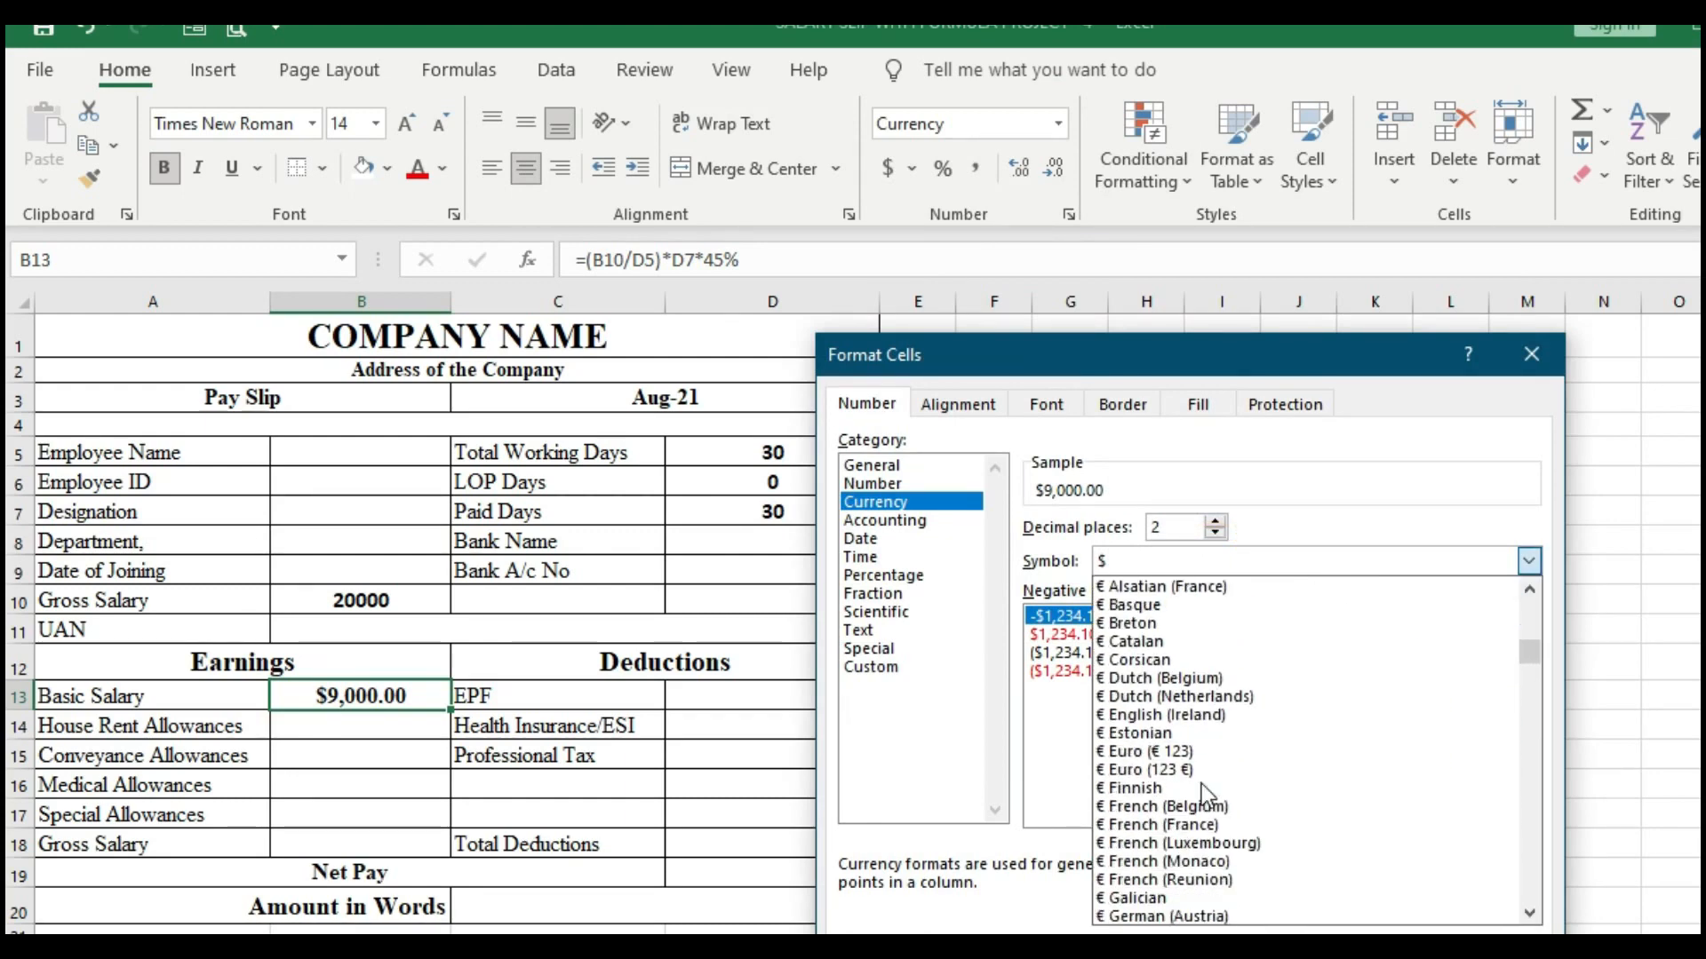
scroll(1201, 785, "down", 12)
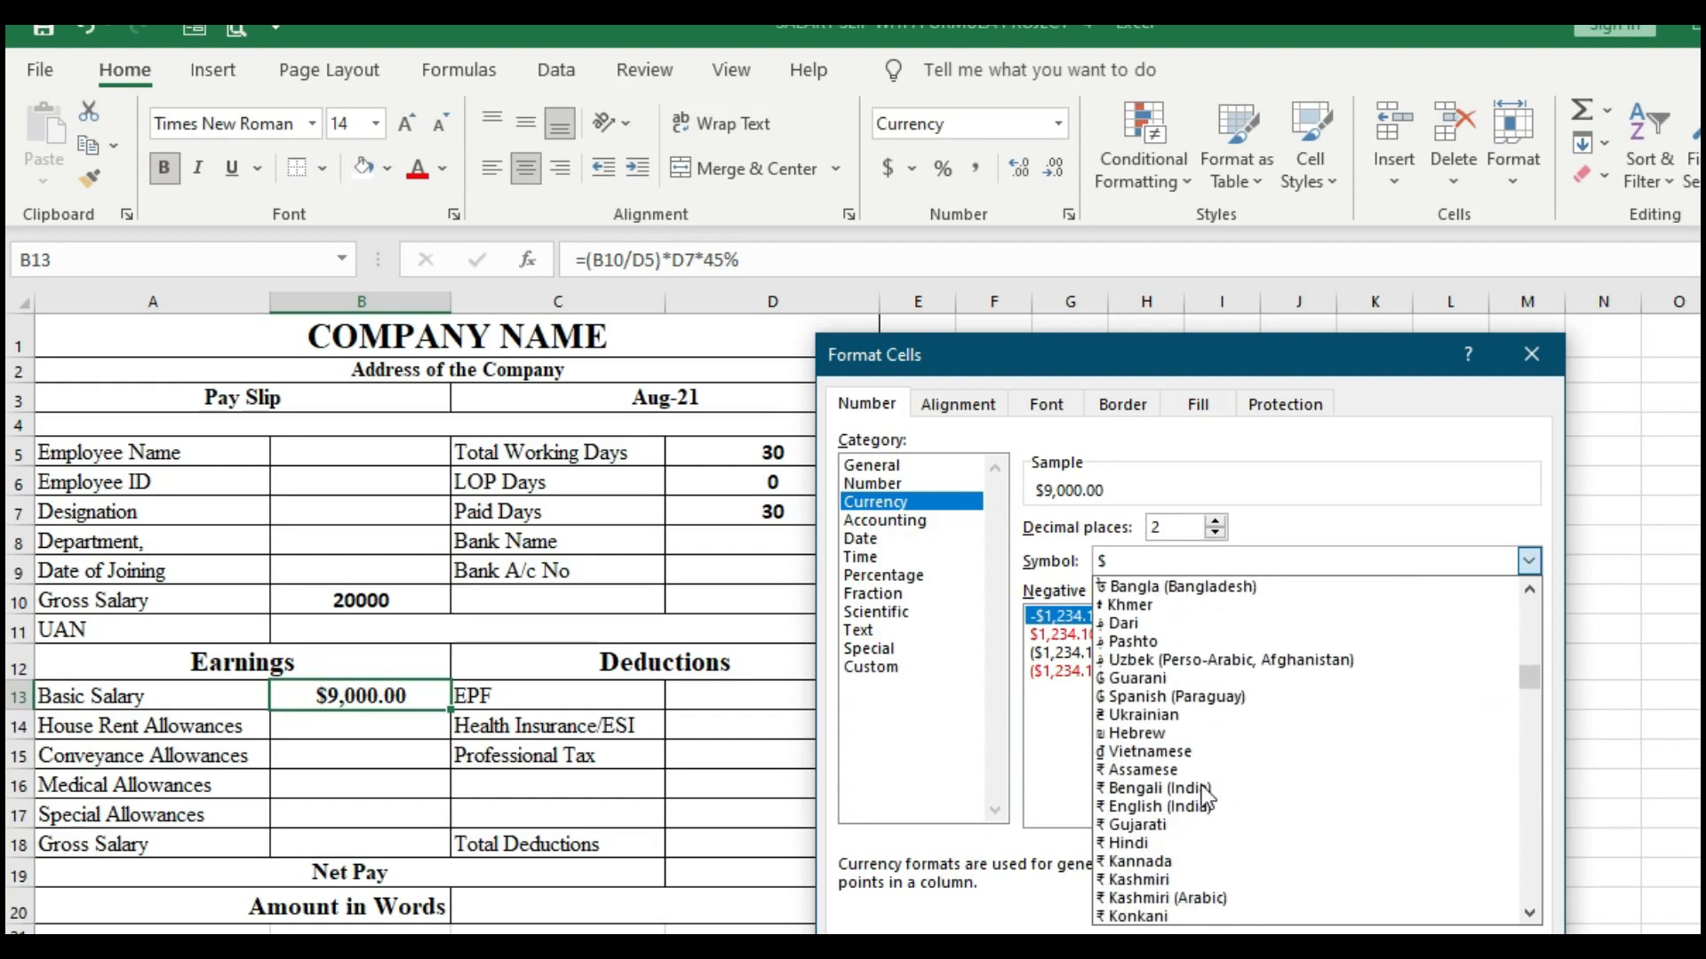
left_click(1128, 825)
key("Return")
left_click(356, 724)
left_click(391, 695)
Step: Switch to the finished salary slip workbook and examine the House Rent Allowances formula in B14
left_click(404, 736)
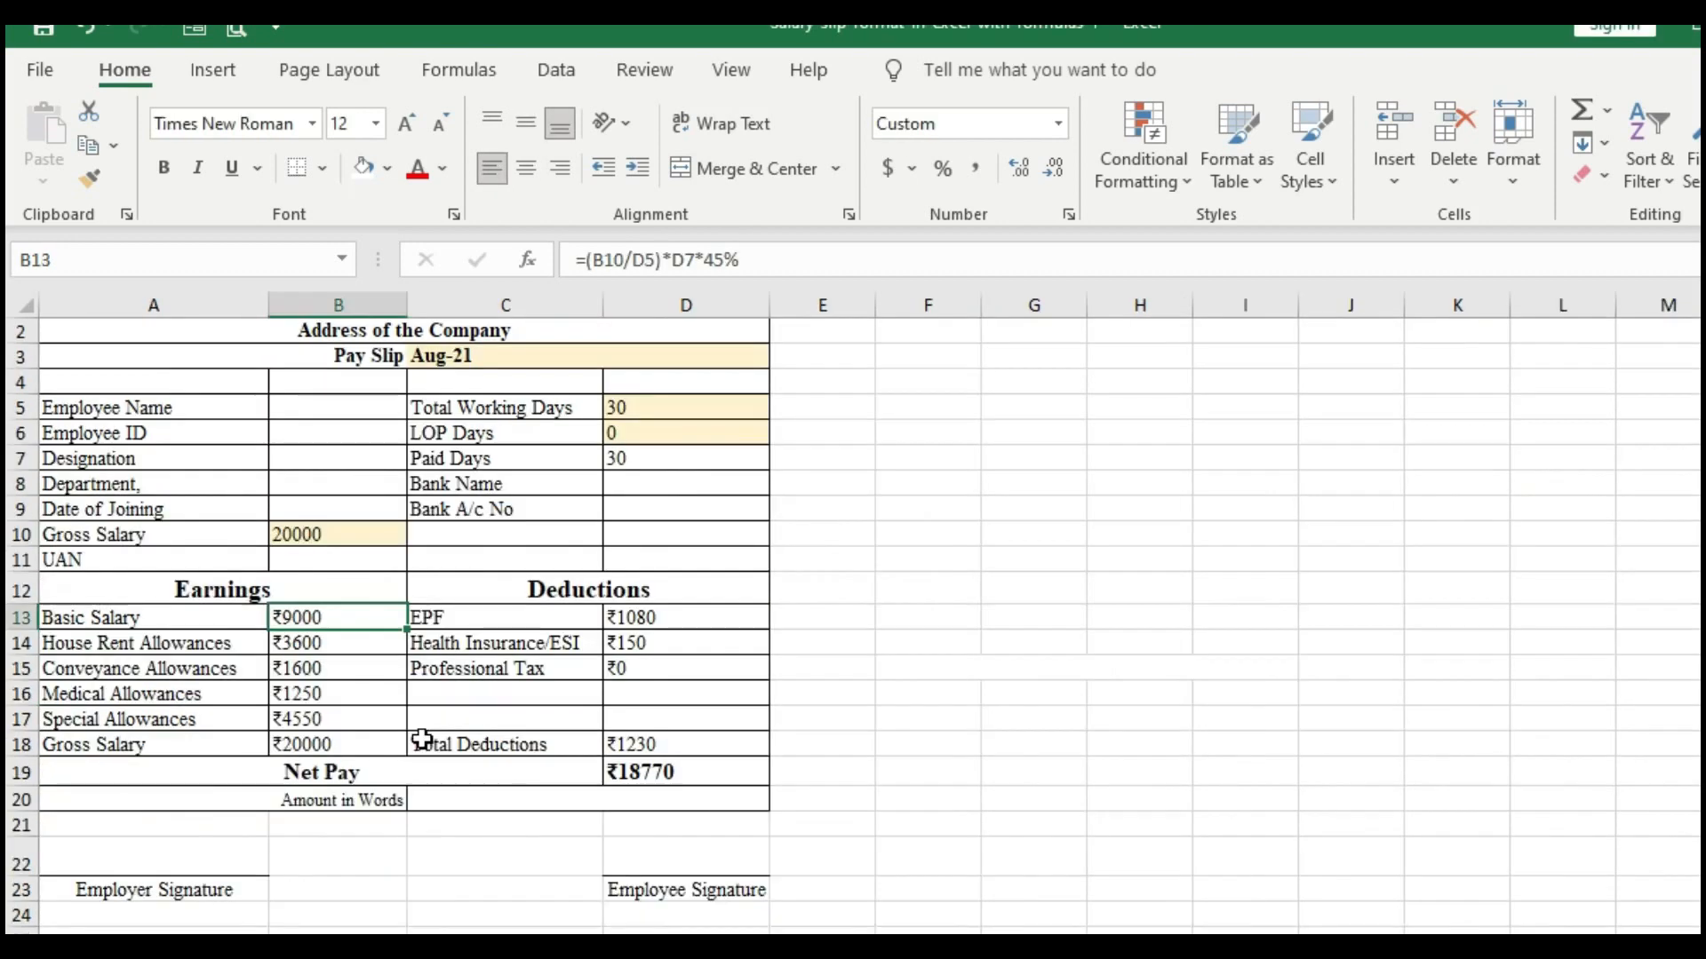
left_click(357, 646)
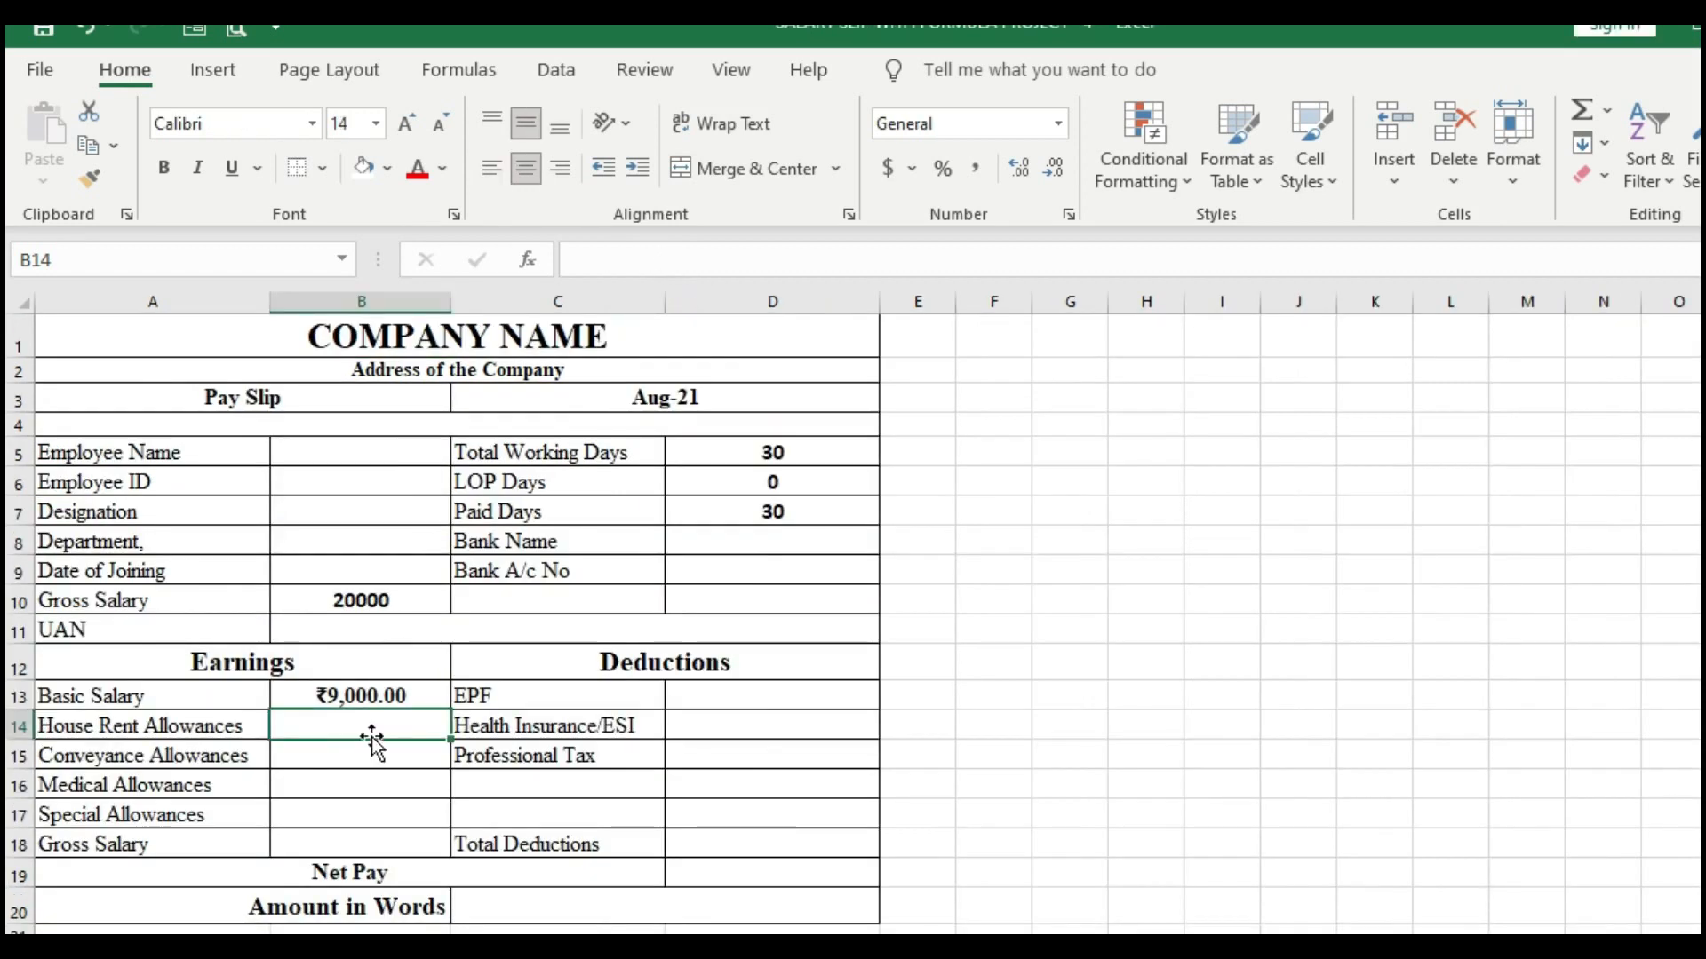
left_click(381, 723)
key("alt+Tab")
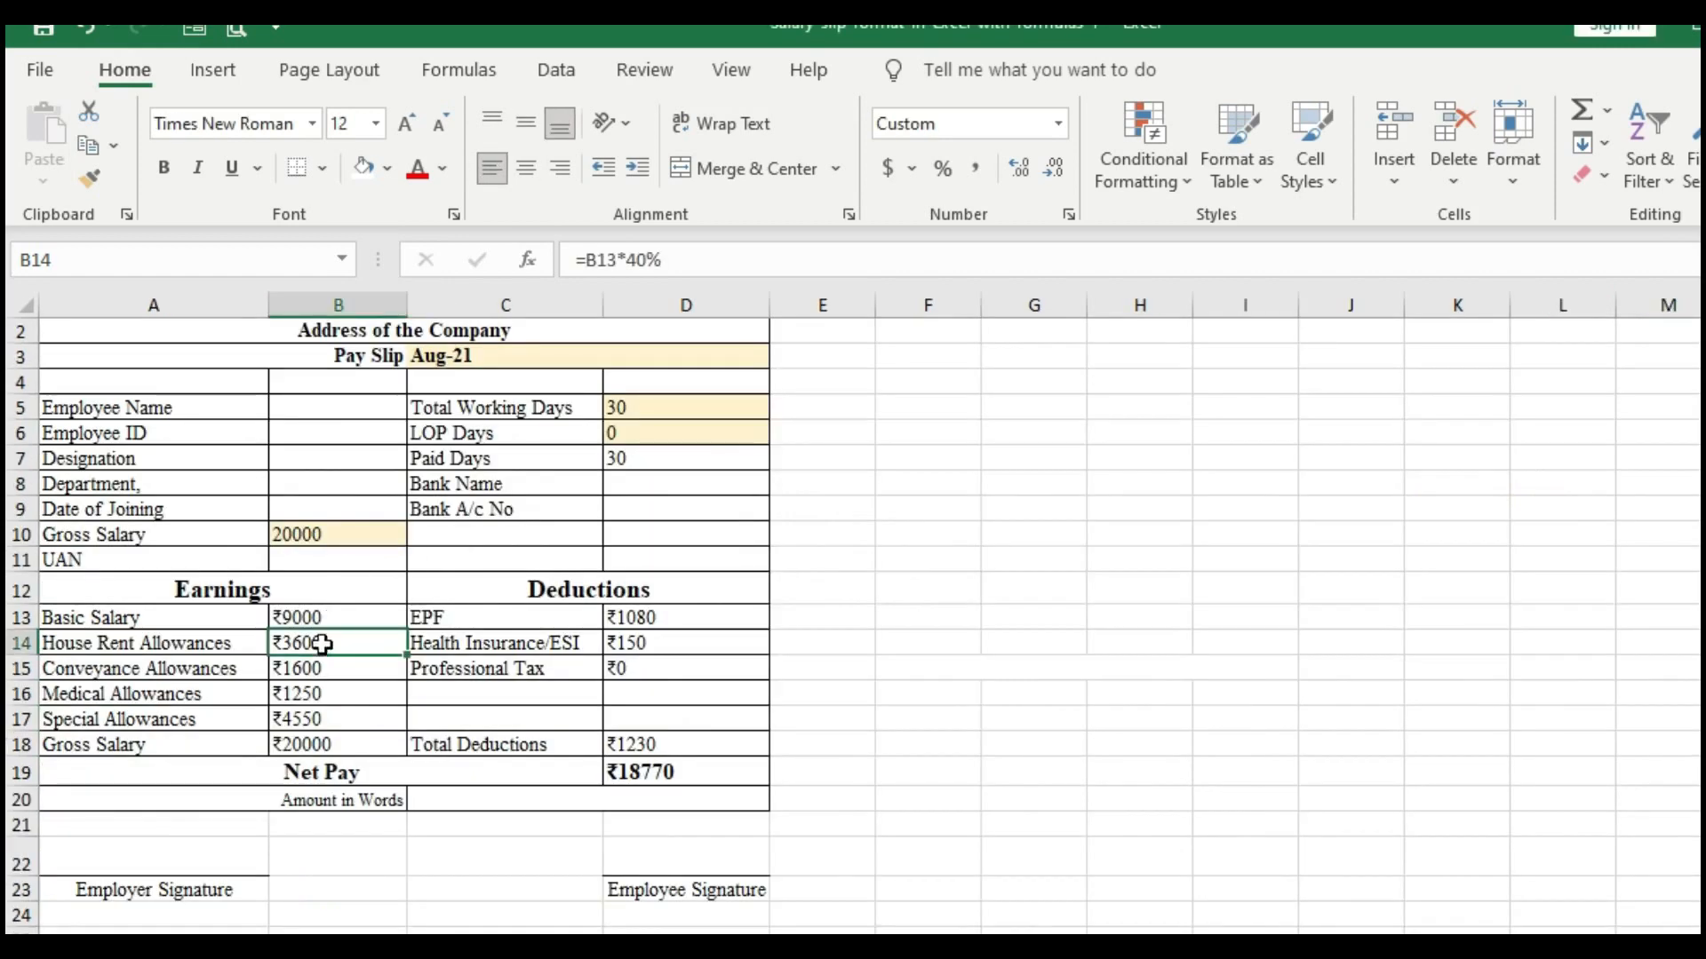
double_click(327, 646)
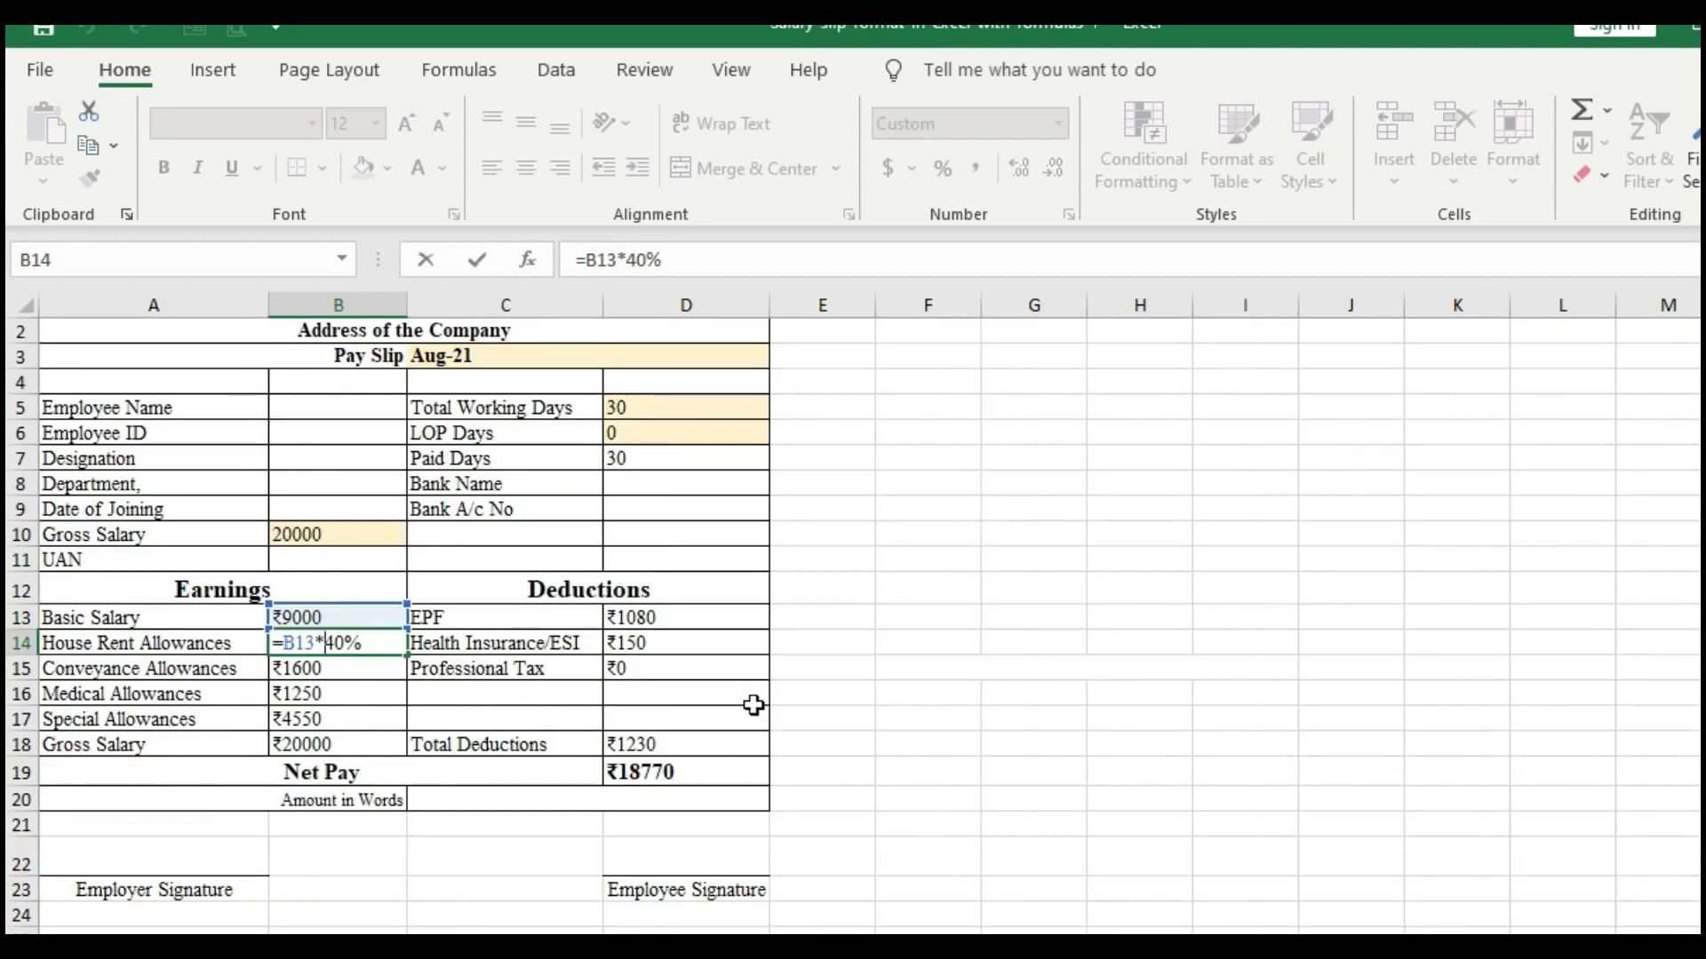
key("Tab")
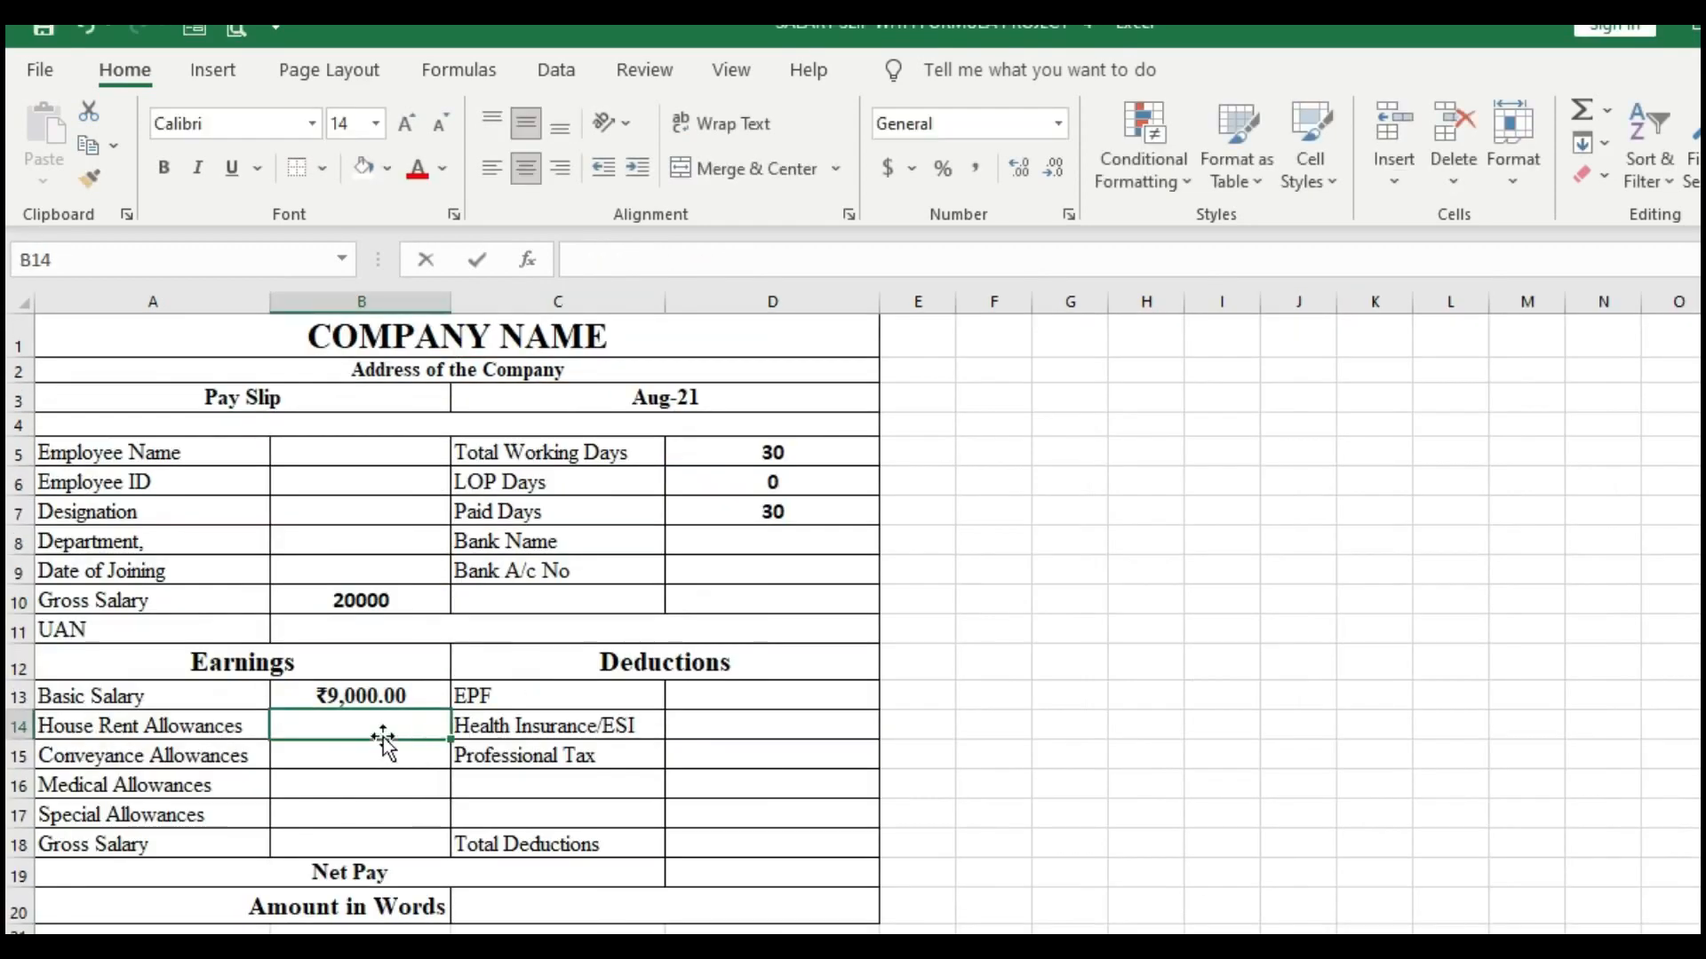
Step: Enter the House Rent Allowances formula =B13*40% in cell B14 of the new salary slip
left_click(383, 728)
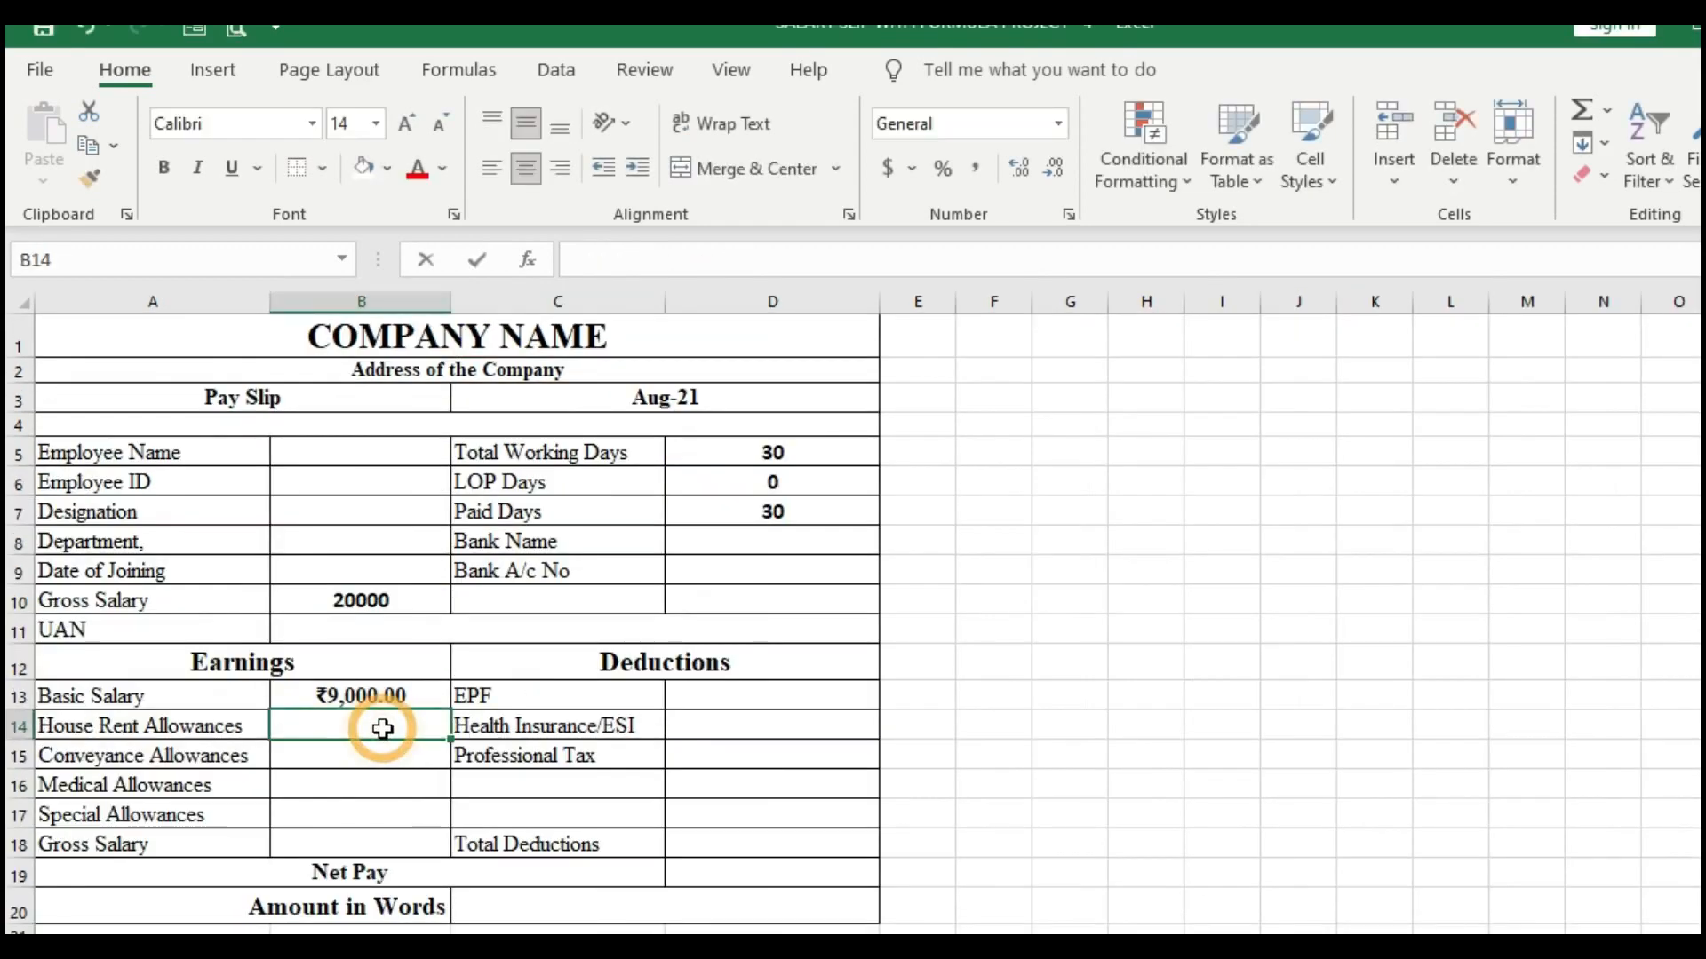
type("=")
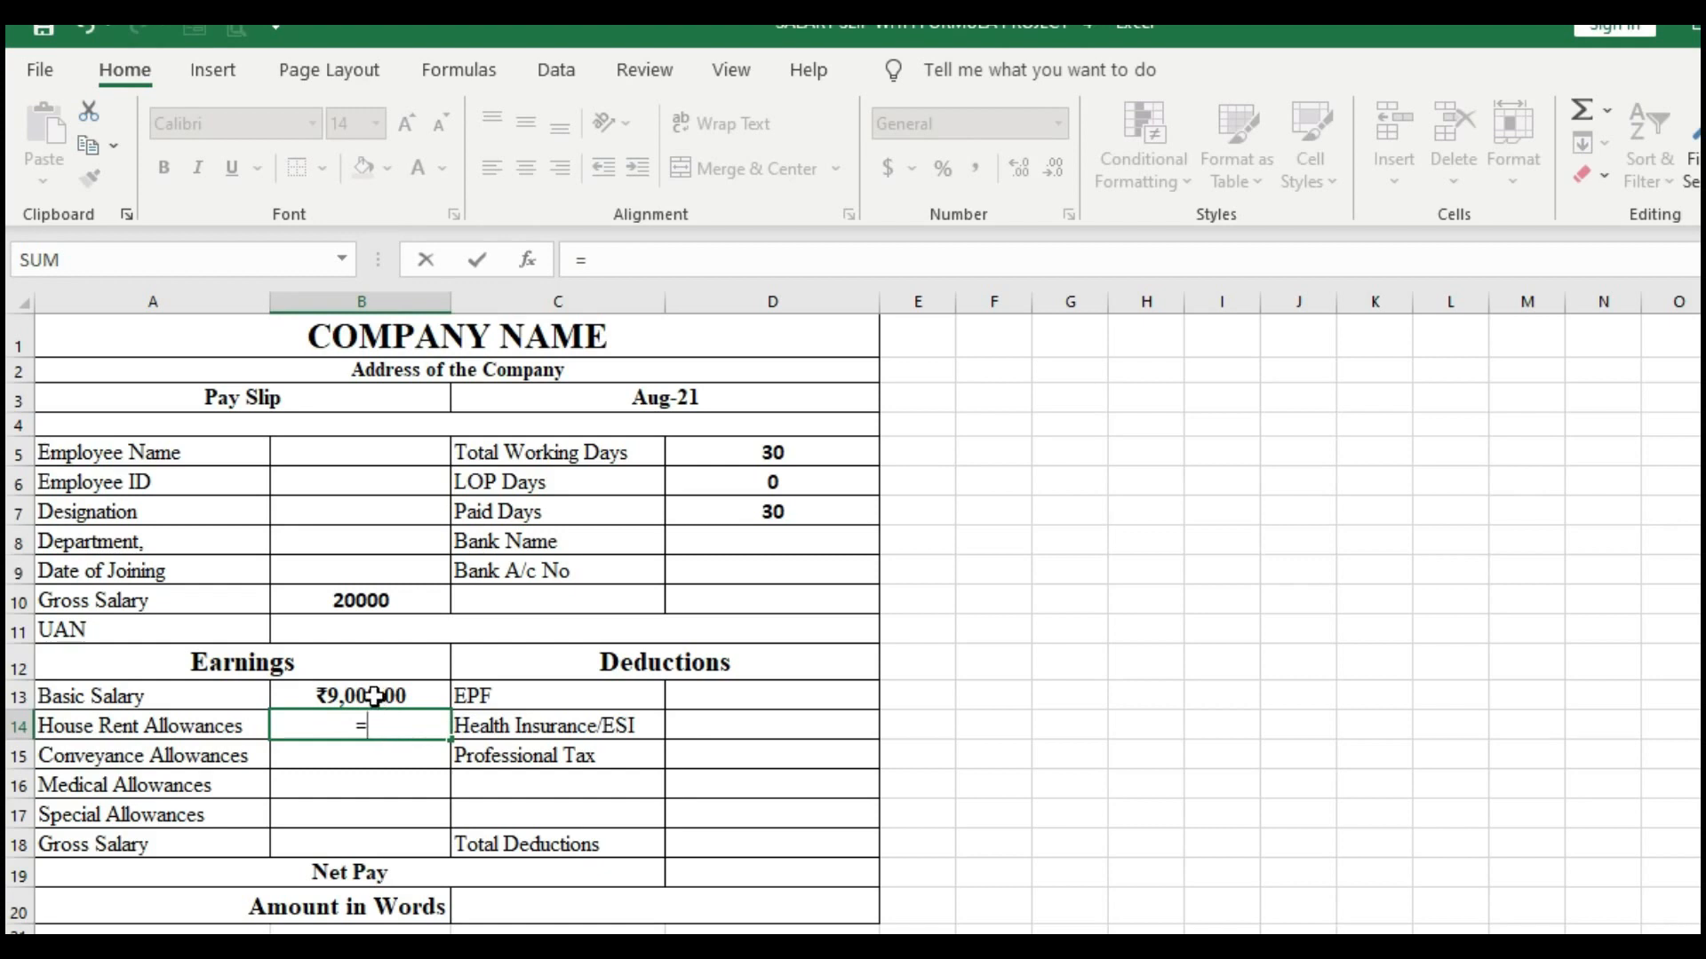
left_click(374, 695)
type("*")
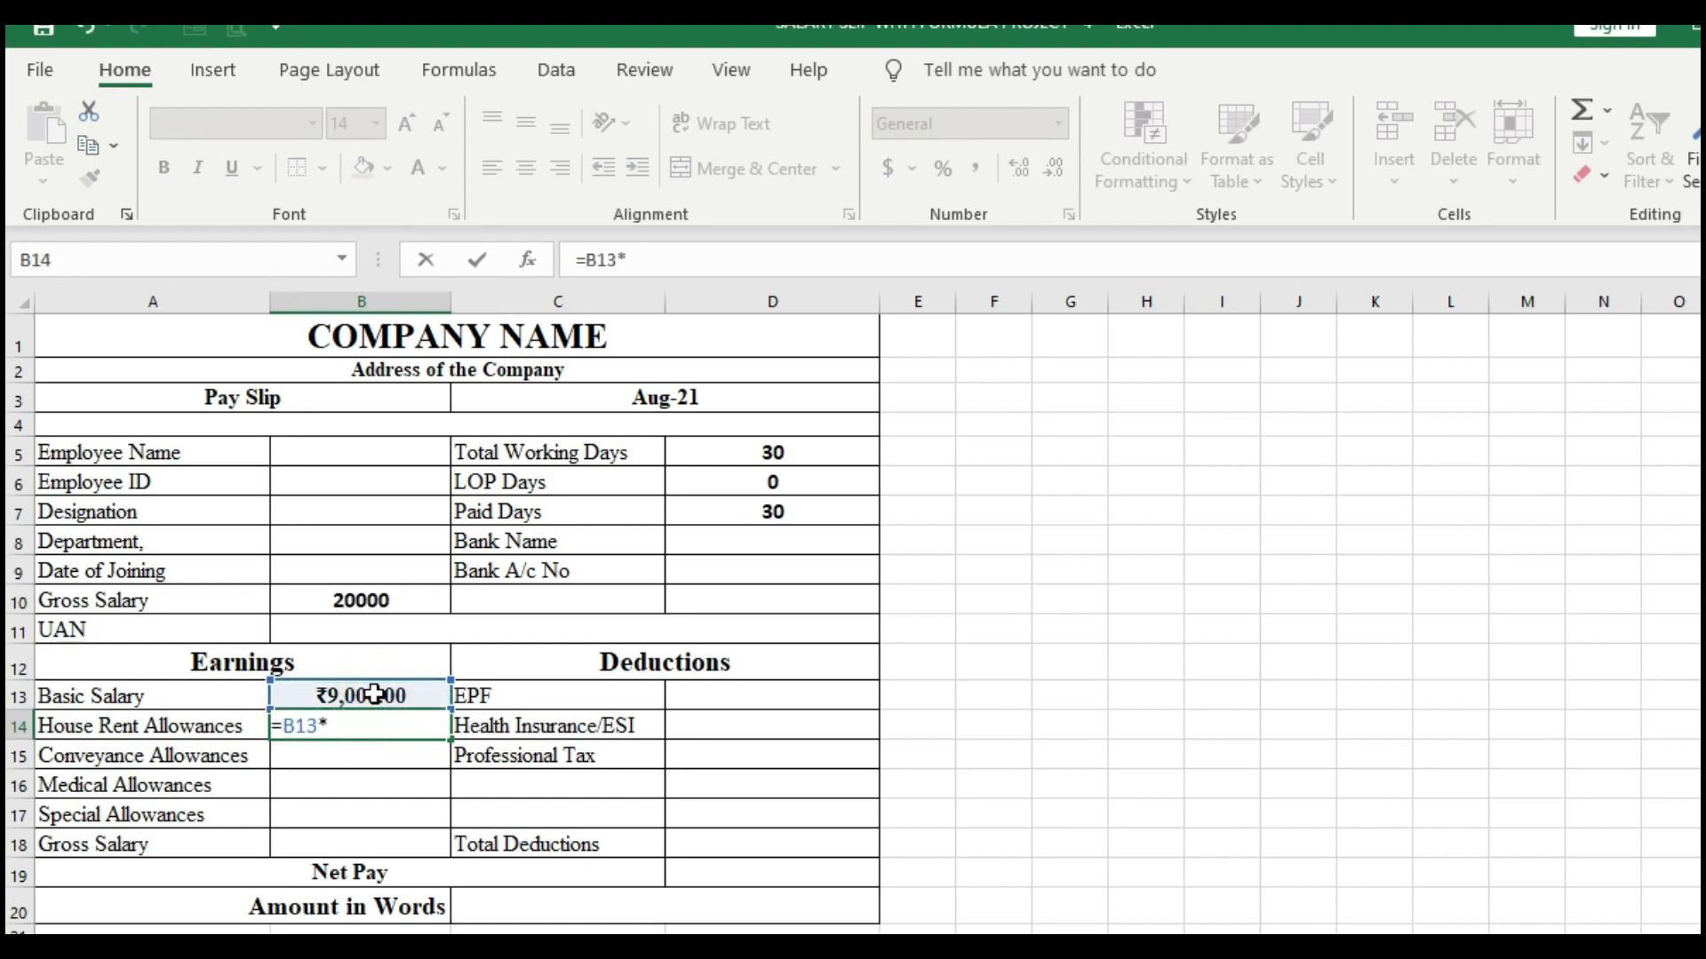
type("40%")
key("Tab")
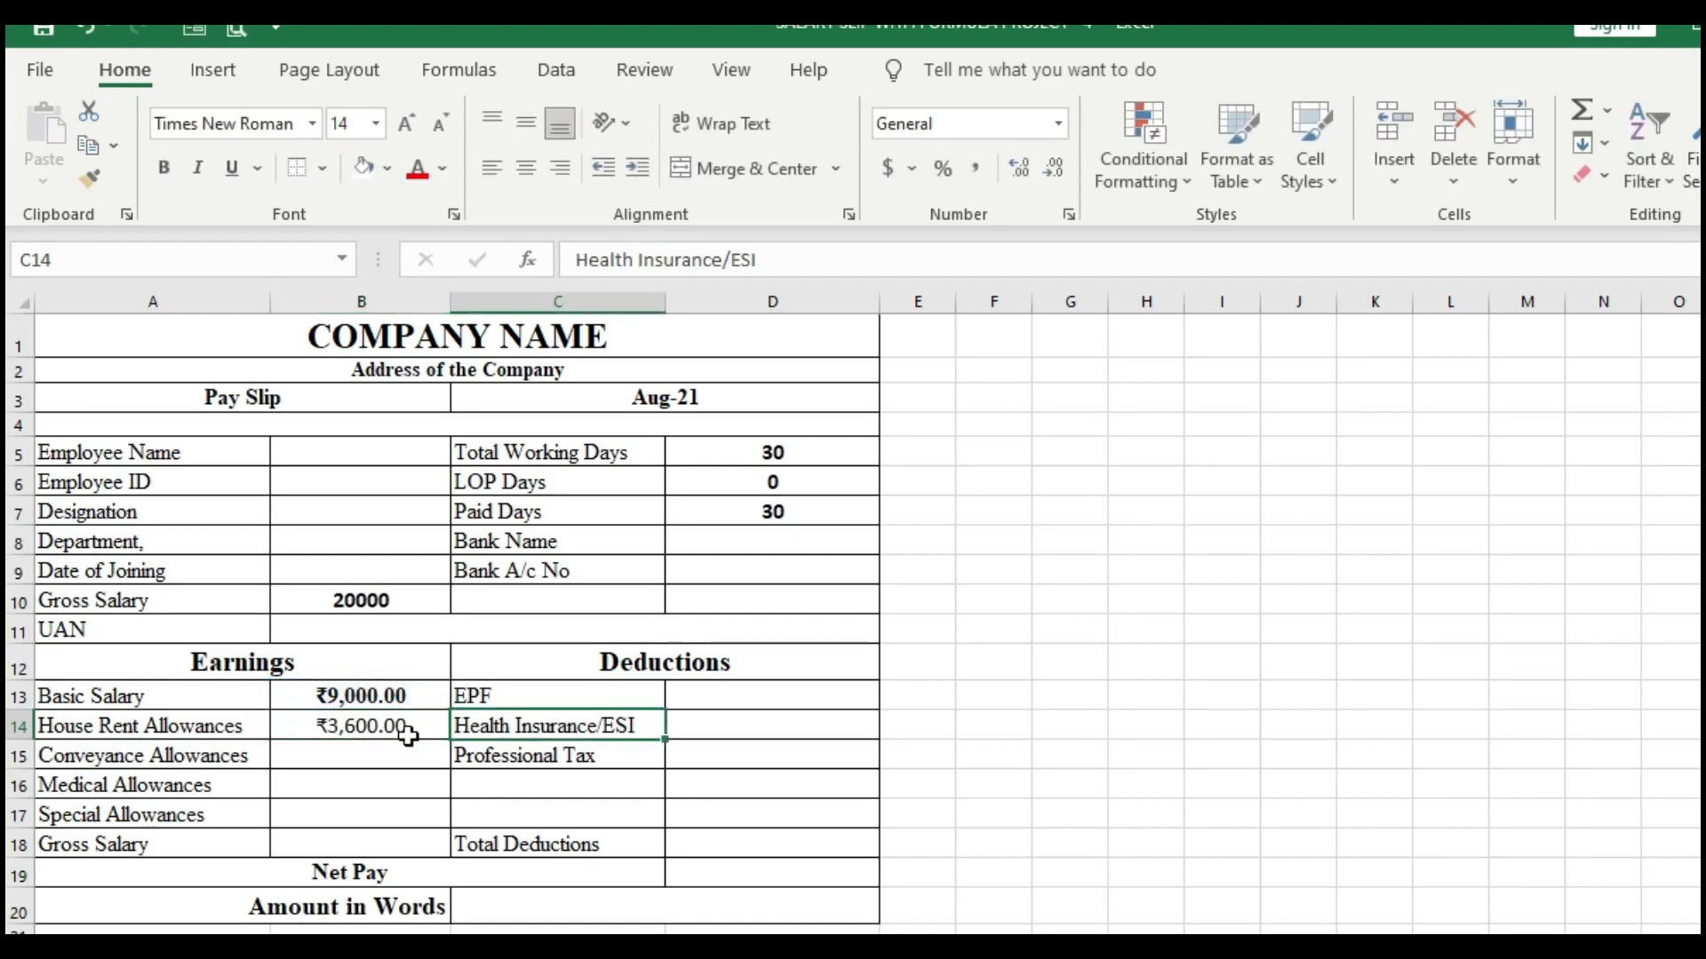
Step: Make the earnings and deductions amount cells B13:B18 and D13:D19 bold
left_click(405, 728)
left_click_drag(402, 695, 396, 845)
left_click_drag(736, 687, 749, 868)
left_click(169, 175)
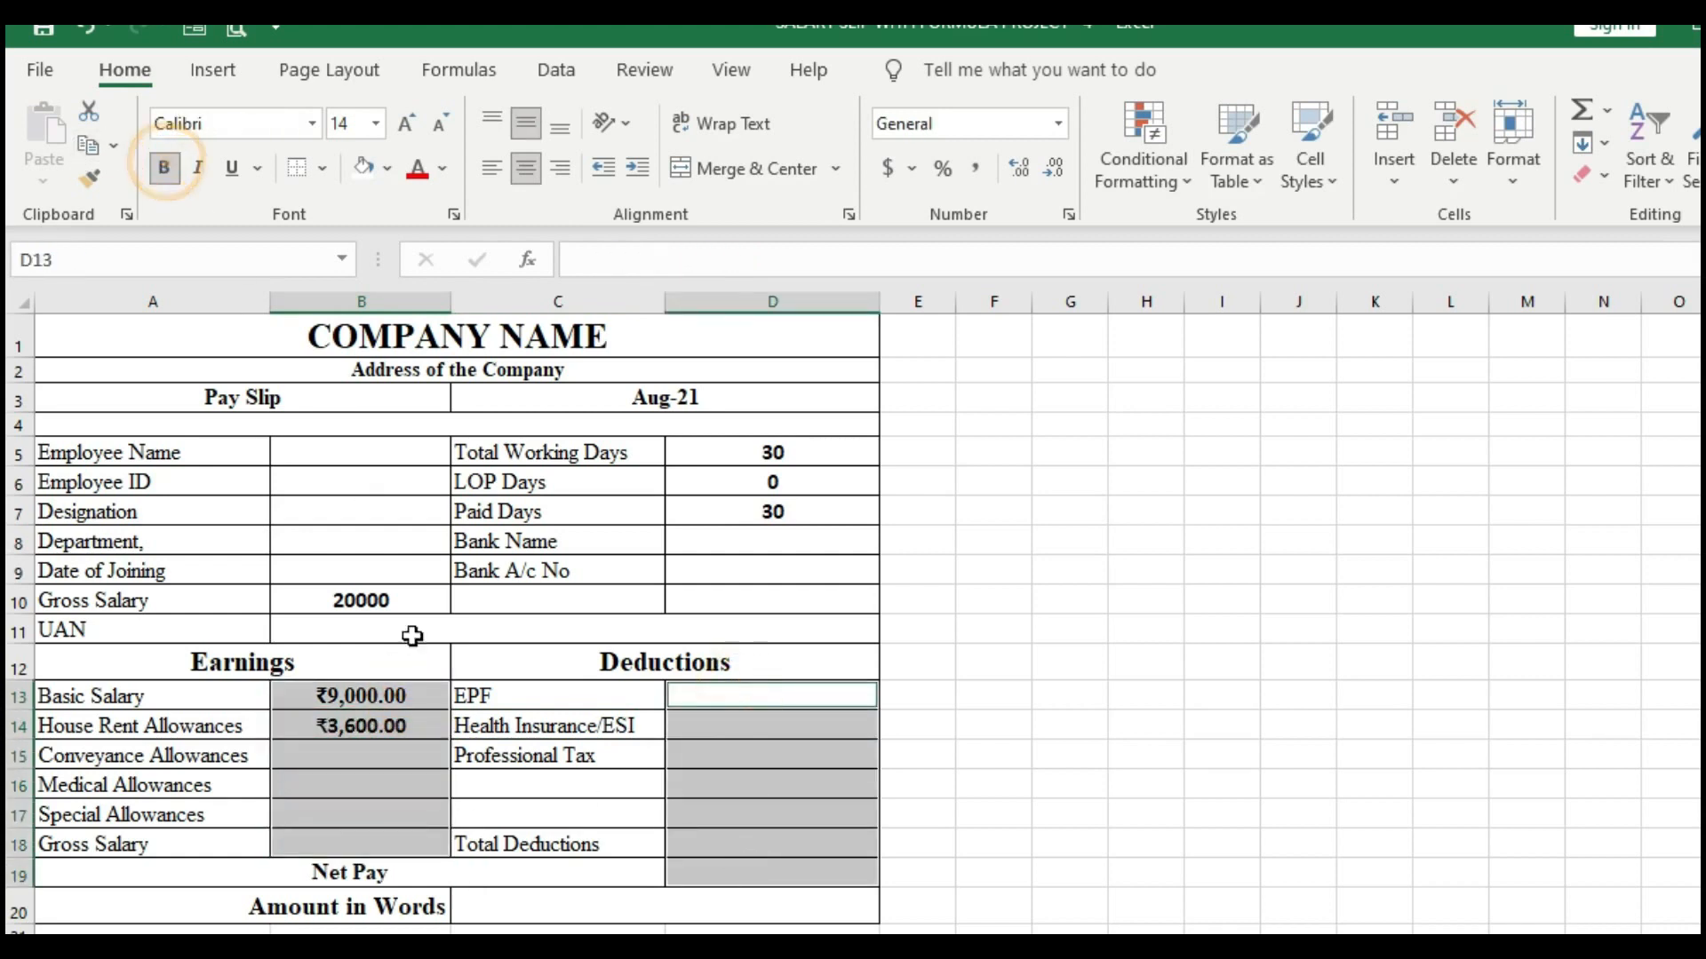
left_click(391, 721)
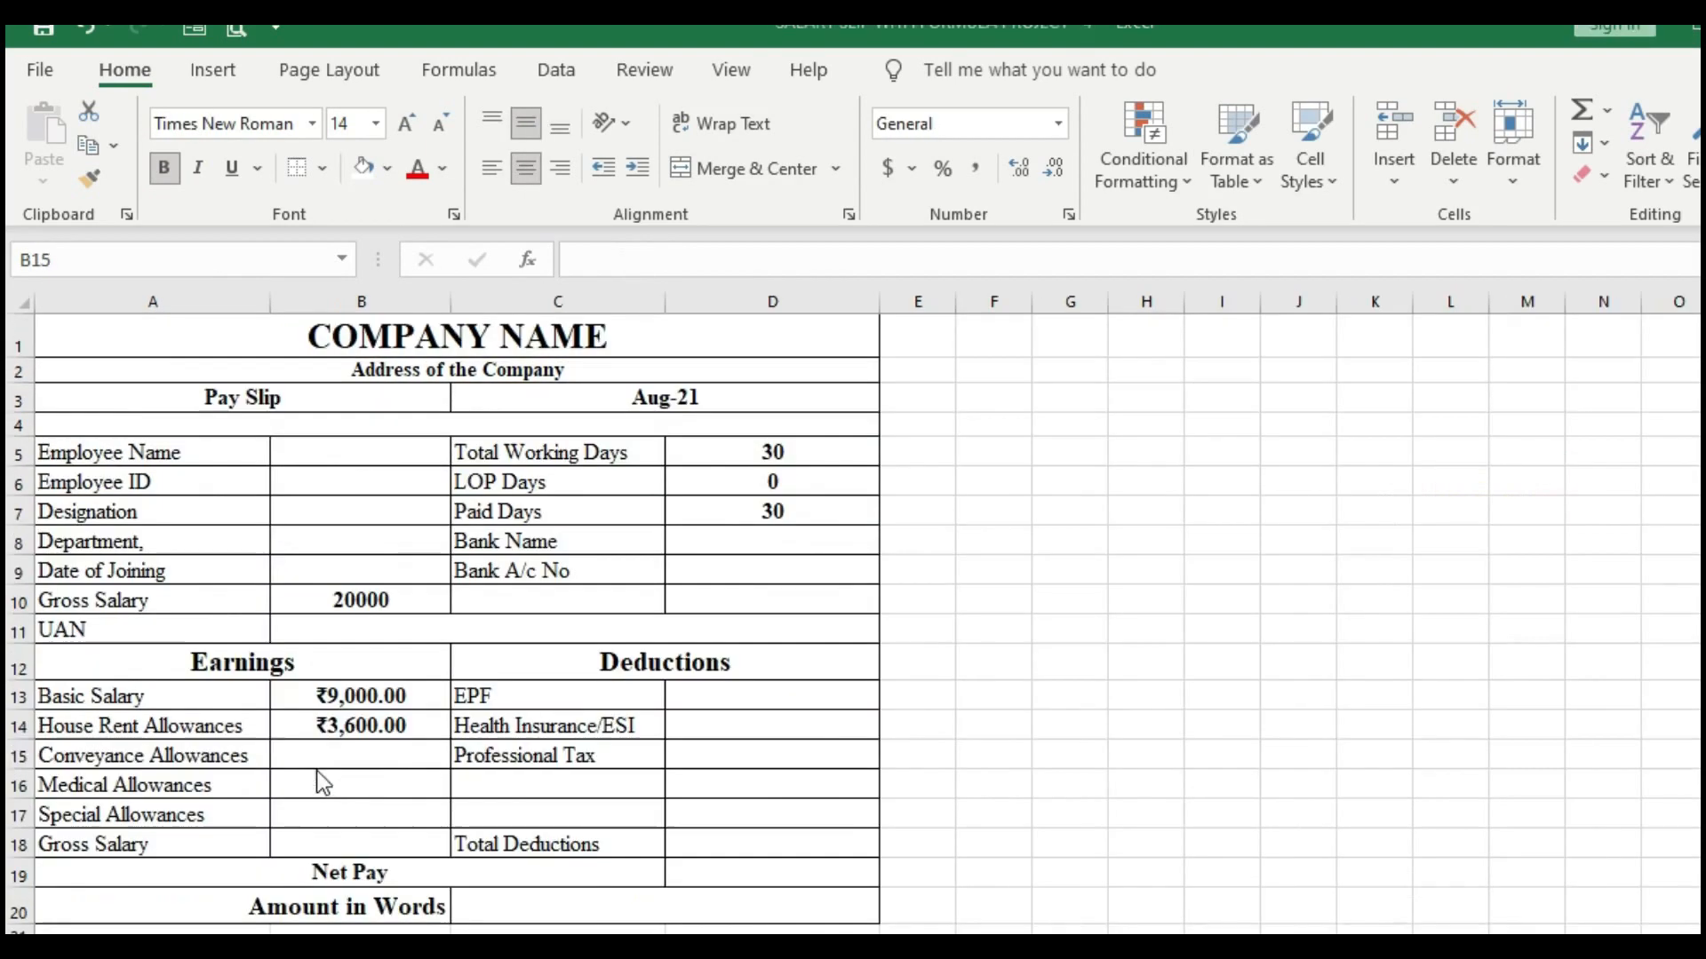
Step: Switch to the finished salary slip workbook and examine the Conveyance Allowances formula in B15
left_click(318, 764)
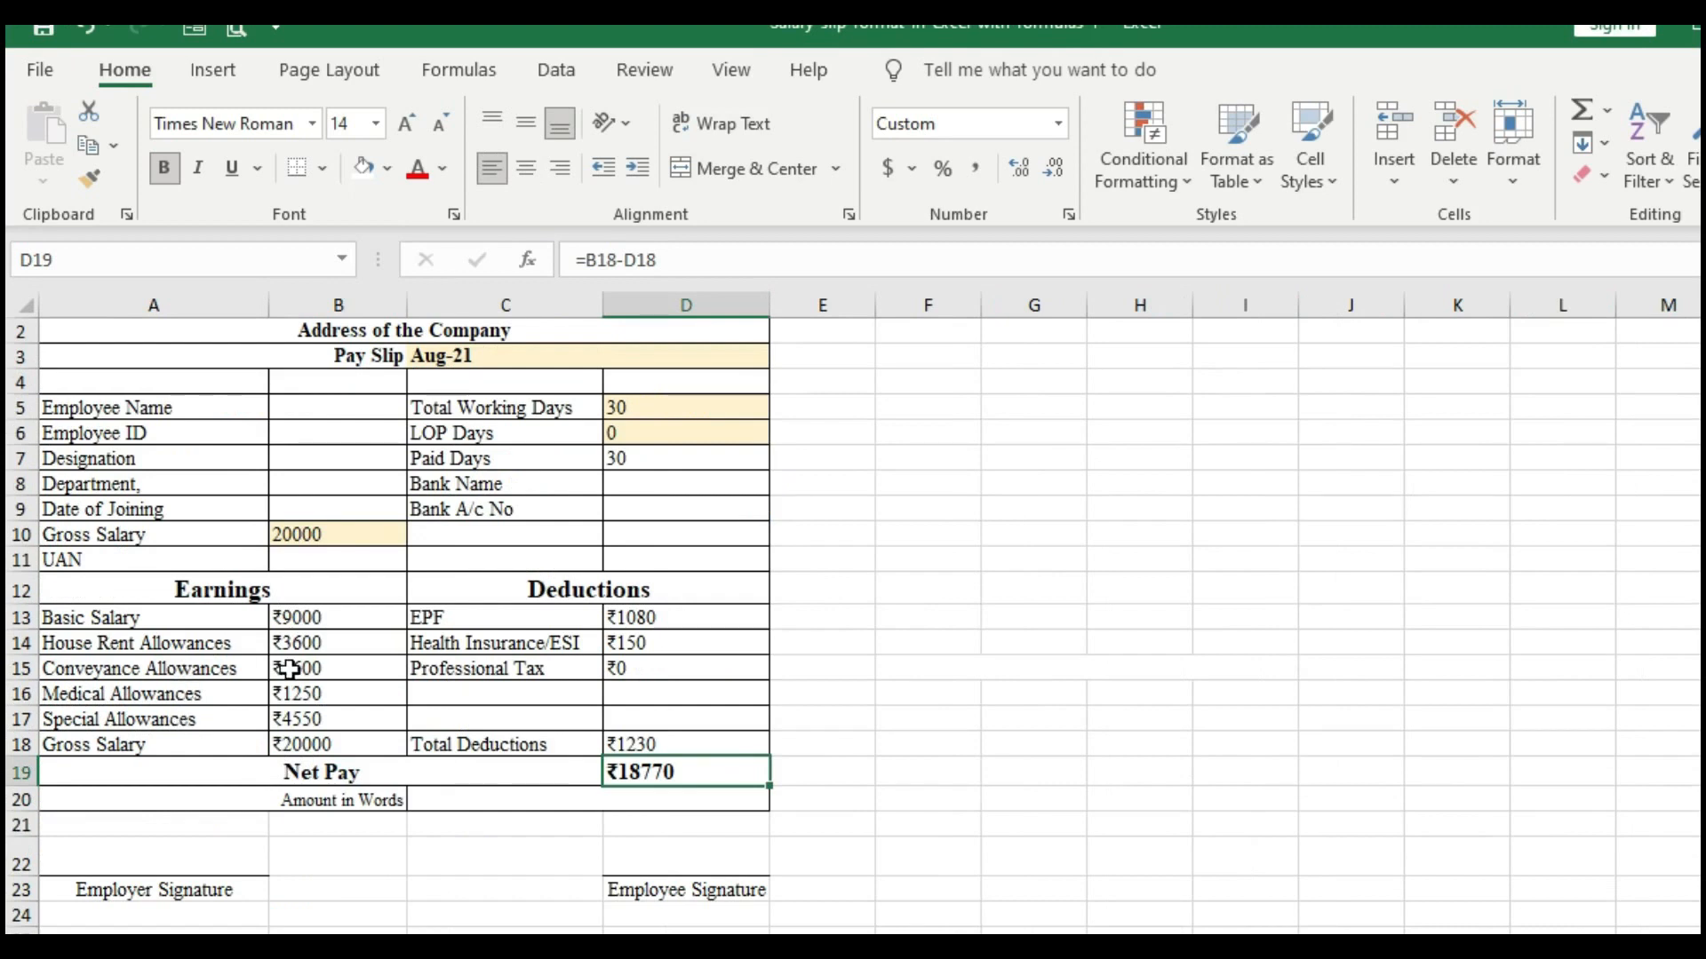
left_click(346, 670)
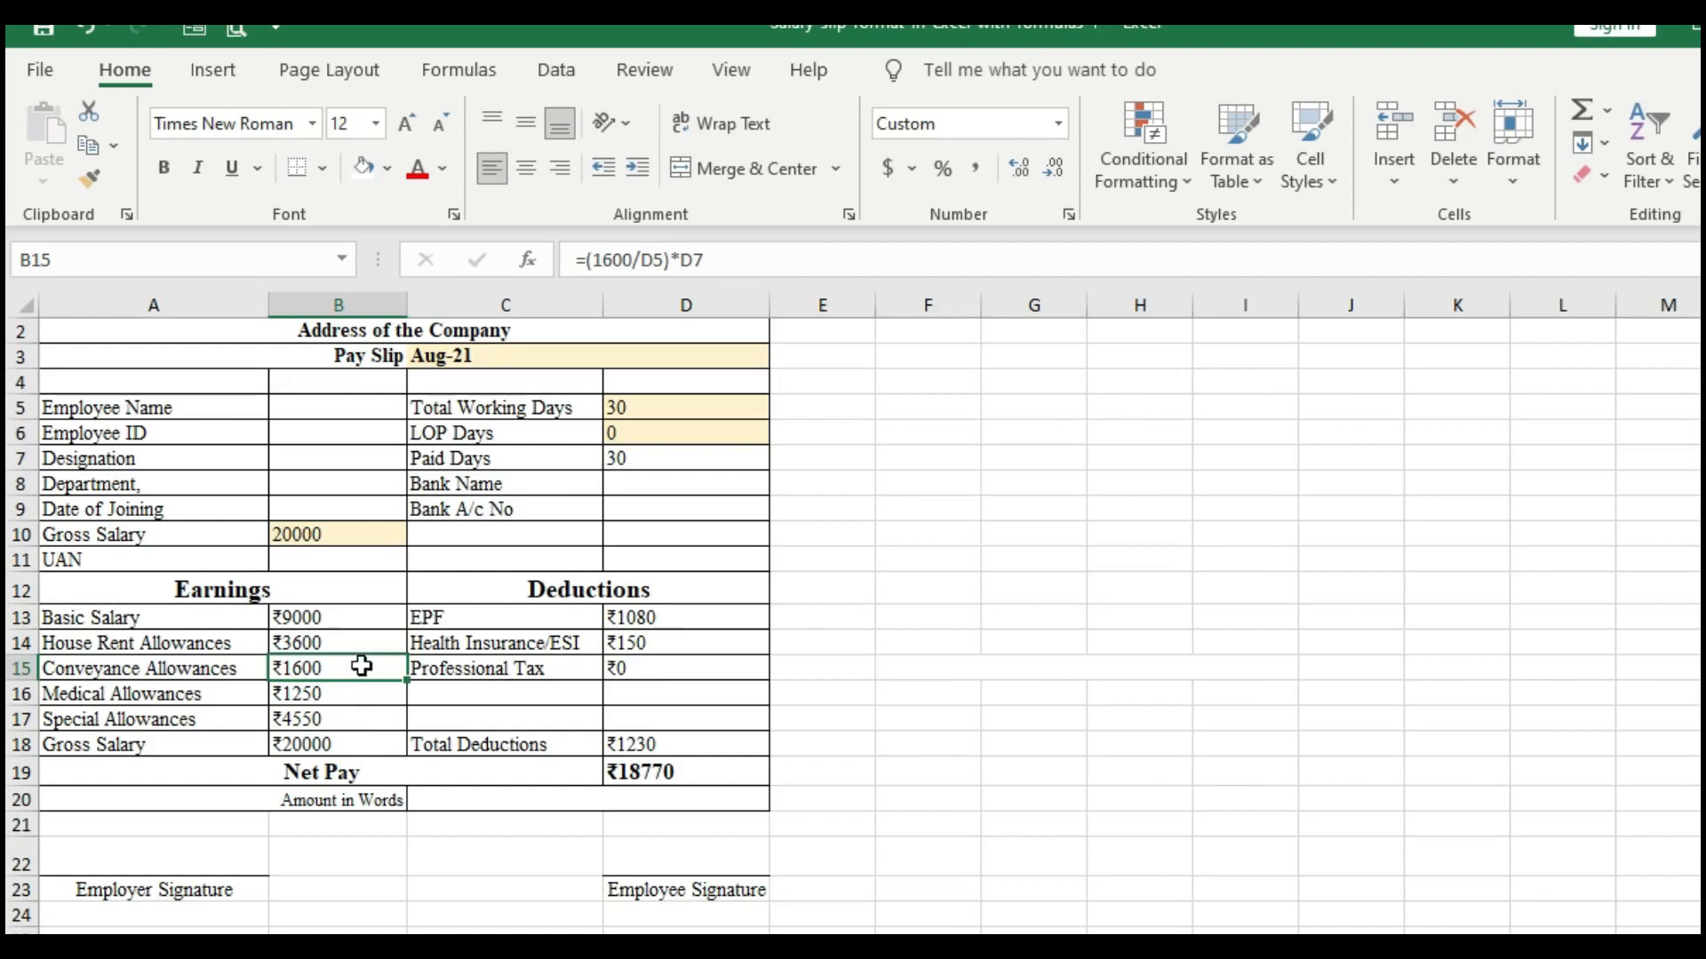
double_click(362, 667)
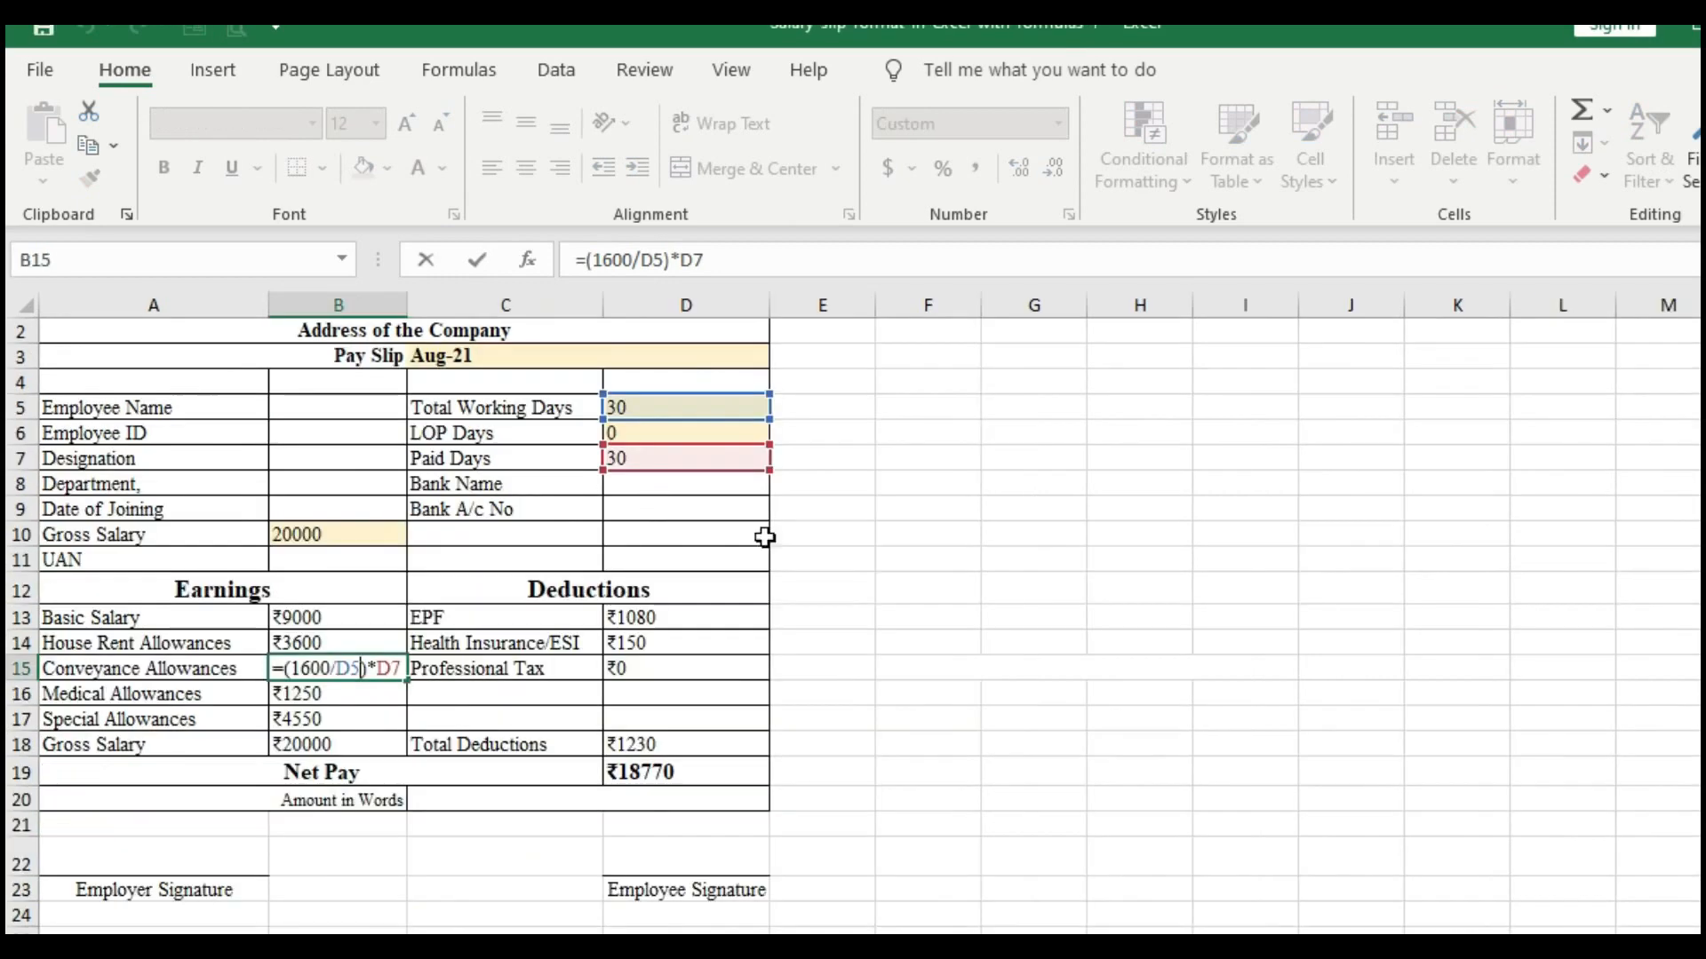
key("Tab")
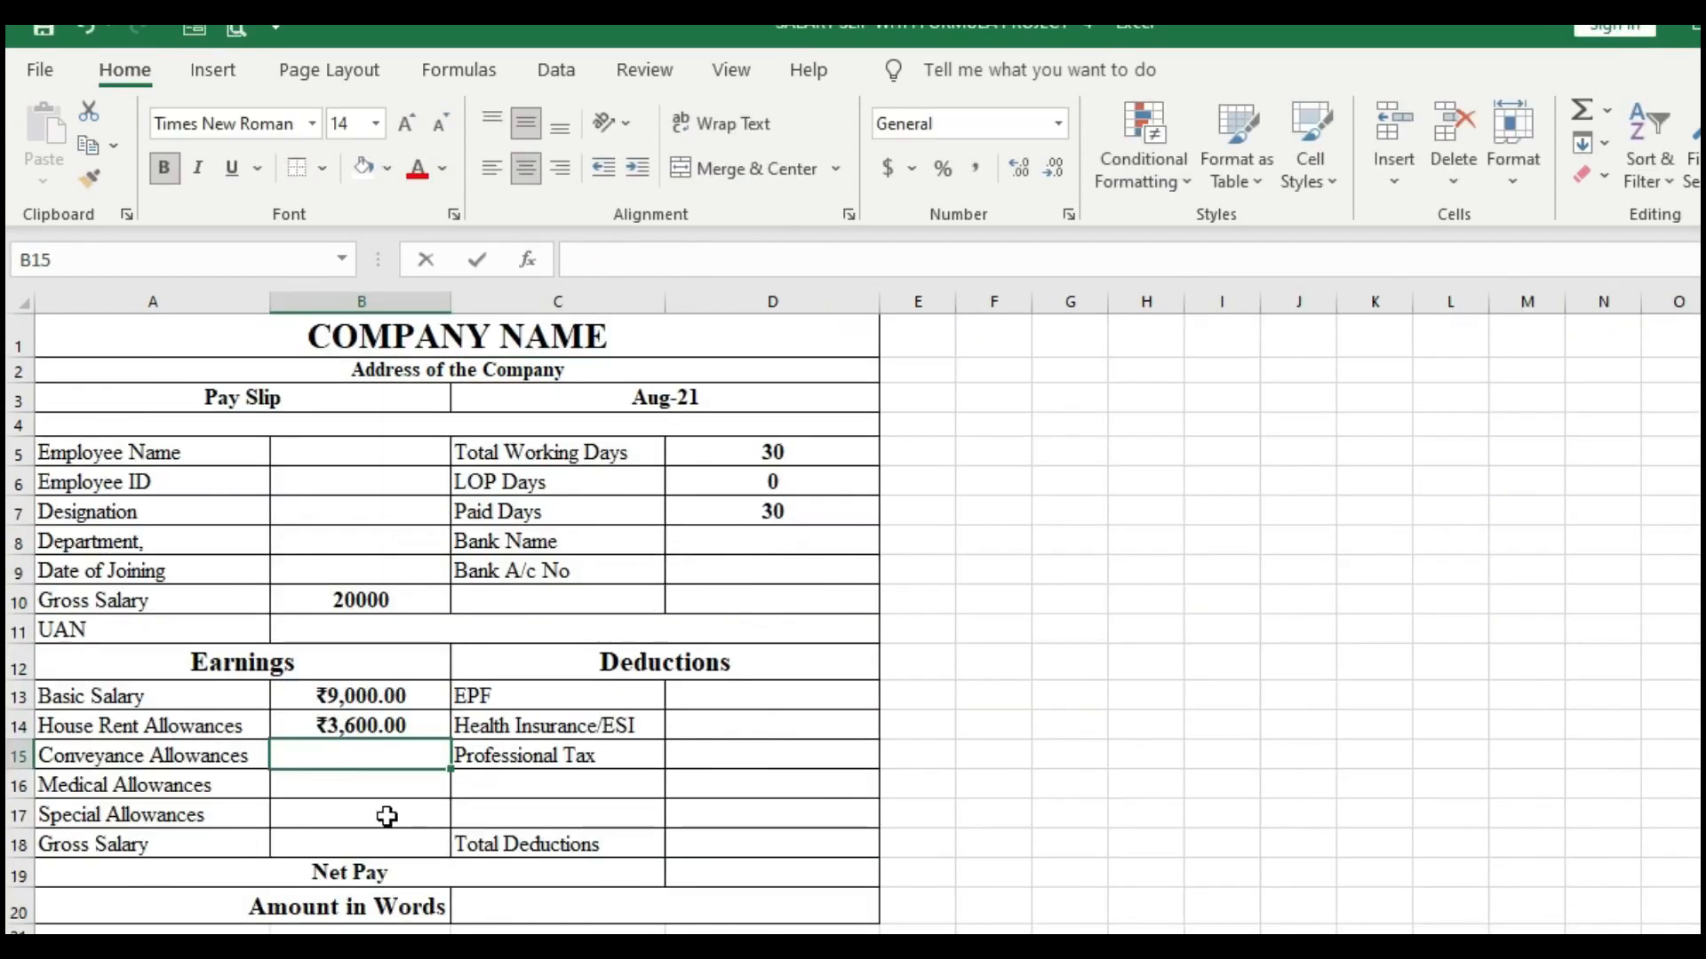
Step: Enter the Conveyance Allowances formula =(1600/D5)*D7 in cell B15 of the new salary slip
left_click(394, 751)
type("=")
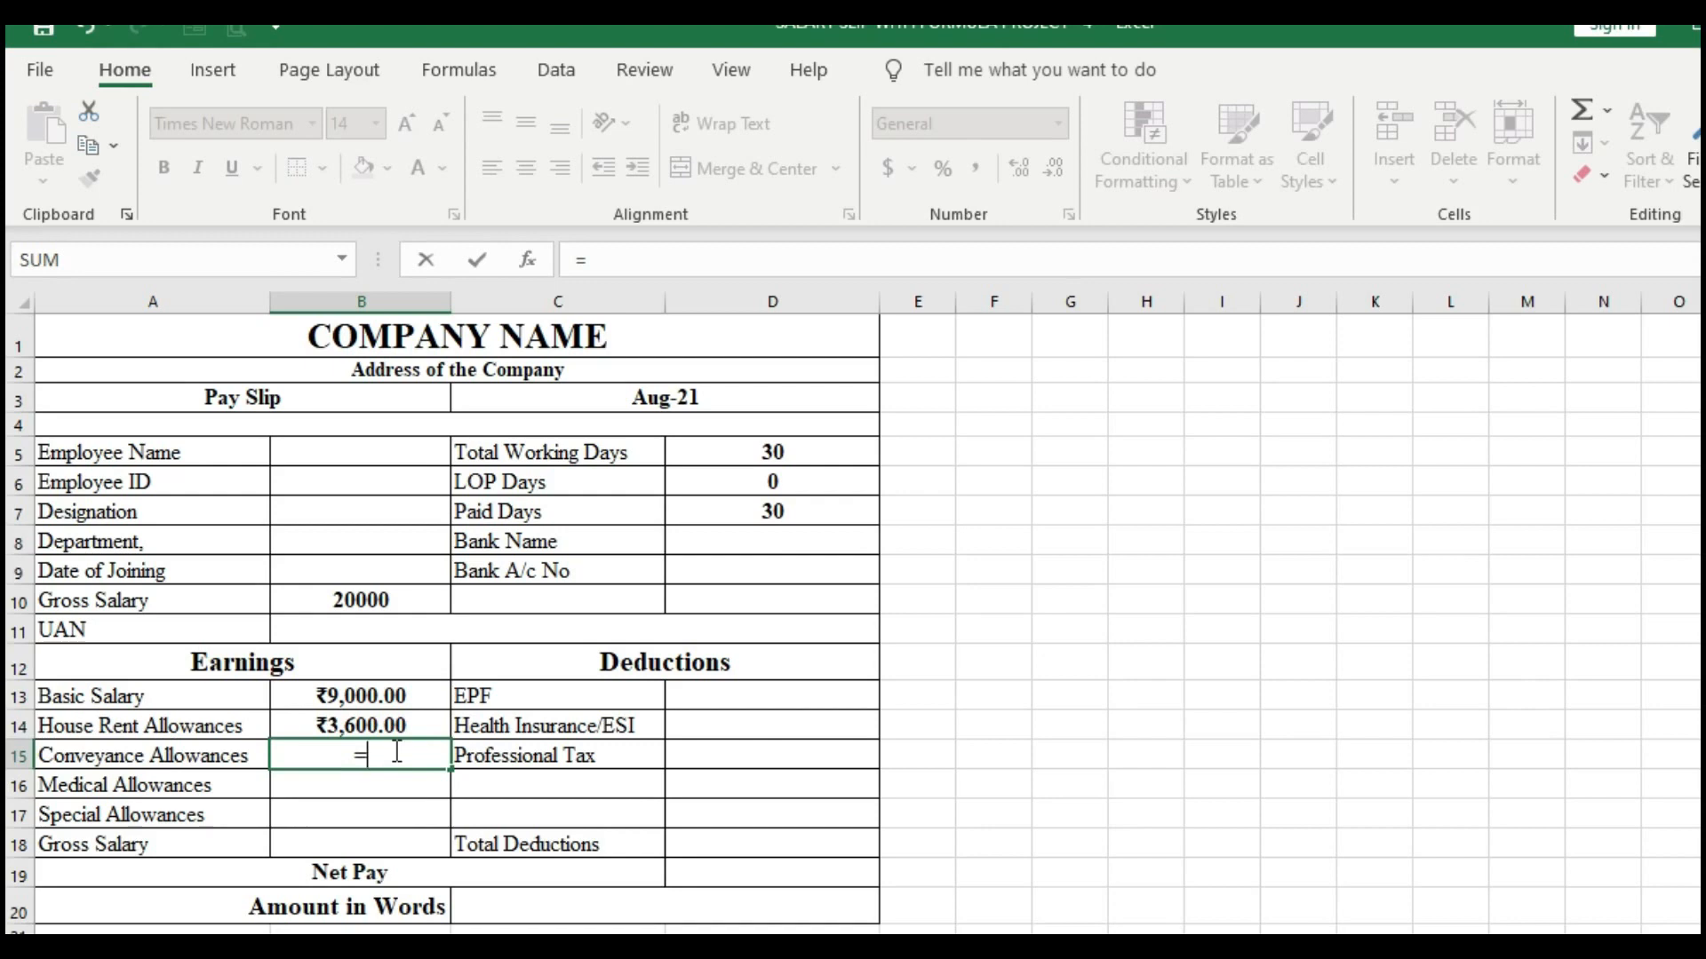
type("(16")
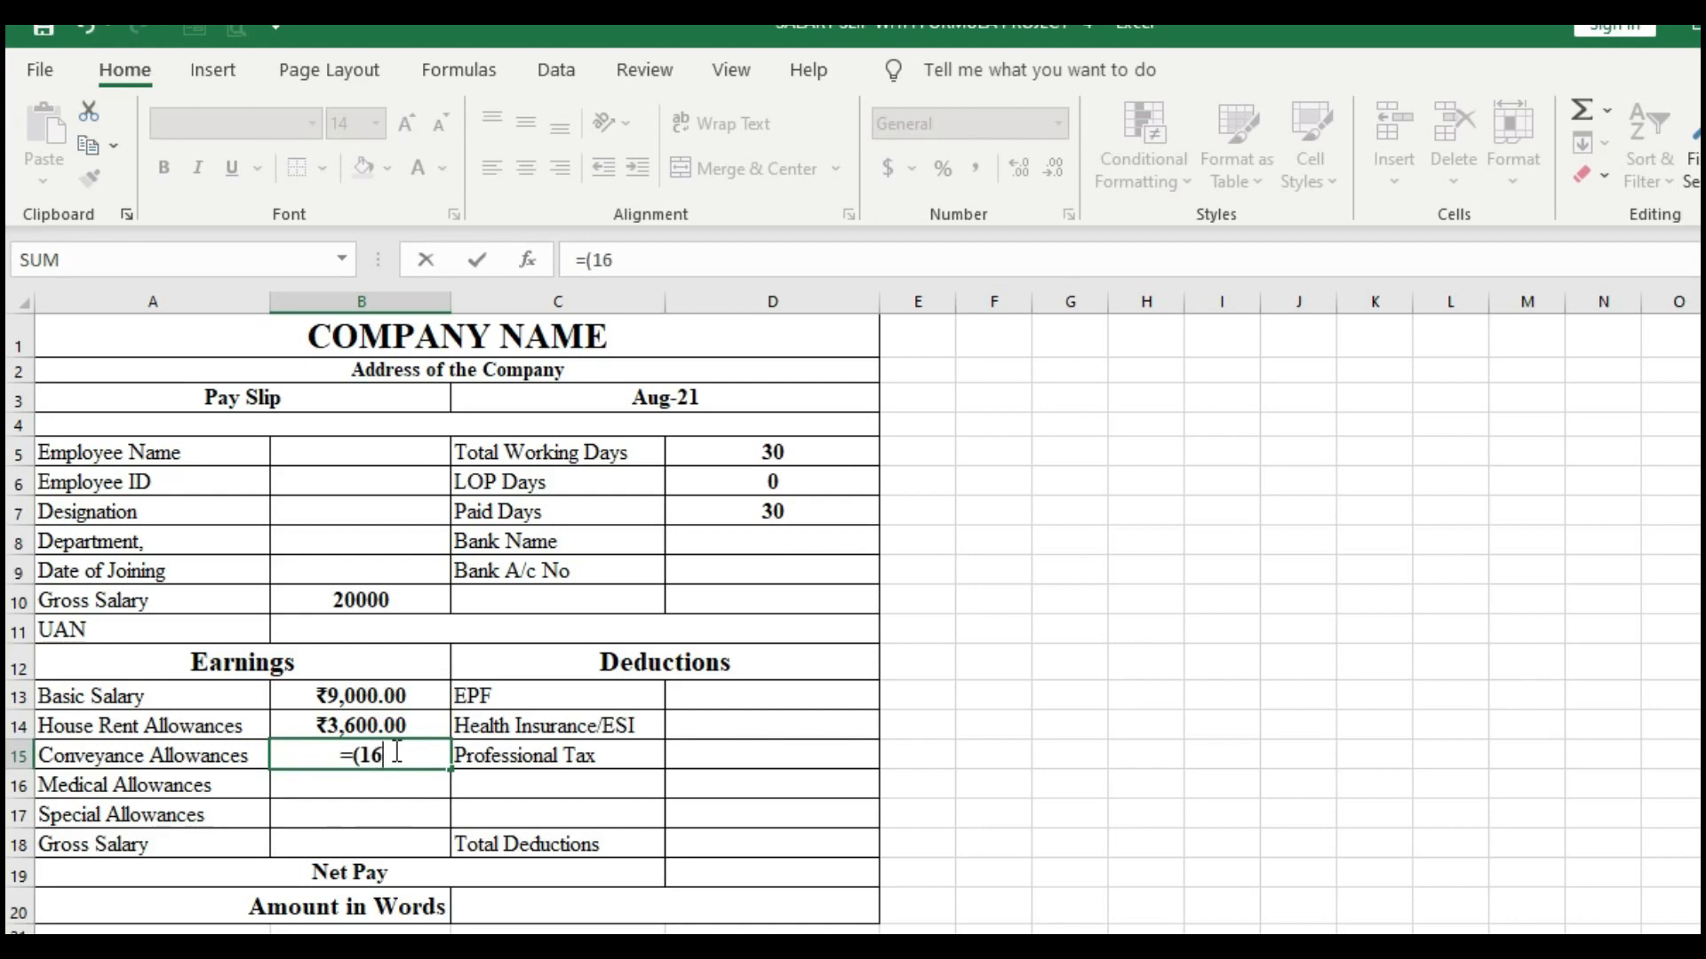
type("00")
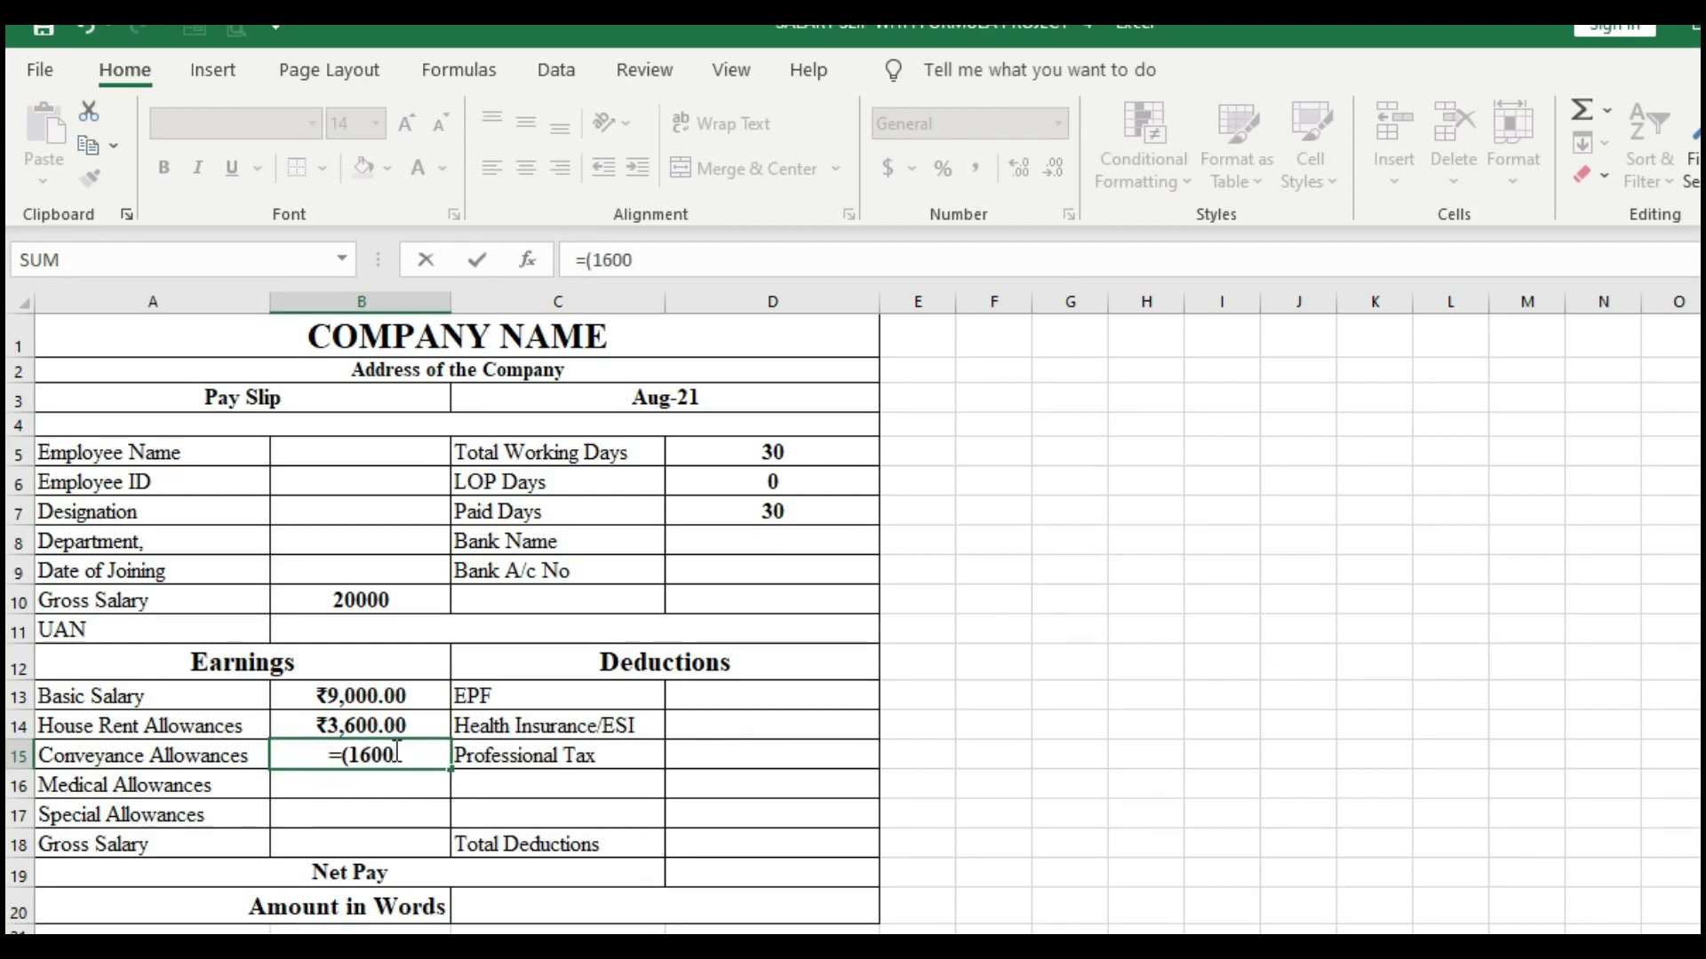
type("/")
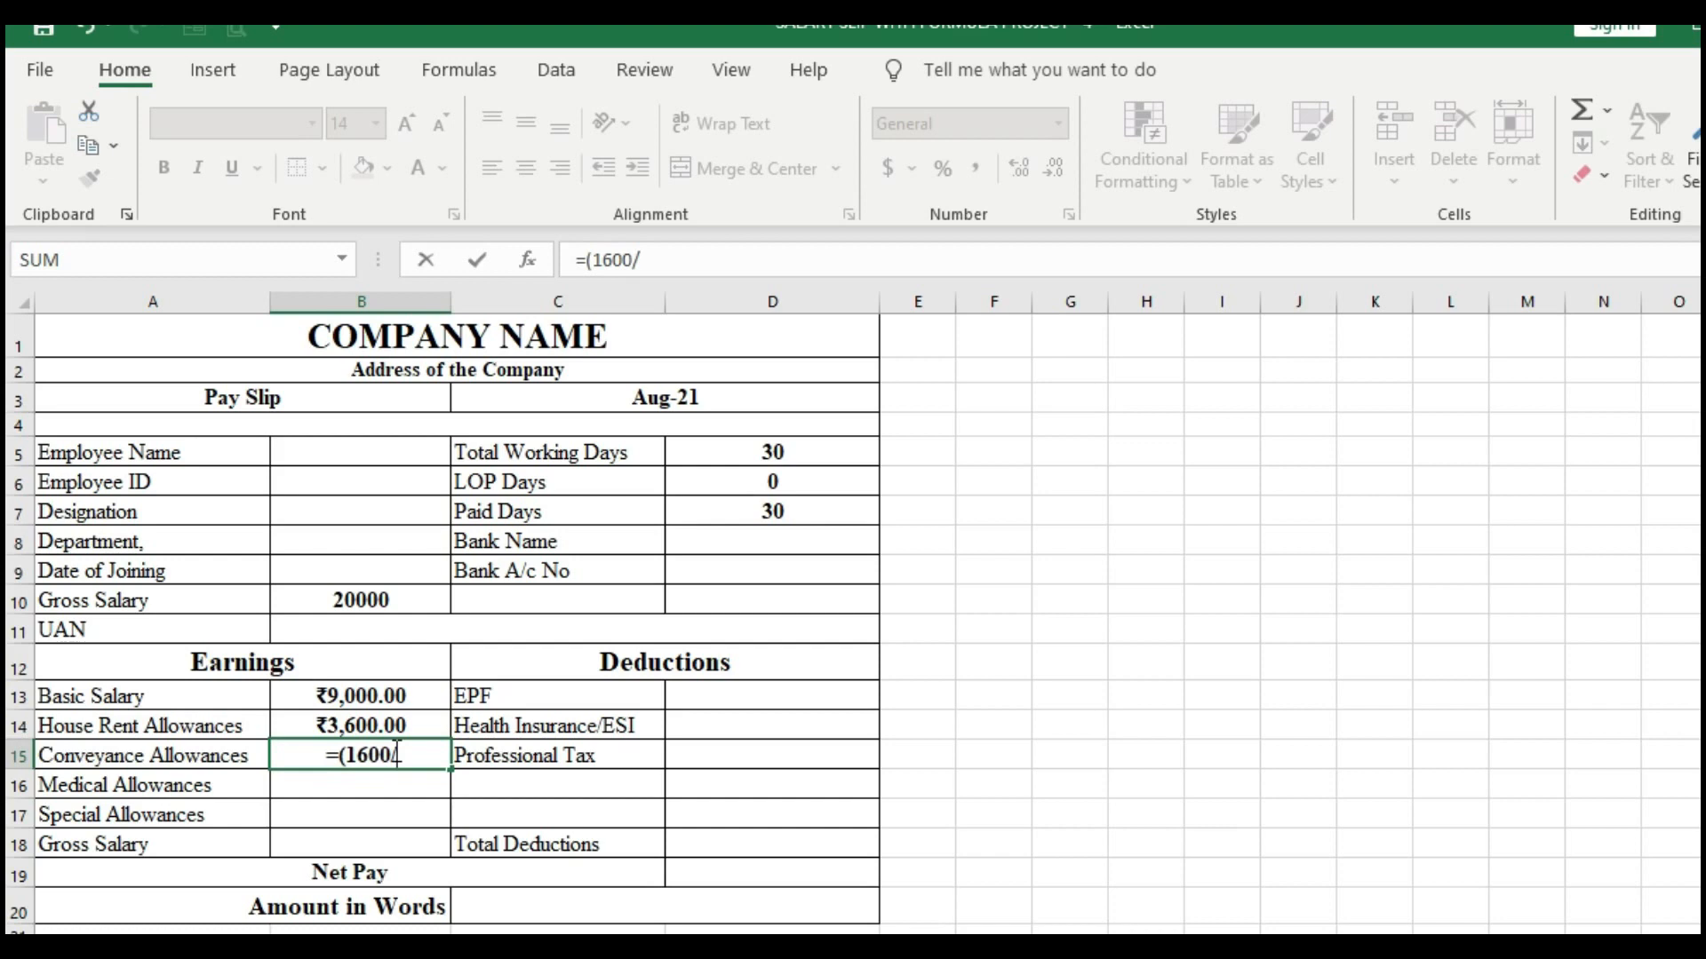
left_click(757, 454)
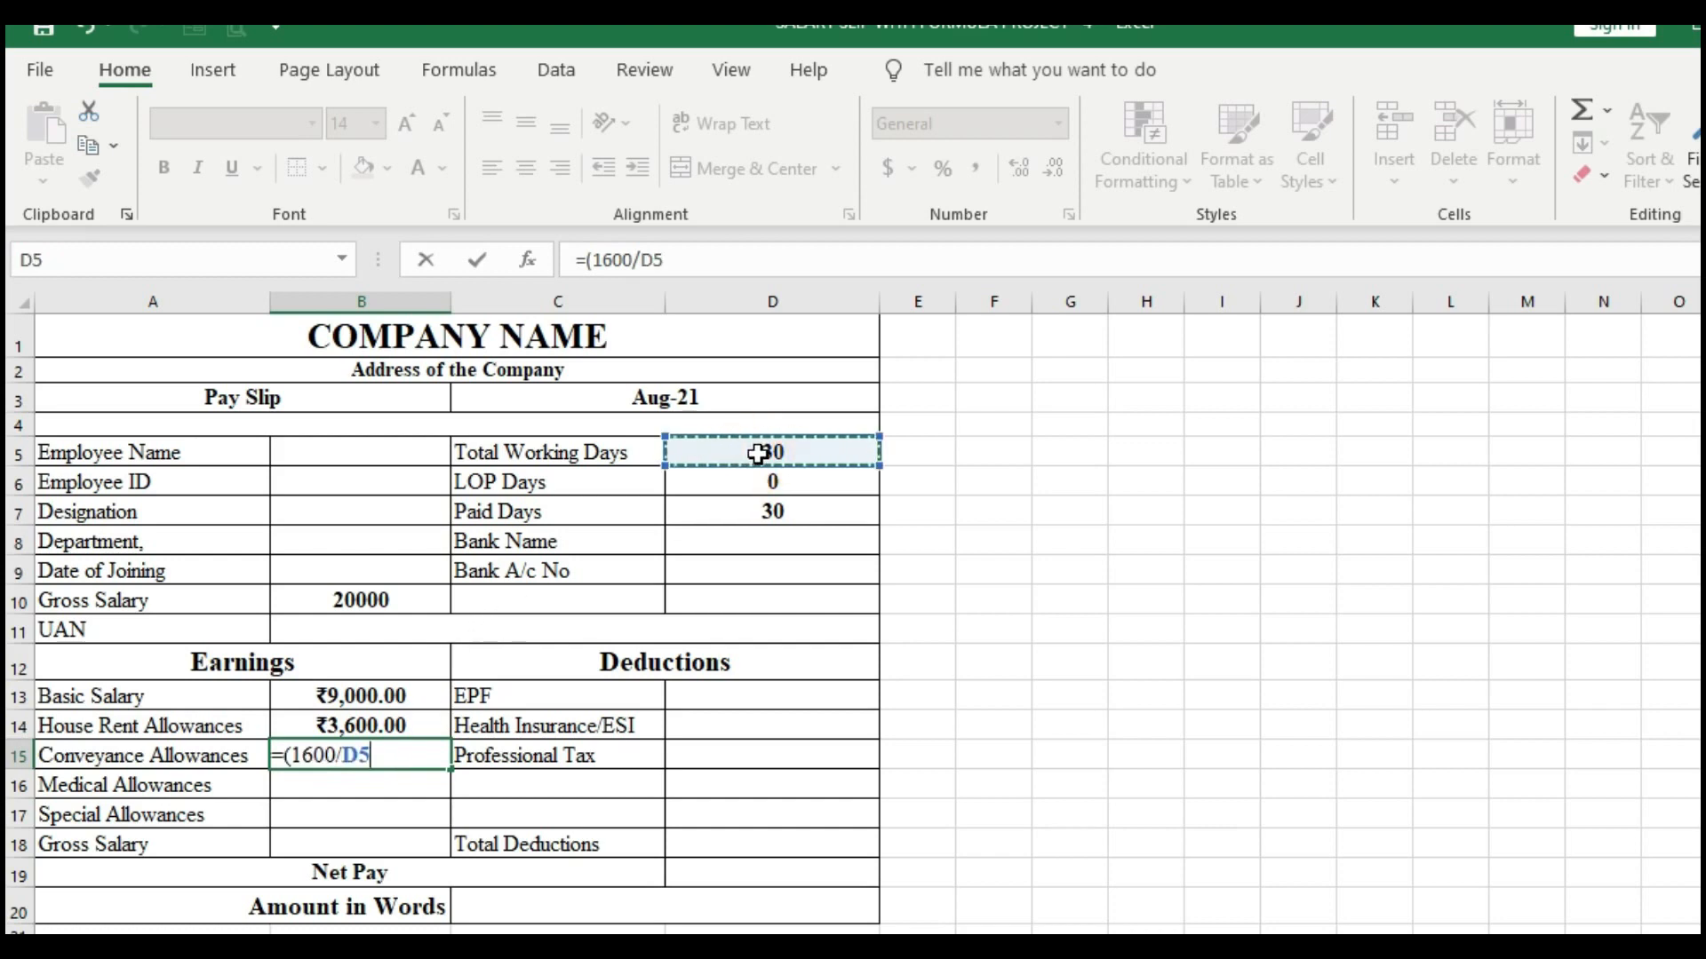
type(")")
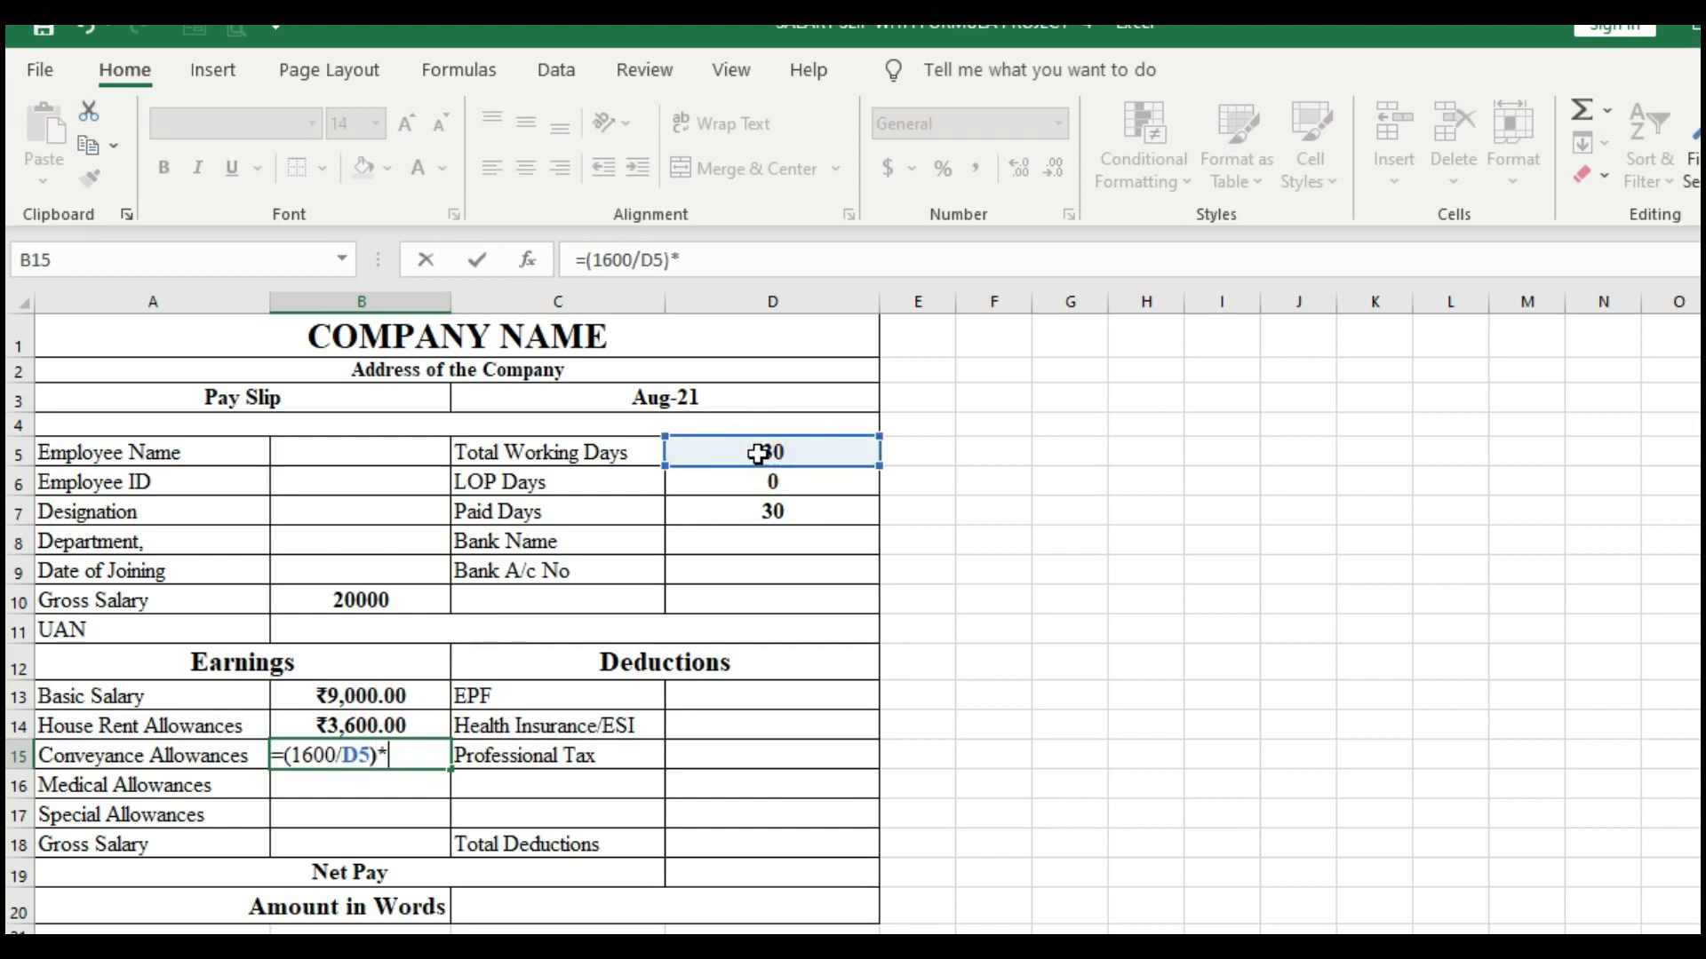
type("*")
left_click(766, 514)
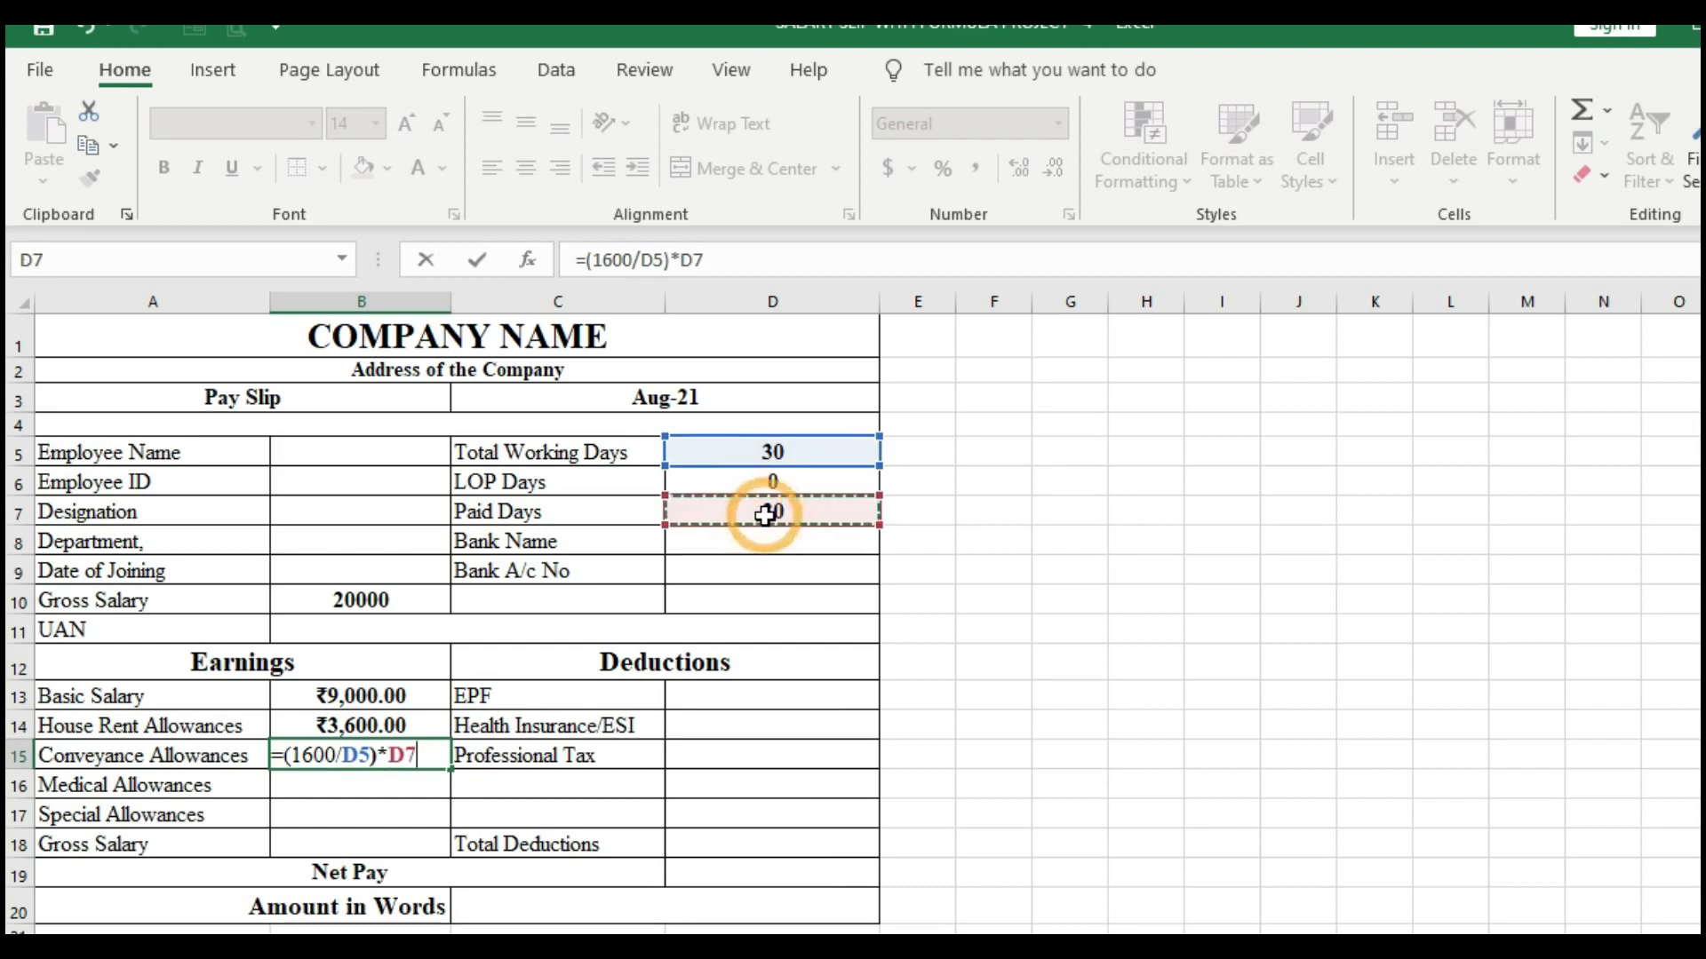
key("Tab")
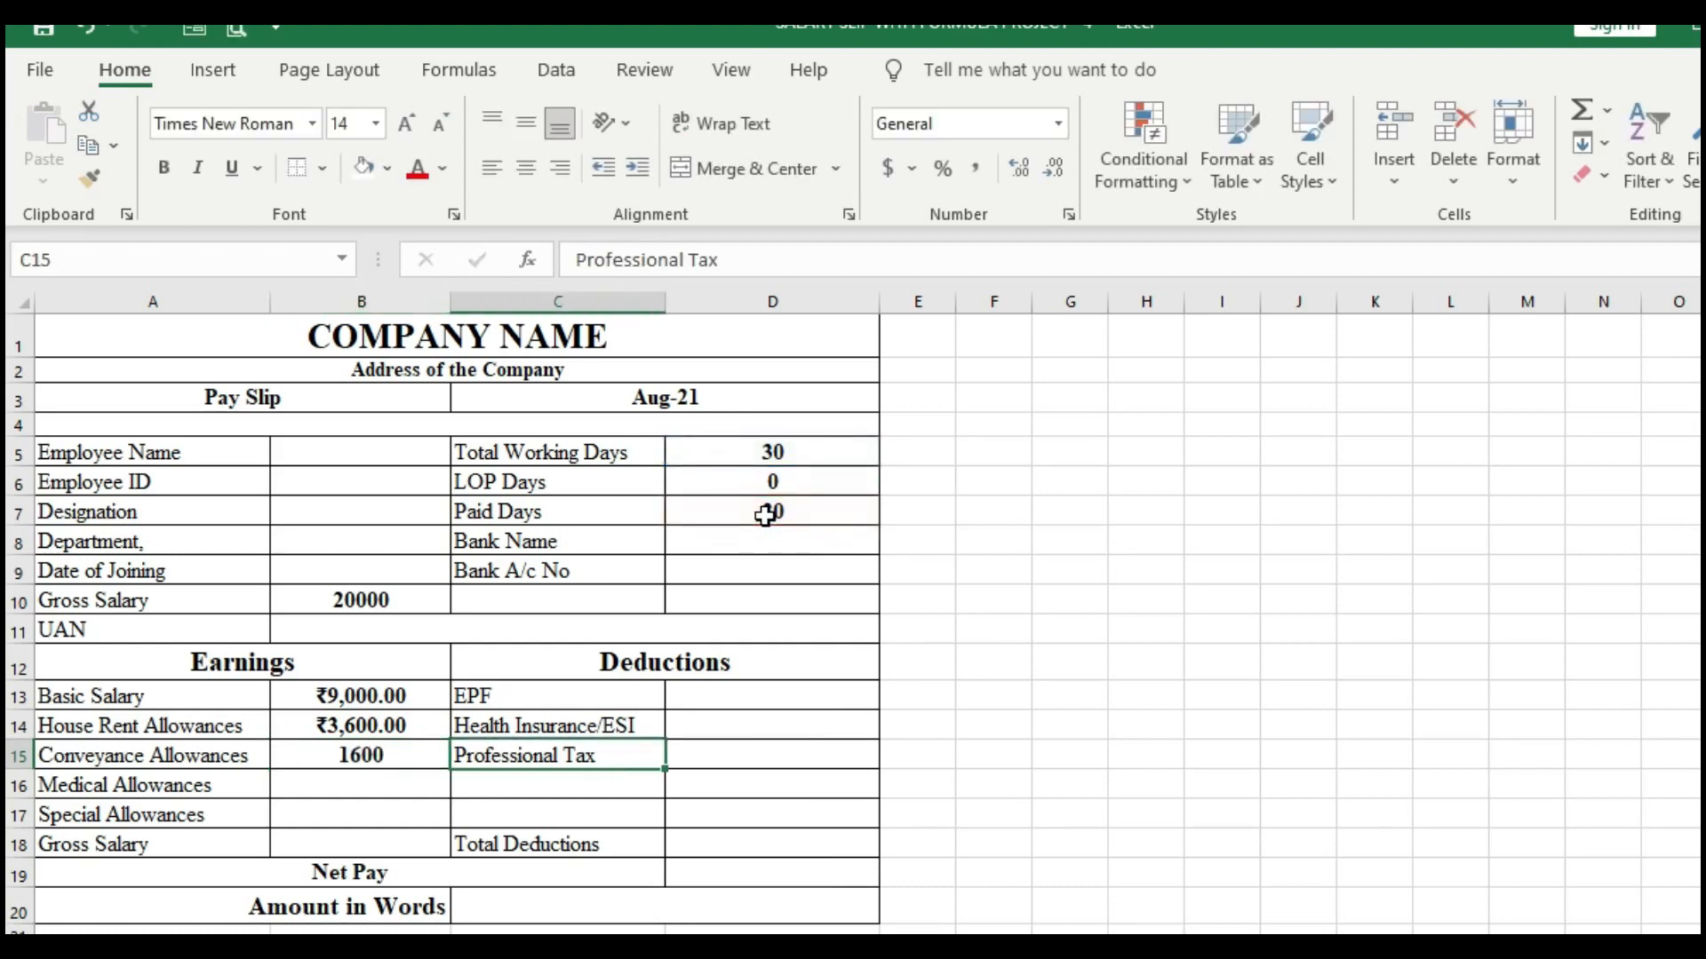
left_click(410, 733)
left_click(398, 755)
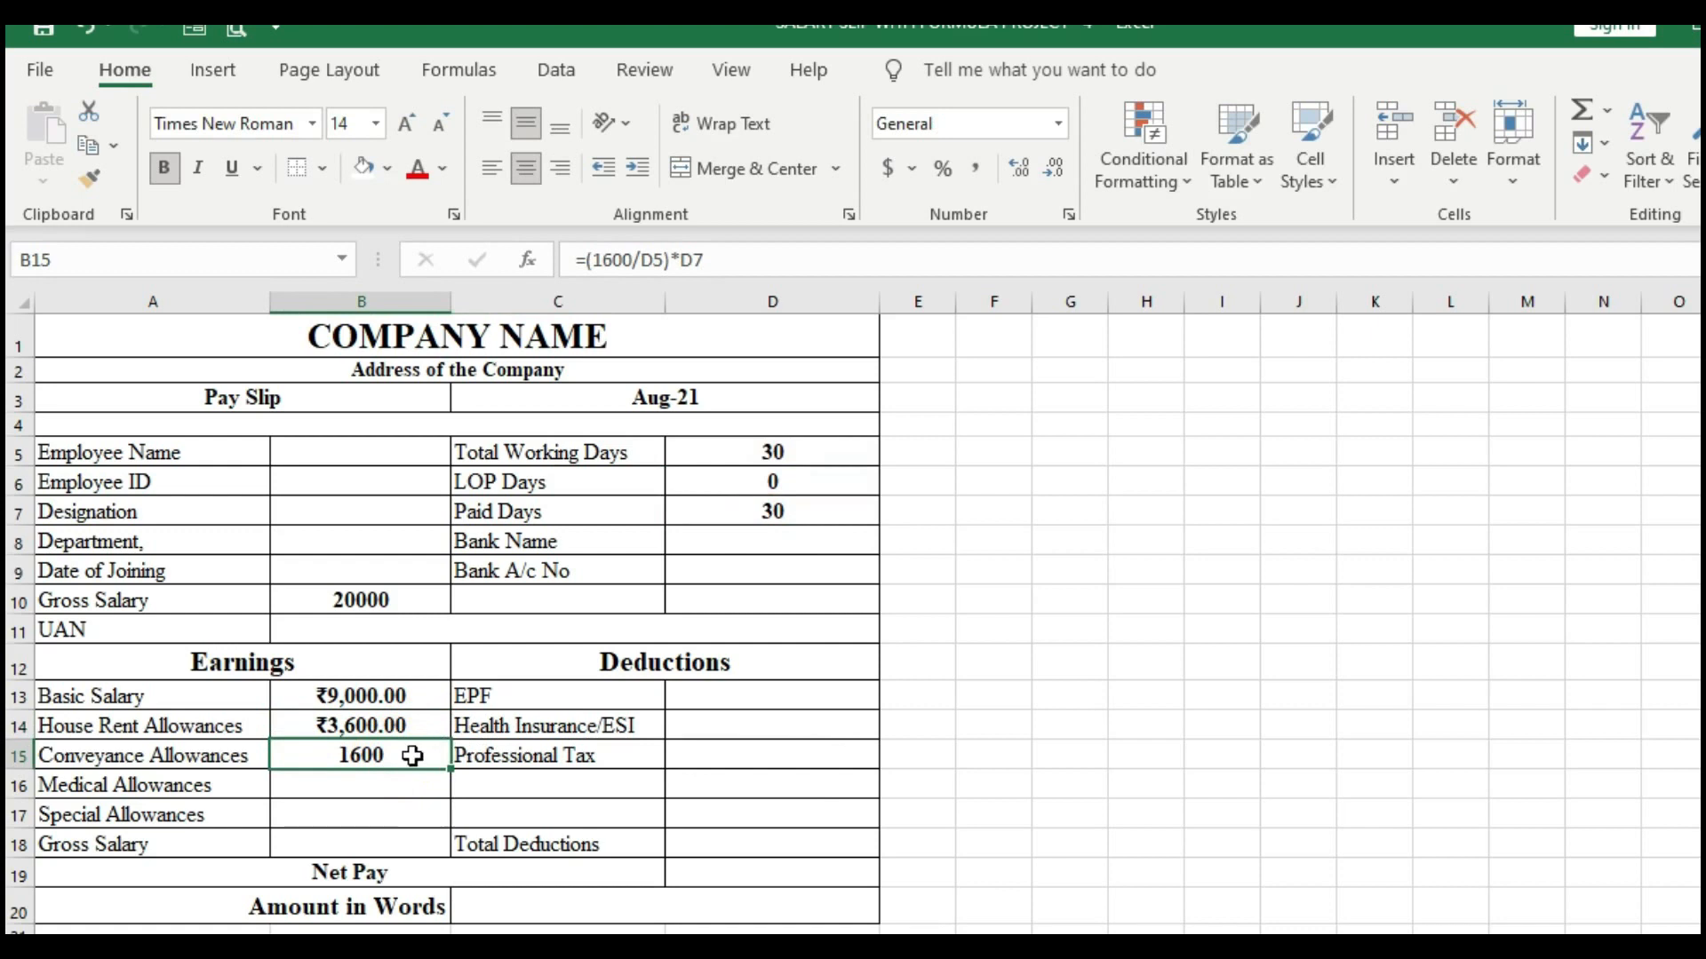
double_click(411, 755)
key("Tab")
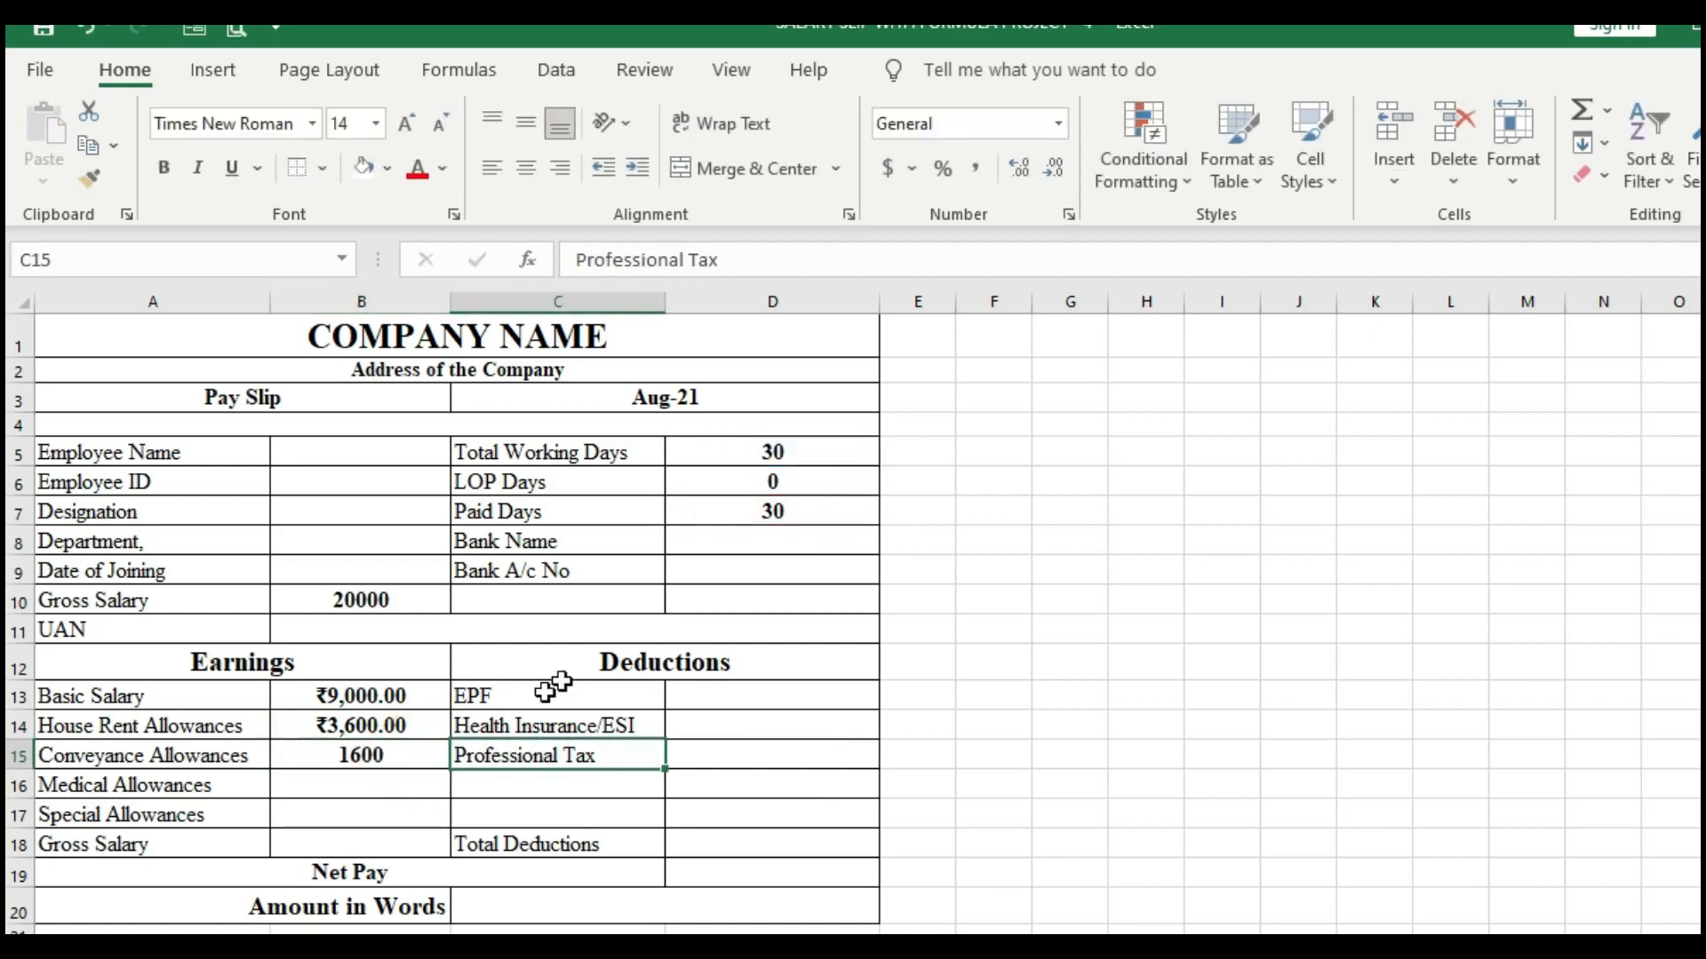
Step: Test the earnings formulas by setting LOP Days in D6 to 5, and undo that change
left_click(739, 486)
type("5")
key("Tab")
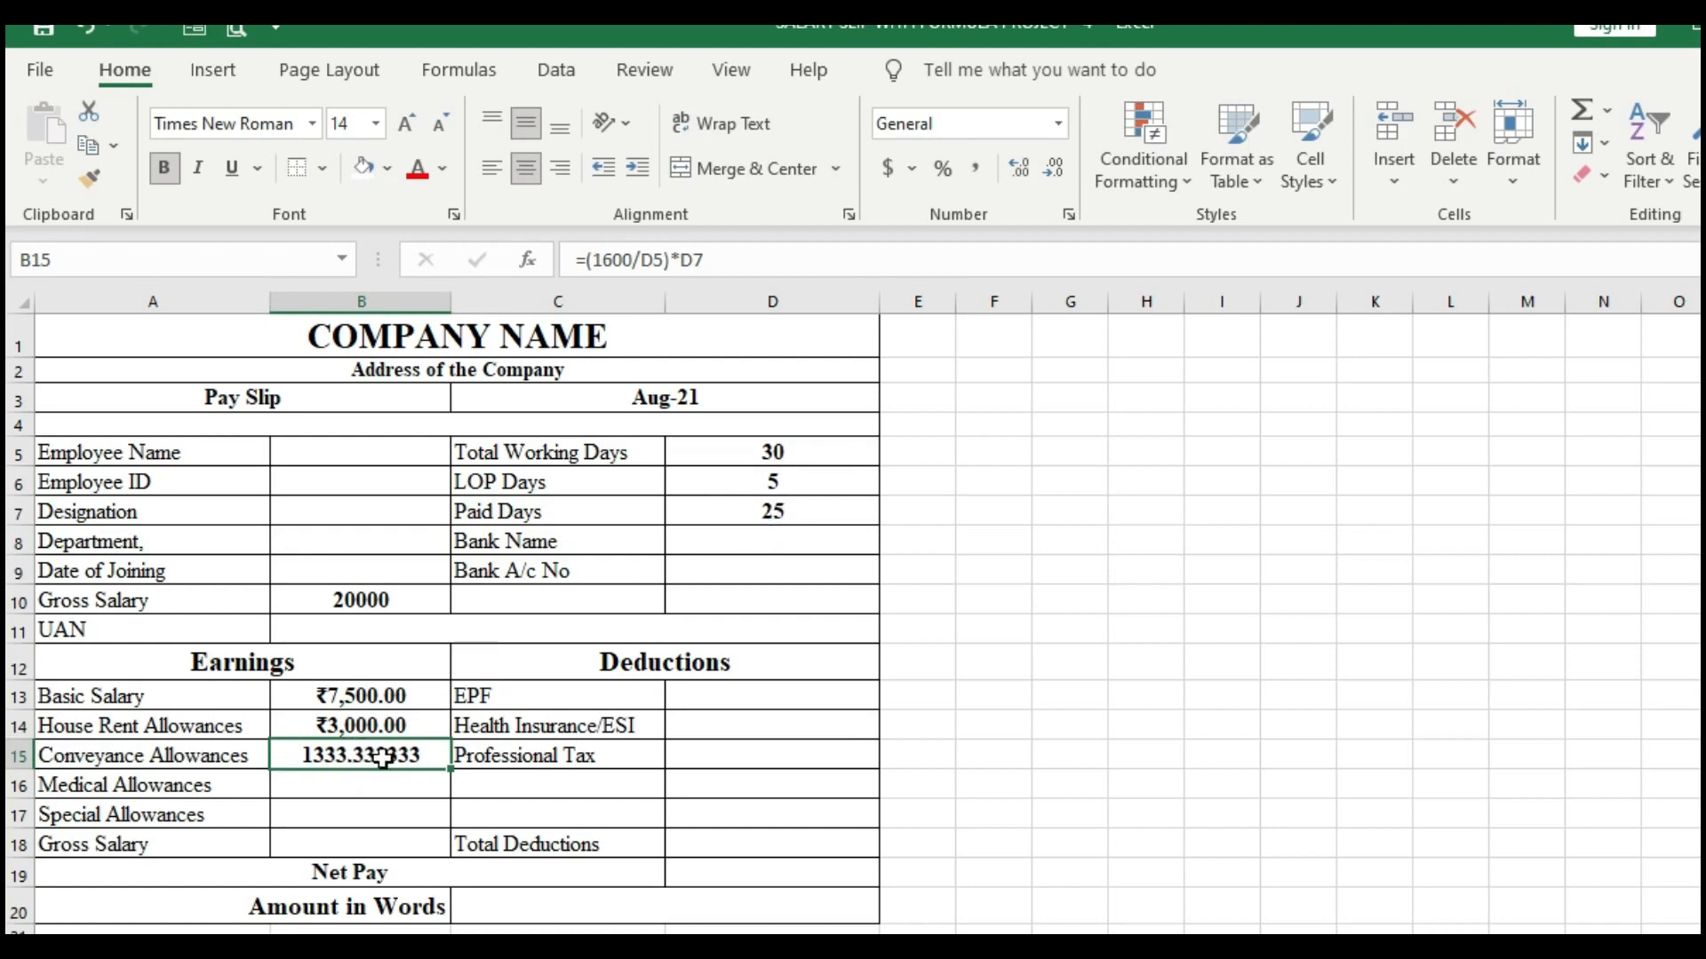
left_click(84, 30)
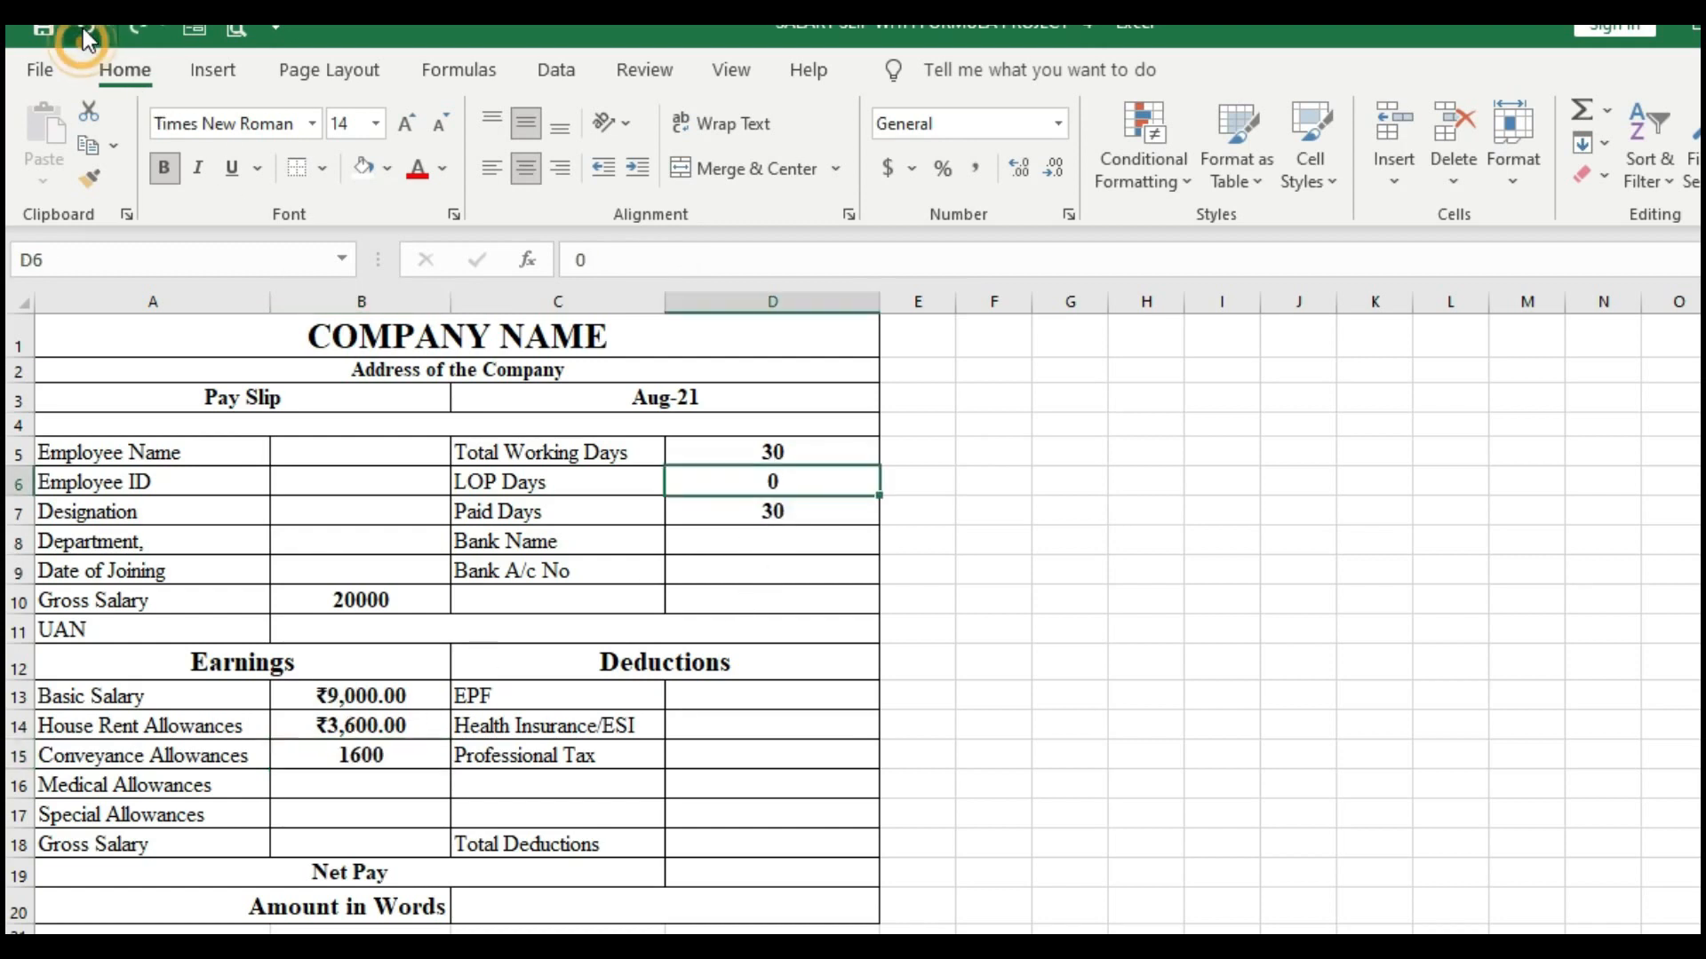
Step: Format cells B15:B18 as currency with the Indian rupee symbol ₹ and two decimal places
left_click(361, 755)
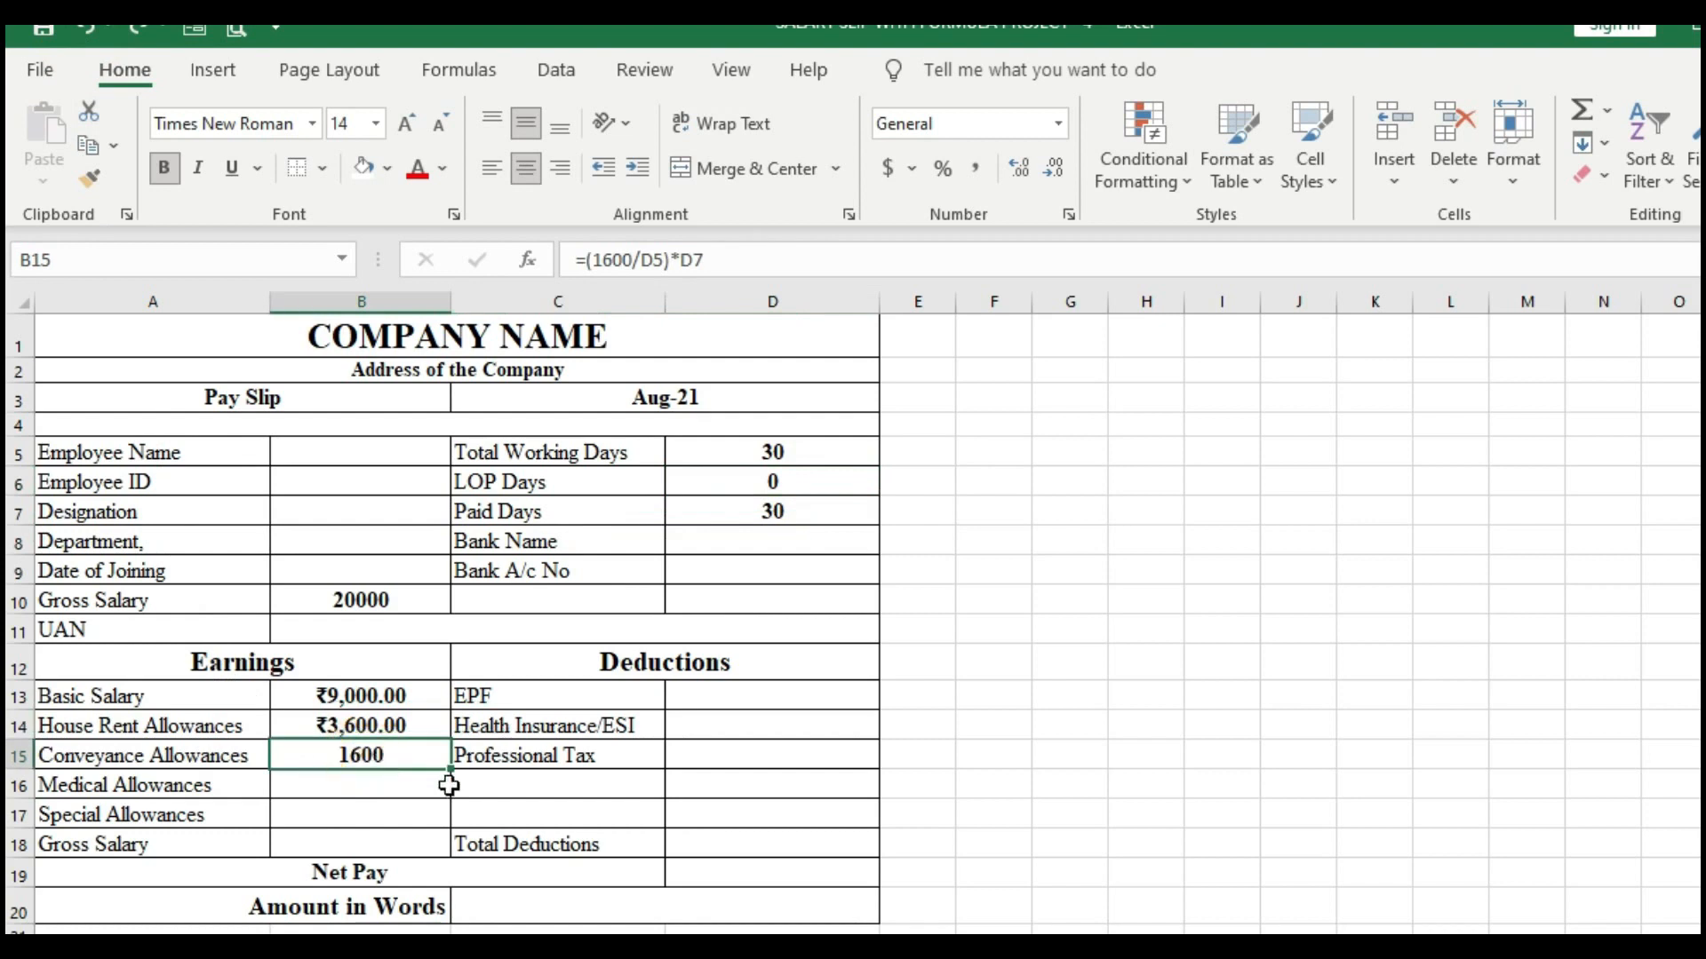
left_click(426, 757)
left_click_drag(426, 793, 423, 844)
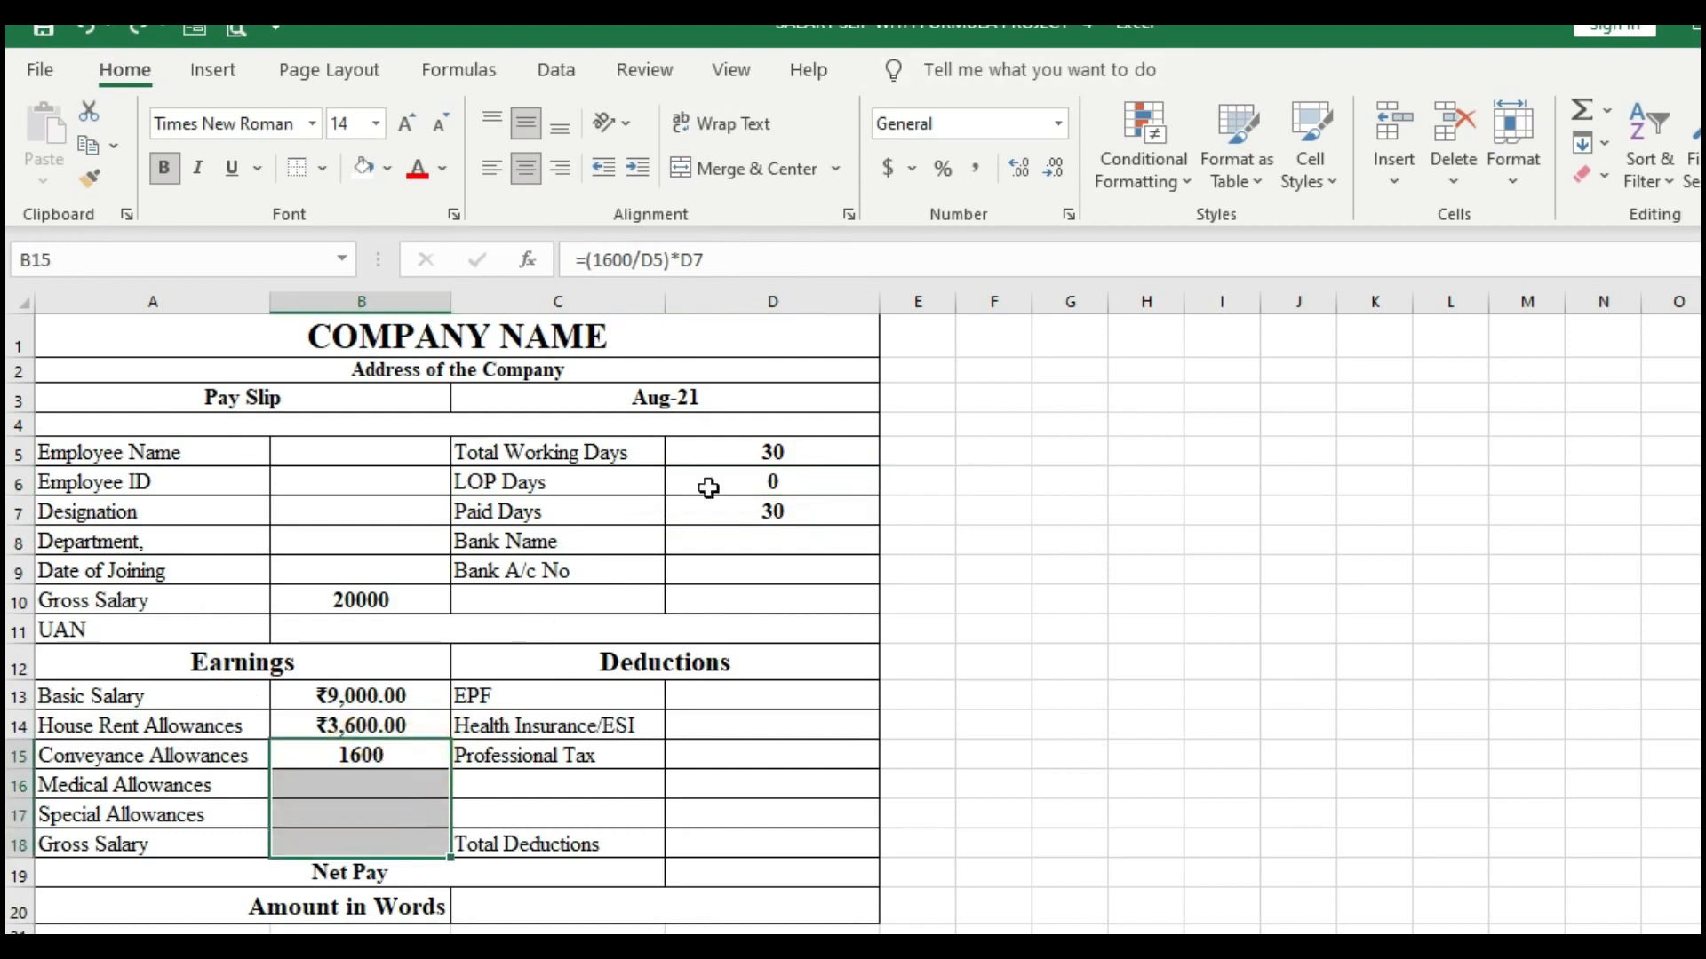
left_click(1058, 124)
left_click(1016, 316)
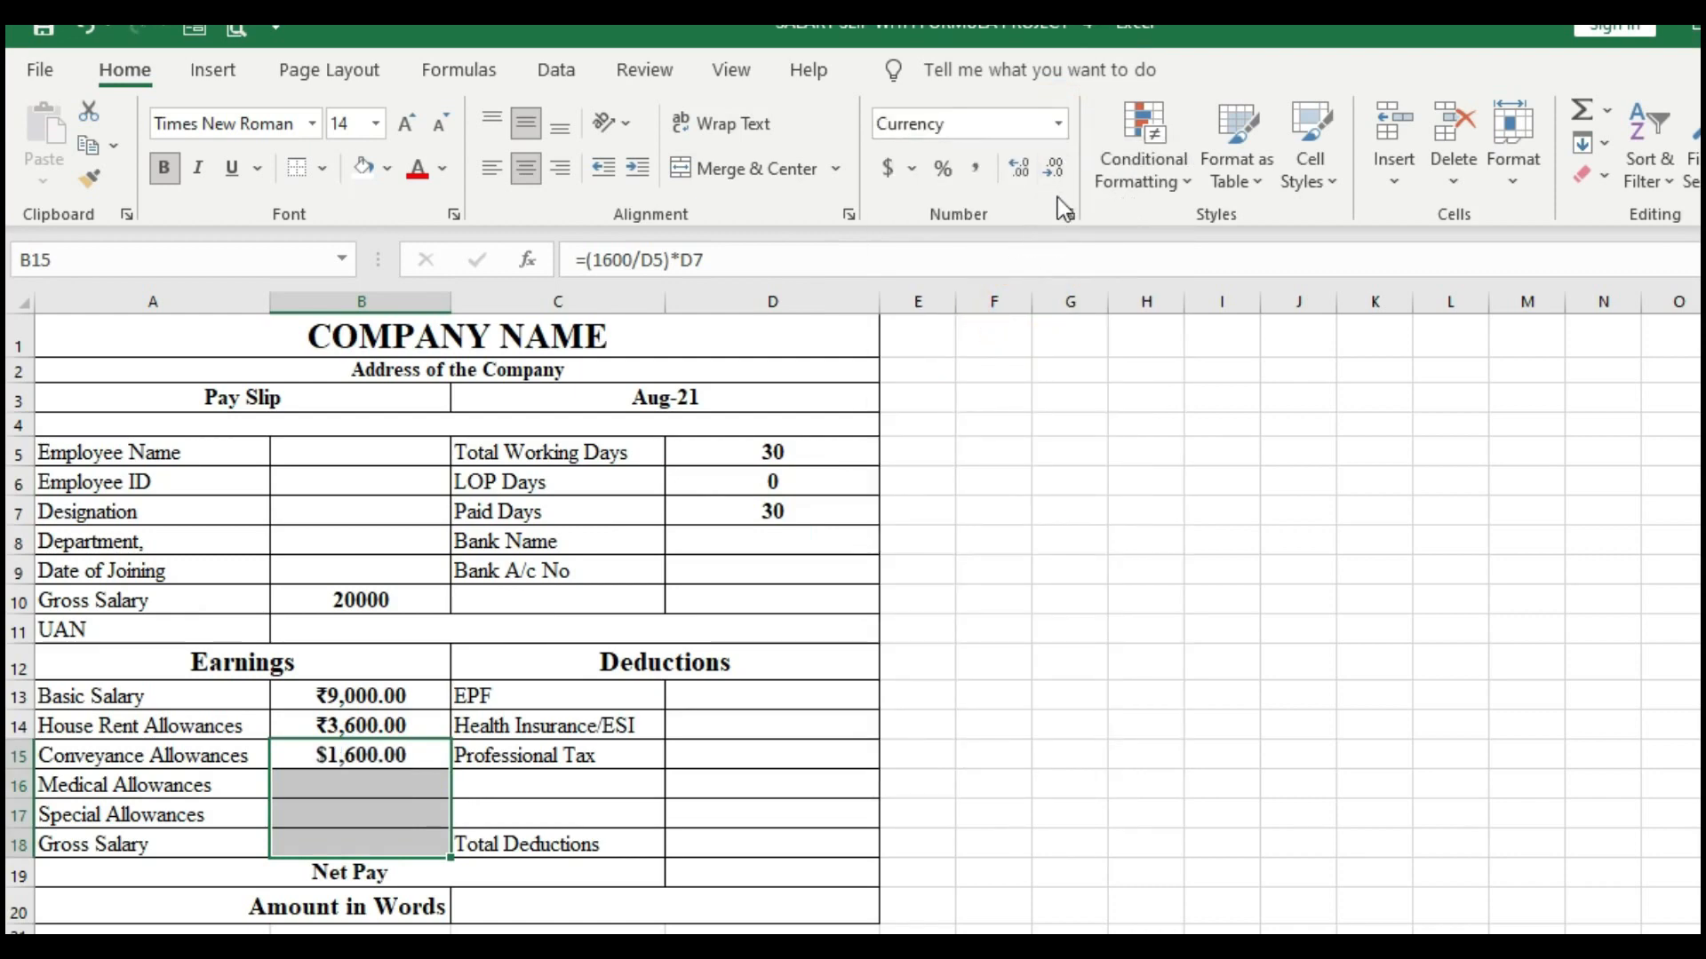
left_click(1066, 215)
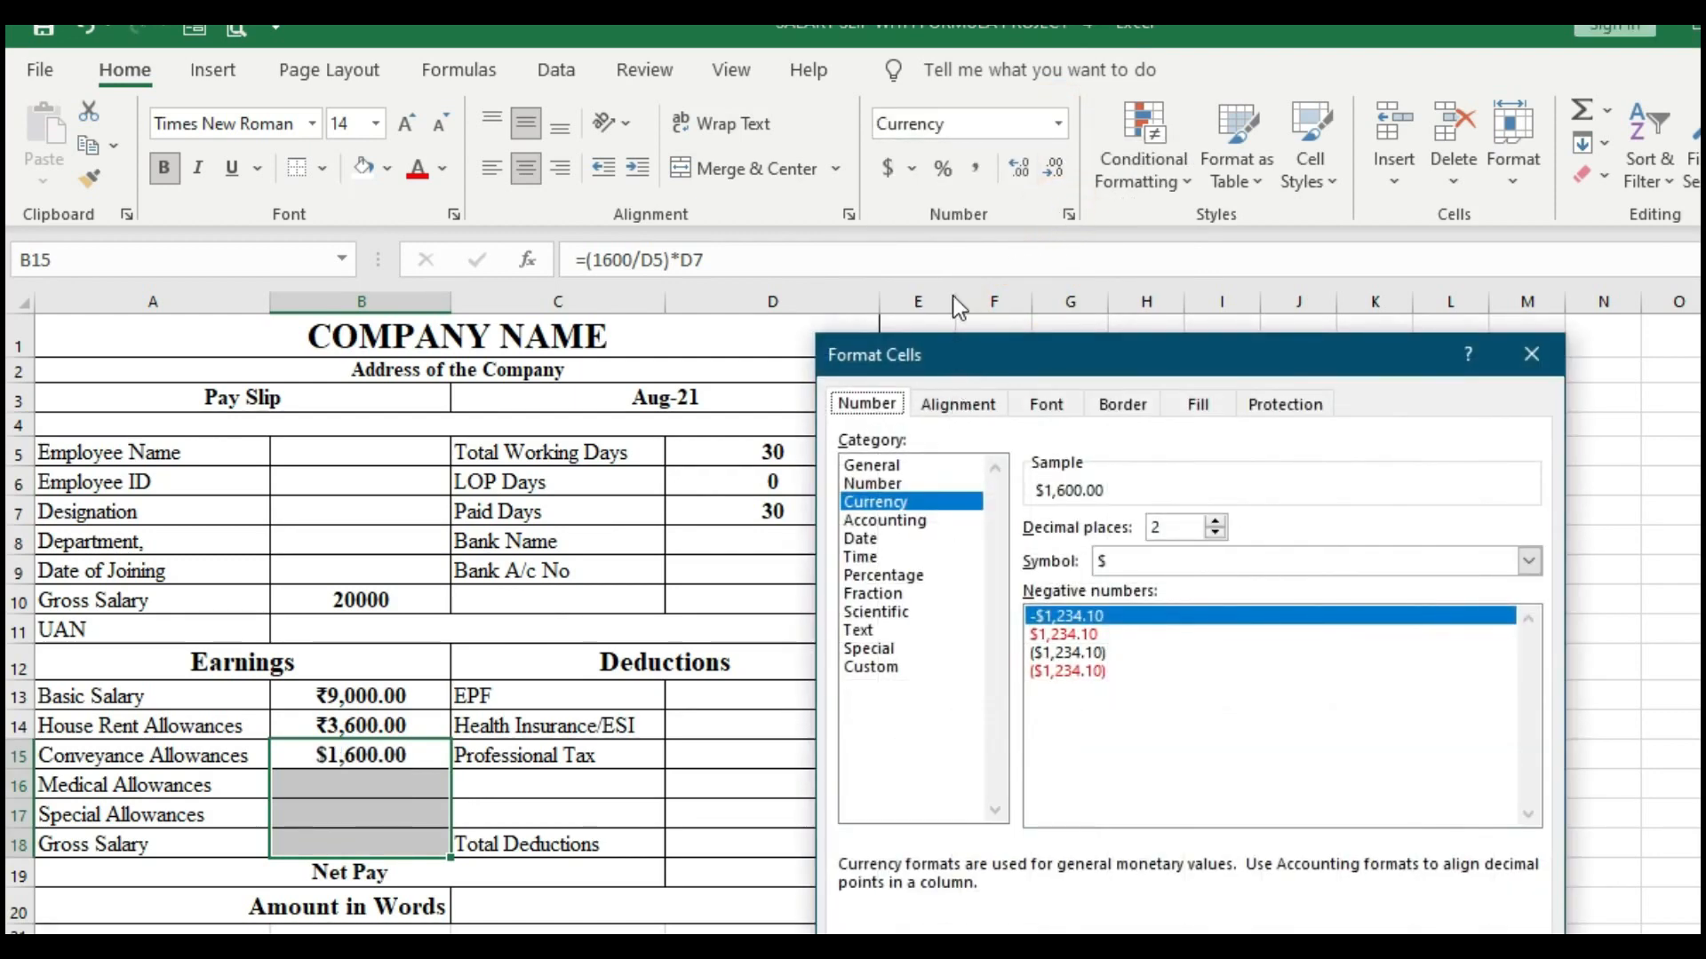
left_click(1528, 562)
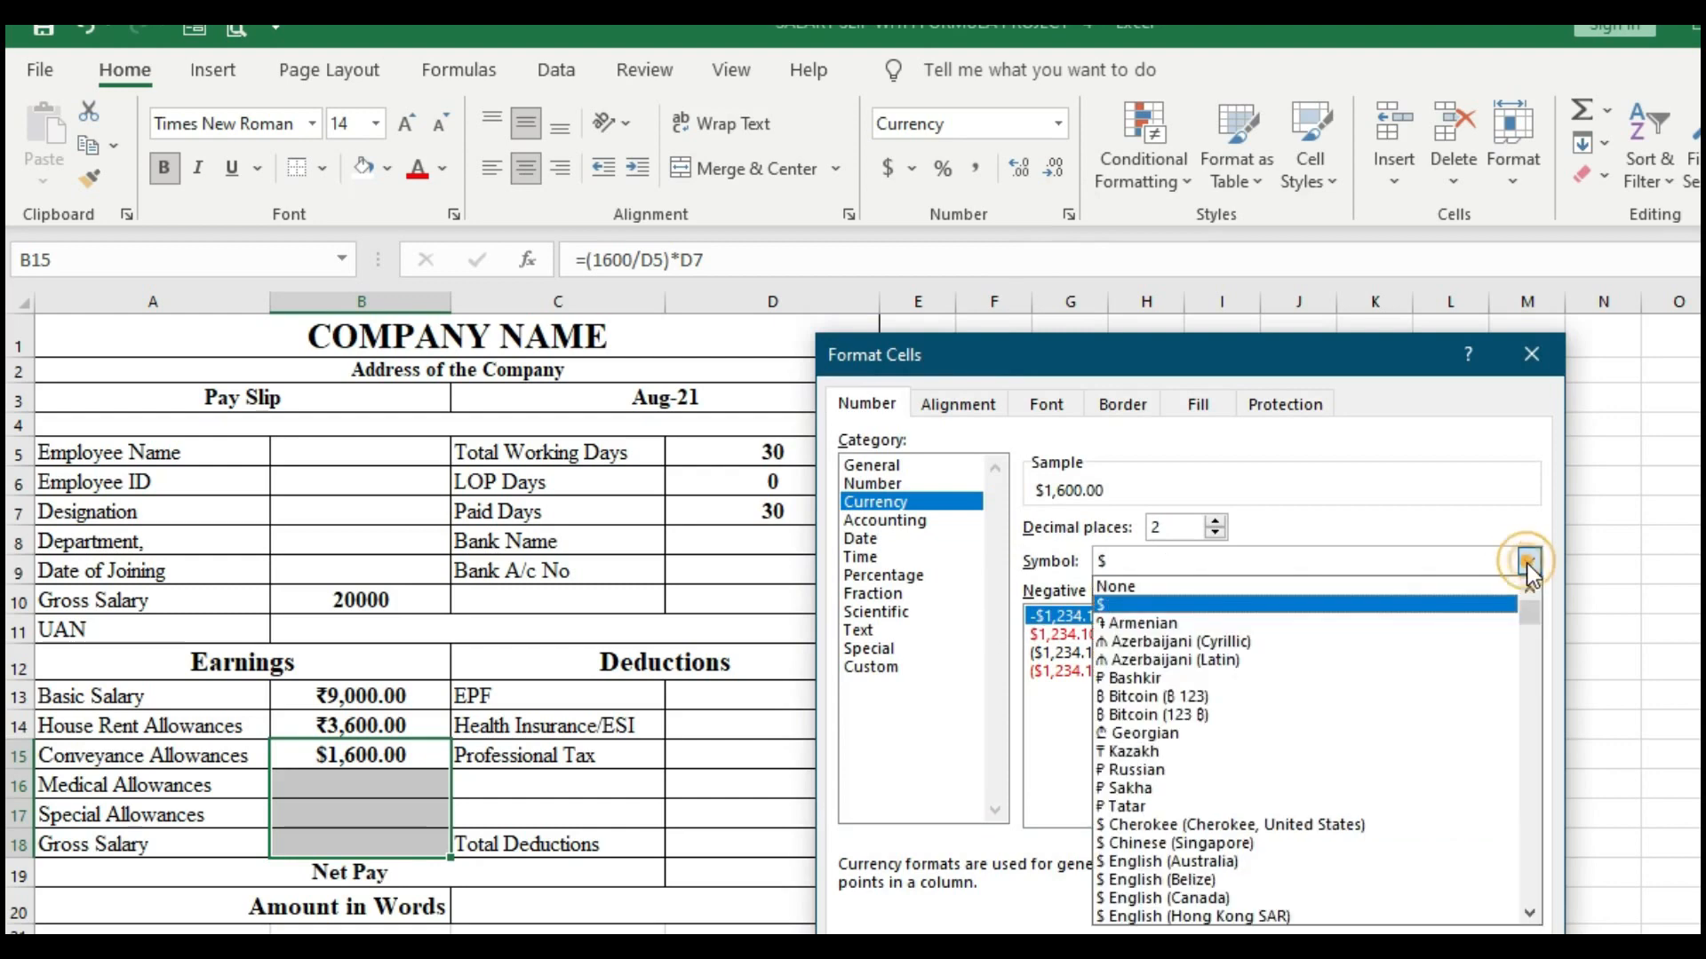
left_click(1528, 633)
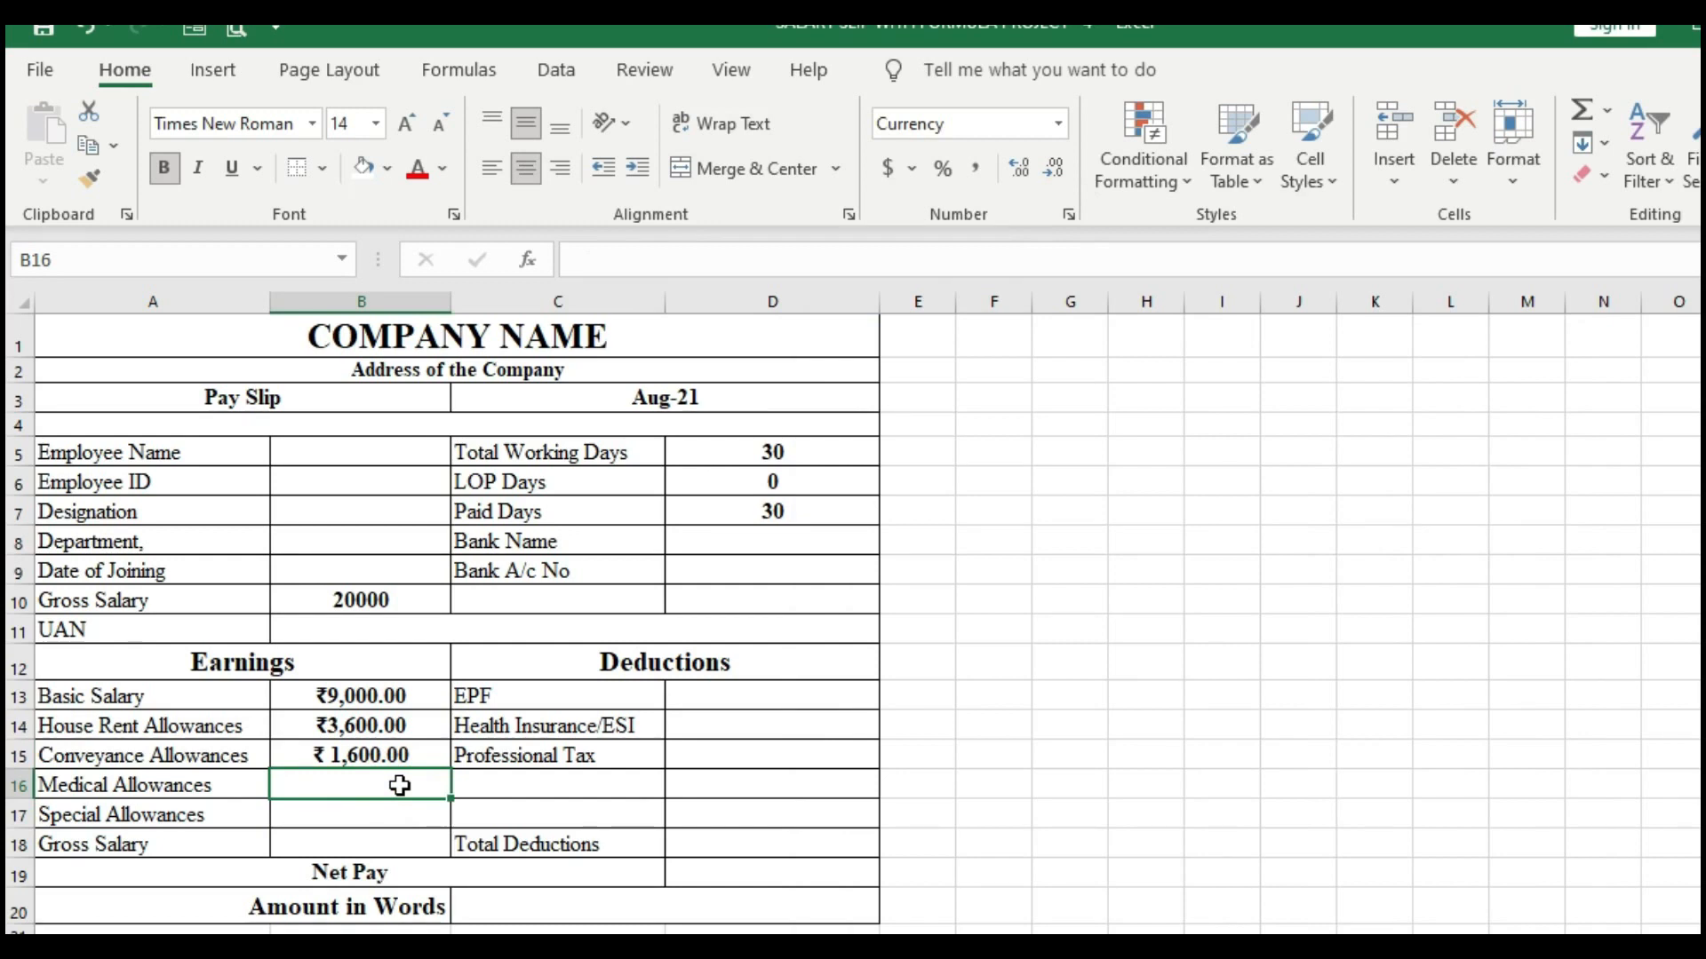
Step: Switch to the finished salary slip workbook and examine the Medical Allowances formula in B16
type("=")
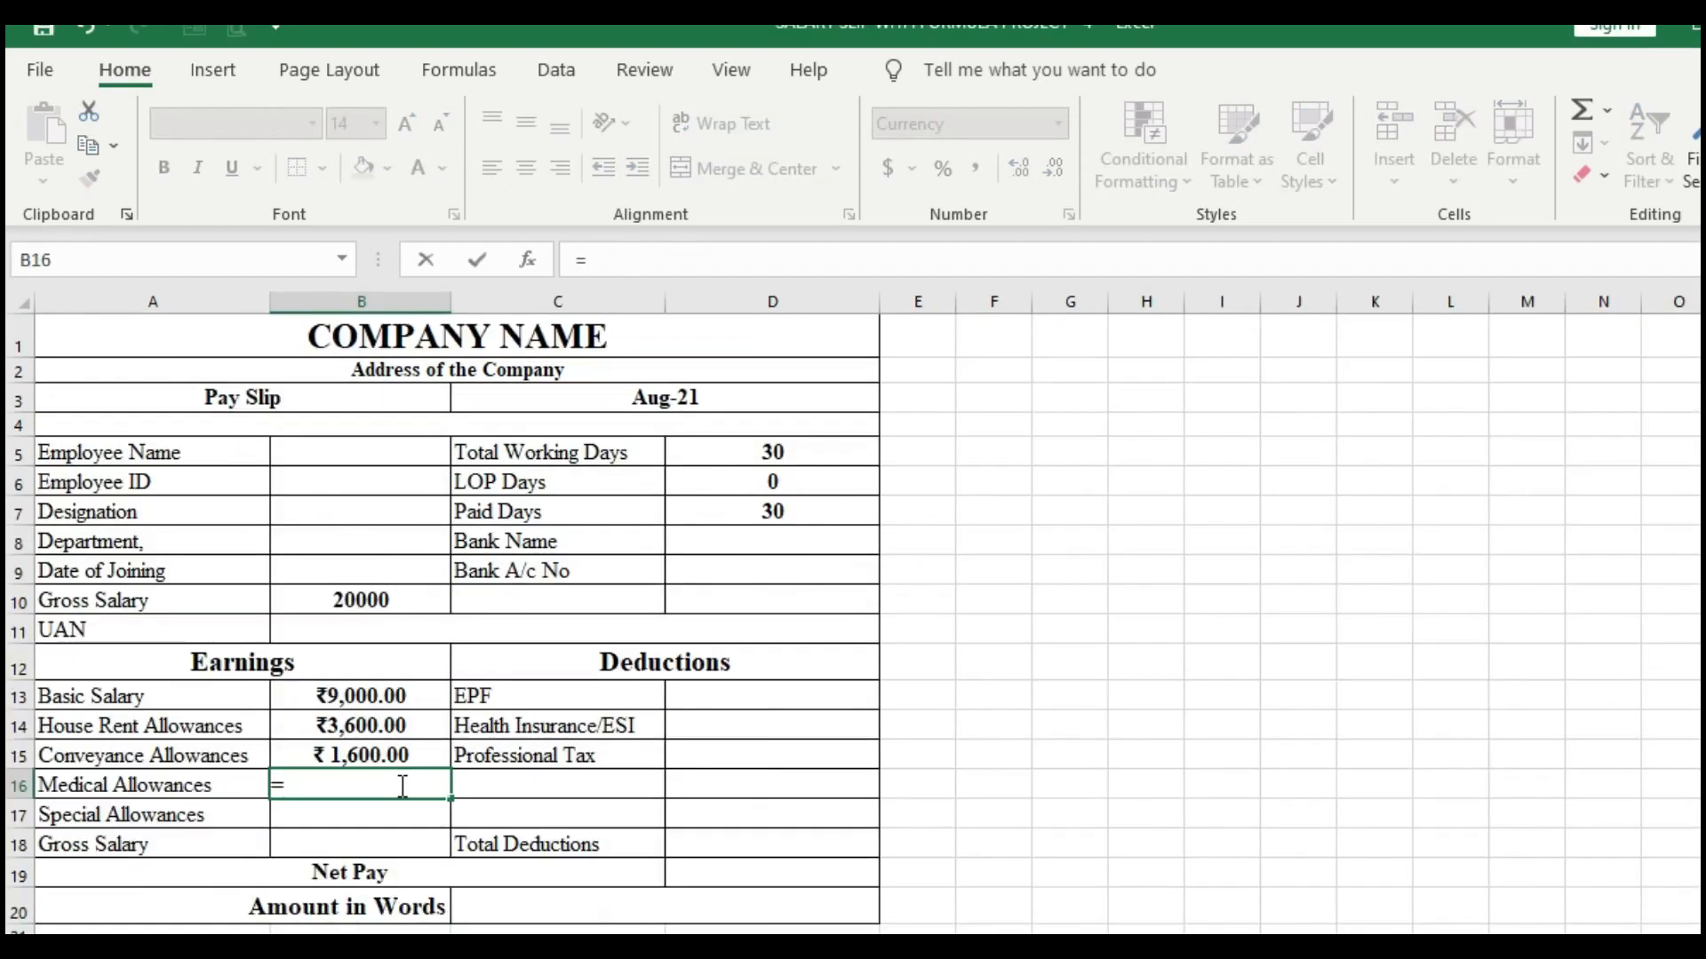
key("Escape")
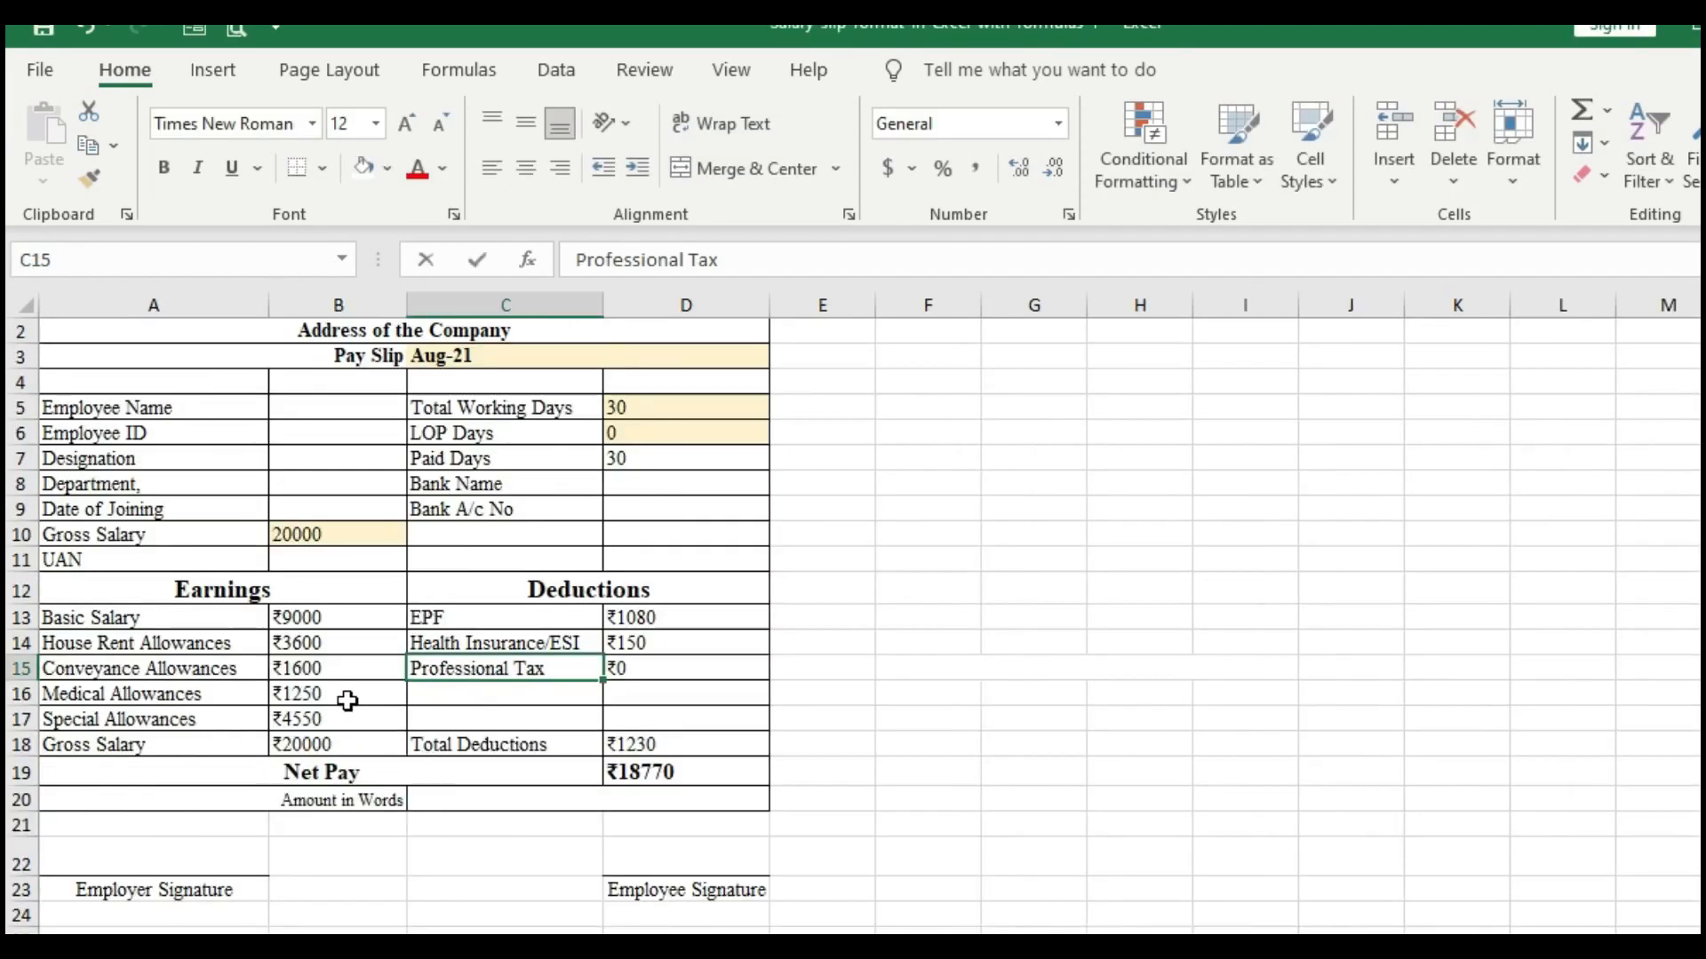
left_click(347, 702)
scroll(446, 724, "up", 2)
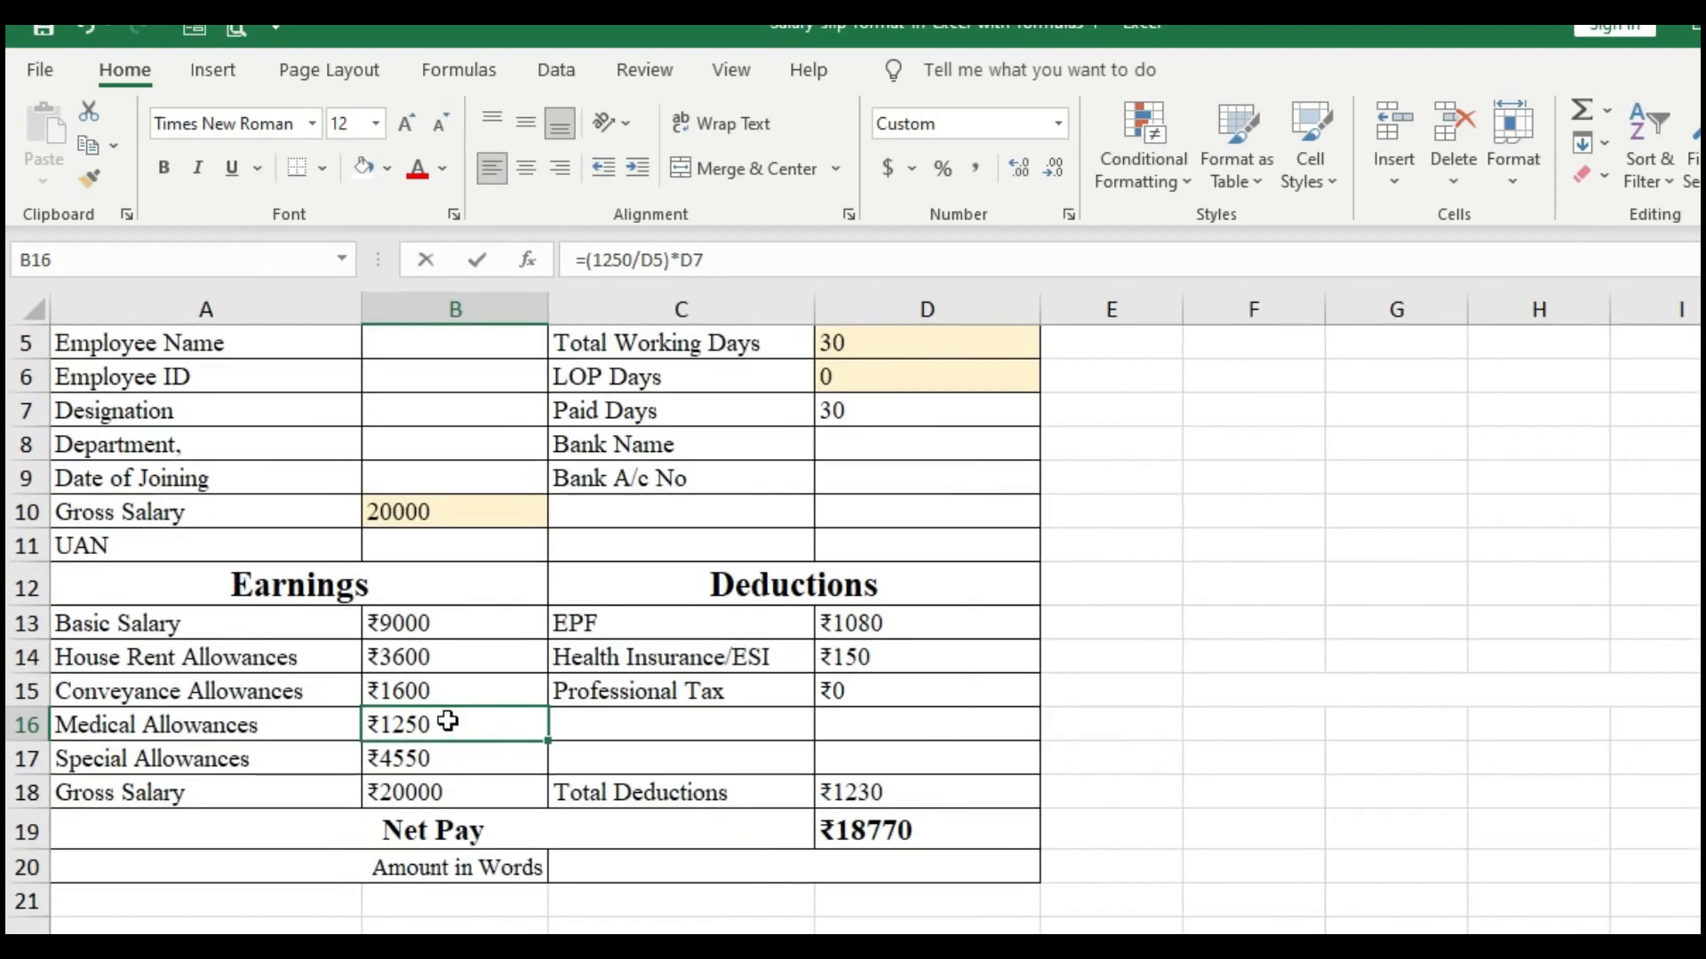
double_click(447, 722)
scroll(683, 587, "up", 1)
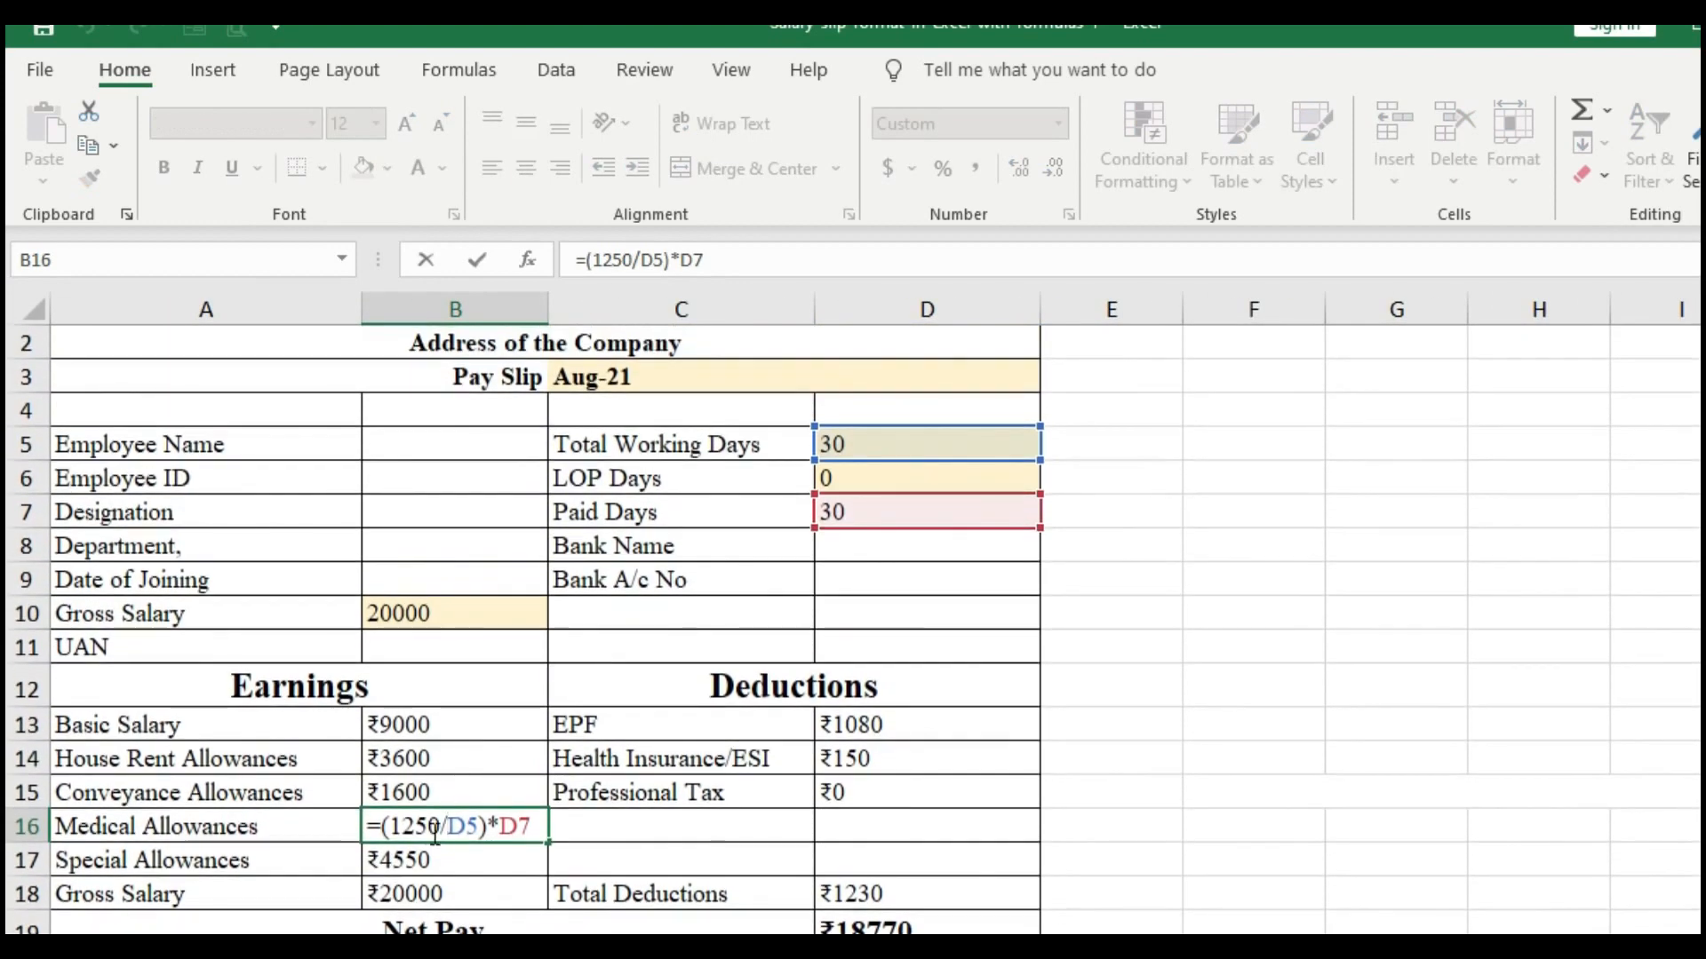
key("Tab")
left_click(478, 824)
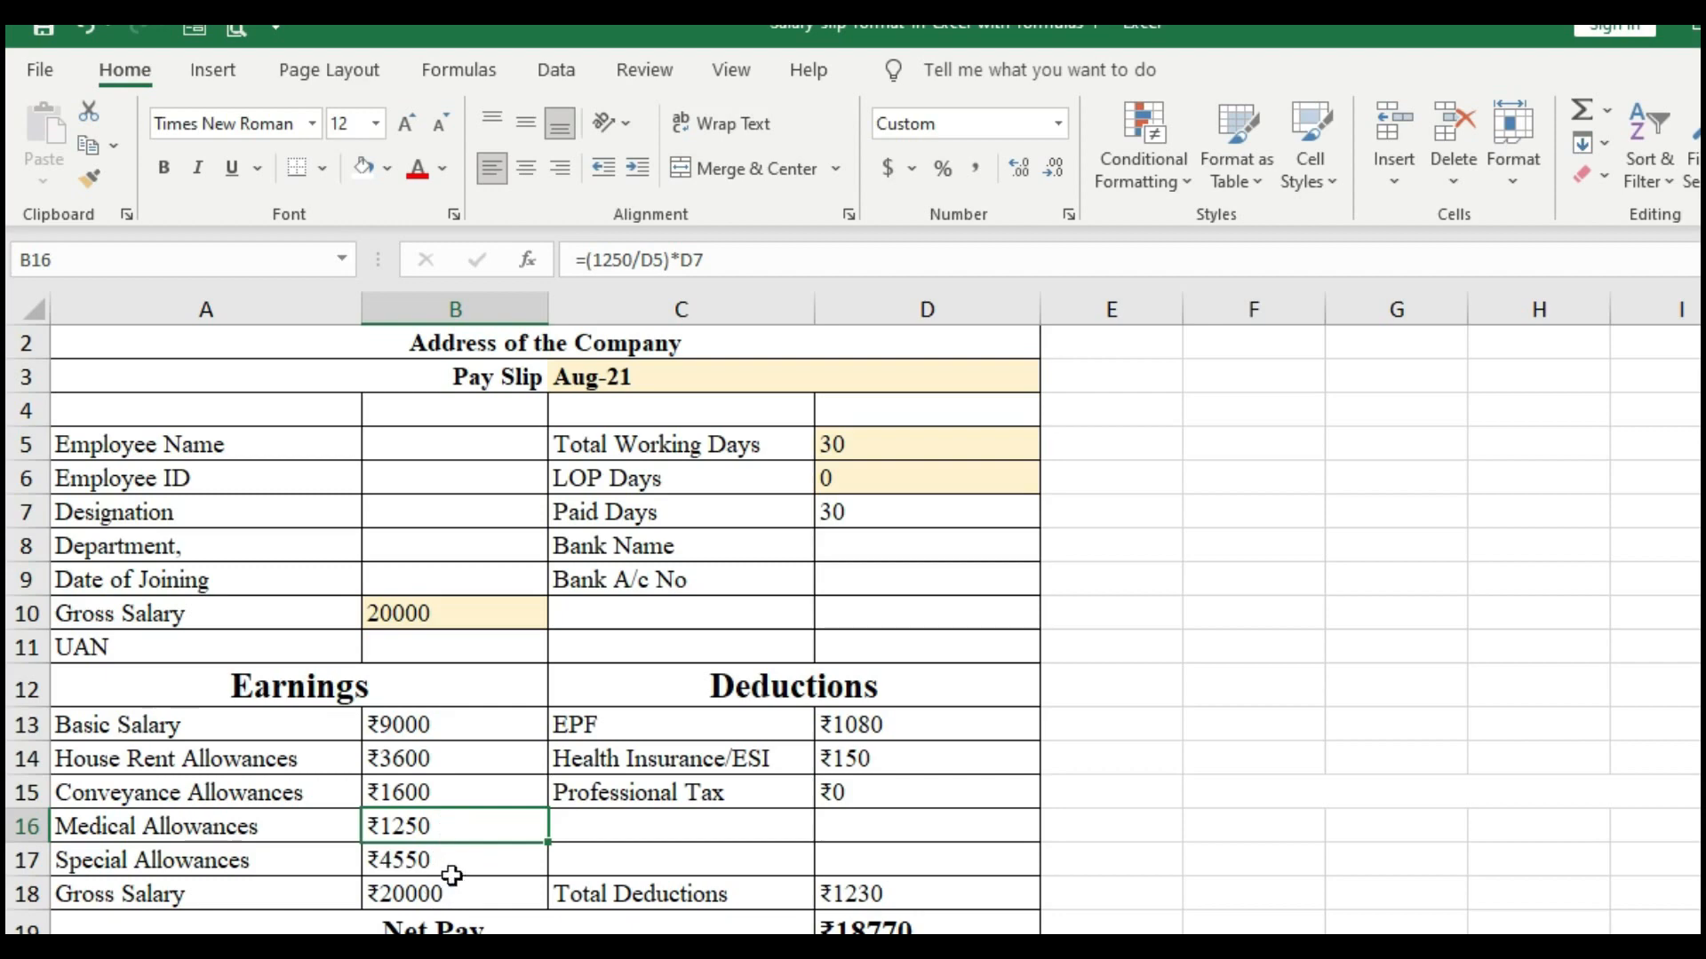
scroll(575, 824, "down", 1)
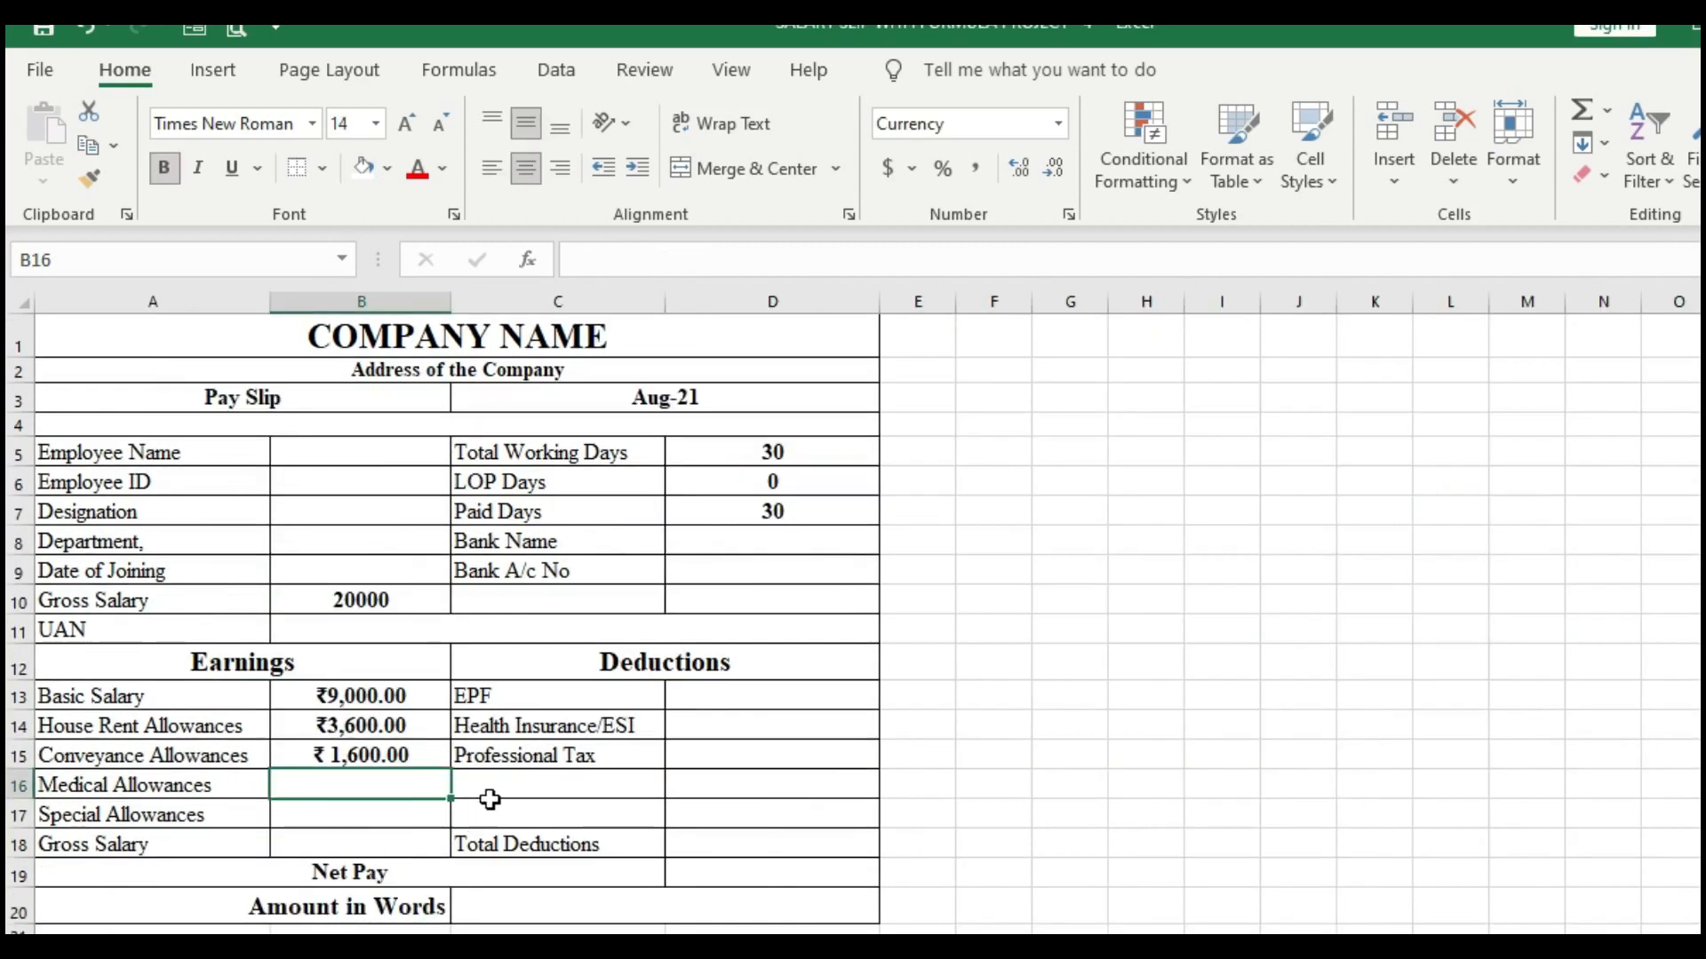
Step: Enter the Medical Allowances formula =(1250/D5)*D7 in cell B16 of the new salary slip
type("=")
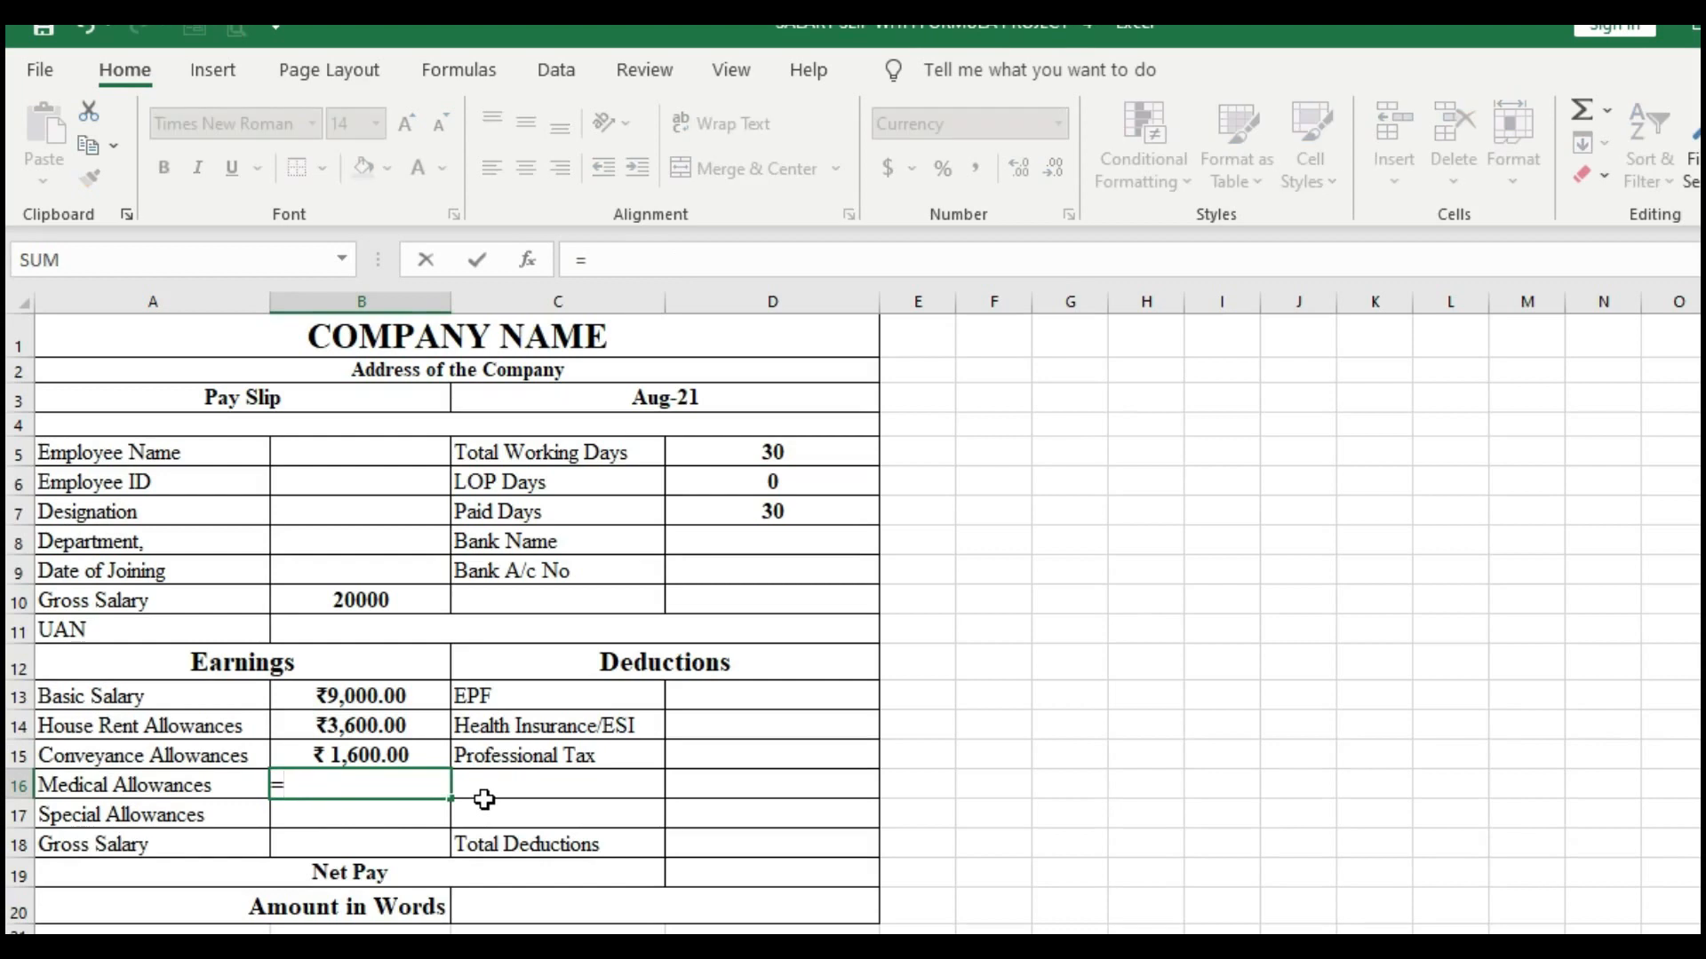
type("(125")
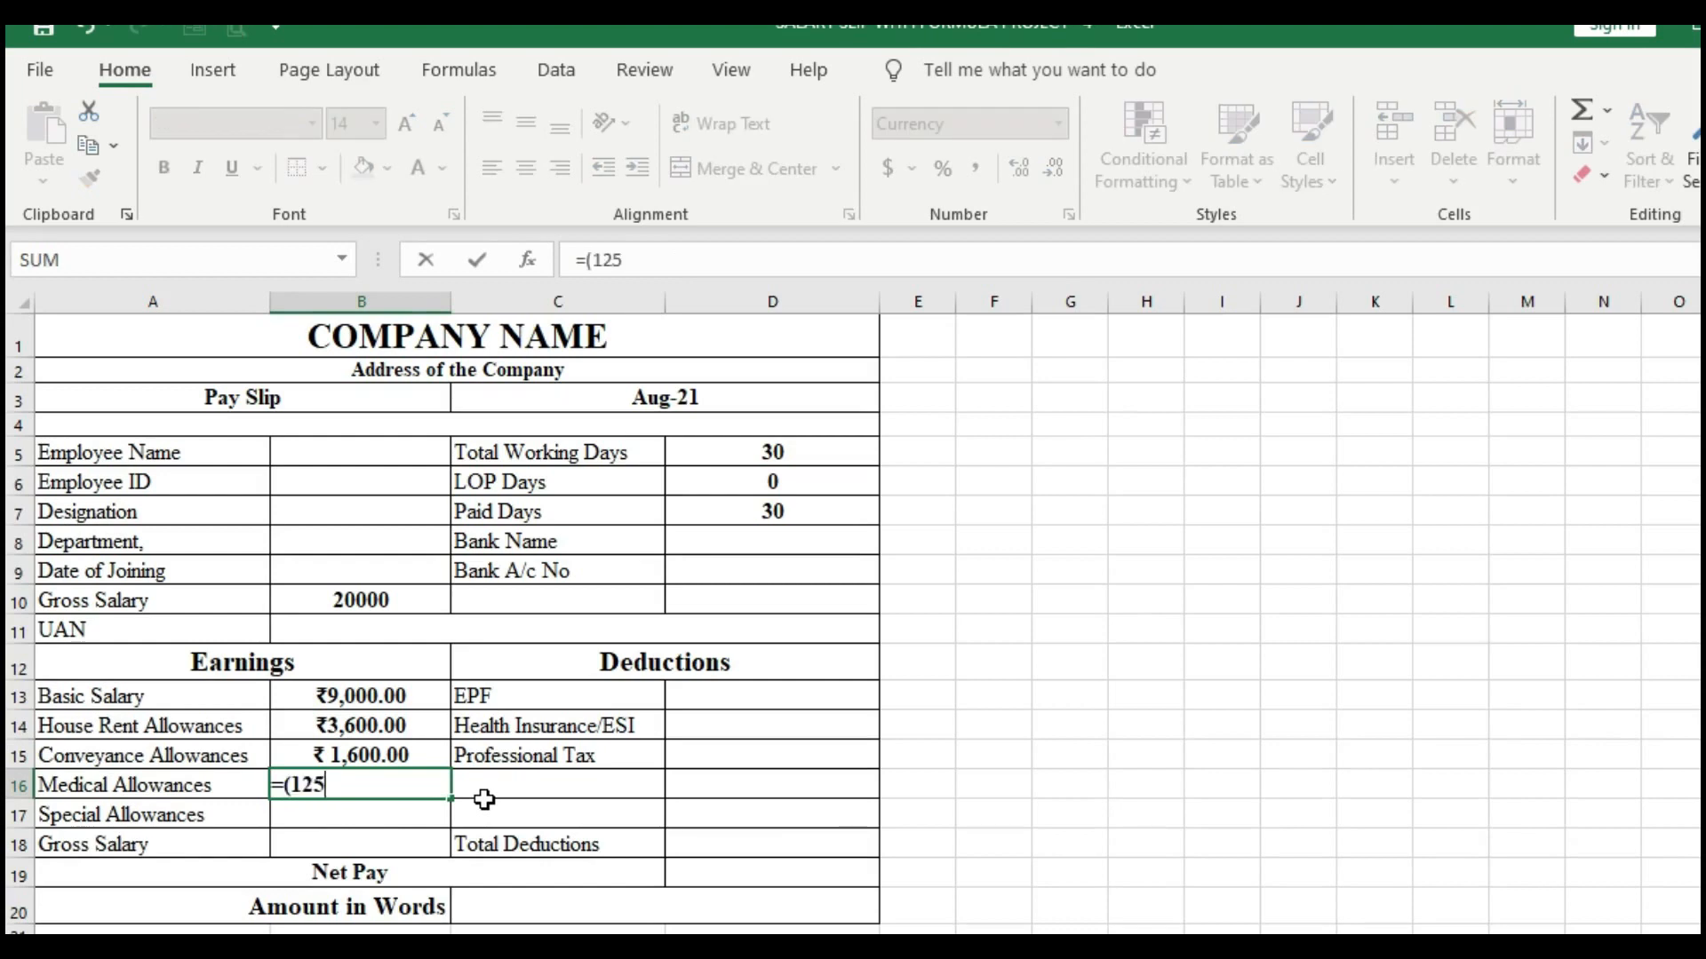
type("0/")
left_click(771, 453)
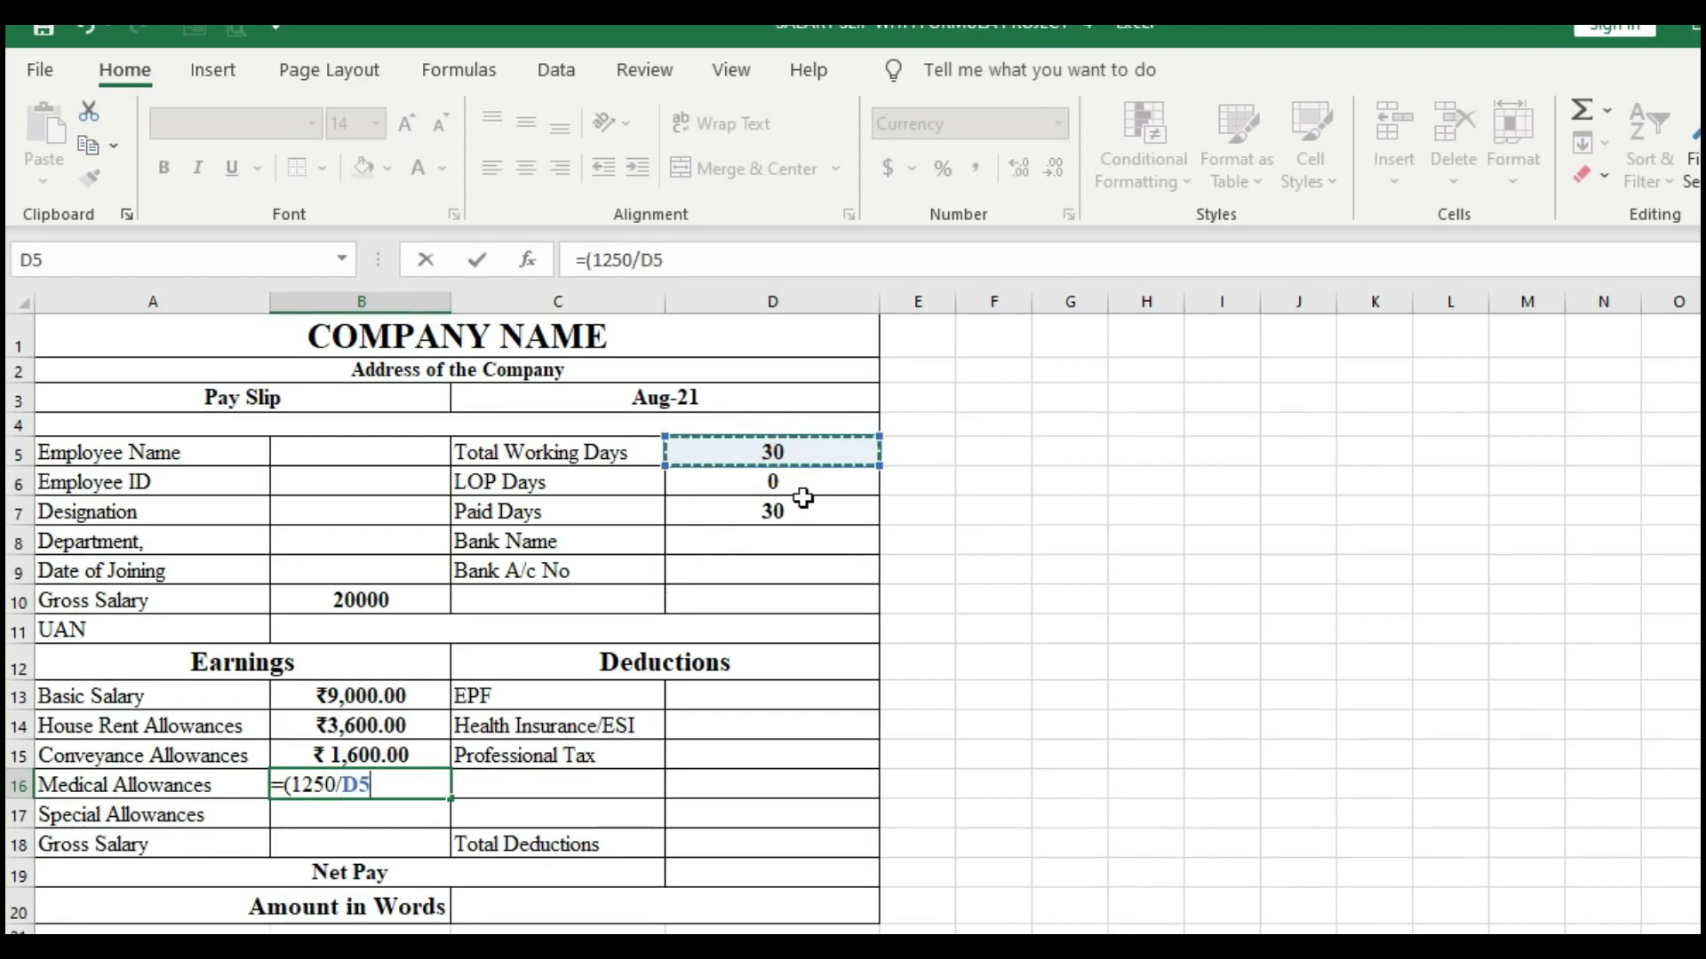
type(")*")
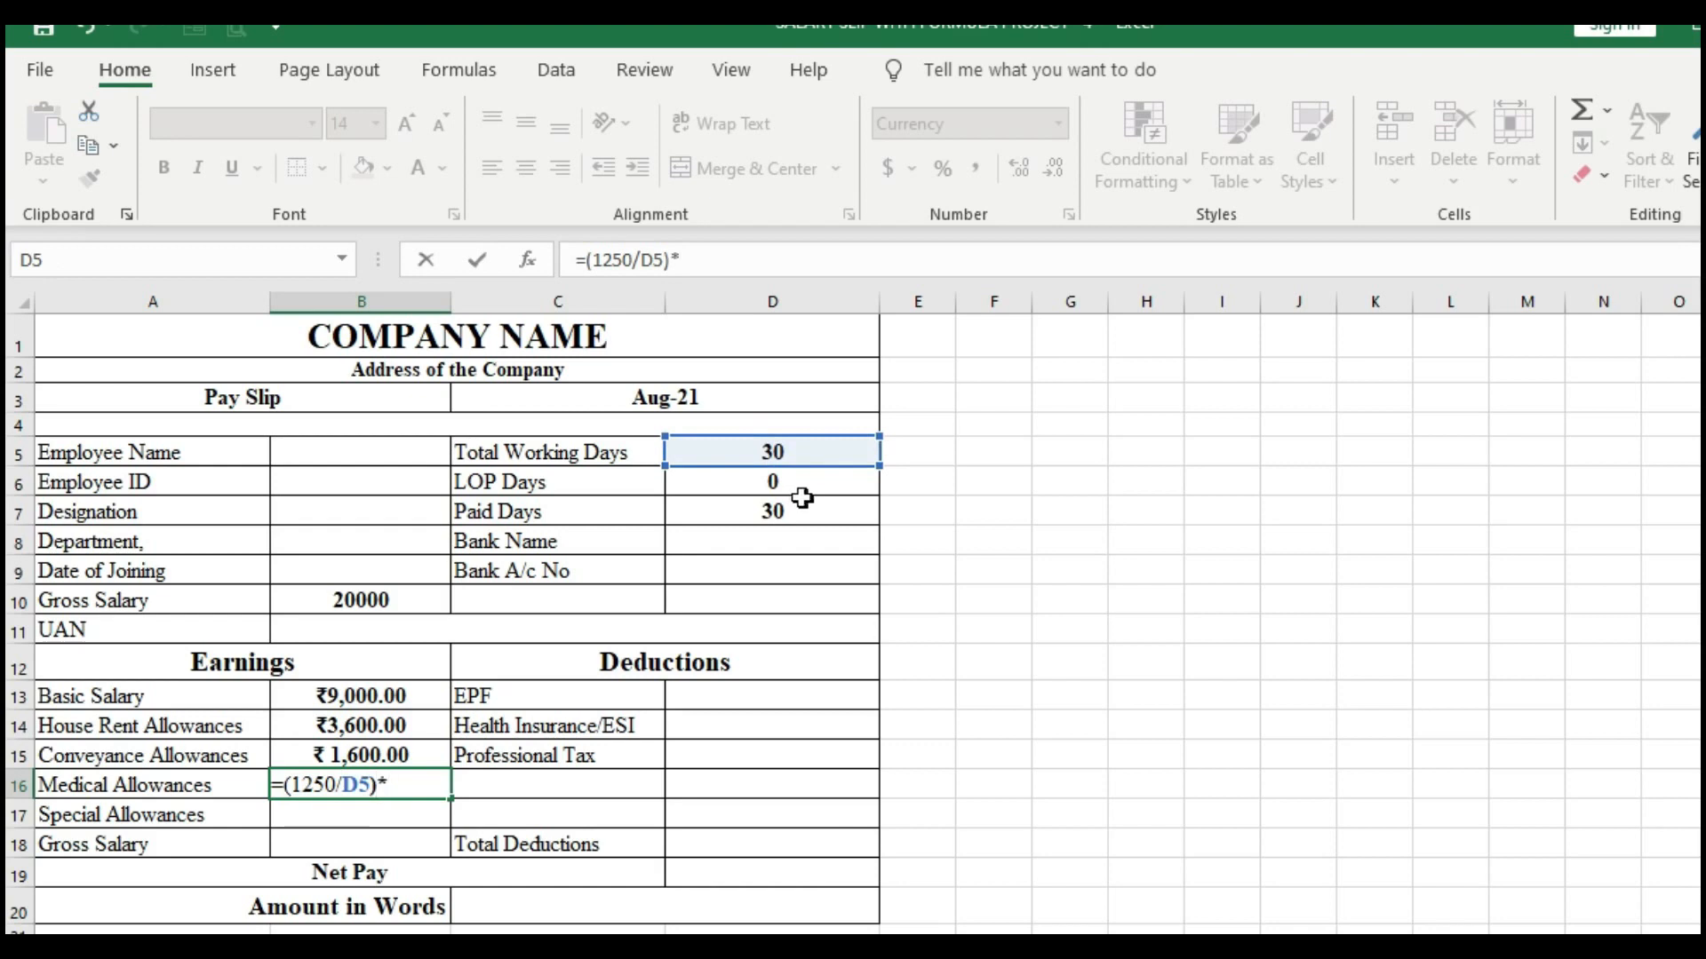
left_click(802, 504)
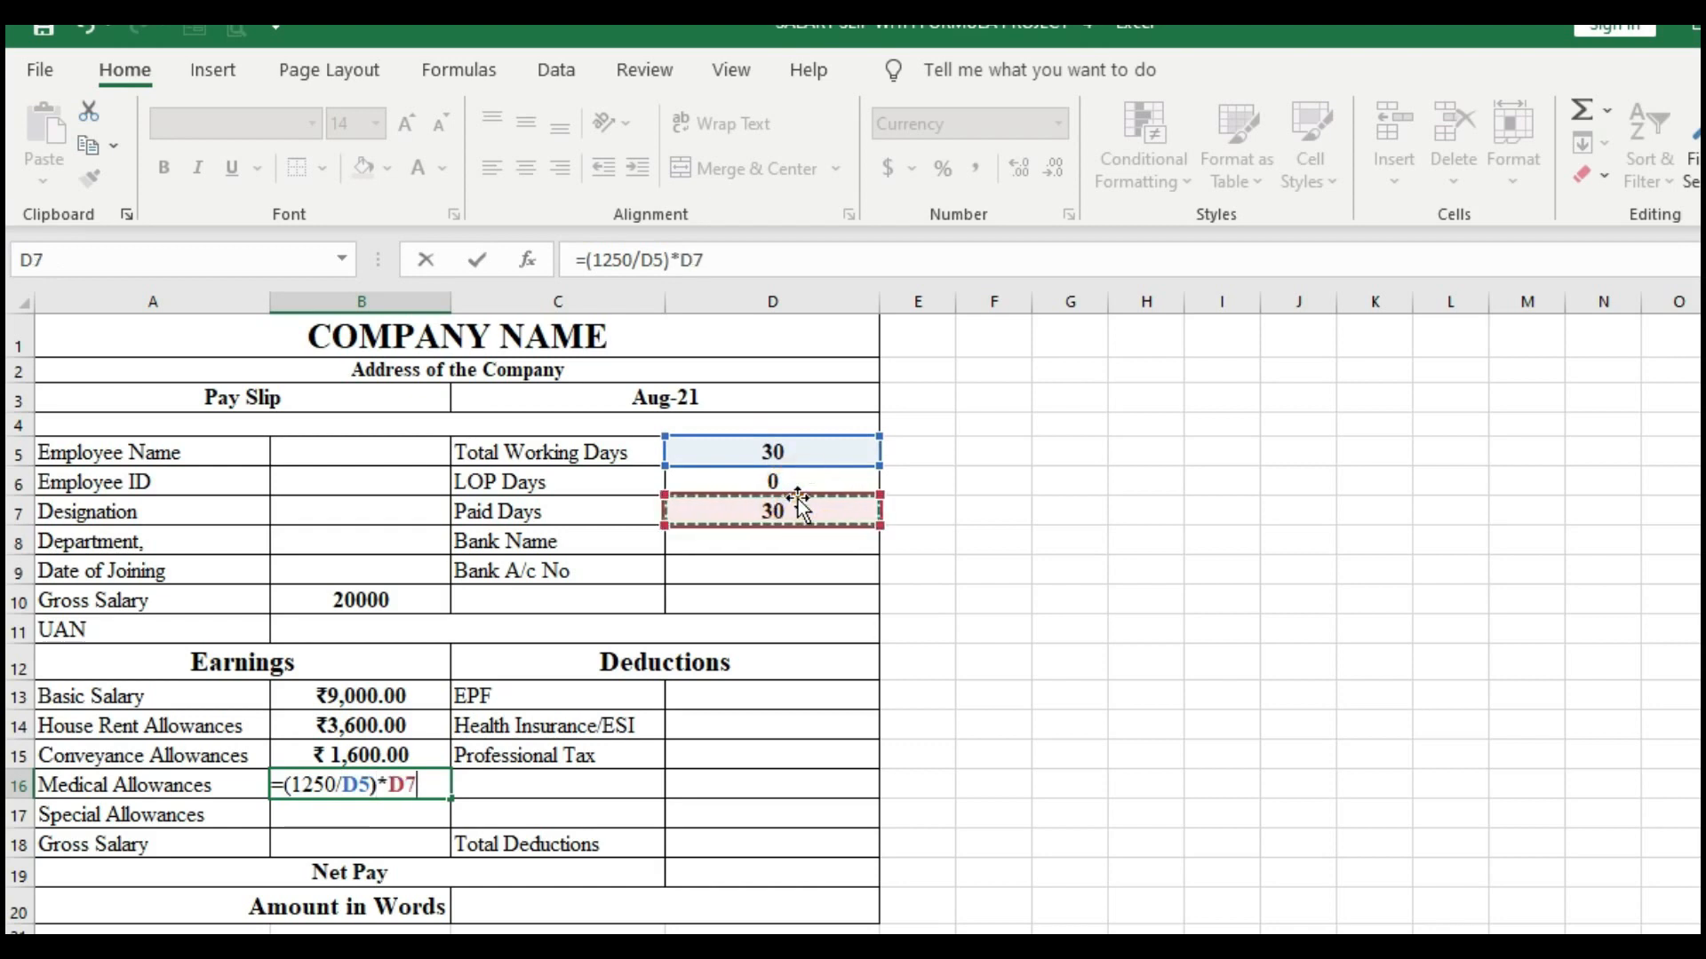
key("Return")
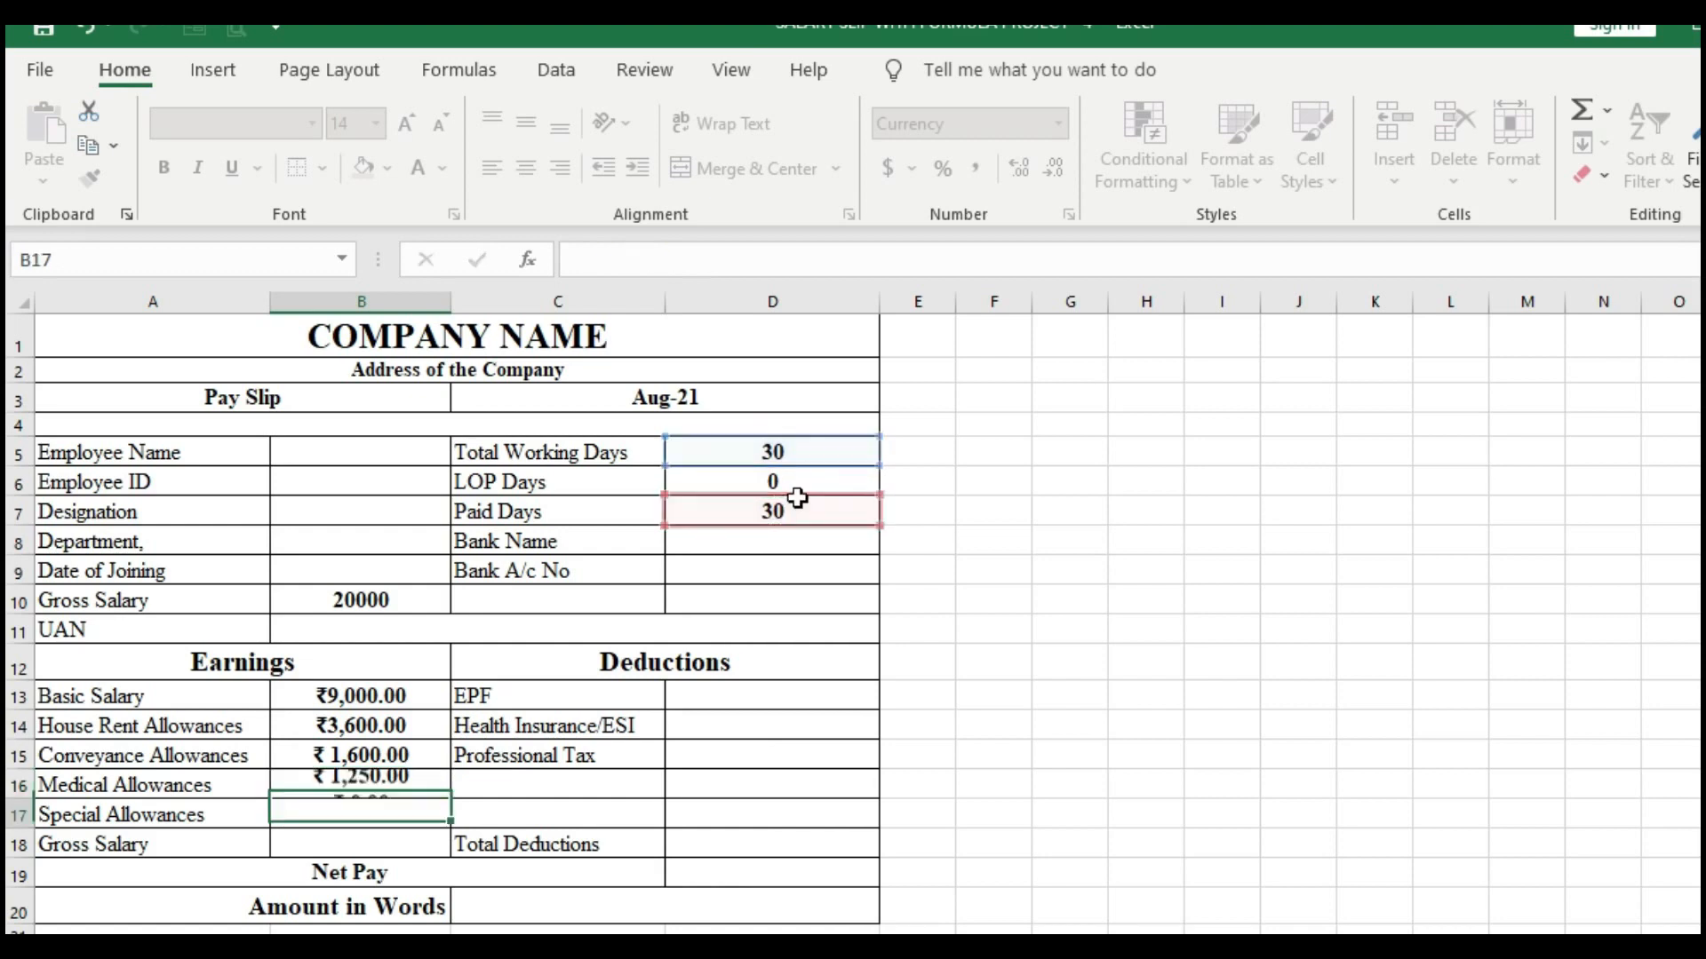
left_click(391, 789)
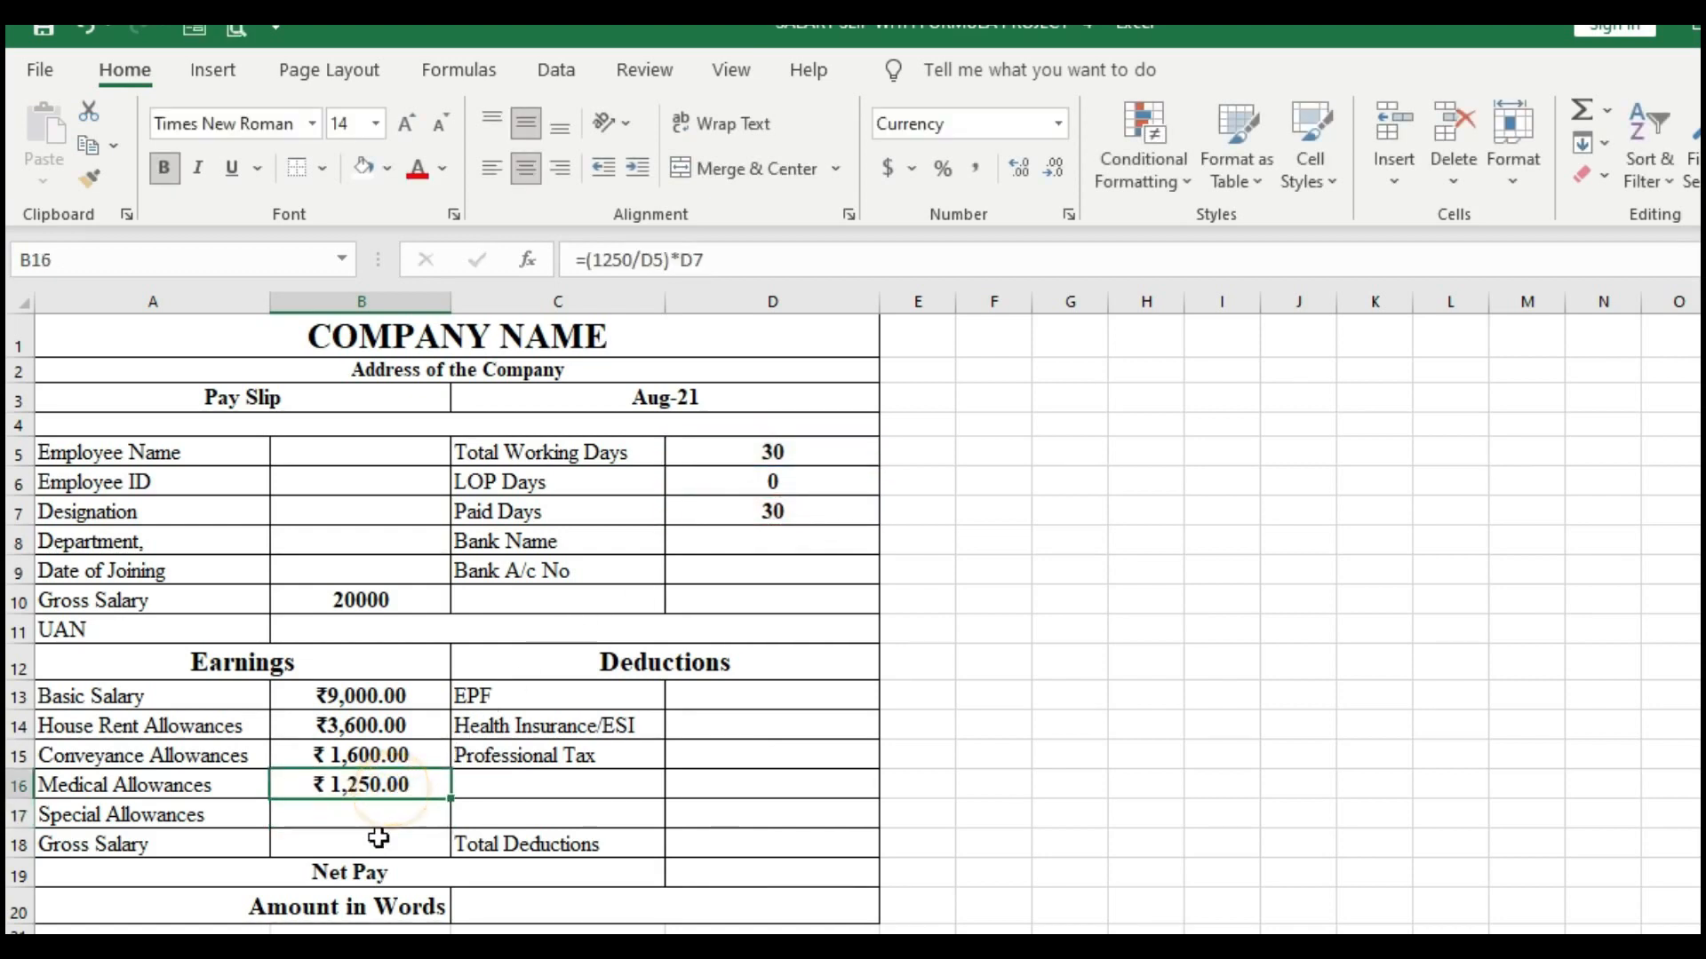
Step: Switch to the finished salary slip workbook and examine the Special Allowances formula in B17
left_click(379, 805)
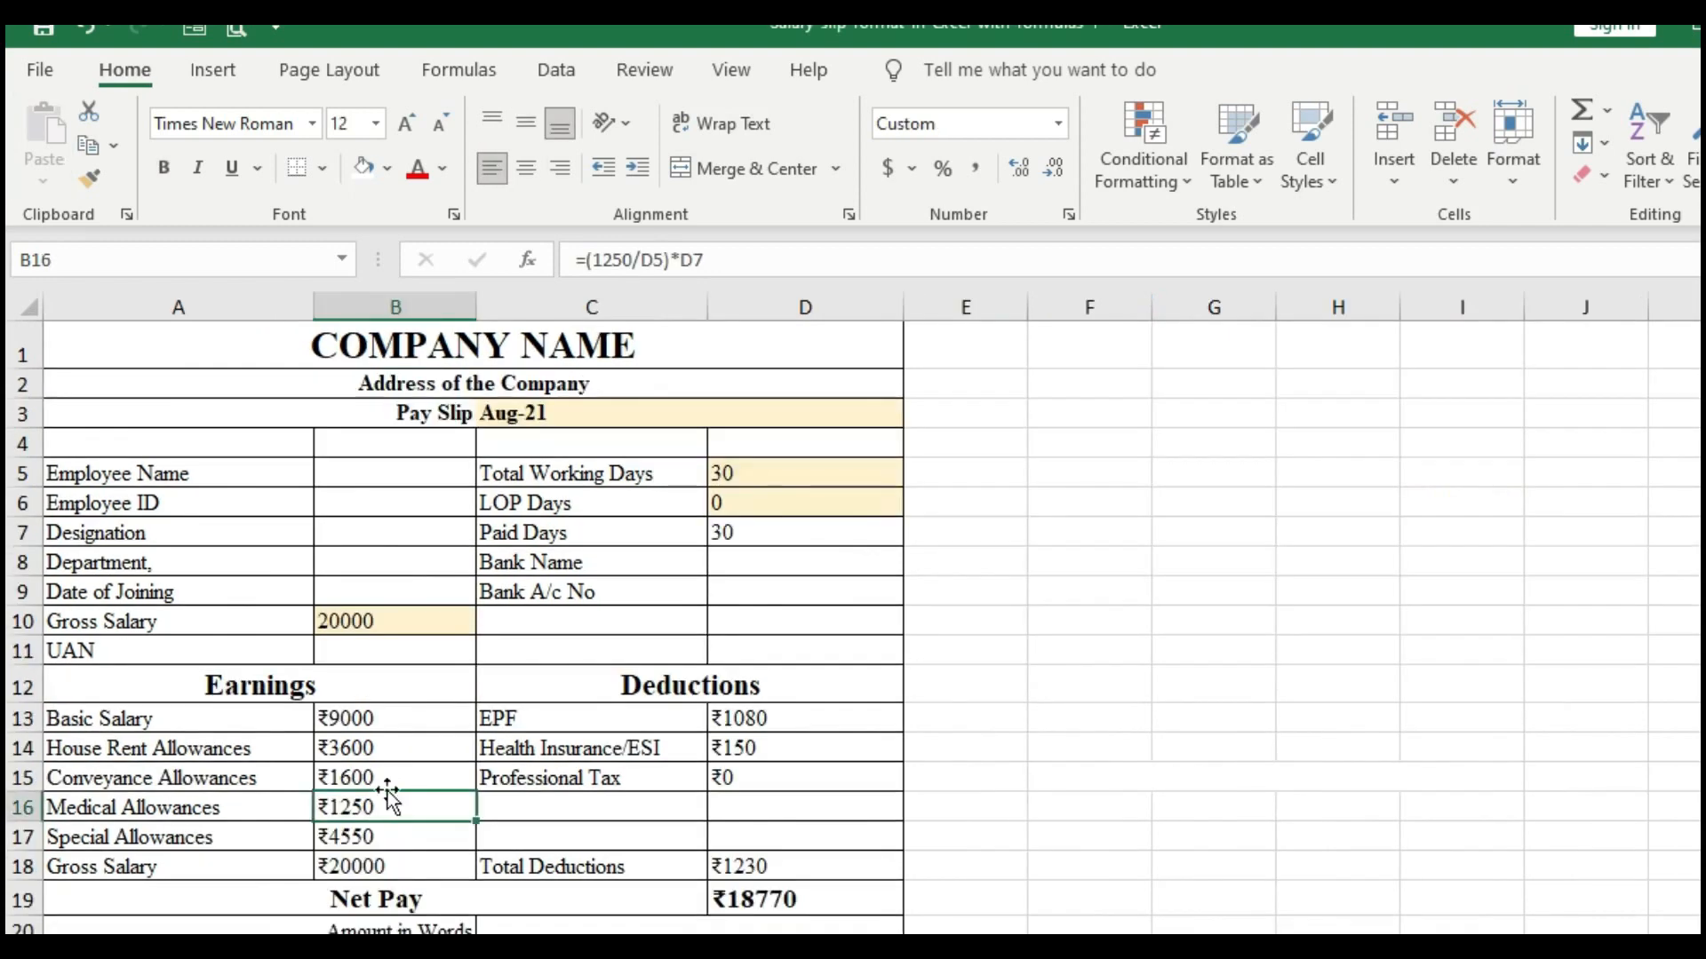
left_click(378, 844)
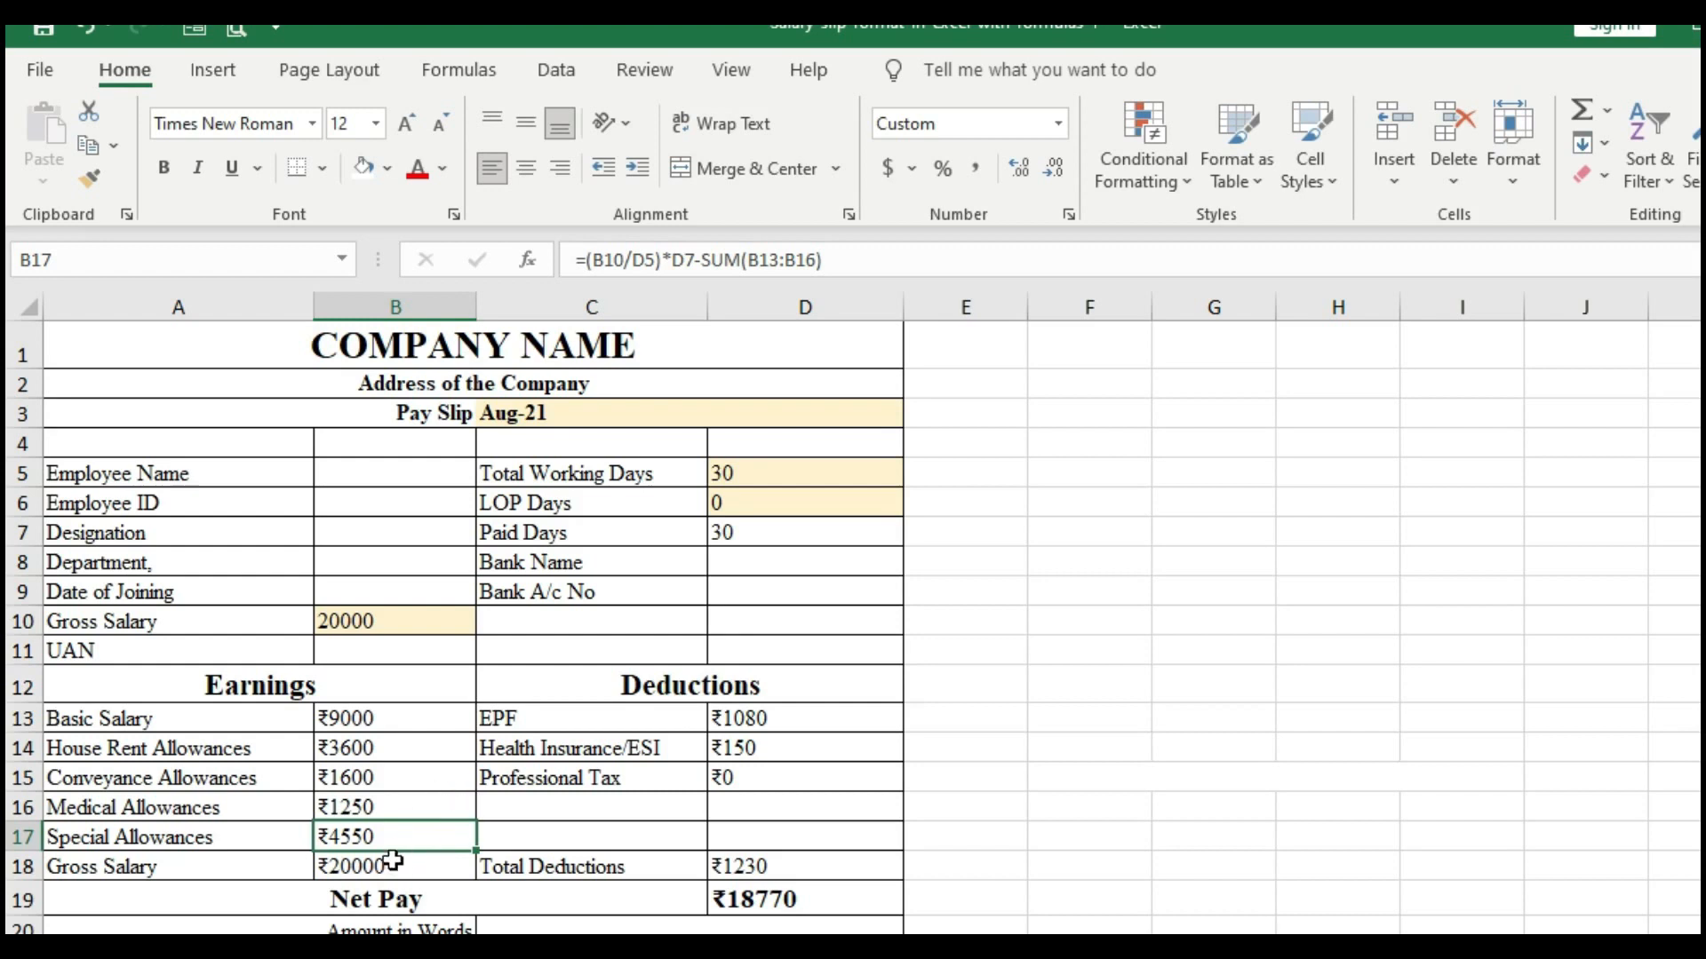
double_click(404, 837)
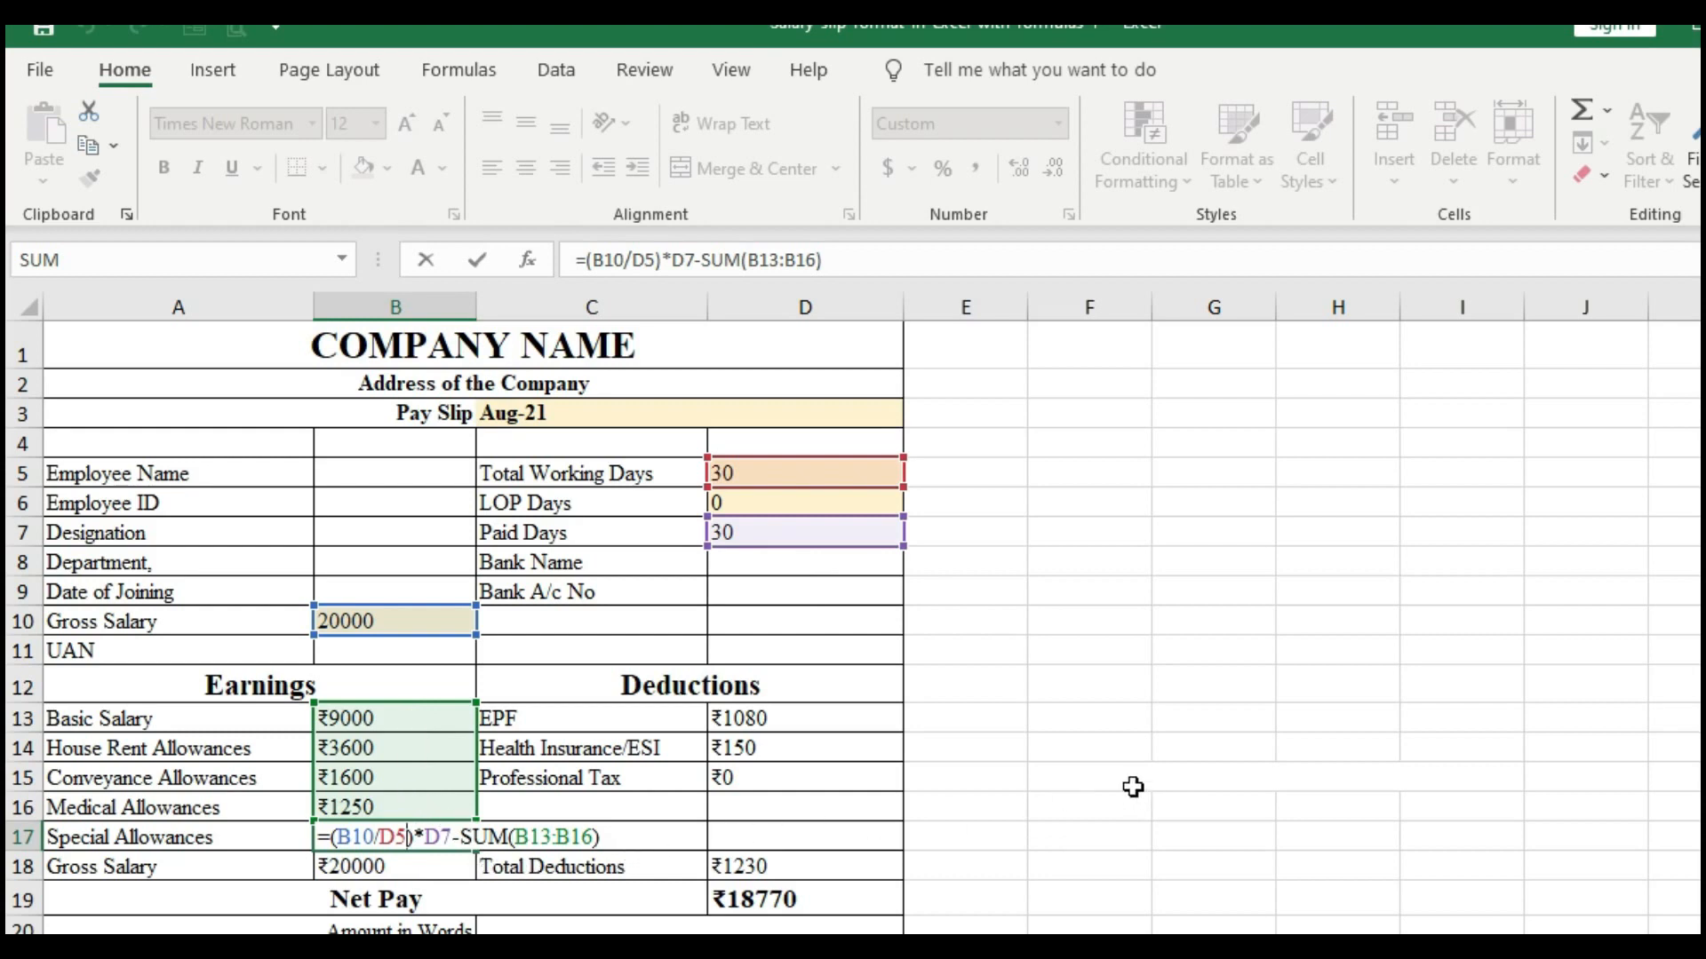
key("Tab")
Step: Return to the new salary slip and enter the Special Allowances formula =(B10/D5)*D7-SUM(B13:B16) in B17, accepting Excel's closing-parenthesis correction
left_click(435, 833)
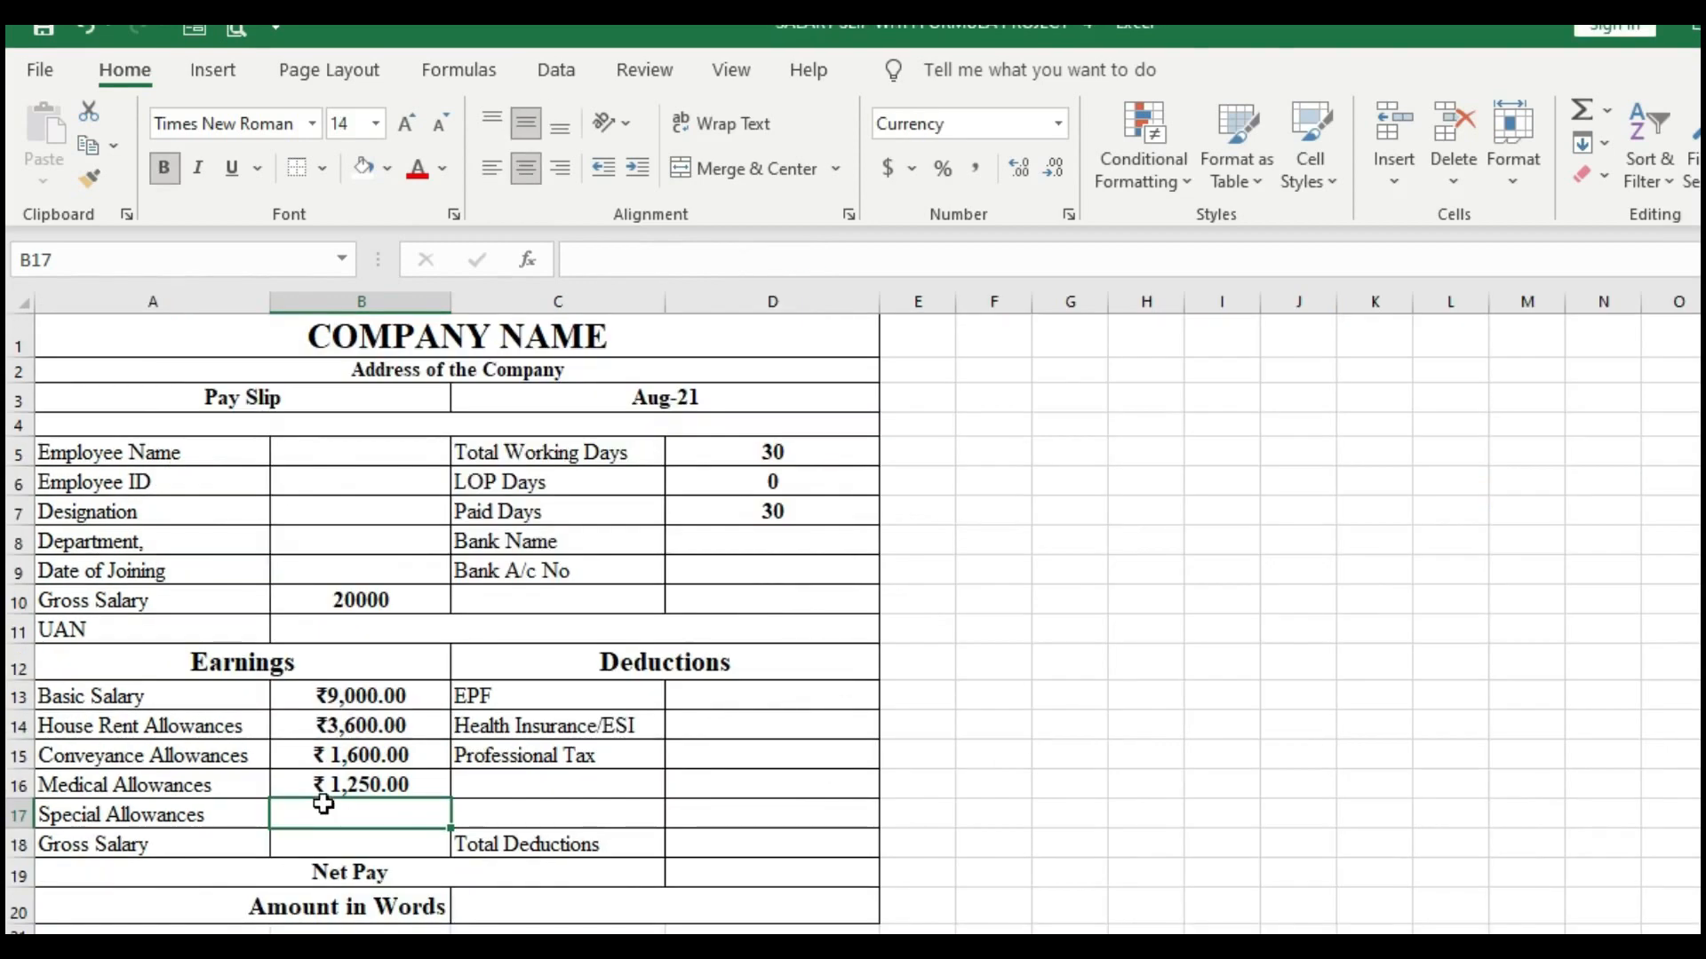
type("=")
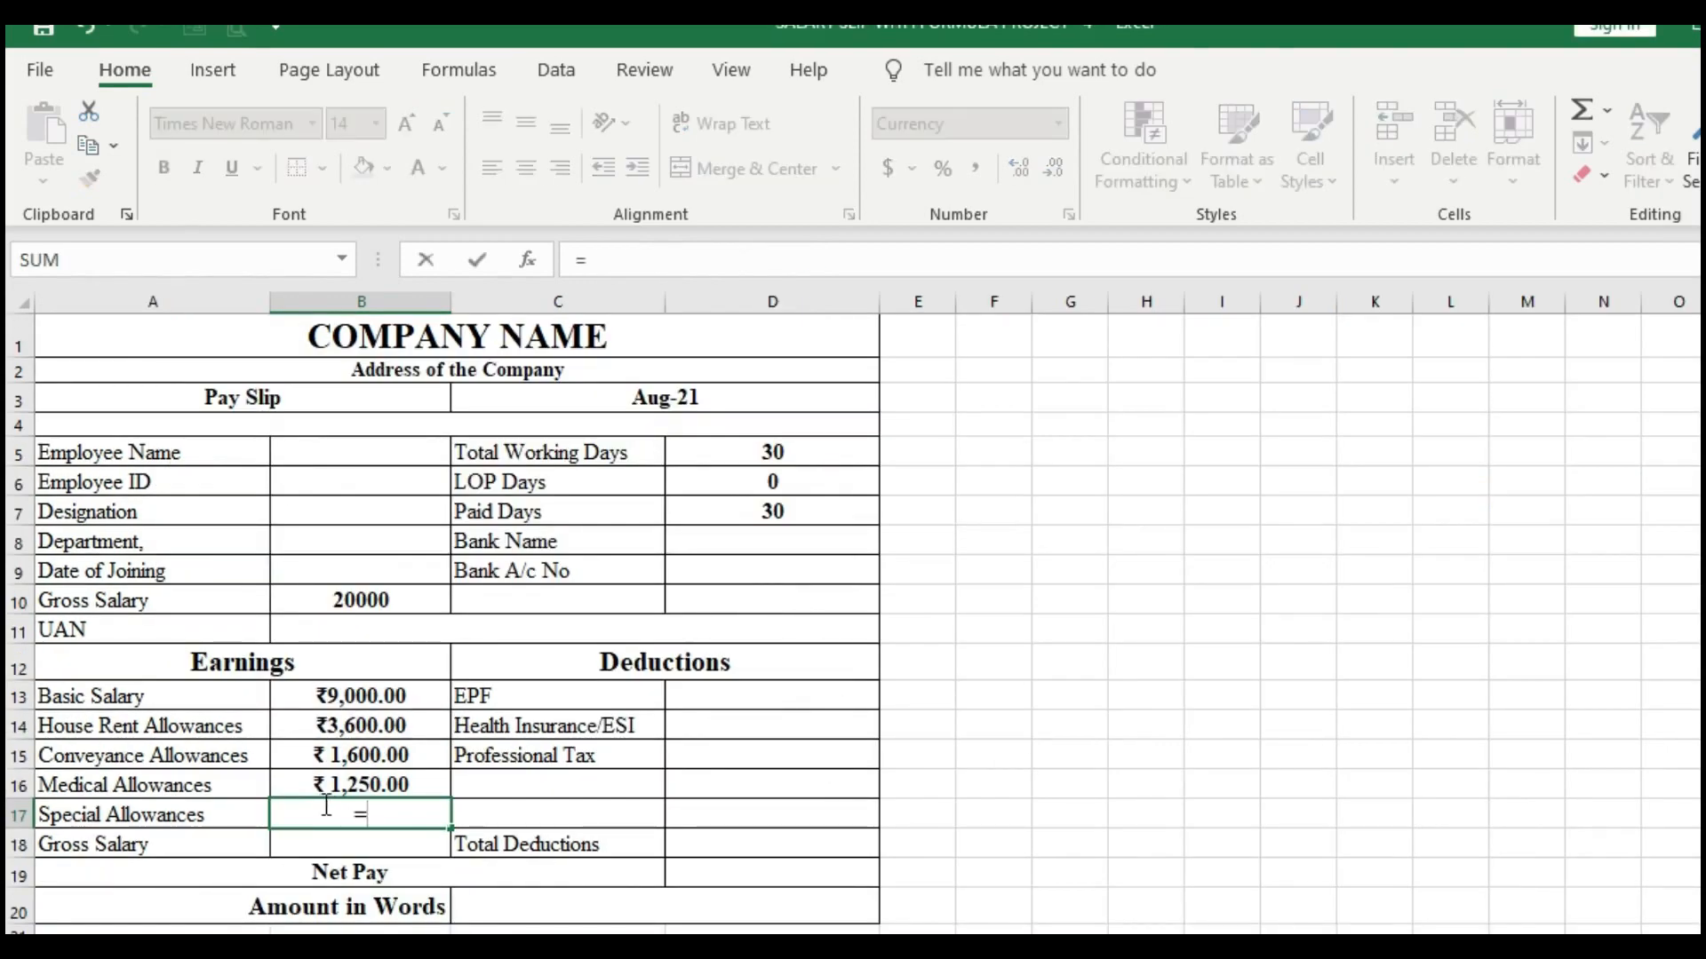
type("(")
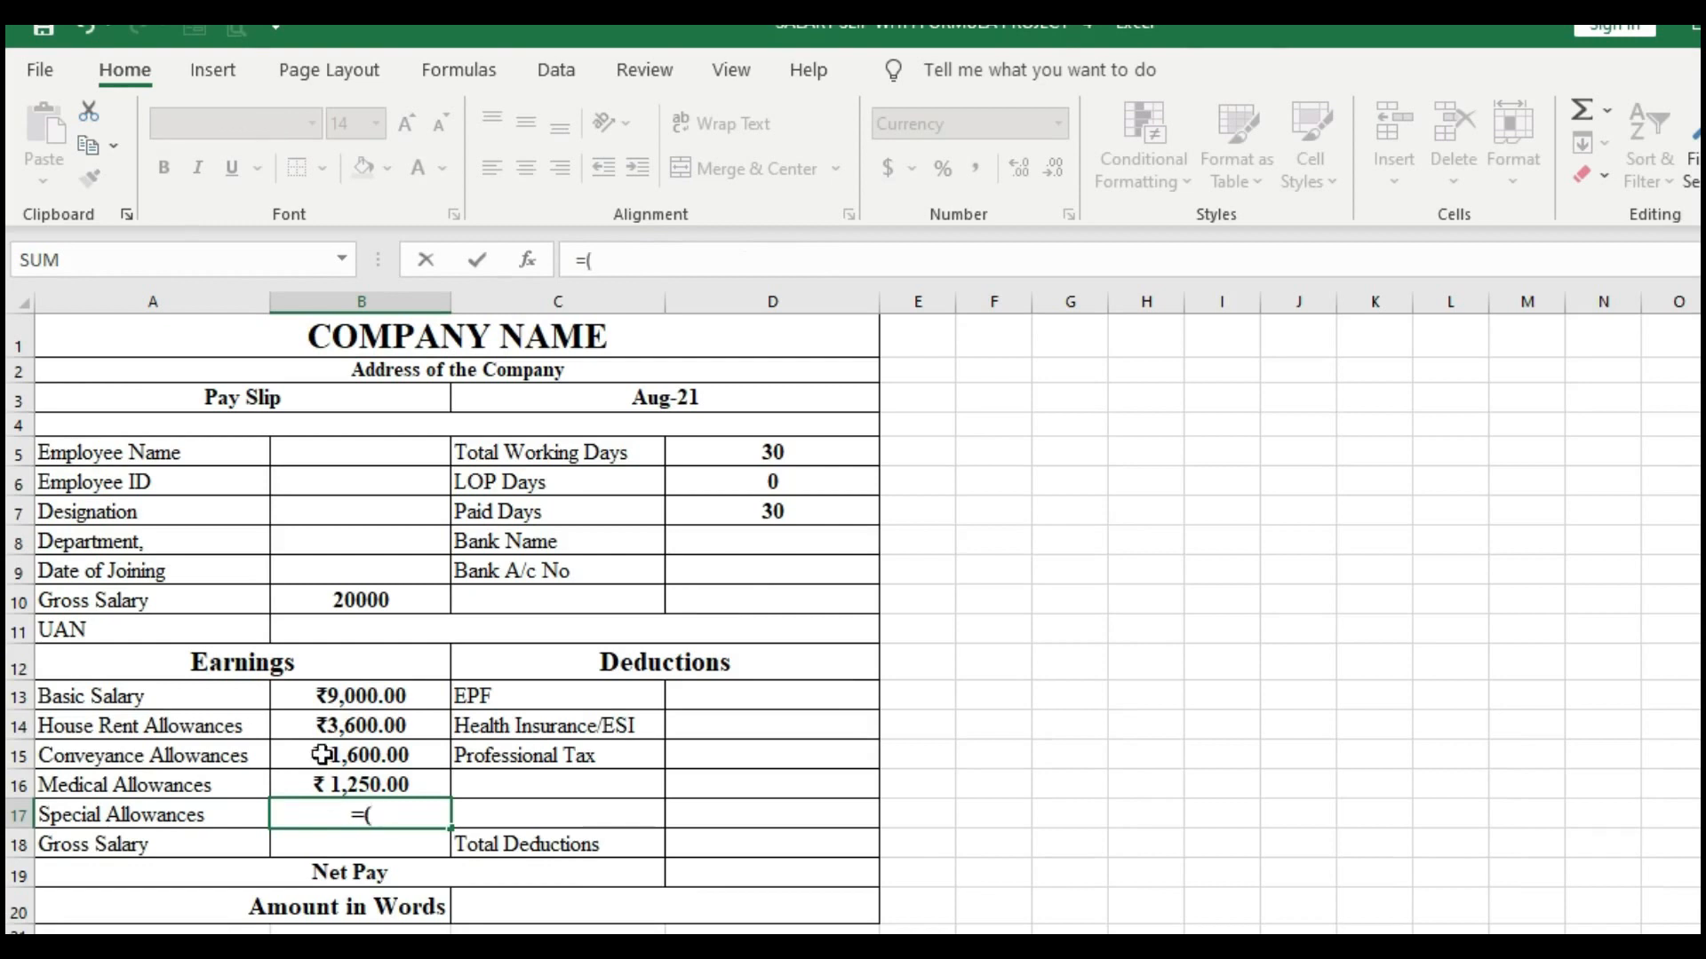
left_click(383, 596)
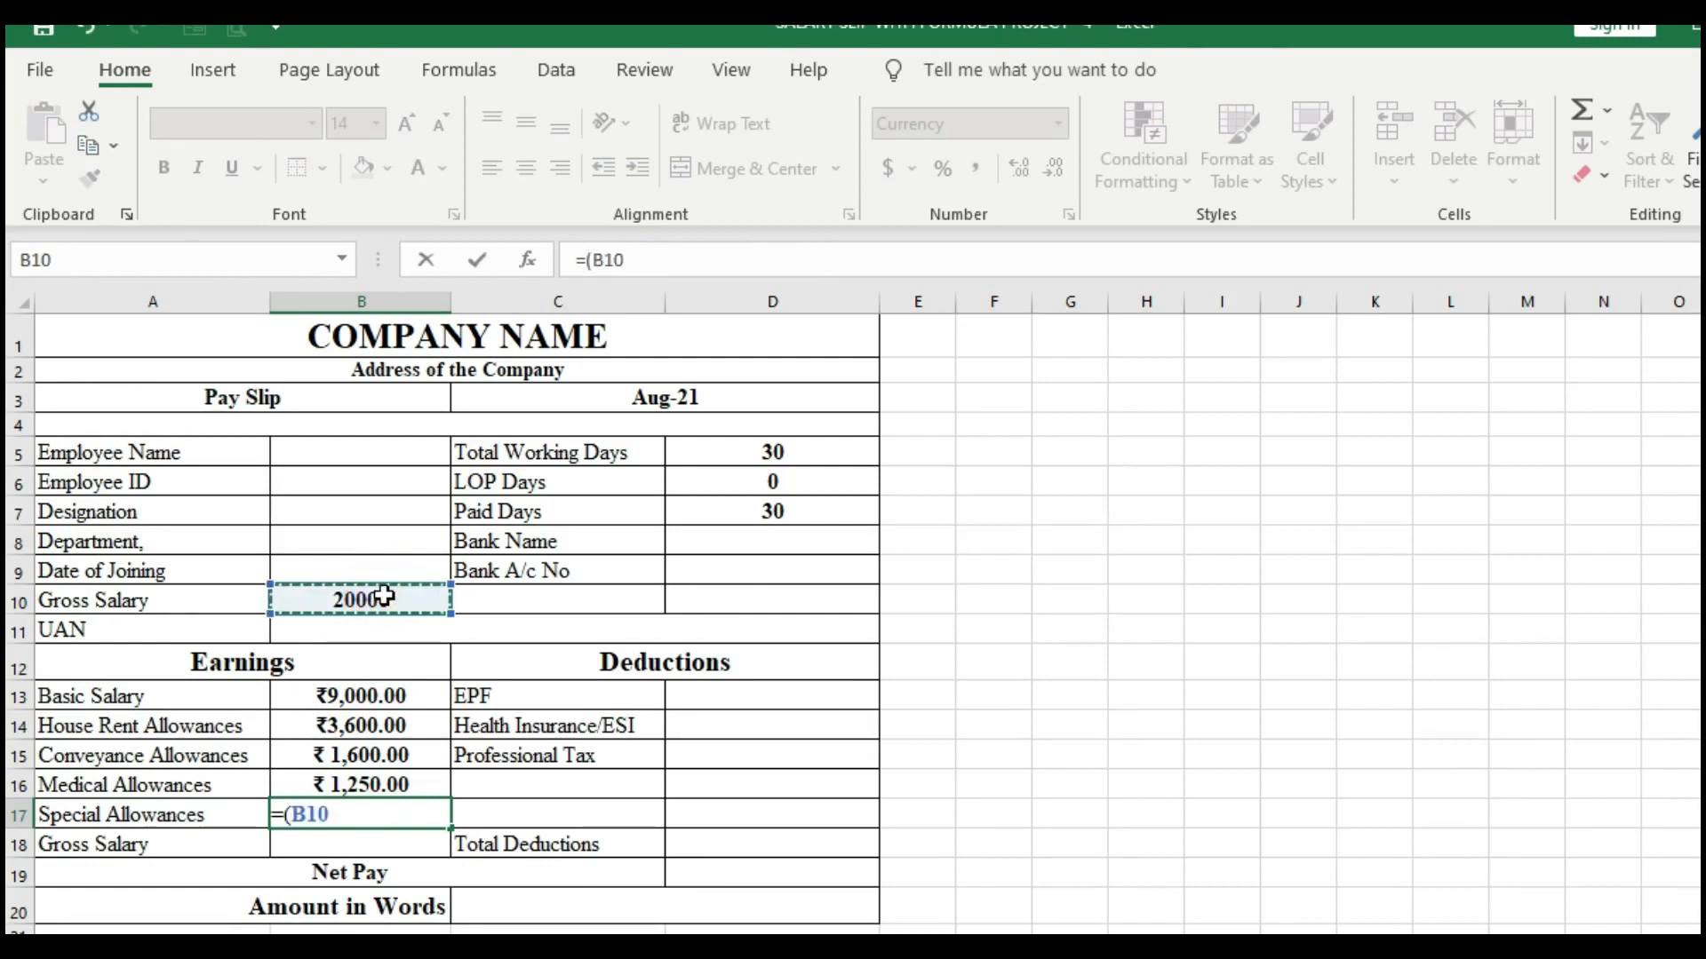
type("/")
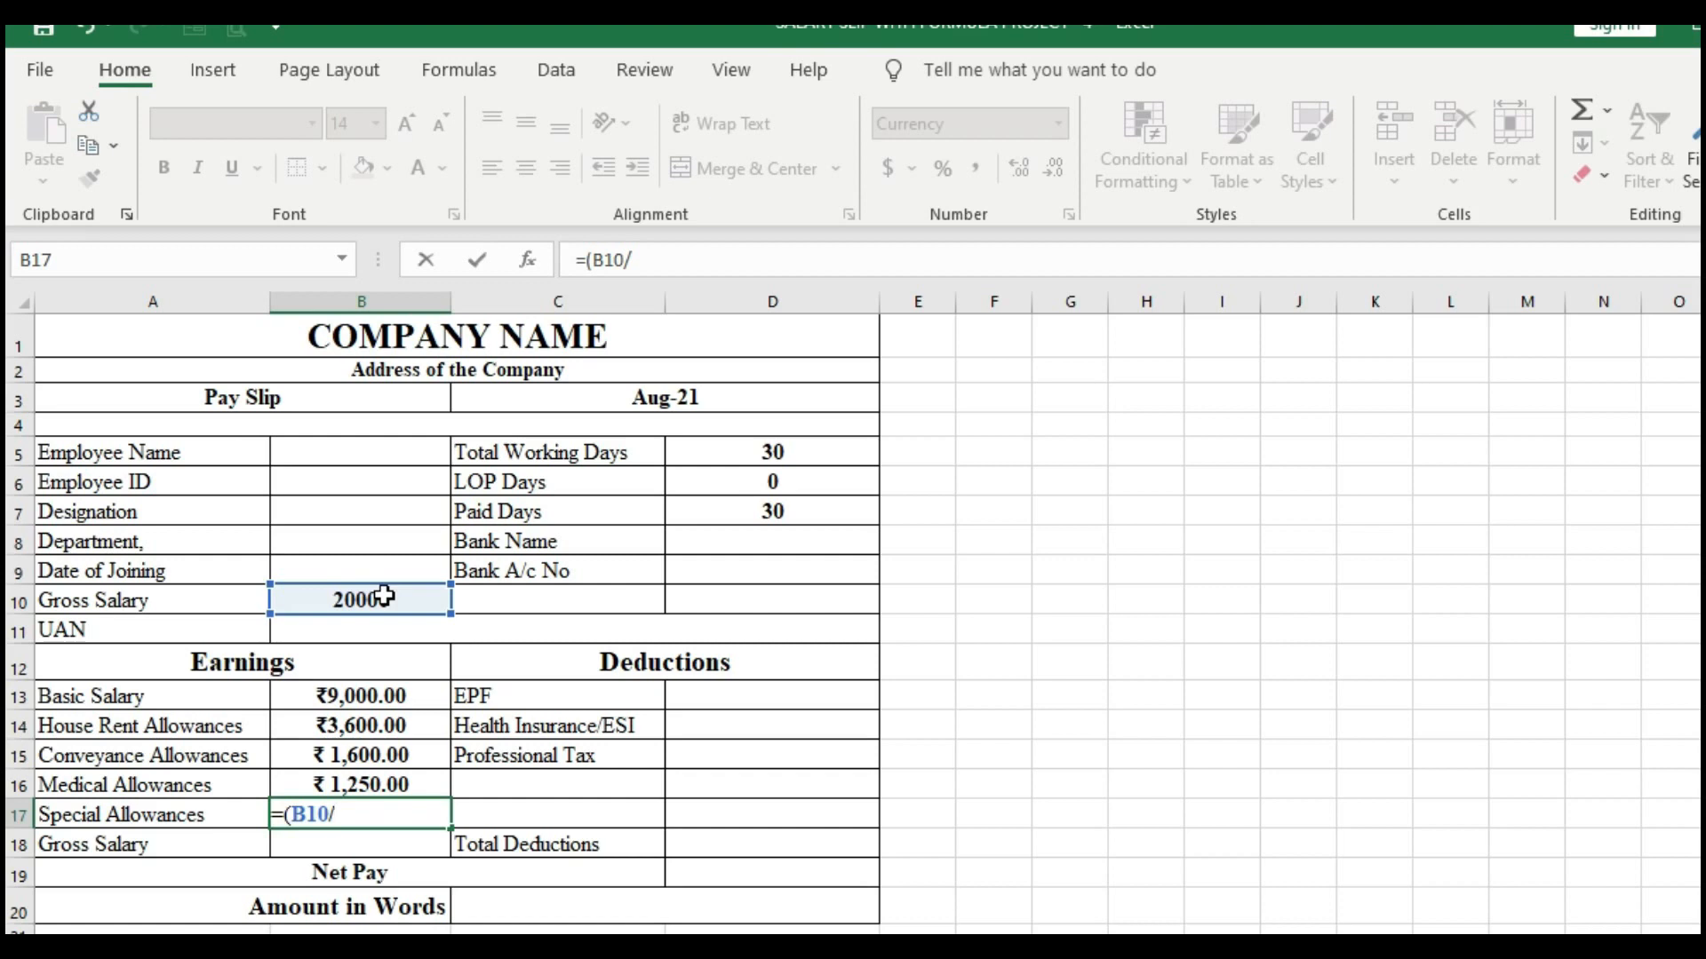
left_click(779, 452)
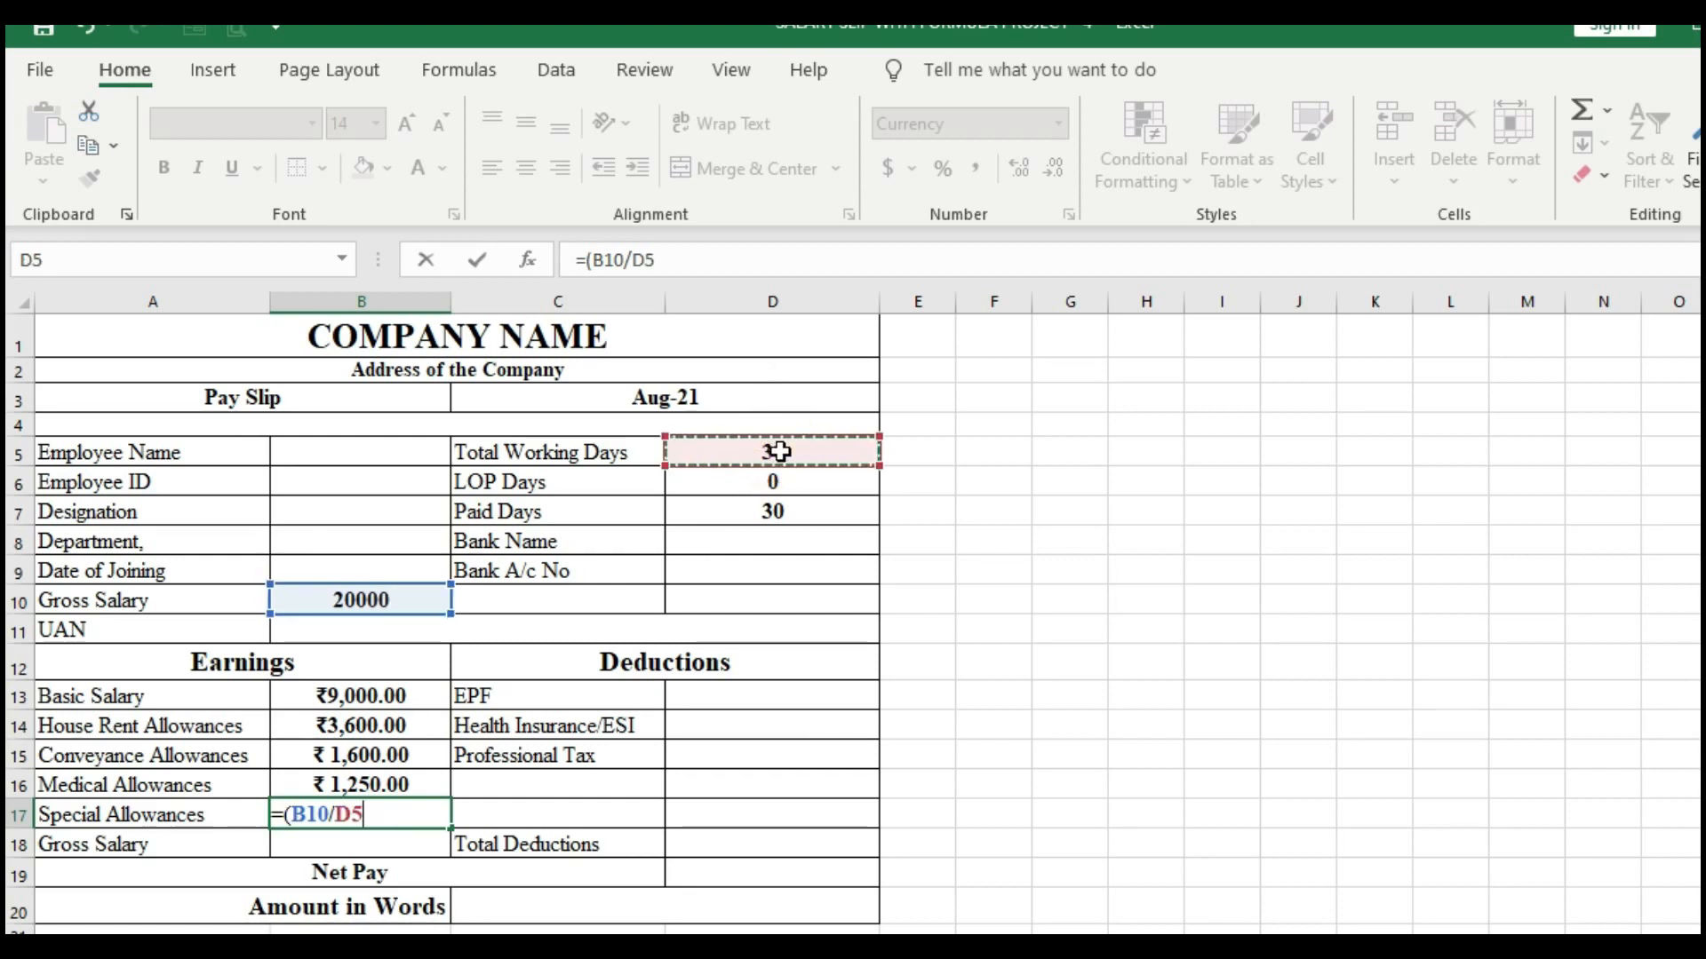
type(")")
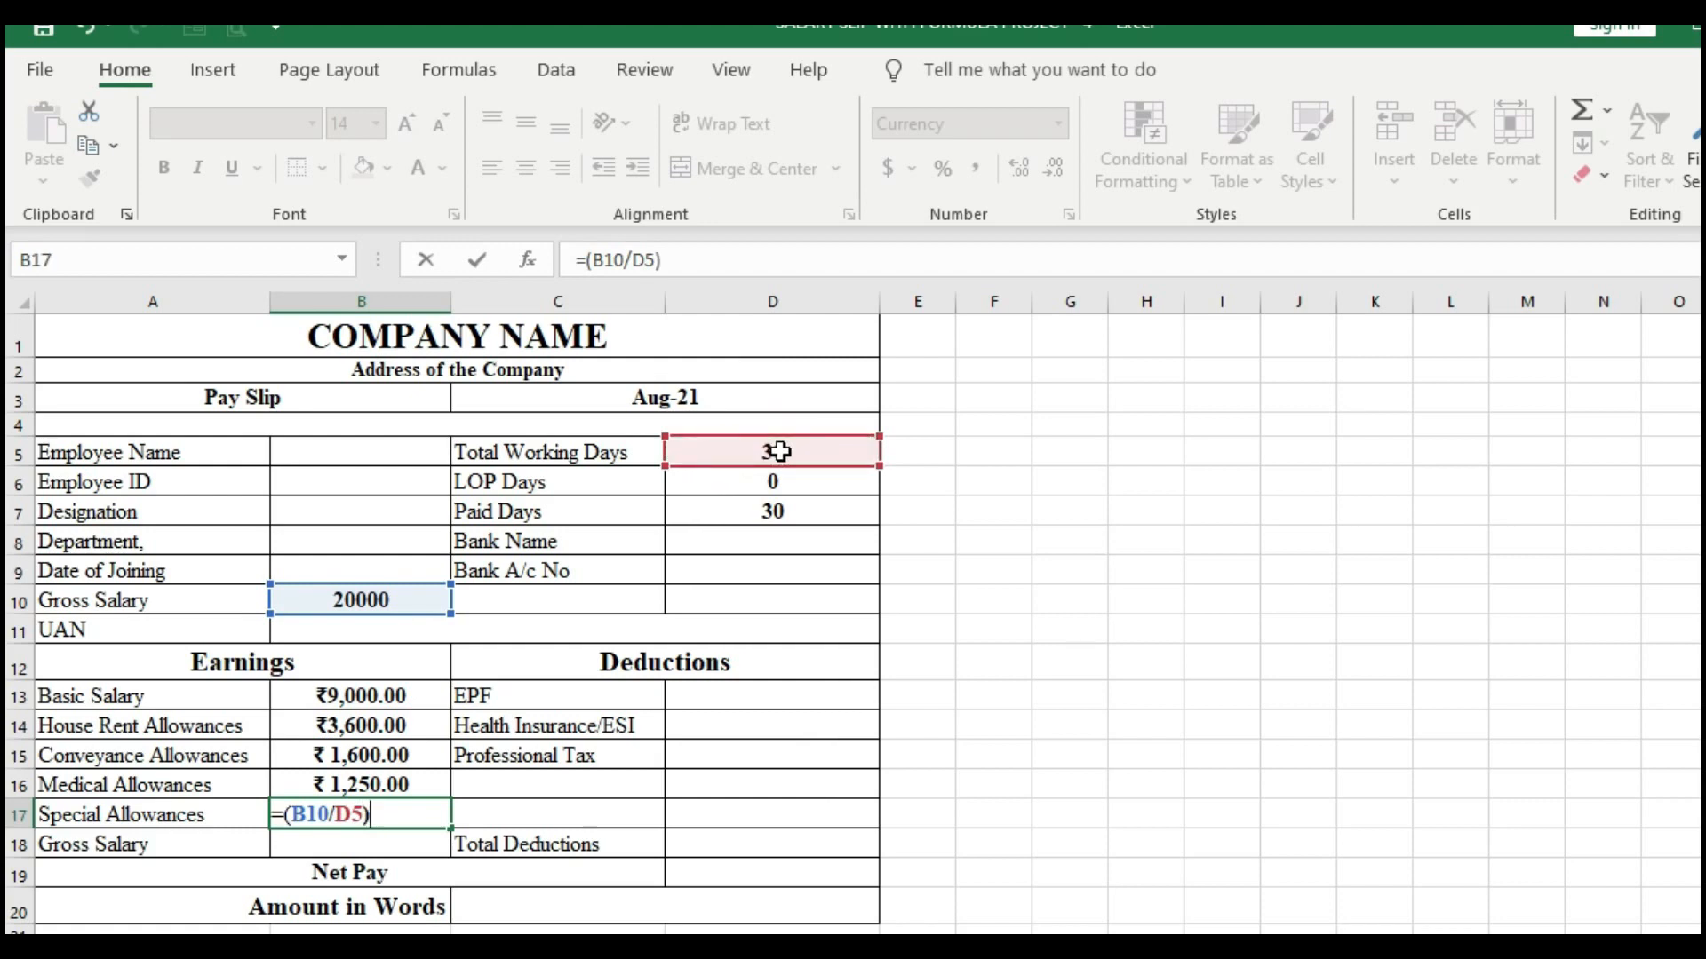
type("*")
left_click(773, 509)
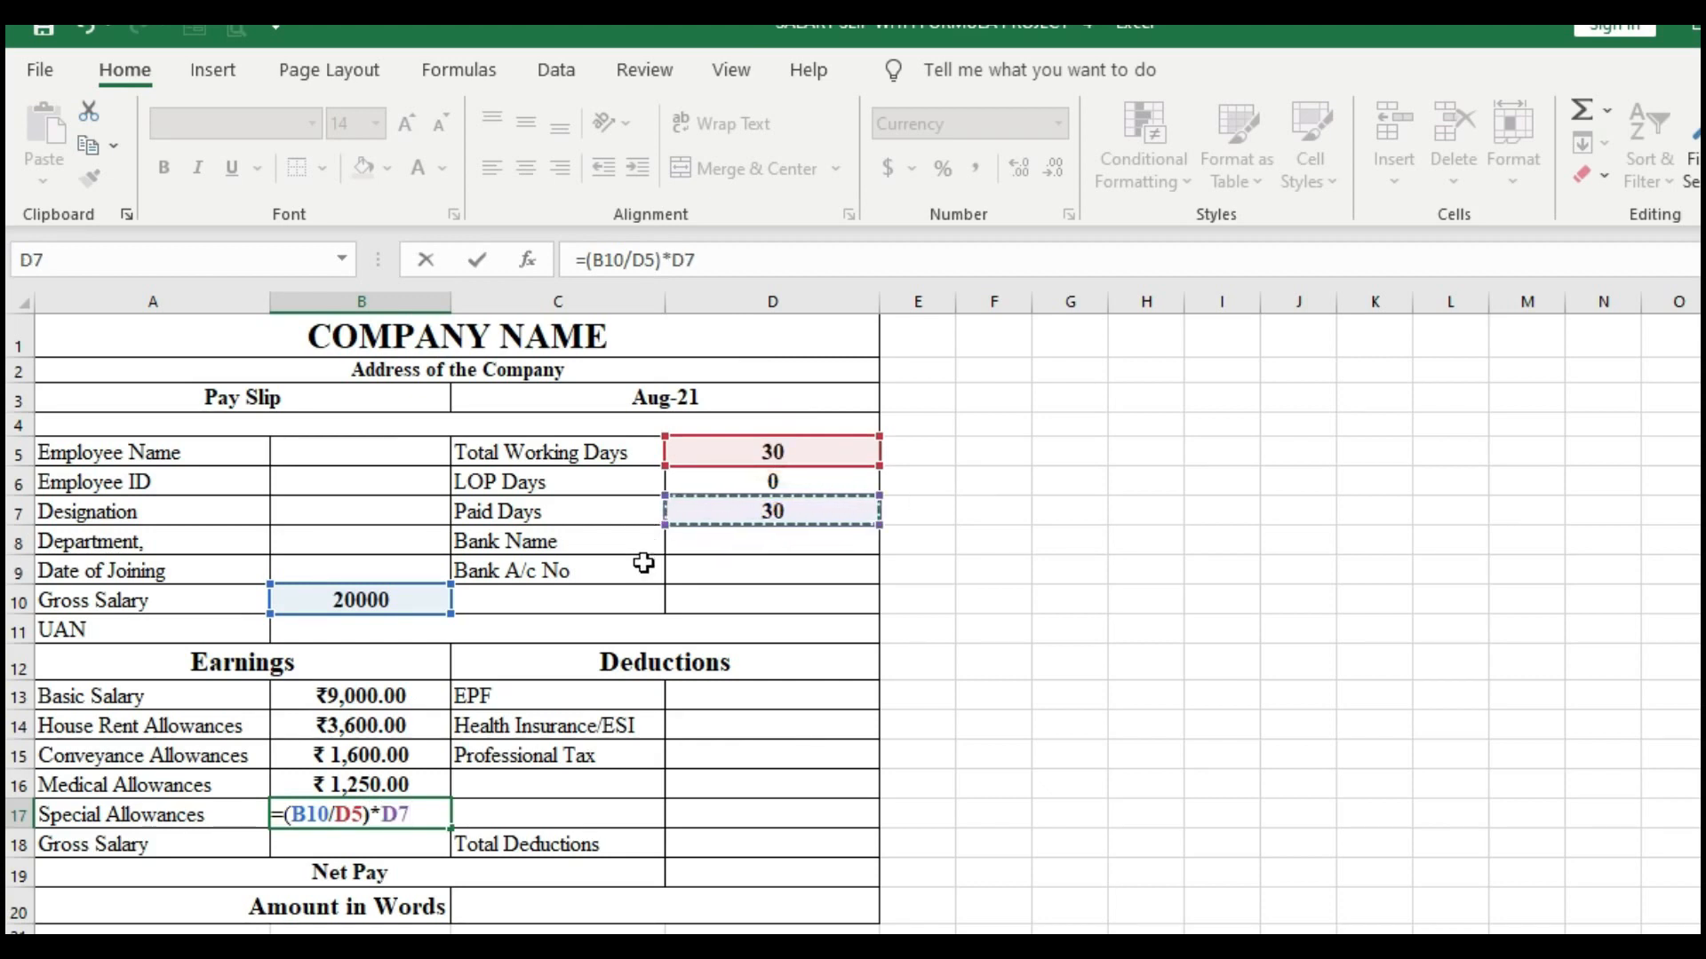
type("-")
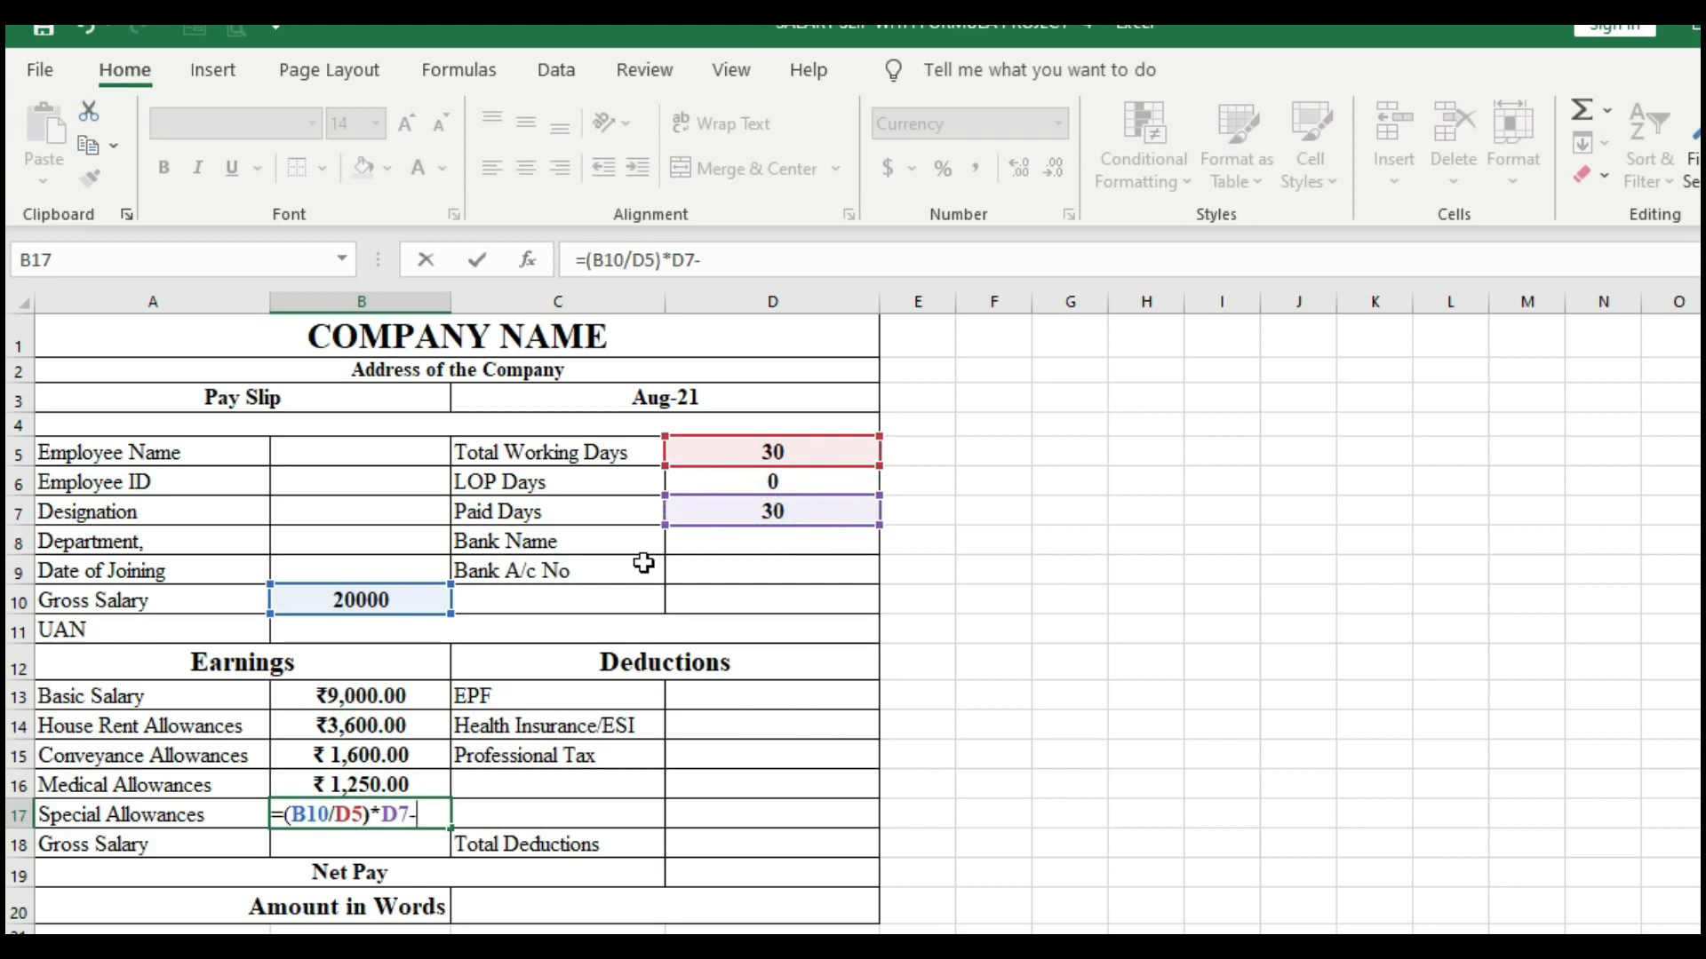
type("sum")
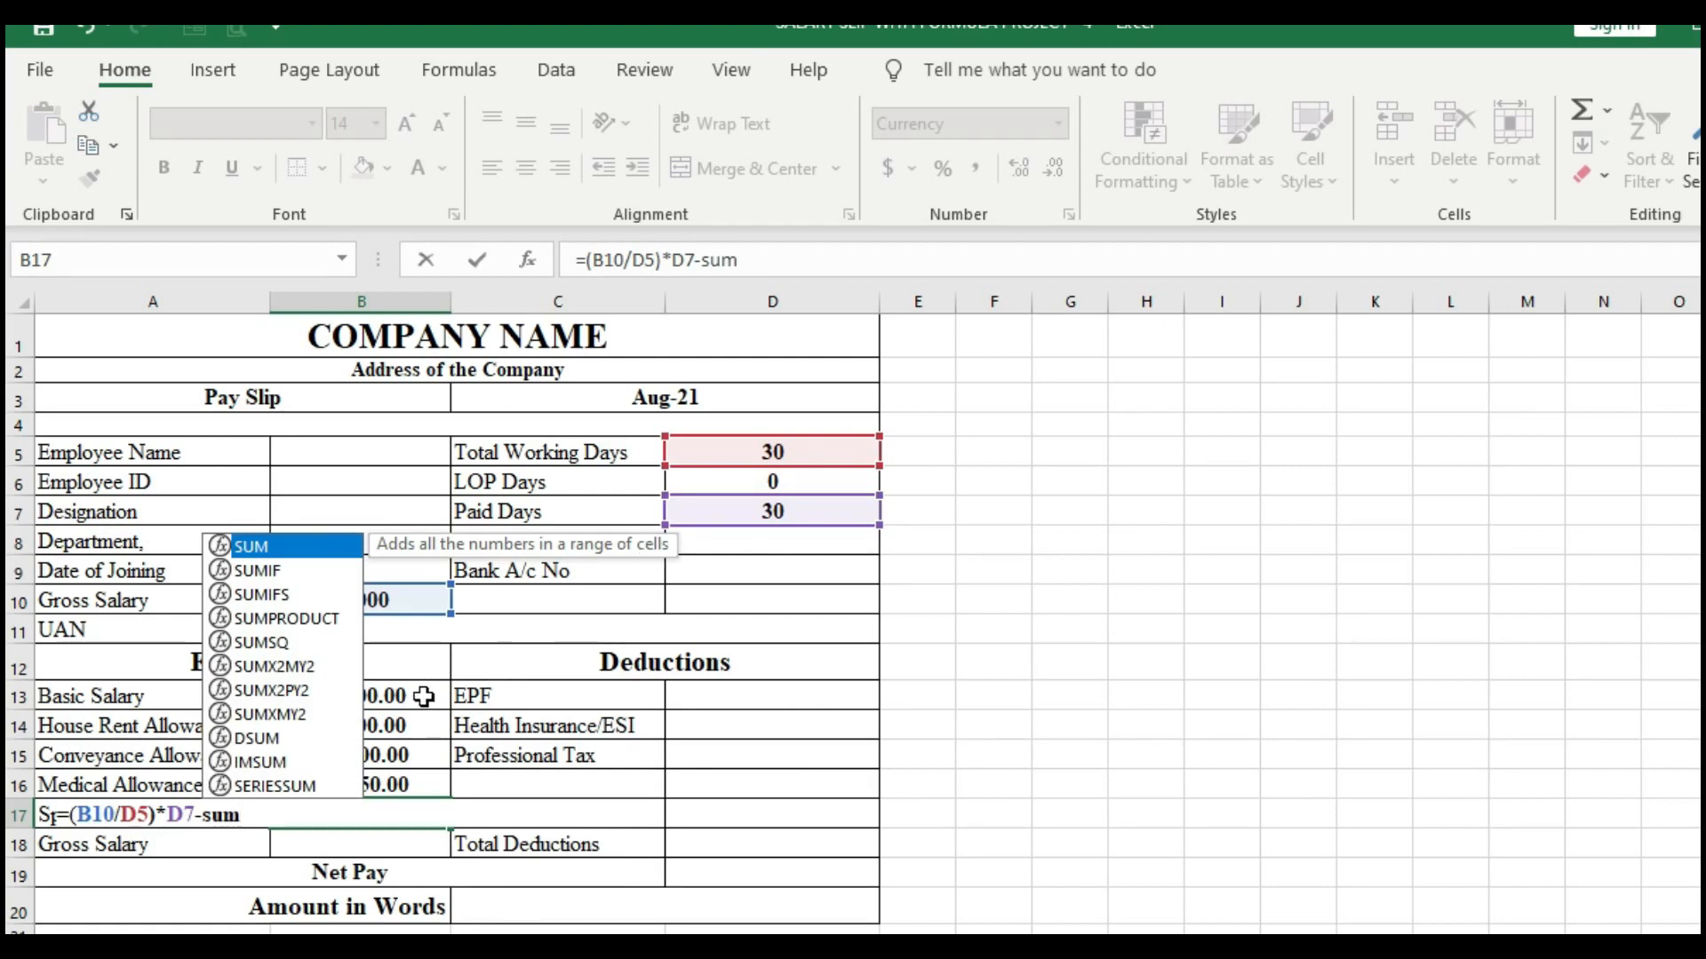
left_click_drag(424, 696, 423, 778)
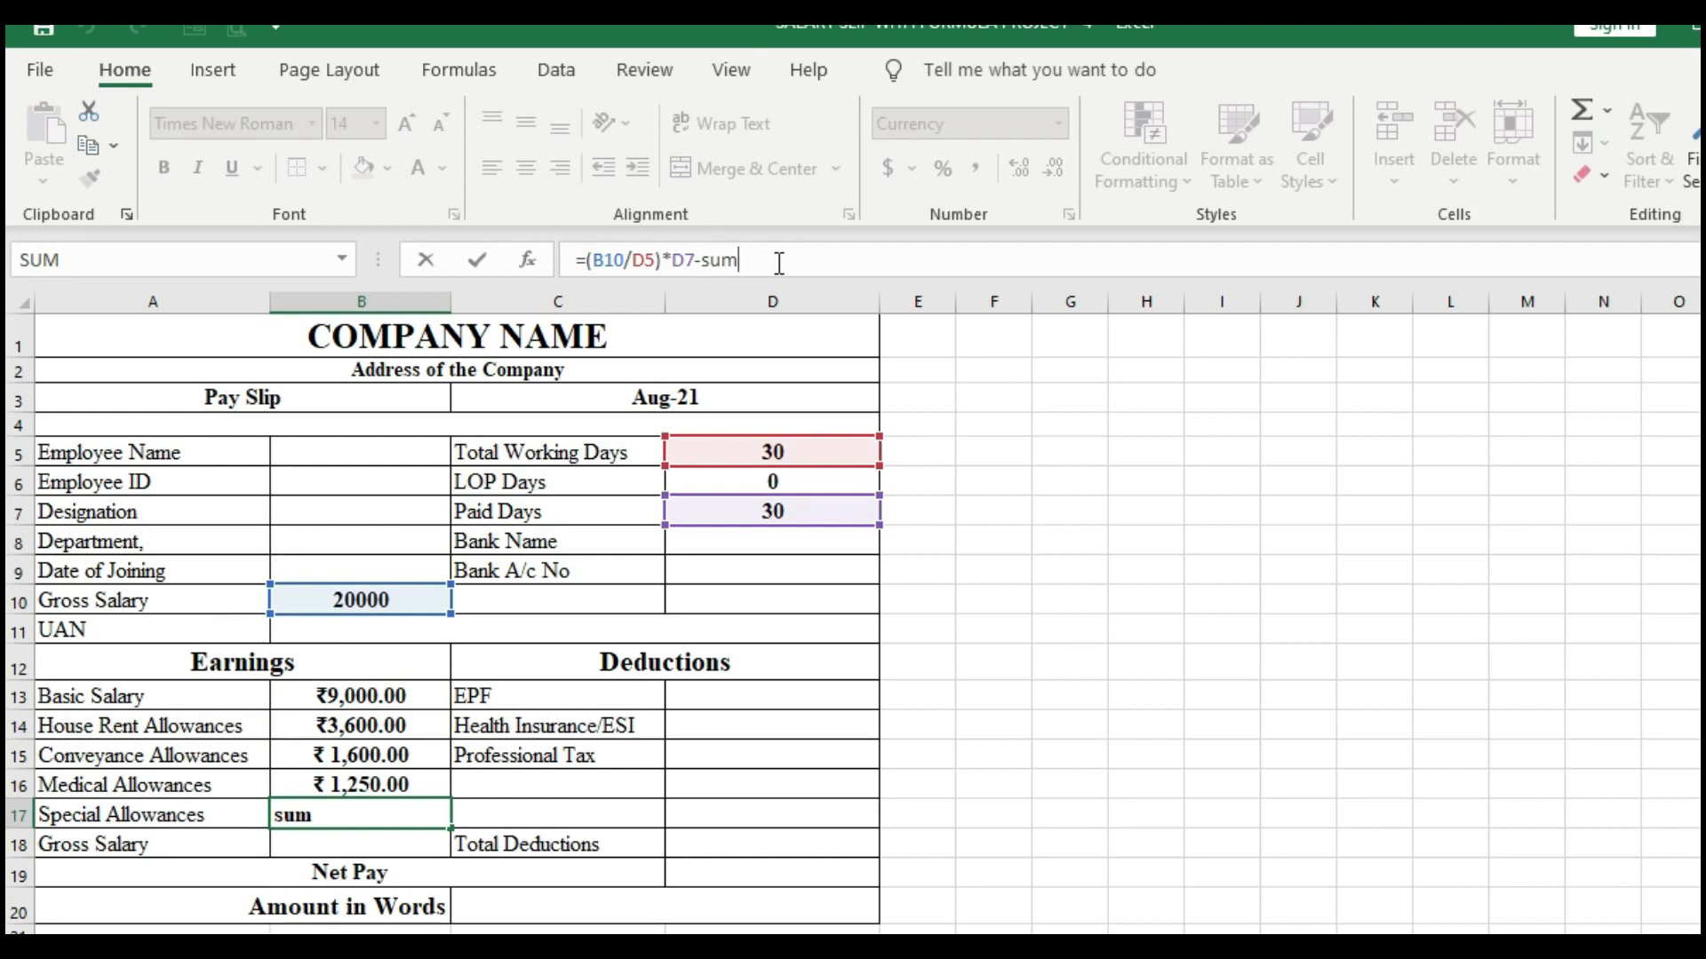
type("(")
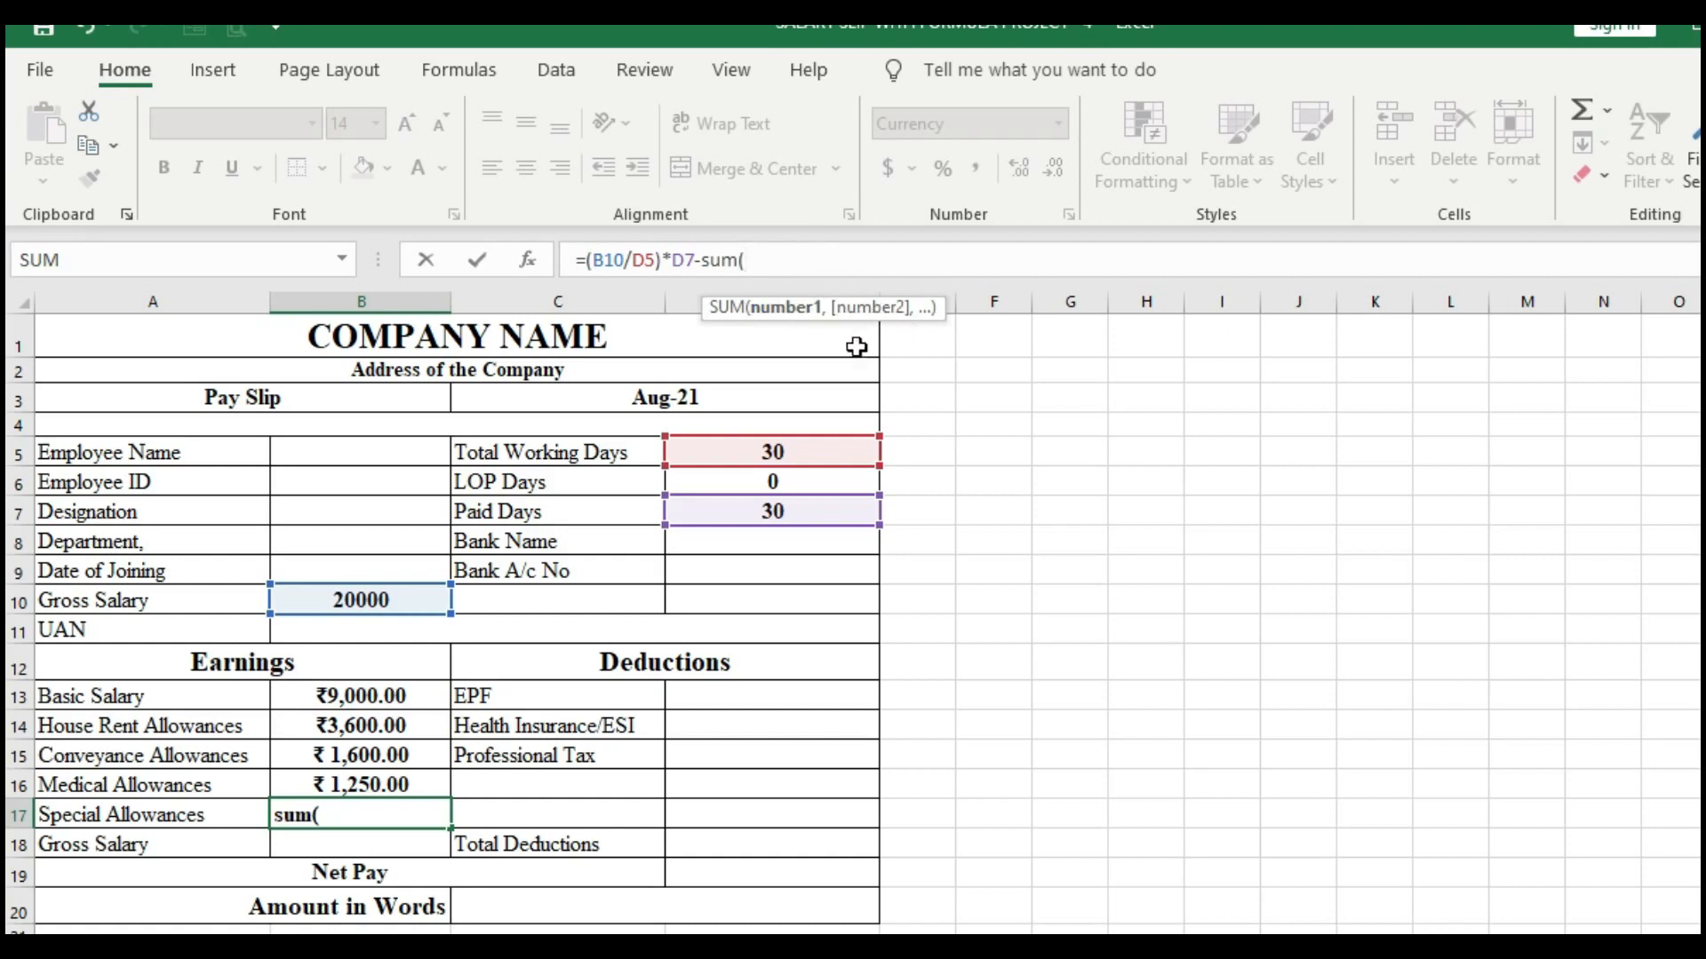
left_click(406, 692)
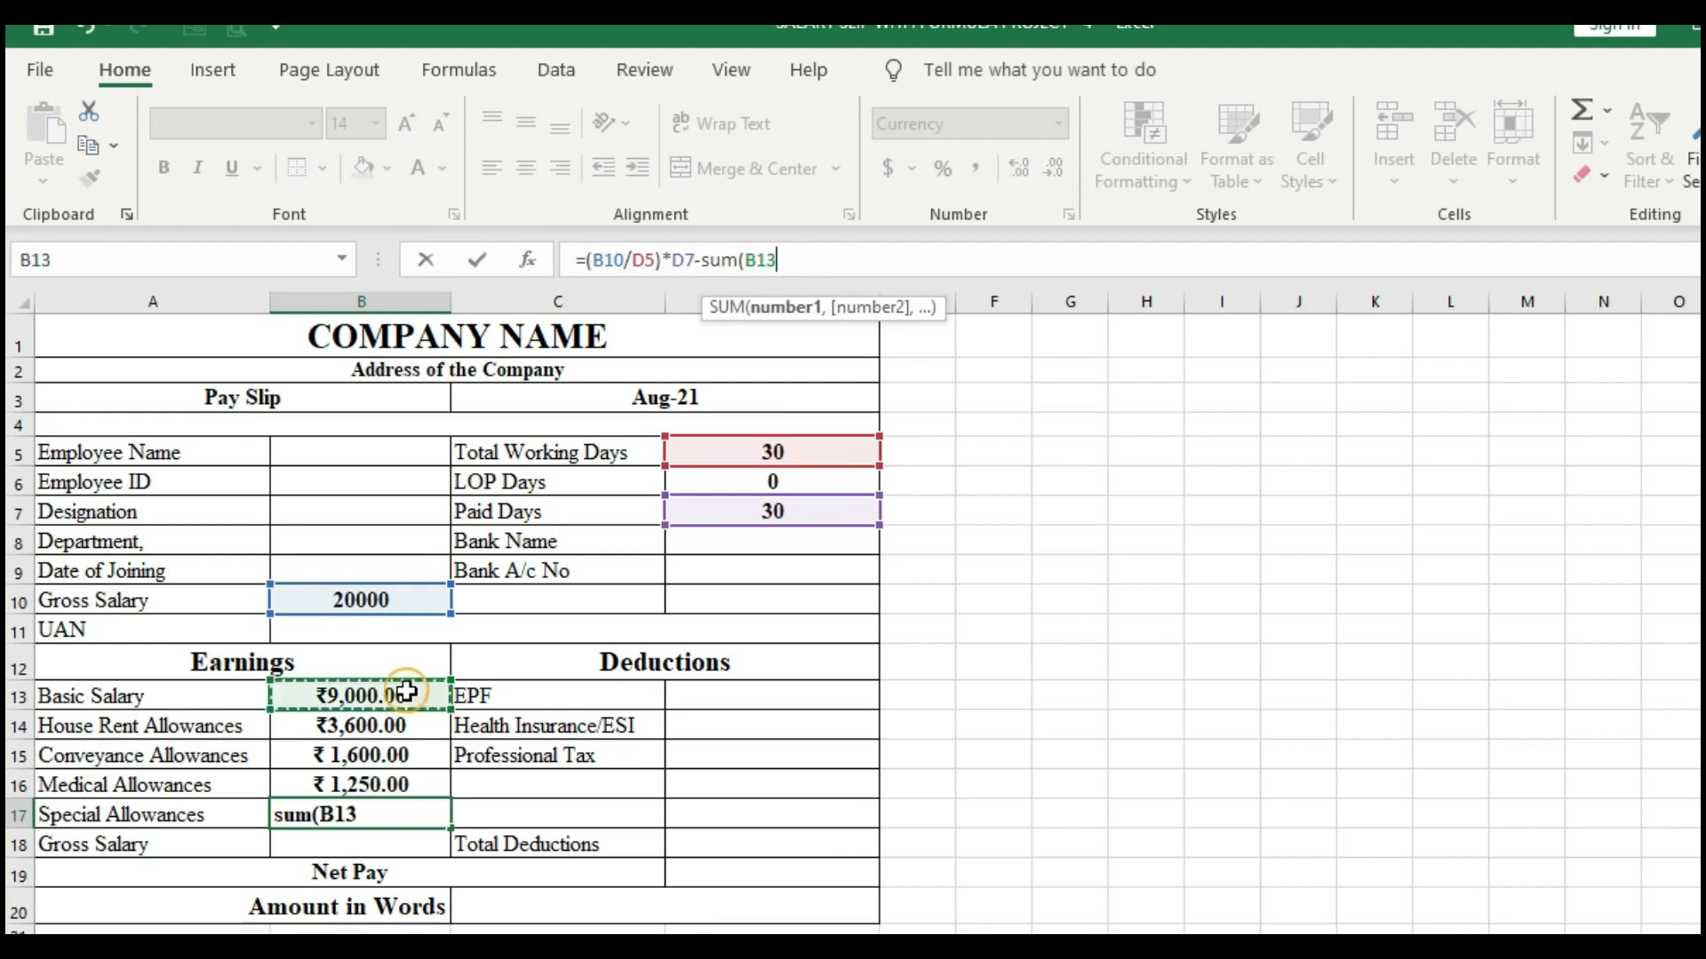
left_click_drag(407, 692, 410, 781)
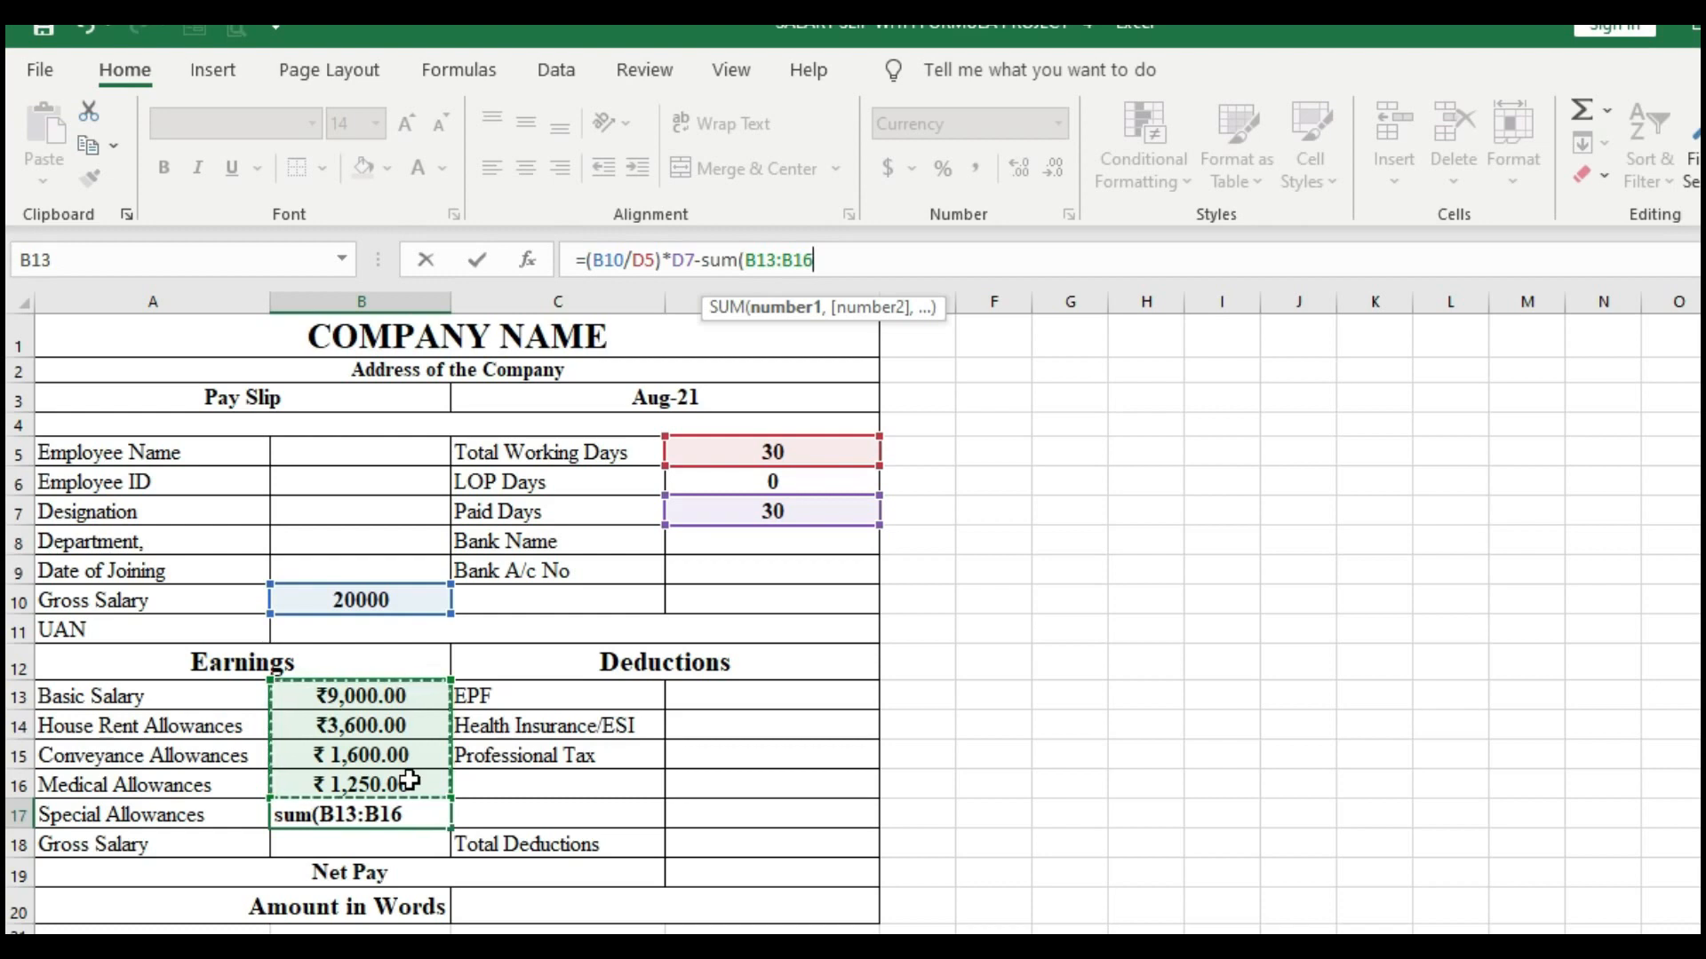
key("Return")
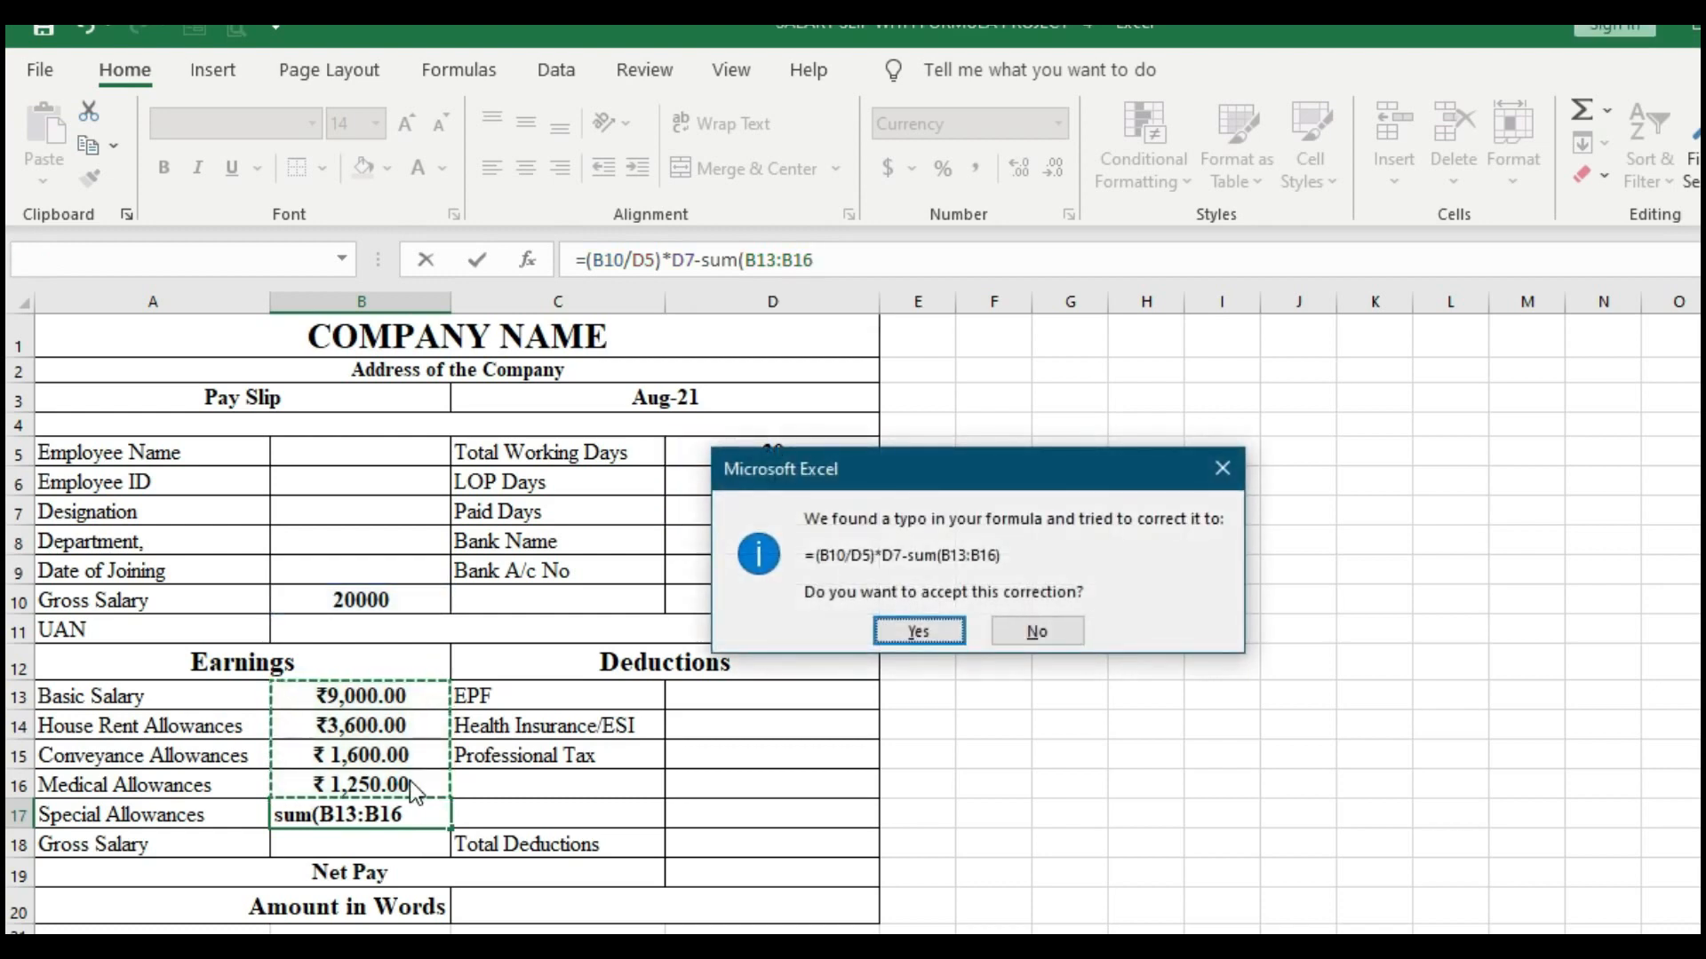
left_click(957, 633)
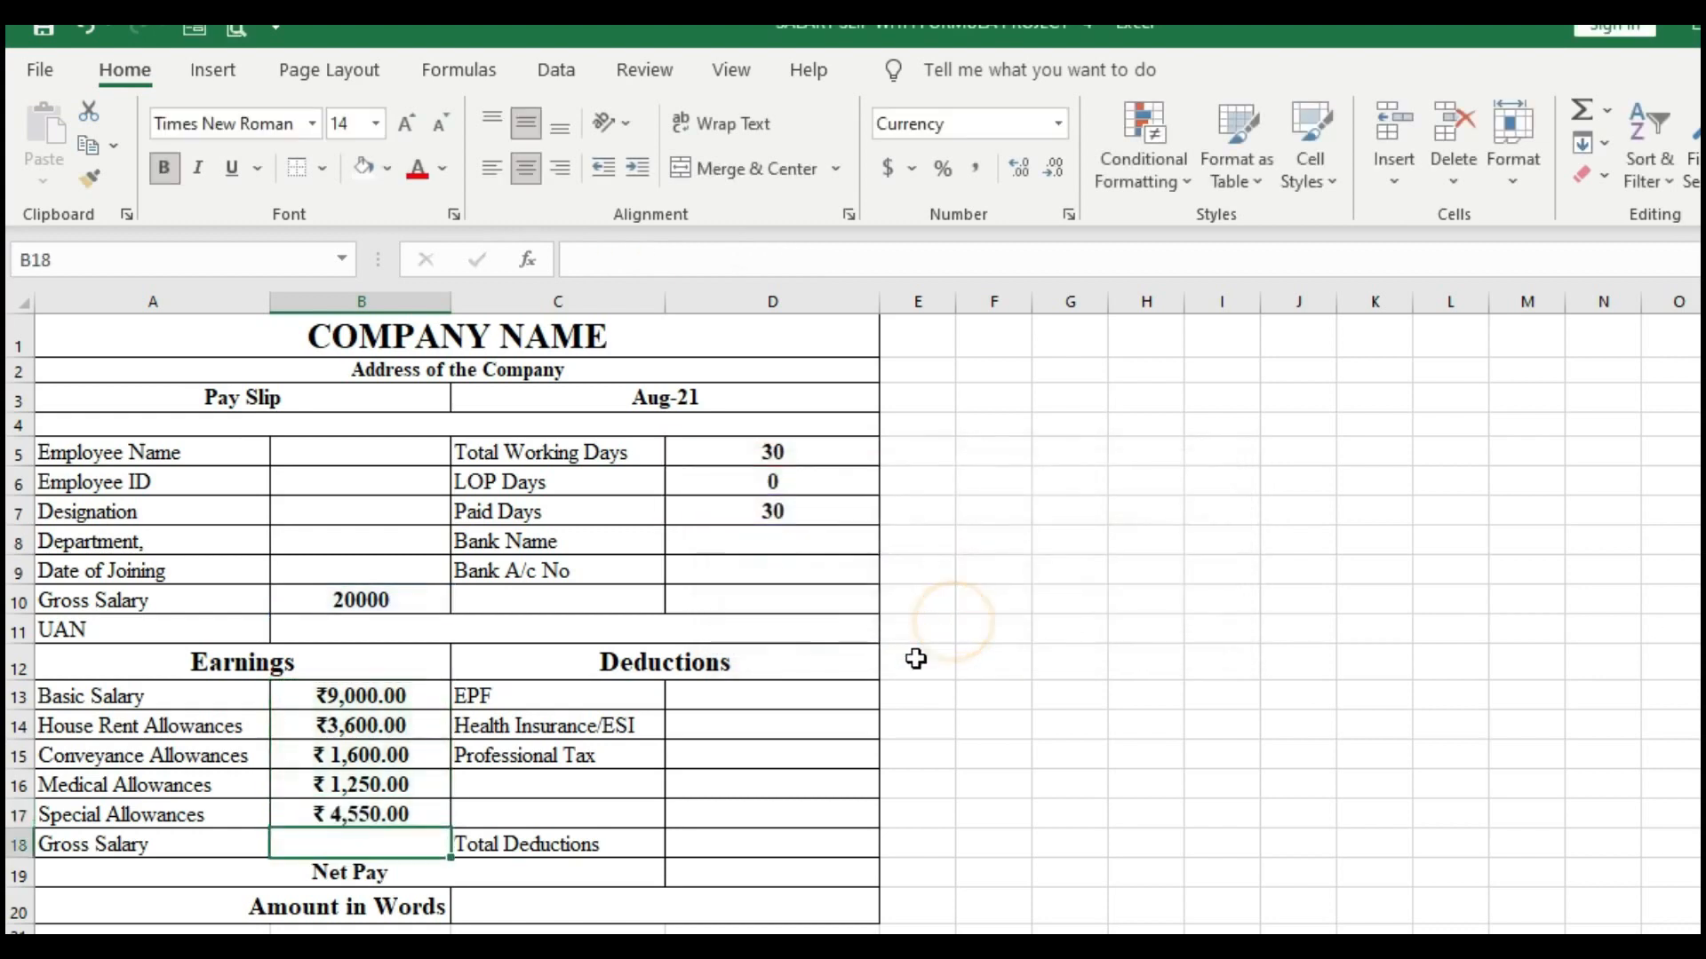
Step: Review the Special Allowances, House Rent Allowances, Basic Salary and Conveyance Allowances formulas in the new slip's earnings column
left_click(398, 810)
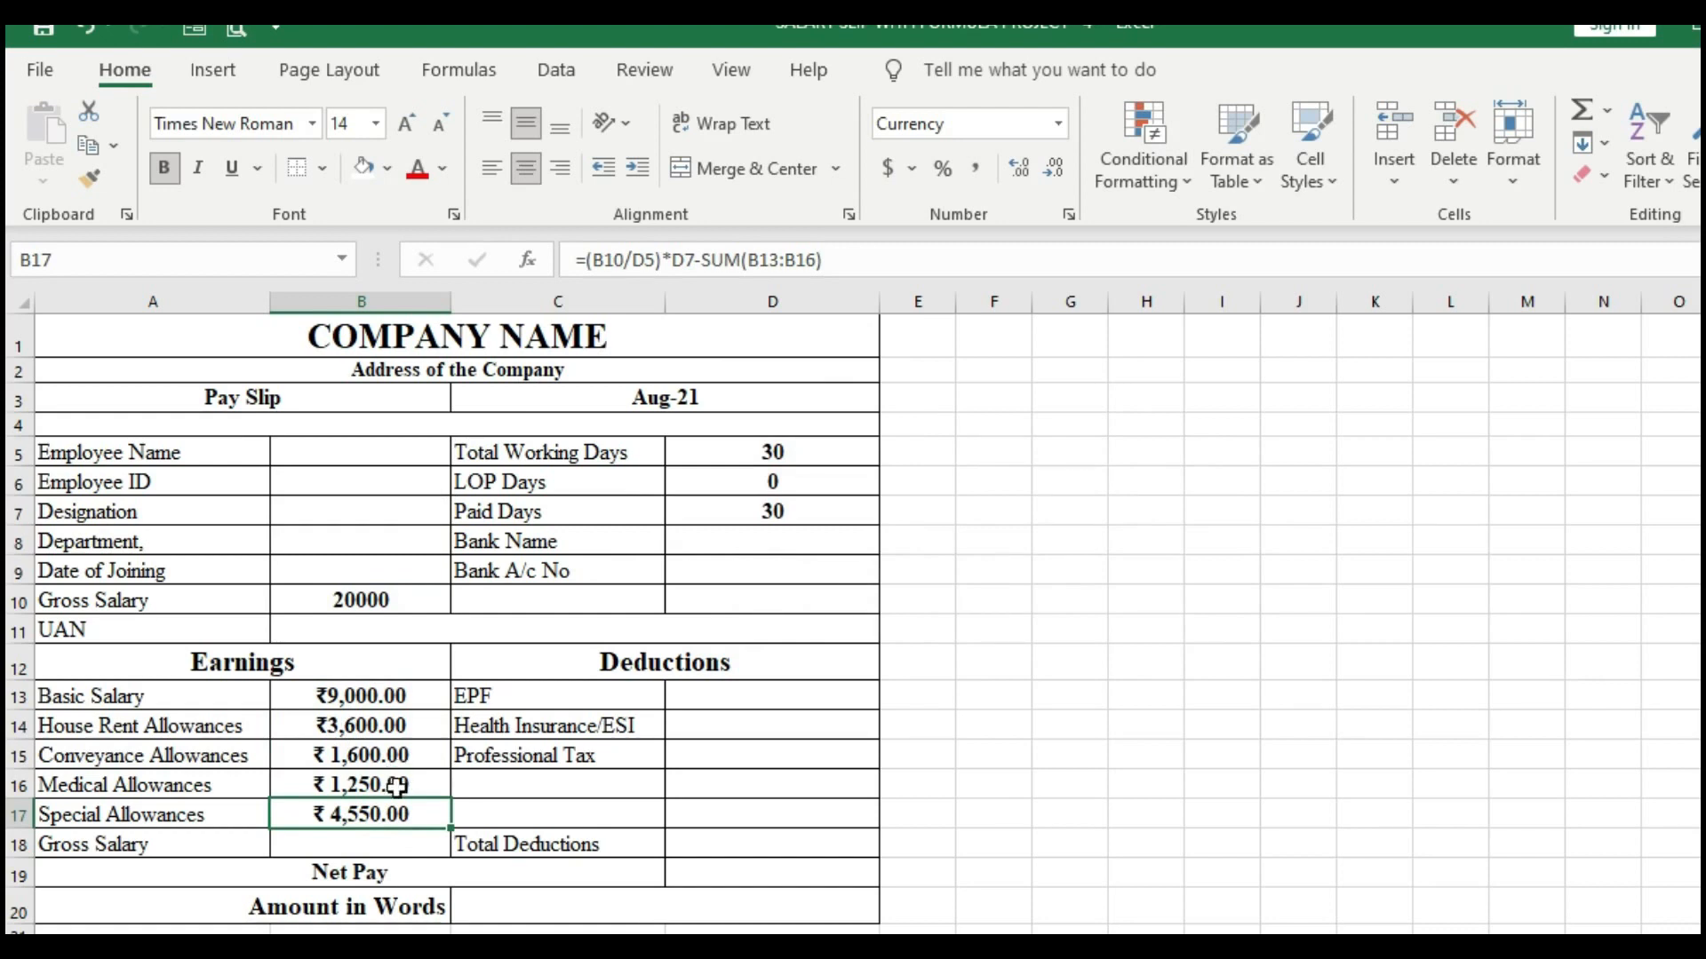
left_click(371, 839)
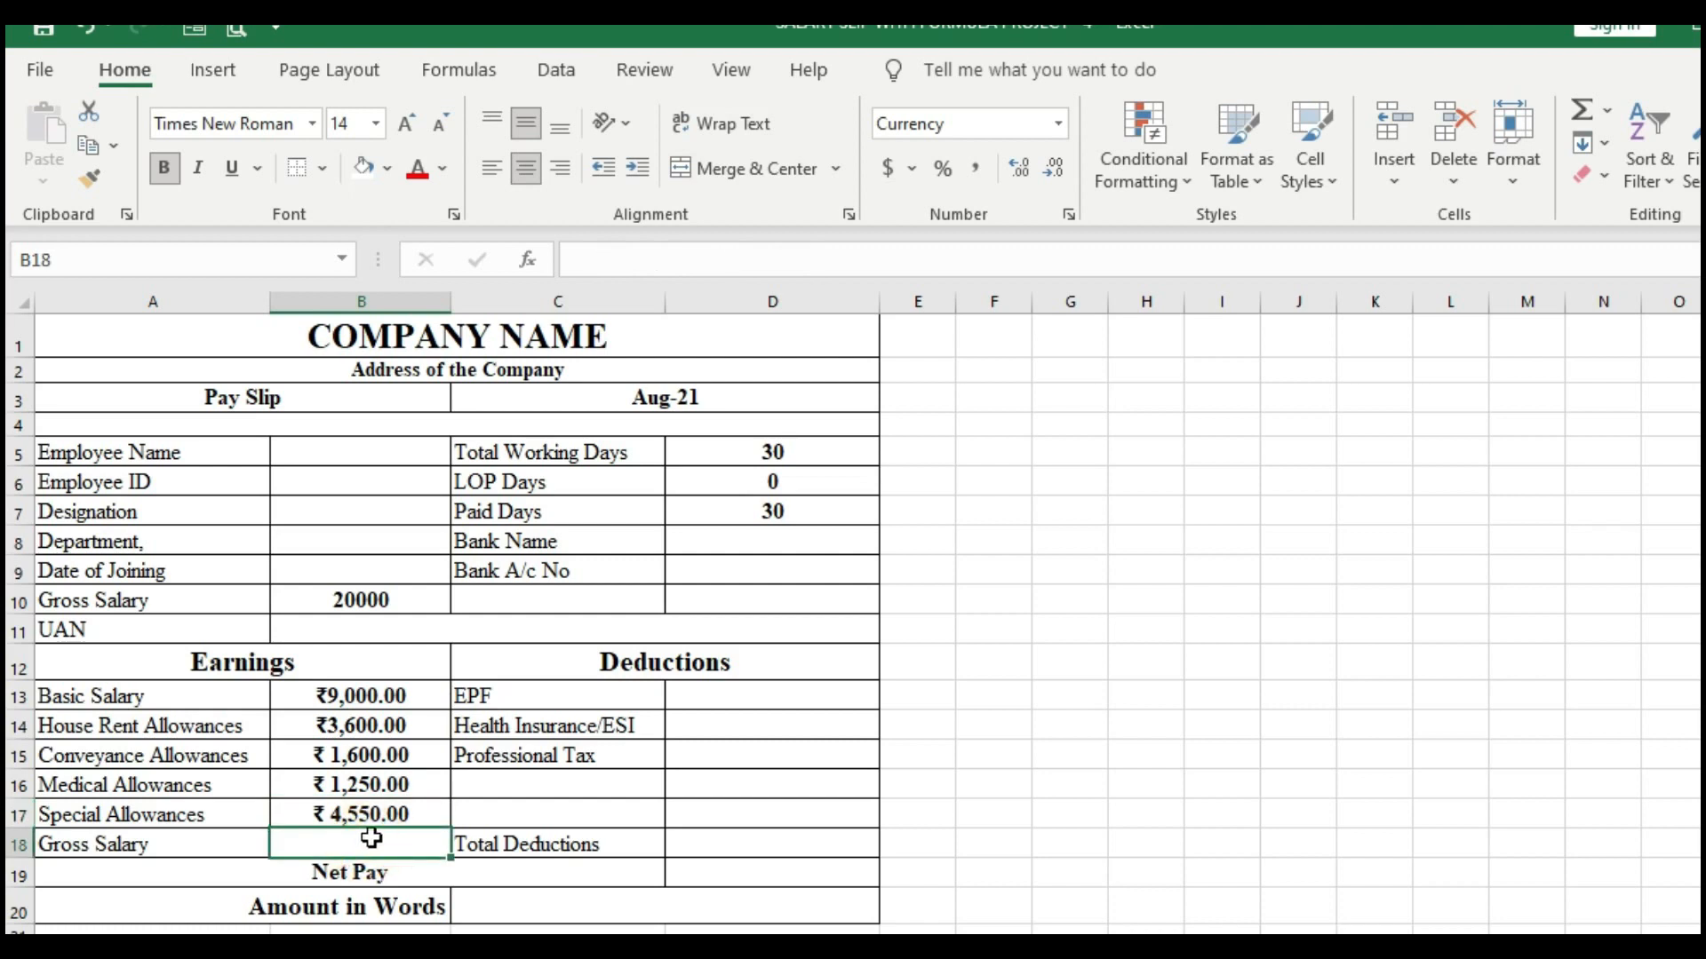
left_click(401, 810)
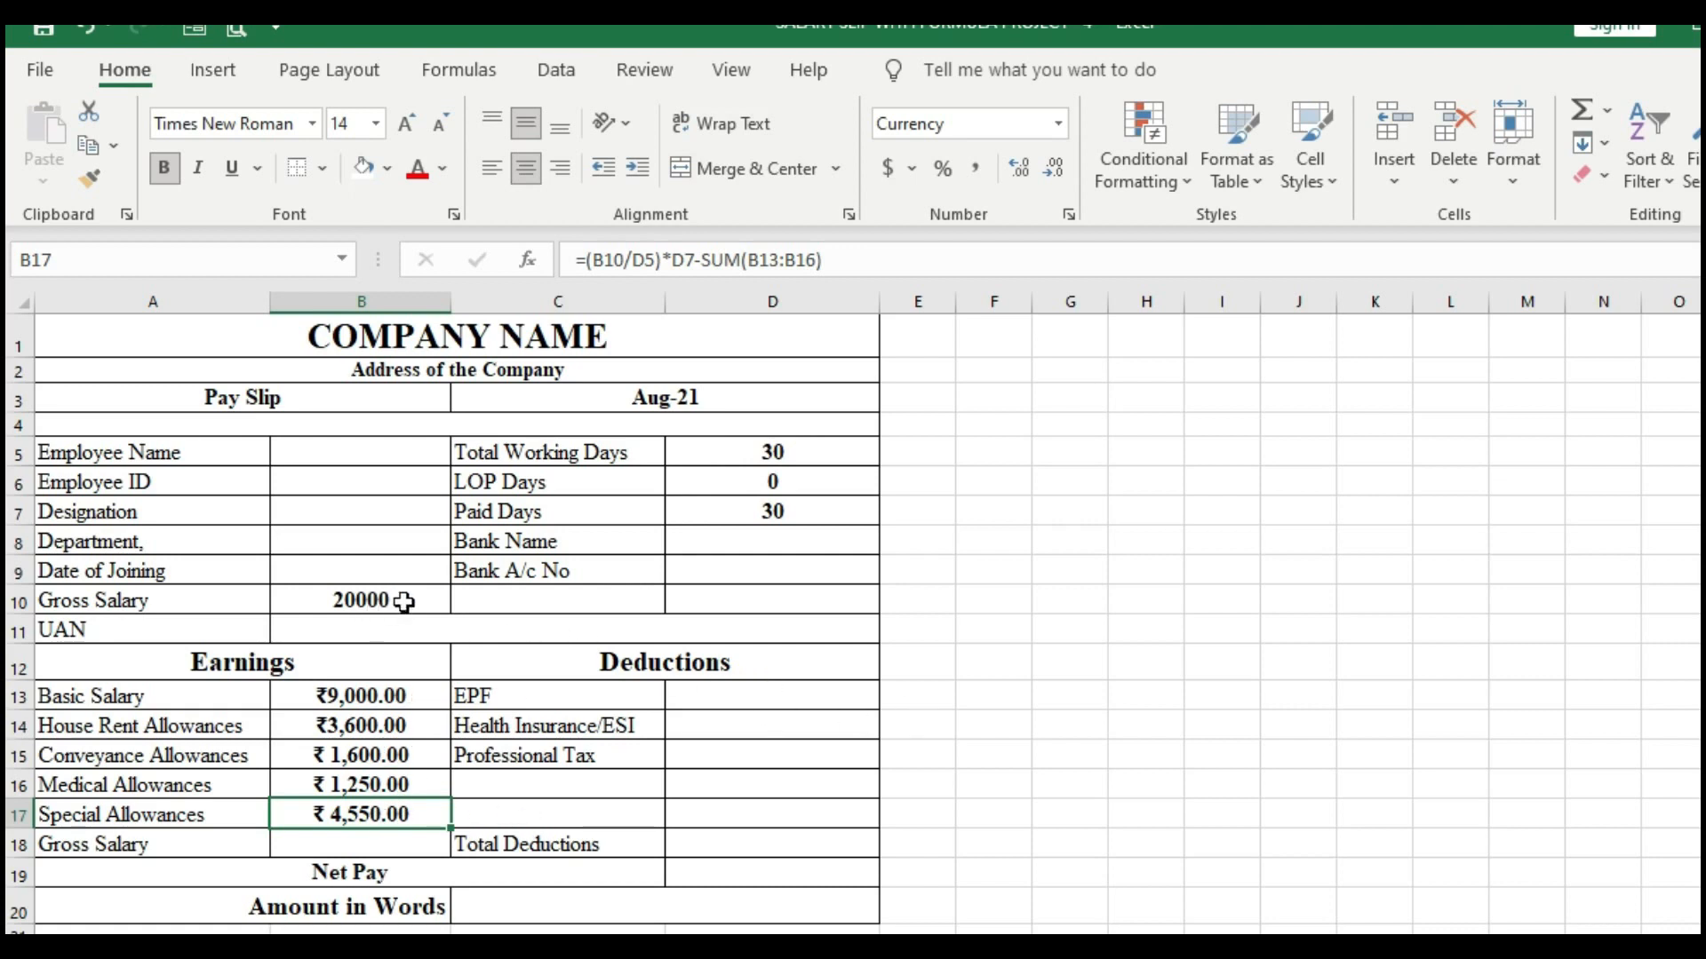
left_click(382, 734)
left_click(382, 696)
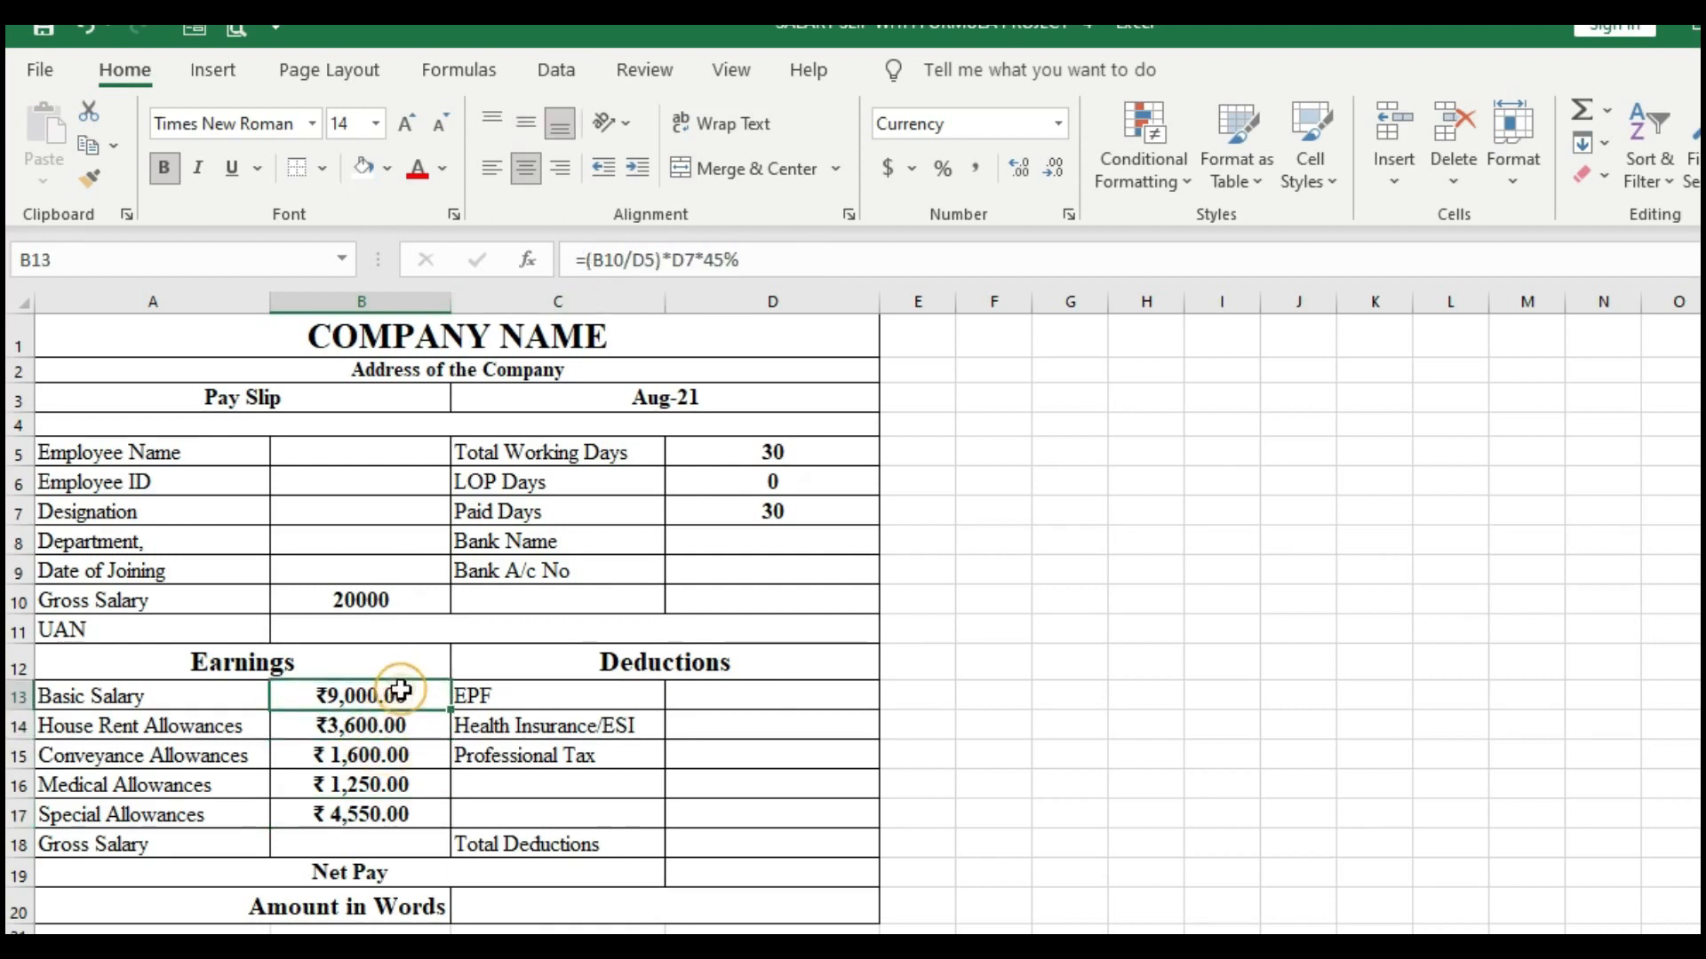
left_click(352, 753)
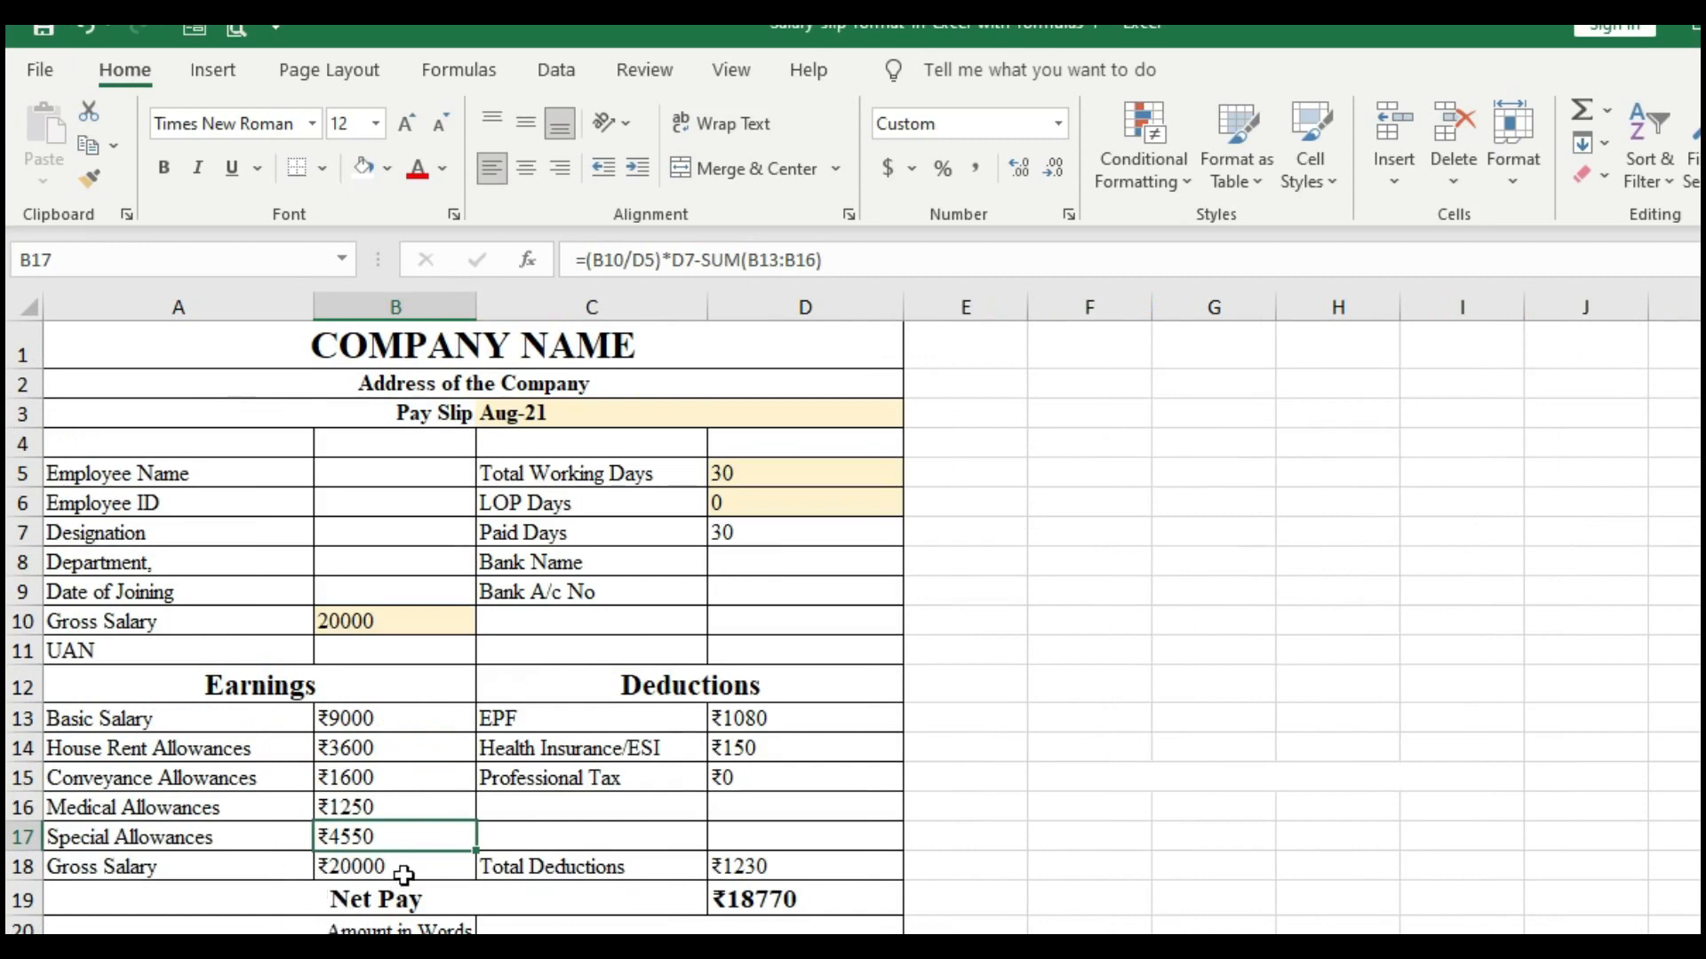
Step: Compare the Gross Salary cell B18 in both workbooks and examine its formula in the finished salary slip
left_click(404, 875)
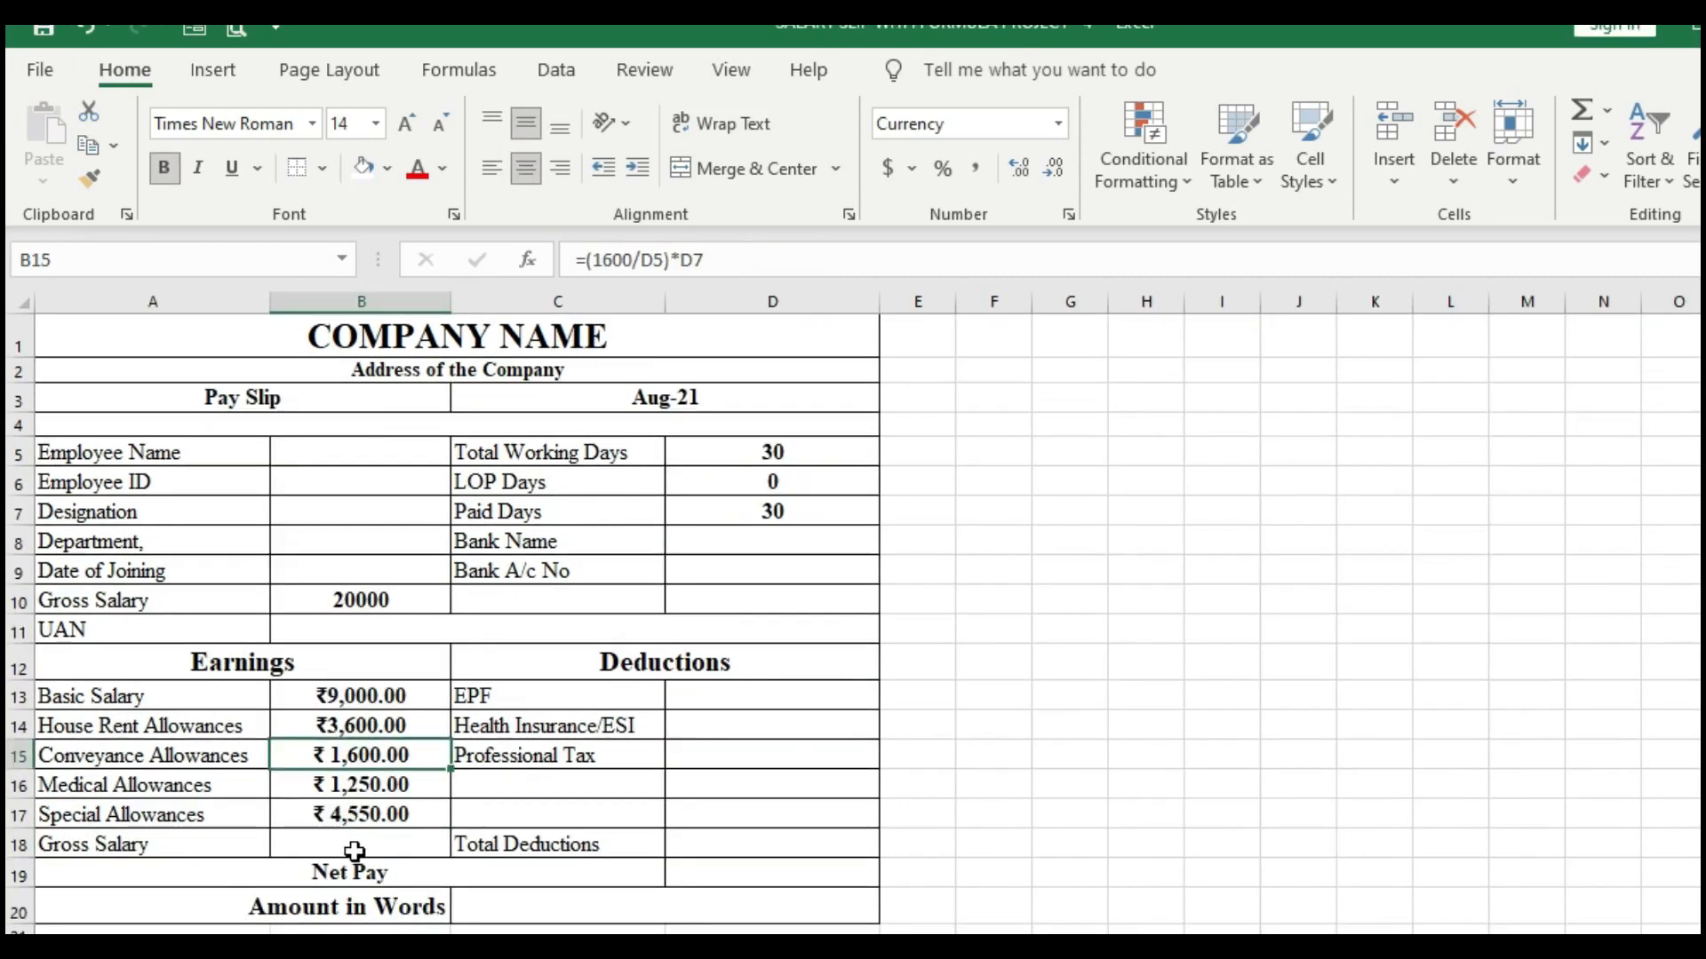
left_click(358, 849)
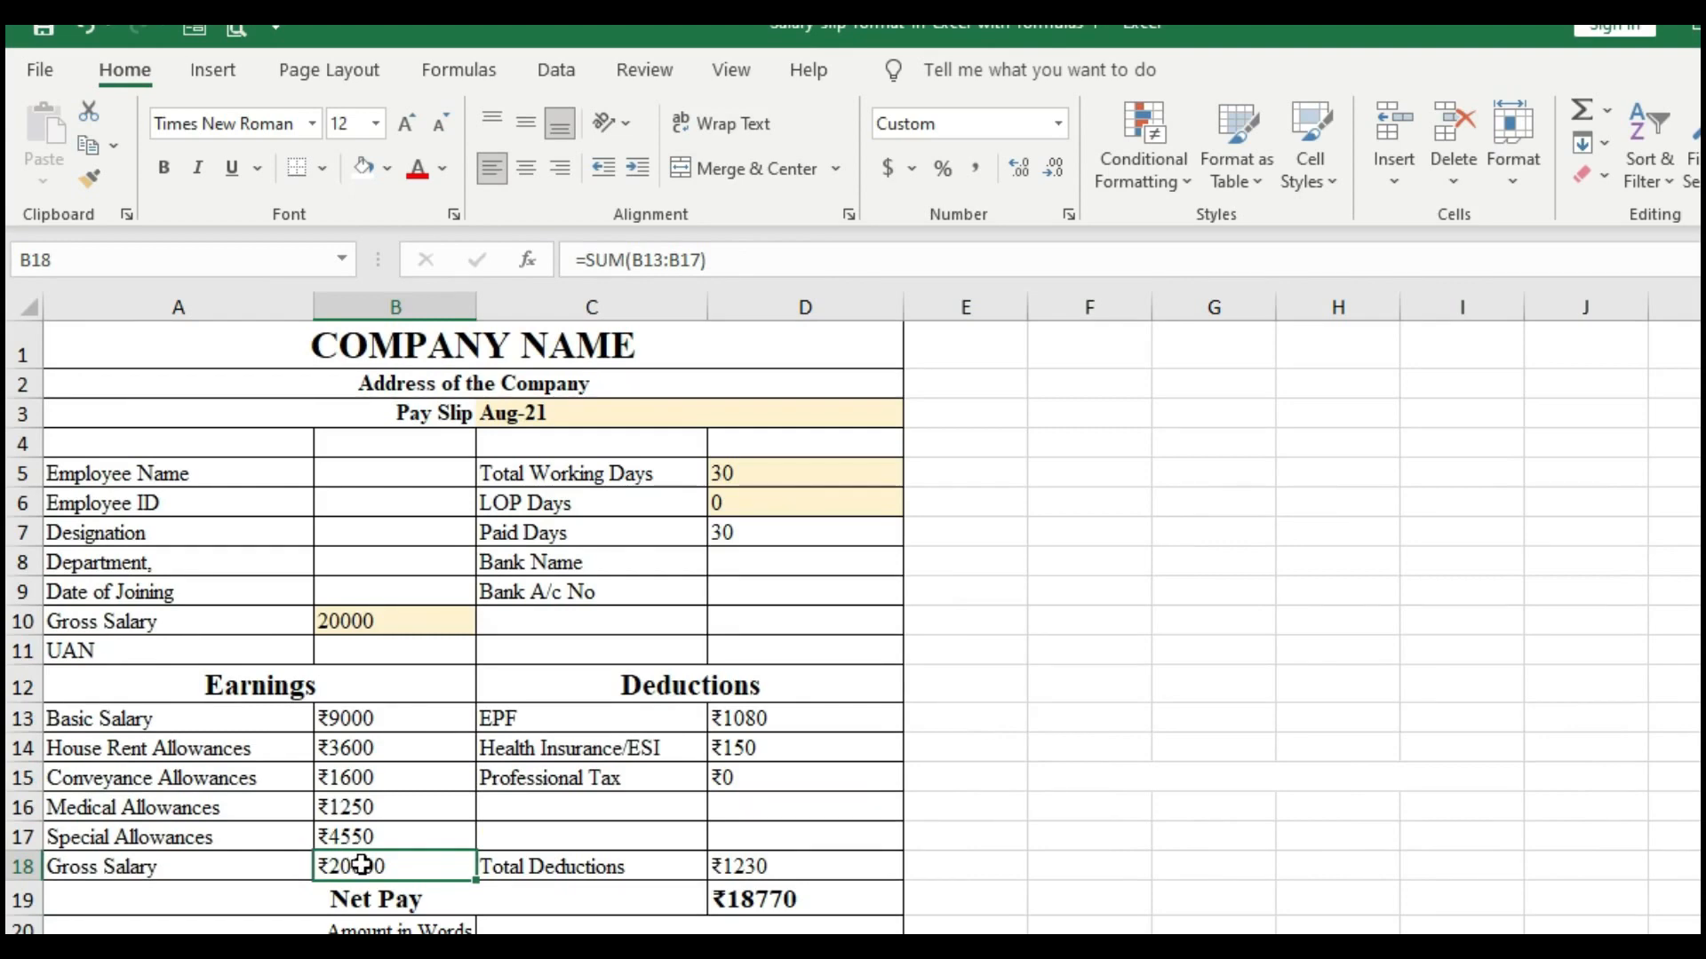
double_click(369, 866)
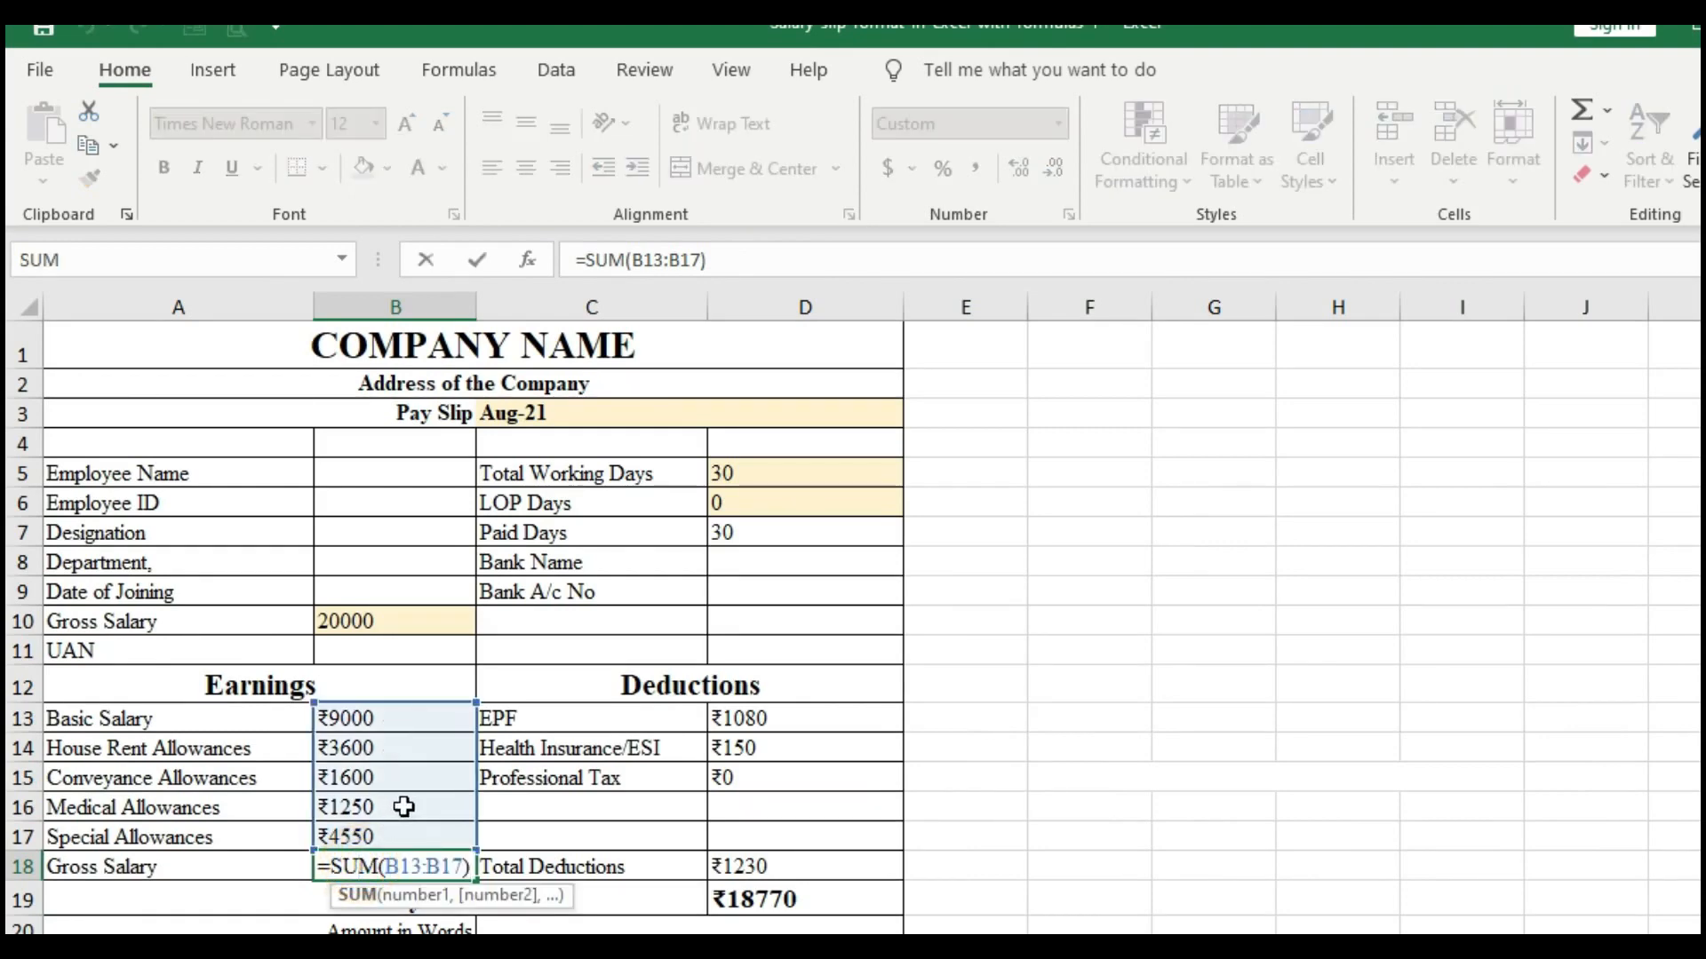
key("Tab")
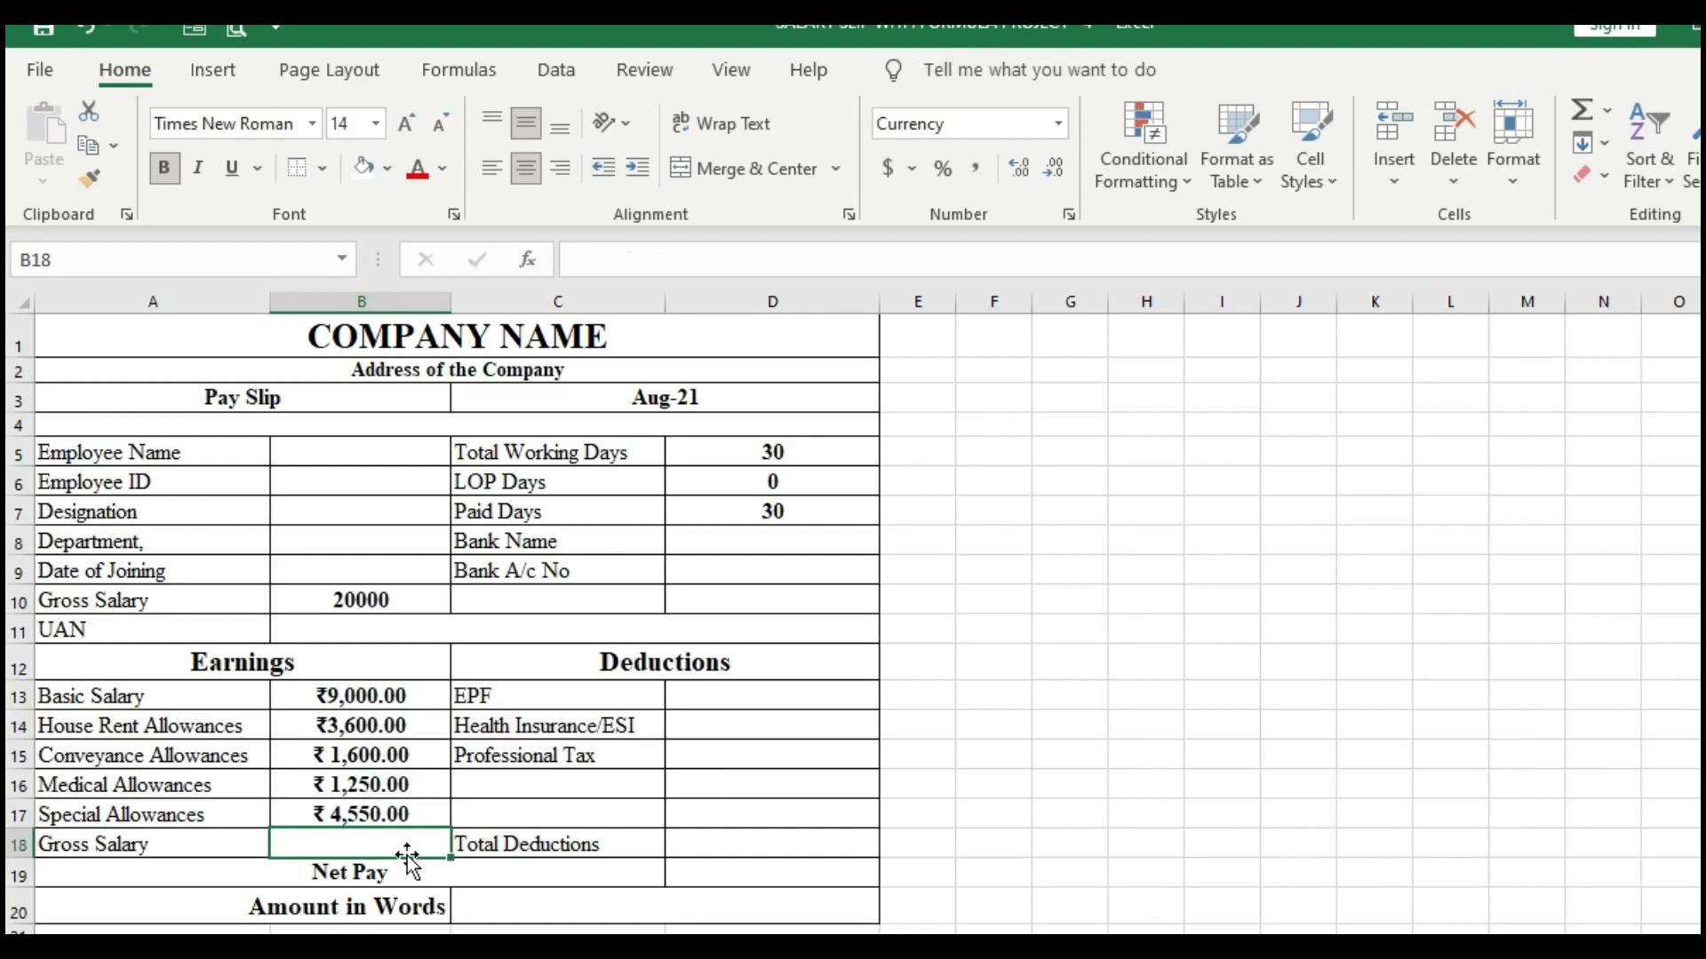
Step: Enter the Gross Salary total formula =SUM(B13:B17) in B18 of the new salary slip
type("=sum(")
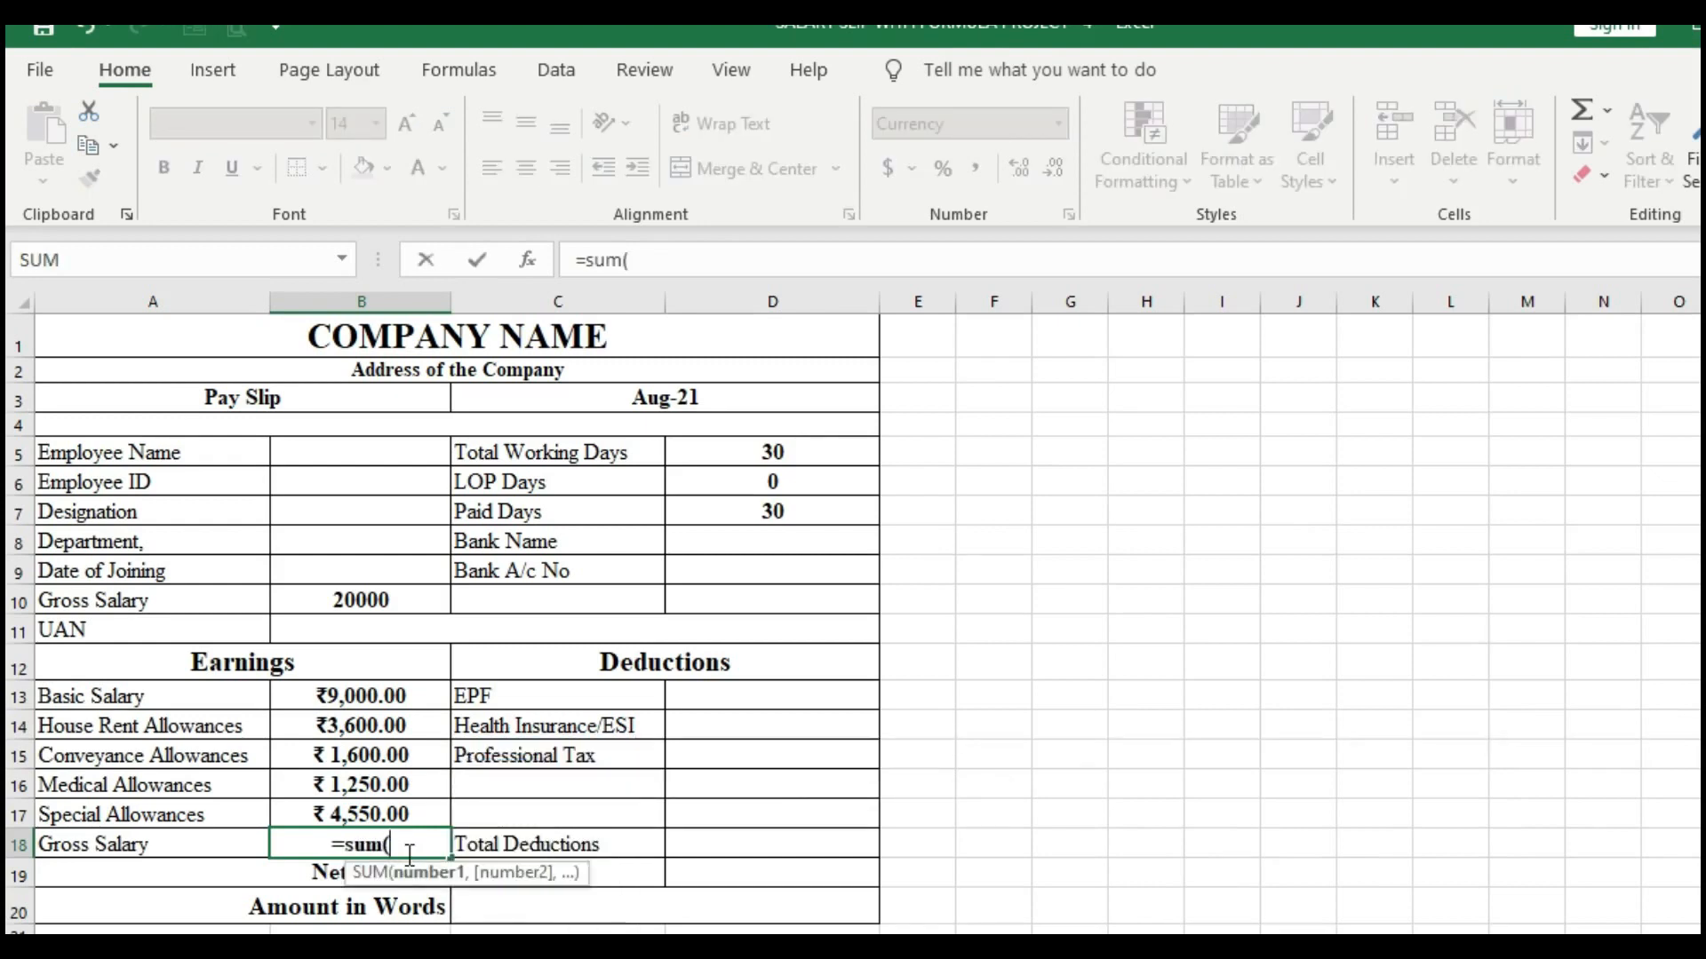
left_click_drag(391, 698, 396, 811)
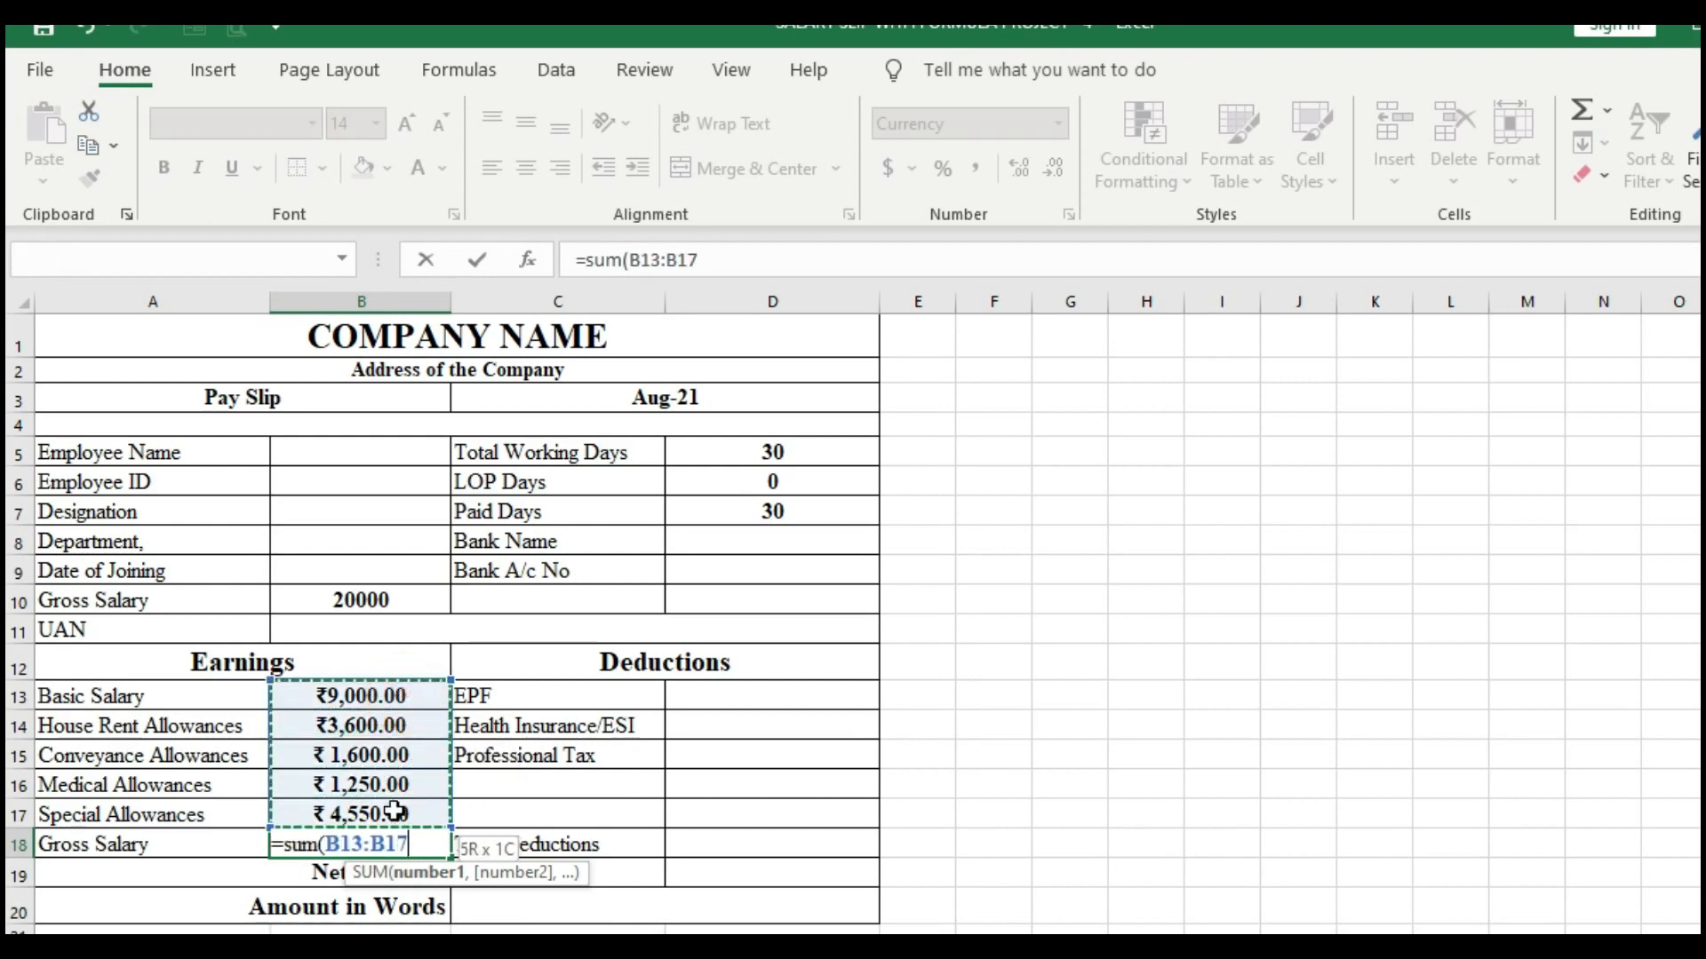
key("Return")
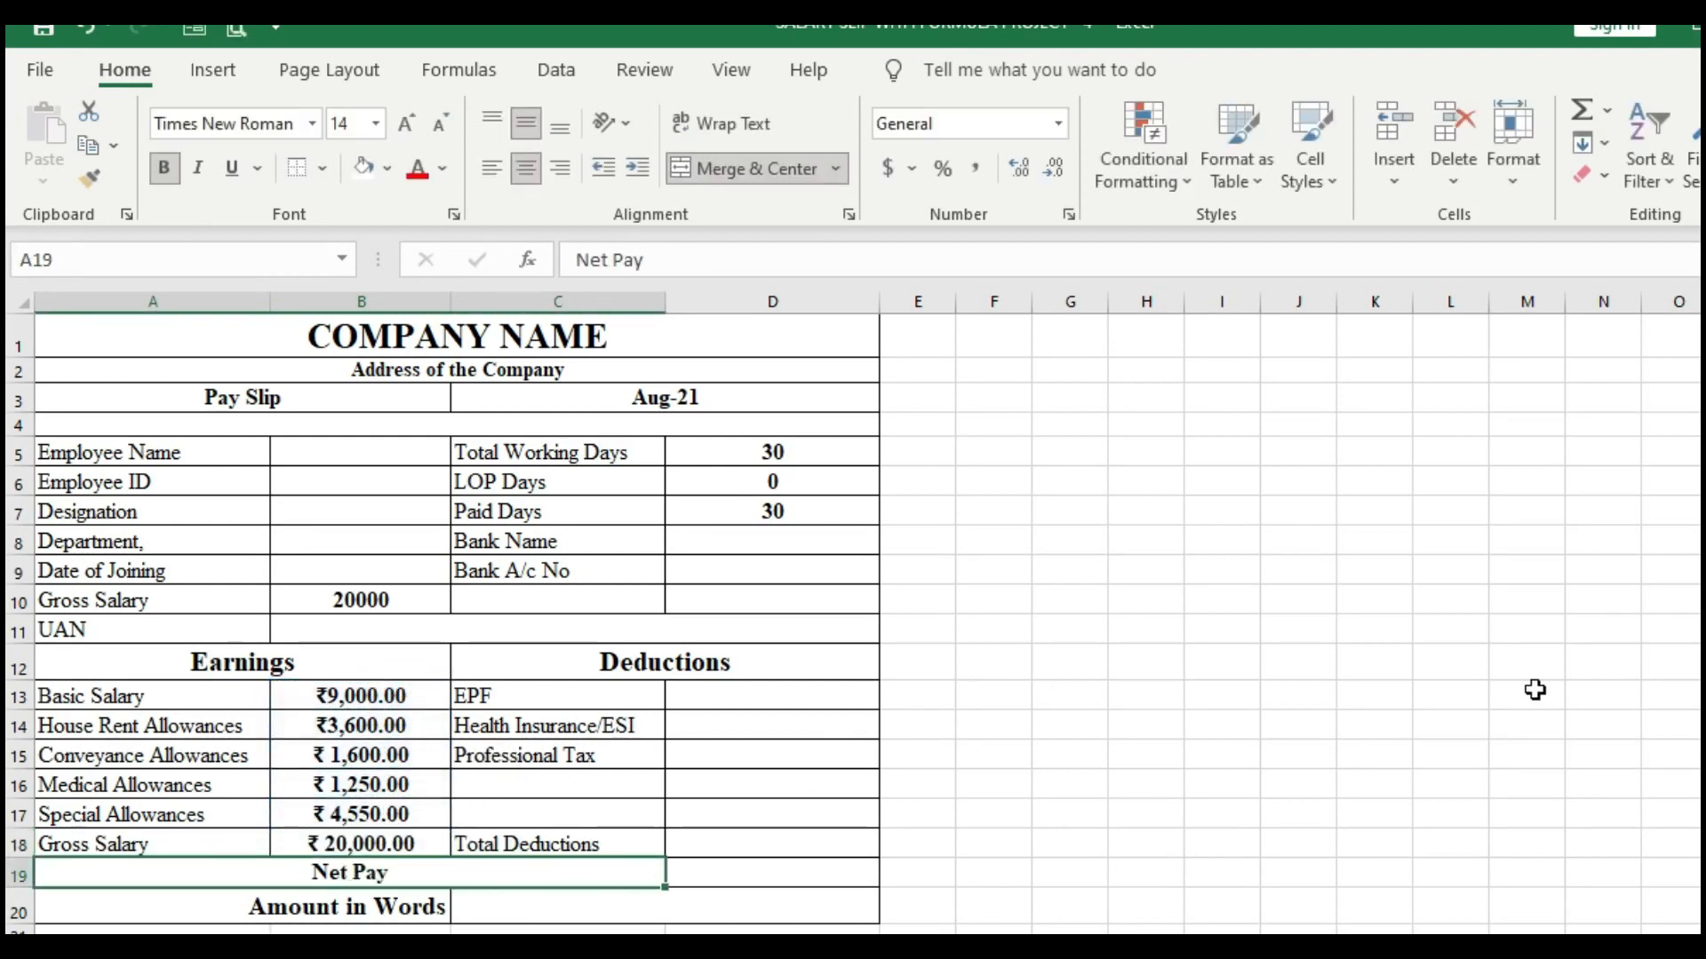
Step: Locate the new slip's EPF cell D13, and examine the corresponding EPF formula in the finished salary slip workbook
scroll(626, 889, "up", 1, "ctrl")
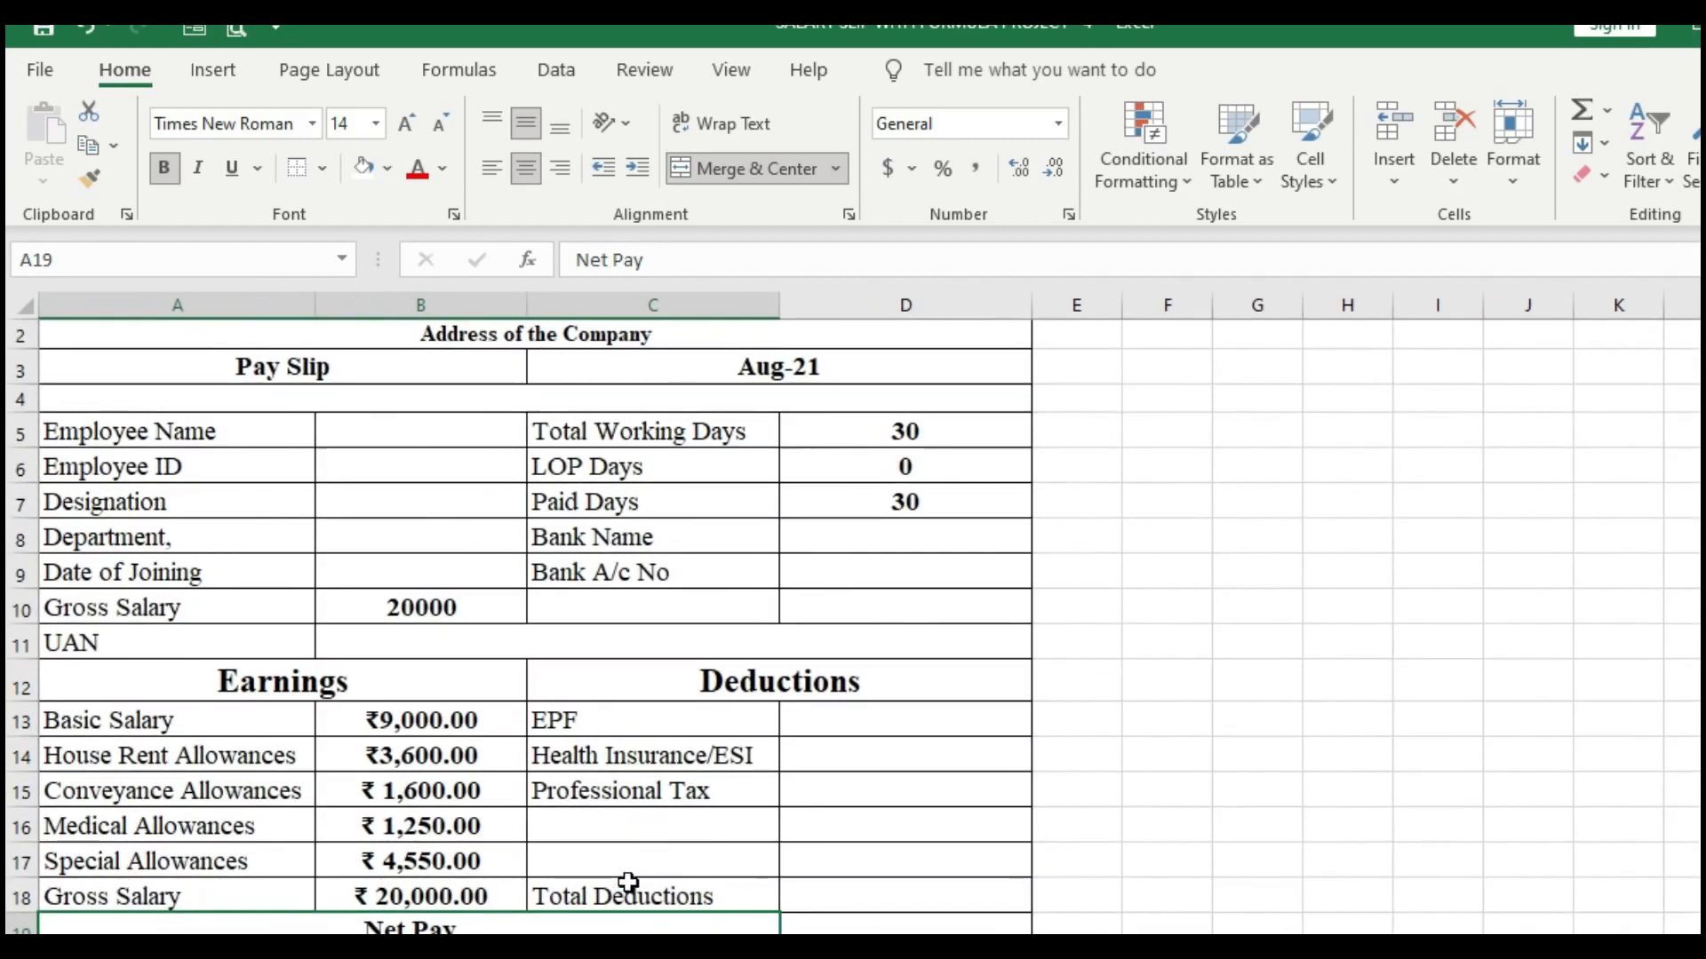
scroll(628, 883, "down", 1)
left_click(910, 632)
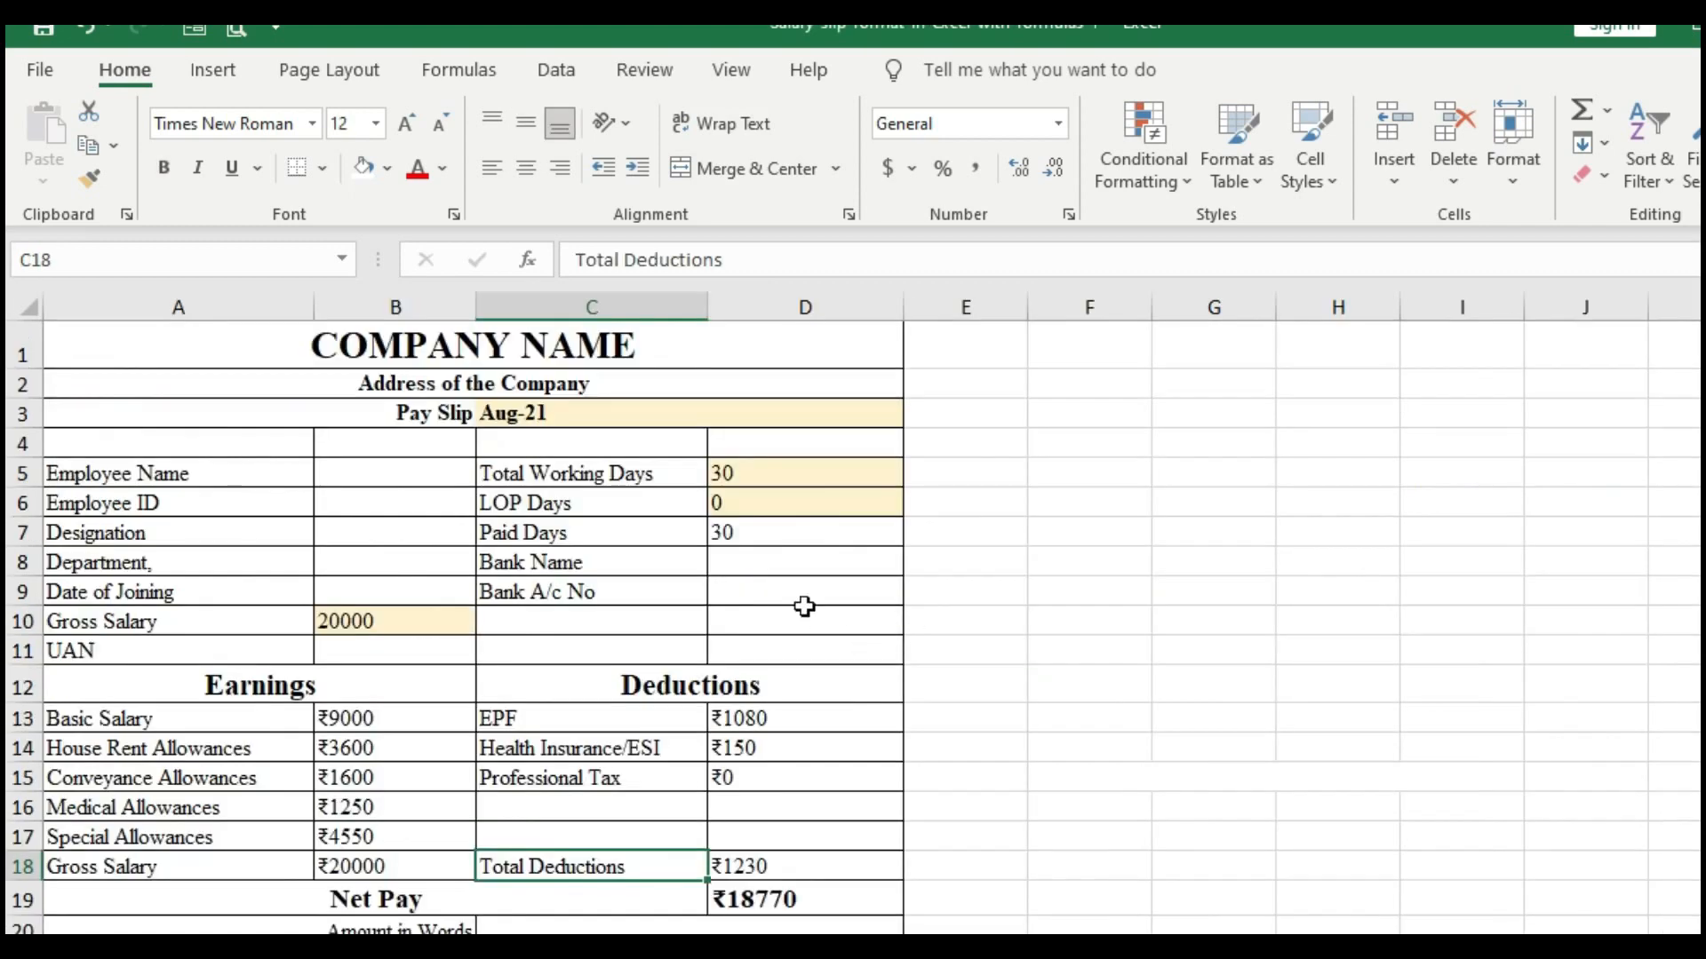
left_click(795, 724)
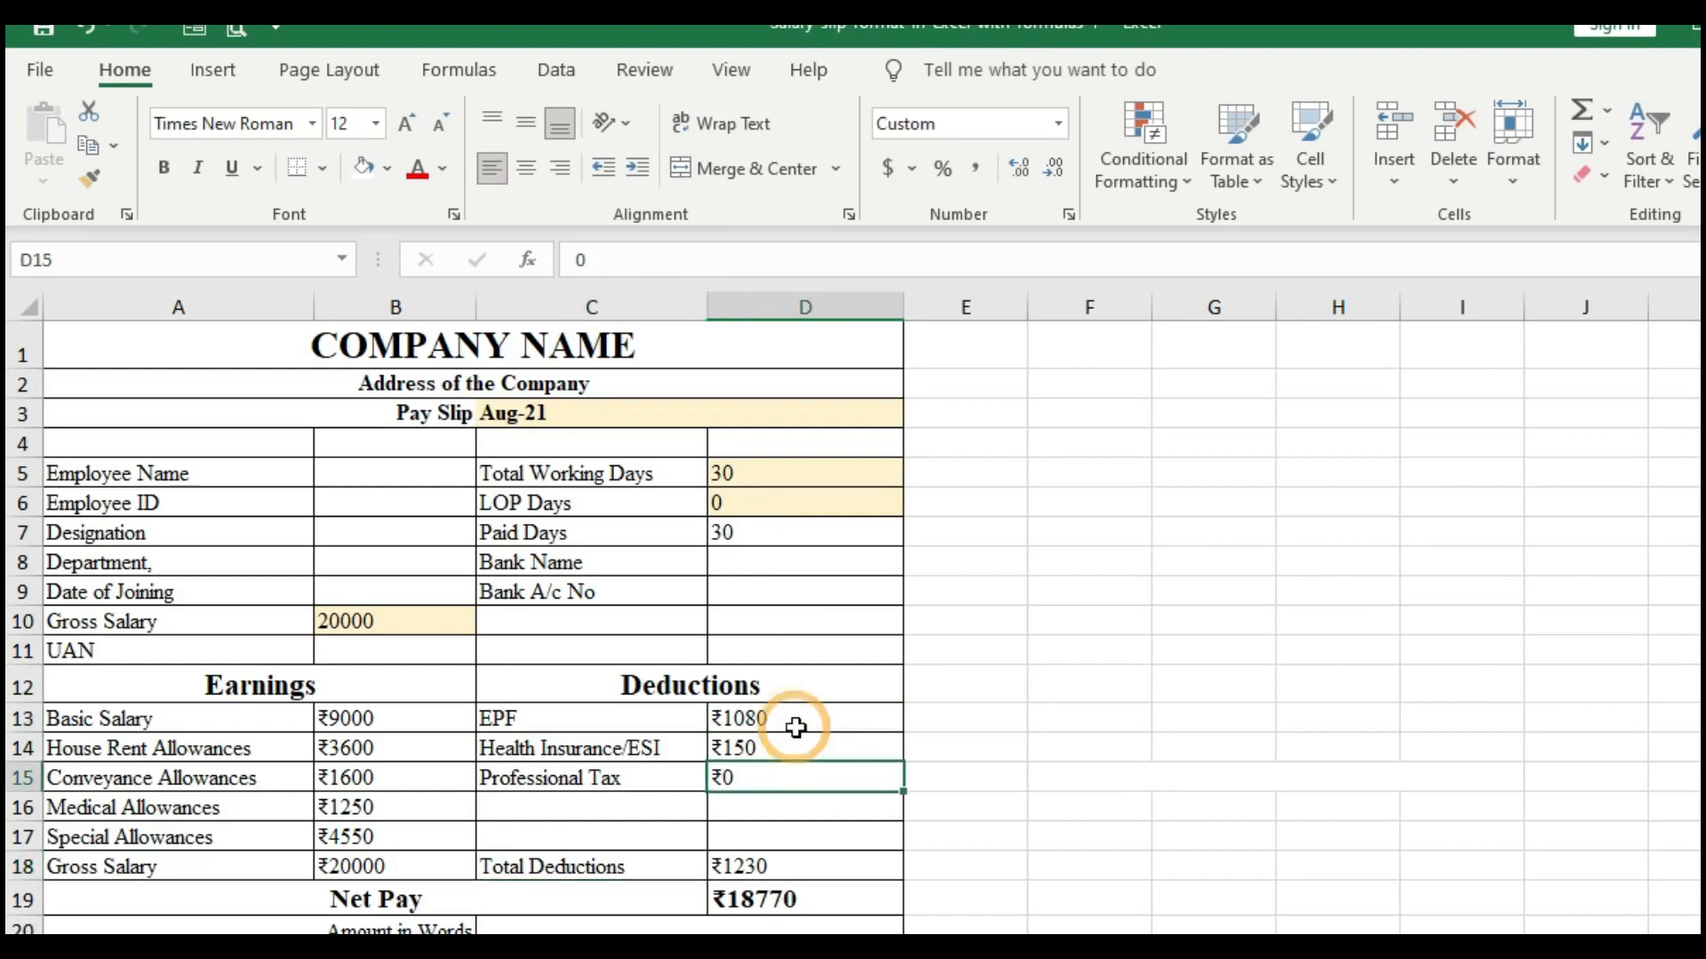
double_click(794, 722)
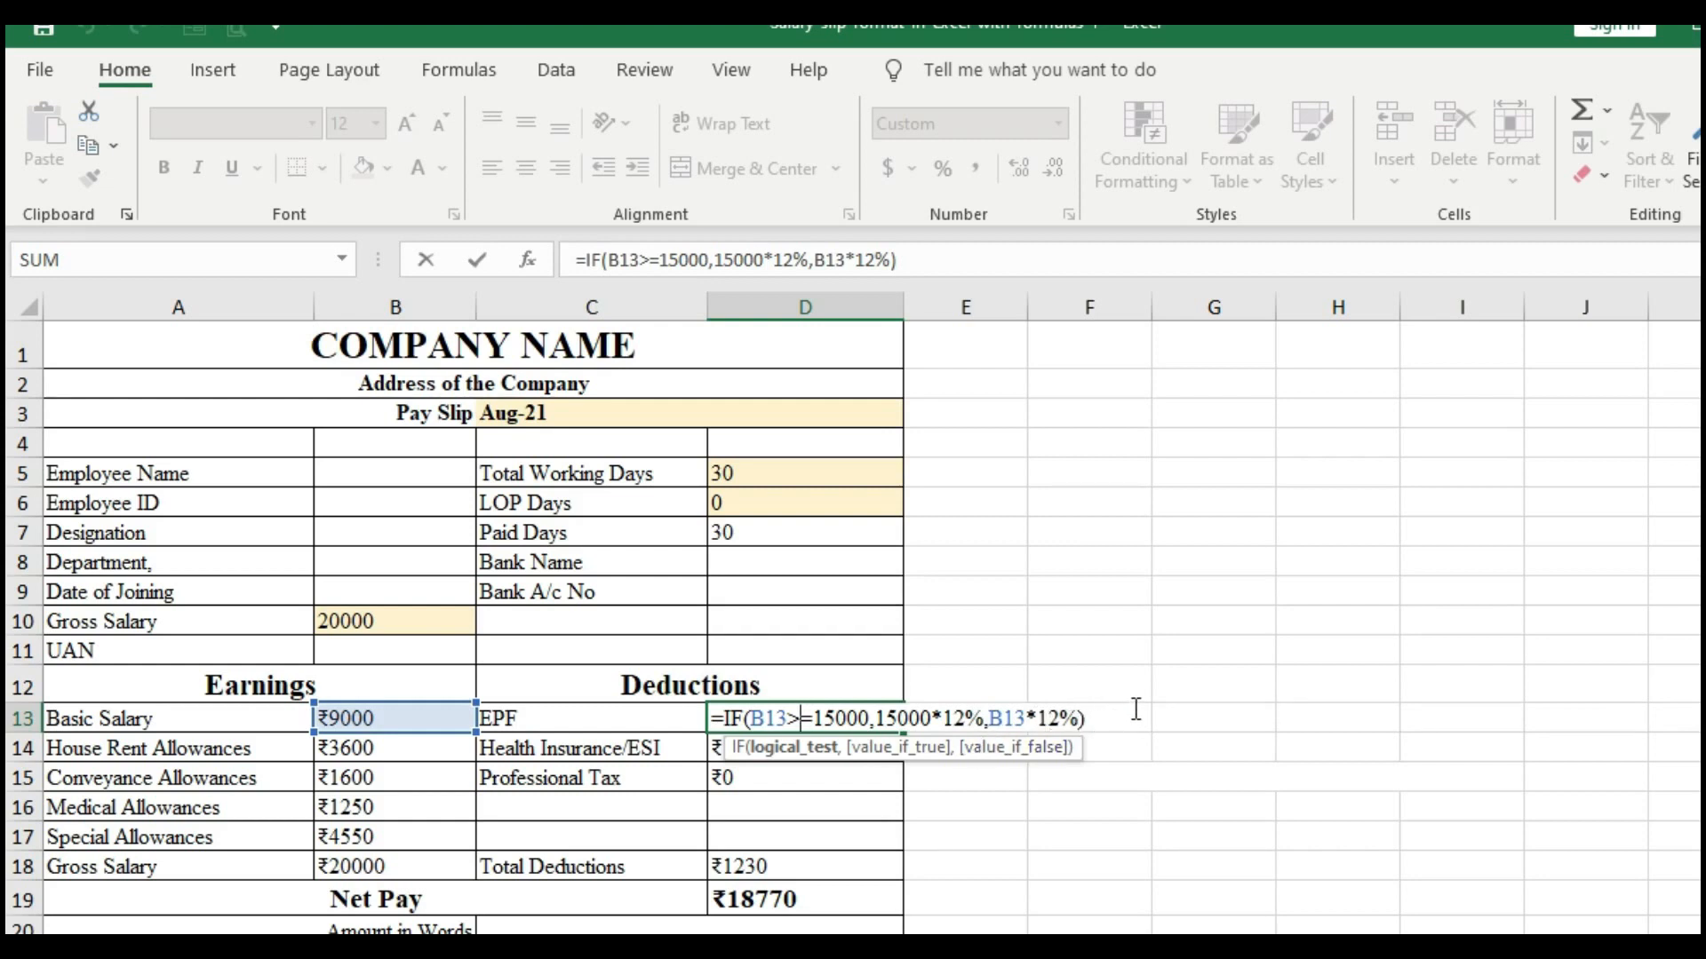
key("Tab")
left_click(791, 724)
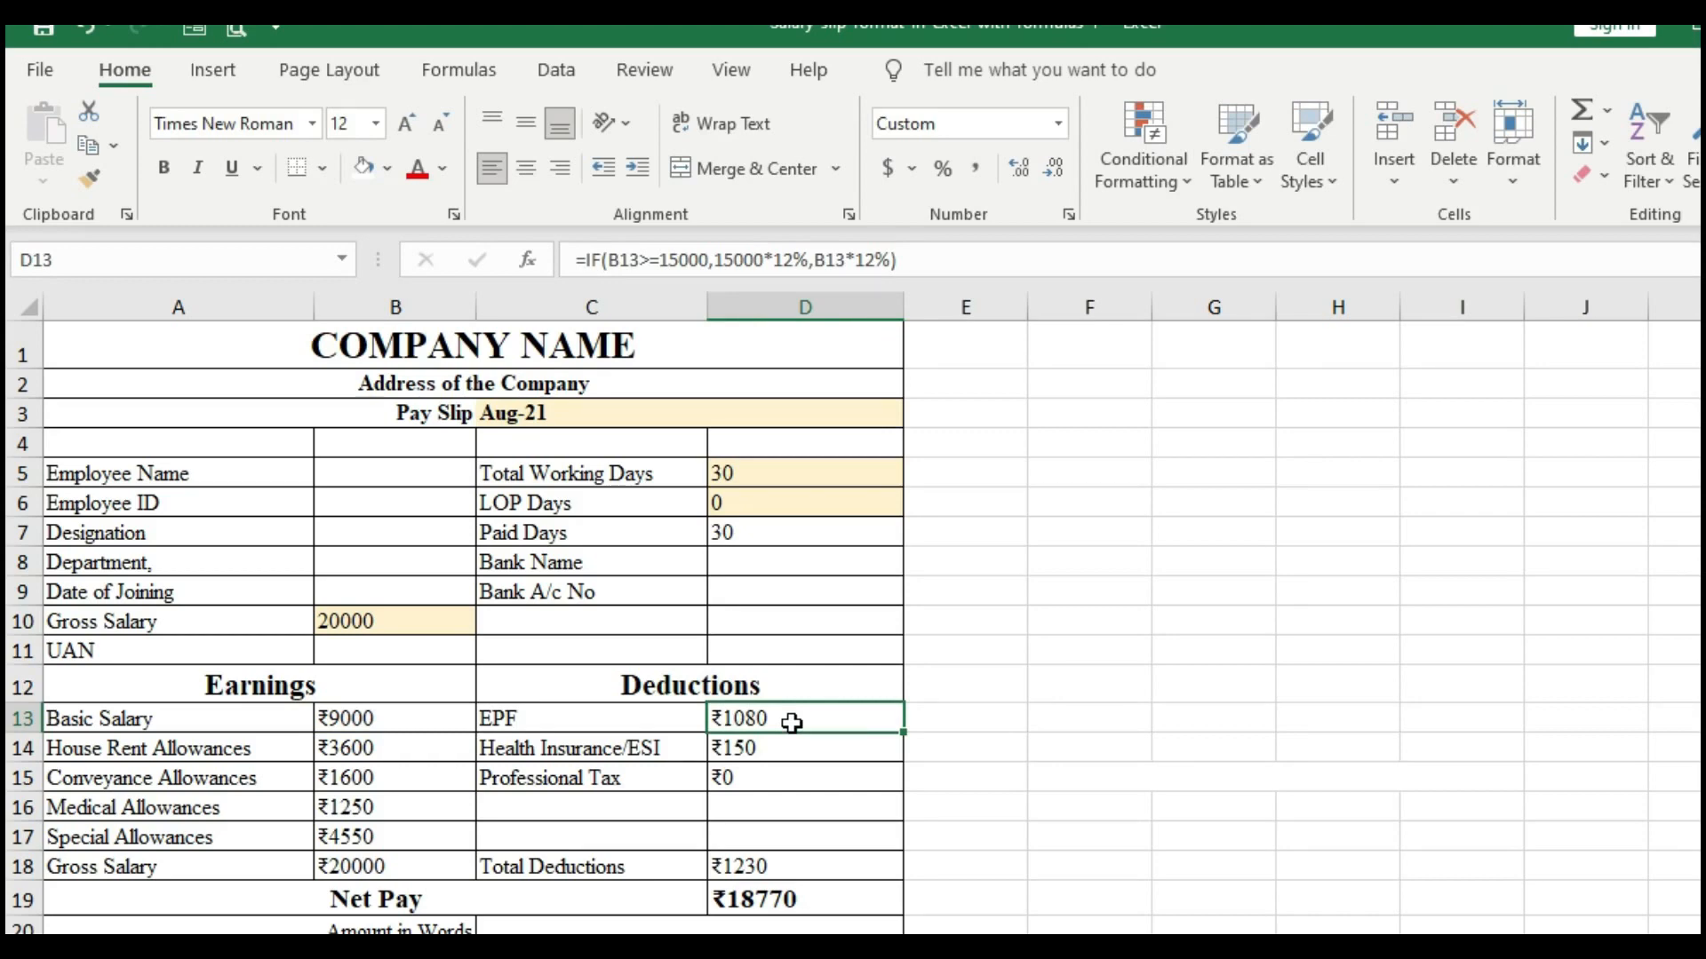
Step: Return to the new salary slip and enter the EPF formula =IF(B13>=15000,15000*12%,B13*12%) in D13
key("alt+Tab")
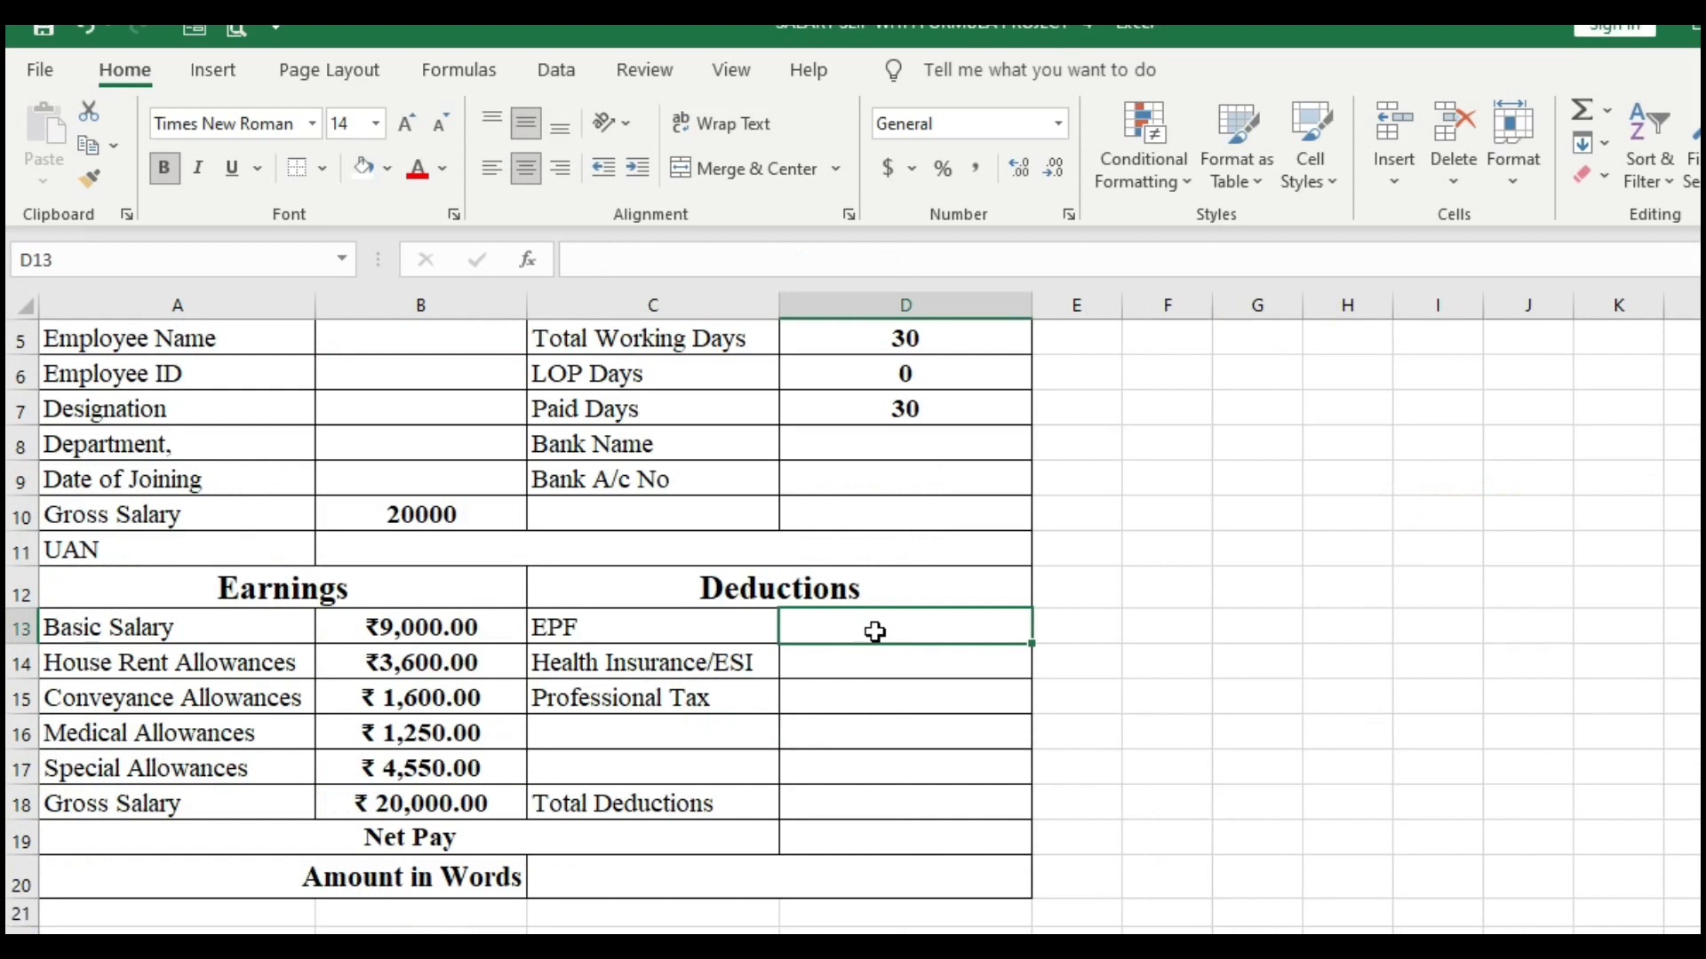
type("=if(")
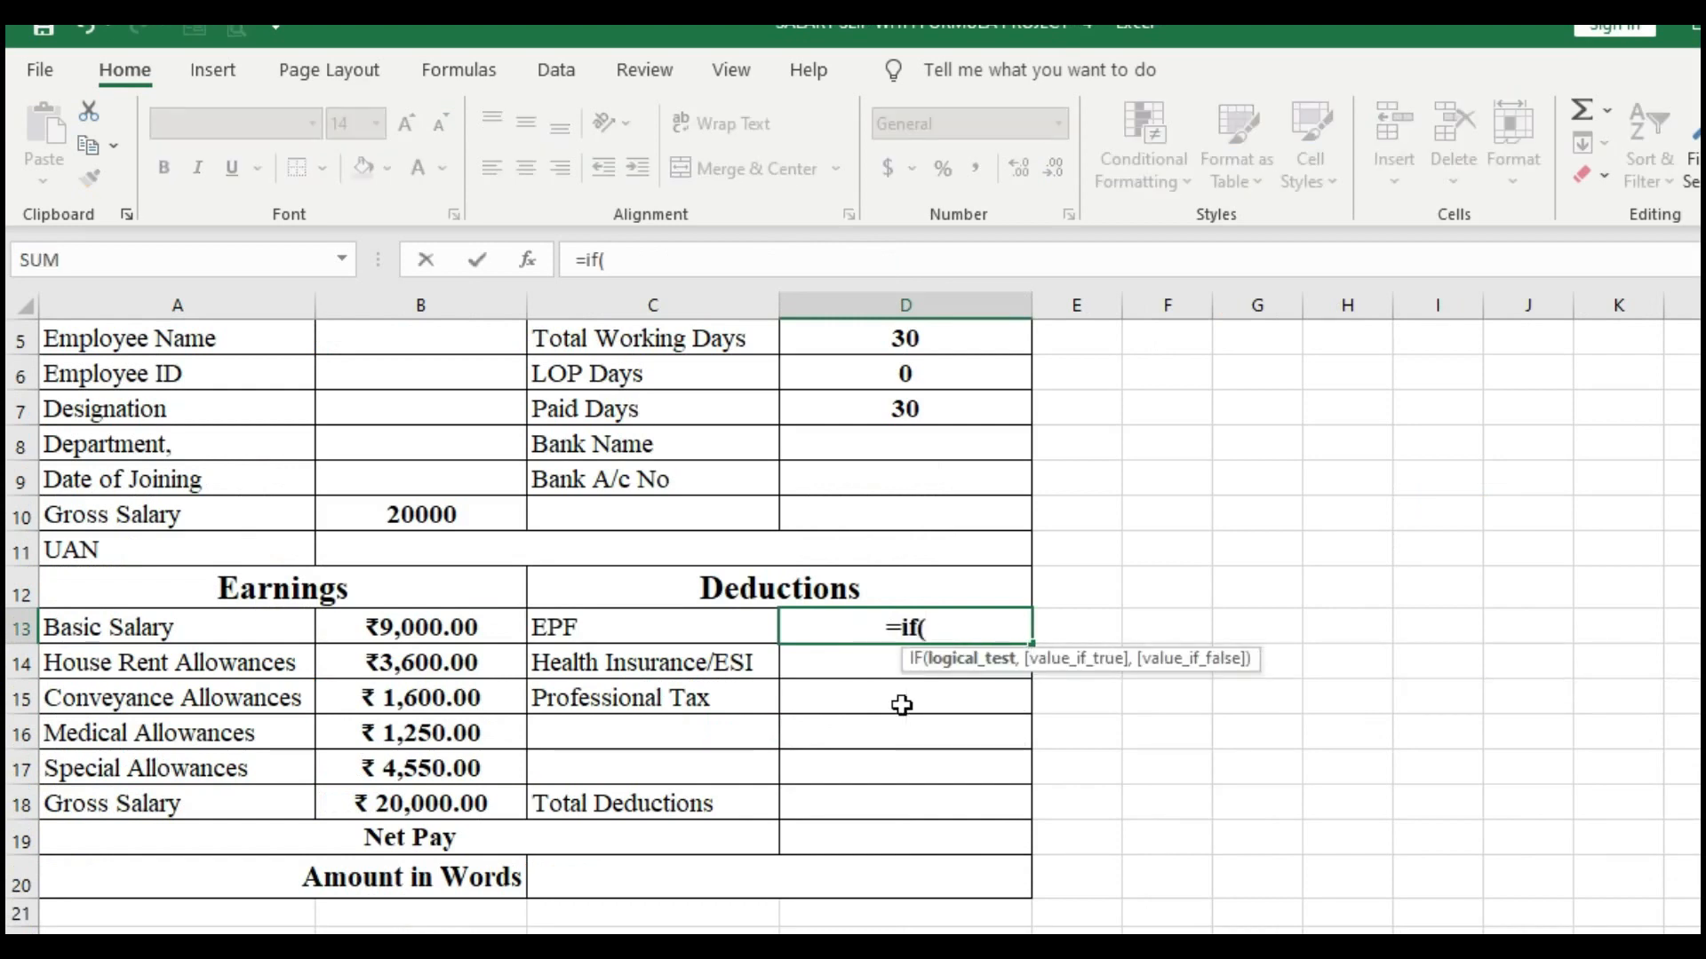
left_click(435, 627)
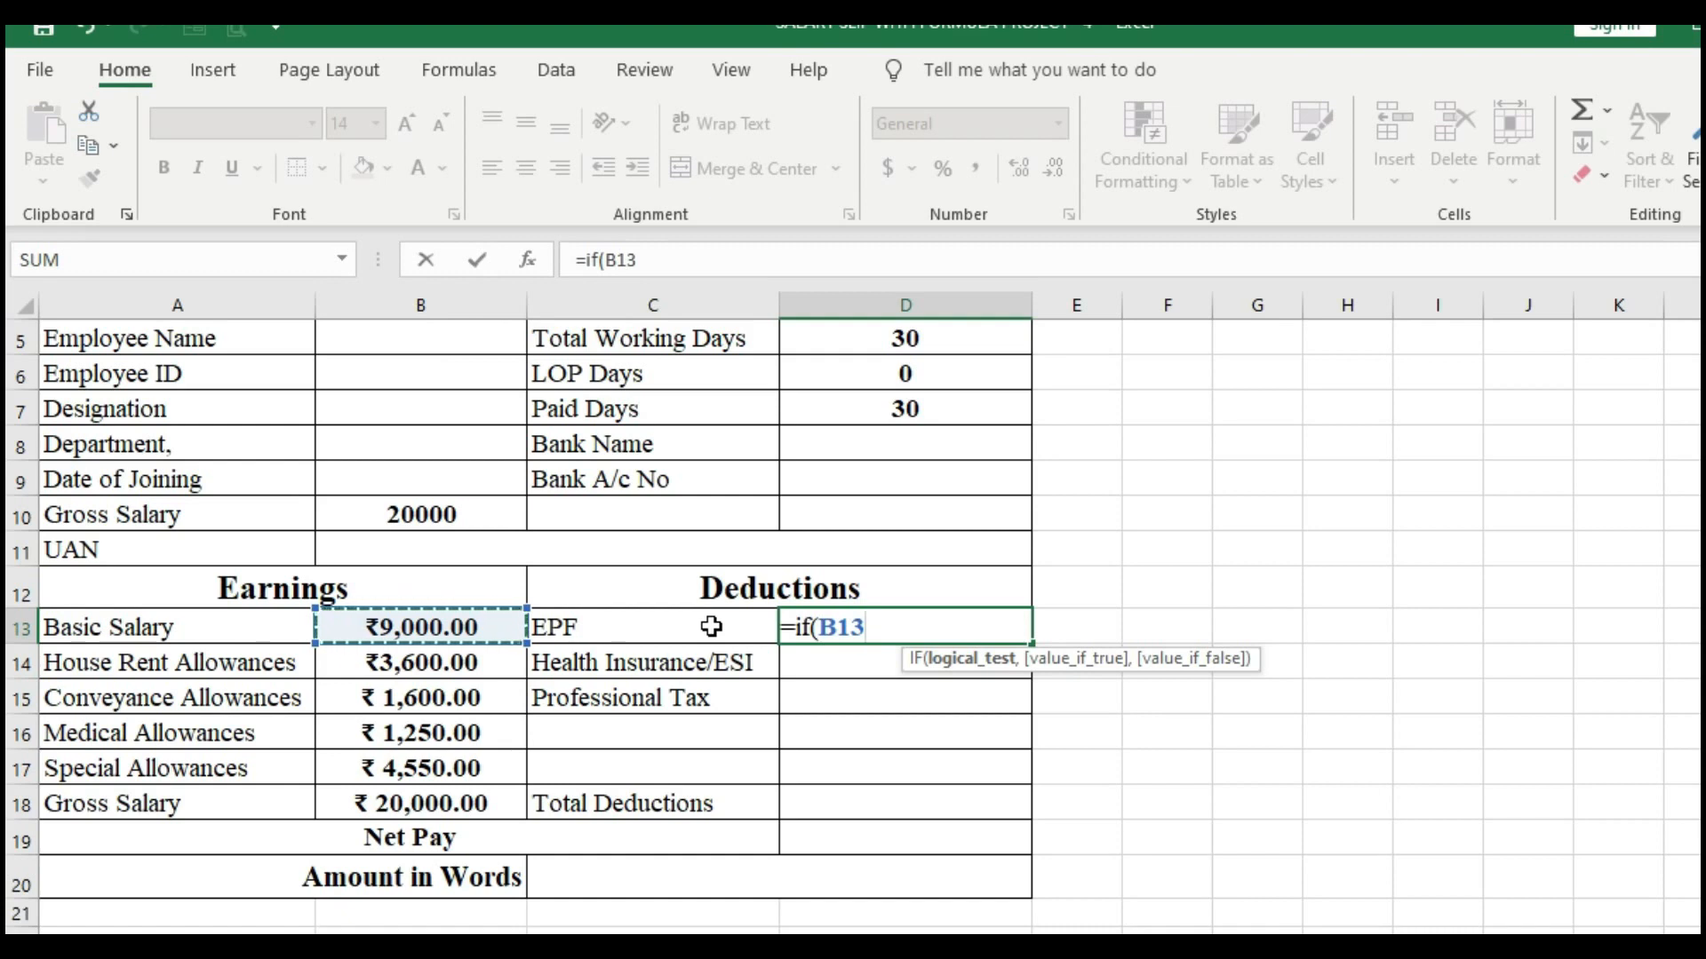
type(">")
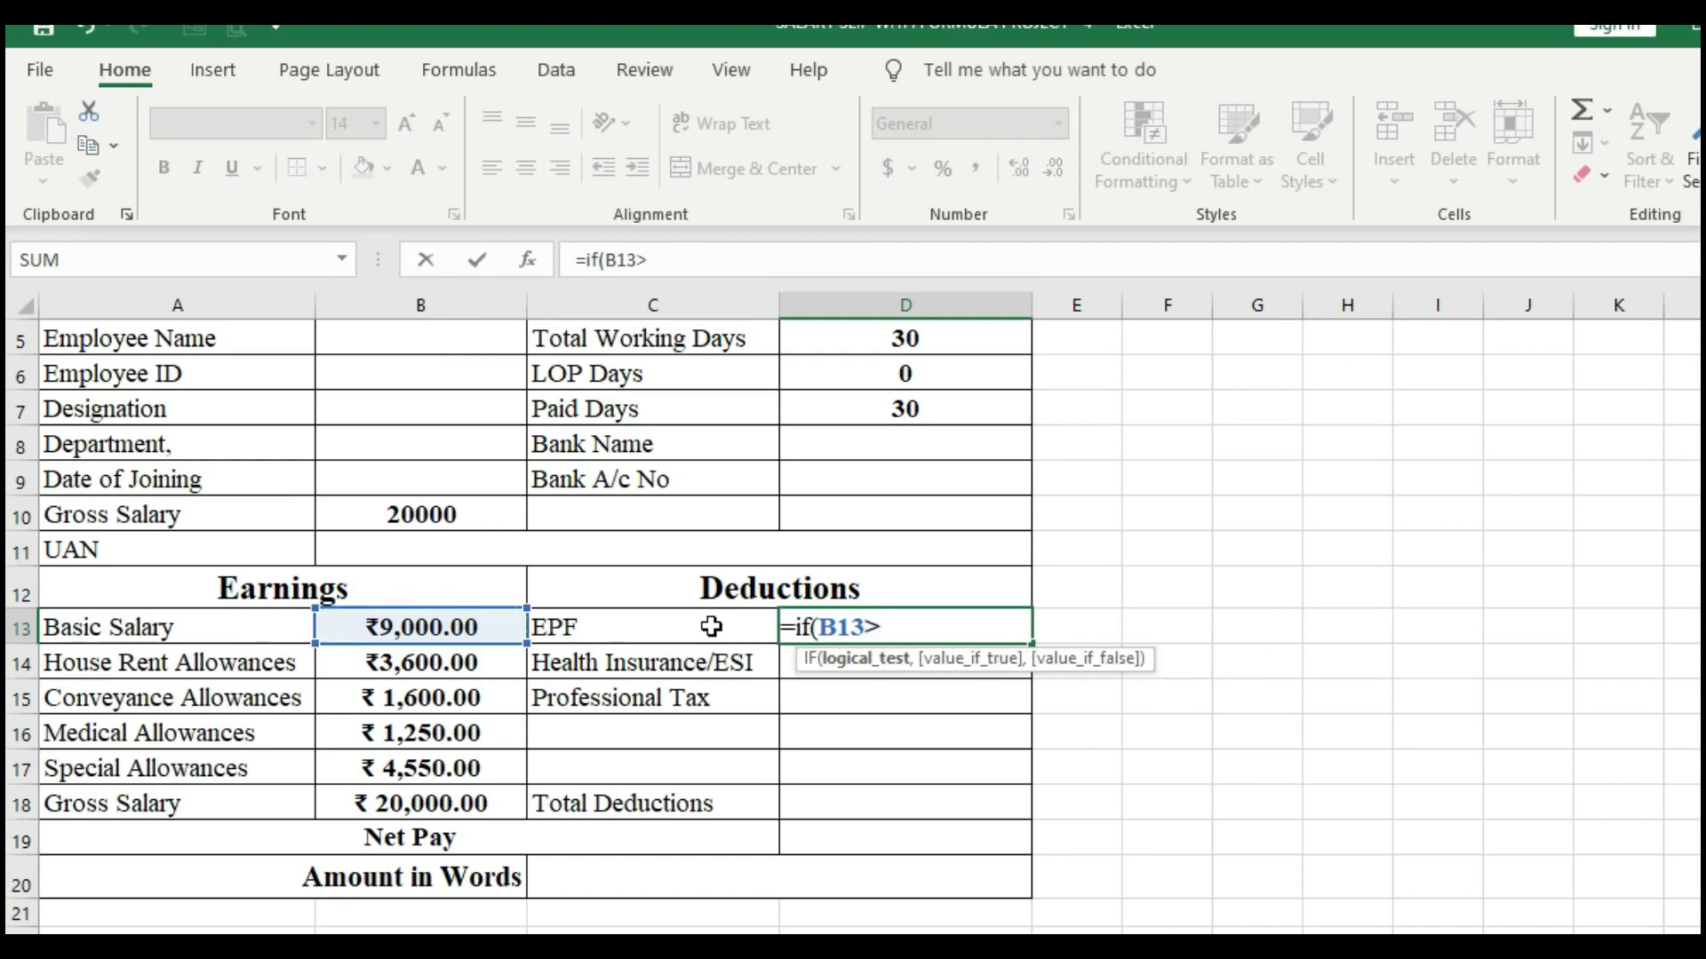
type("=15000")
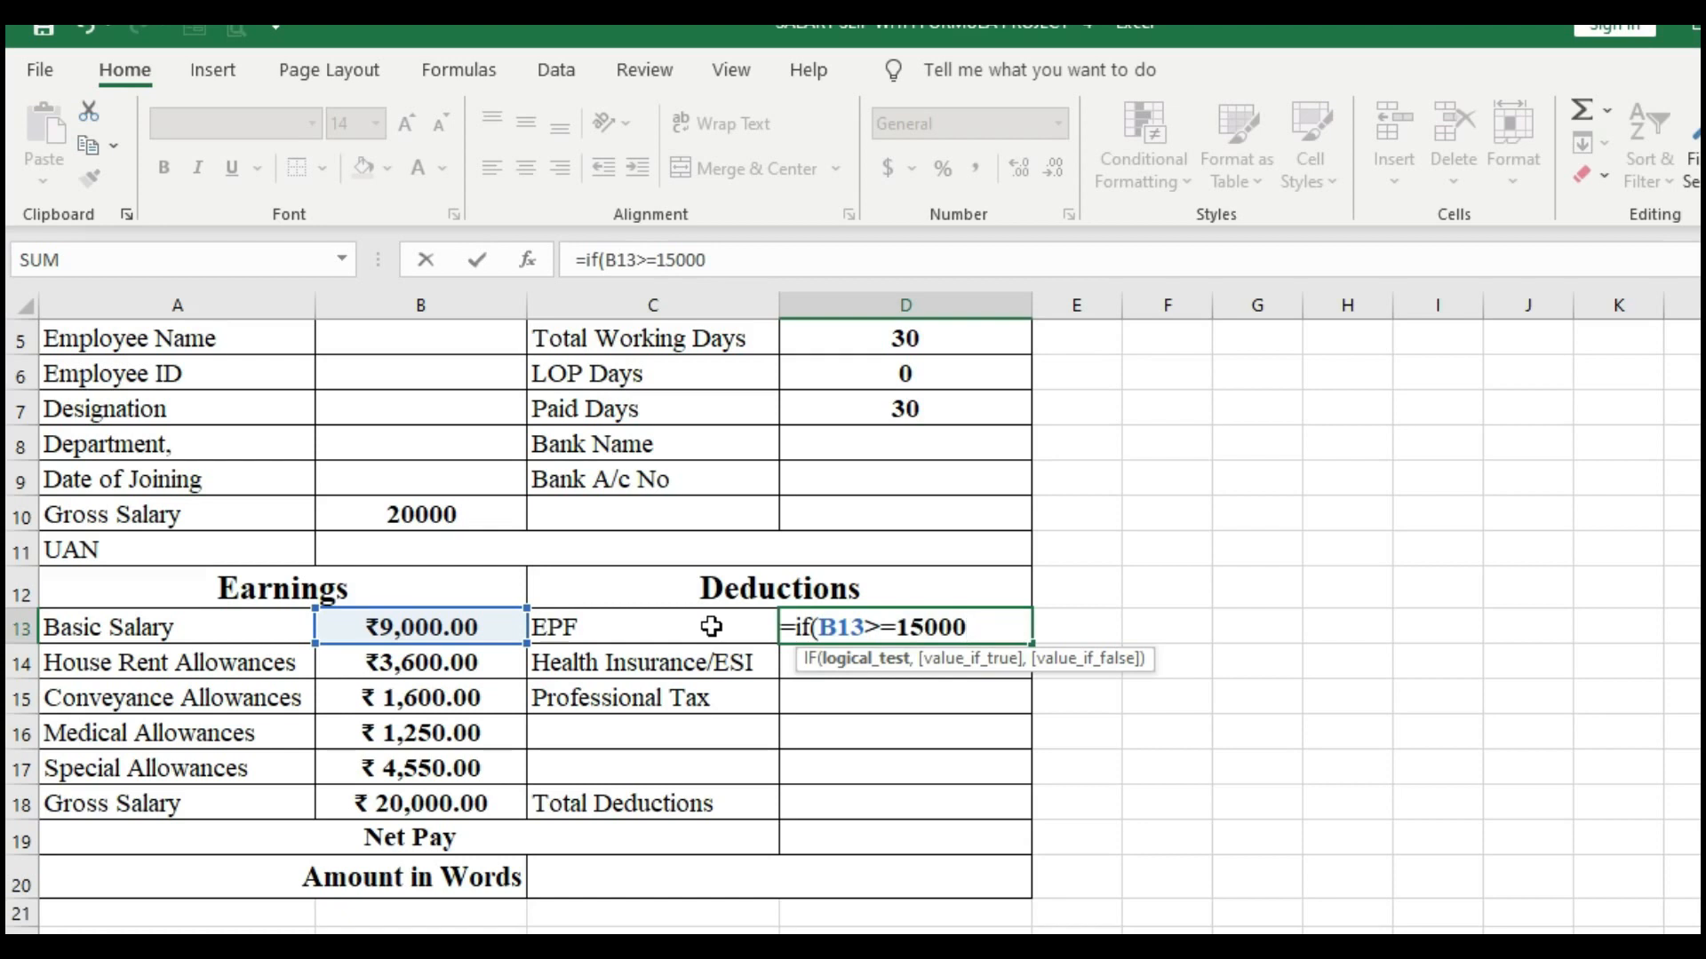
type(",")
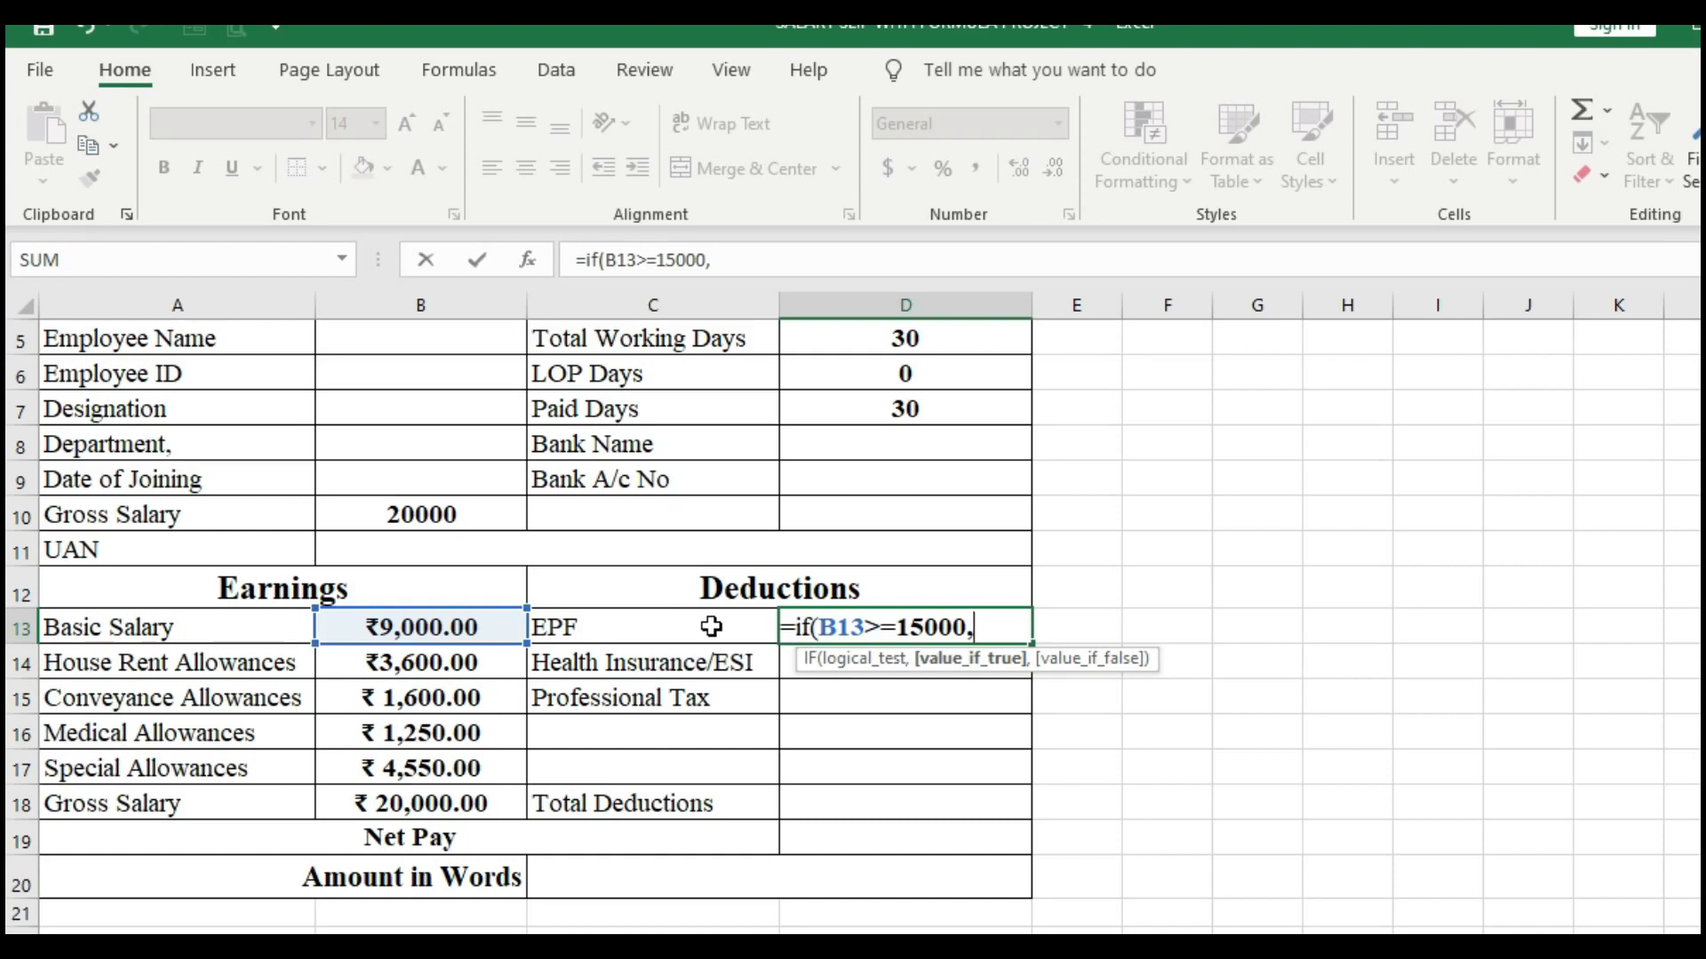
type("15000*12")
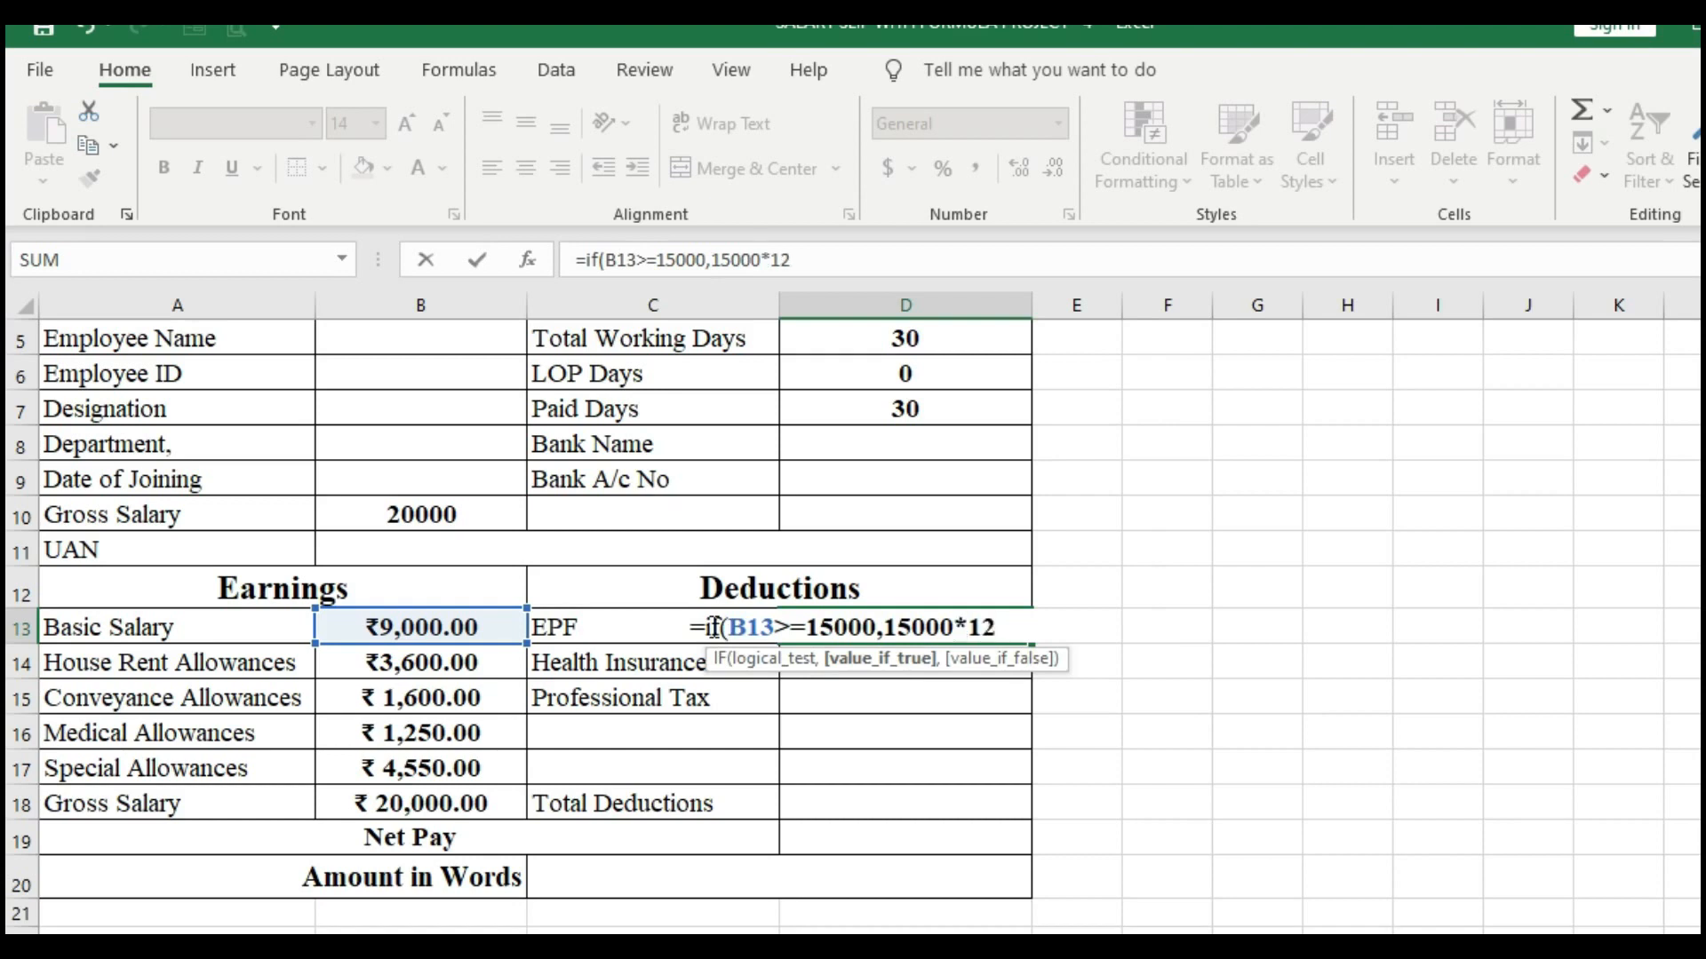
type("%,")
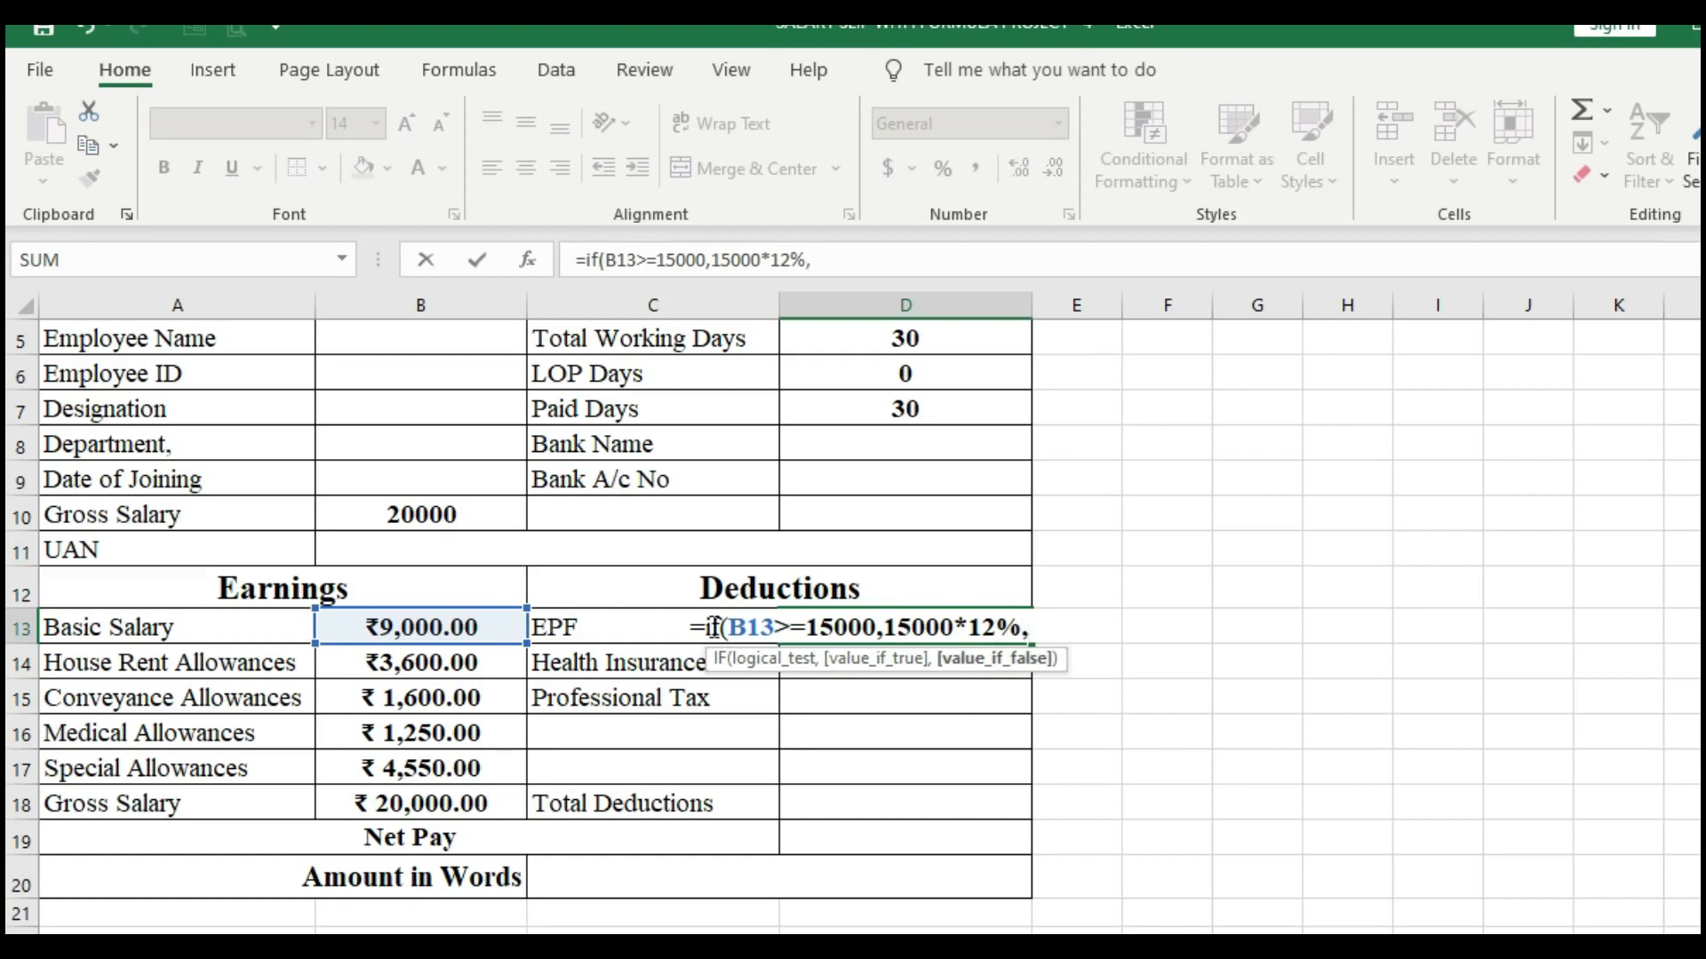
left_click(453, 626)
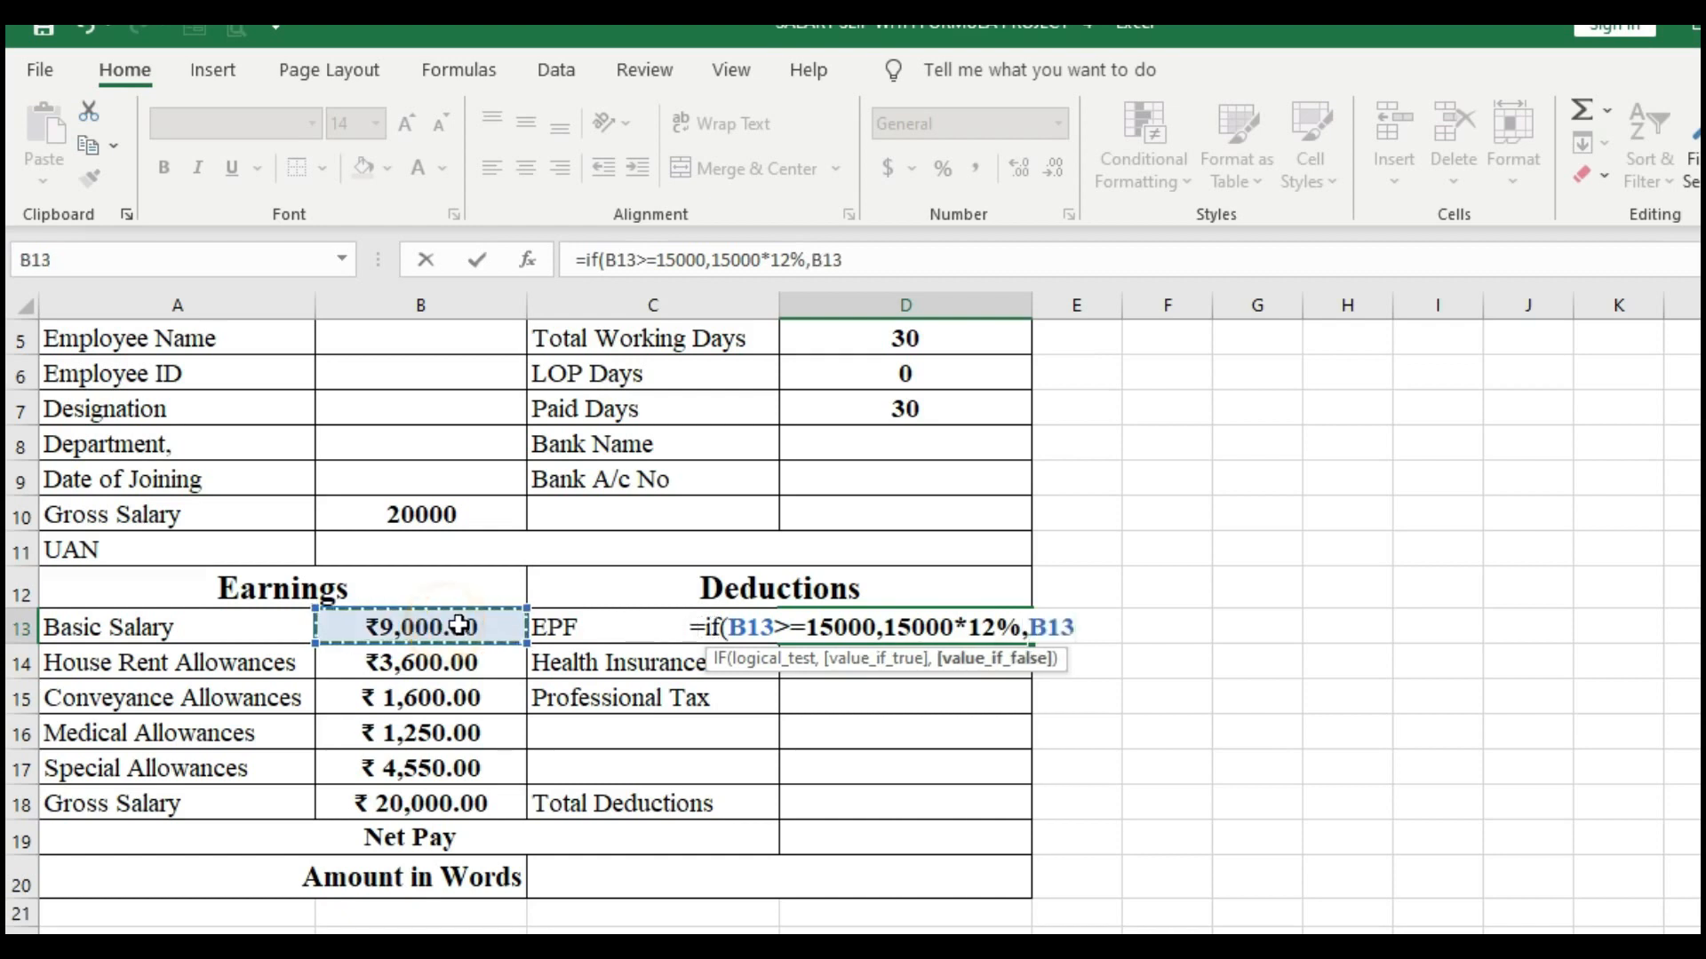
type("*")
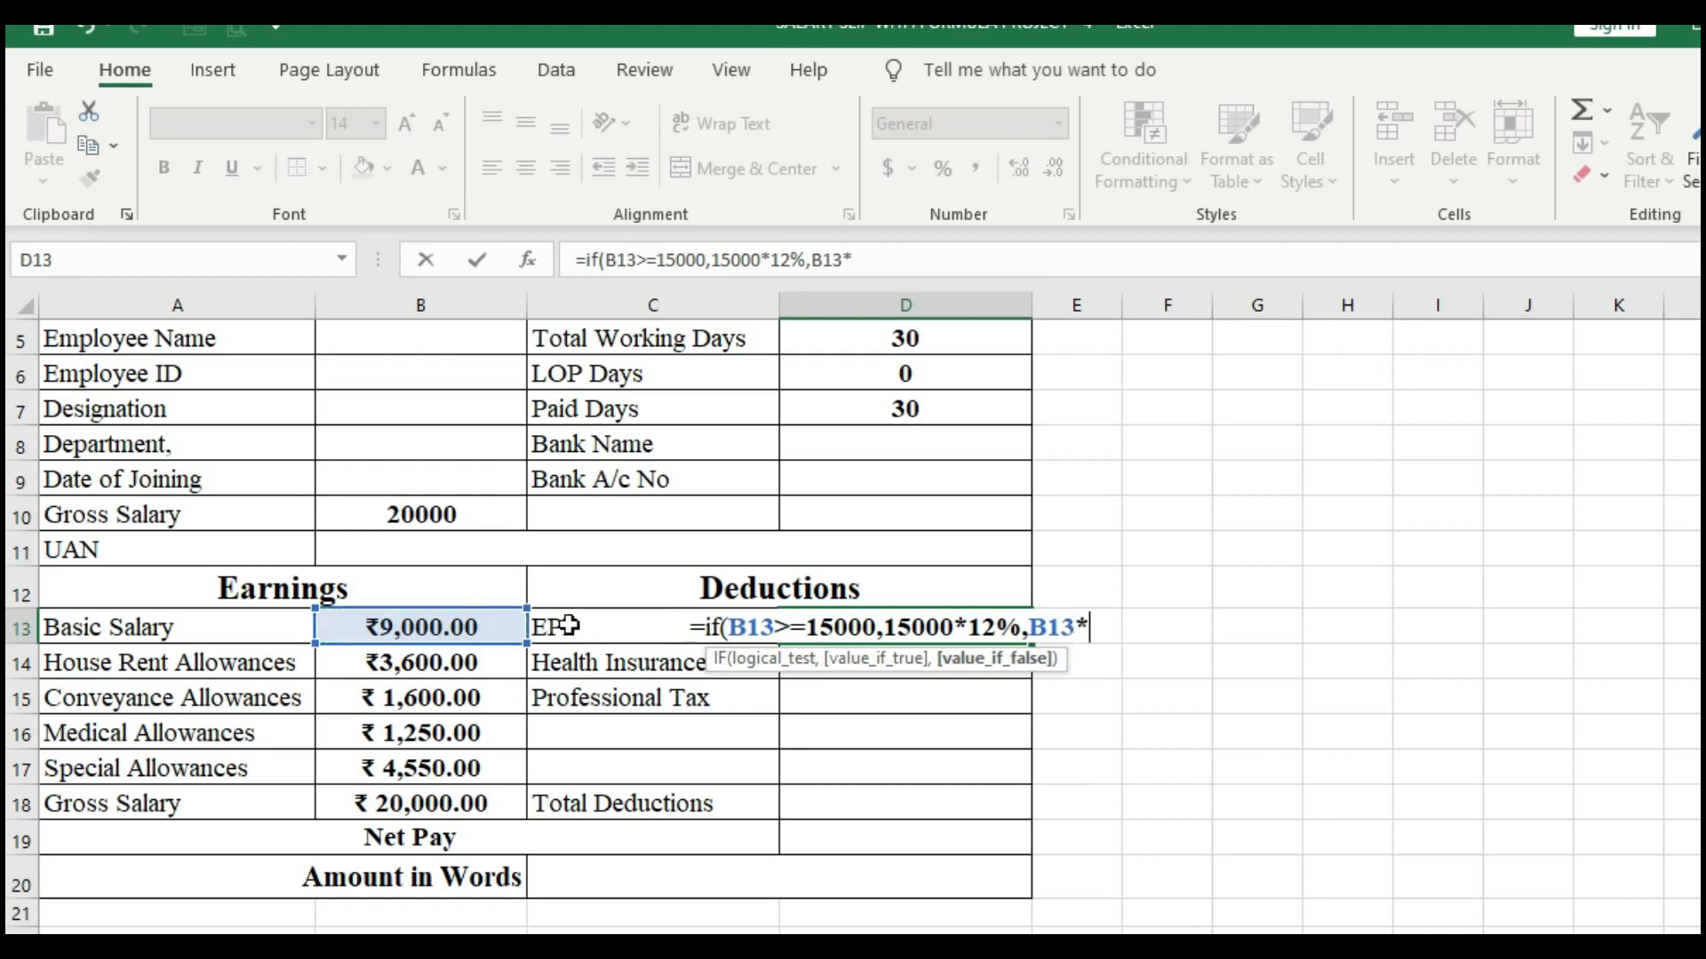
type("12%")
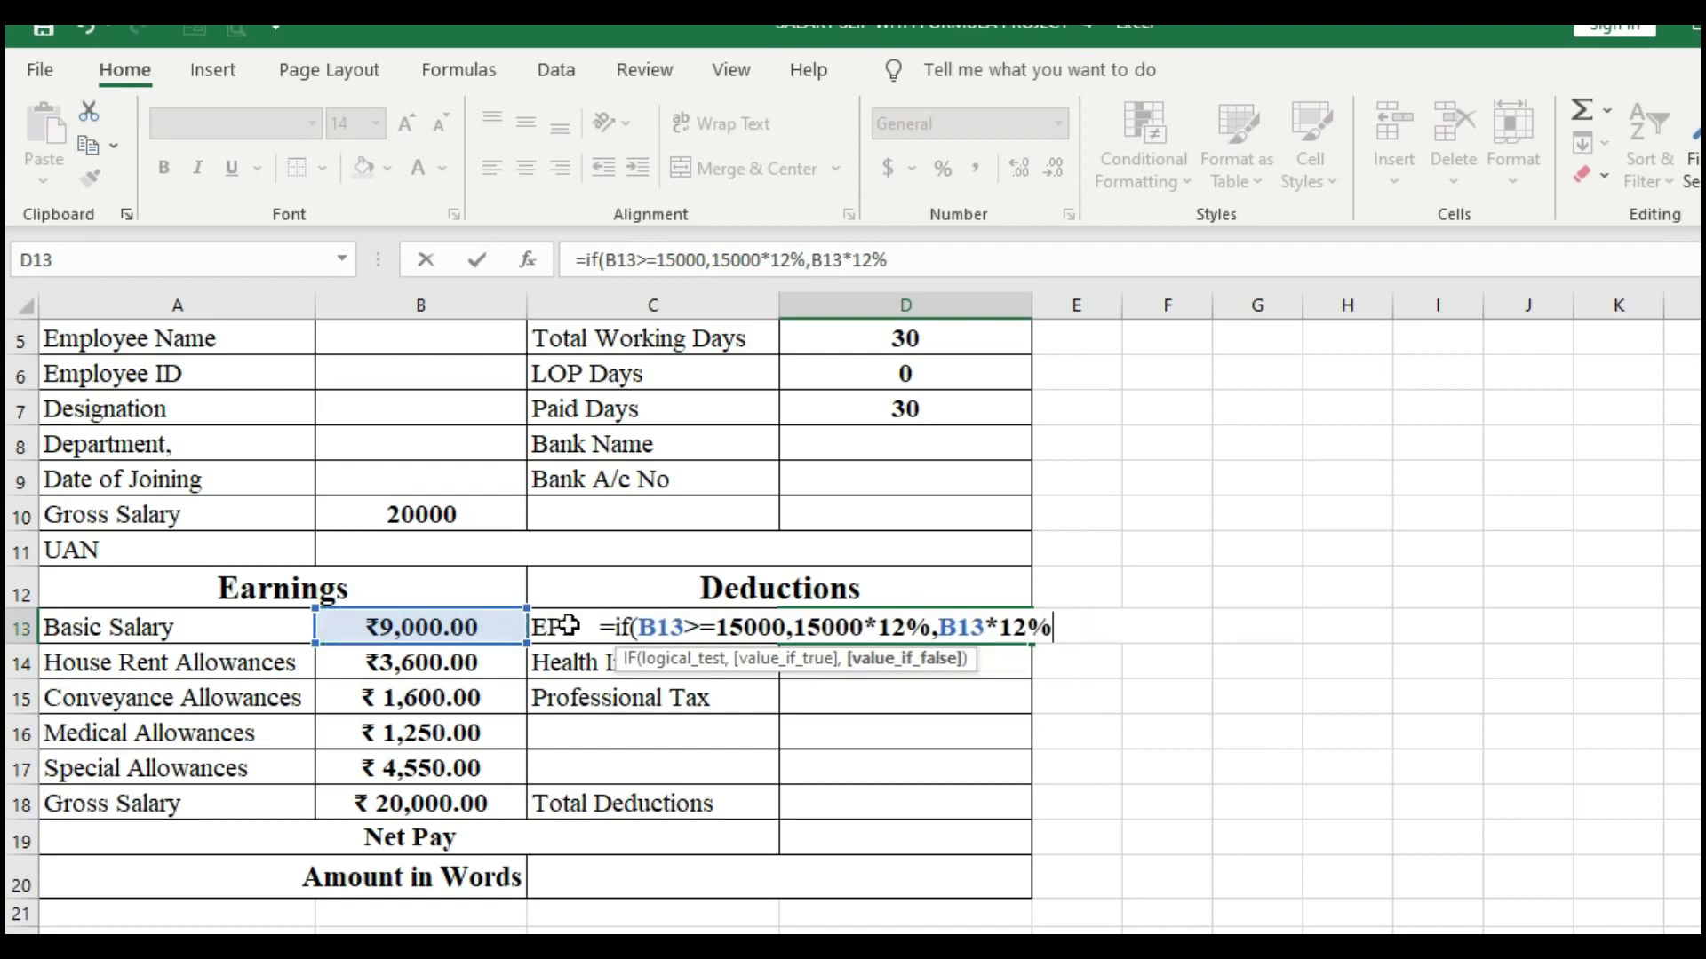
type(")")
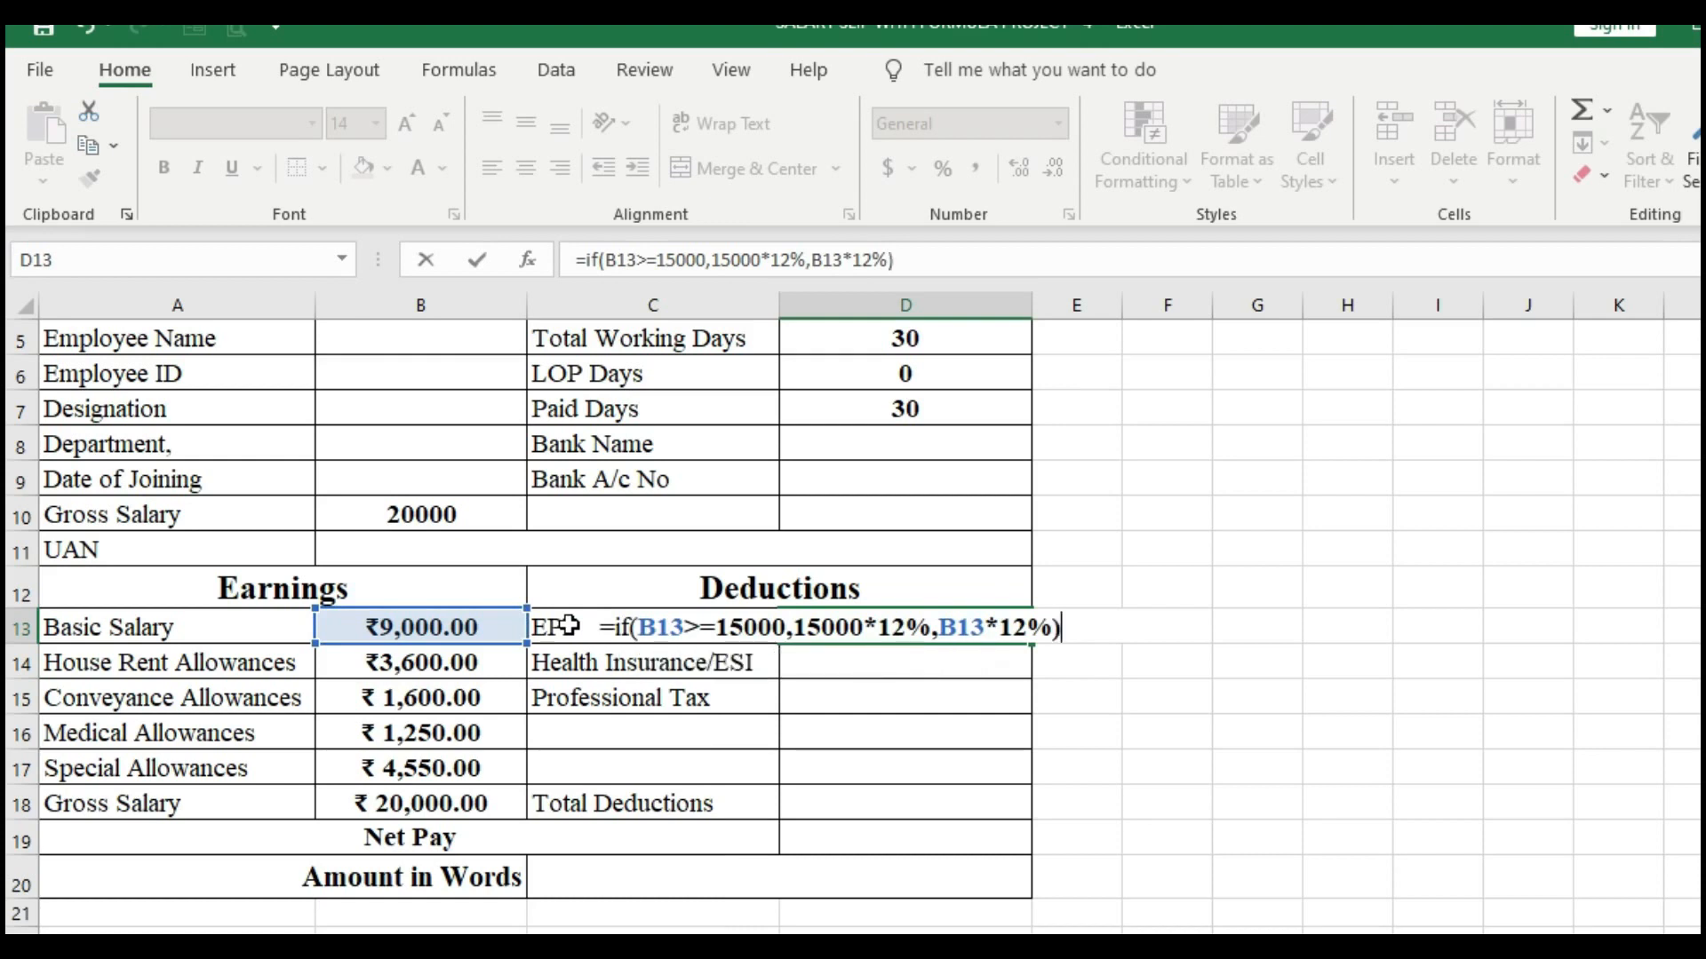
key("Return")
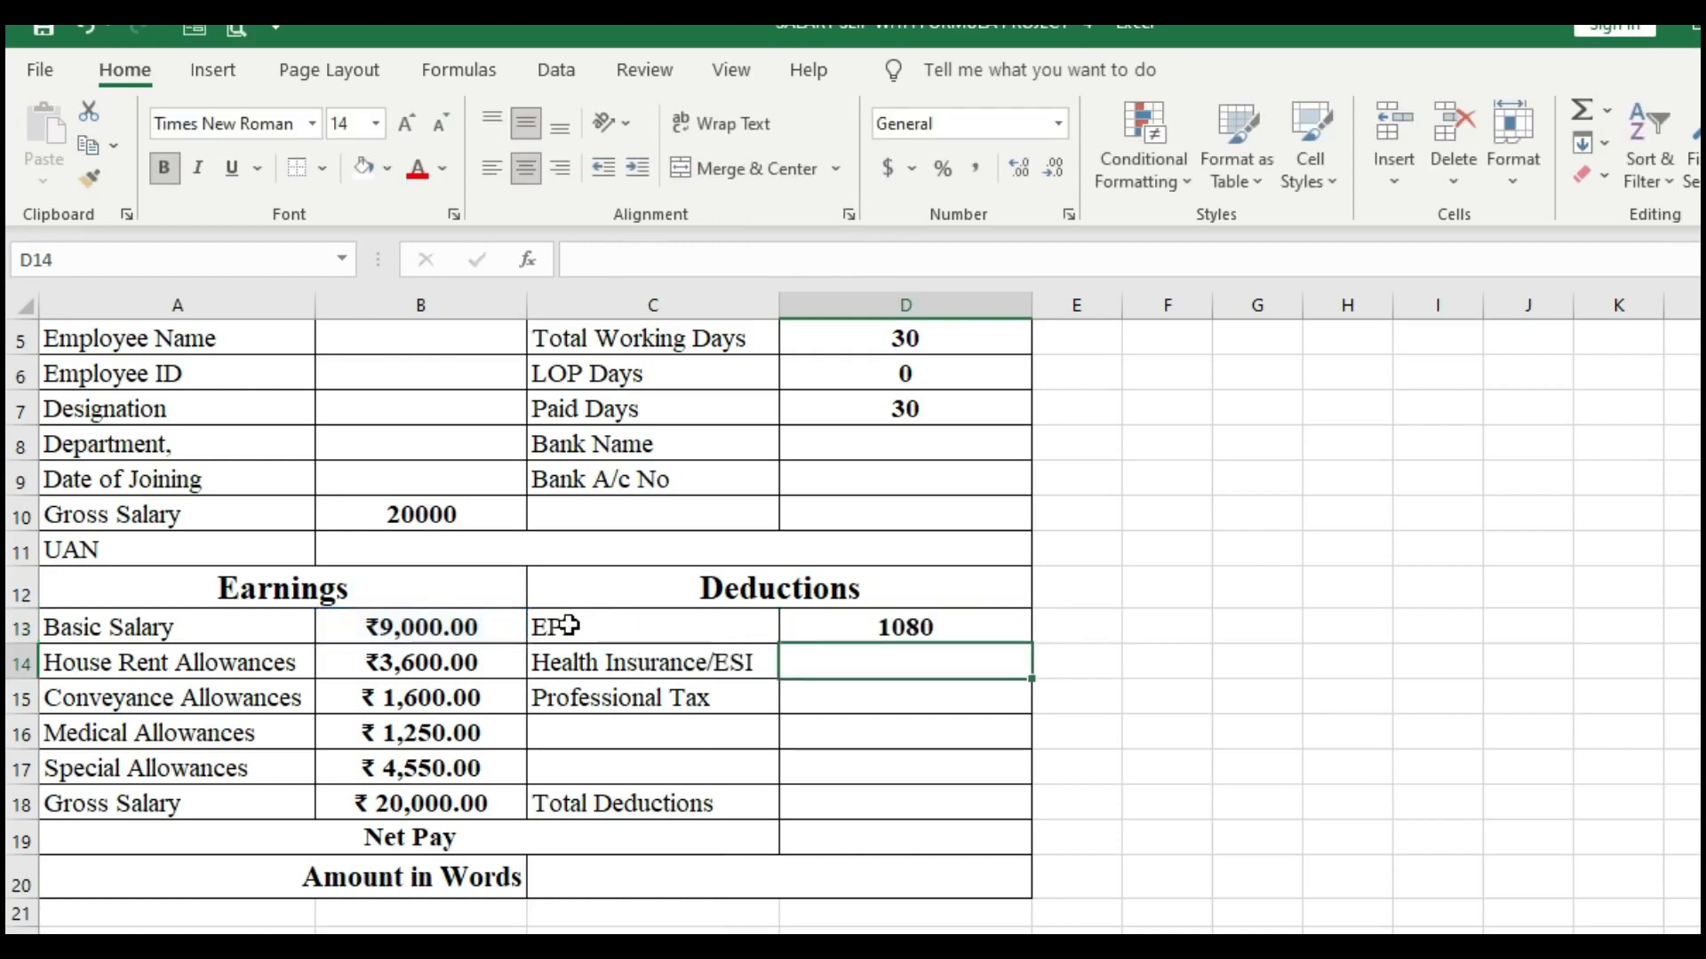
left_click(860, 635)
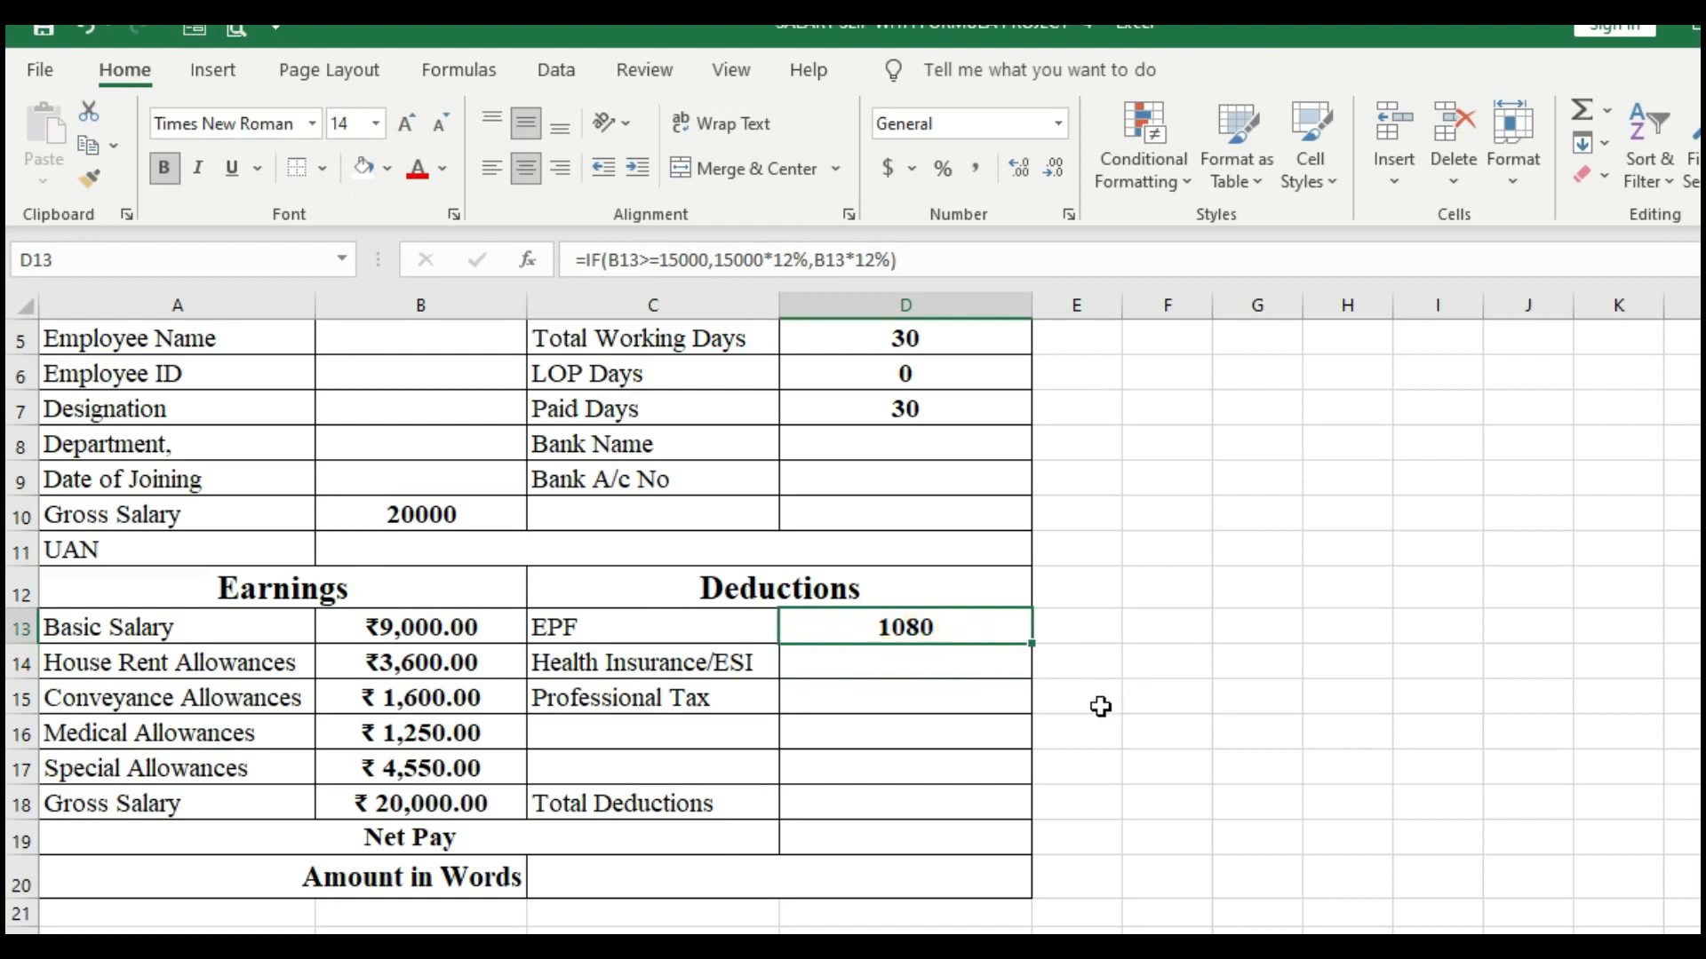
Step: Clear the whole Health Insurance/ESI formula from D14, leaving the cell empty
scroll(933, 693, "up", 1)
left_click(894, 688)
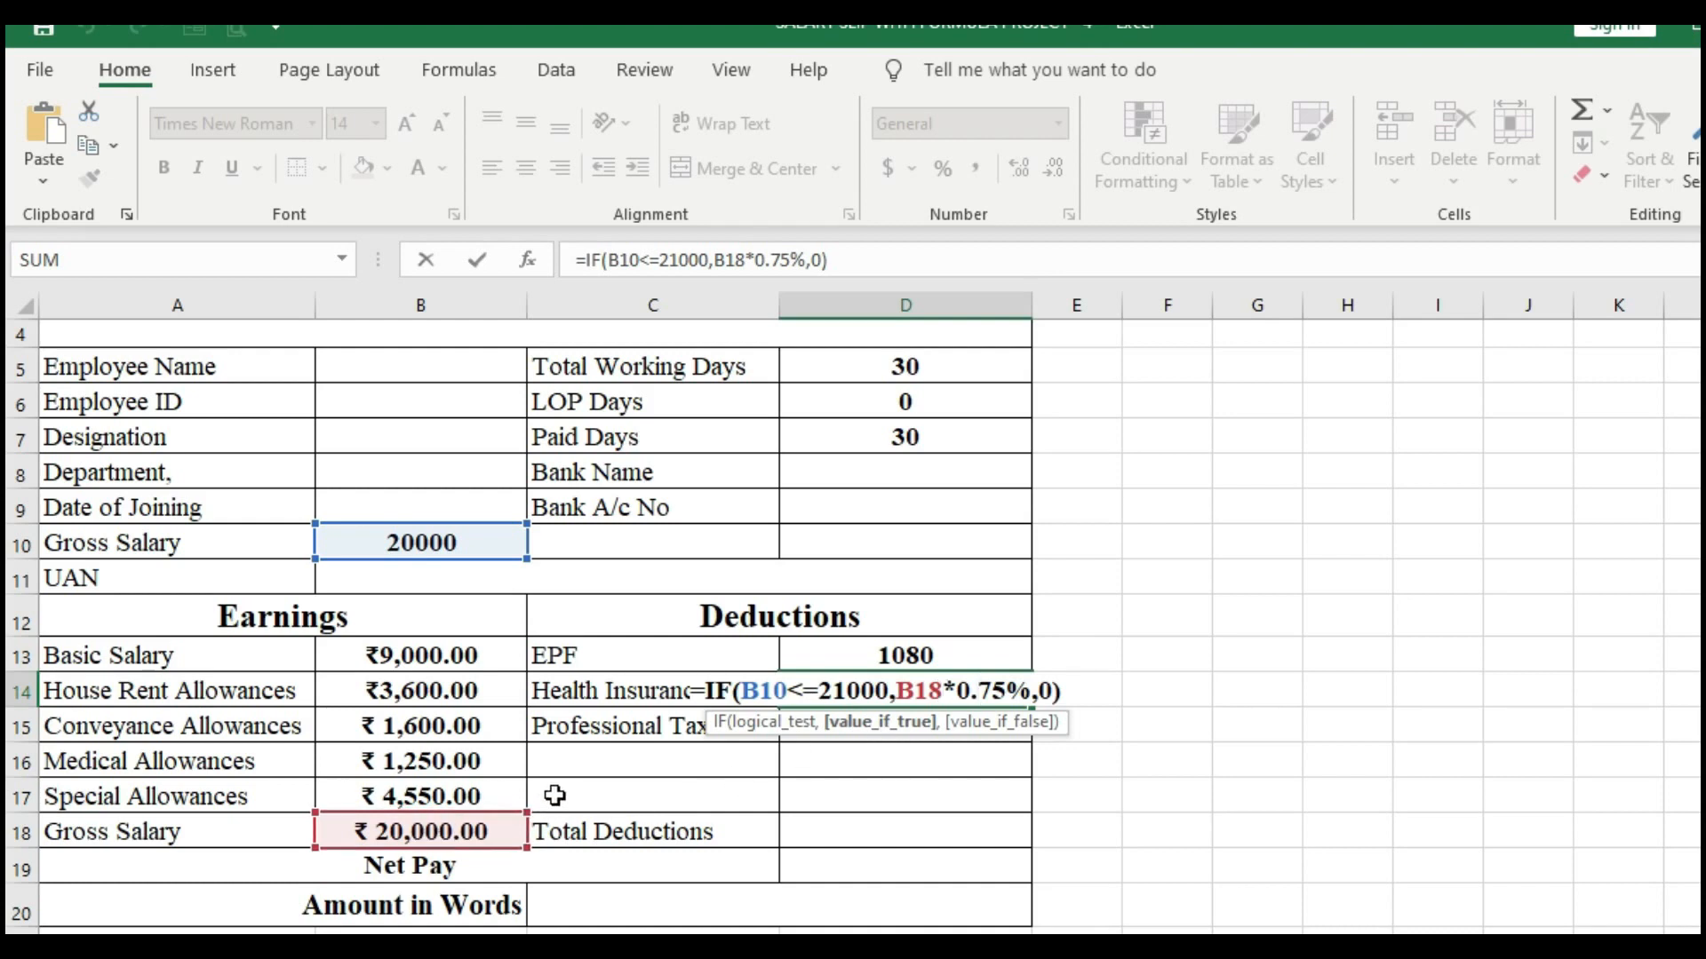
key("End")
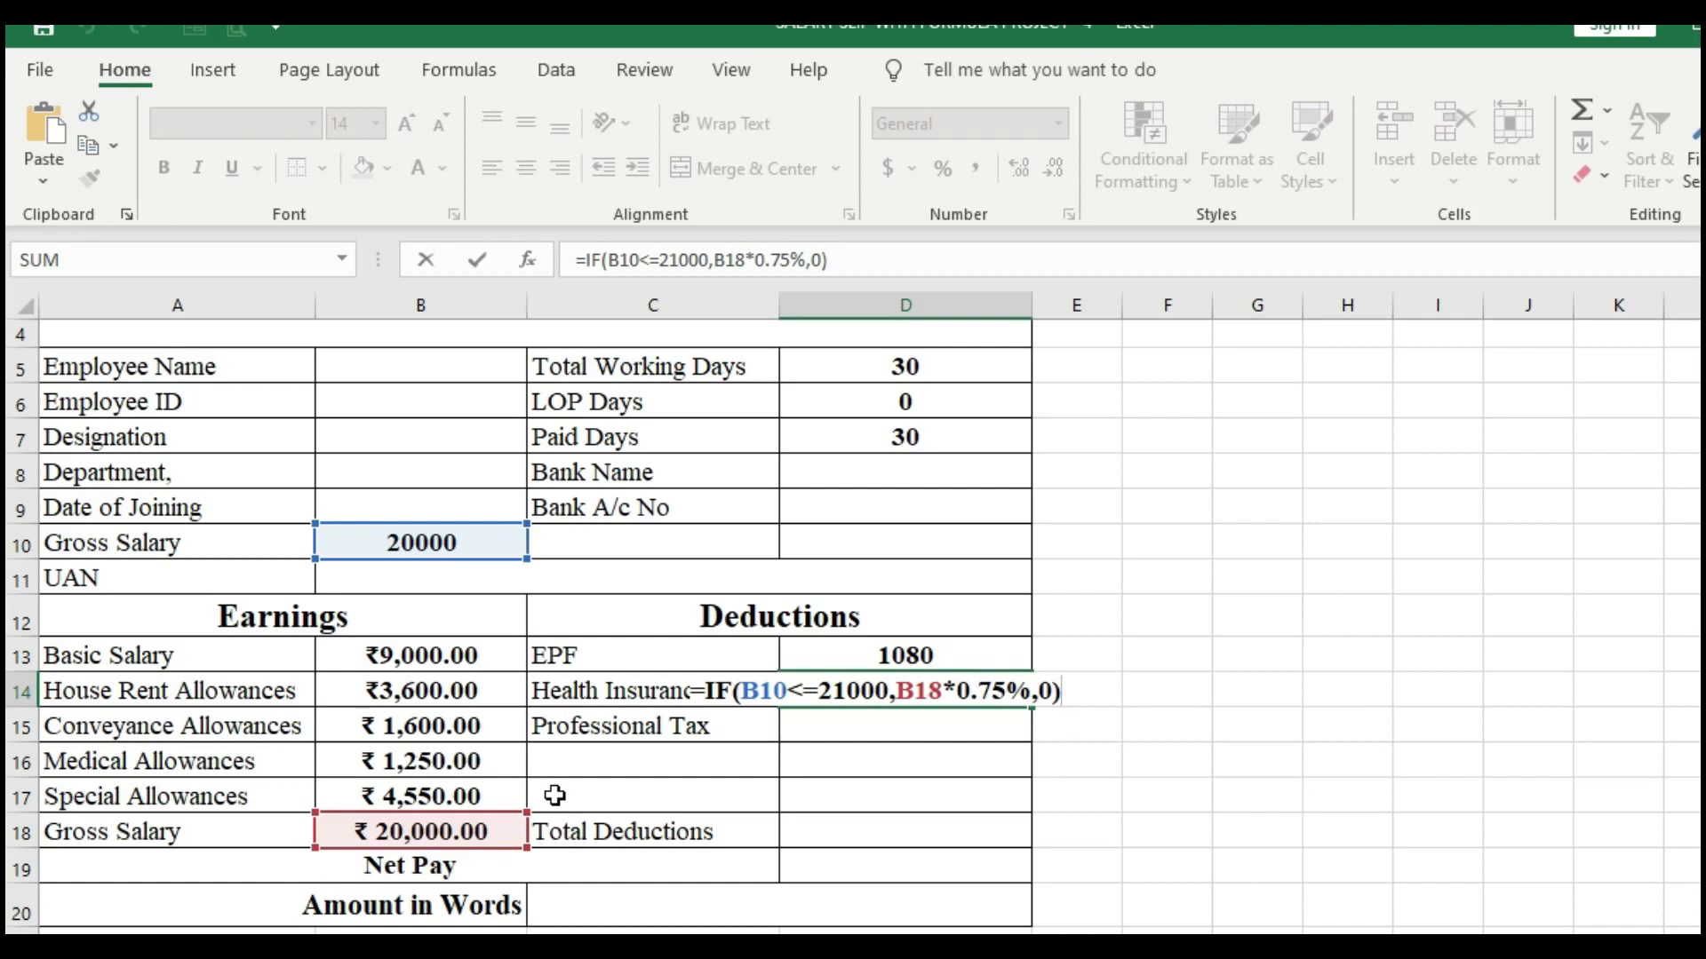
key("BackSpace")
key("BackSpace")
key("BackSpace")
key("BackSpace")
key("BackSpace")
key("BackSpace")
key("BackSpace")
key("BackSpace")
key("BackSpace")
key("BackSpace")
key("BackSpace")
key("BackSpace")
key("BackSpace")
key("BackSpace")
key("BackSpace")
key("BackSpace")
key("BackSpace")
key("BackSpace")
key("BackSpace")
key("BackSpace")
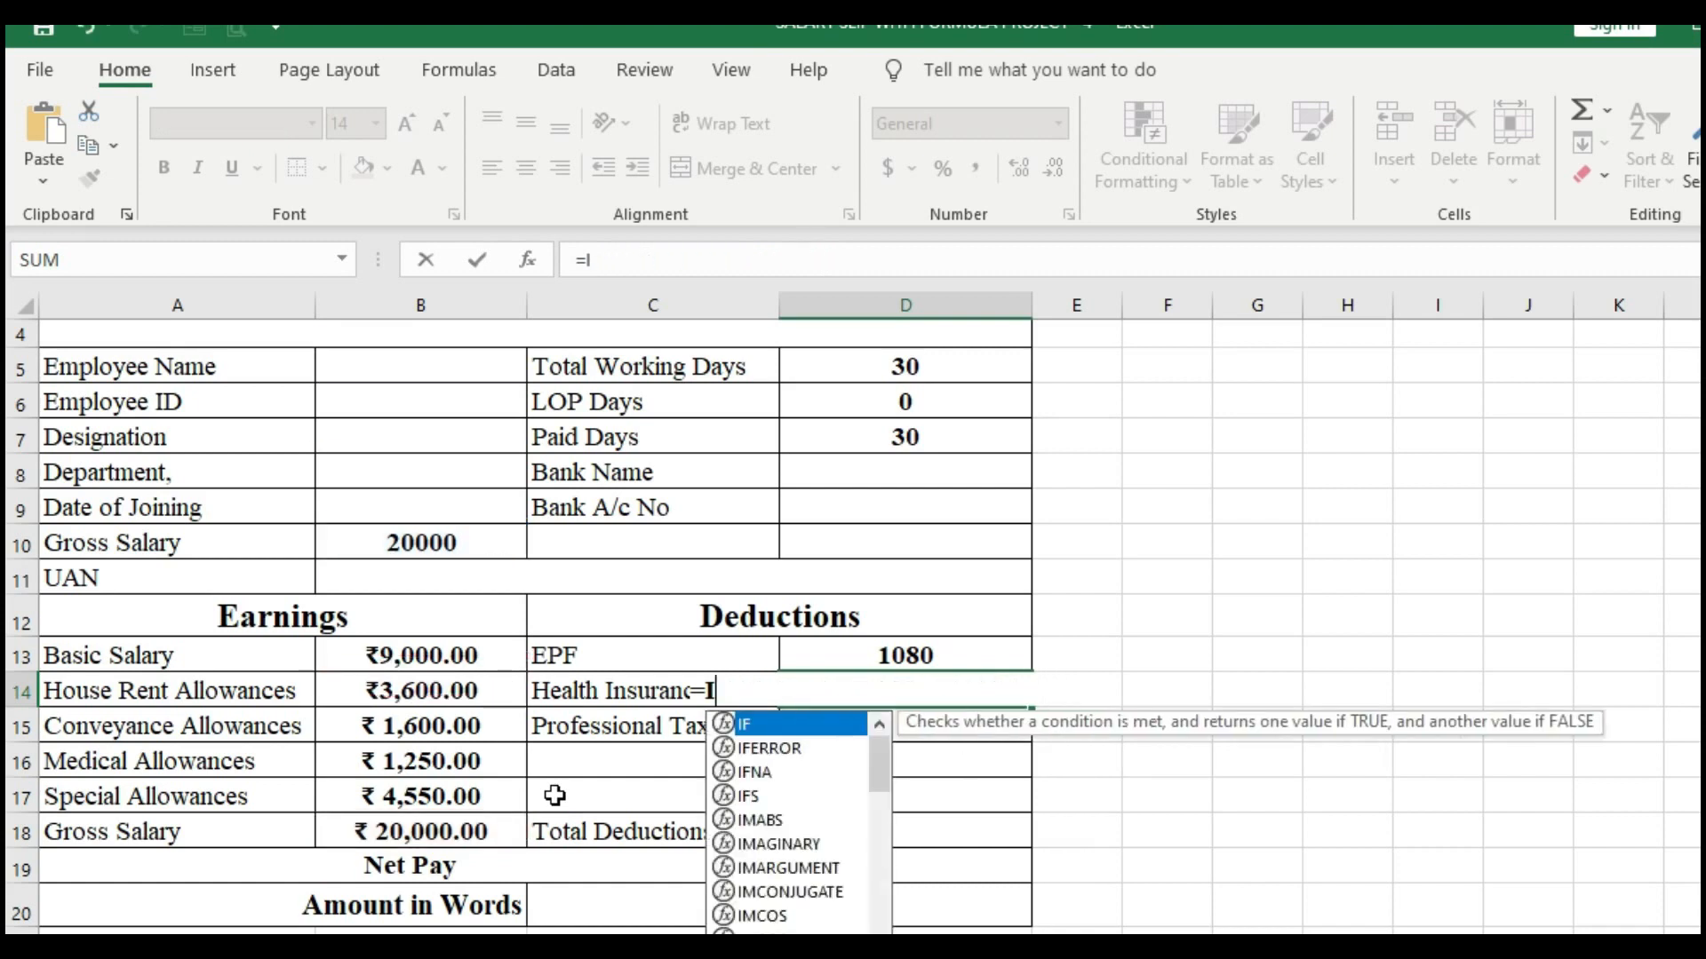
key("BackSpace")
key("BackSpace")
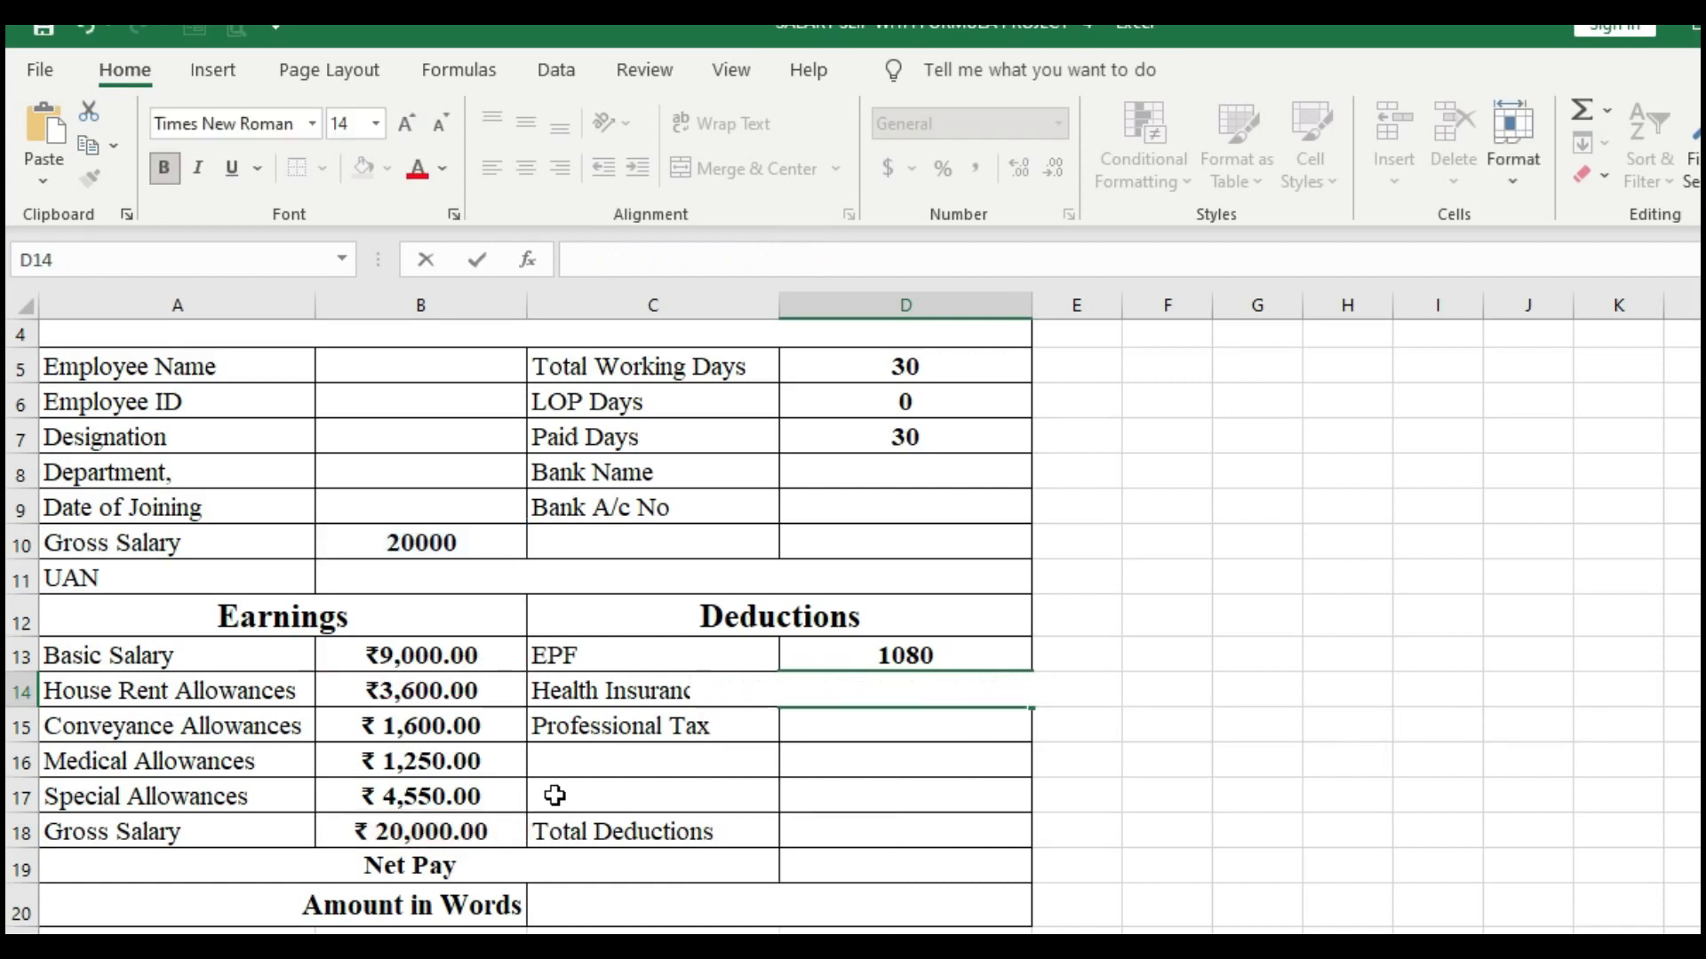
key("Tab")
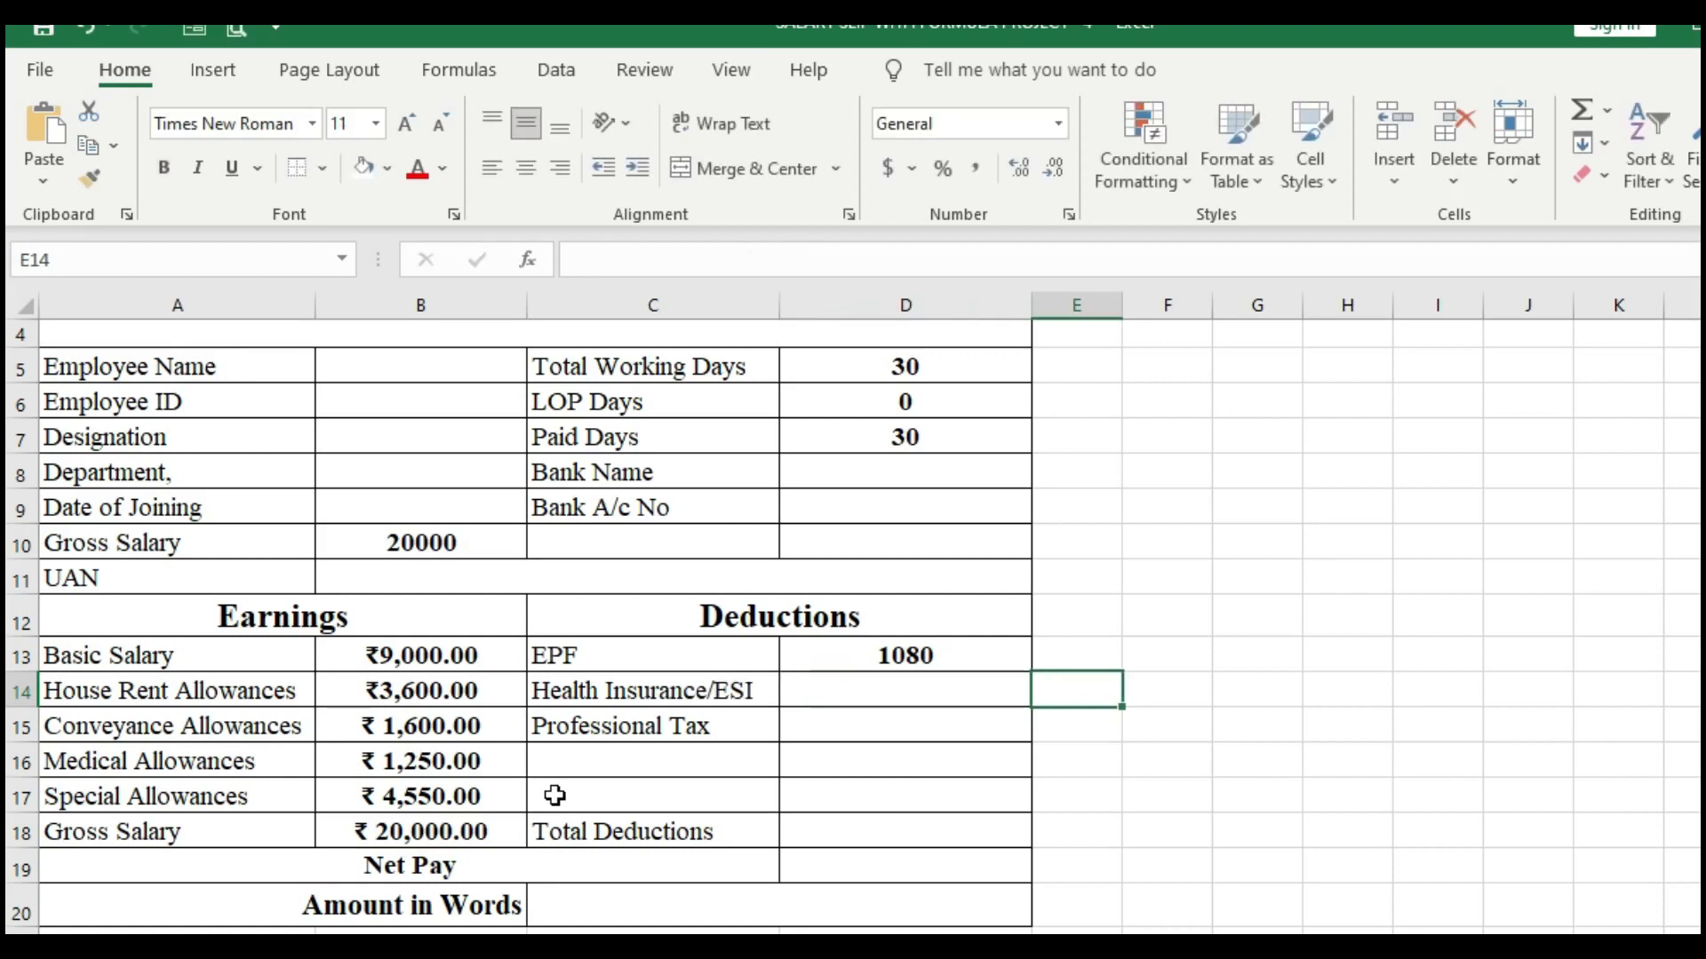
Step: Enter the Health Insurance/ESI formula =IF(B10<=21000,B18*0.75%,0) in D14 and check the entry
left_click(881, 696)
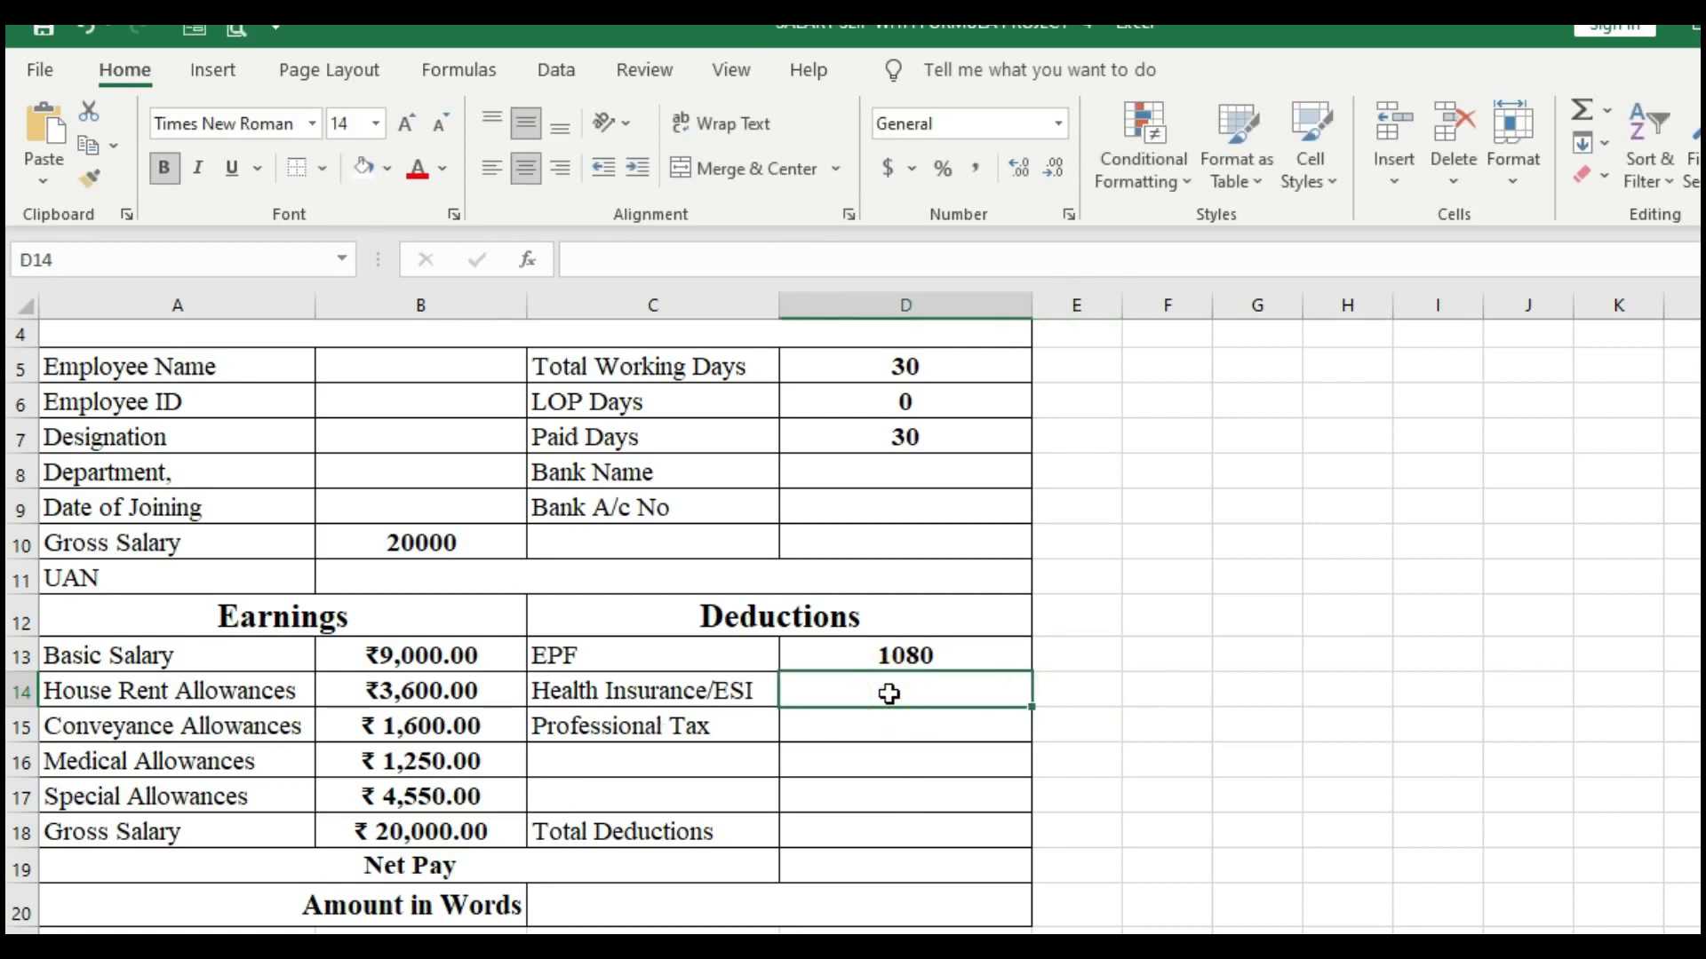
type("=IF")
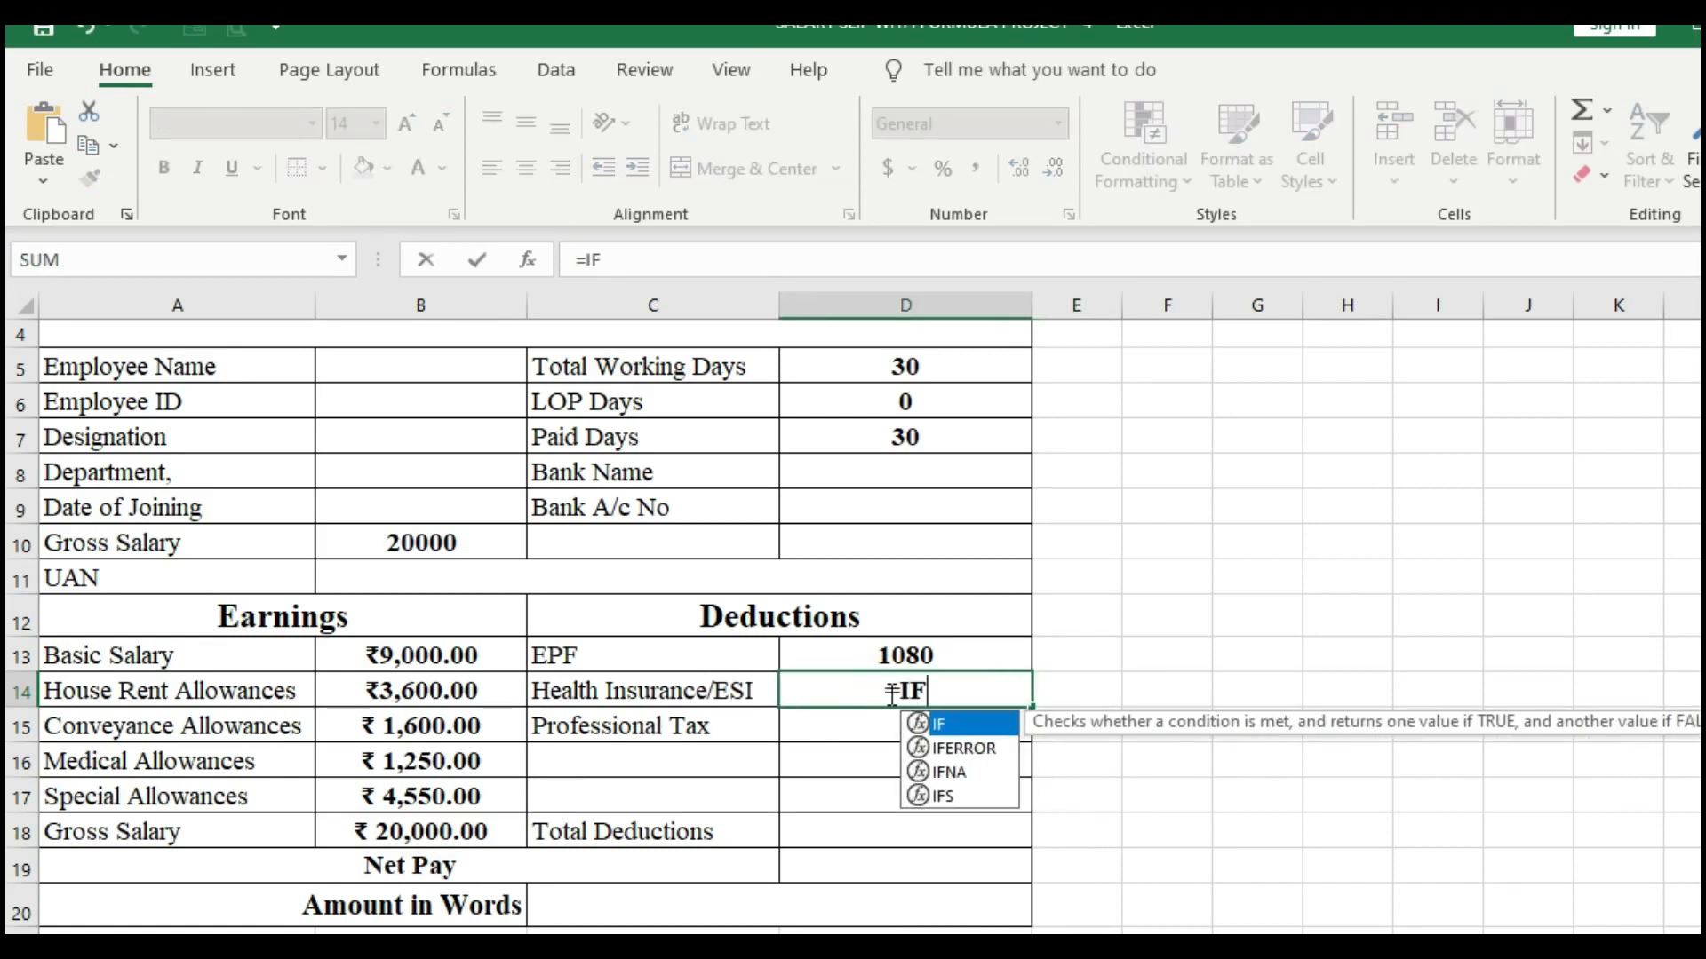
type("(")
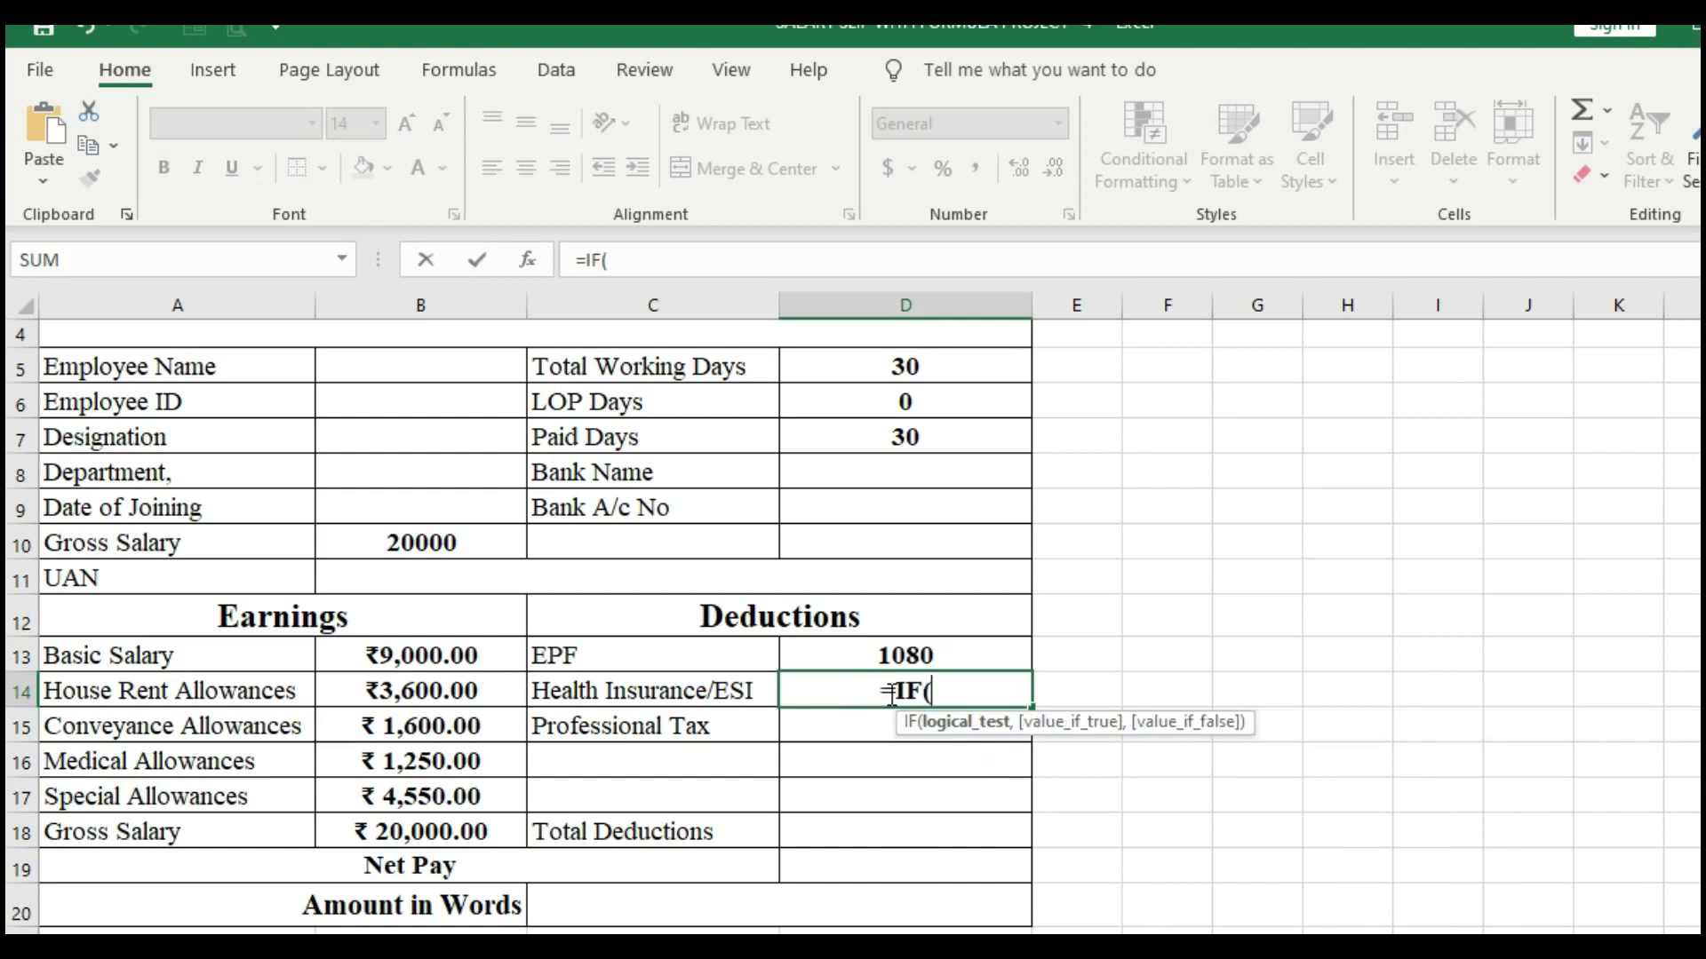
left_click(432, 540)
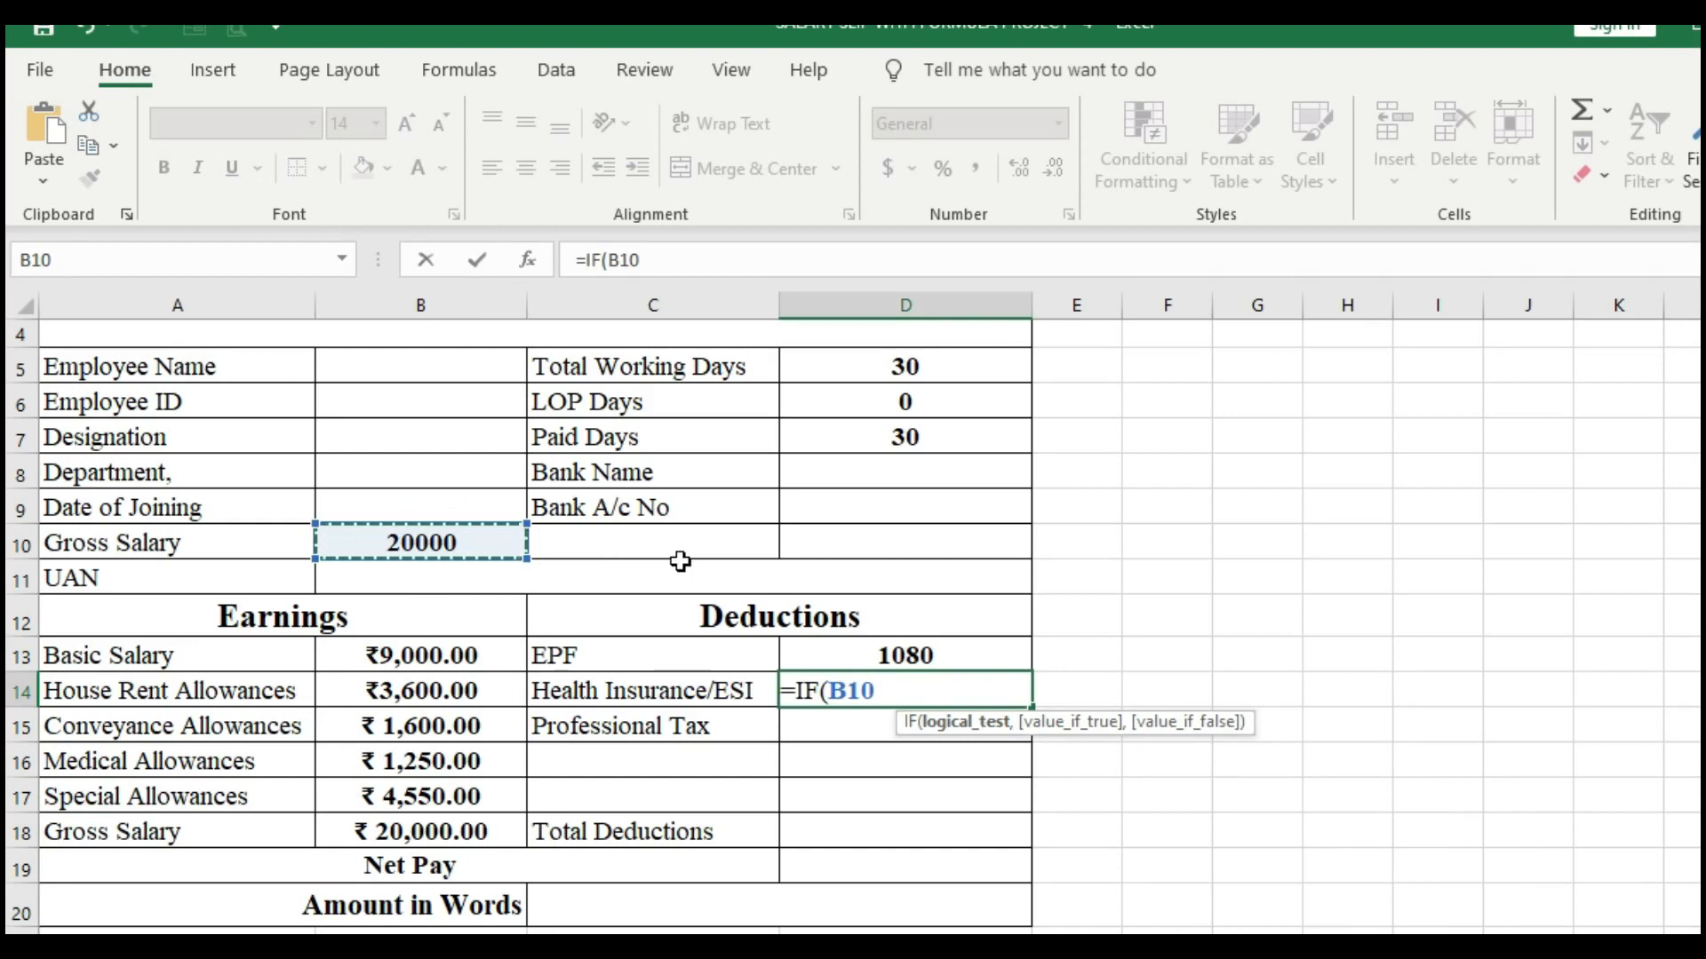
type("<")
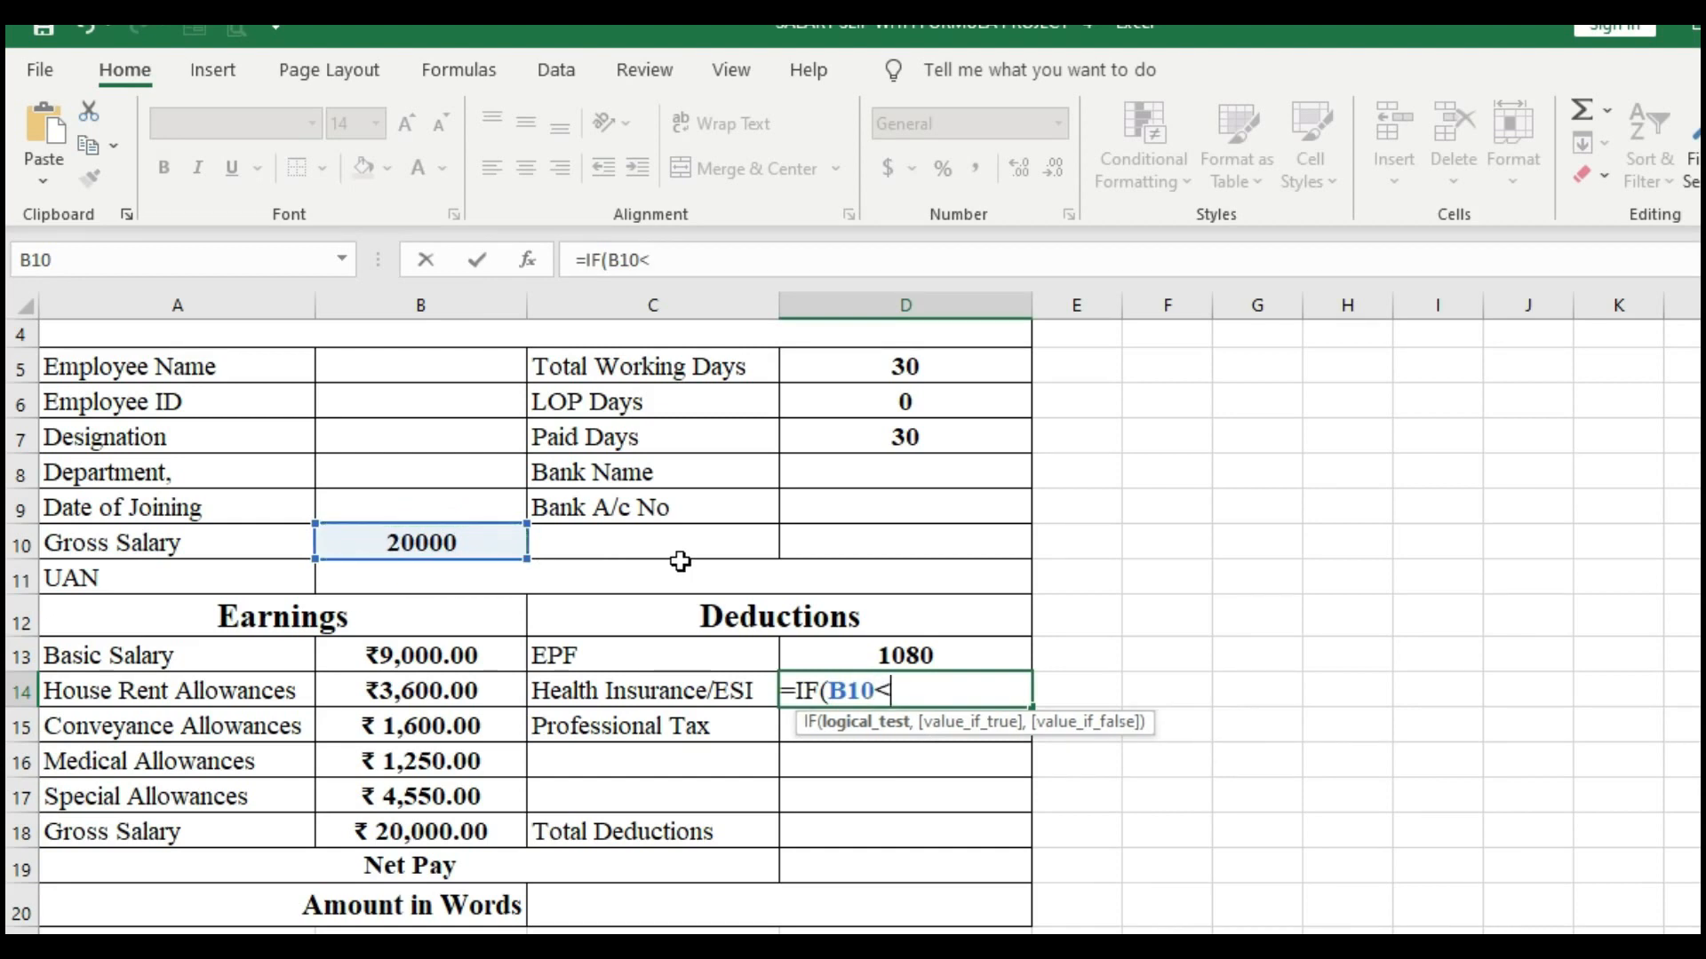
type("=")
type("210")
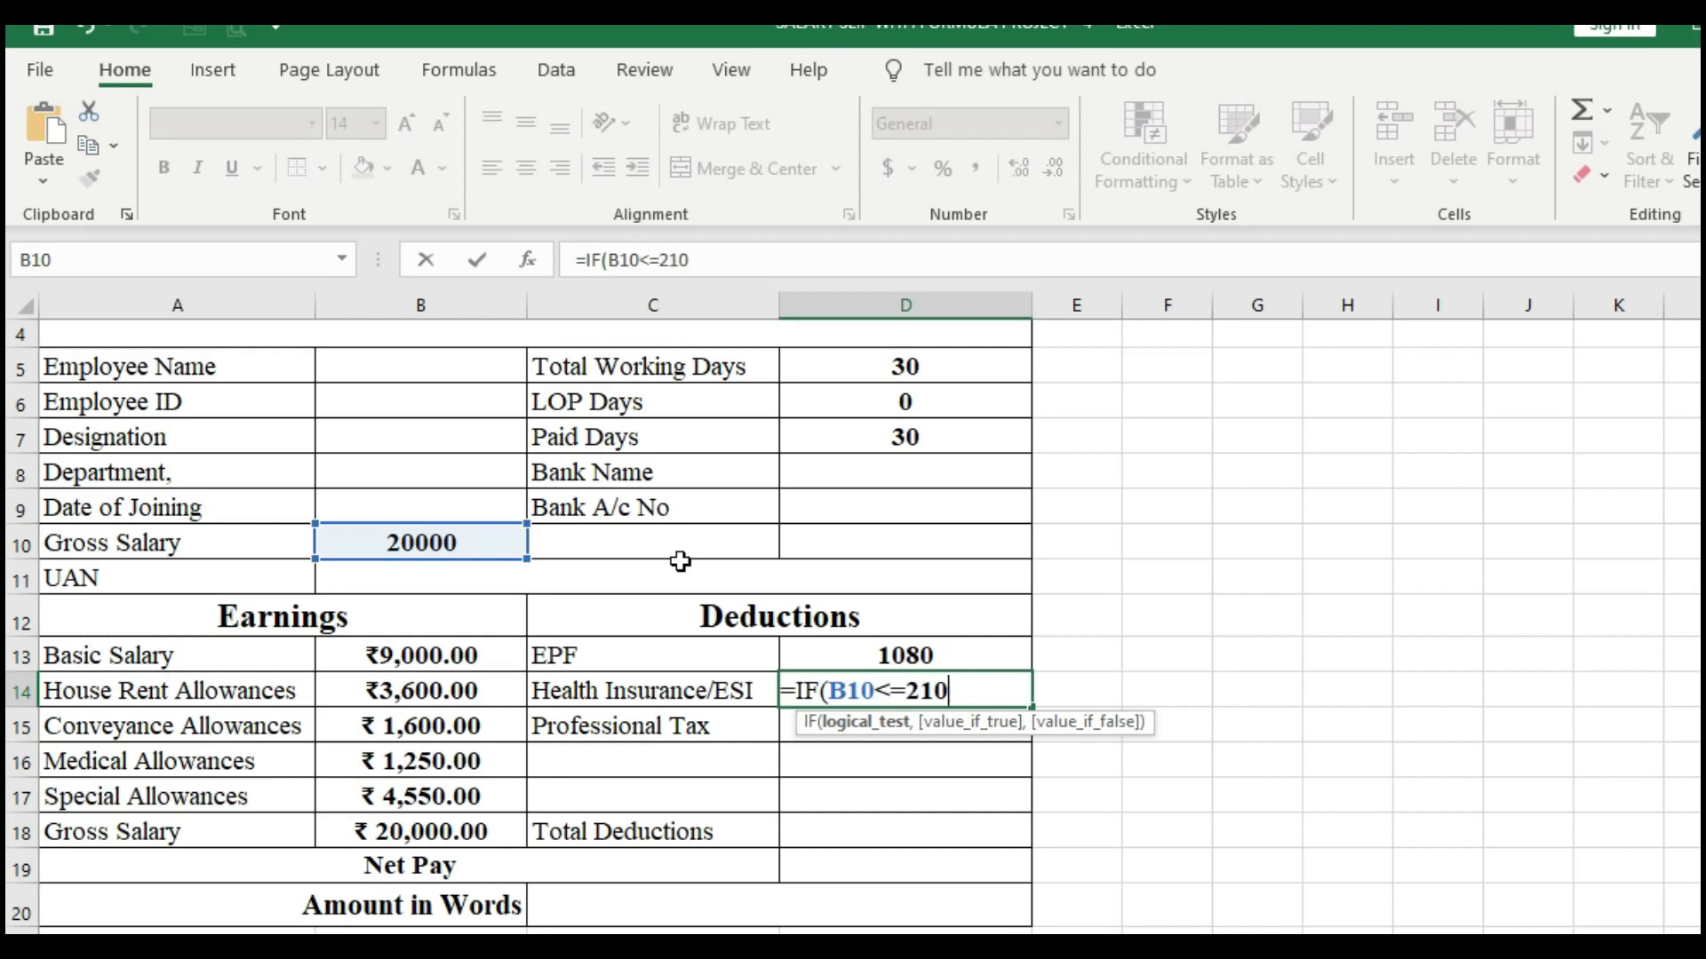
type("00,")
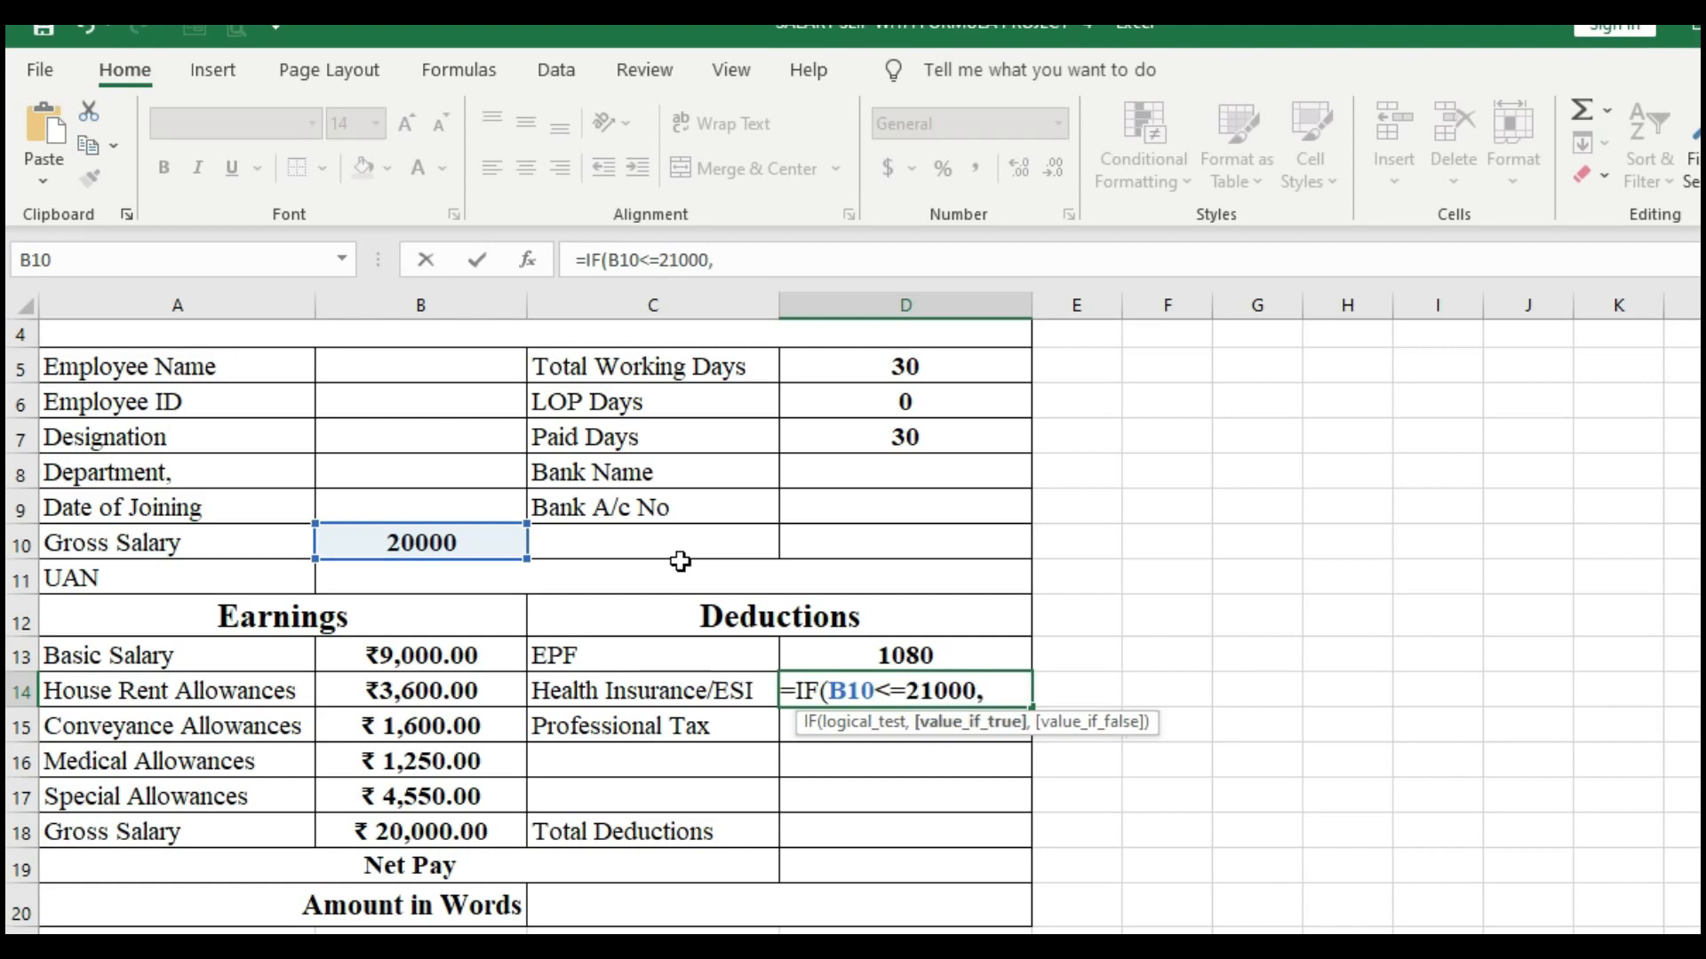
left_click(470, 835)
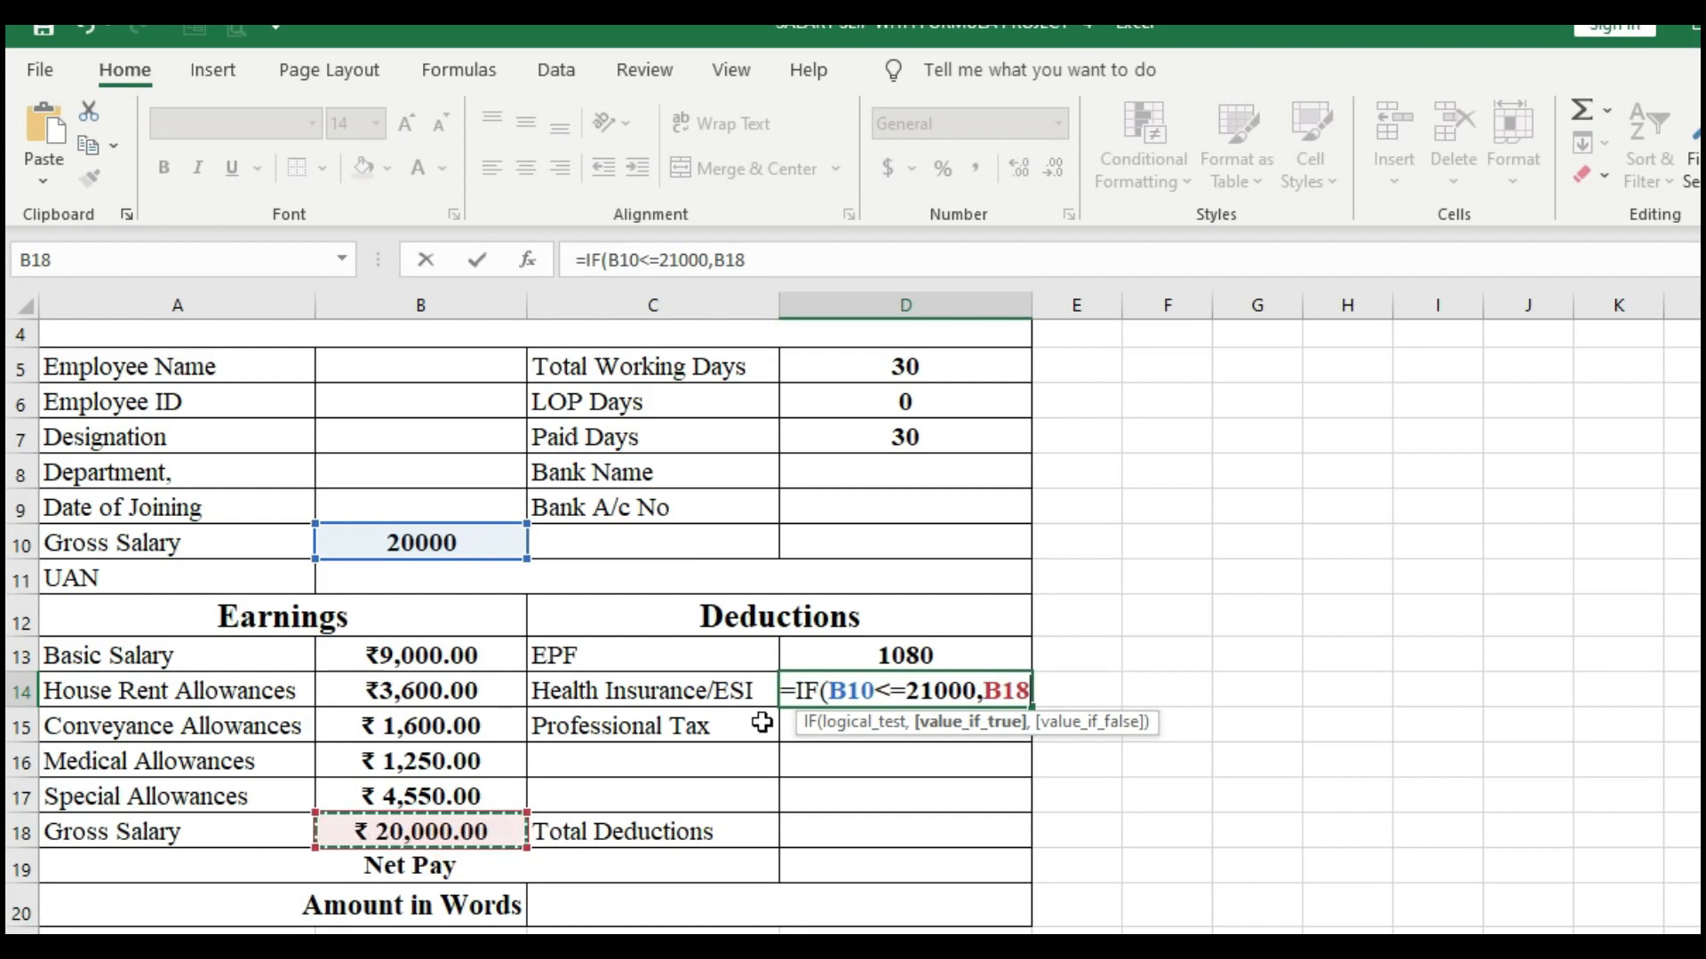
type("*0.75")
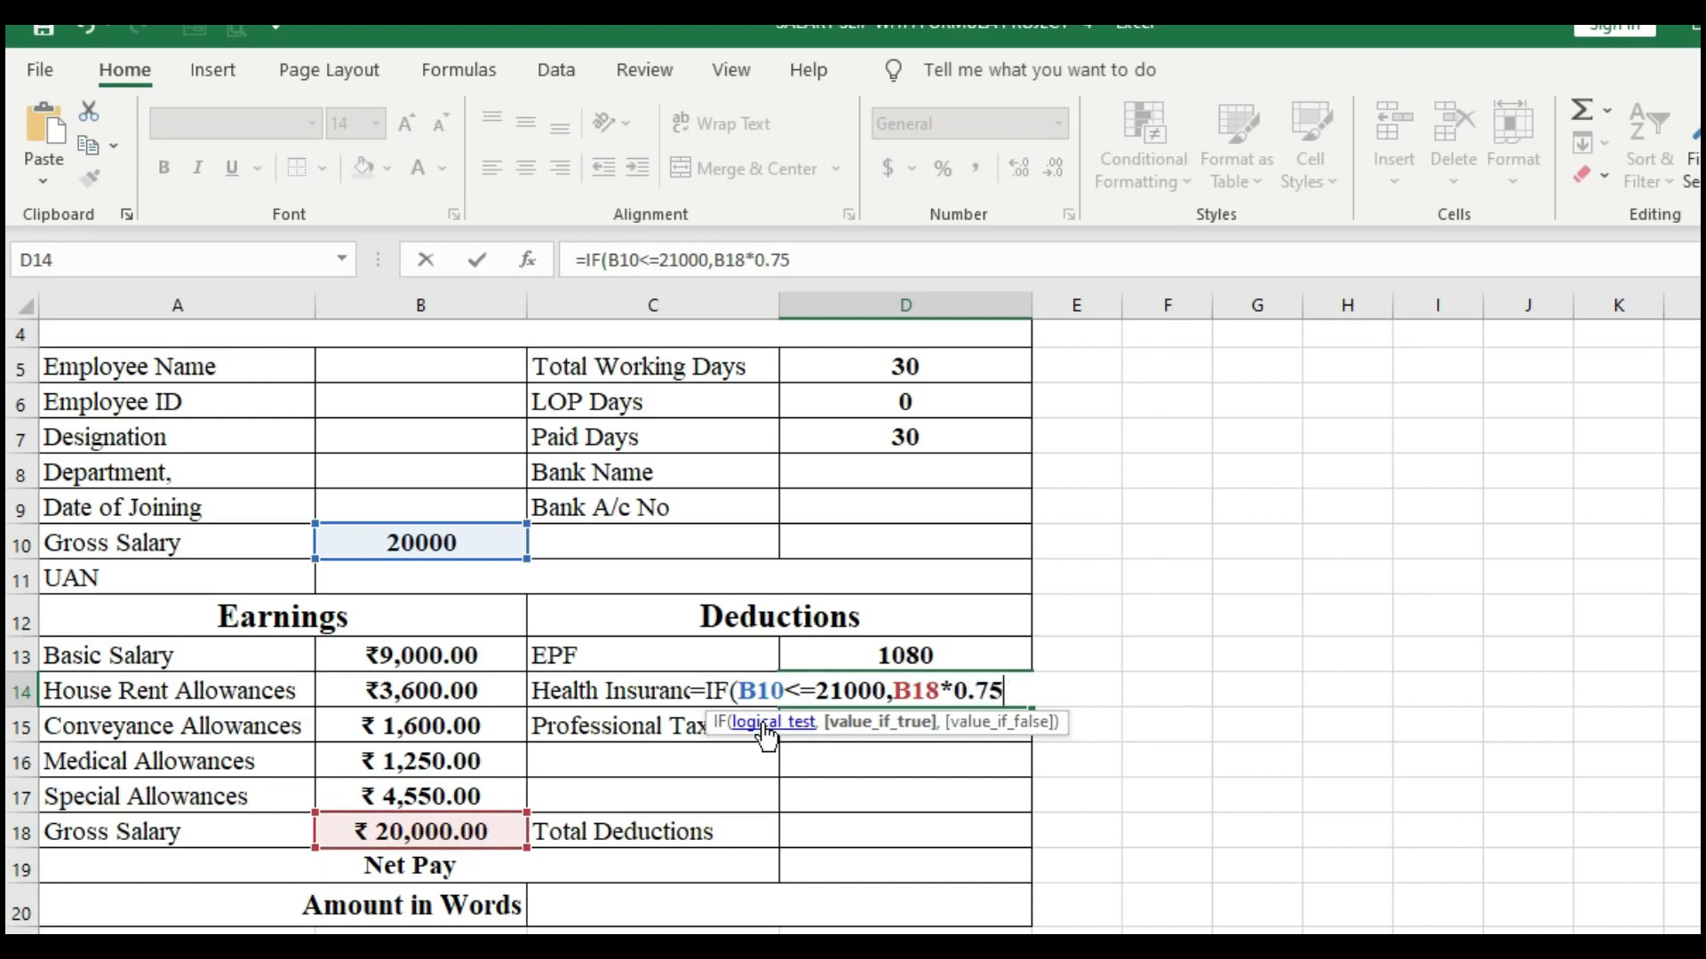
type("%,0")
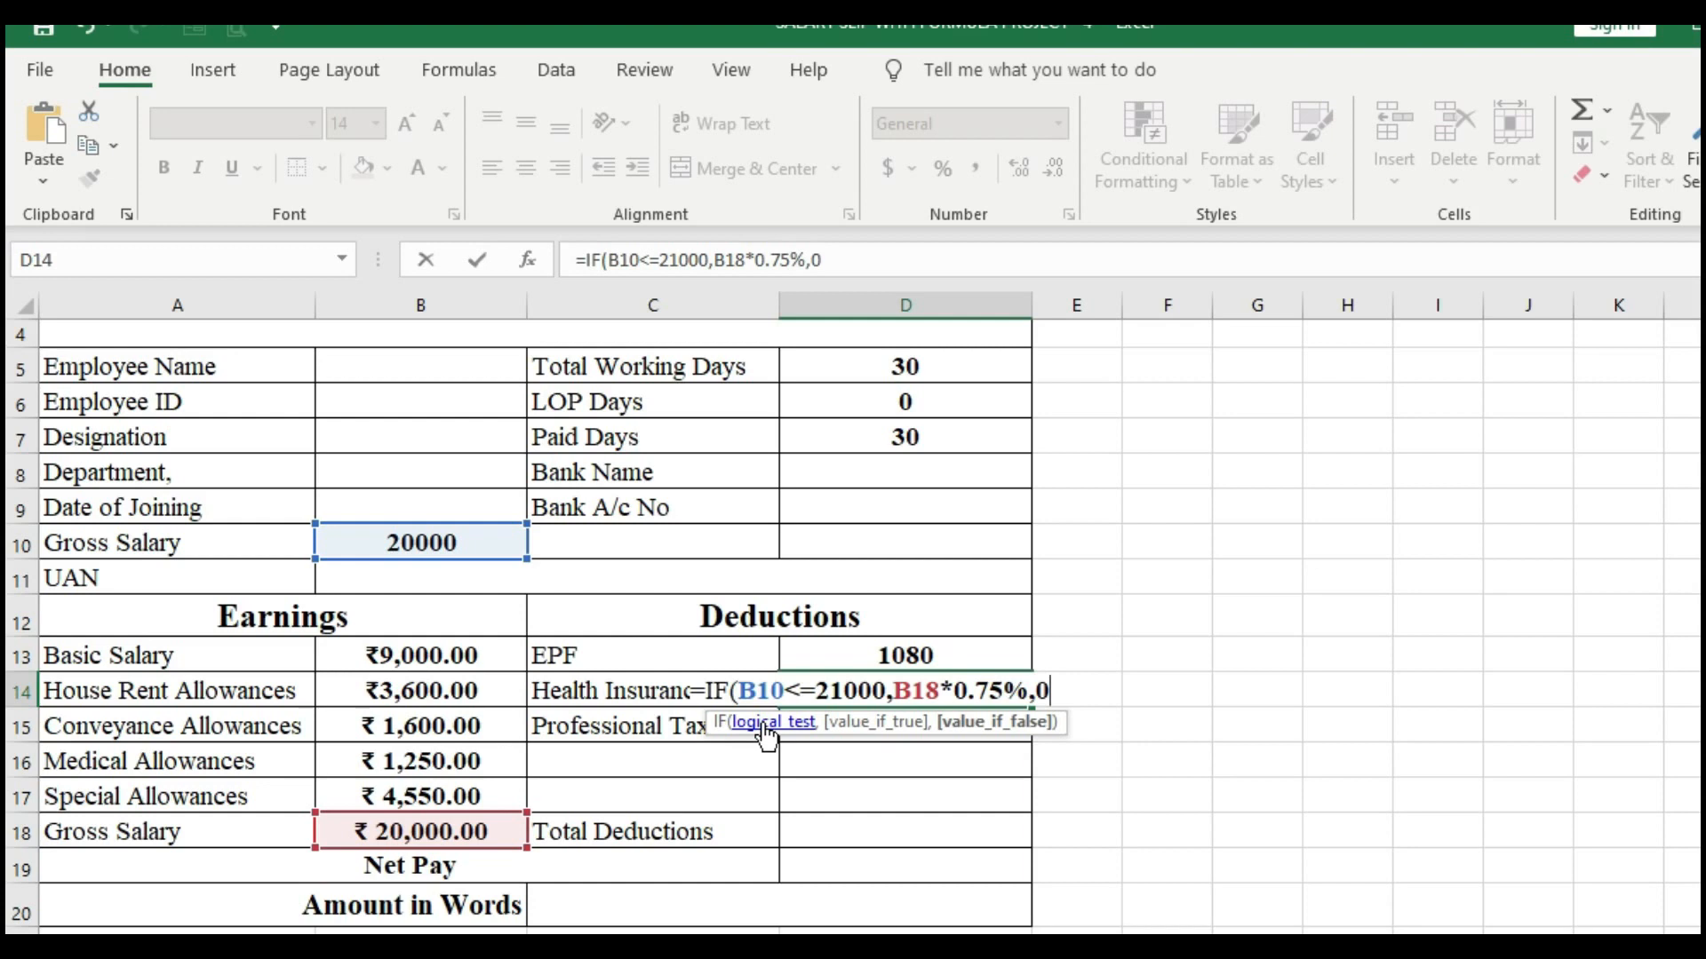
type(")")
key("Tab")
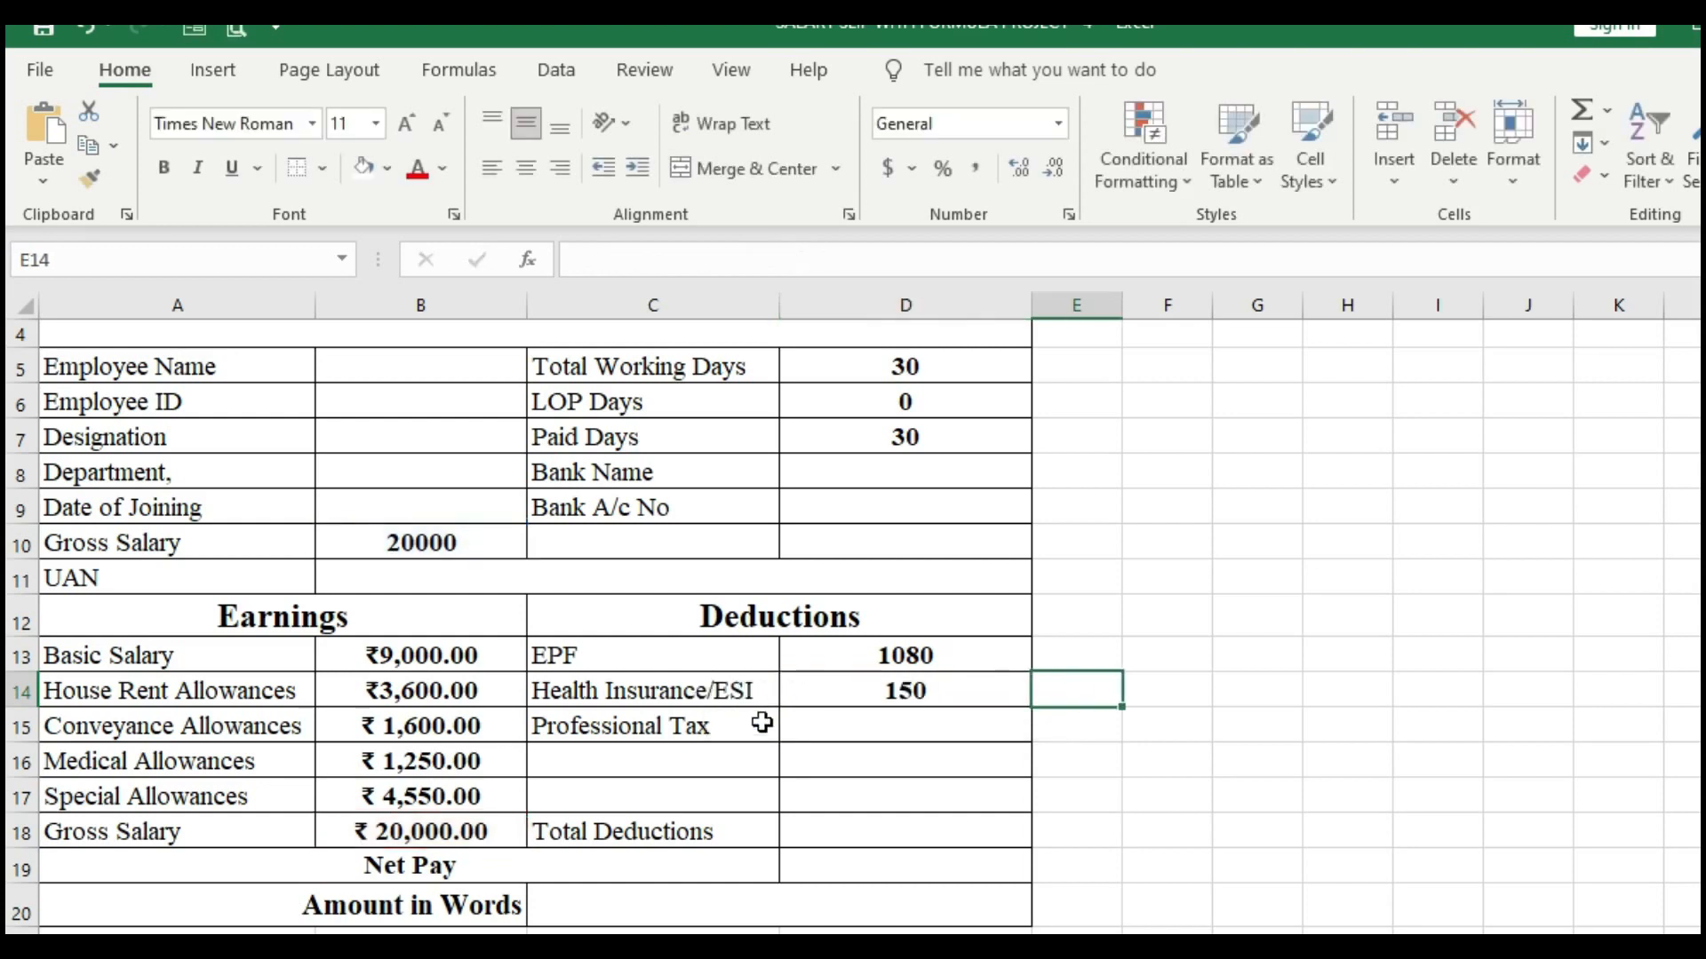
left_click(832, 690)
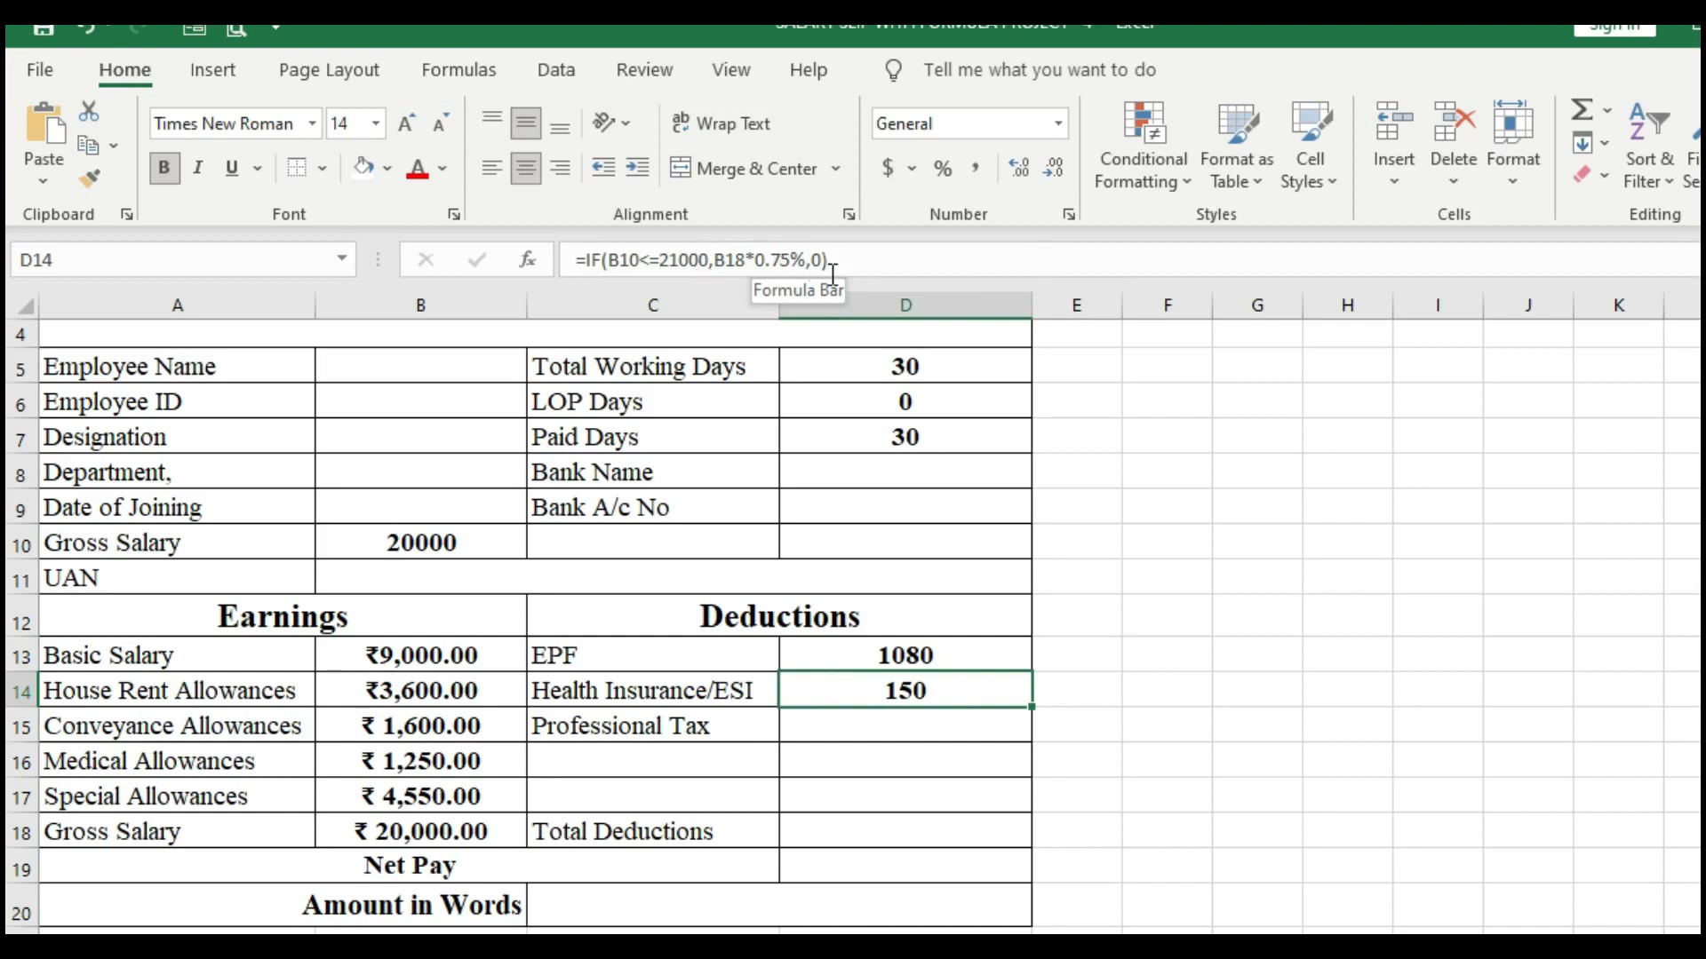
Step: Fill the Professional Tax cell D15 with ₹0 and apply the Currency format to the EPF and ESI amounts in D13:D14
left_click(878, 724)
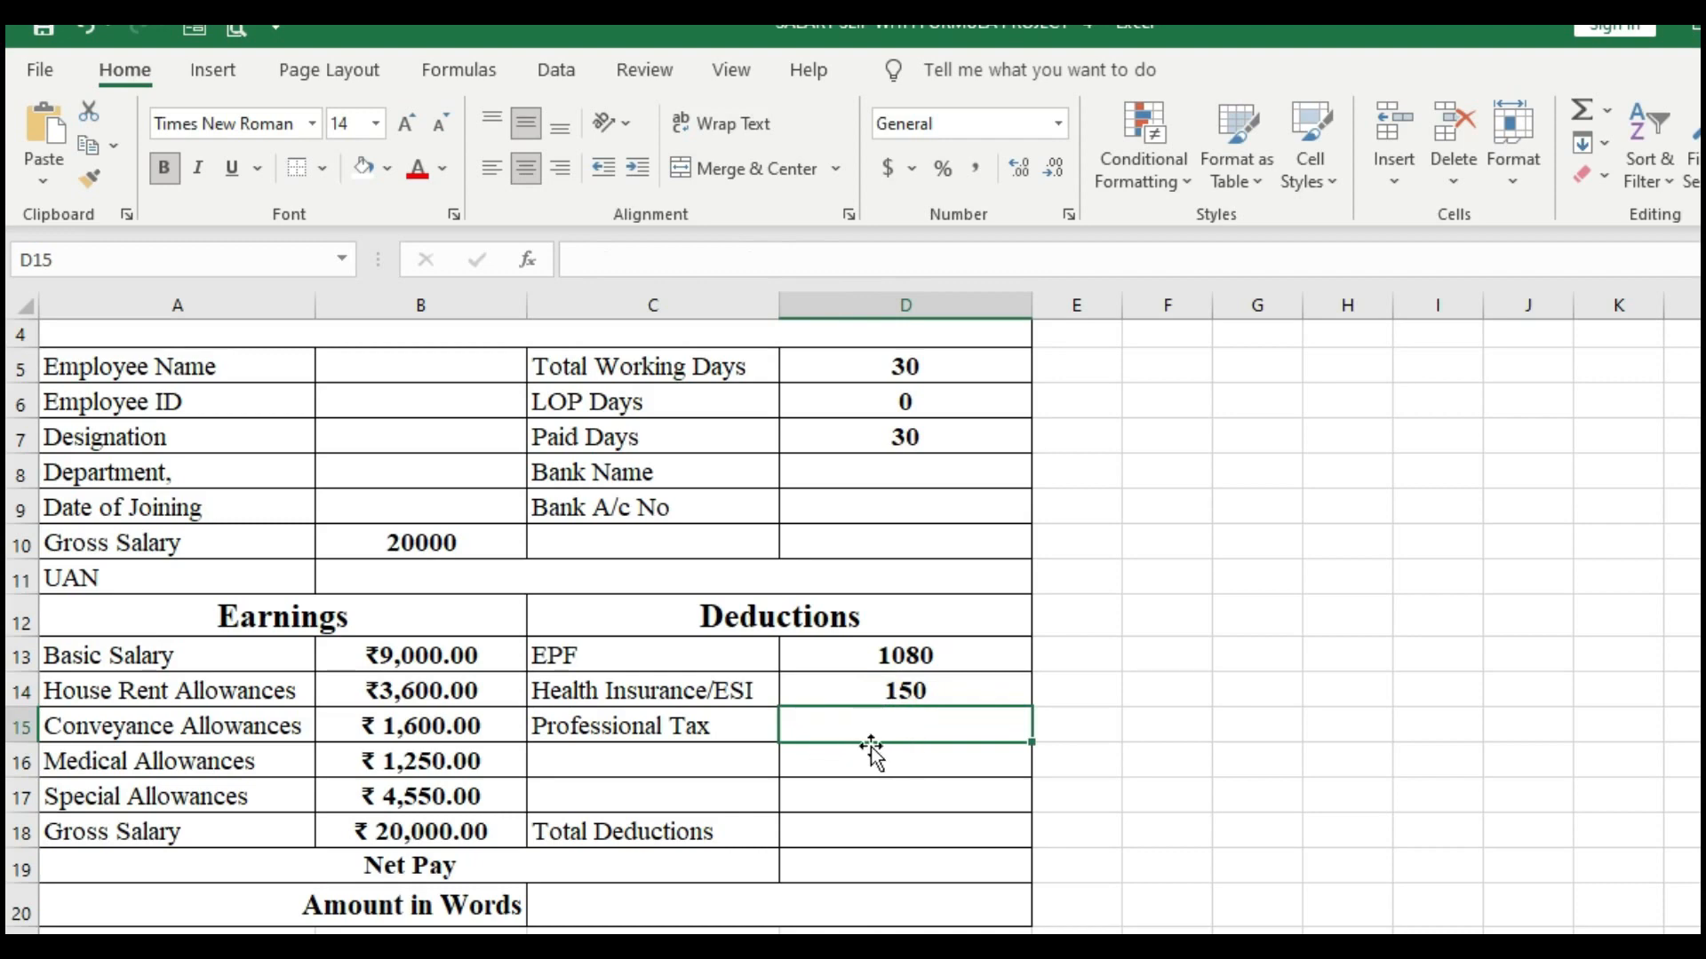
left_click_drag(927, 655, 938, 690)
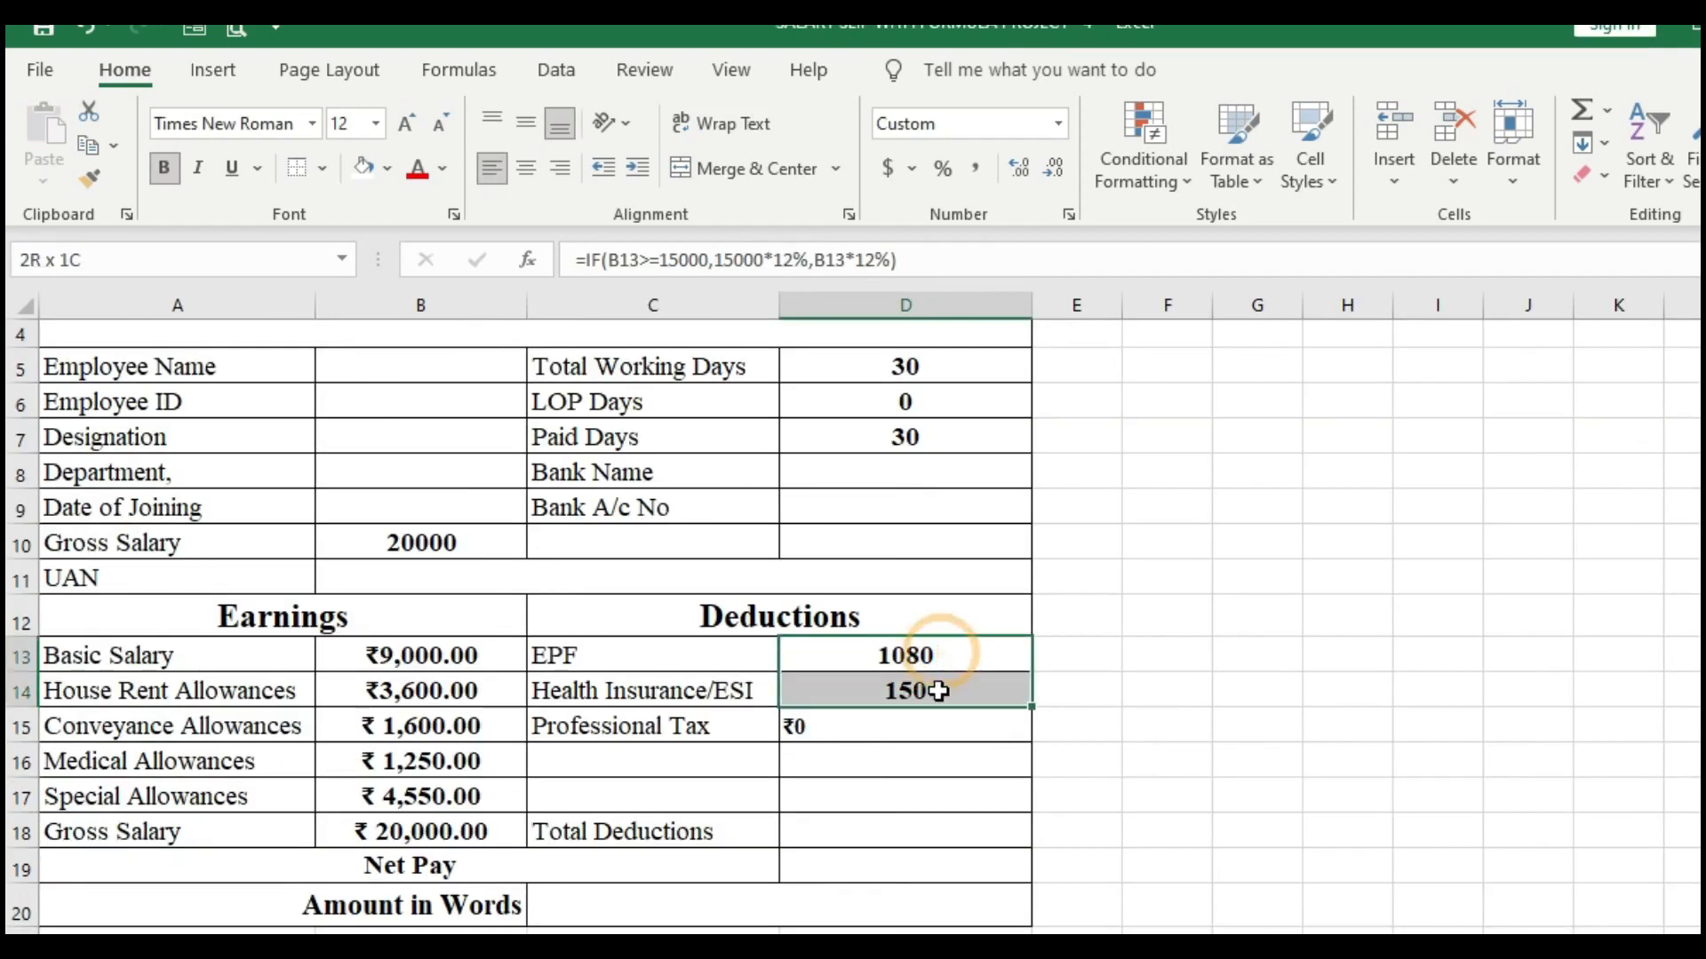
left_click(1022, 124)
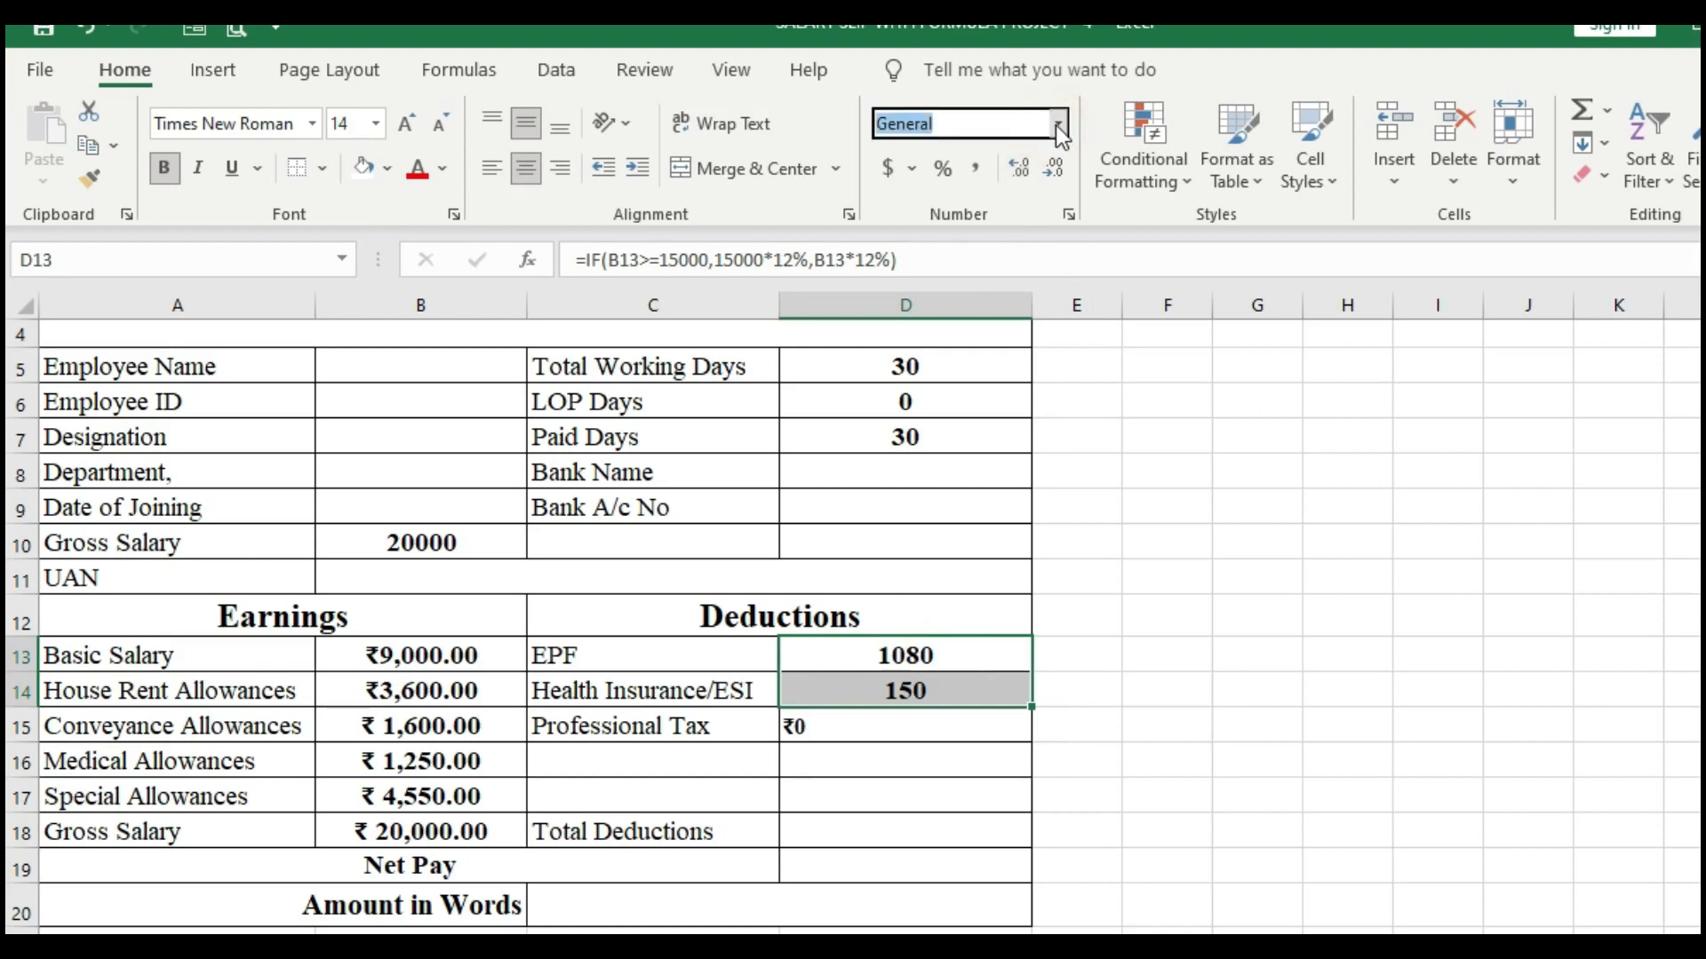
left_click(1056, 125)
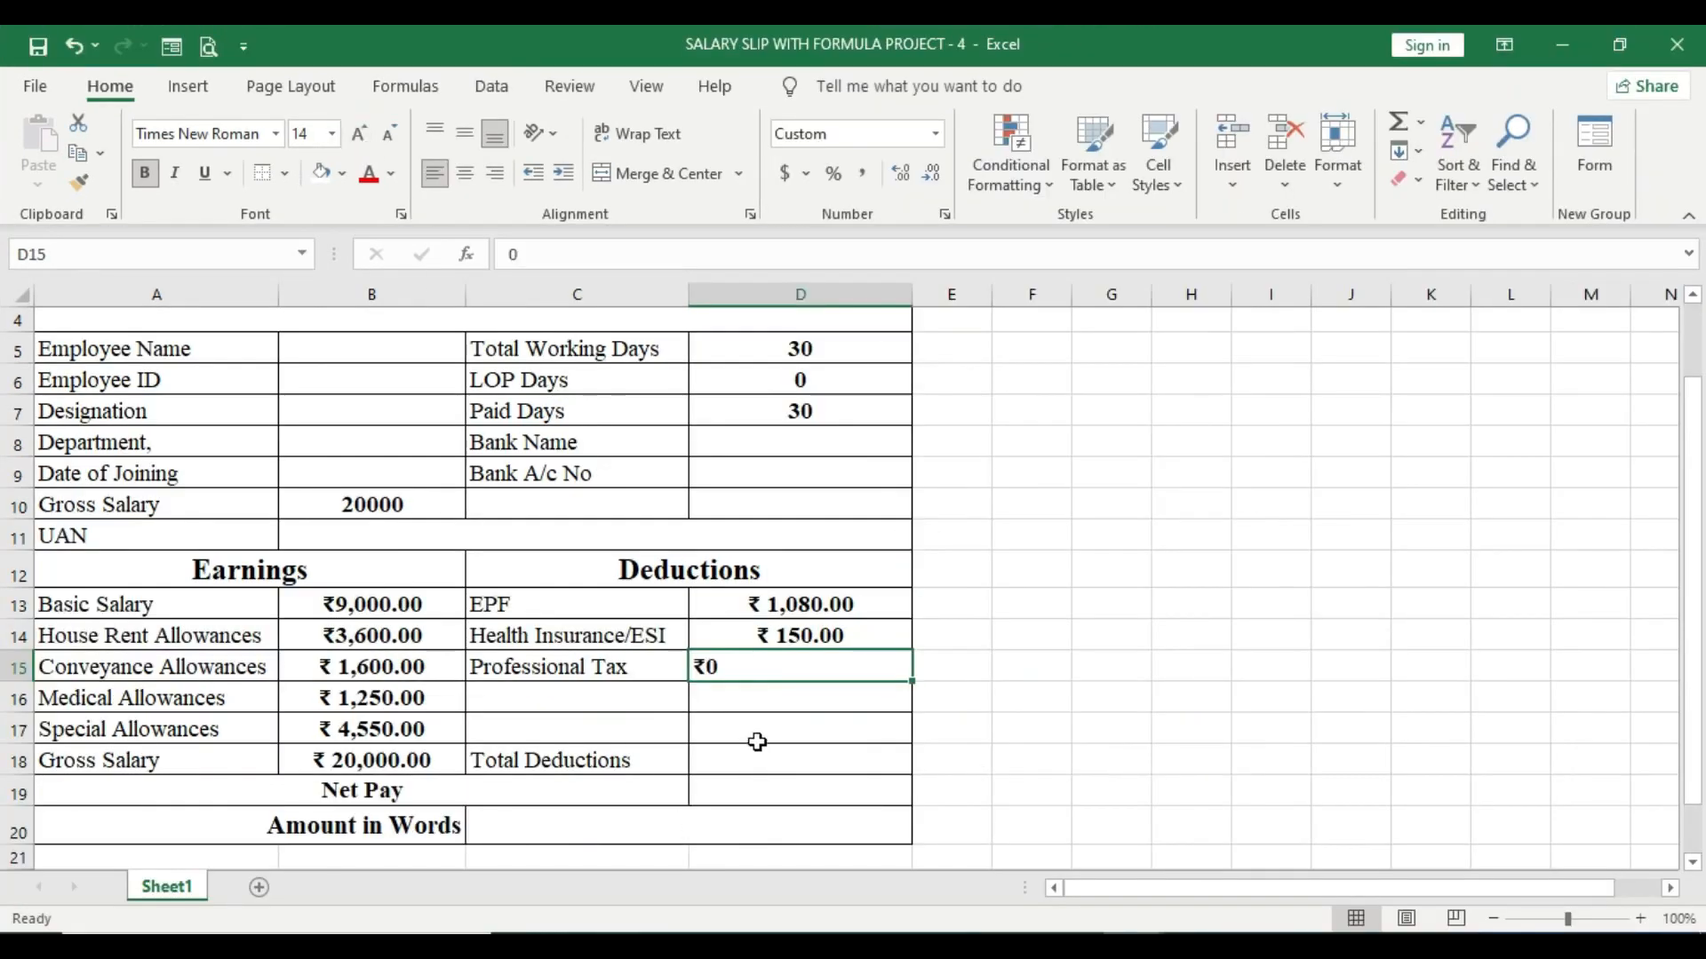
Step: Center the Professional Tax amount horizontally in D15
left_click(756, 742)
left_click(756, 663)
left_click(464, 172)
Step: Check the deductions range in the finished salary slip workbook, and enter the Total Deductions formula =SUM(D13:D15) in D18 of the new slip
left_click(744, 768)
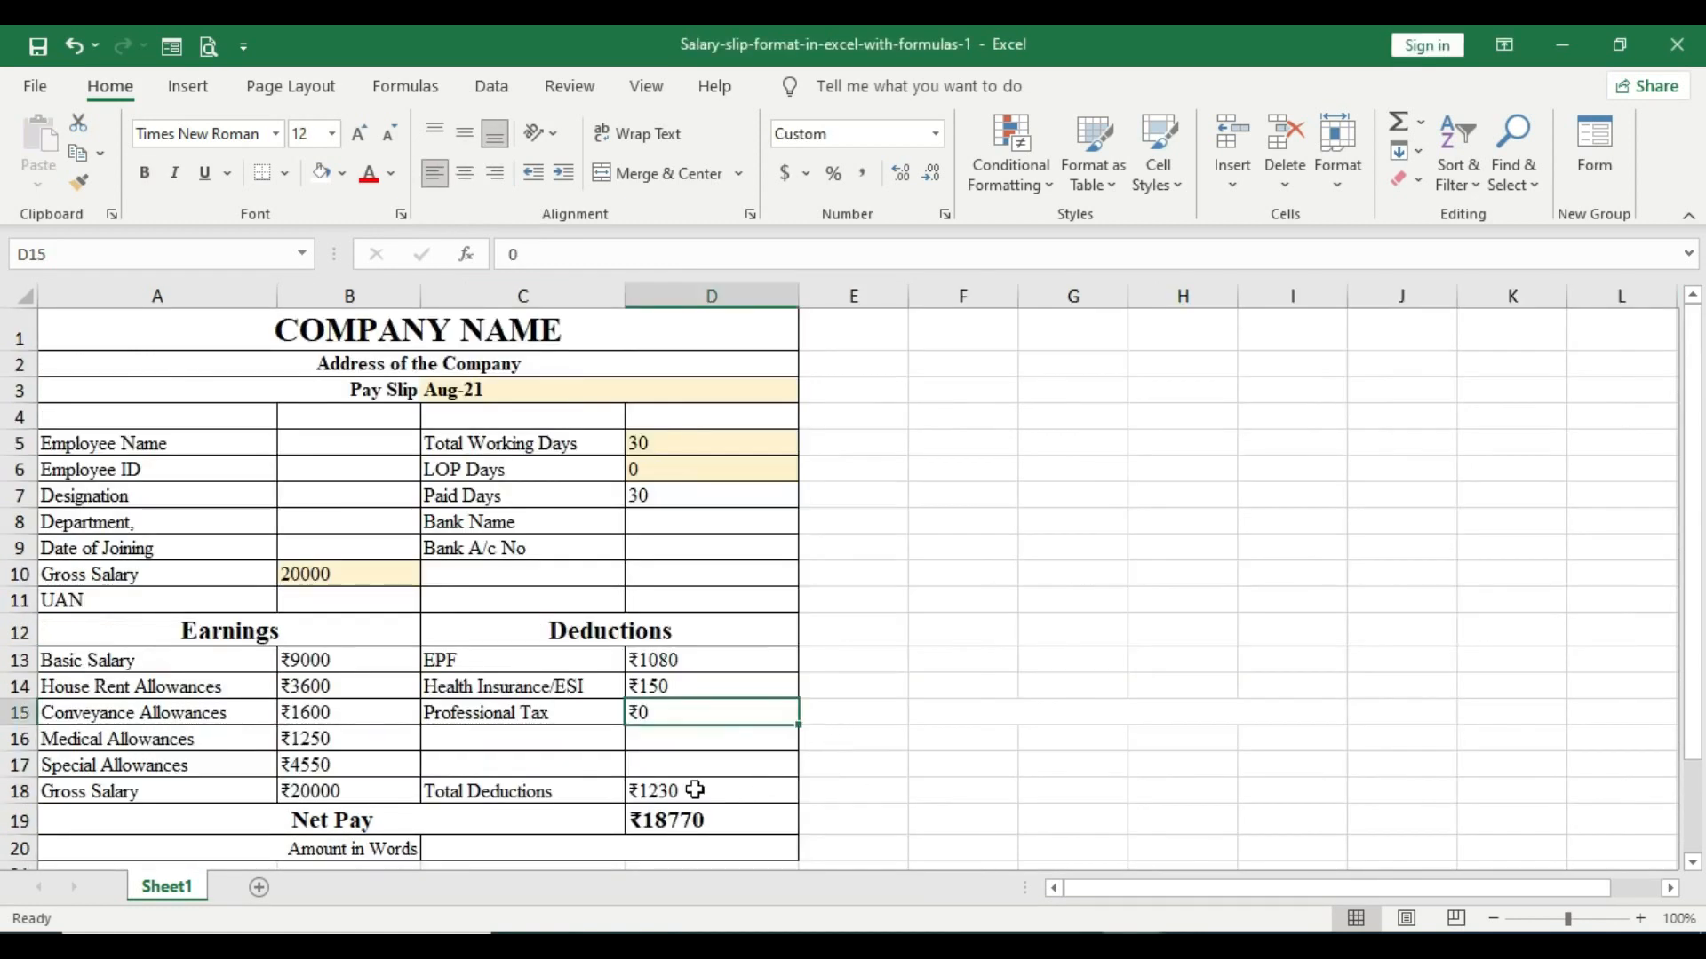
left_click_drag(703, 654, 697, 720)
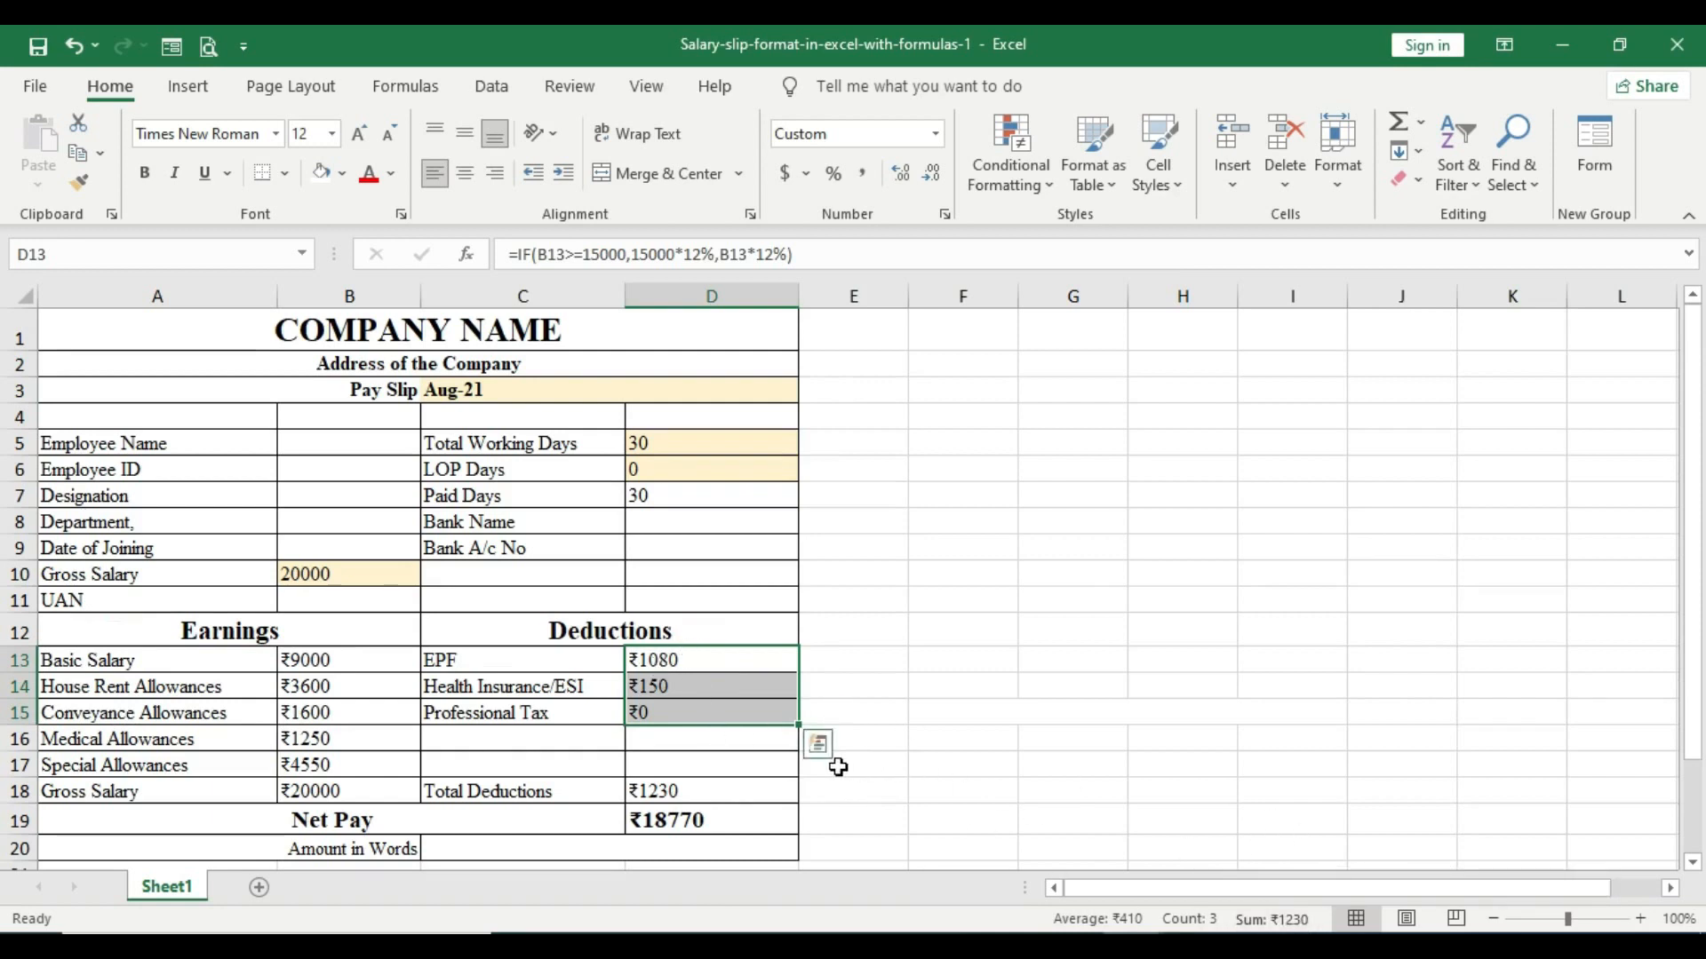
left_click_drag(348, 665, 340, 763)
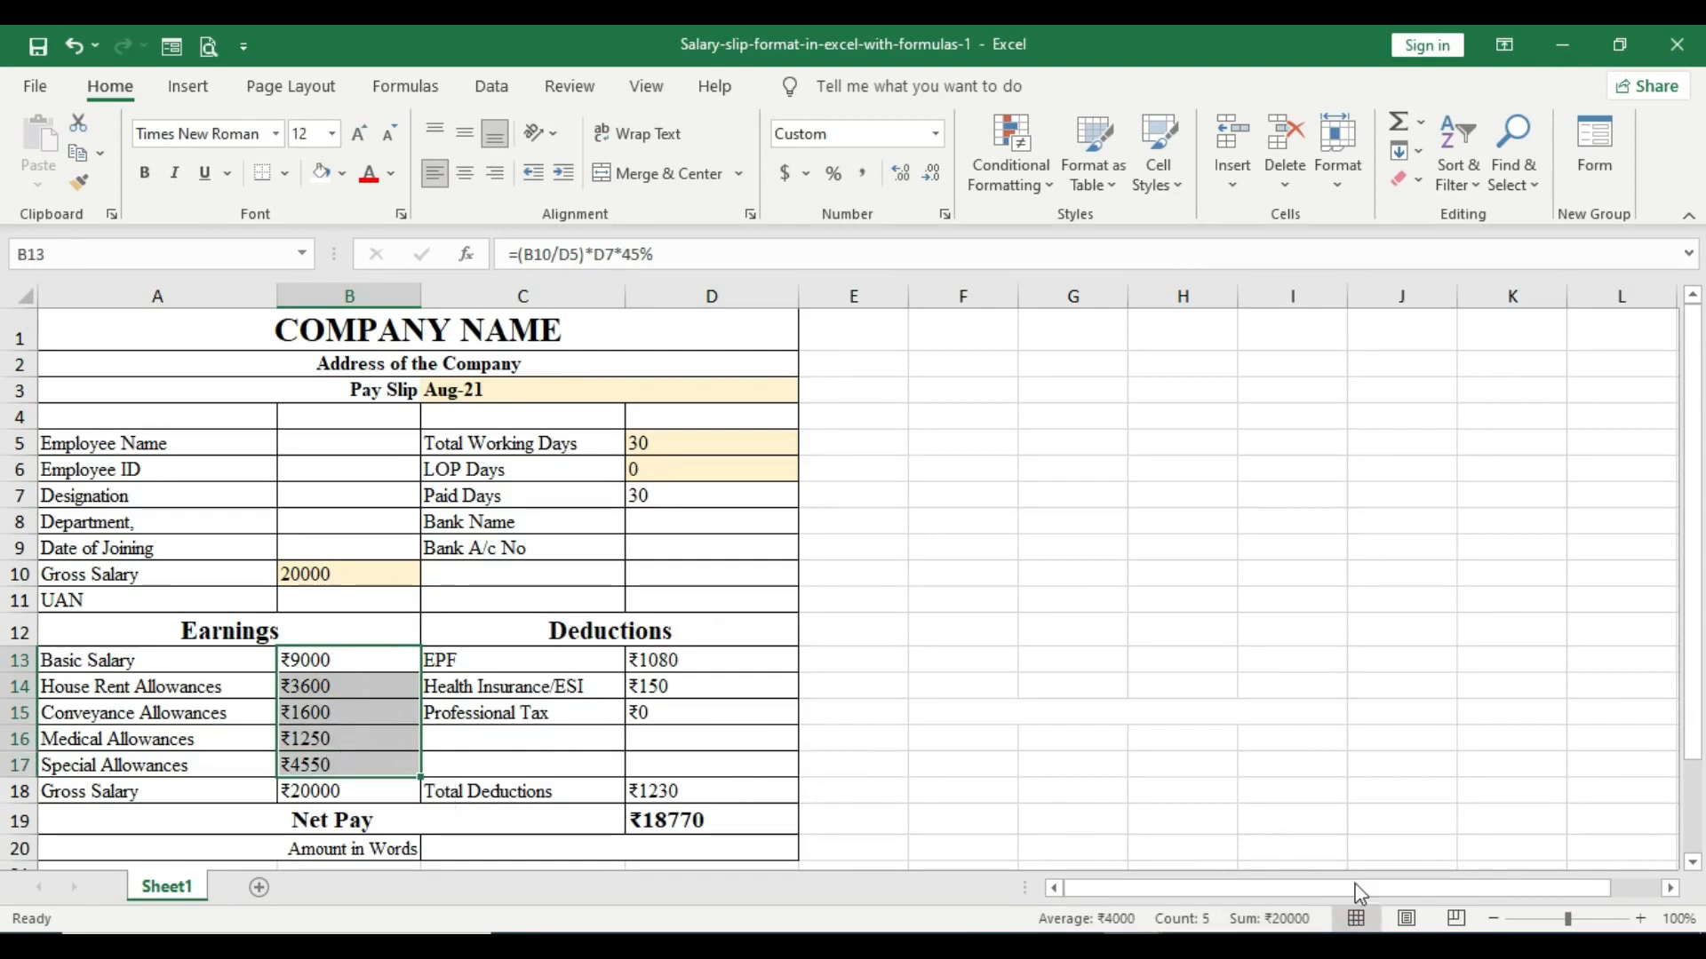
left_click_drag(719, 662, 708, 716)
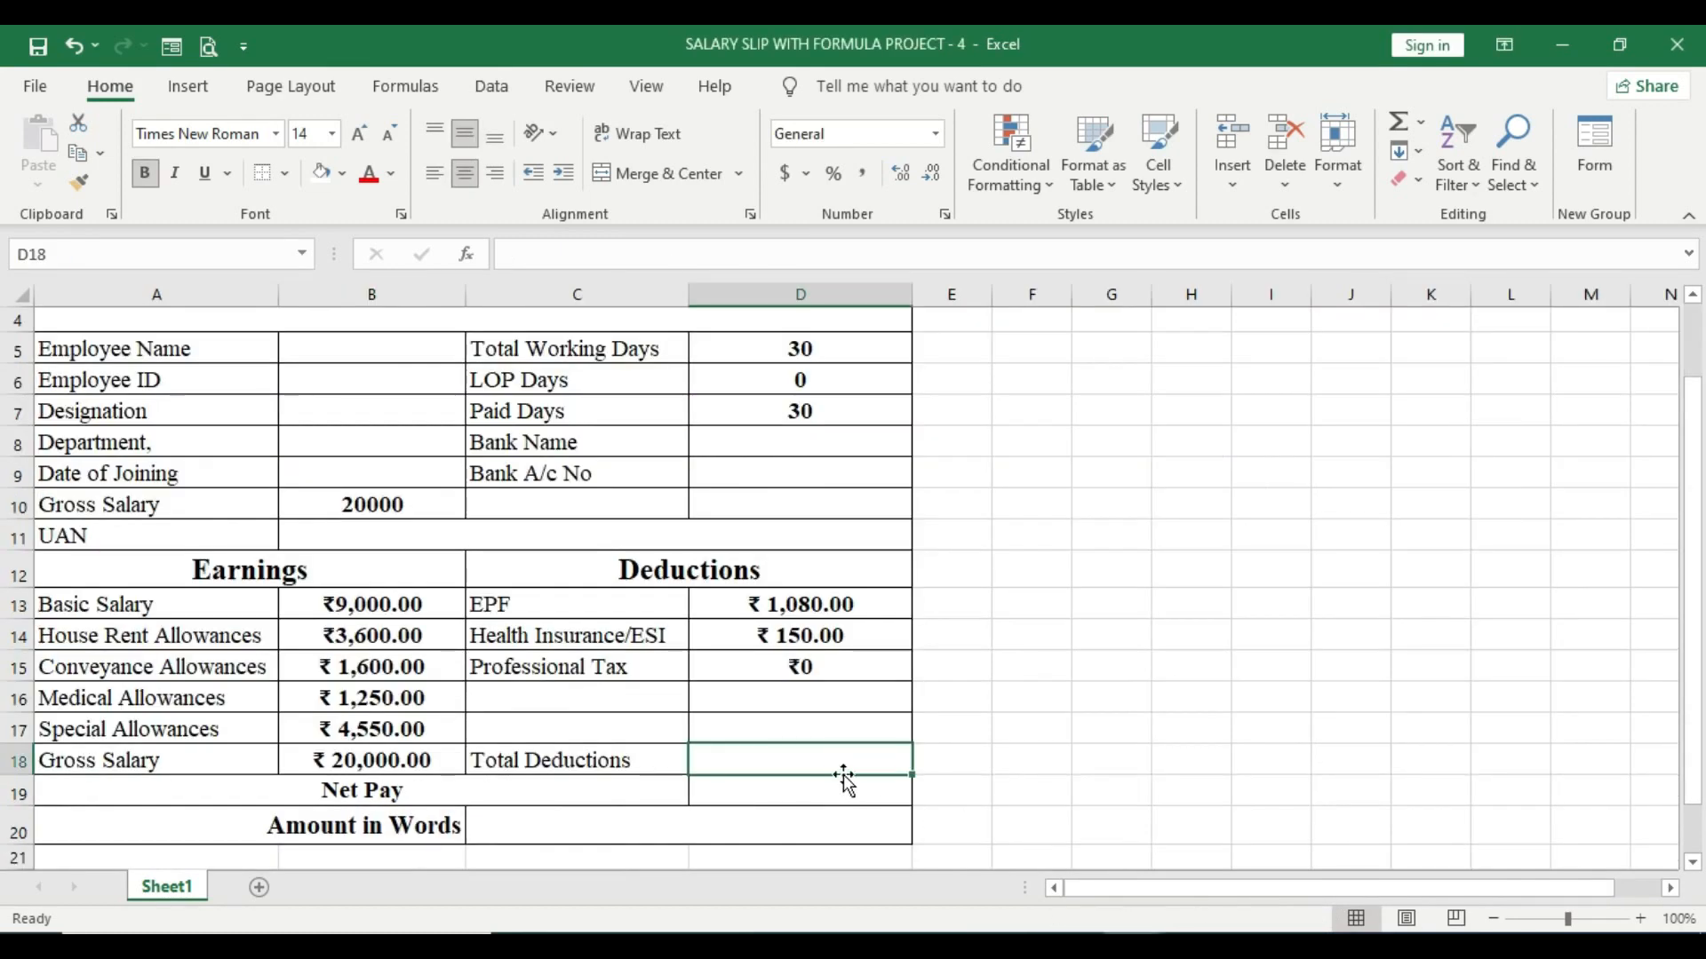
type("=")
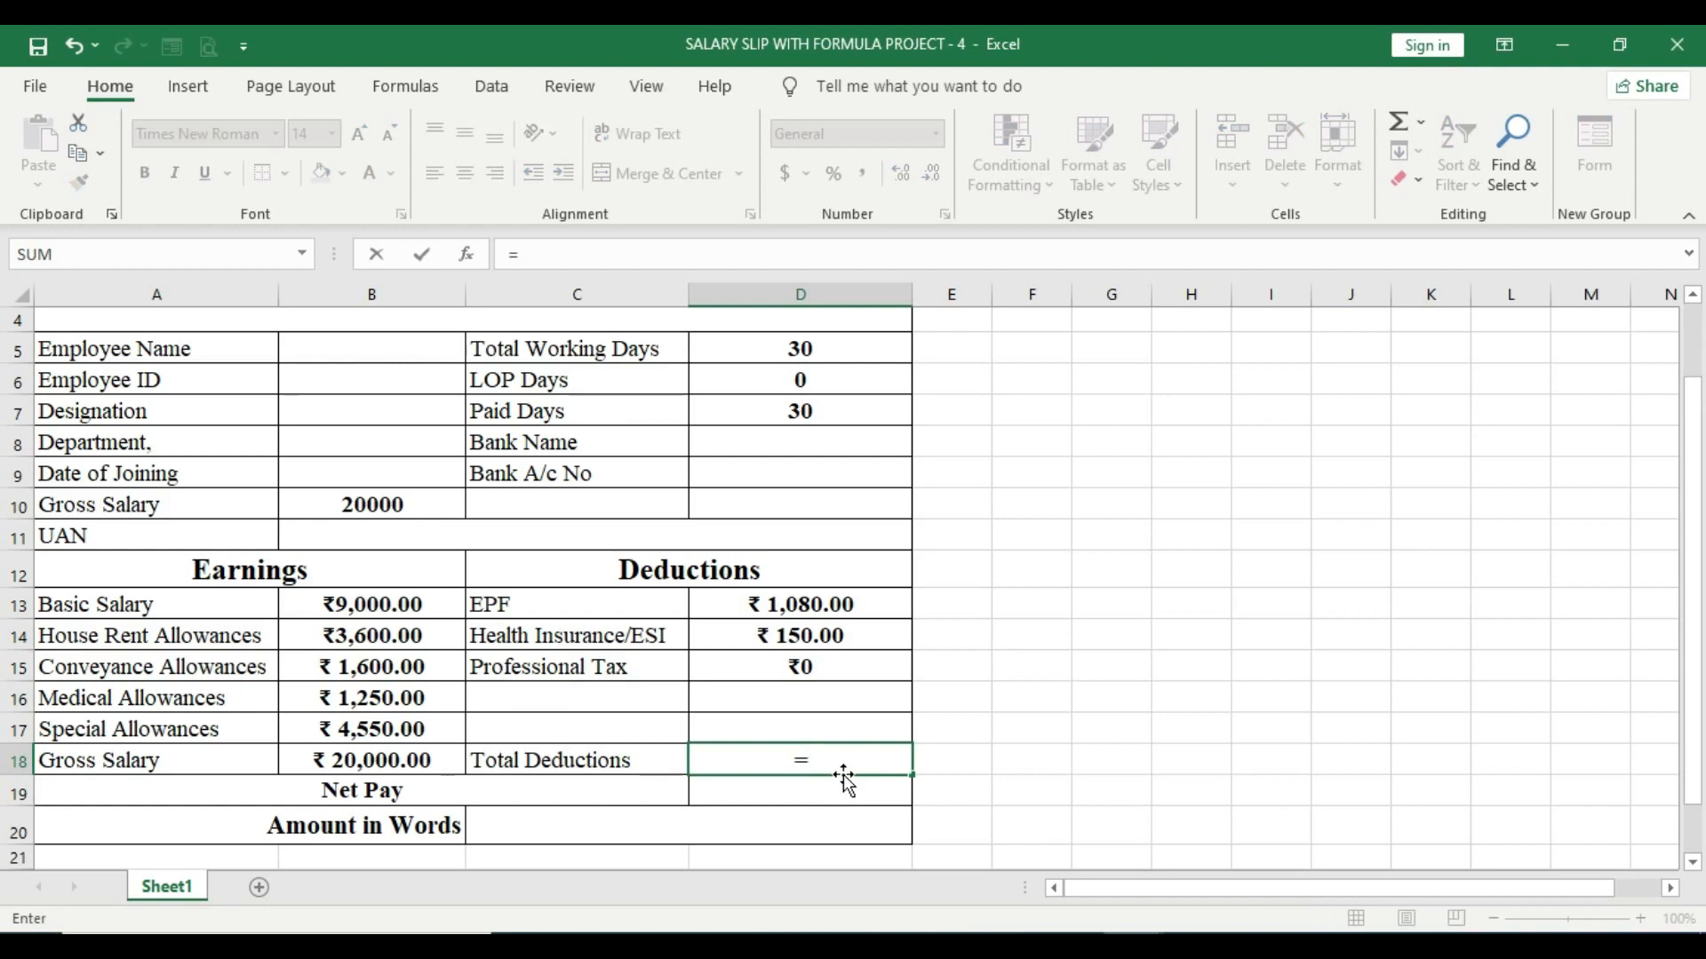
type("SUM")
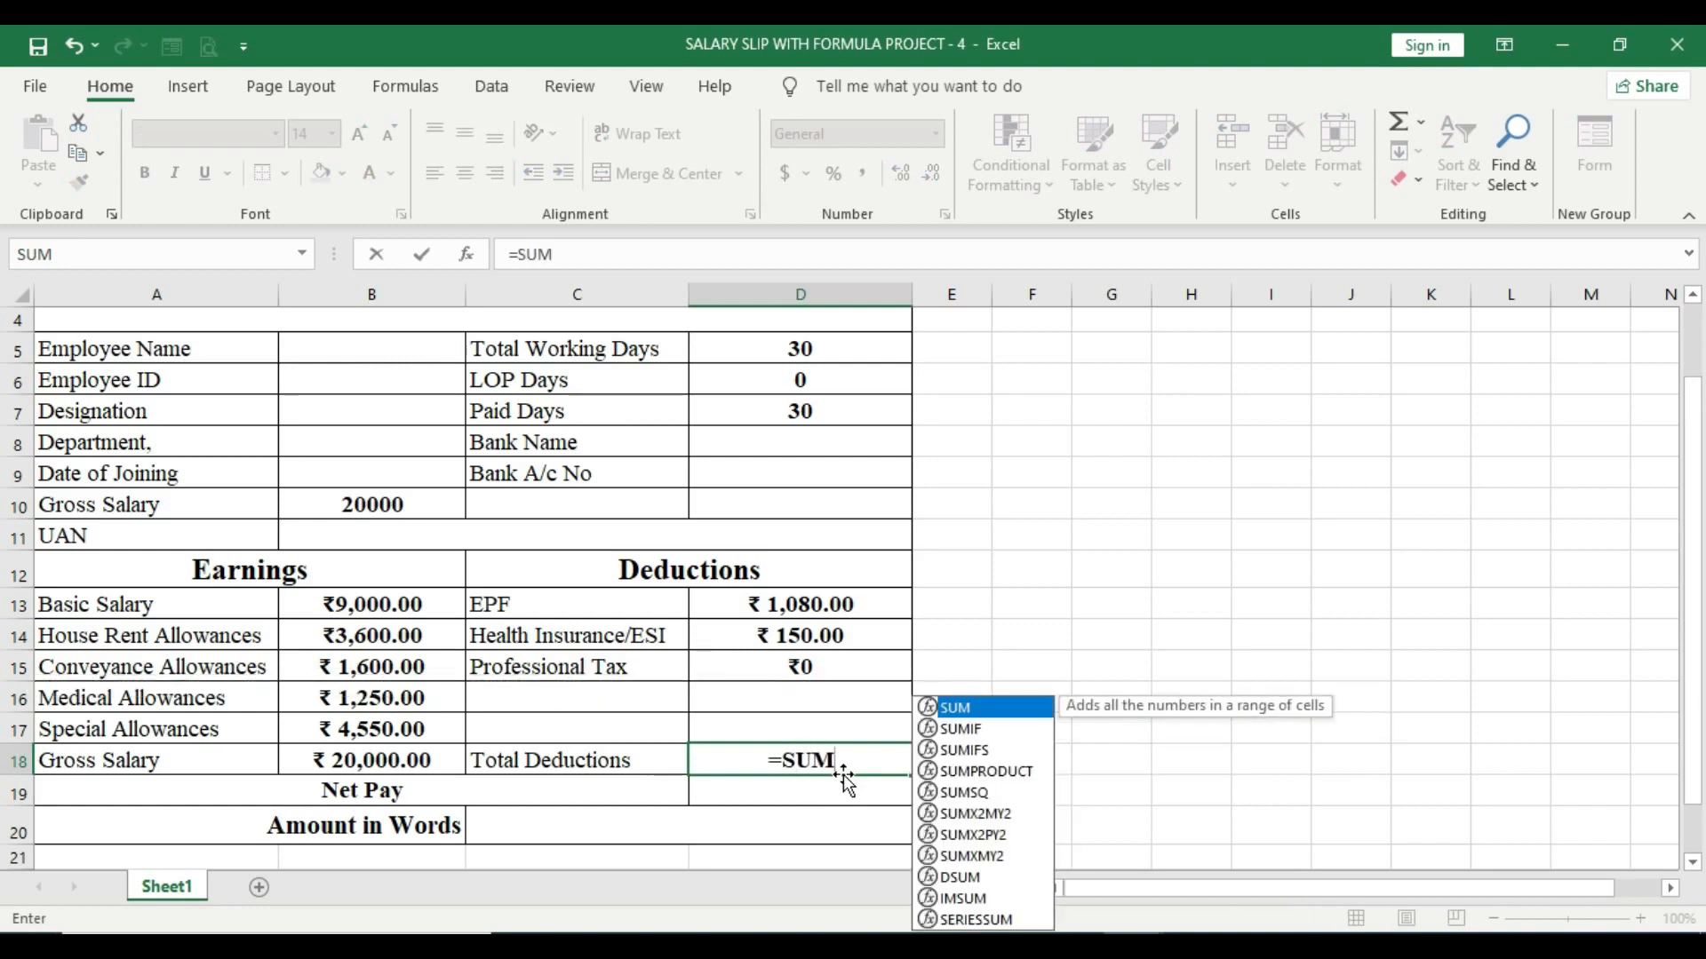
type("(")
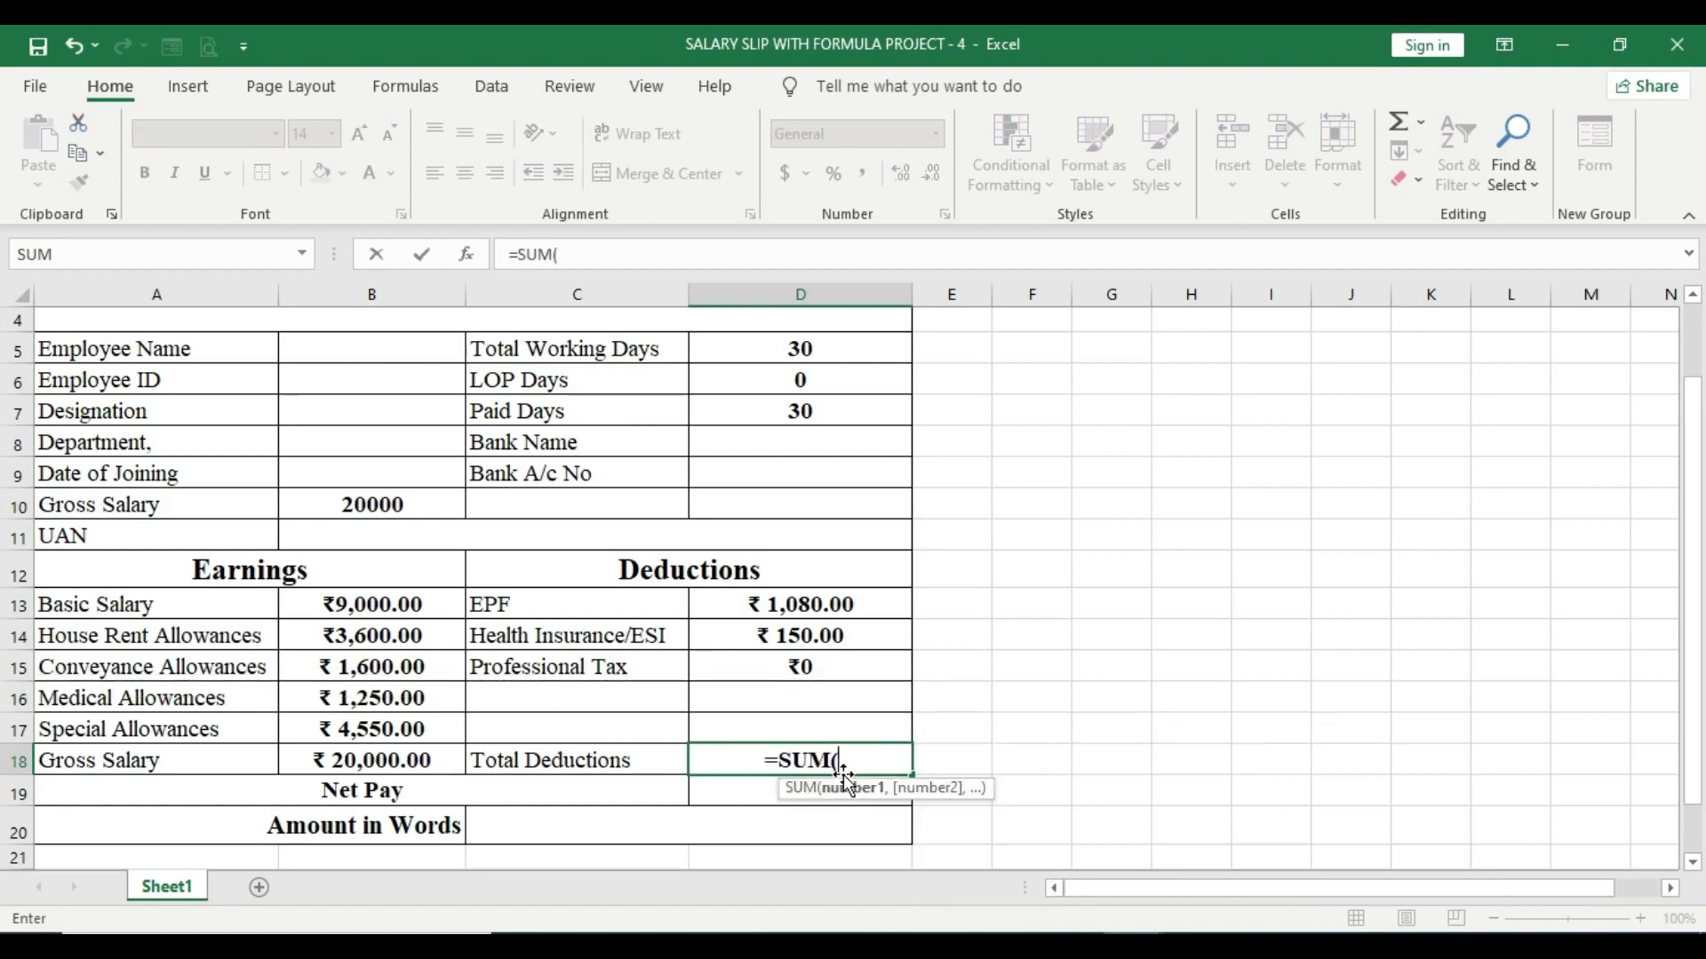
left_click_drag(886, 613, 881, 672)
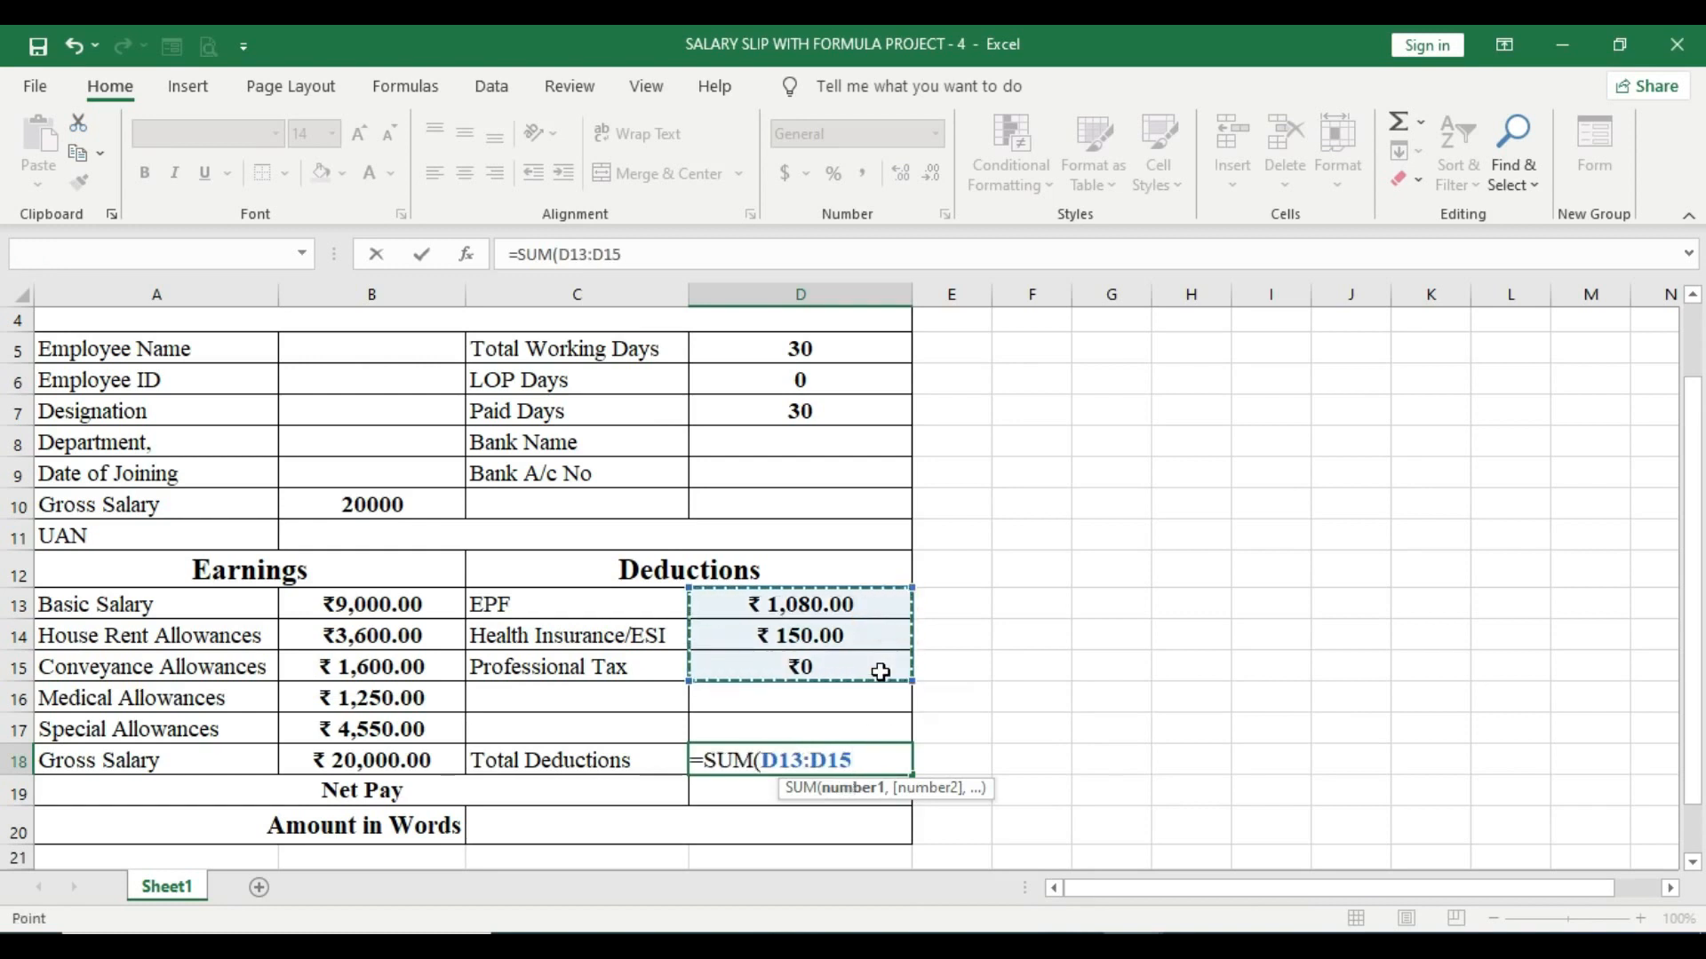
key("Return")
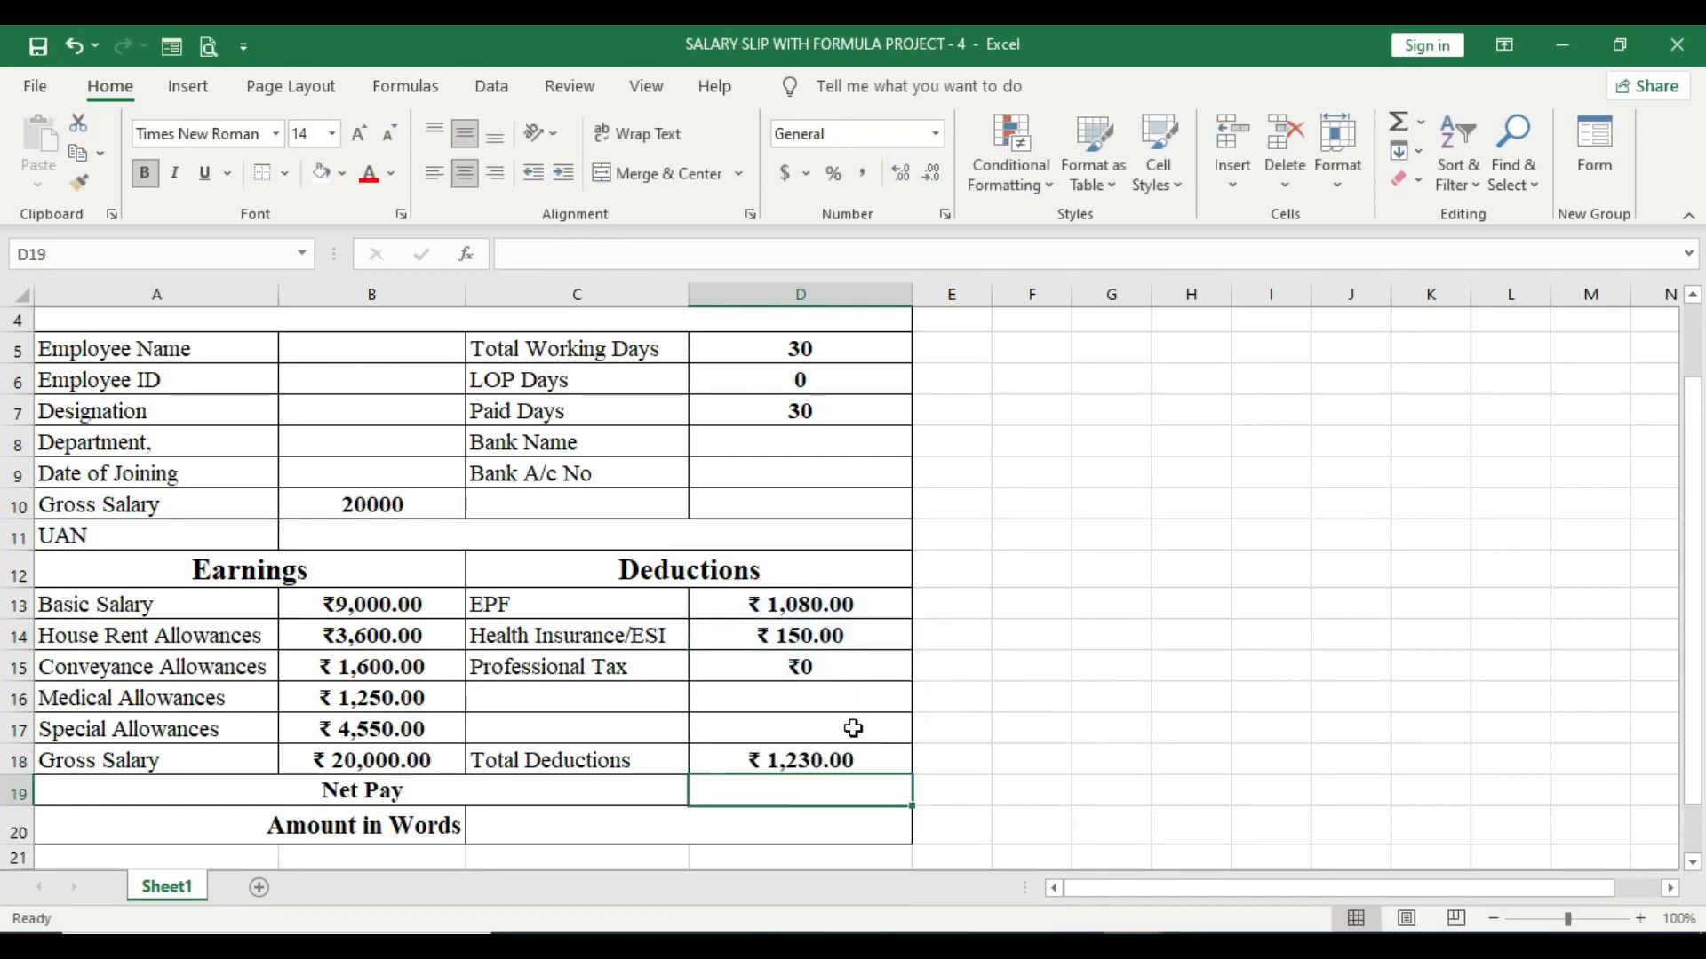
left_click(823, 757)
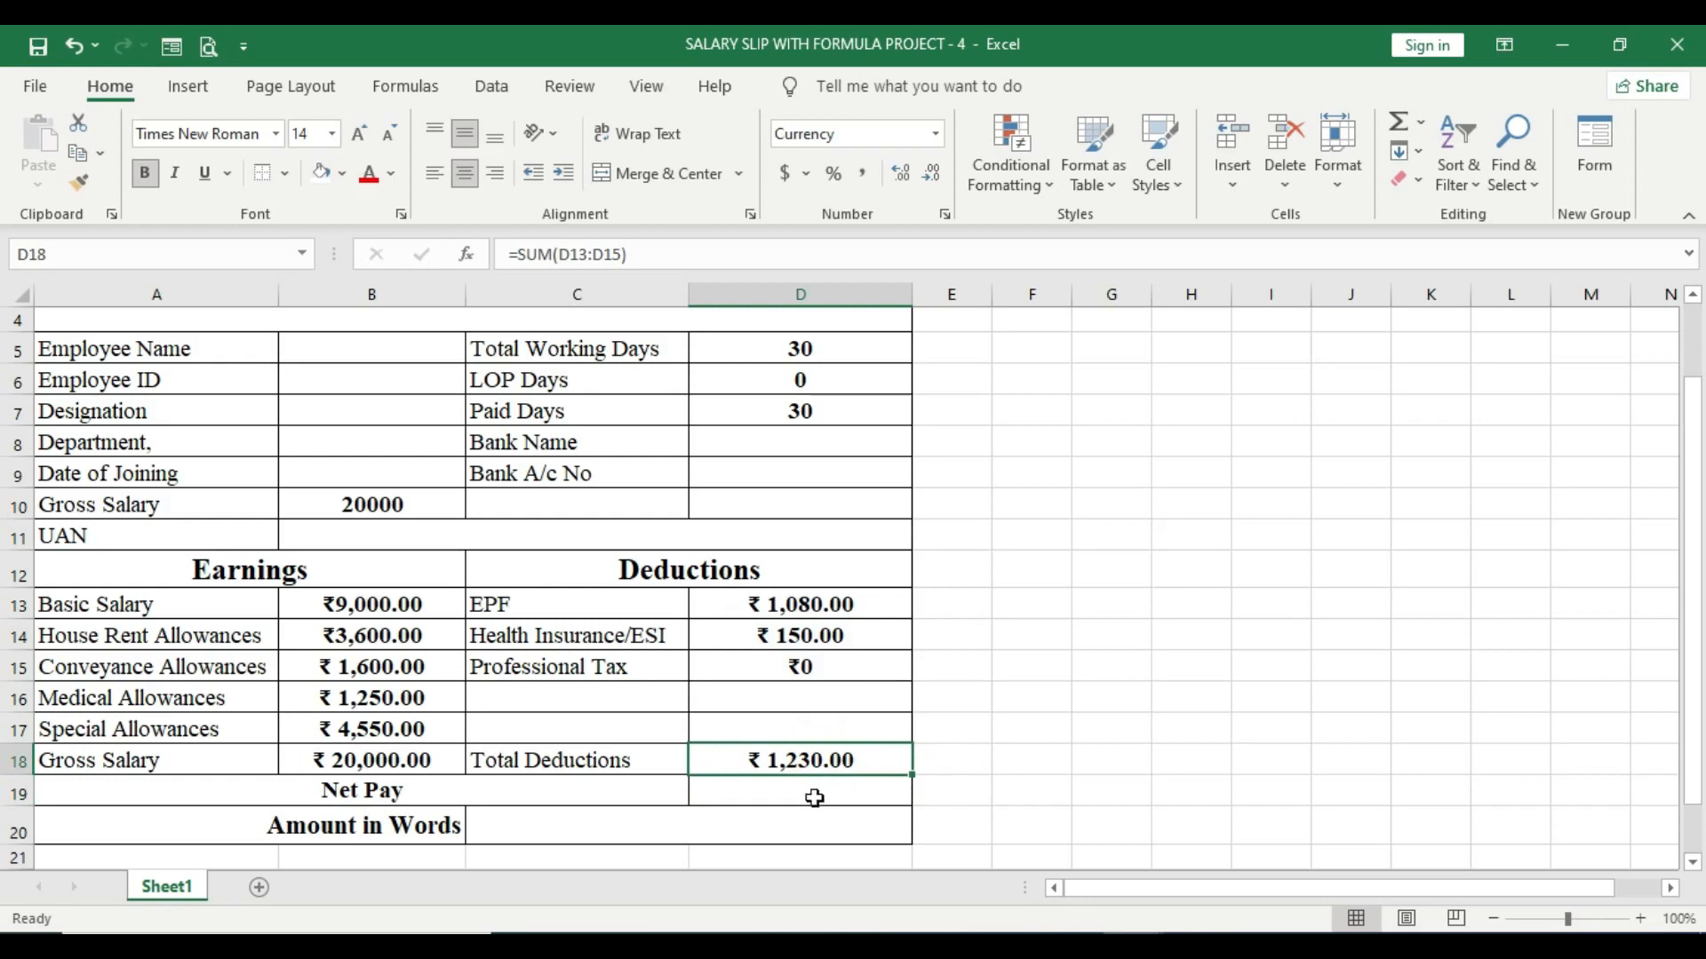
Step: Check the Net Pay formula in the finished salary slip workbook, and enter =B18-D18 in D19 of the new slip
left_click(818, 795)
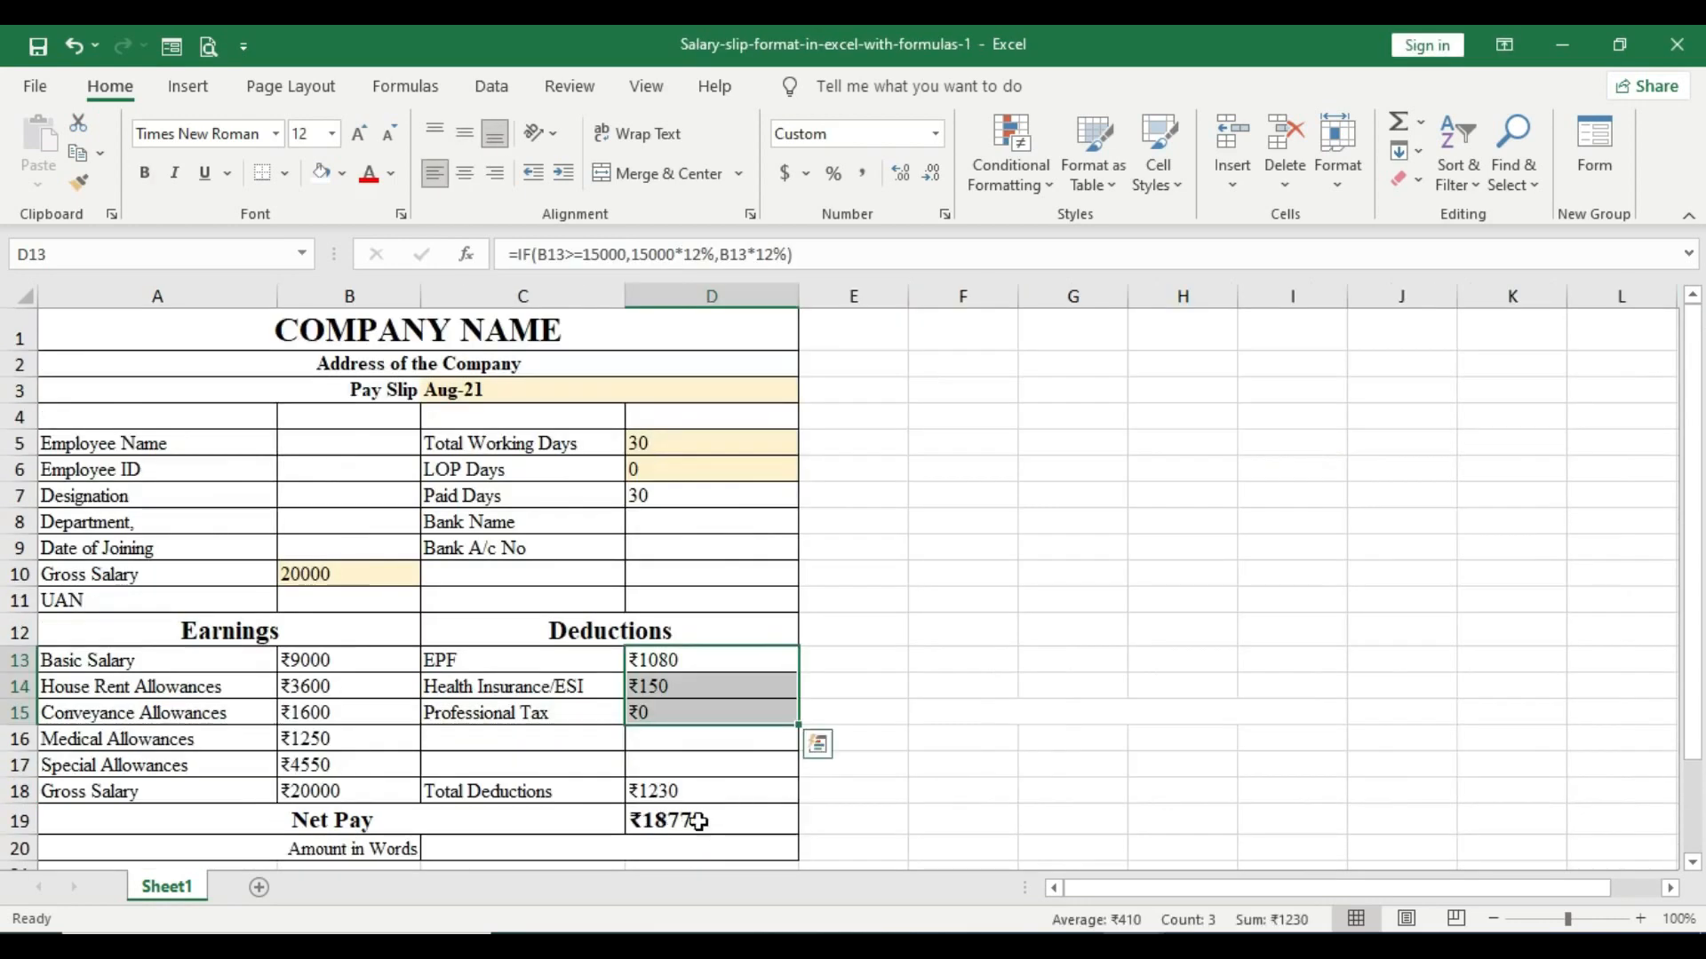
left_click(689, 826)
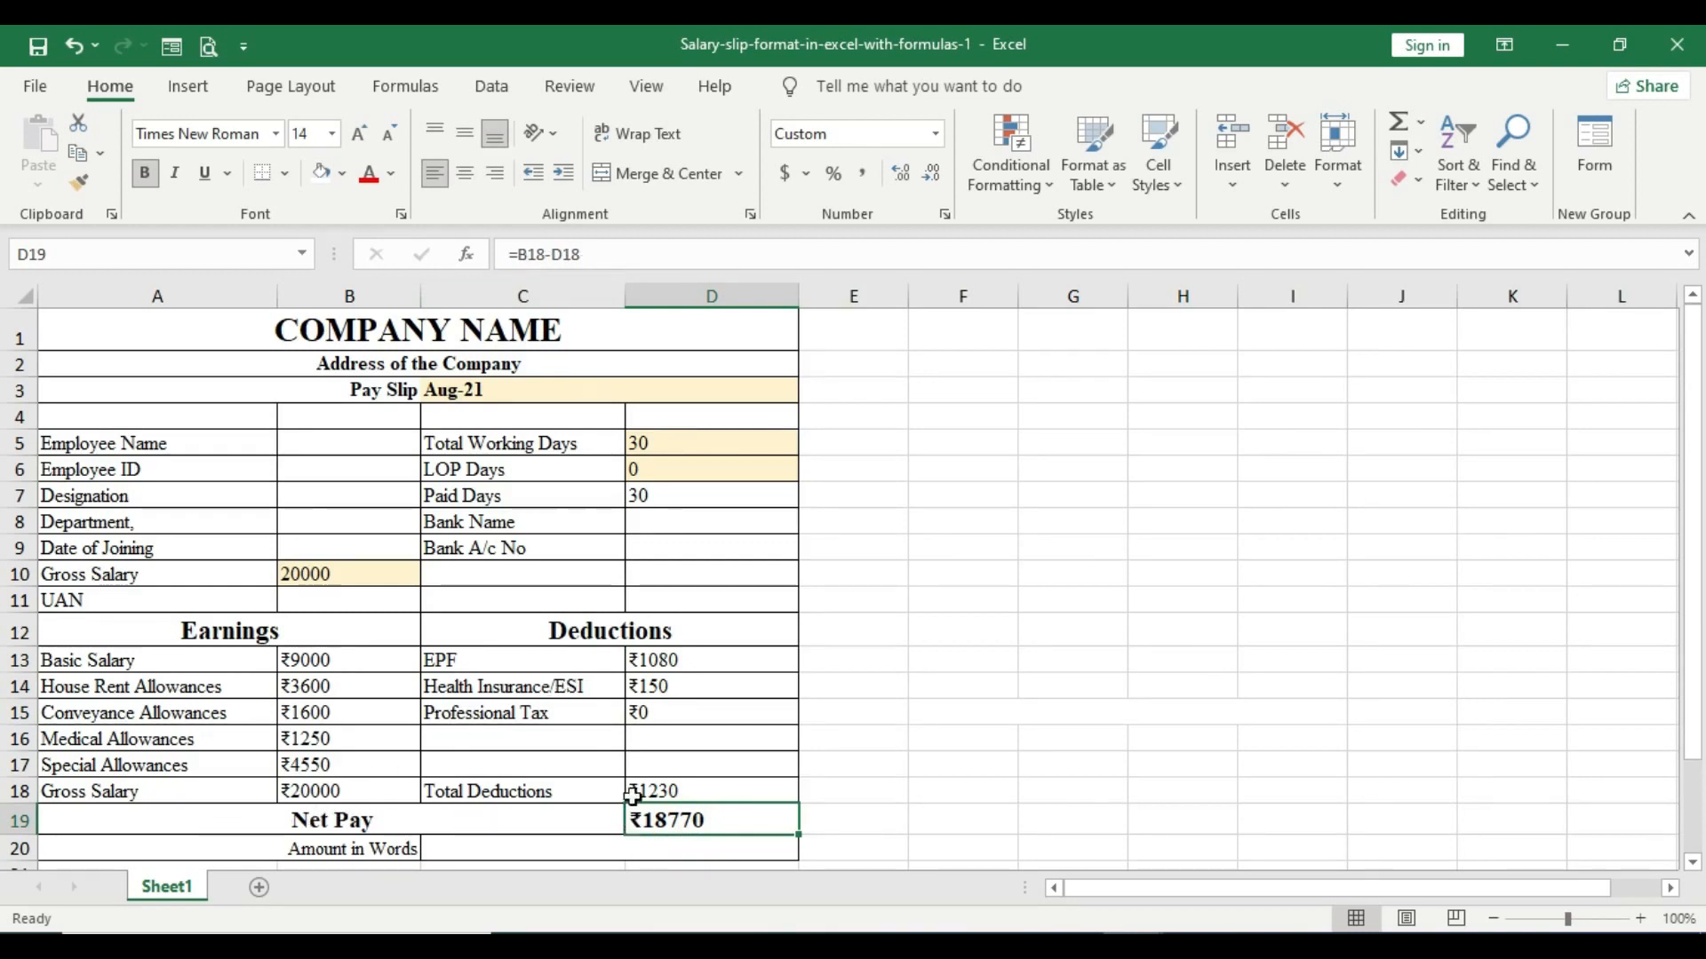
left_click(359, 792)
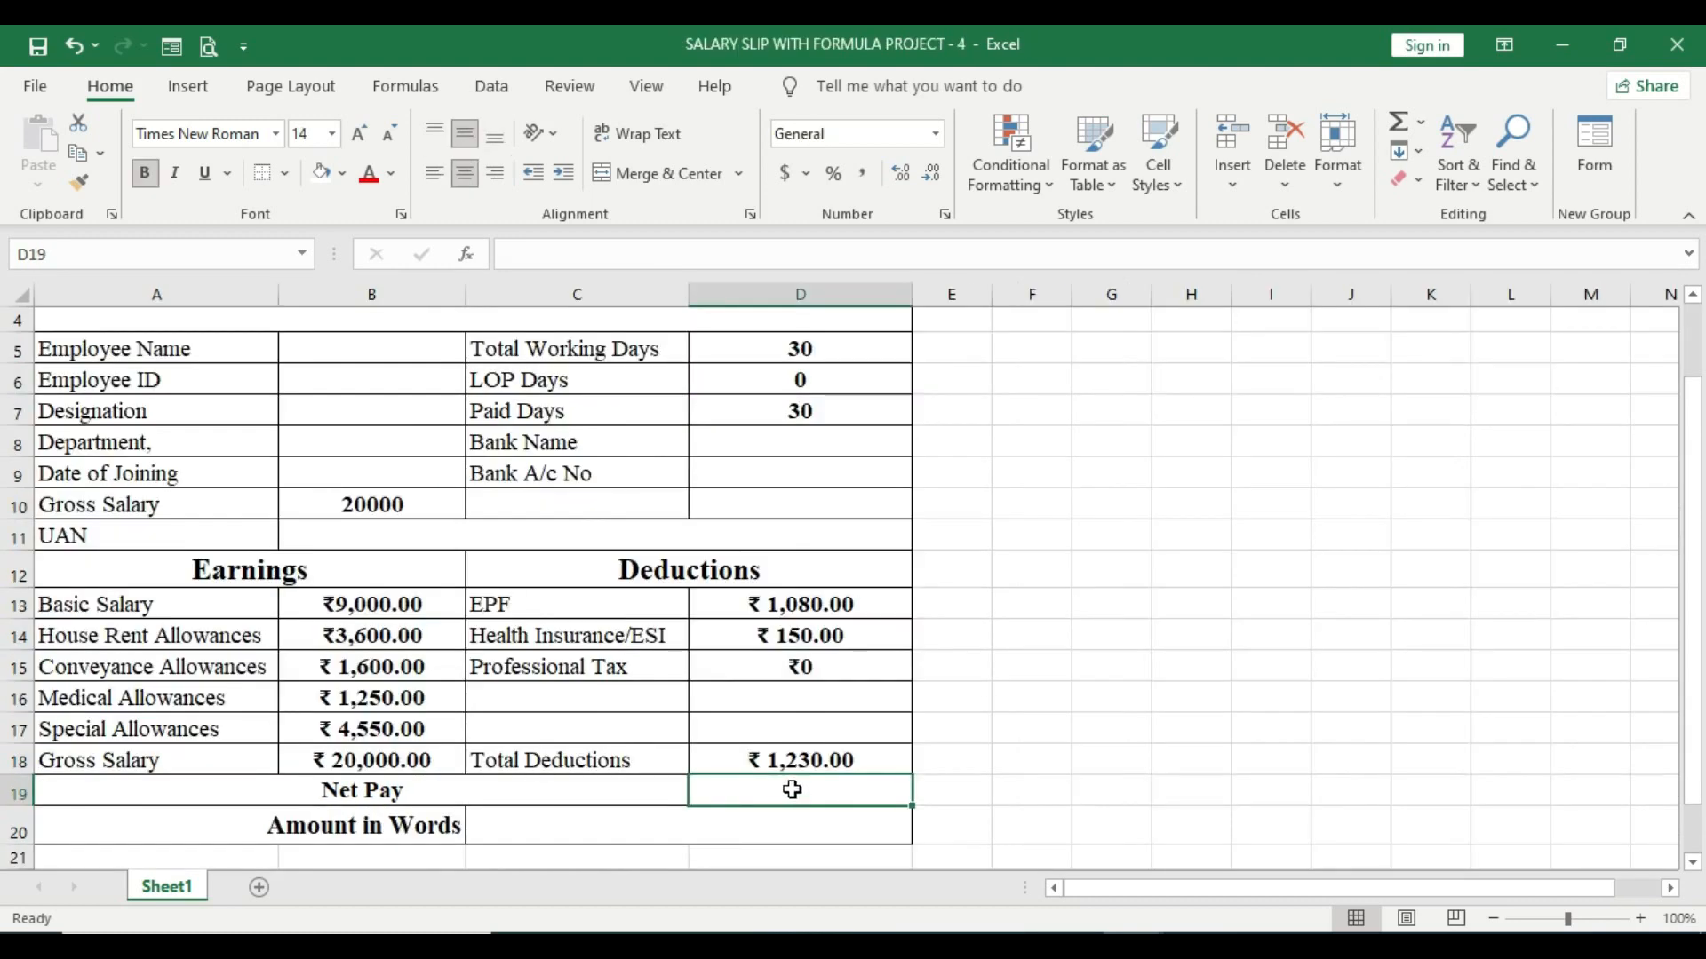
type("=")
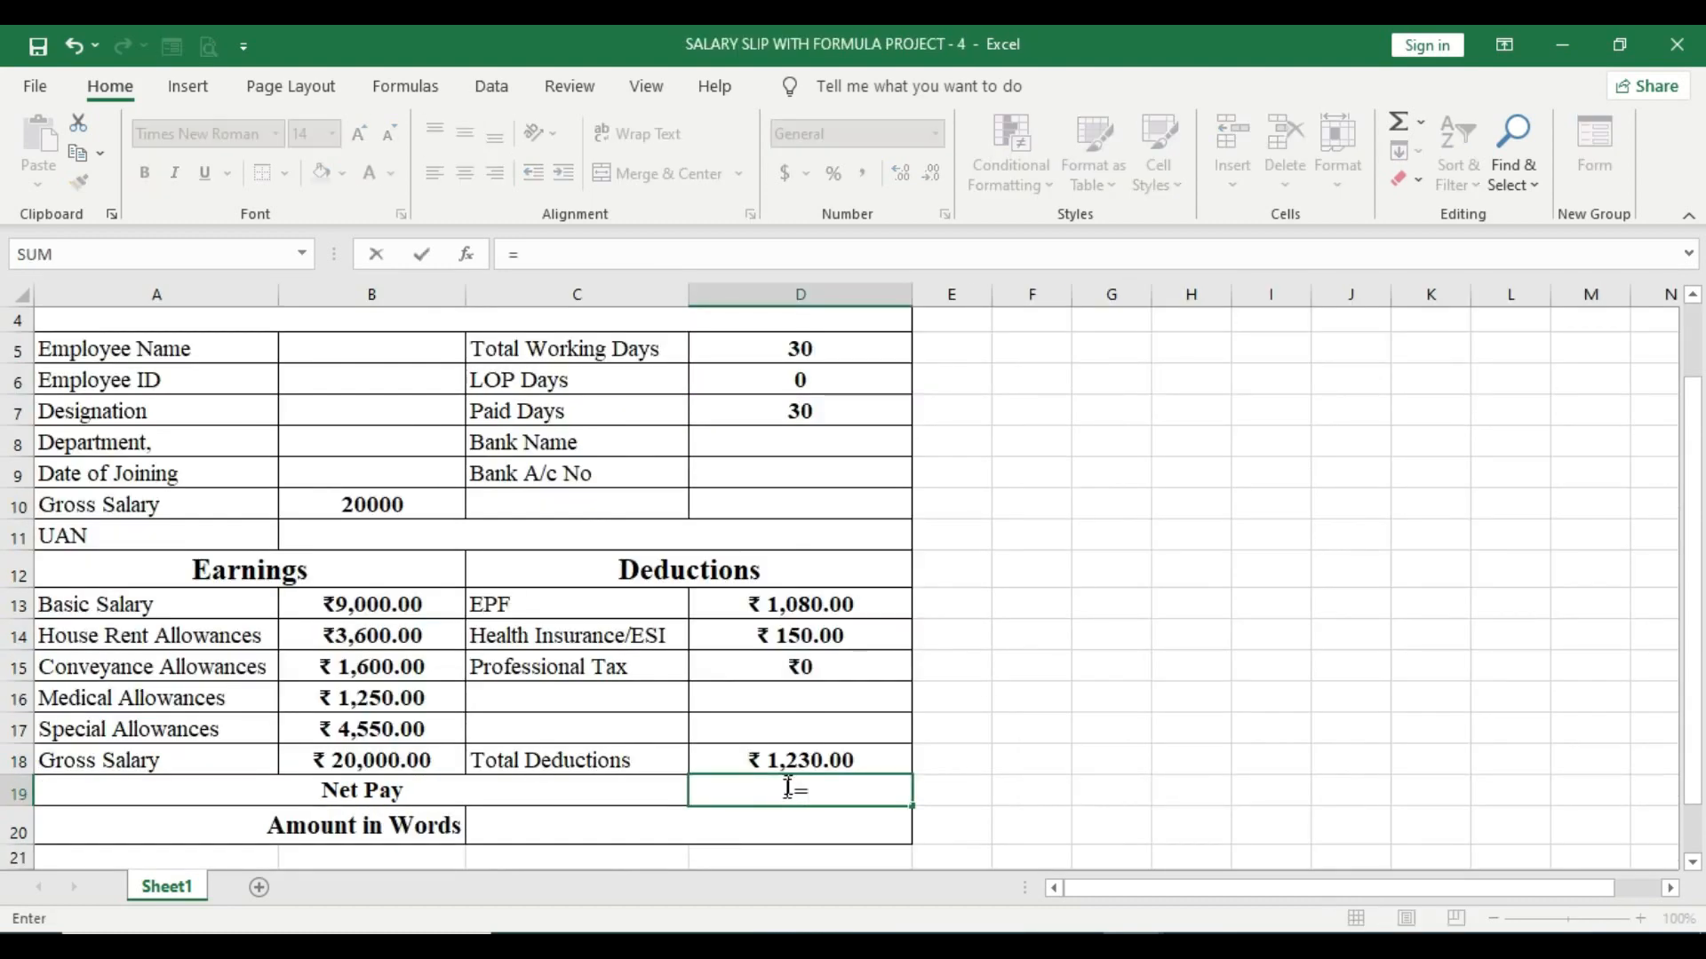
left_click(413, 762)
type("-")
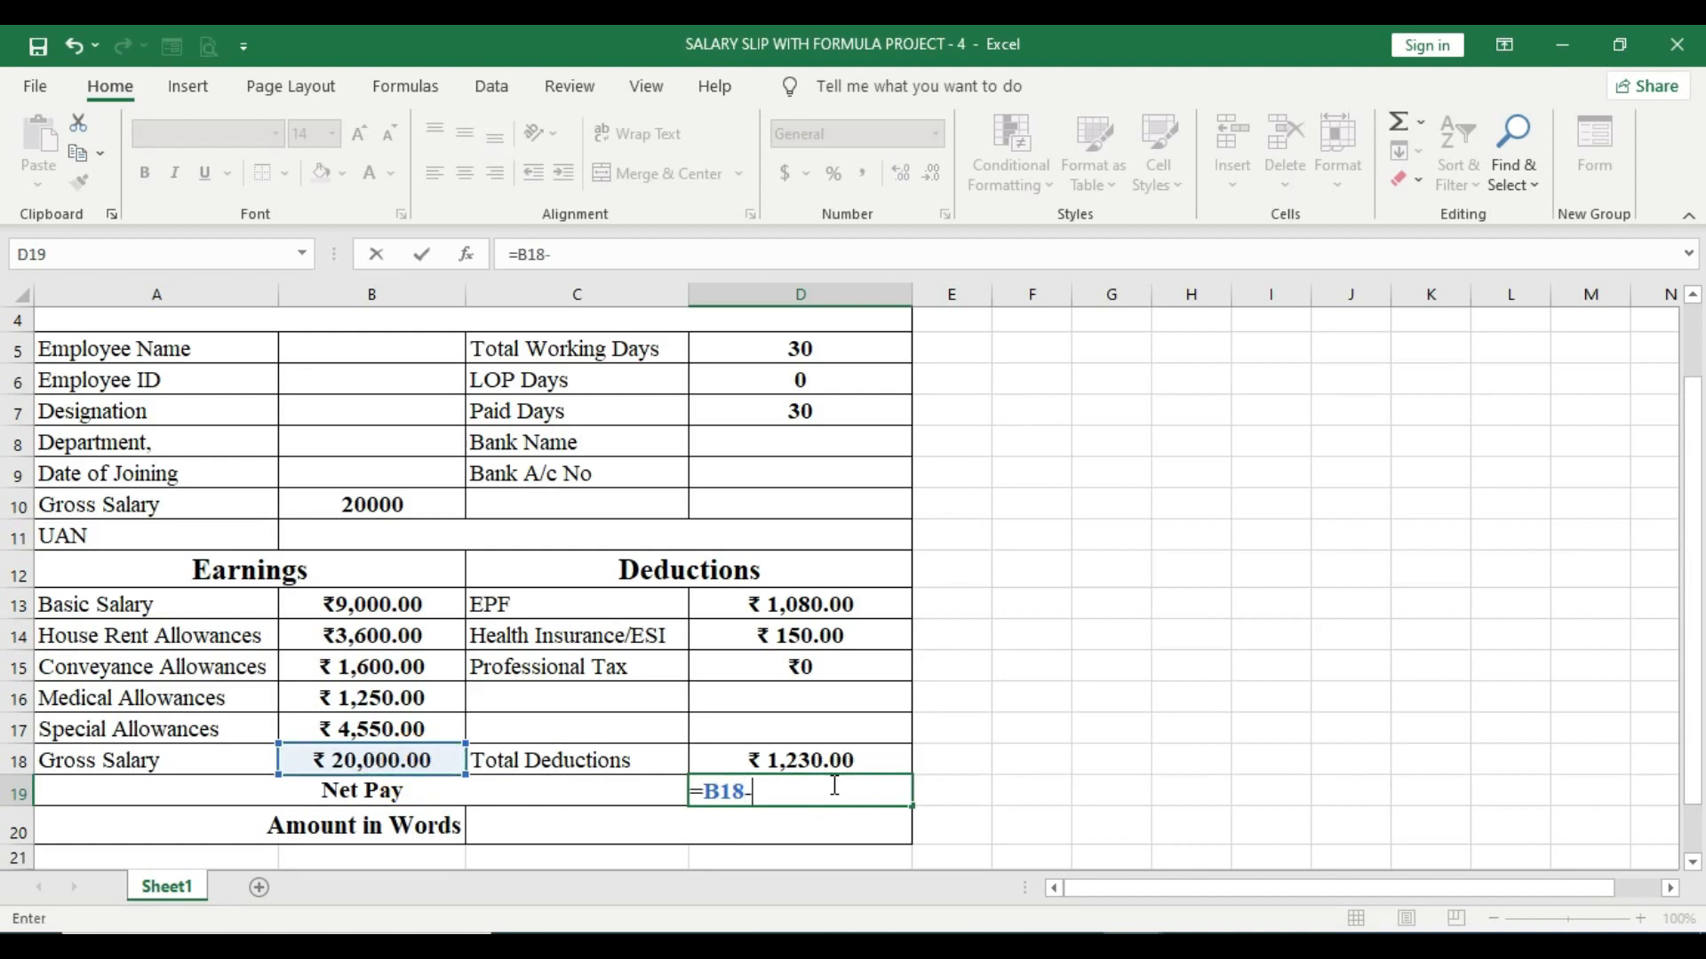
left_click(857, 757)
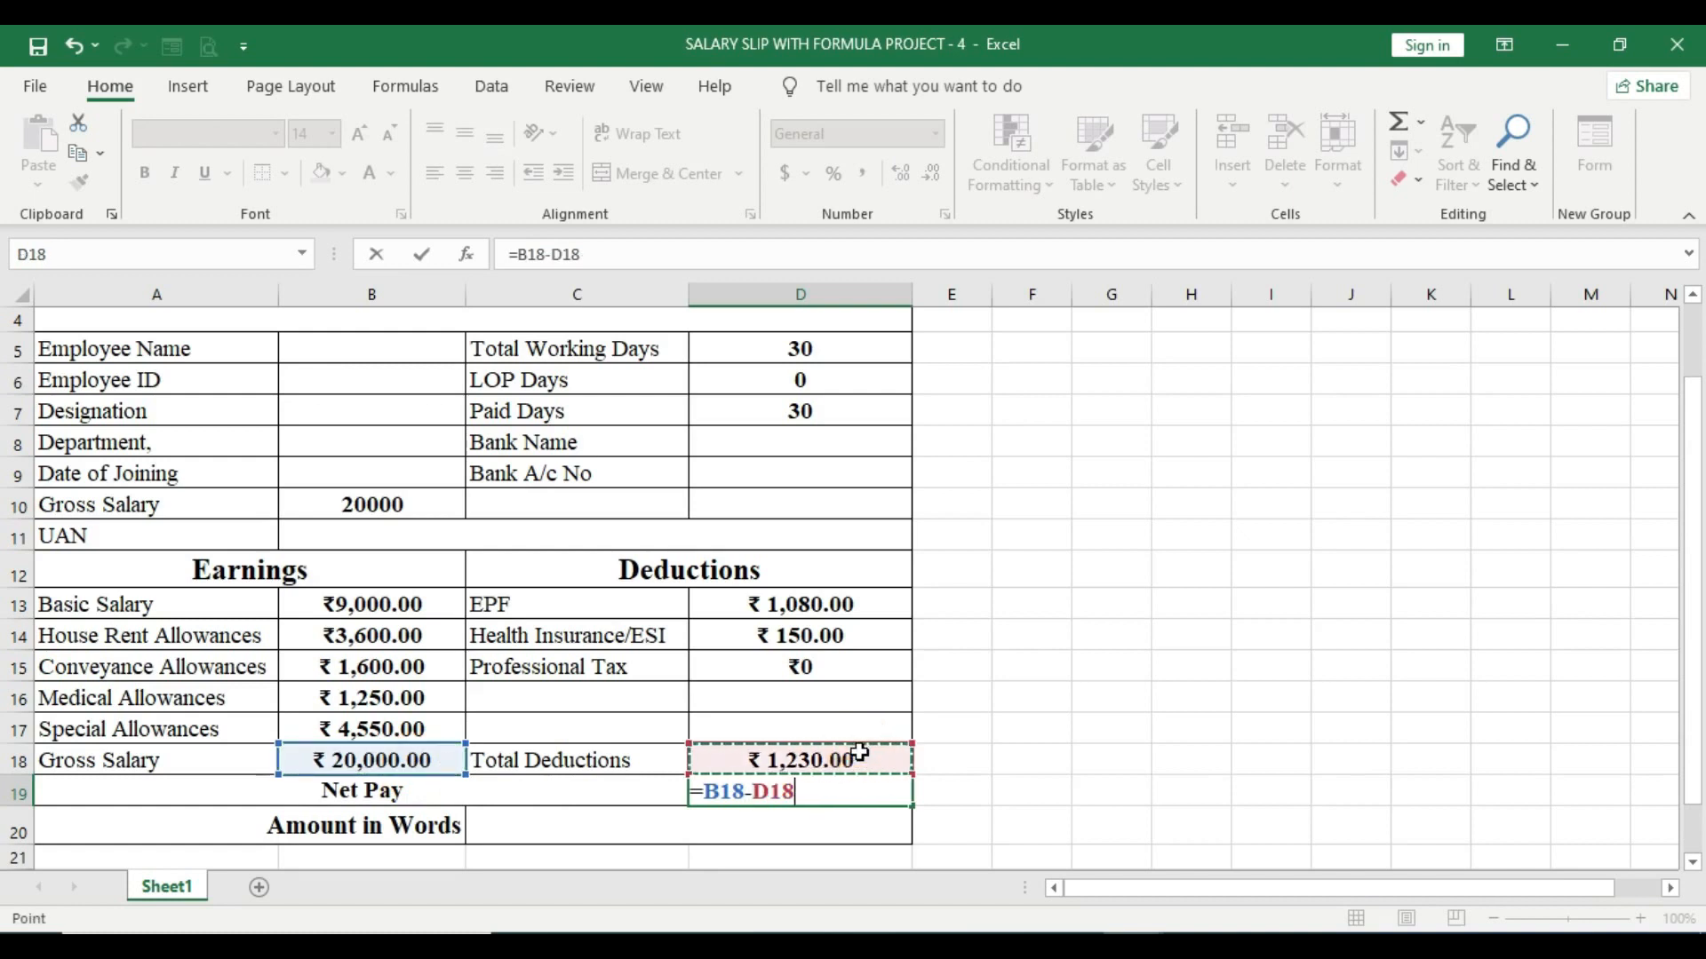
key("Return")
left_click(845, 792)
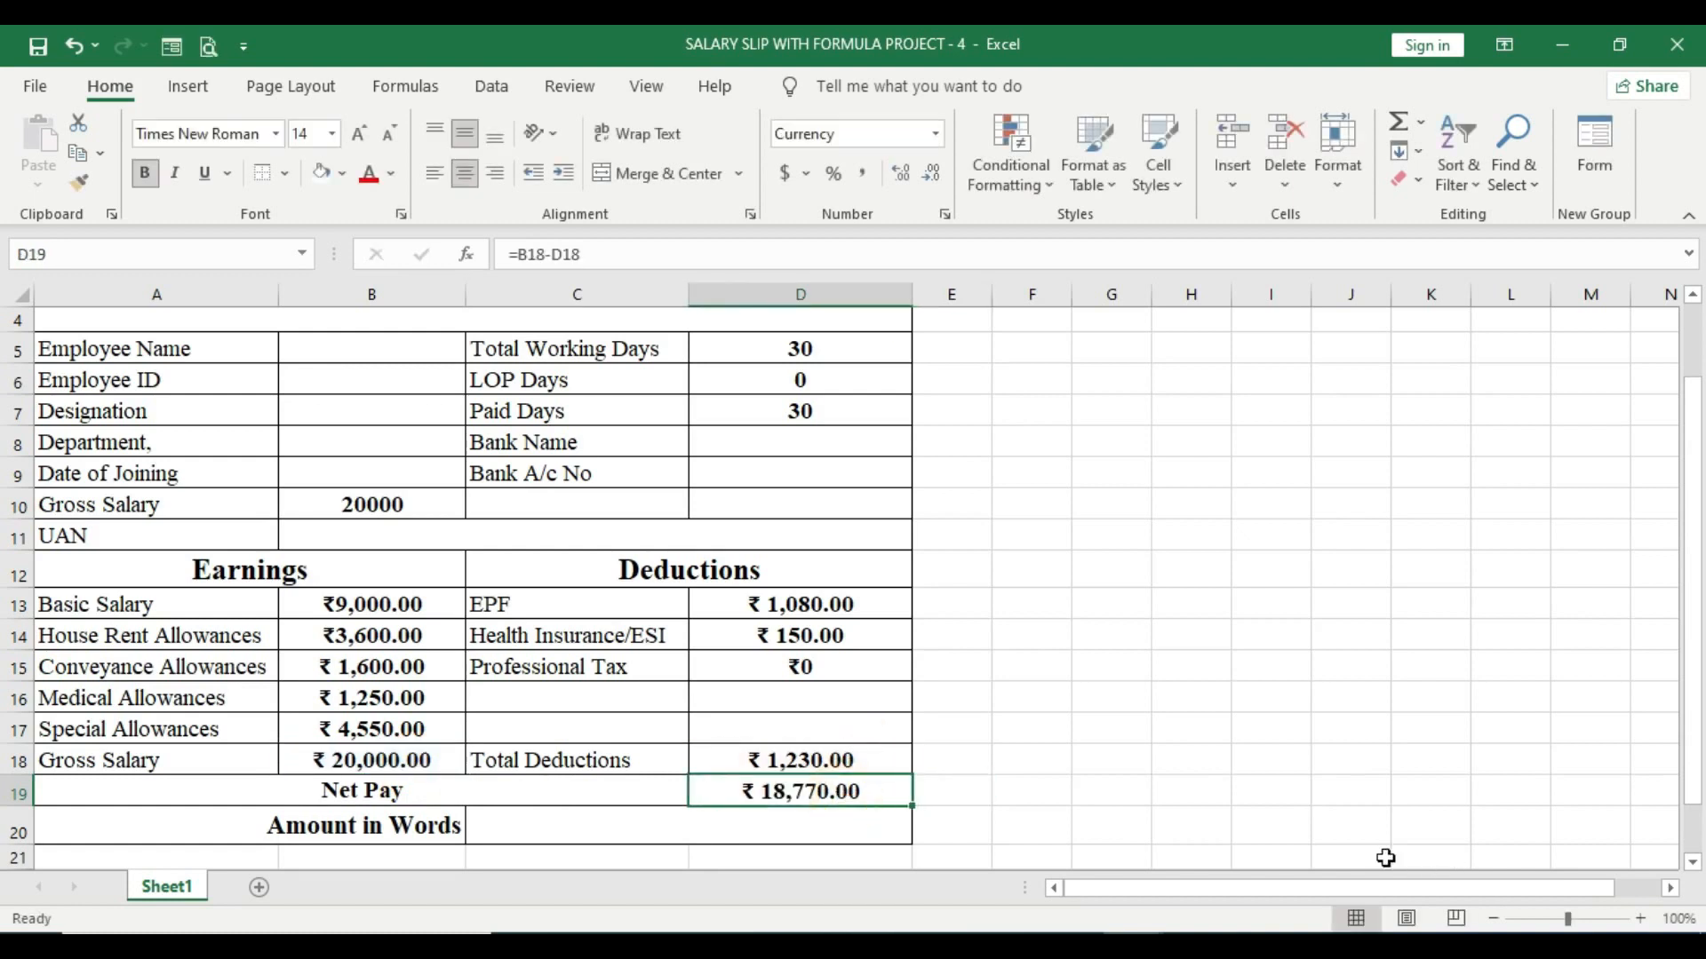
scroll(1251, 779, "up", 1)
scroll(1262, 715, "down", 3, "ctrl")
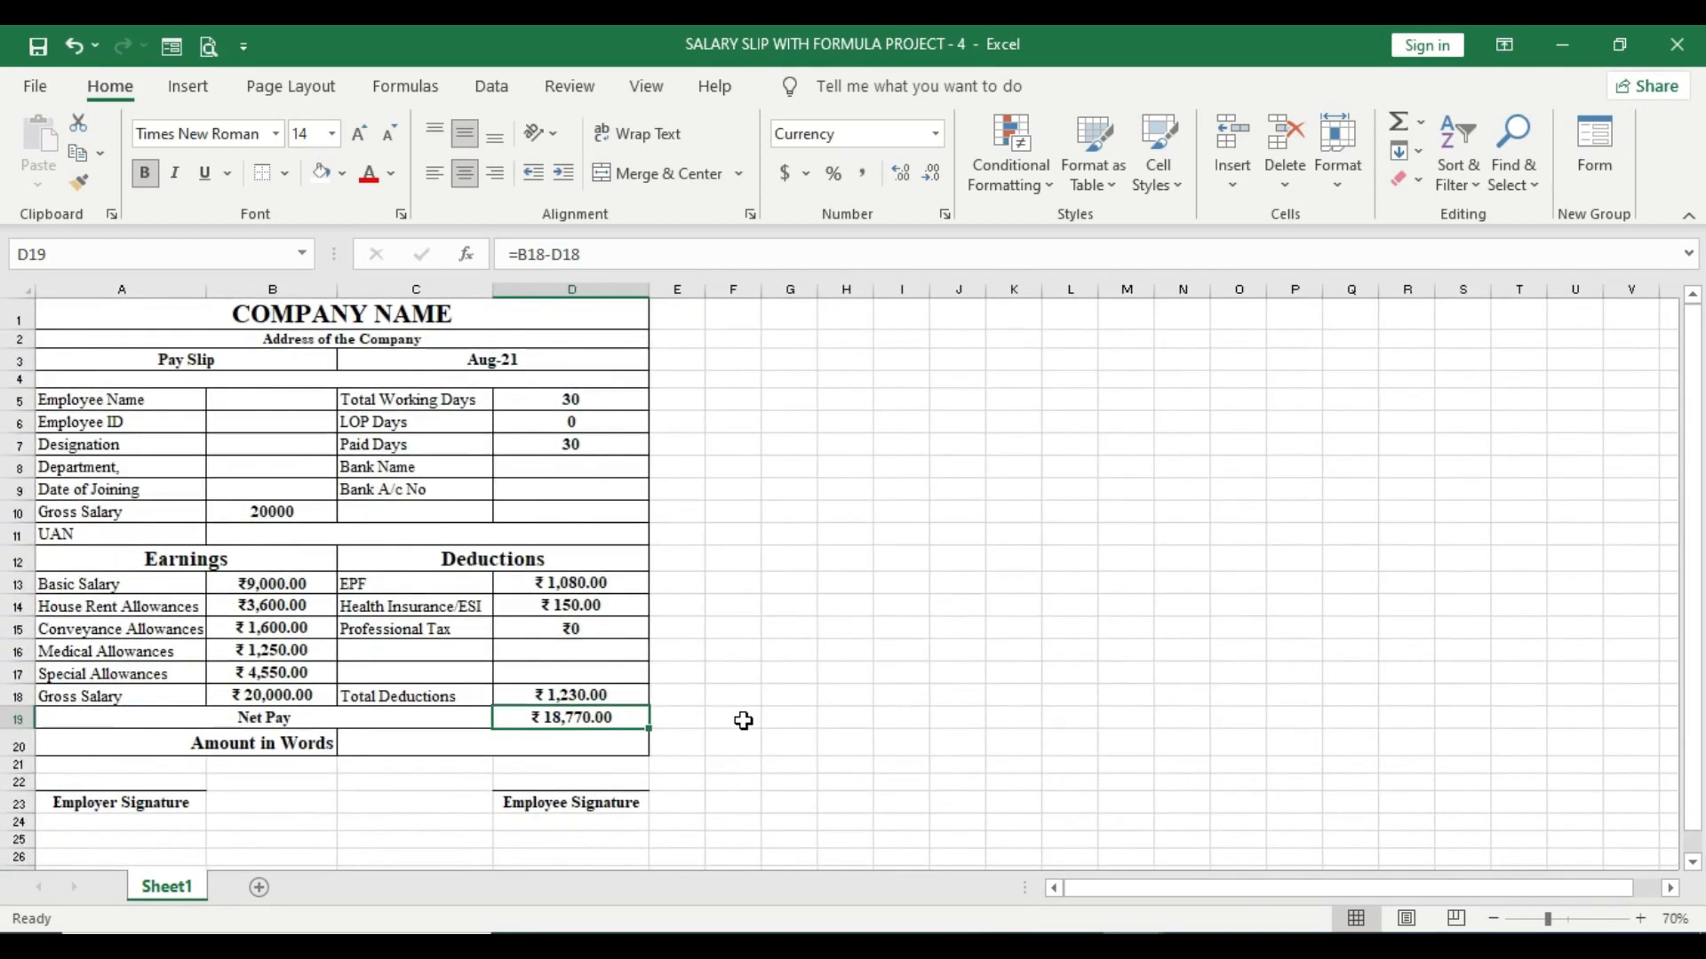
scroll(803, 677, "up", 2, "ctrl")
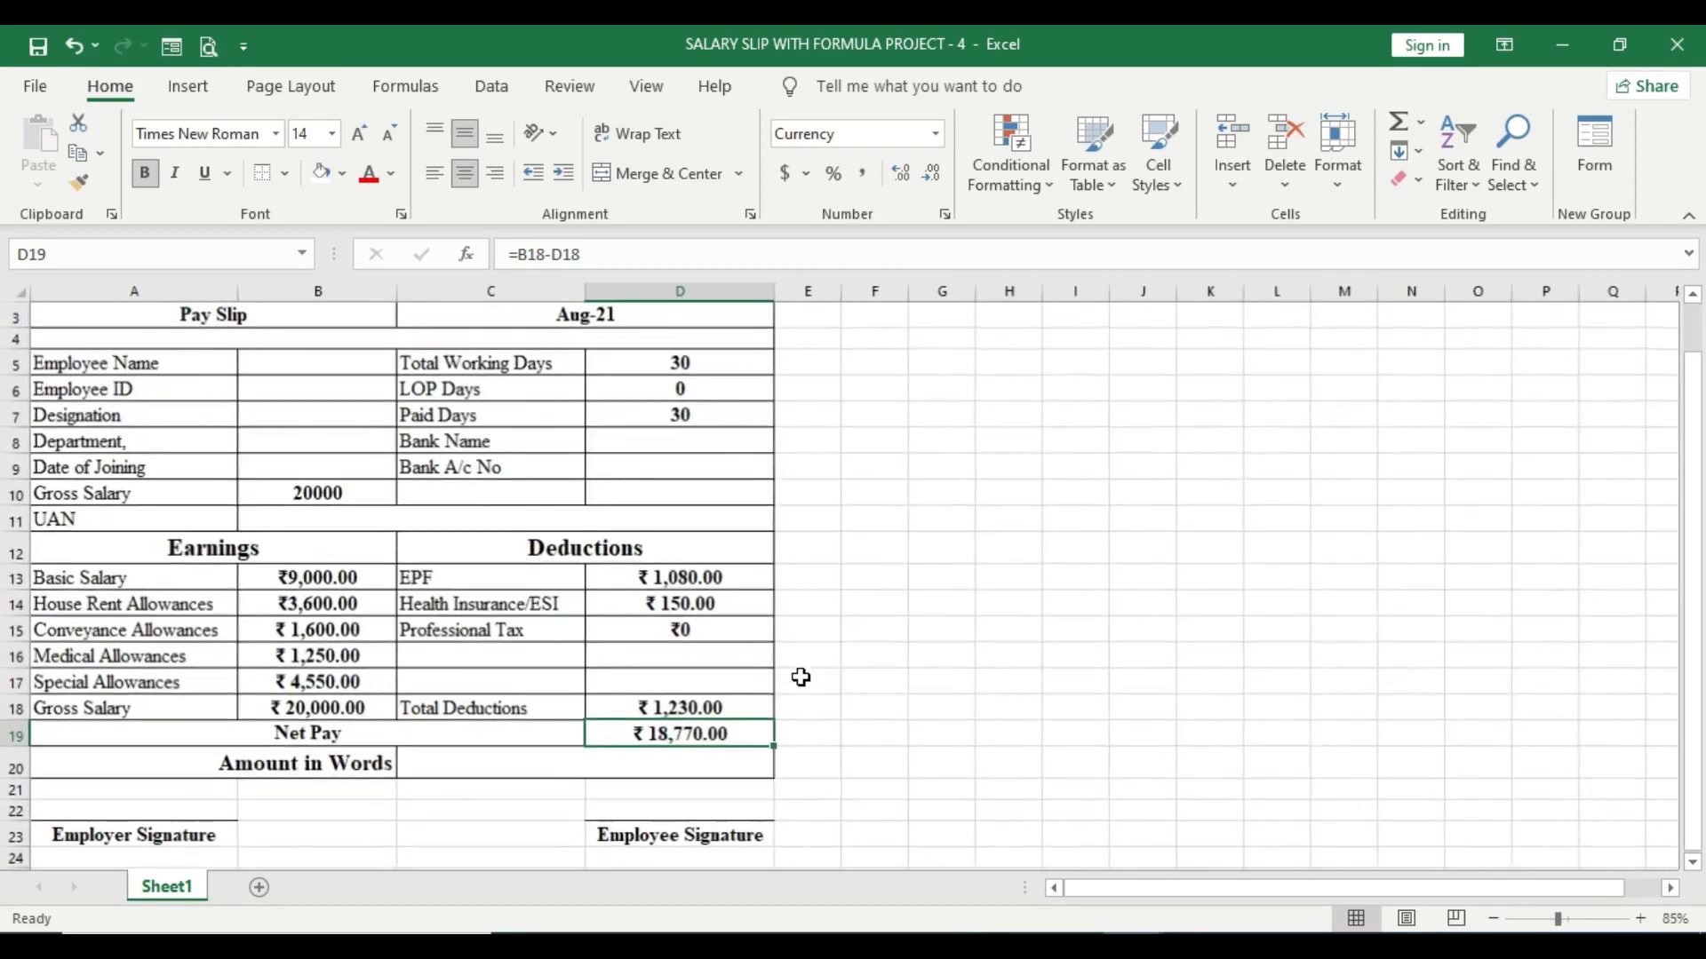
Step: Change the Conveyance Allowances formula in B15 to =(1000/D5)*D7
scroll(837, 675, "up", 1)
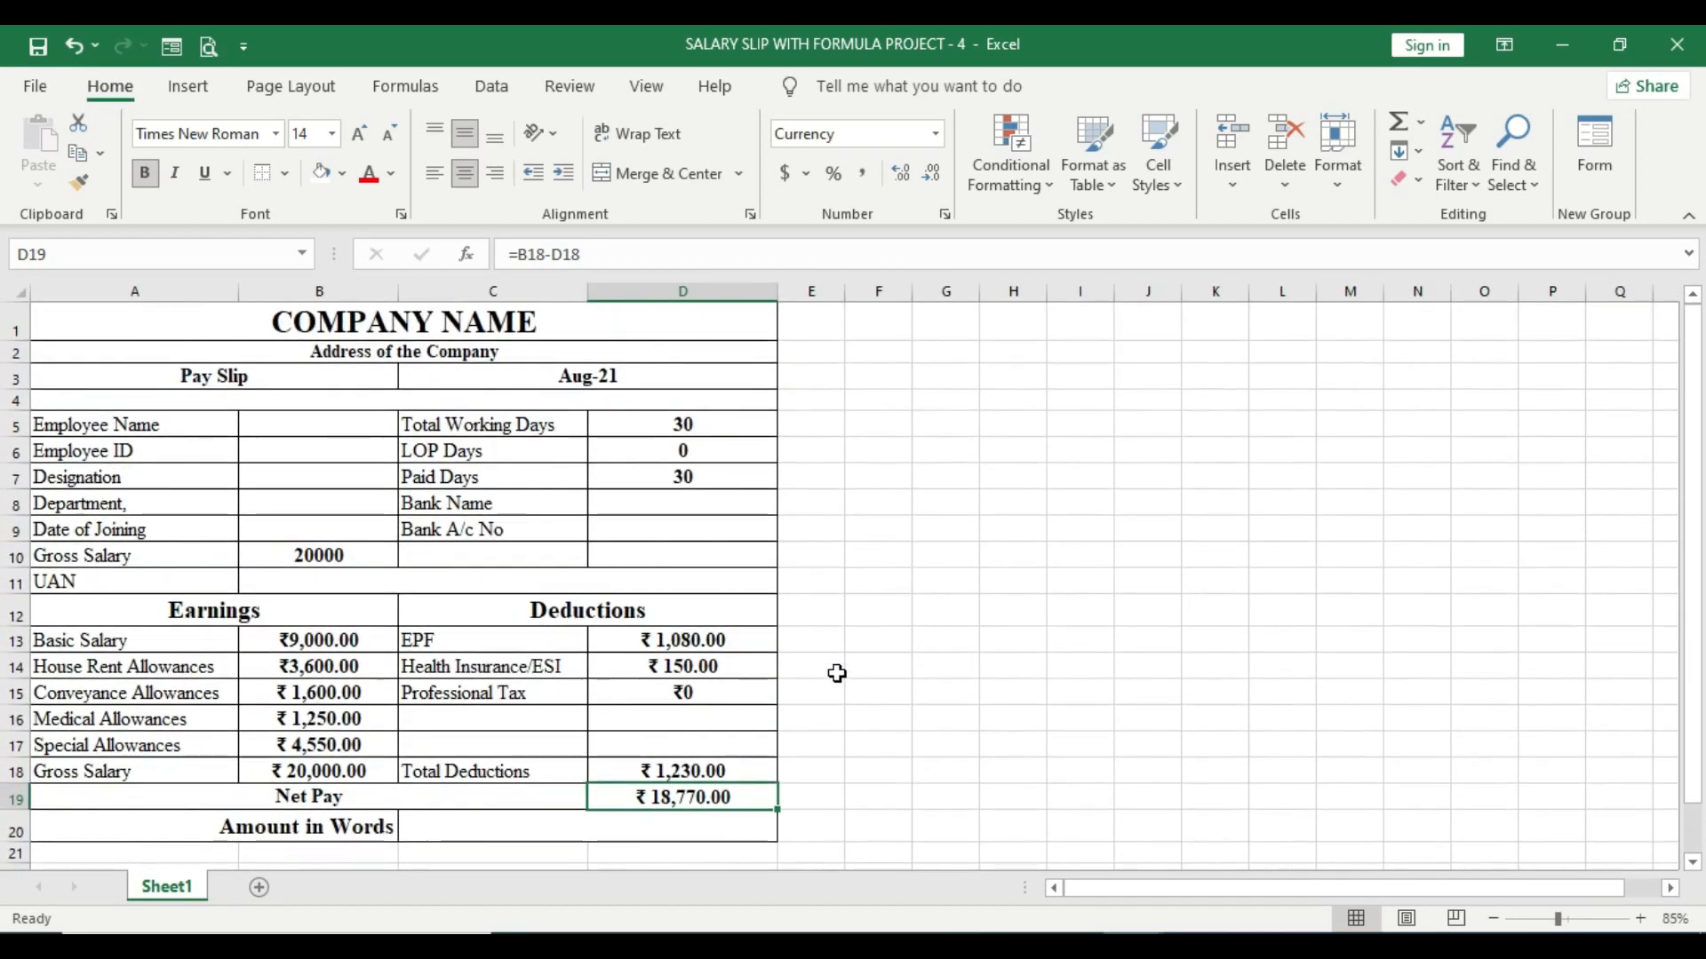
left_click(318, 693)
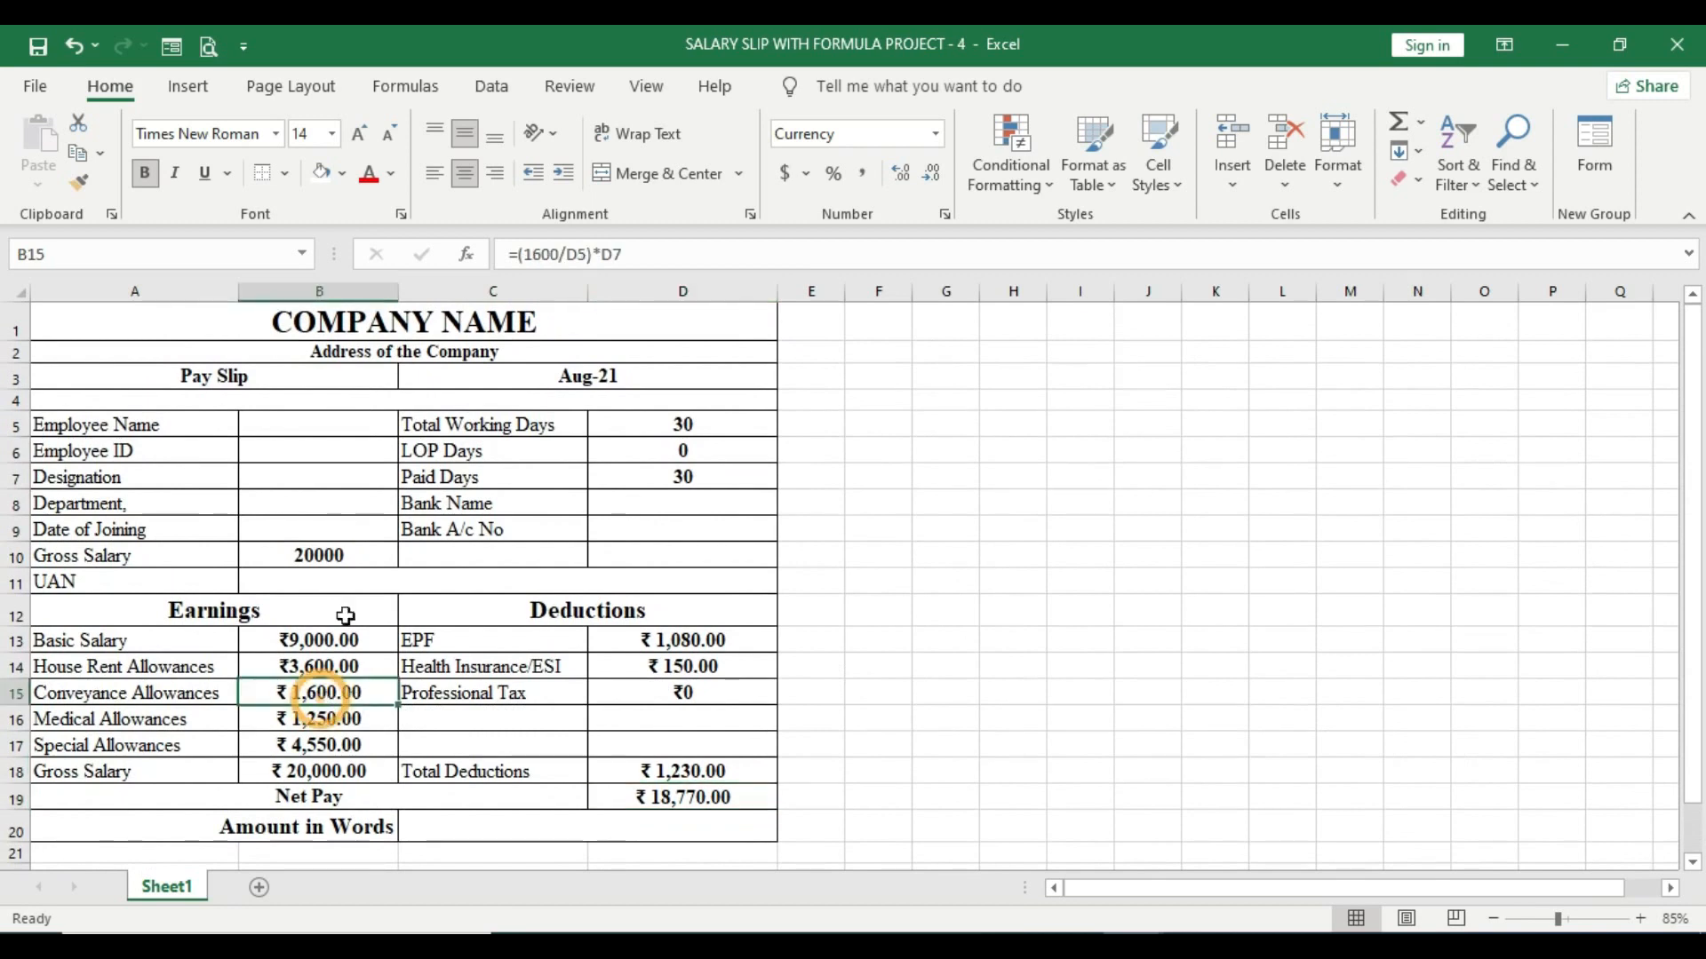
left_click(543, 255)
key("BackSpace")
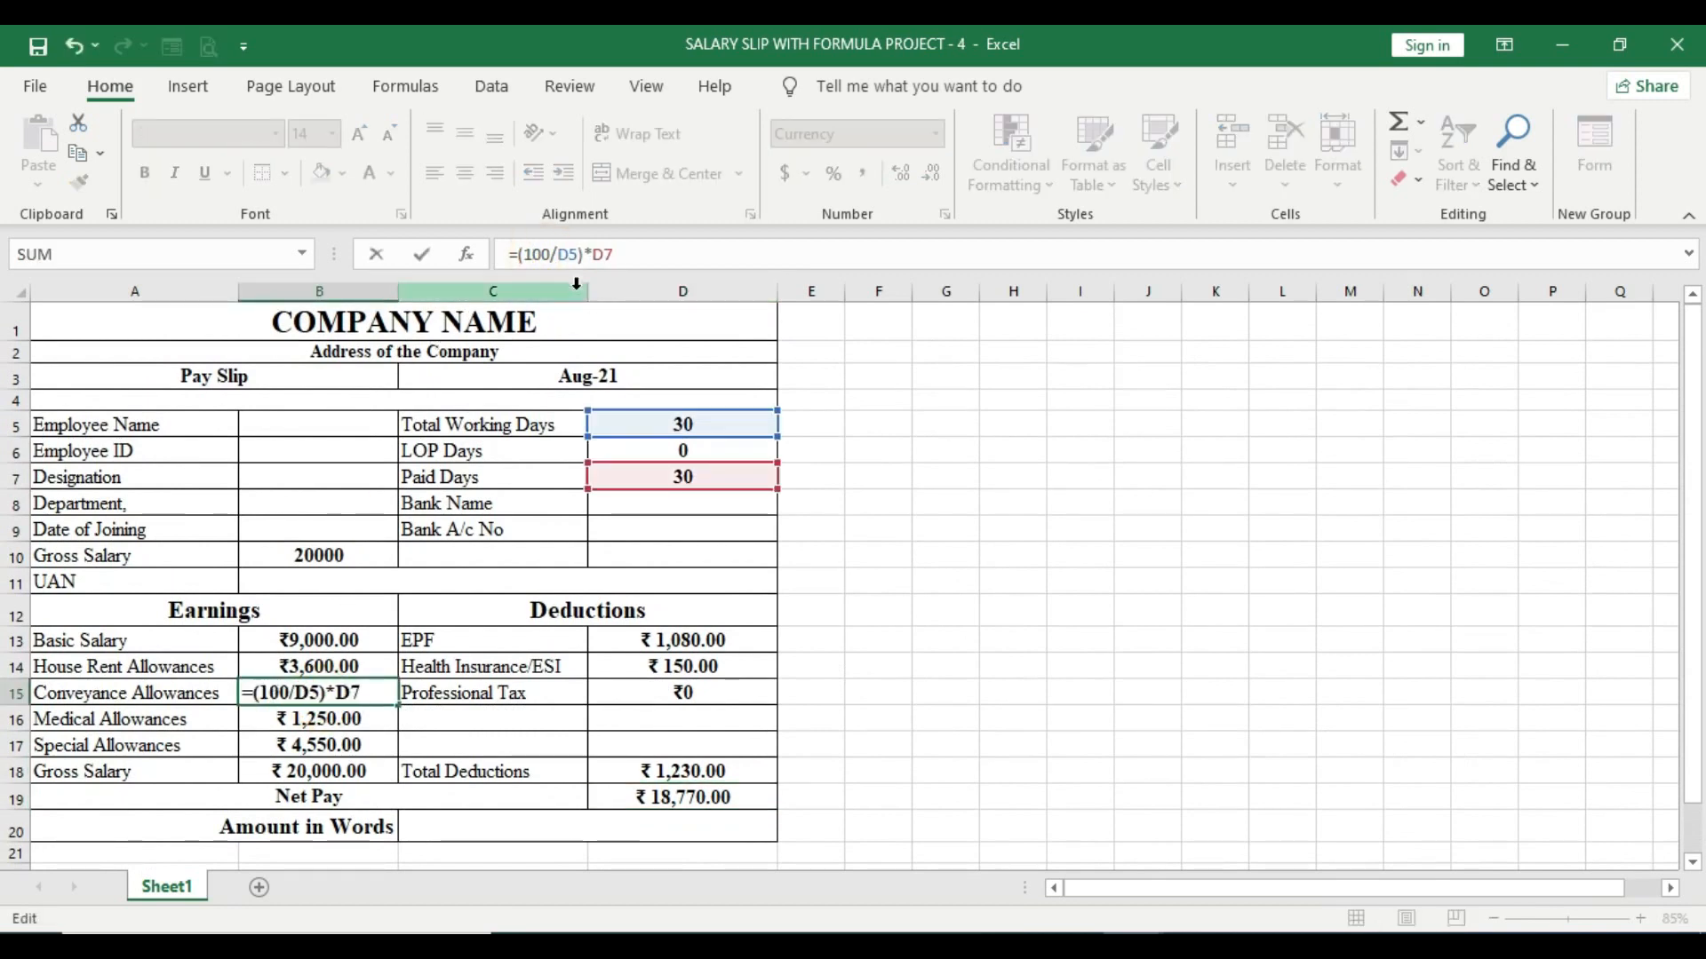
type("0")
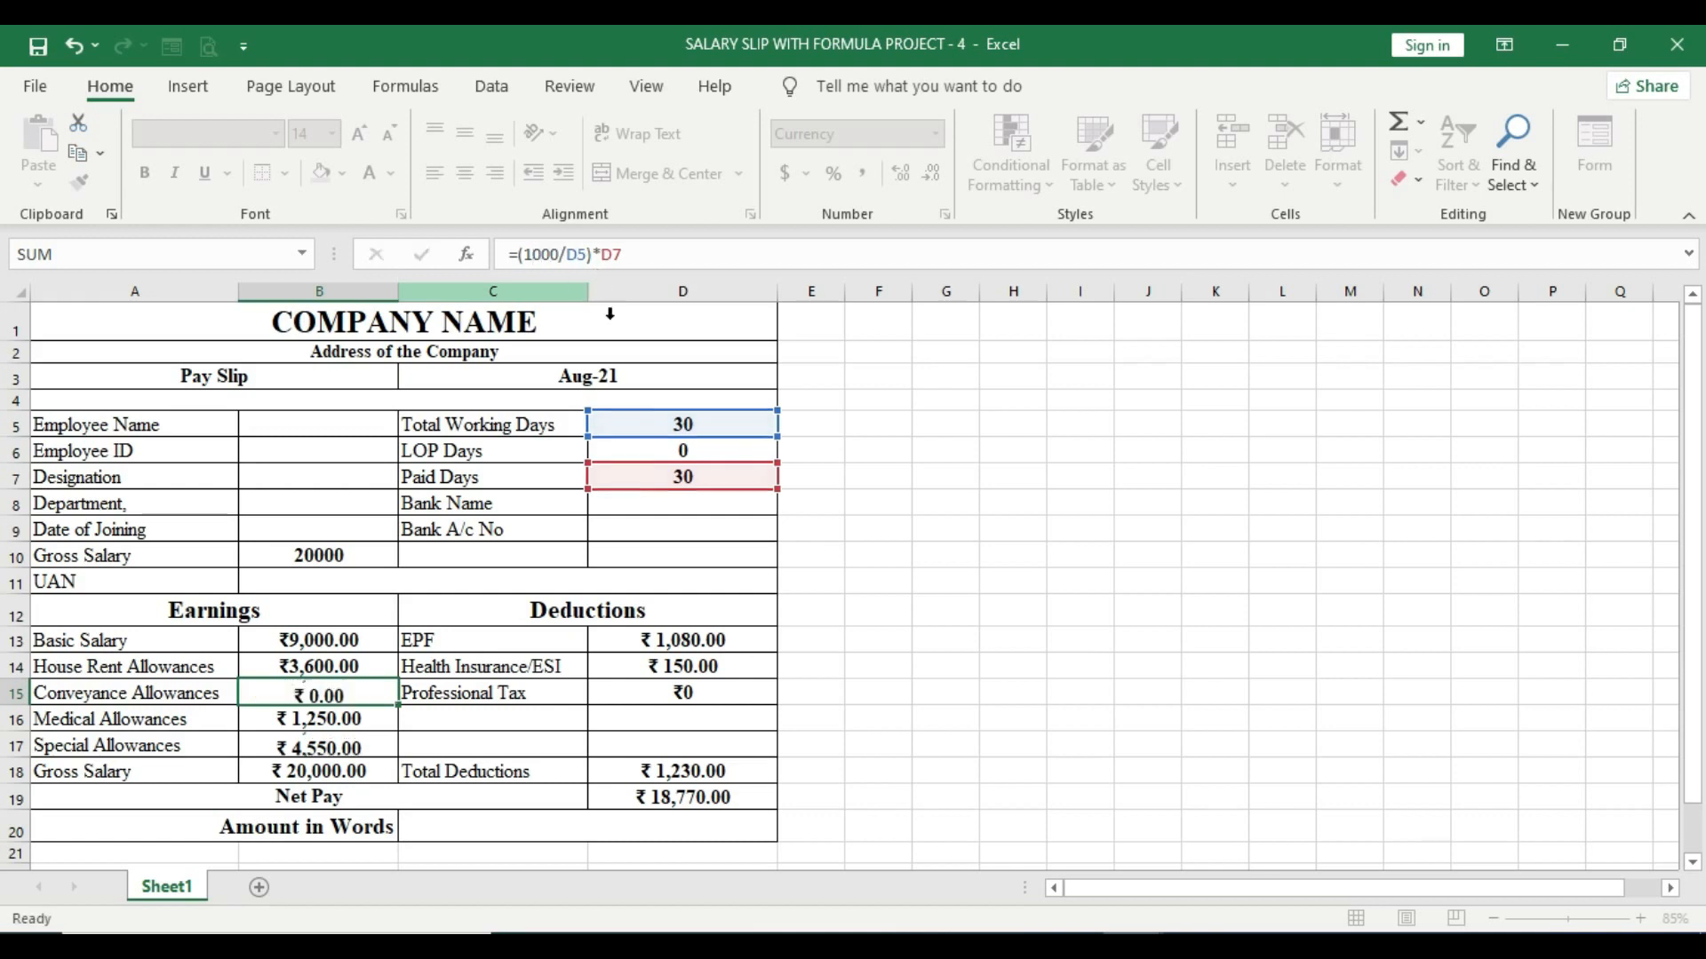
key("Tab")
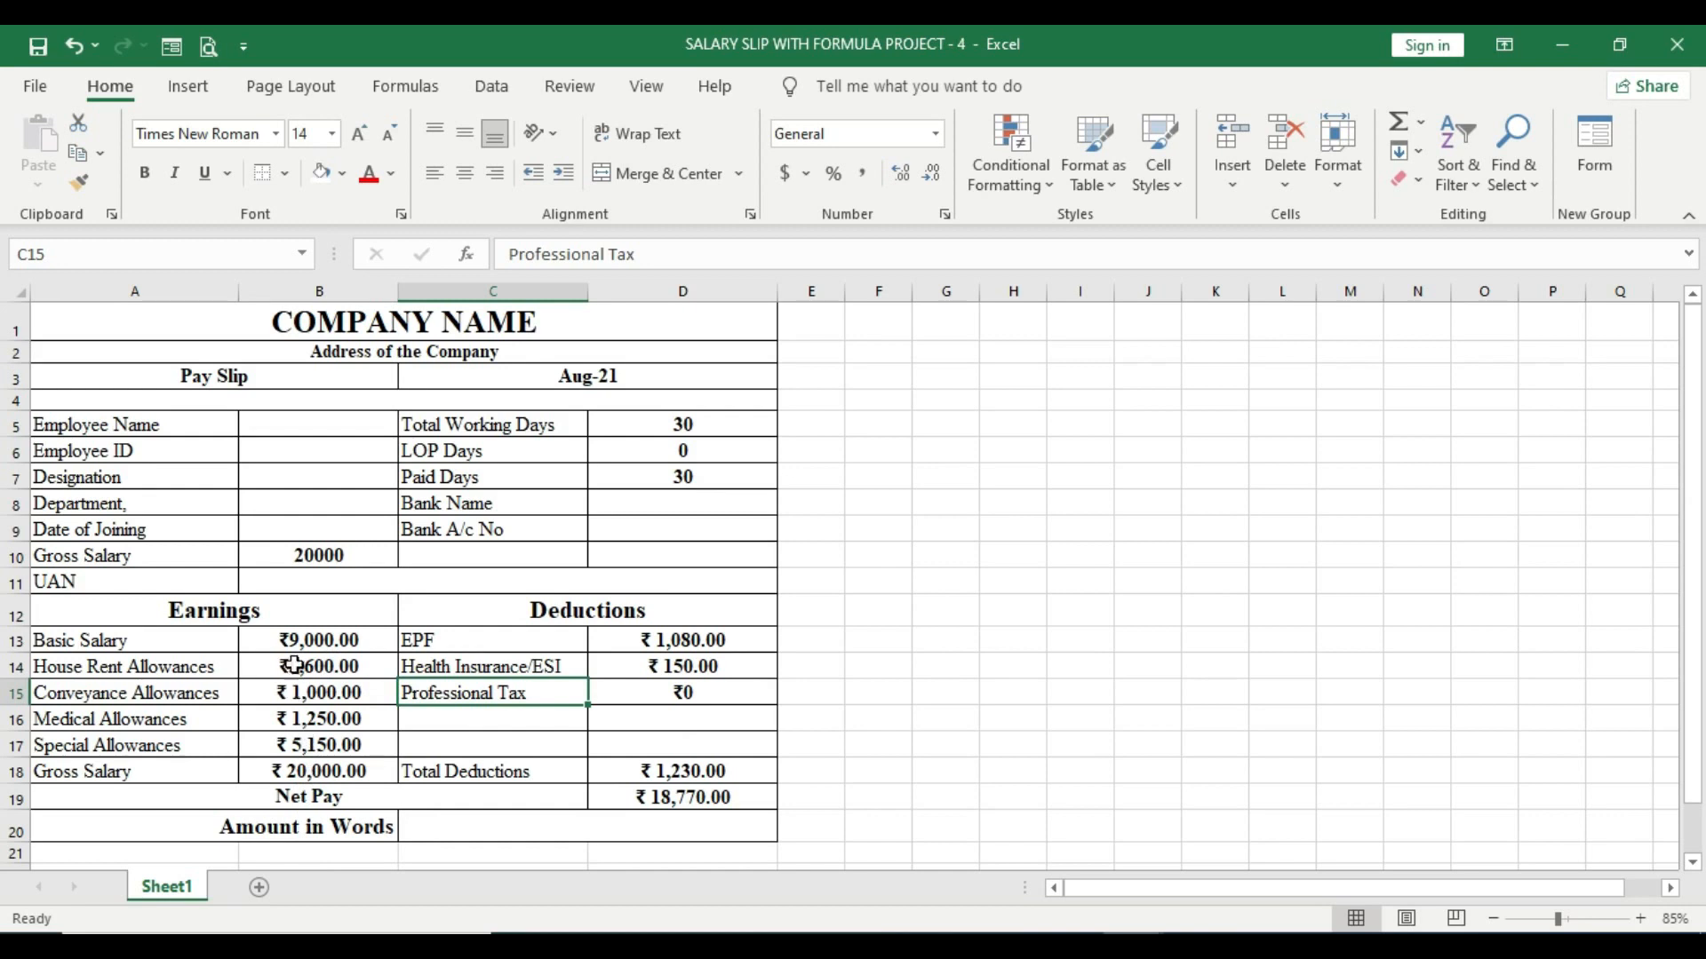
Step: Set both rates in the EPF formula in D13 to 15%, giving =IF(B13>=15000,15000*15%,B13*15%), and check the sum of deductions D13:D15
left_click(667, 641)
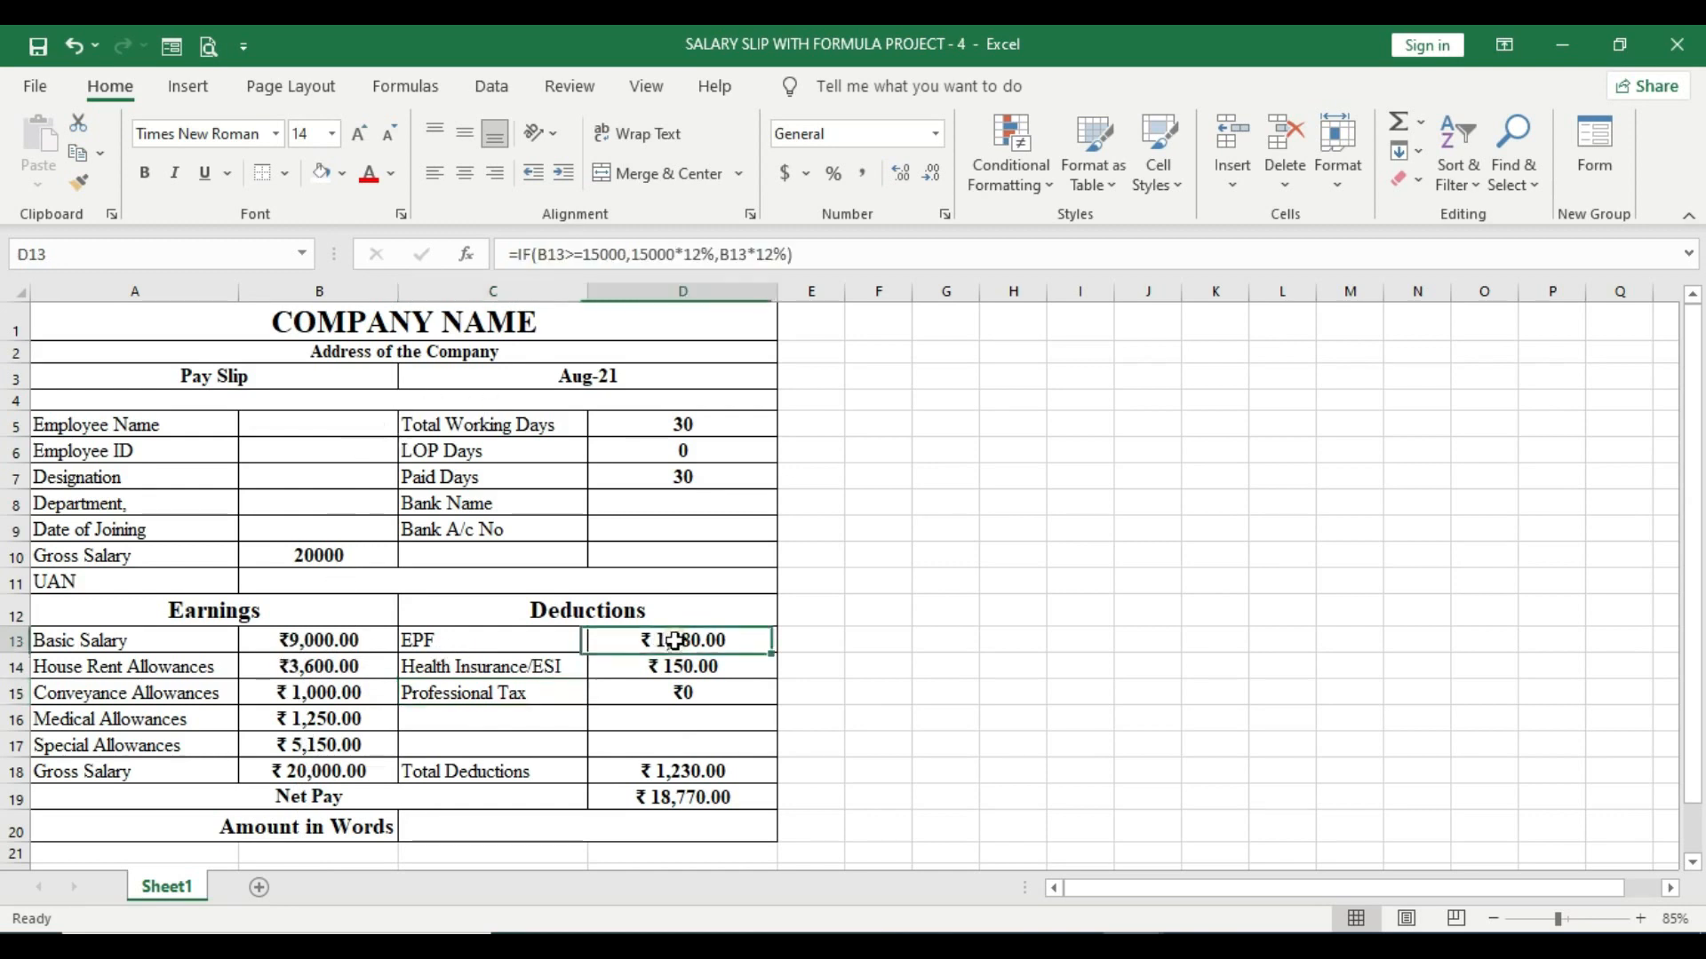
left_click(705, 254)
key("BackSpace")
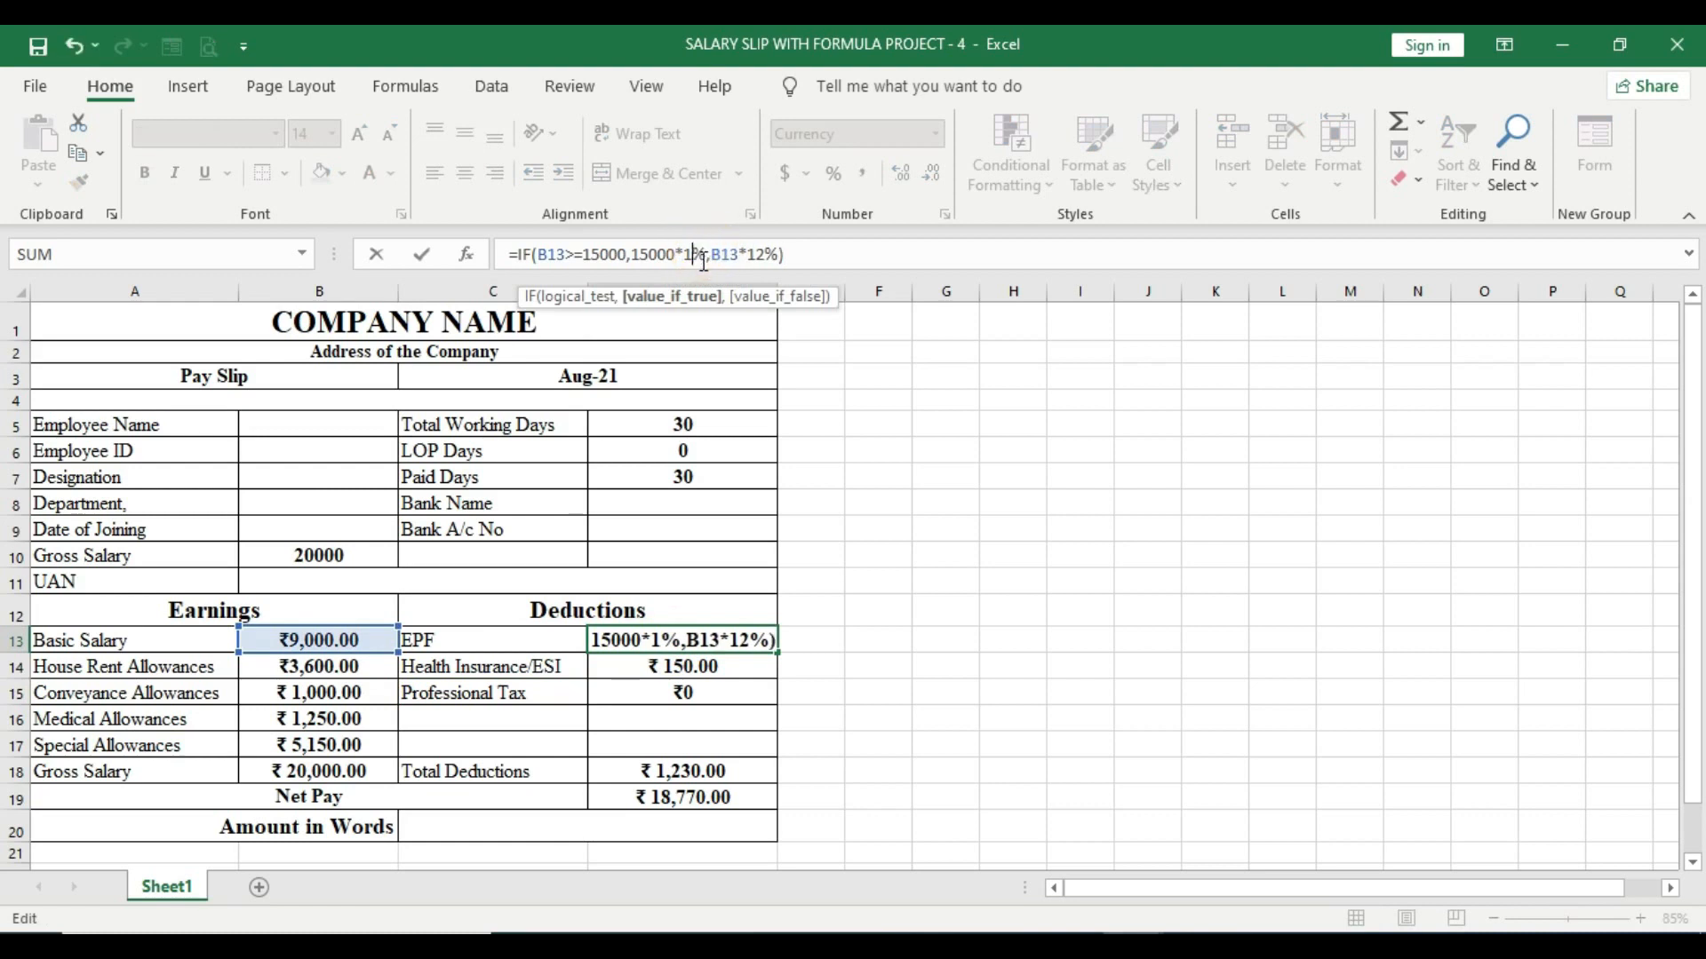
type("5")
key("Tab")
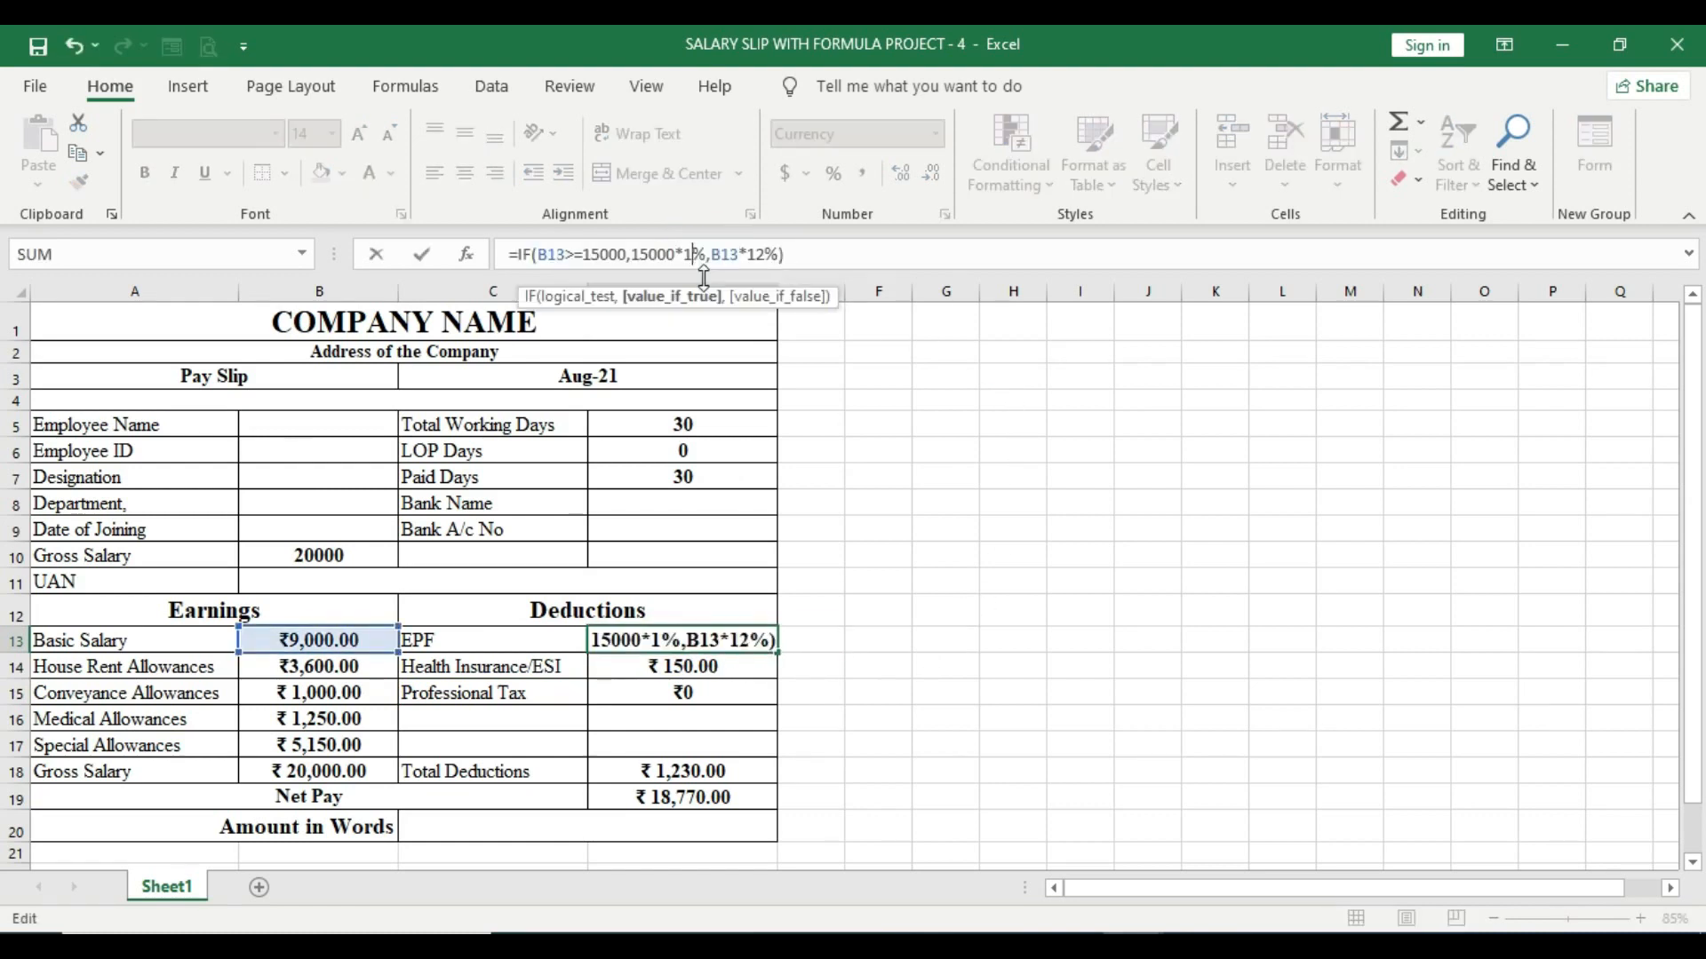
type("5000,15000*15%,B13*12%)")
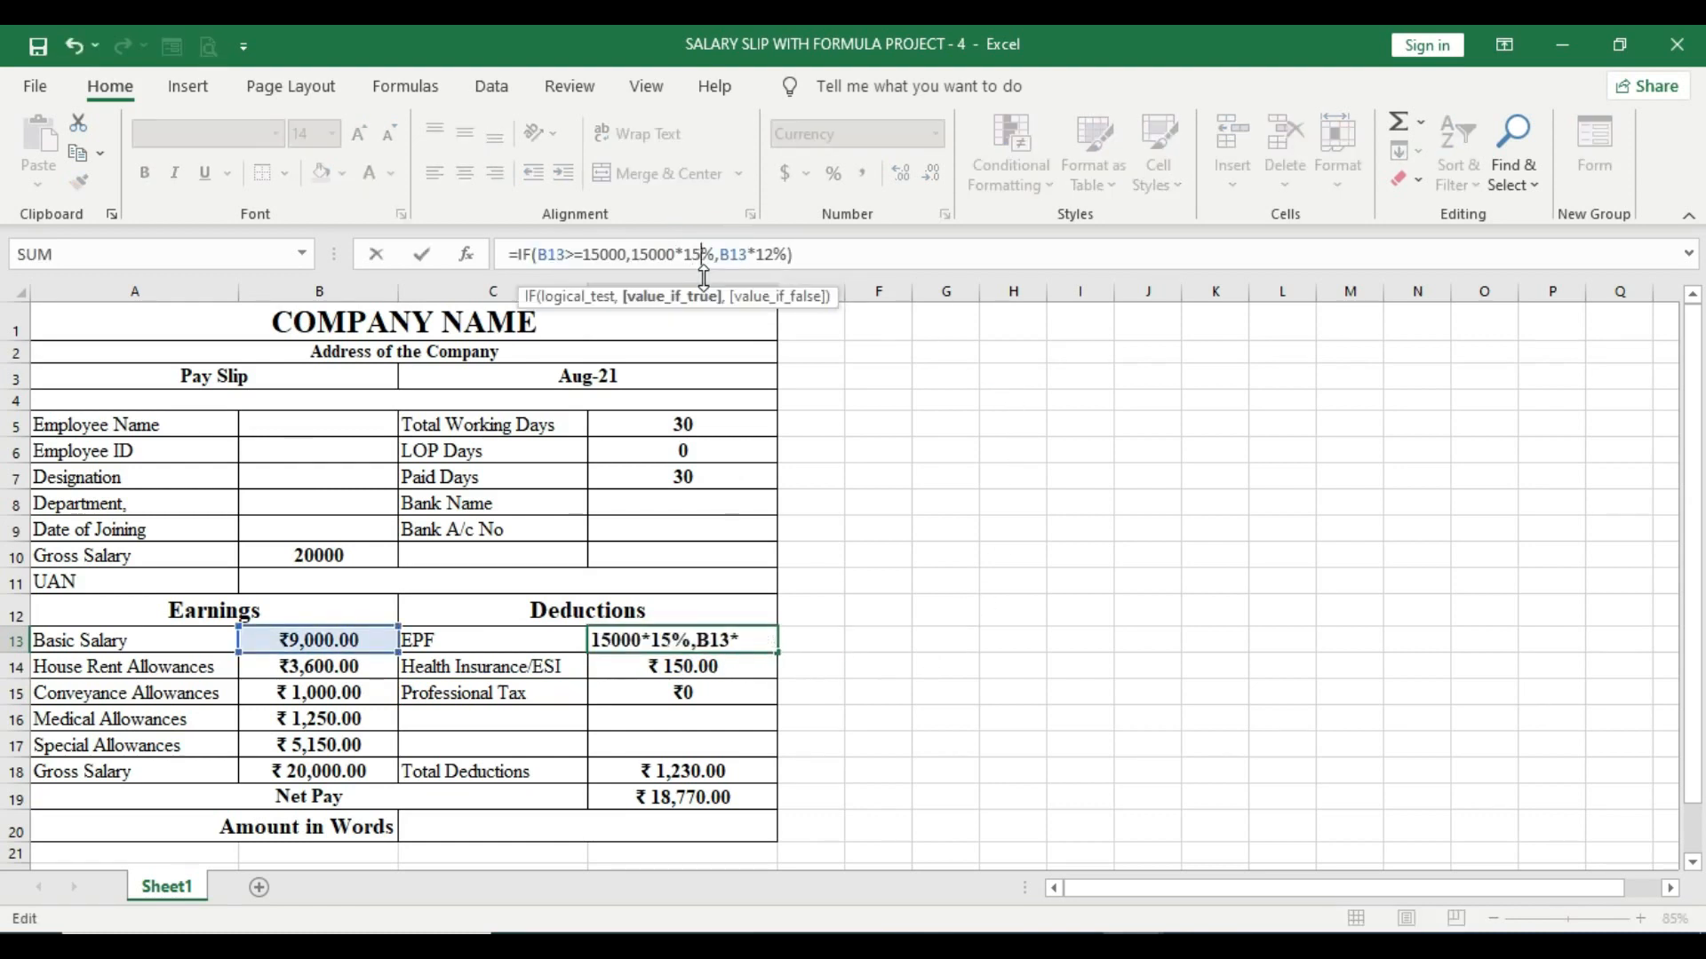
left_click(774, 256)
key("BackSpace")
type("5")
key("Tab")
left_click(719, 637)
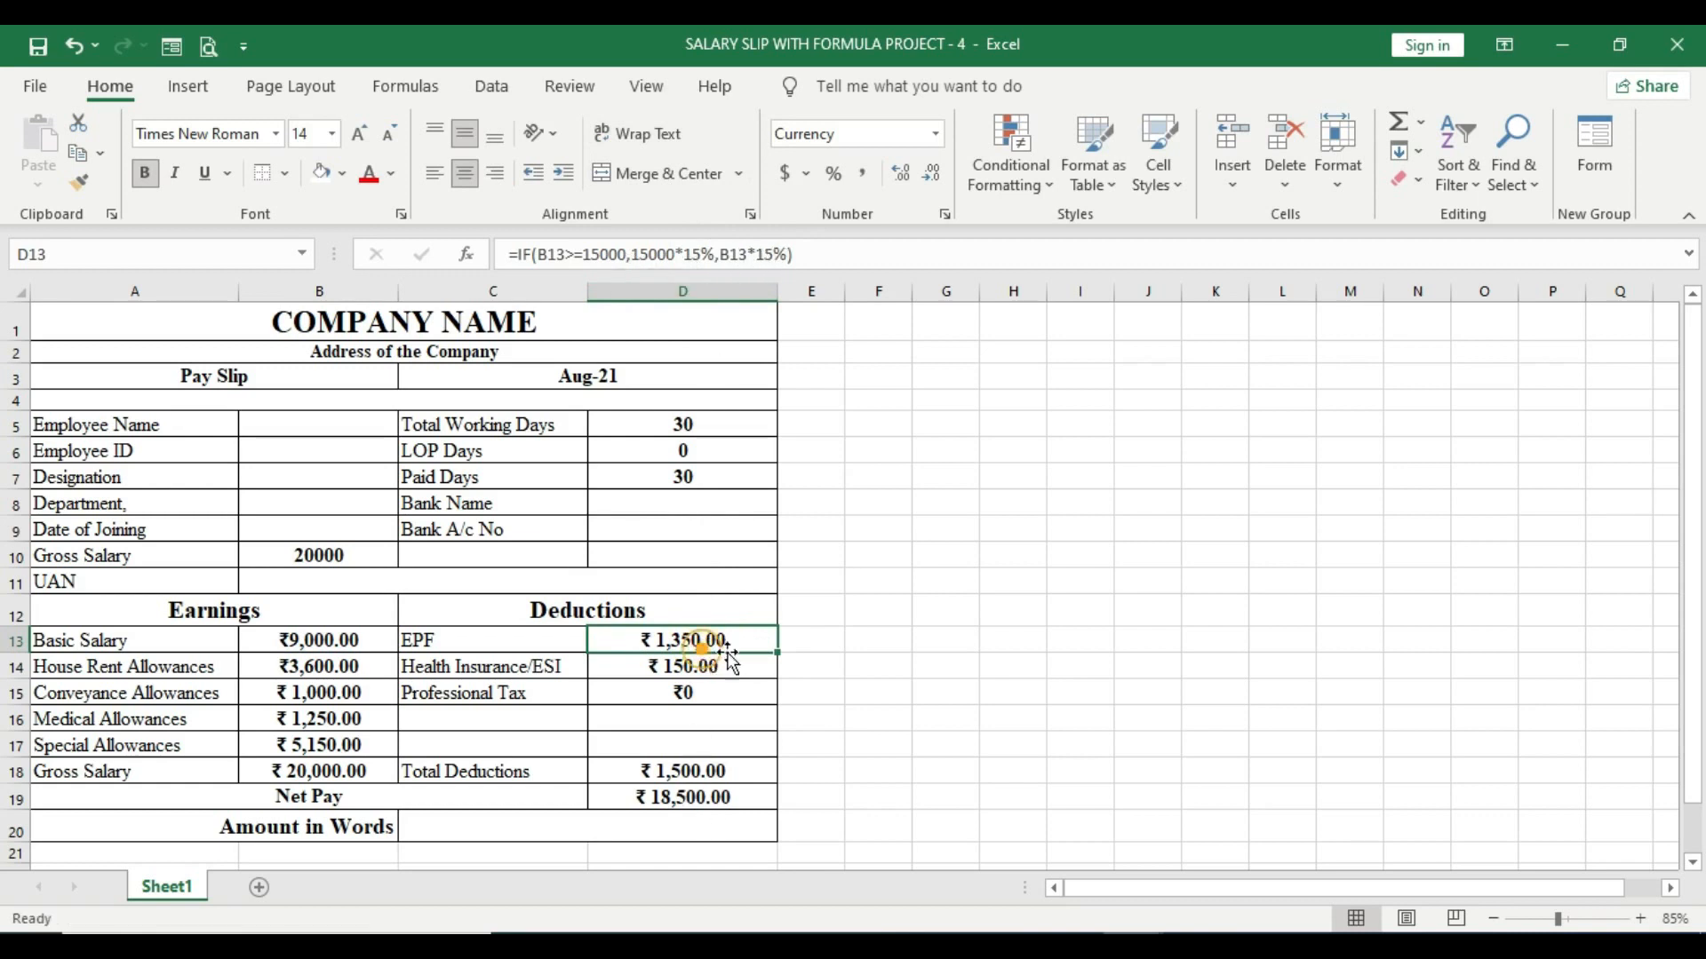
key("Tab")
left_click_drag(746, 642, 735, 696)
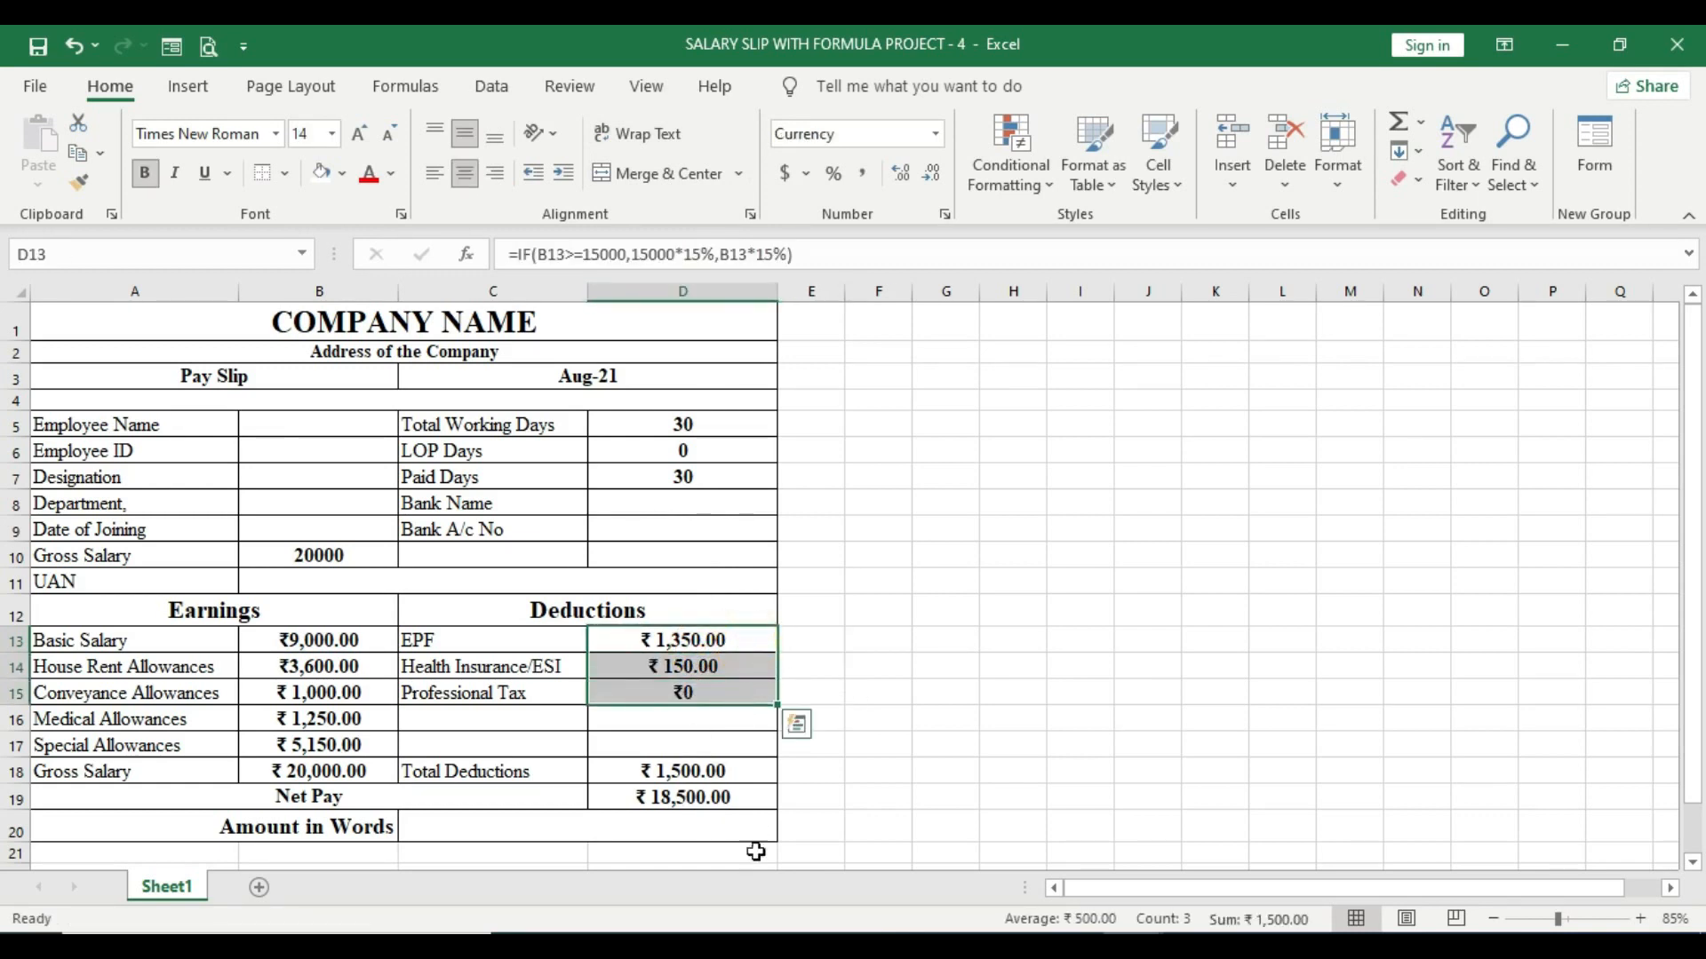
left_click(730, 636)
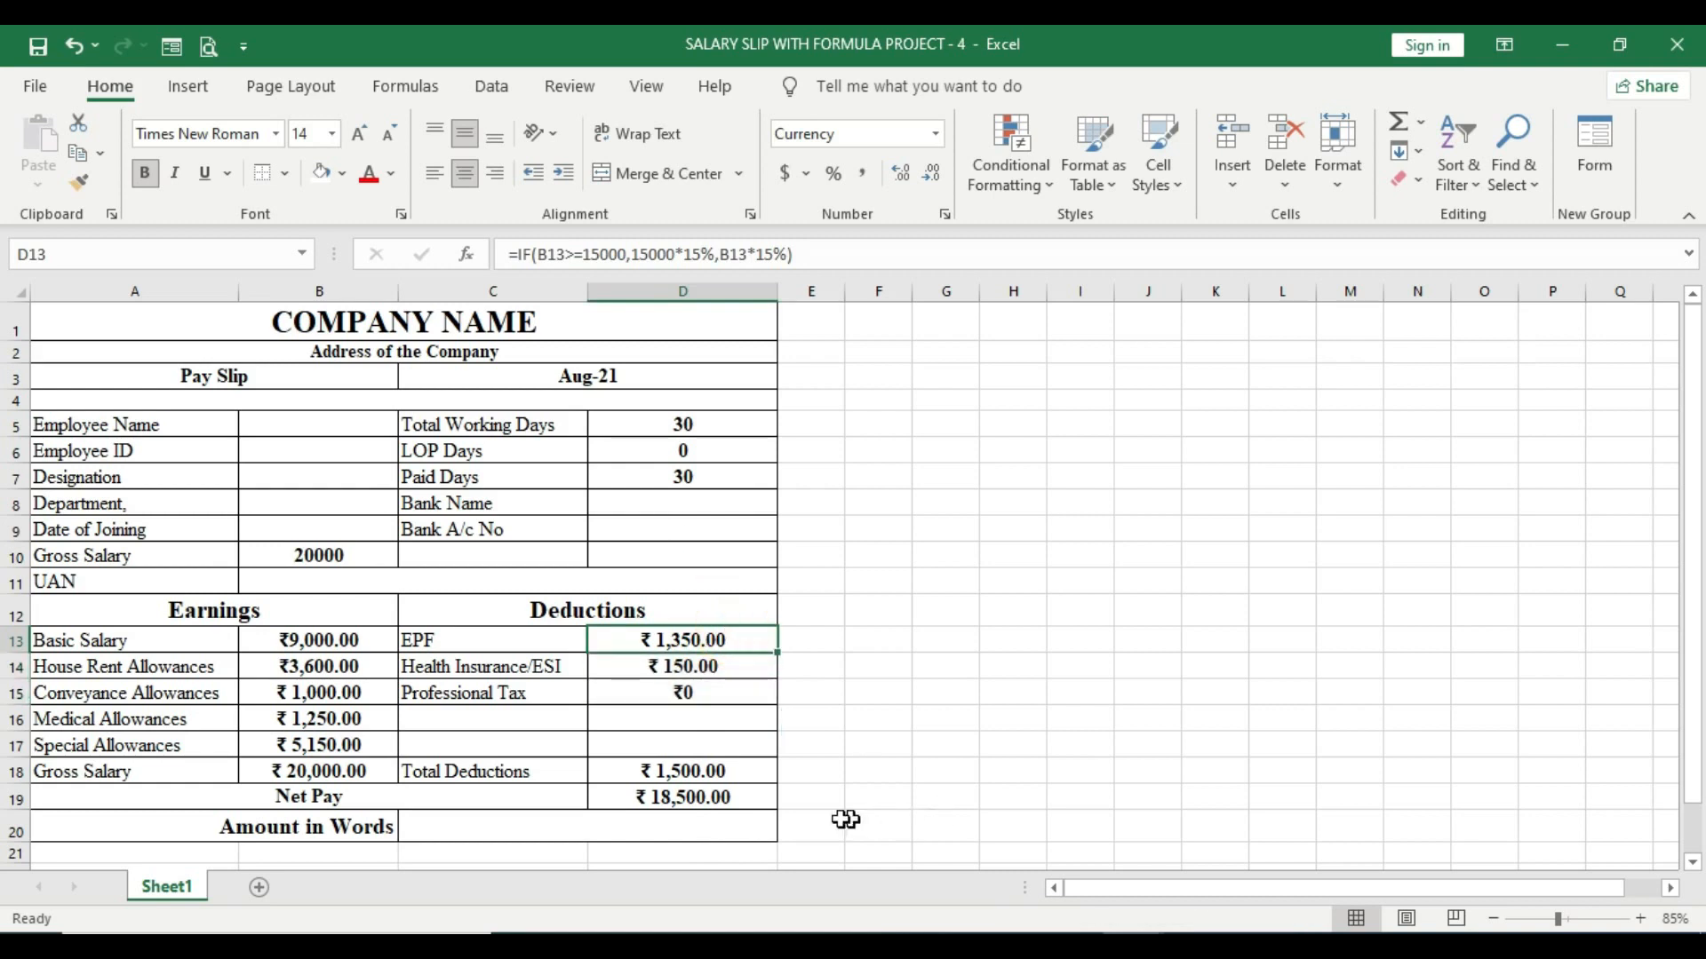